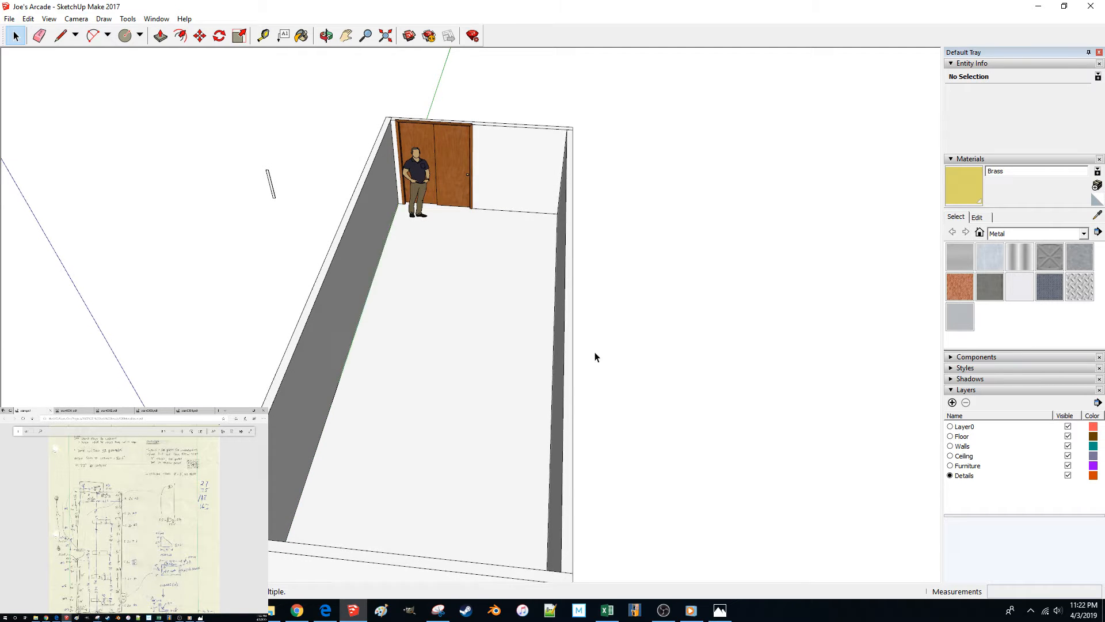
Step: Examine the scanned measurement sheet and the room model, ending close up on the wooden sliding doors
left_click(10, 501)
scroll(10, 502, "down", 3)
scroll(9, 502, "up", 3)
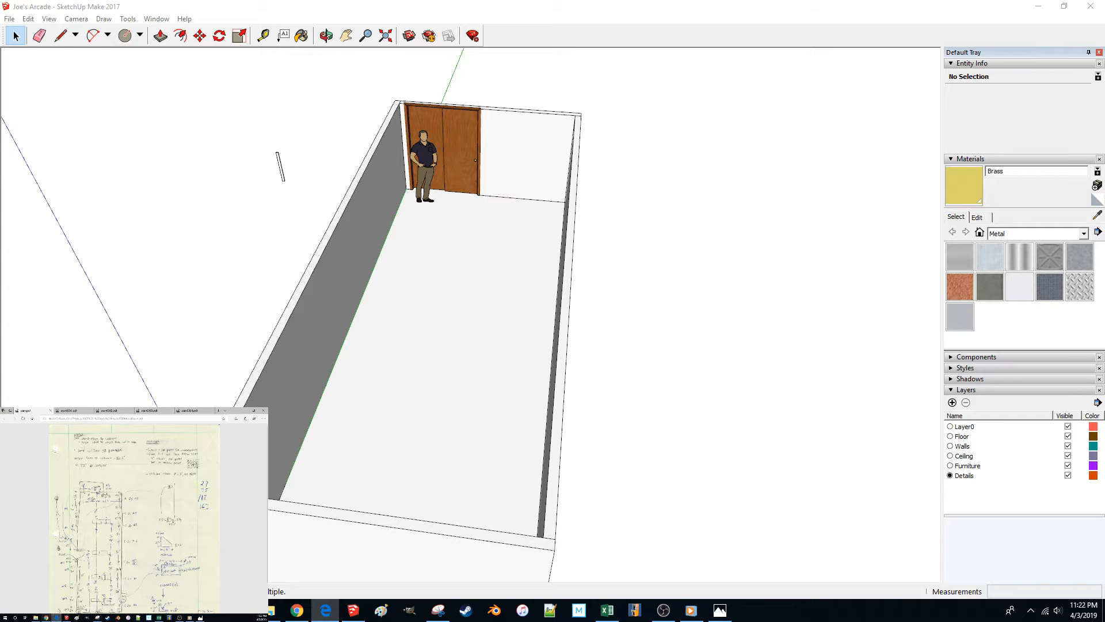
left_click(183, 6)
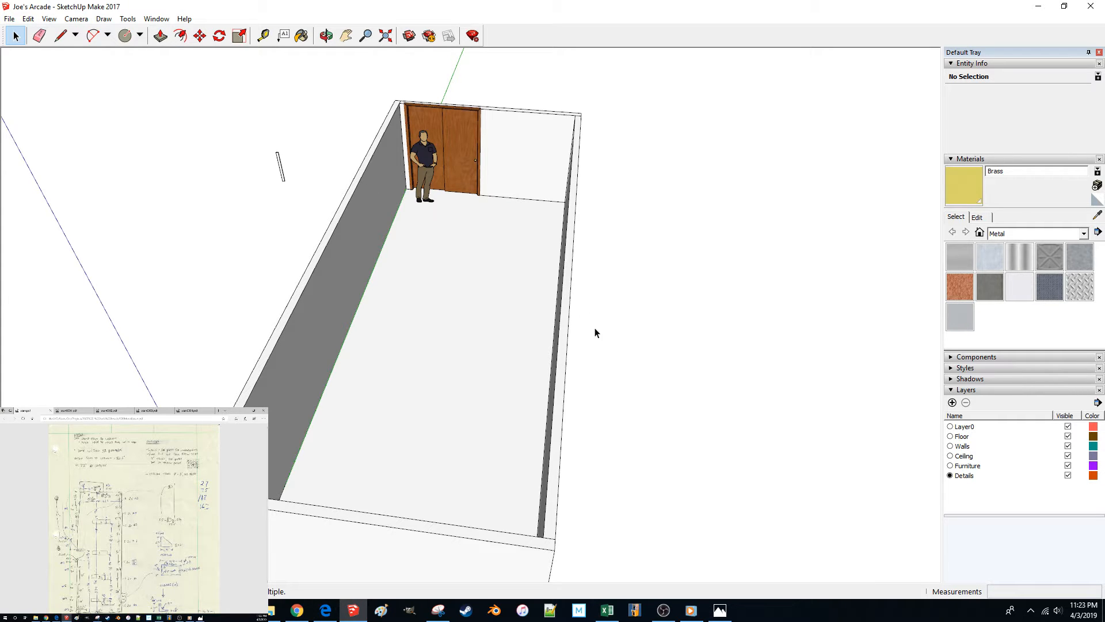
scroll(582, 319, "down", 2)
scroll(581, 320, "up", 3)
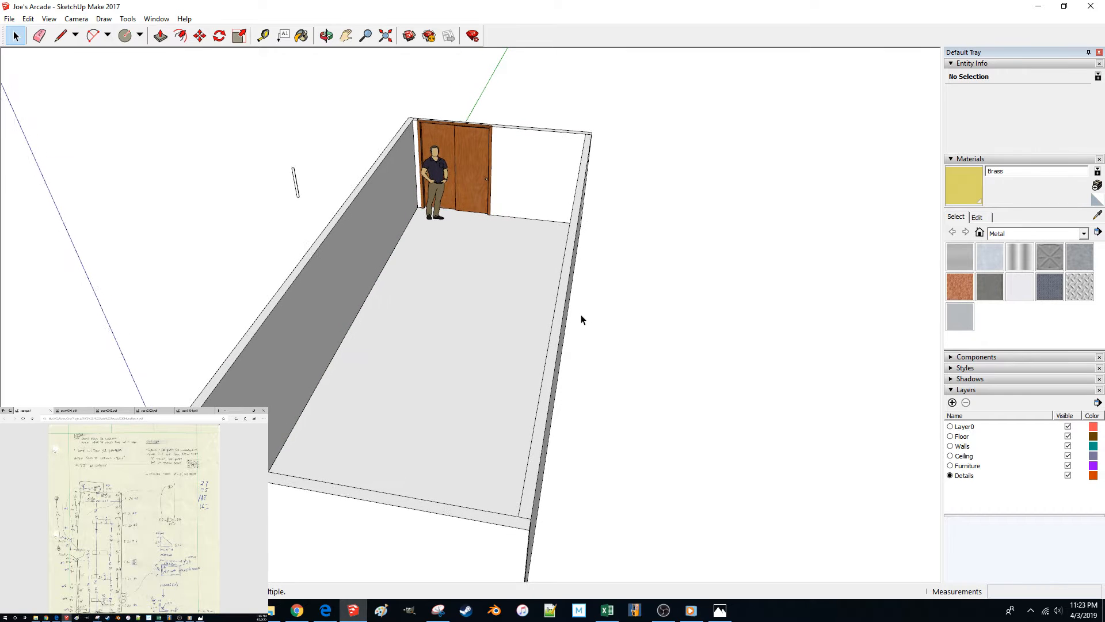
mouse_move(583, 323)
middle_mouse_down()
mouse_move(476, 251)
mouse_move(472, 324)
middle_mouse_up()
scroll(476, 251, "up", 5)
scroll(476, 251, "up", 3)
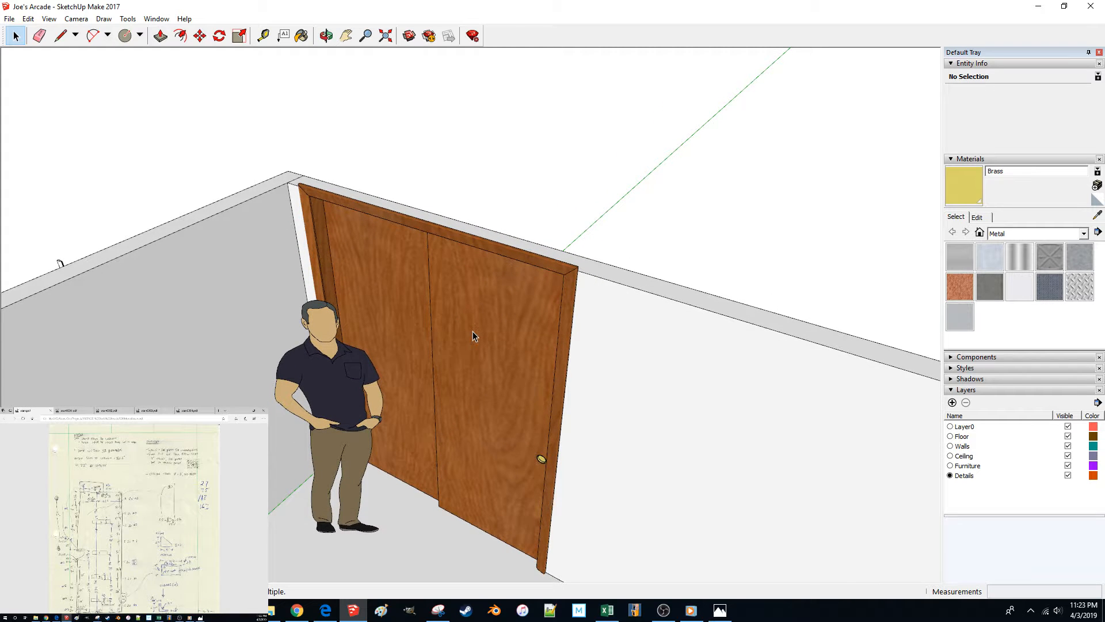
Step: Select the sliding door nearer the room corner and draw a guide line outward from its bottom edge
left_click(346, 394)
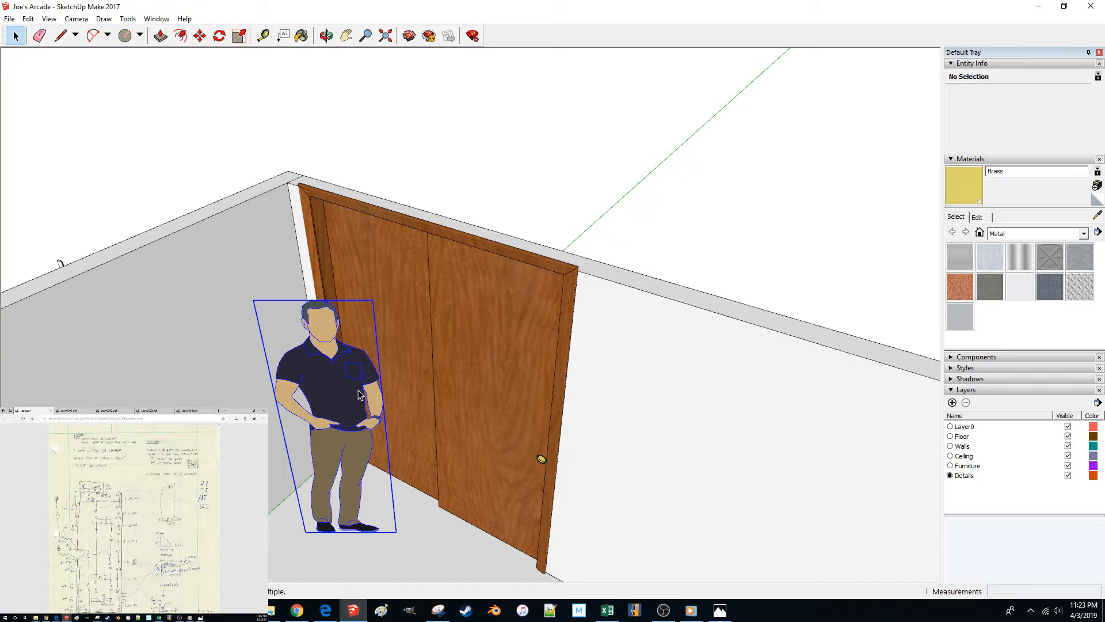
middle_click_drag(521, 282, 433, 308)
left_click(561, 167)
left_click(433, 308)
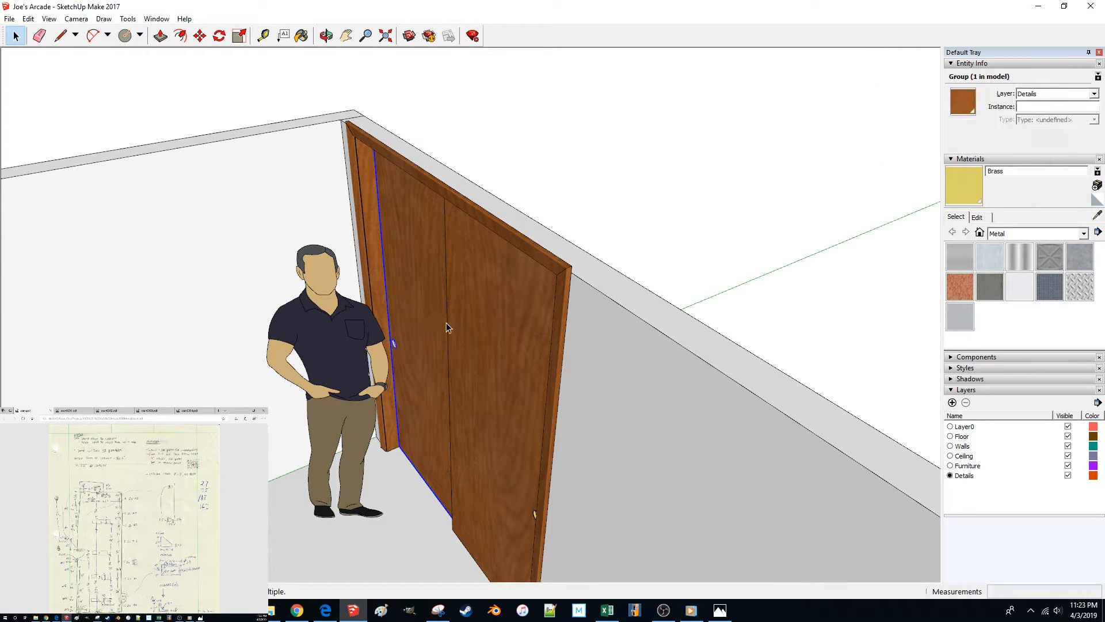
scroll(429, 369, "up", 5)
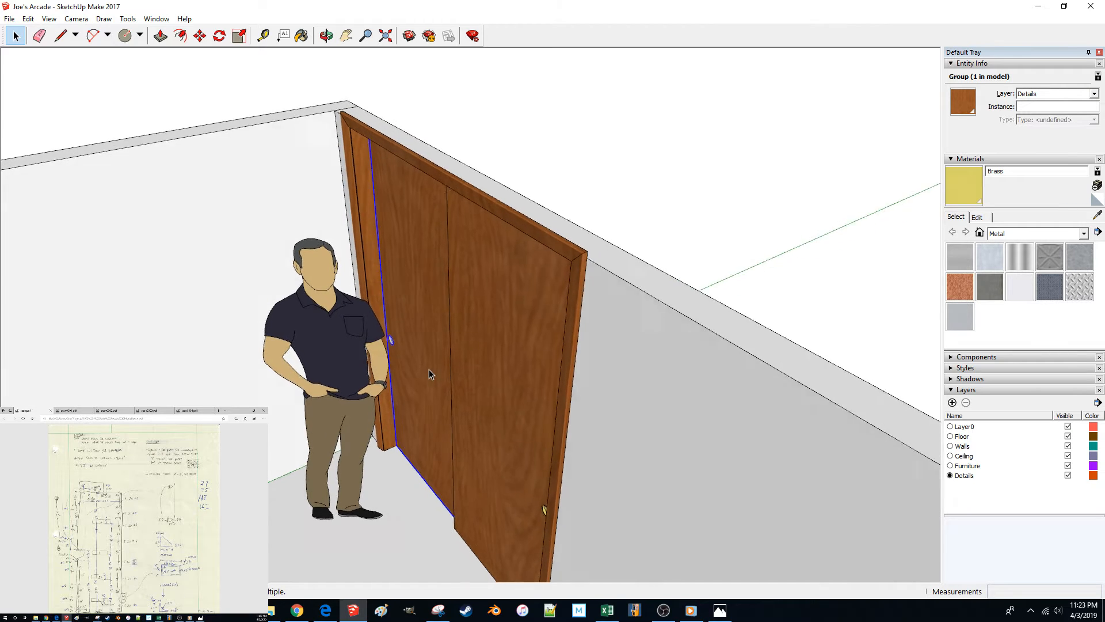
middle_click_drag(358, 360, 432, 385)
scroll(430, 396, "up", 10)
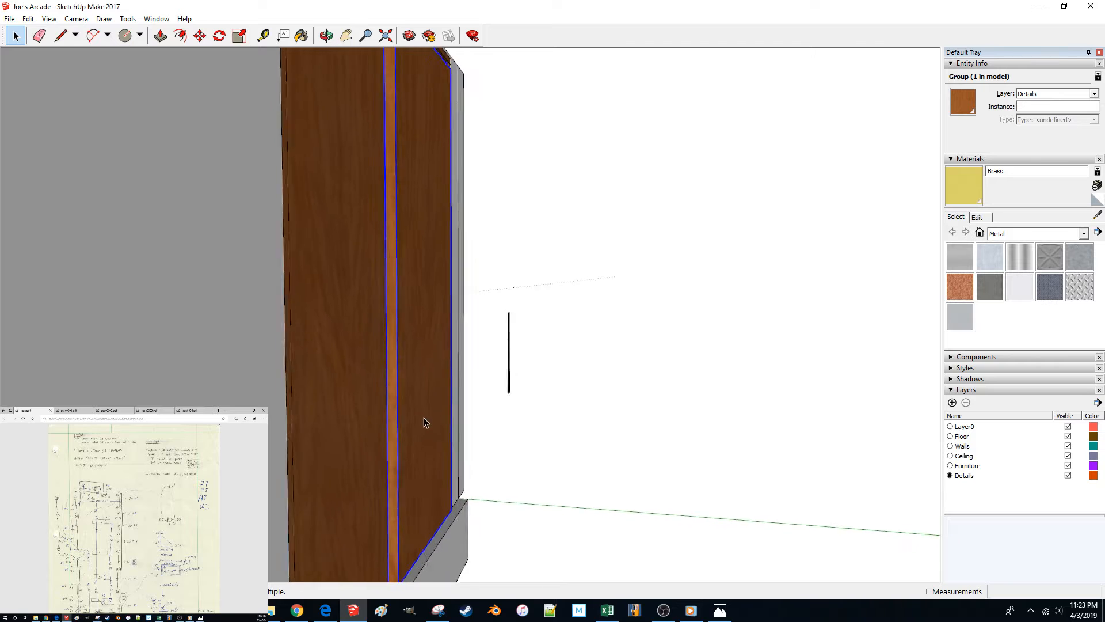
key("l")
left_click(404, 455)
left_click(748, 453)
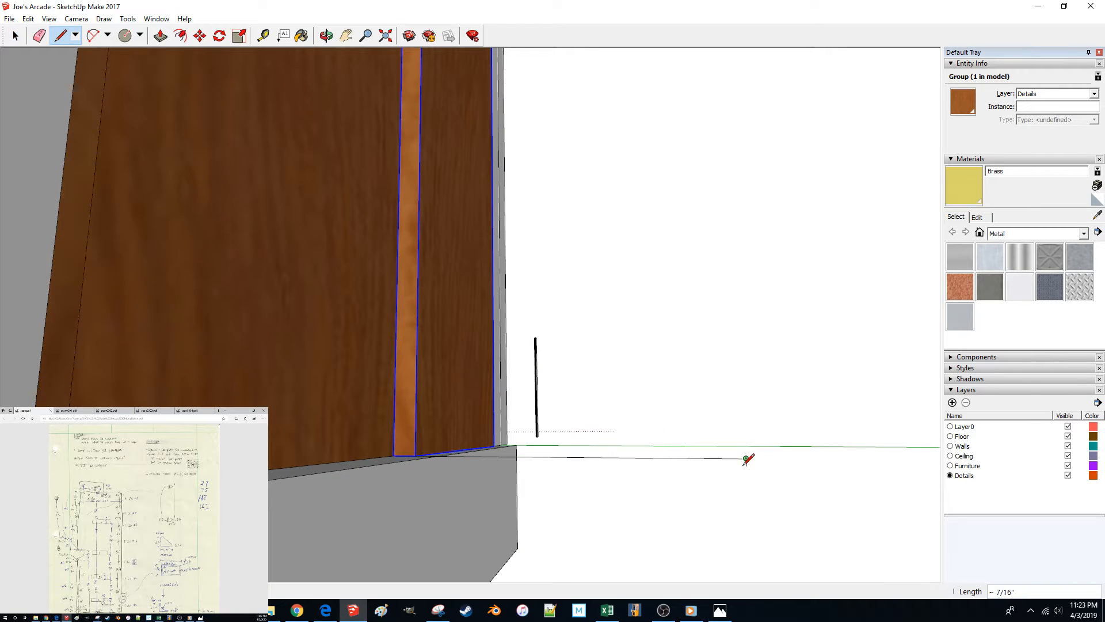
Step: Bring up the arcade video footage showing the real door and place it on the second screen as reference
left_click(699, 615)
left_click_drag(598, 621, 567, 0)
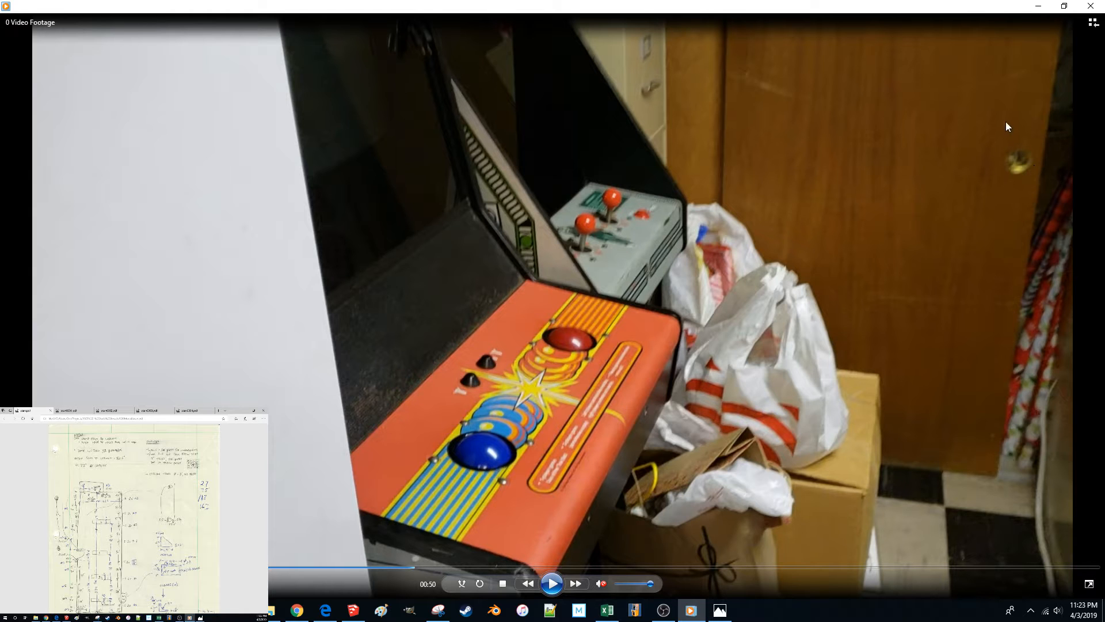
mouse_move(1000, 6)
left_mouse_down()
mouse_move(979, 32)
mouse_move(206, 428)
mouse_move(201, 408)
left_mouse_up()
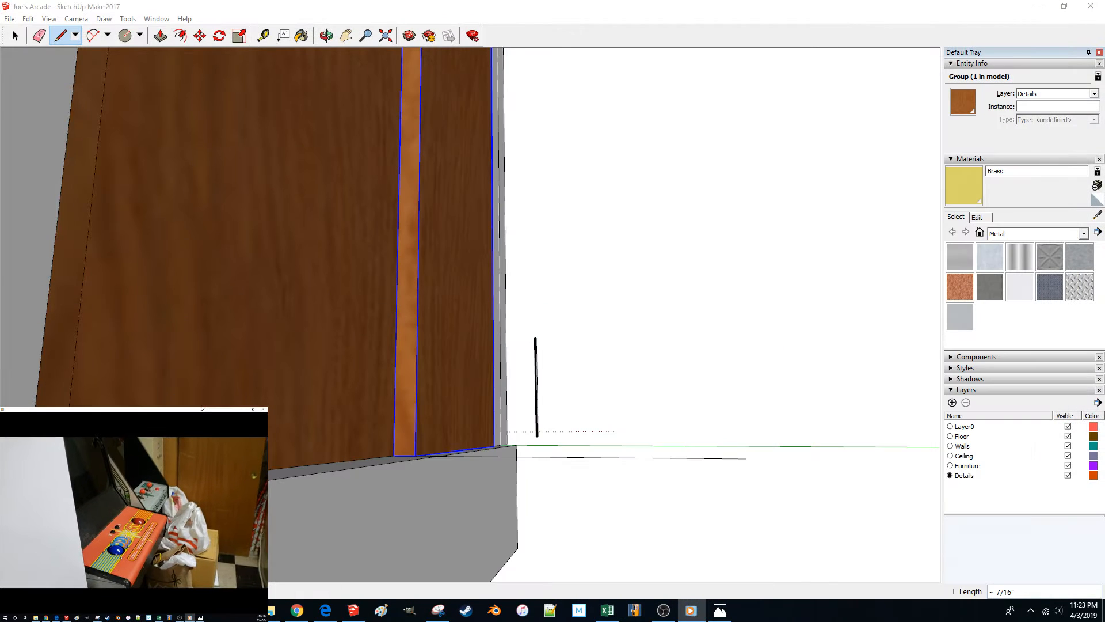
scroll(432, 423, "up", 1)
left_click(430, 428)
key("super+e")
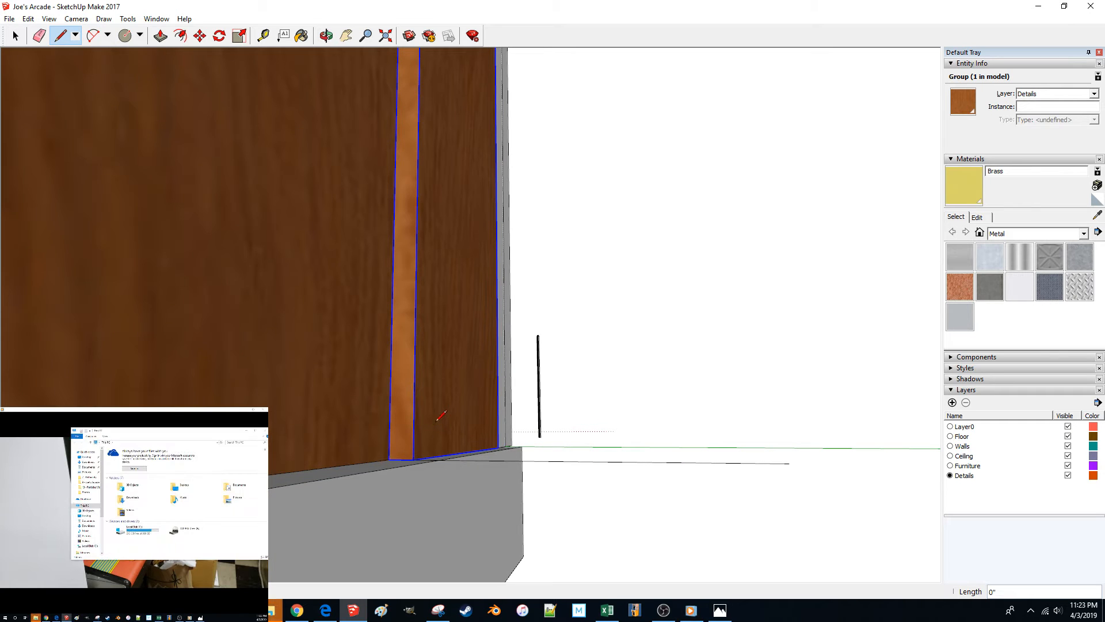
left_click_drag(221, 414, 191, 435)
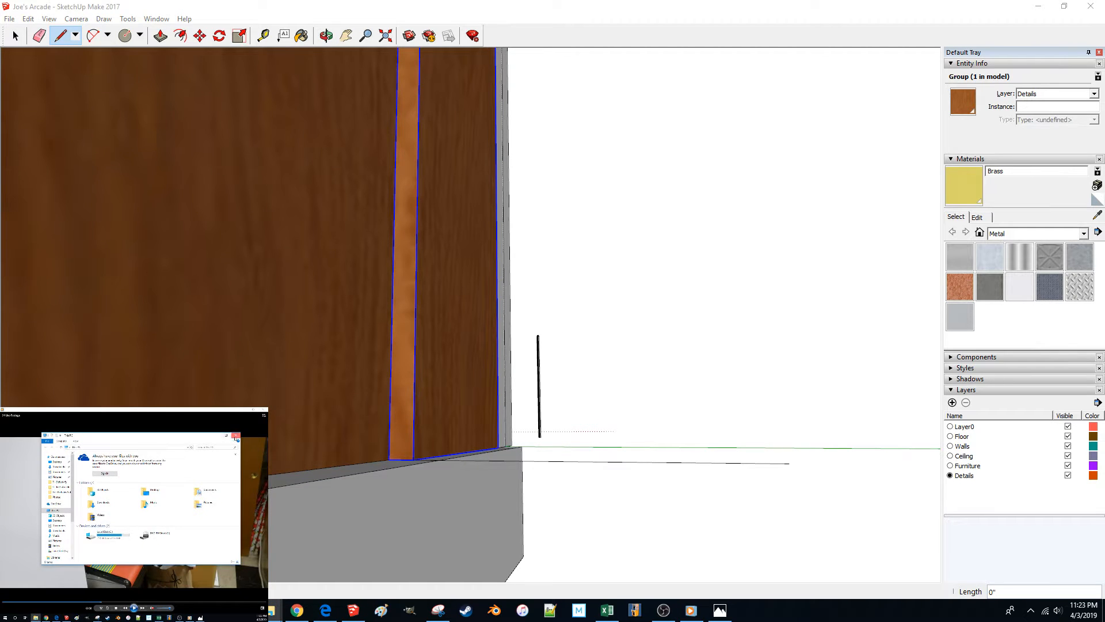
left_click(235, 436)
Step: Draw a short vertical guide line up from the midpoint of the selected door's bottom side edge
key("space")
middle_click_drag(450, 350, 453, 367)
key("l")
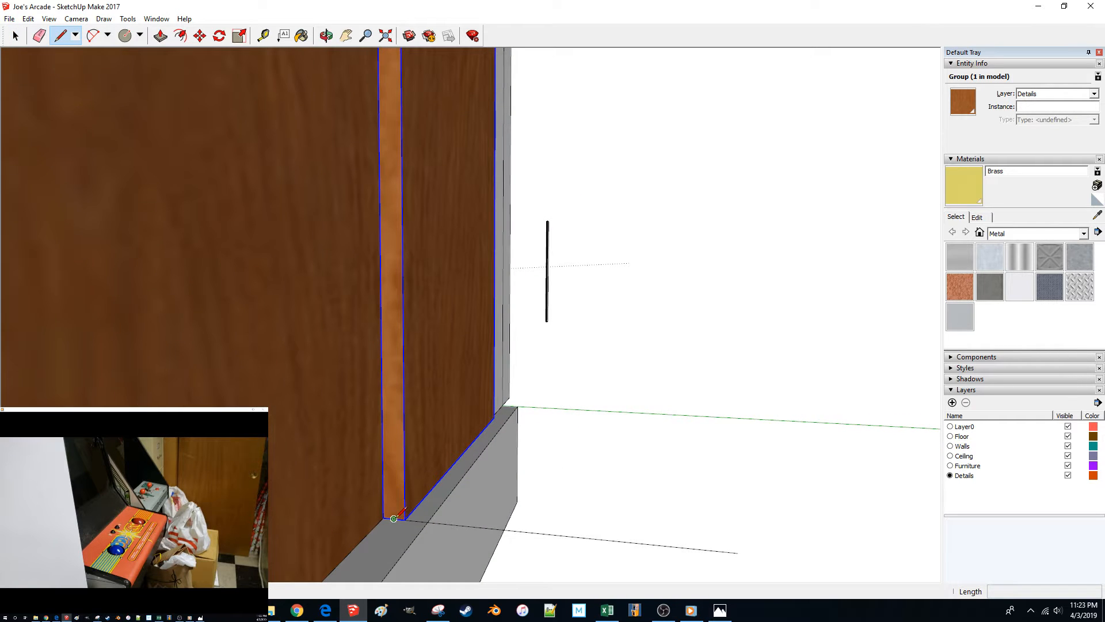
left_click(393, 518)
left_click(394, 492)
key("space")
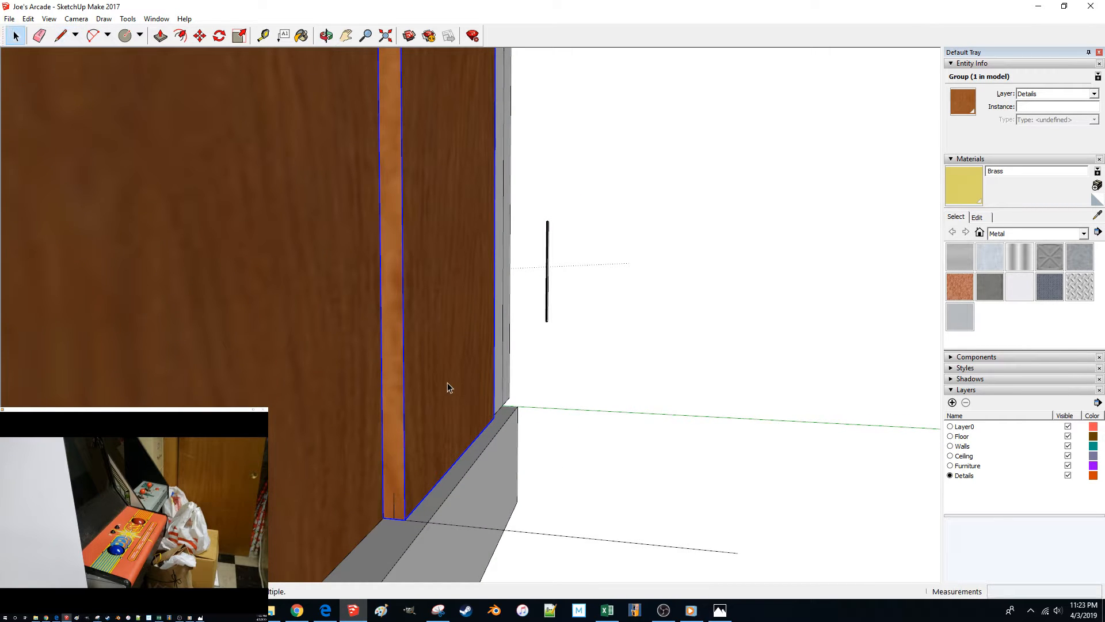
Step: Mirror the selected sliding door through its thickness by scaling it -1 along the green axis
key("s")
scroll(461, 433, "down", 3)
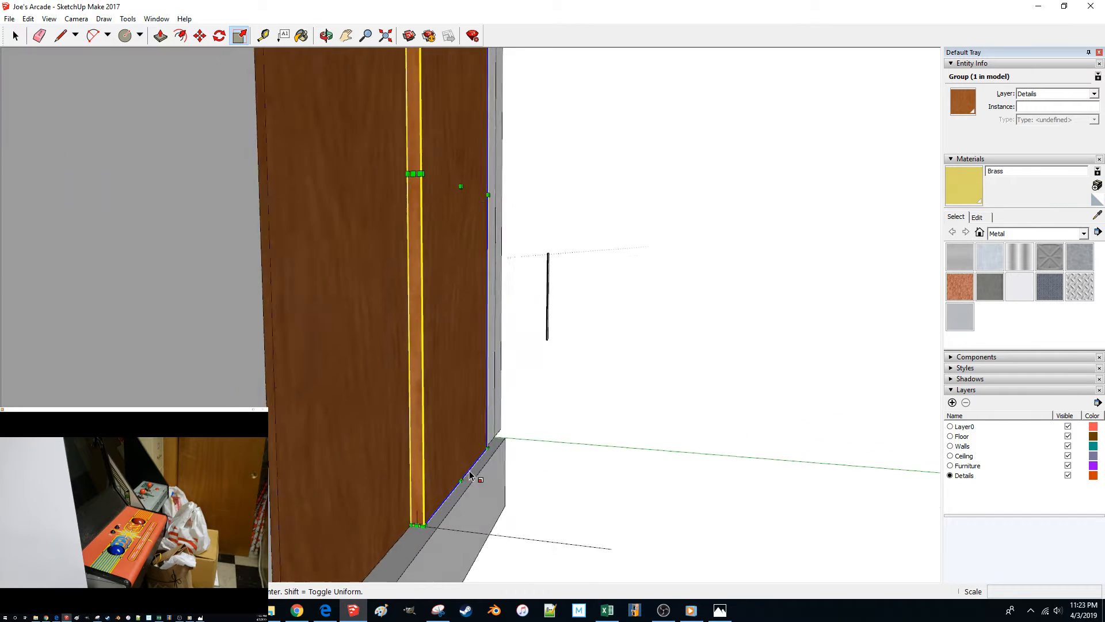
left_click_drag(422, 275, 476, 287)
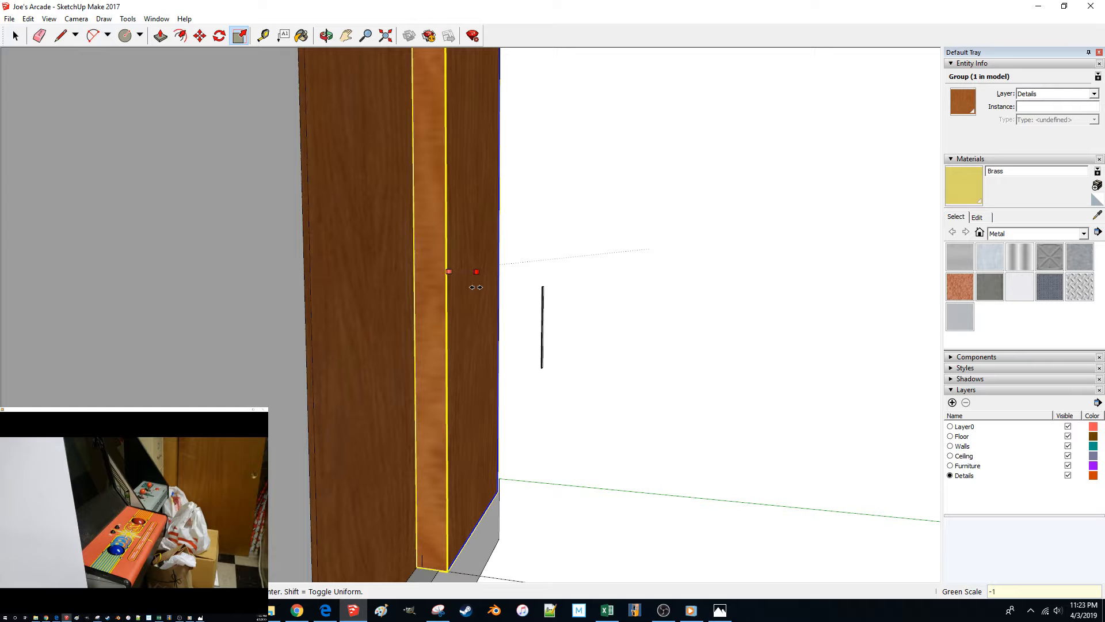
key("Return")
left_click(491, 335)
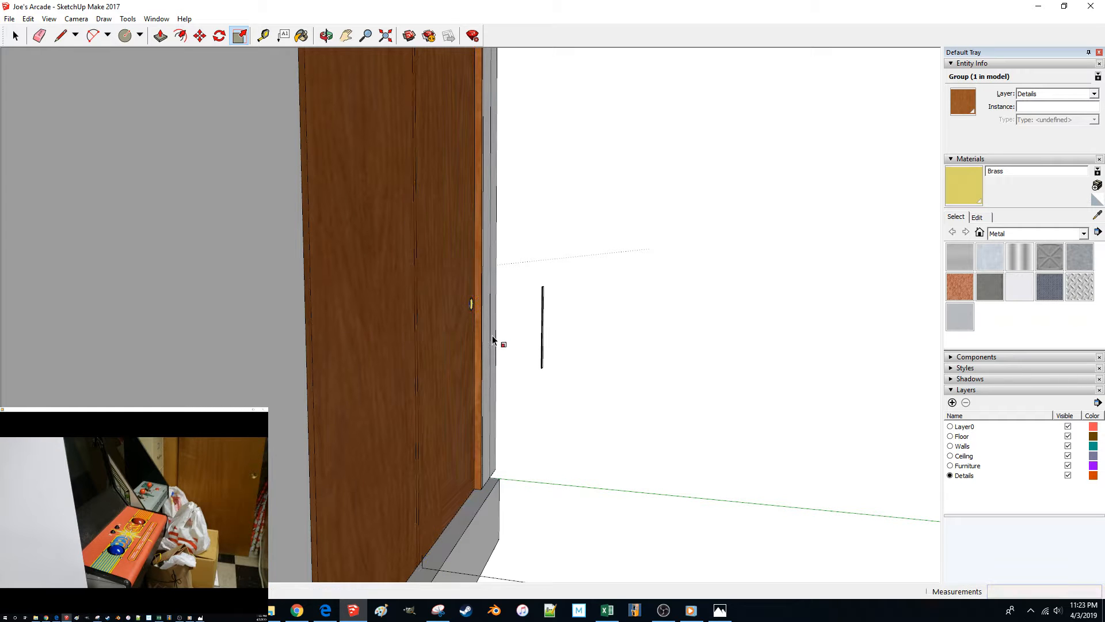
Step: Move the mirrored sliding door 1 5/8" along its thickness direction, using its bottom edge as the reference
key("space")
key("m")
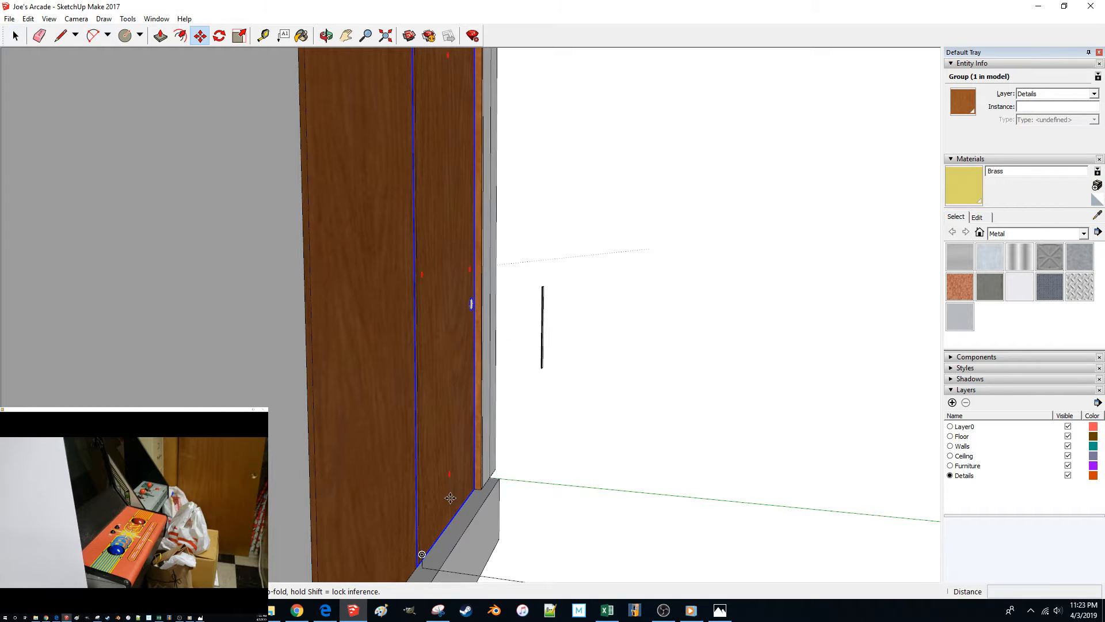
scroll(409, 533, "up", 3)
left_click(390, 542)
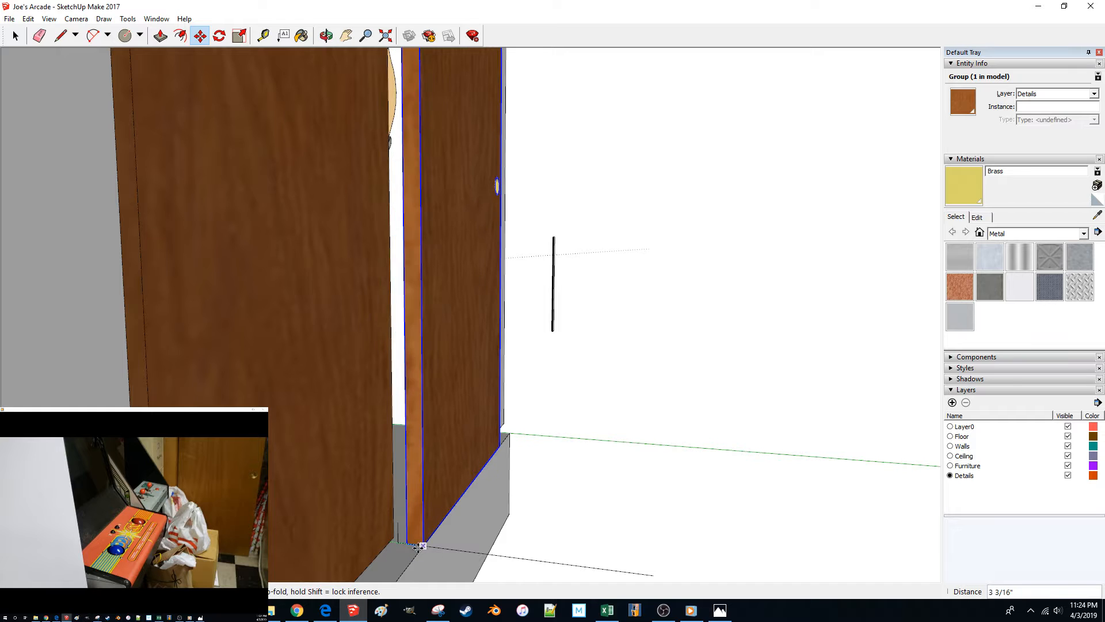
left_click(423, 547)
type("1 5/8")
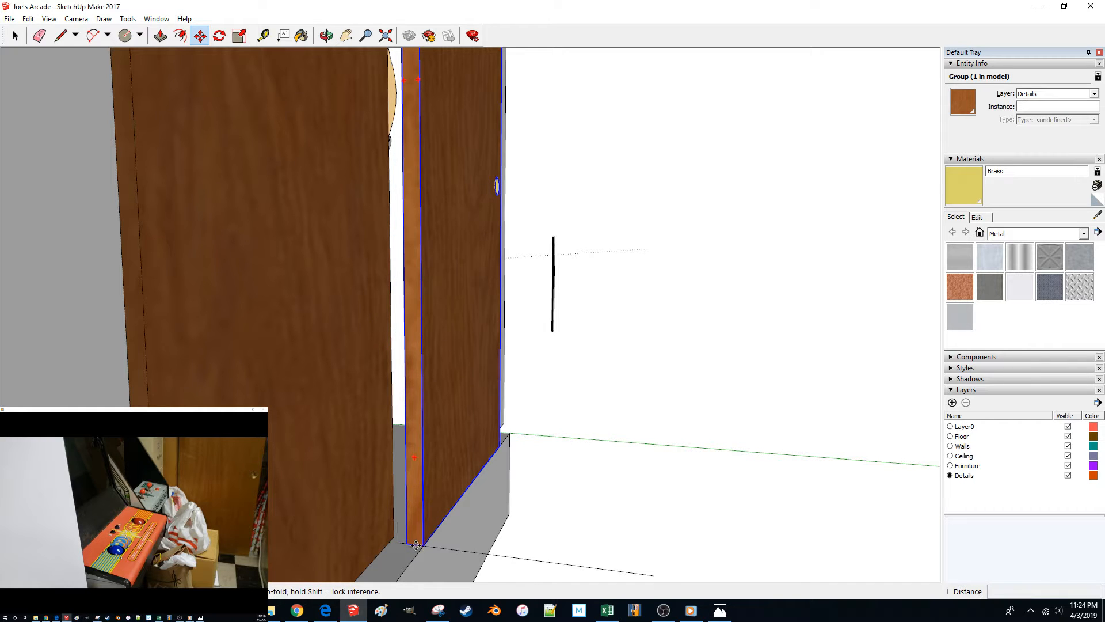
key("Return")
Step: Delete the guide lines at the base of the sliding doors
key("space")
scroll(565, 520, "down", 2)
left_click_drag(383, 481, 677, 570)
key("Delete")
middle_click_drag(622, 496, 545, 413)
scroll(690, 447, "up", 5)
scroll(690, 441, "down", 3)
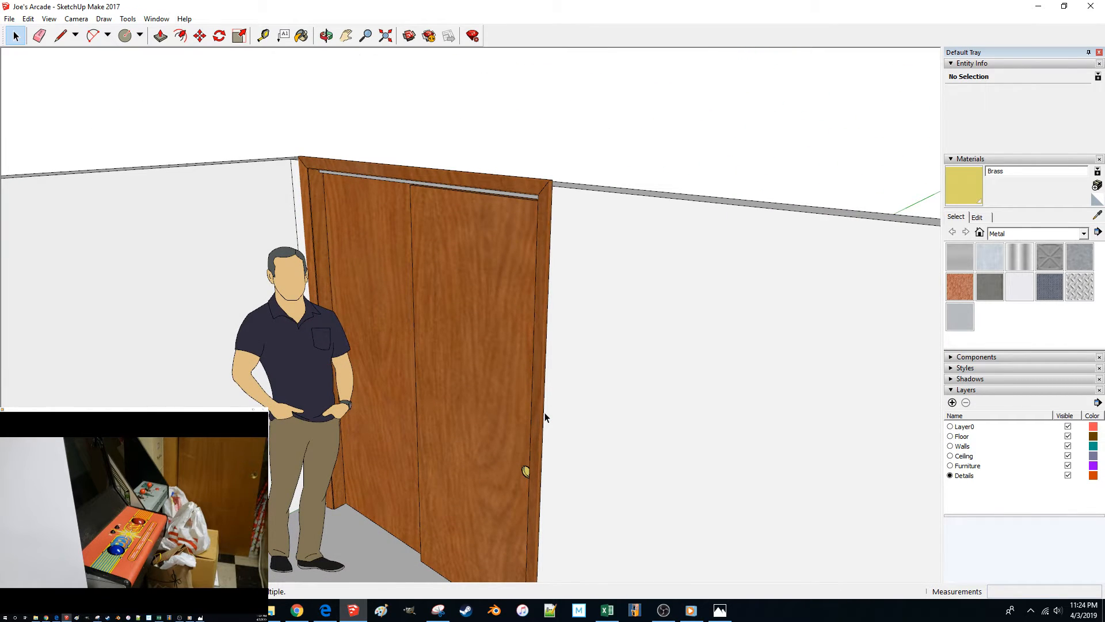
middle_click_drag(458, 424, 502, 381)
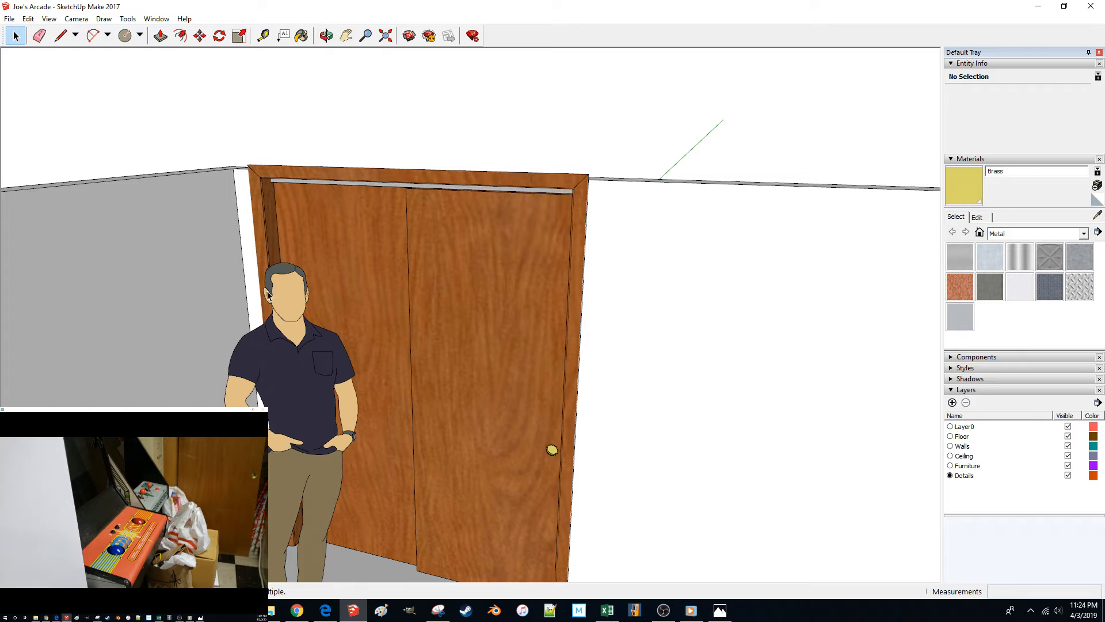
middle_click_drag(354, 337, 354, 341)
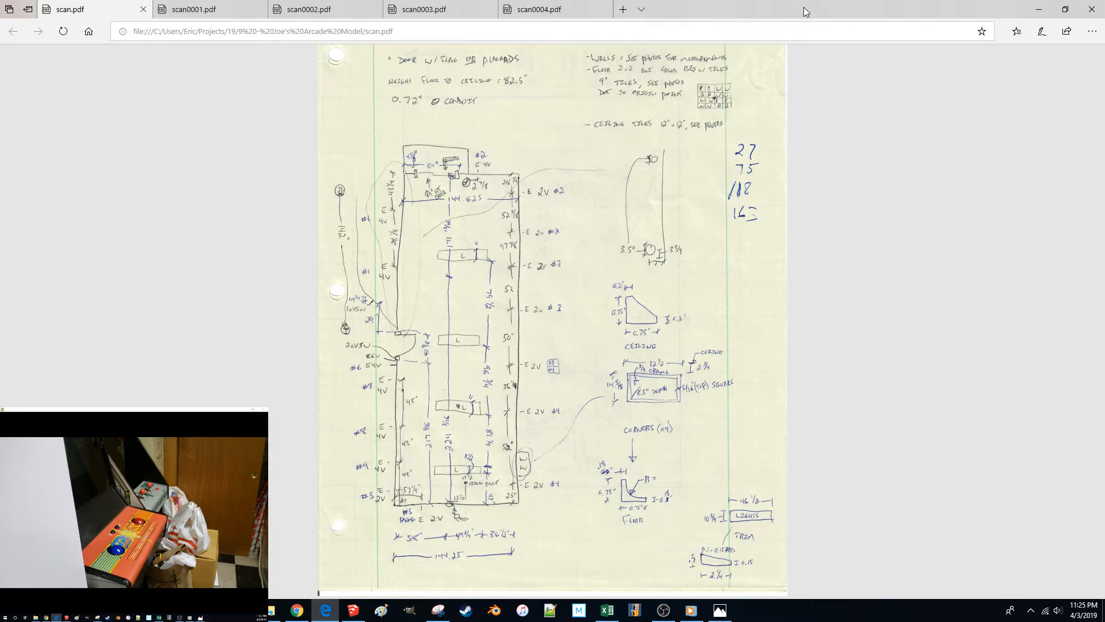
Step: Put the scanned sheet back on the second screen and sketch the closed ceiling trim cross-section outside the room with a 0.75-inch side
mouse_move(806, 12)
left_mouse_down()
mouse_move(748, 22)
mouse_move(0, 0)
left_mouse_up()
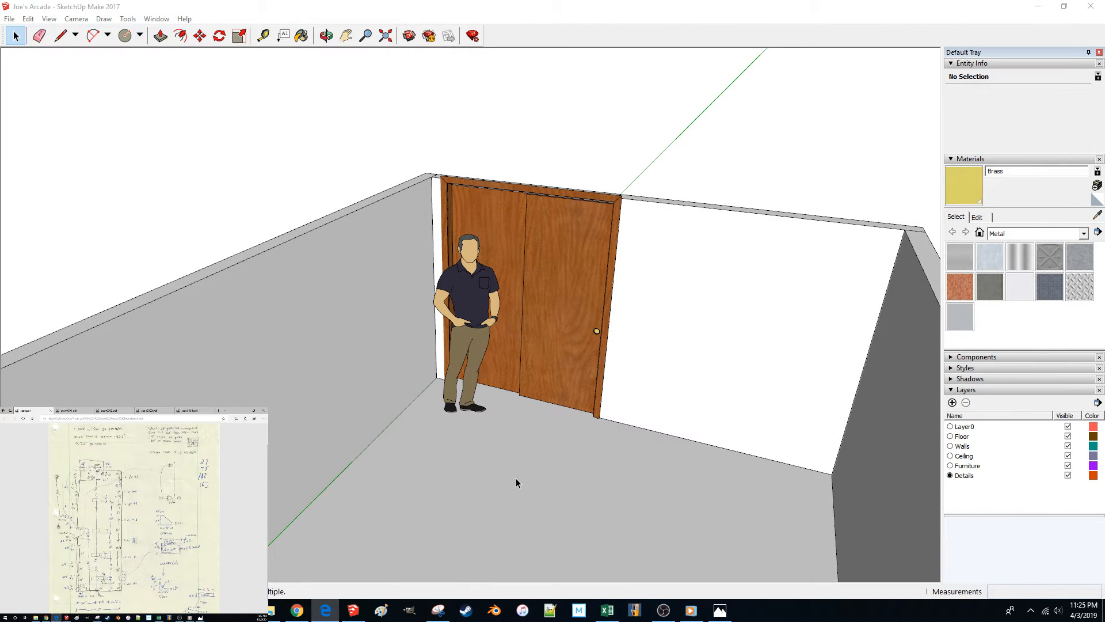
mouse_move(705, 99)
middle_mouse_down()
mouse_move(679, 292)
mouse_move(515, 318)
mouse_move(467, 387)
mouse_move(365, 483)
mouse_move(282, 470)
middle_mouse_up()
key("l")
scroll(352, 477, "up", 3)
left_click(279, 469)
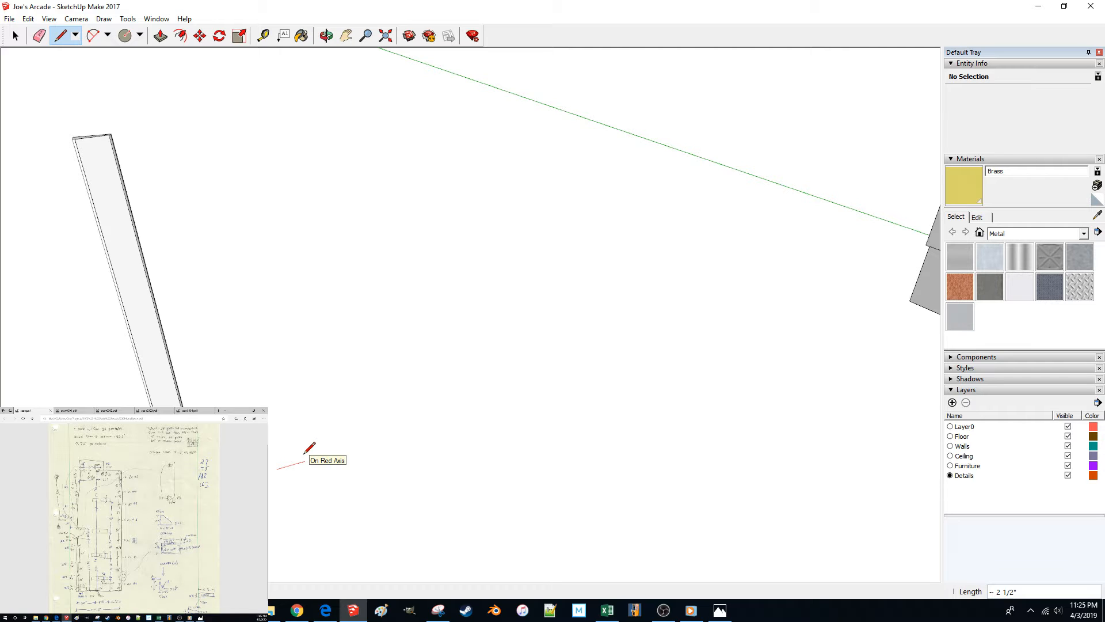
key("Return")
mouse_move(305, 453)
middle_mouse_down()
mouse_move(288, 482)
mouse_move(305, 462)
mouse_move(427, 479)
mouse_move(548, 476)
mouse_move(417, 459)
mouse_move(451, 455)
mouse_move(426, 446)
mouse_move(432, 434)
middle_mouse_up()
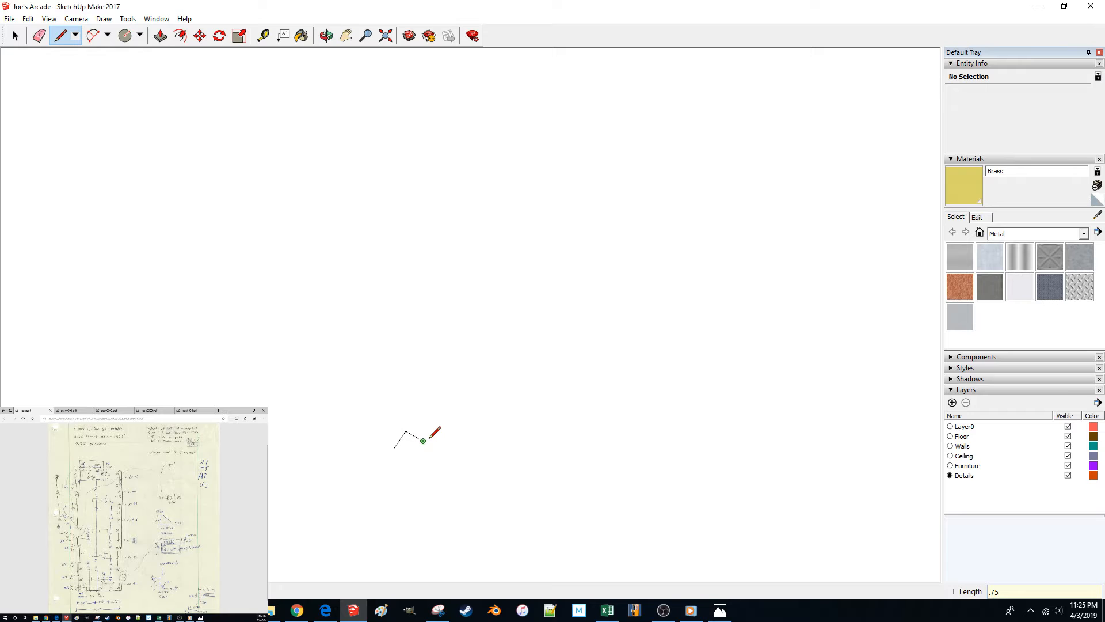
key("Return")
key("Escape")
left_click(395, 448)
key("space")
Step: Extrude the trim cross-section upward into a straight bar and group the resulting solid
left_click(409, 444)
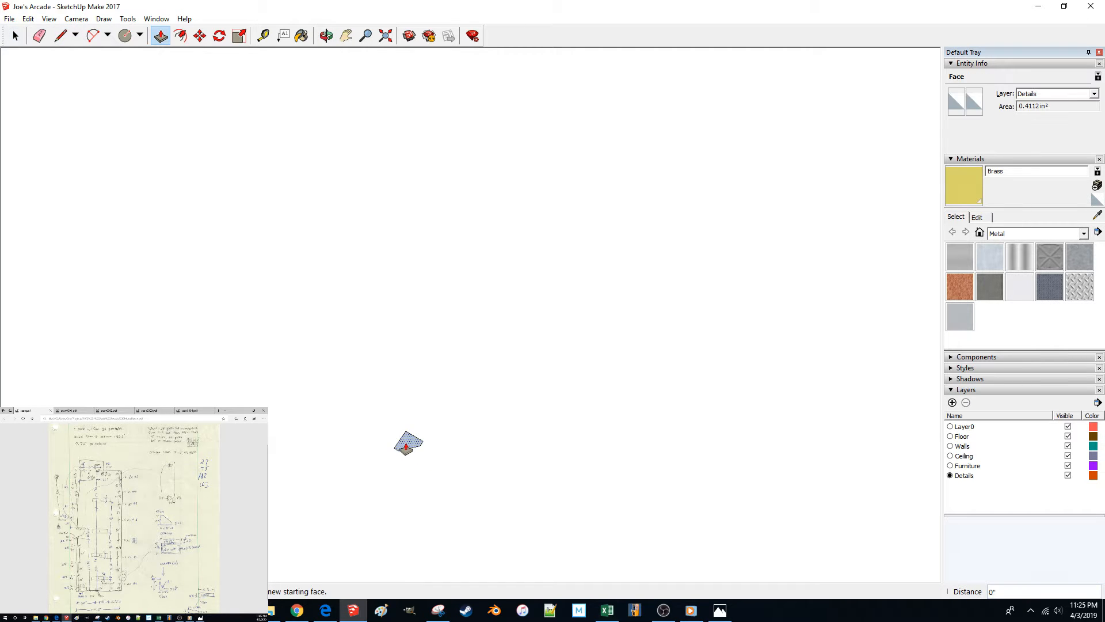
left_click(408, 446)
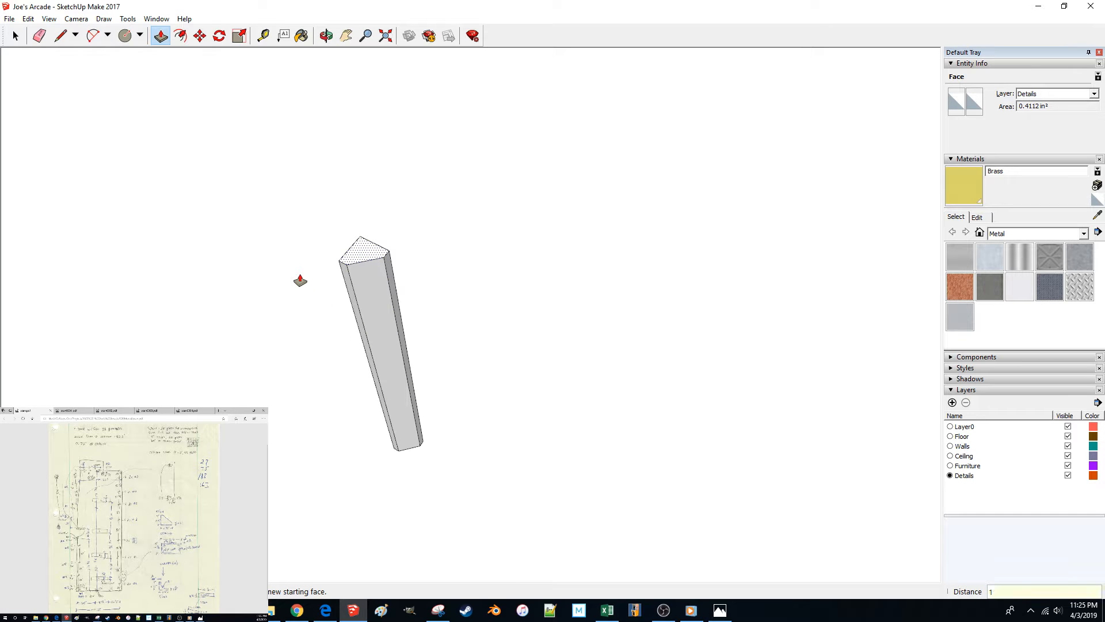
key("space")
triple_click(361, 274)
key("g")
left_click(506, 339)
Step: Move the trim group from outside the model to the room, near the wall corner
middle_click_drag(507, 339, 382, 382)
left_click(315, 415)
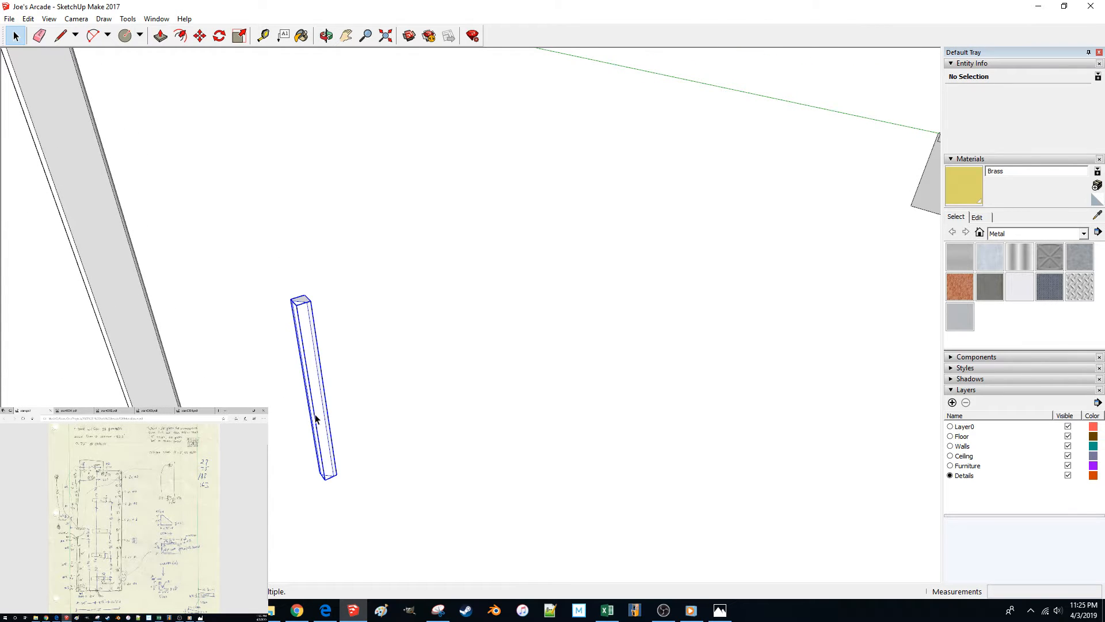
left_click(329, 465)
scroll(334, 471, "up", 6)
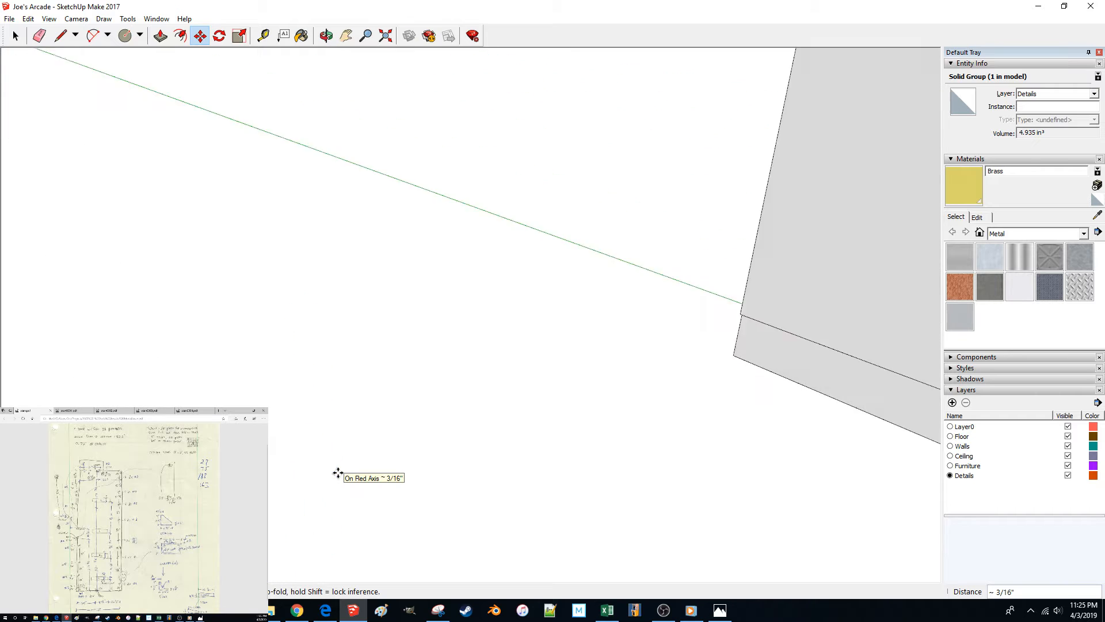
scroll(338, 473, "down", 6)
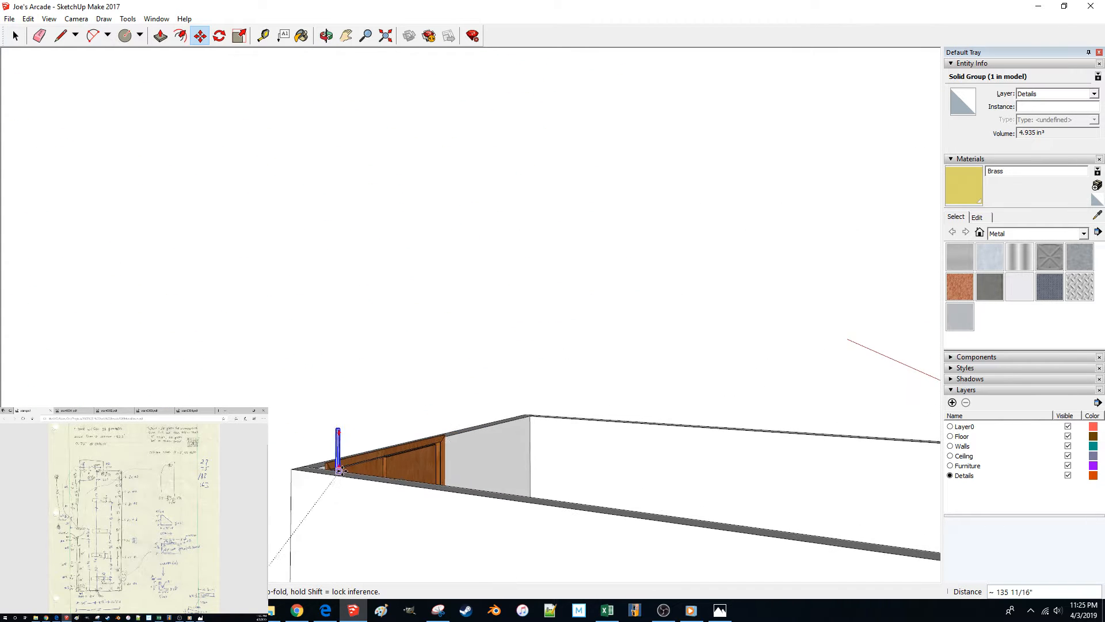
middle_click_drag(358, 466, 524, 412)
Step: Rotate the upright trim group about the red axis so it lies horizontally
key("q")
left_click(553, 405)
left_click(655, 411)
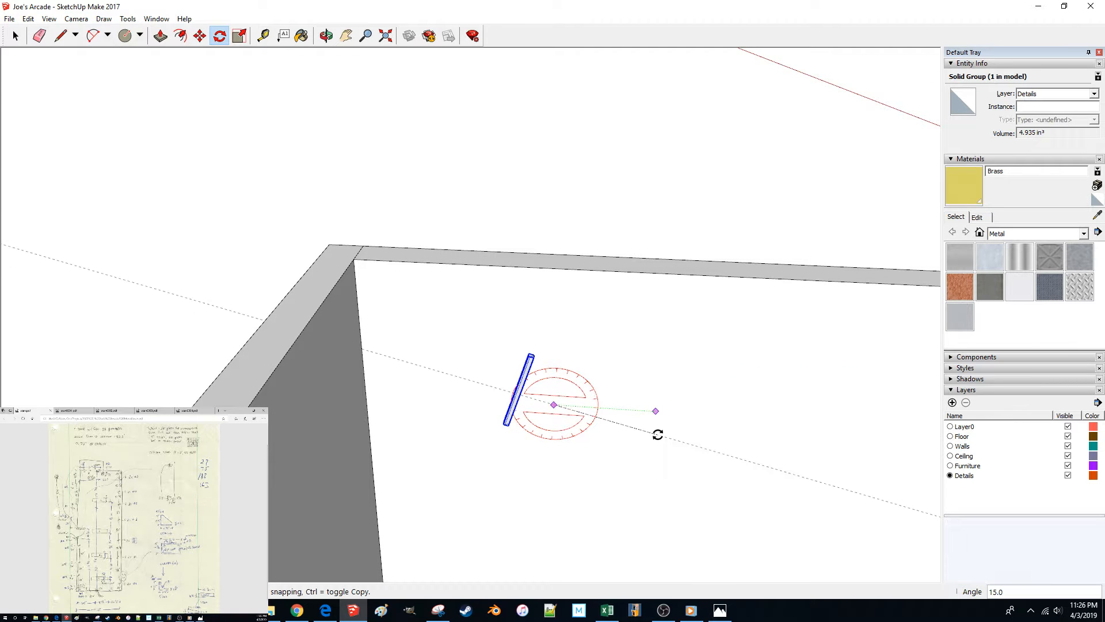
key("Return")
key("space")
Step: Inspect the rotated trim piece against the wall and bring up the reference photo of the wood-panelled wall
middle_click_drag(581, 303, 438, 356)
left_click(555, 298)
scroll(467, 346, "up", 2)
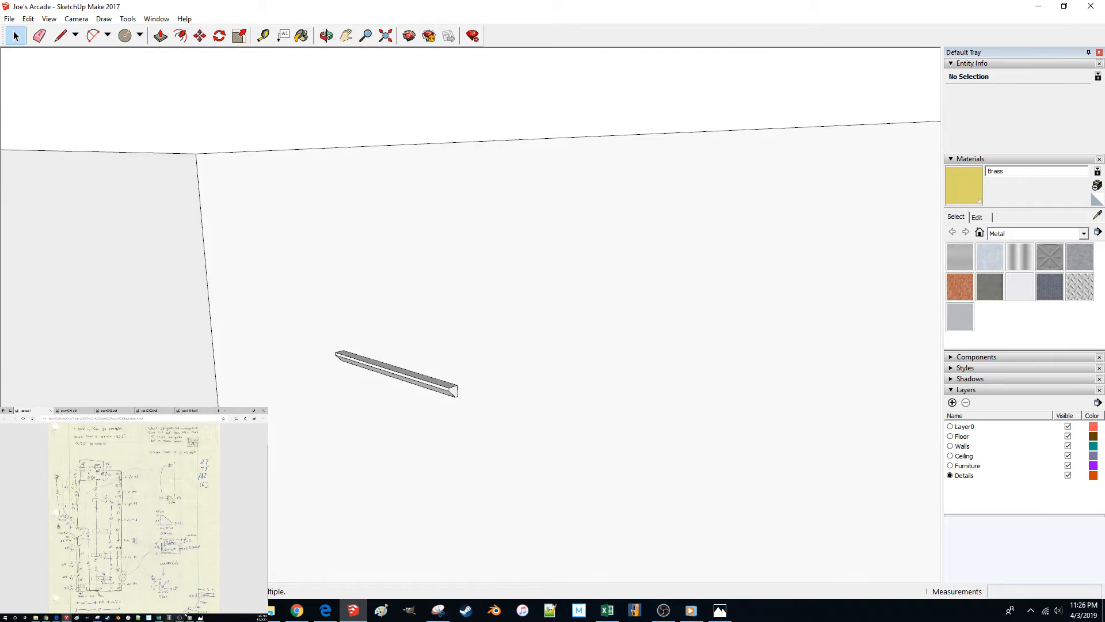
left_click(199, 593)
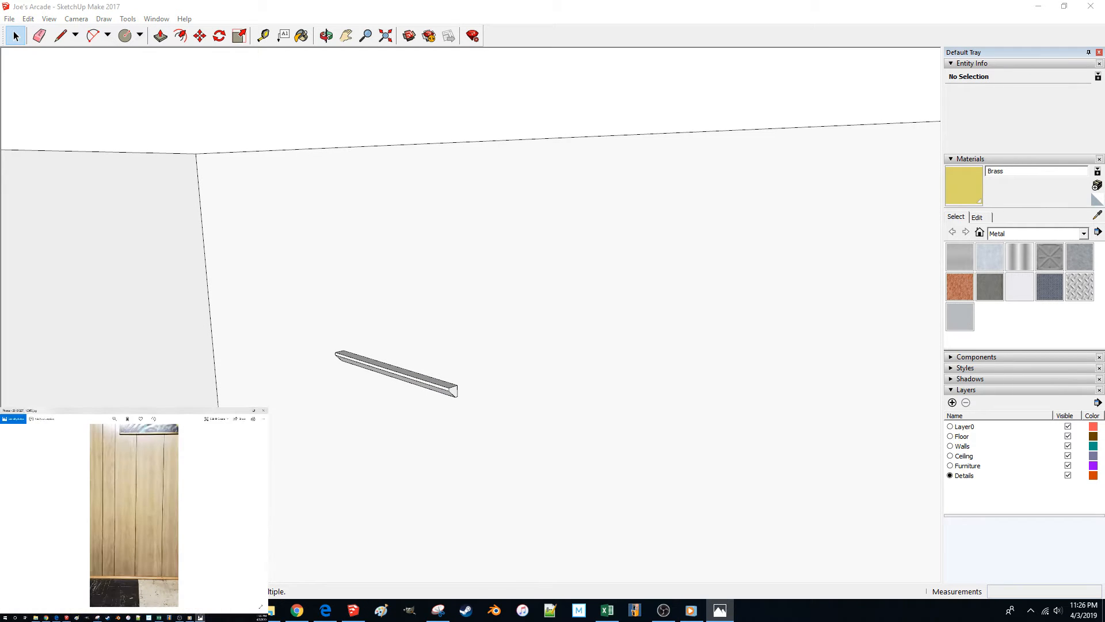
Step: Open the walkthrough video of the arcade, enlarge it to full screen and scrub to the footage of the cabinets along the panelled wall
left_click(189, 618)
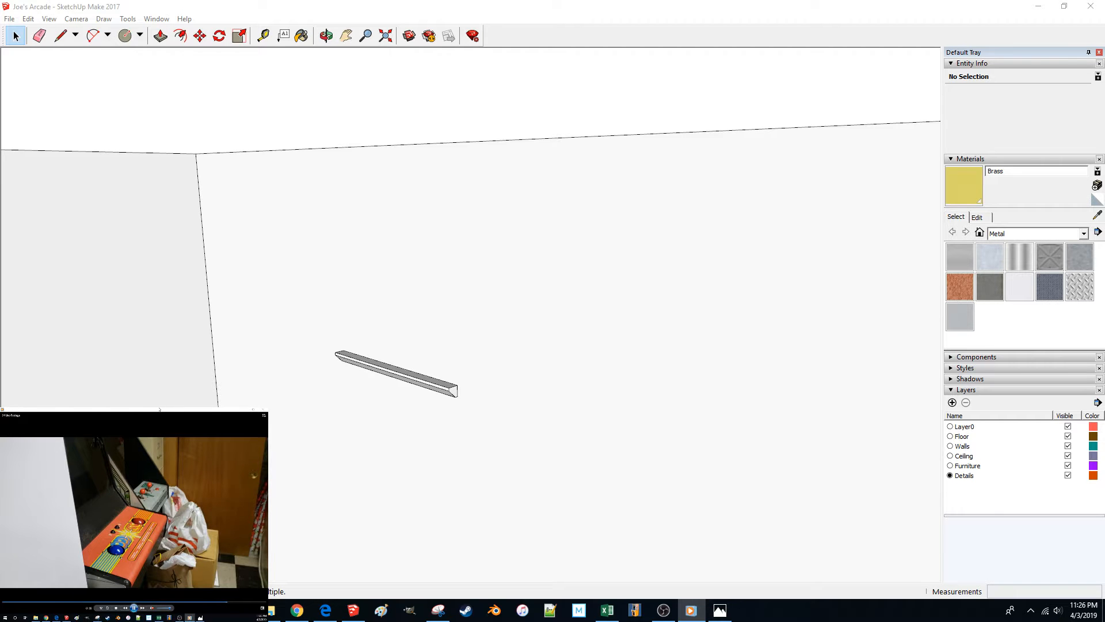
left_click_drag(160, 410, 436, 3)
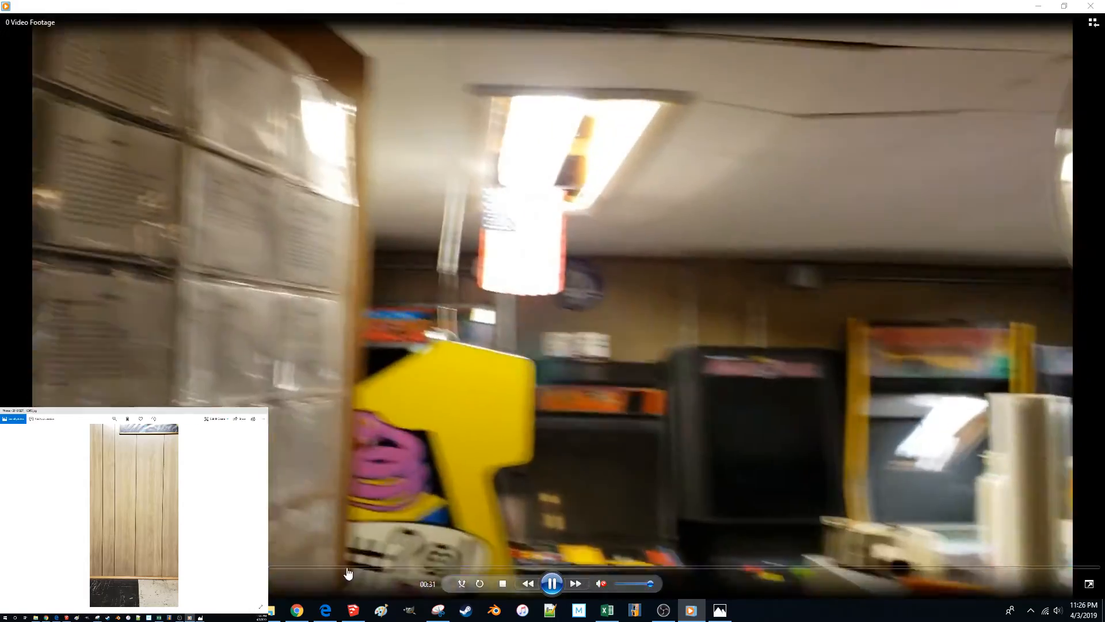
left_click(353, 568)
left_click_drag(401, 568, 455, 569)
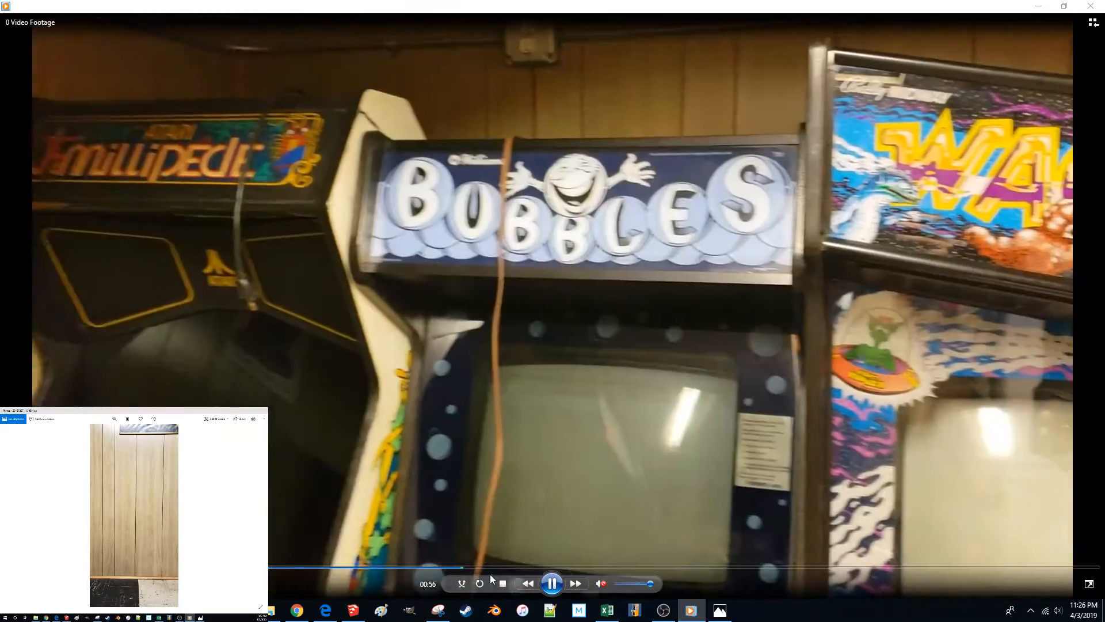
left_click(447, 568)
left_click(551, 582)
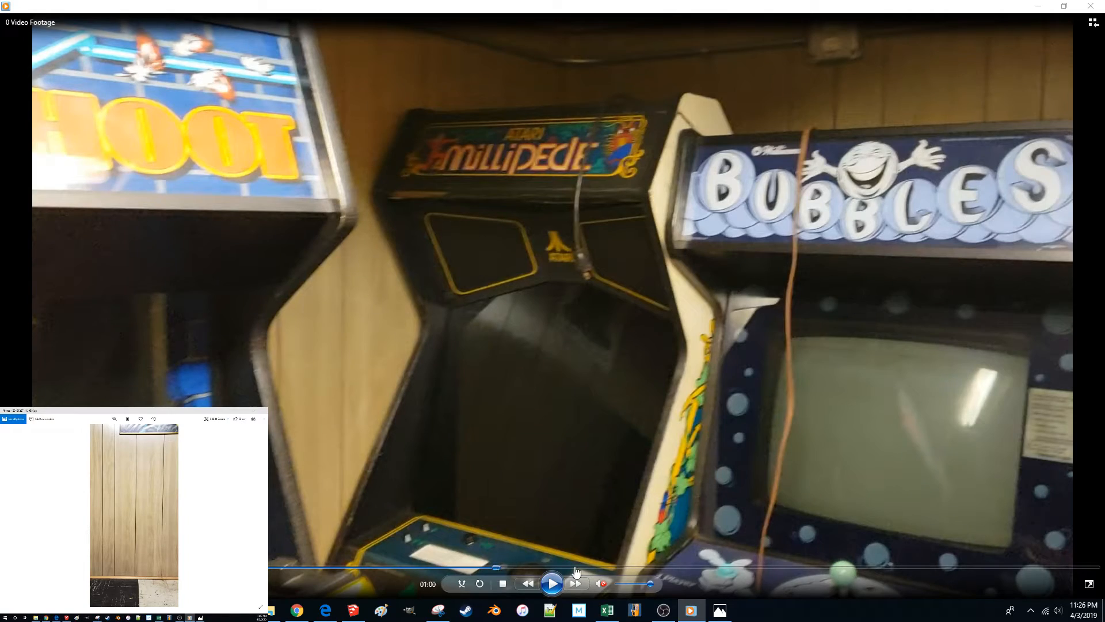
Step: Play through the arcade footage, pausing to check where the walls meet the ceiling, and return to the SketchUp model
left_click(552, 584)
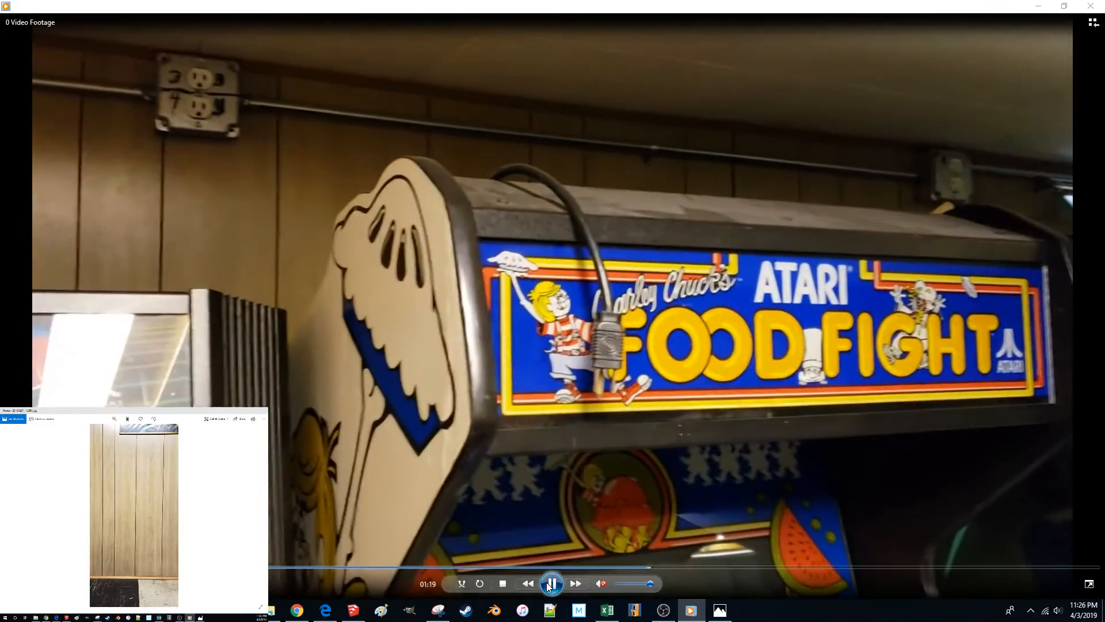
left_click(552, 583)
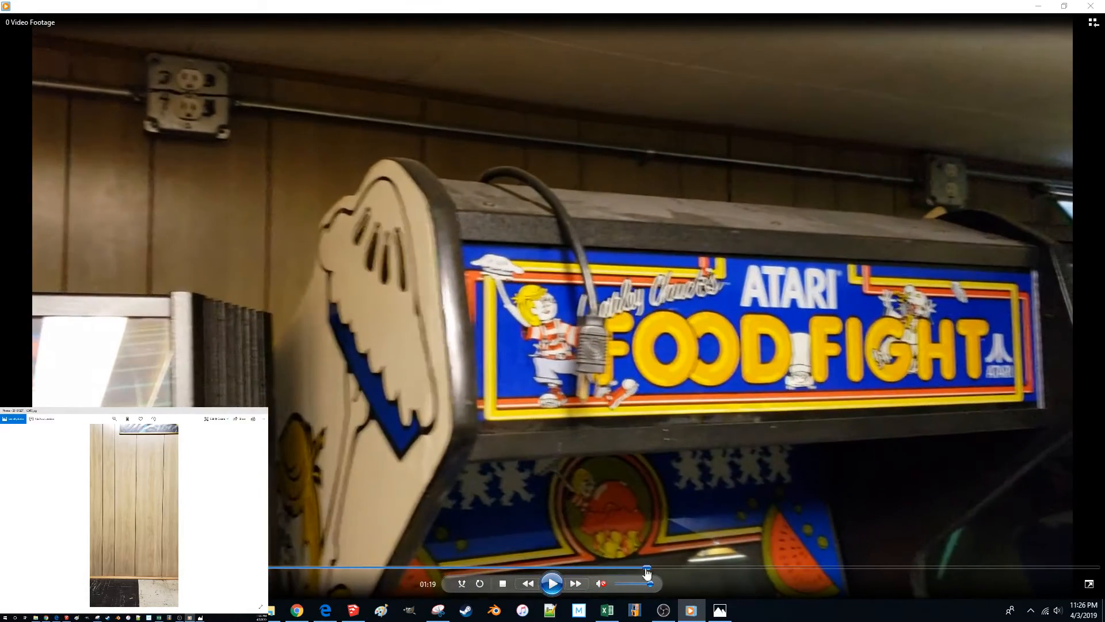
left_click(551, 584)
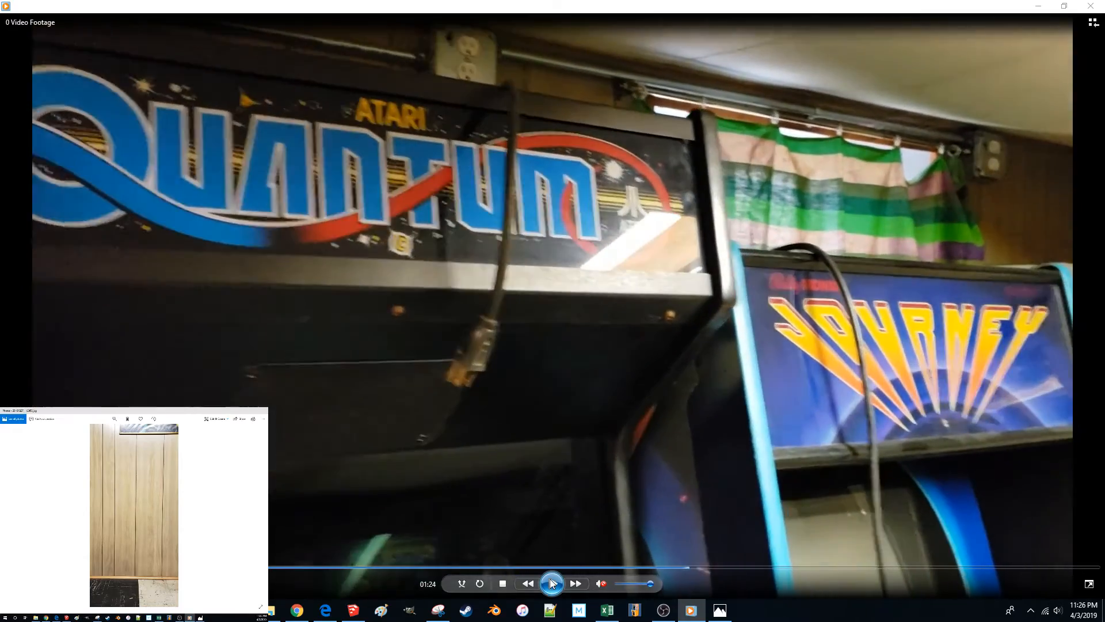
left_click(552, 584)
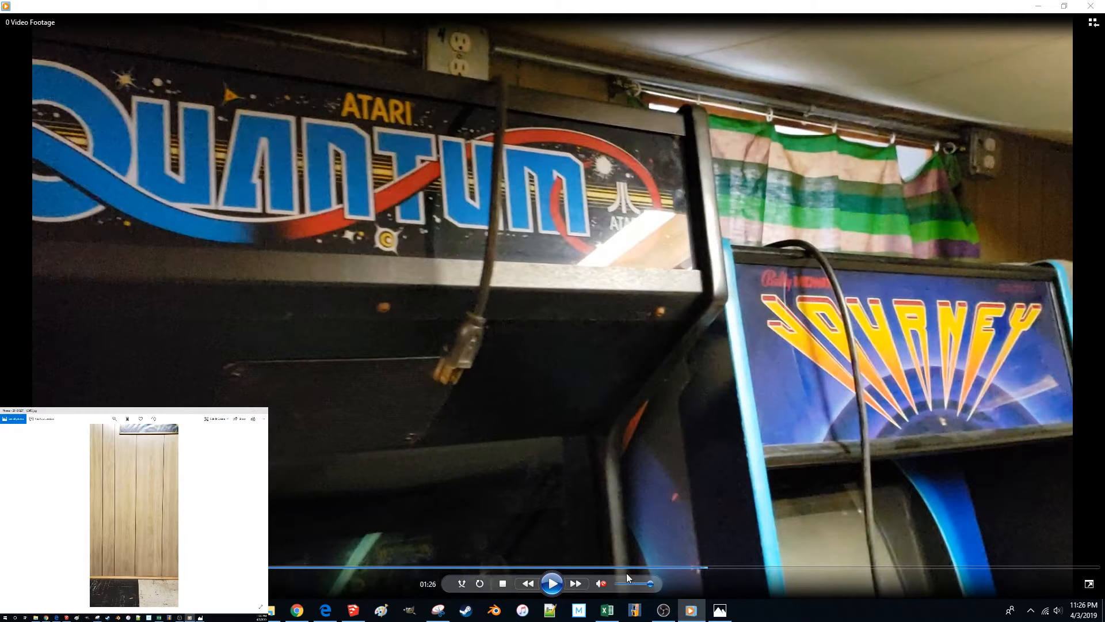
left_click(554, 591)
left_click(554, 591)
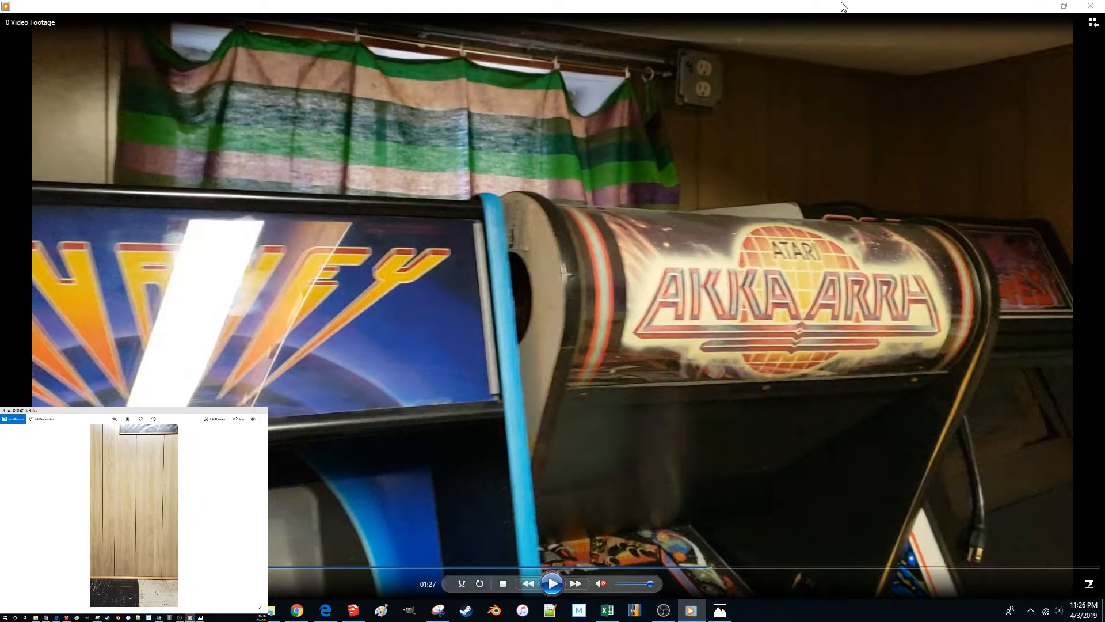
double_click(852, 16)
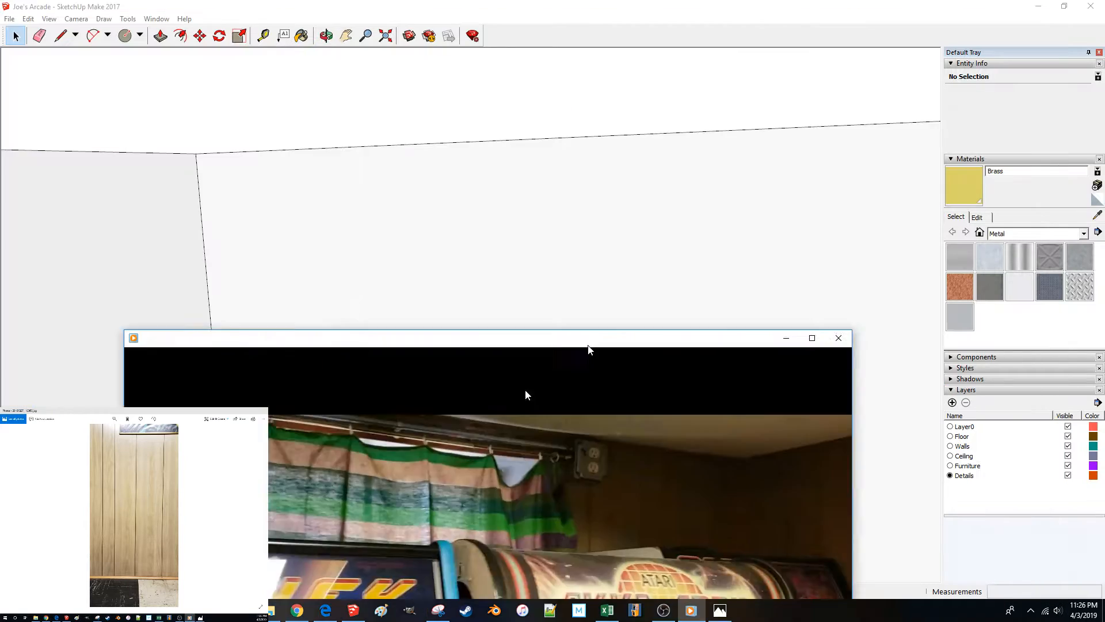
left_click(521, 12)
Step: Move the horizontal trim piece by its back end corner up to the upper wall corner
left_click(410, 383)
key("m")
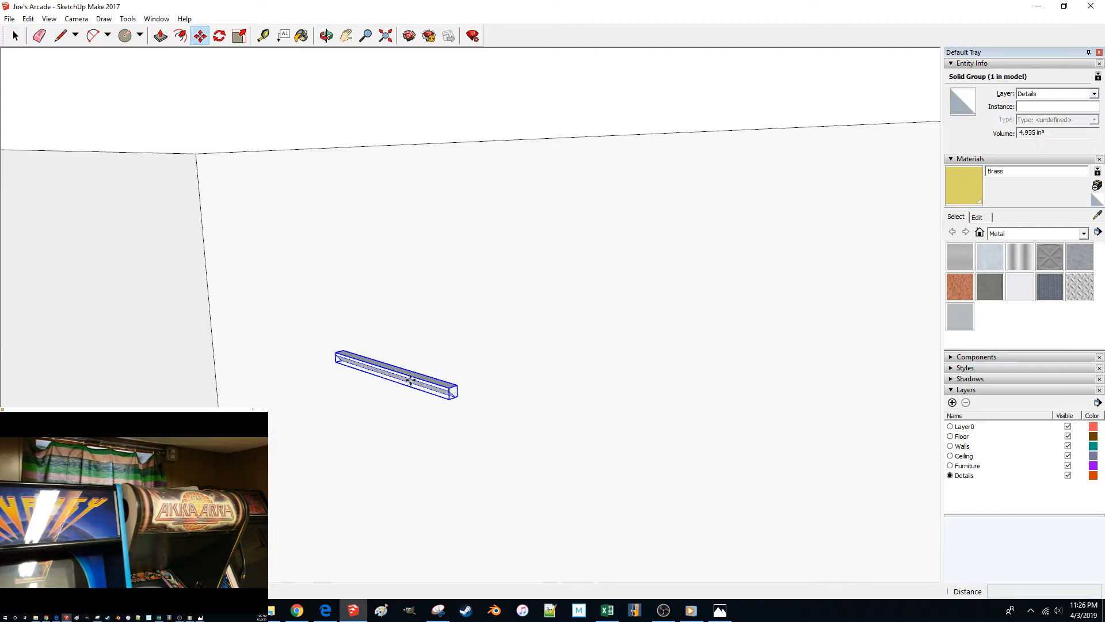
scroll(432, 375, "up", 6)
scroll(466, 394, "down", 3)
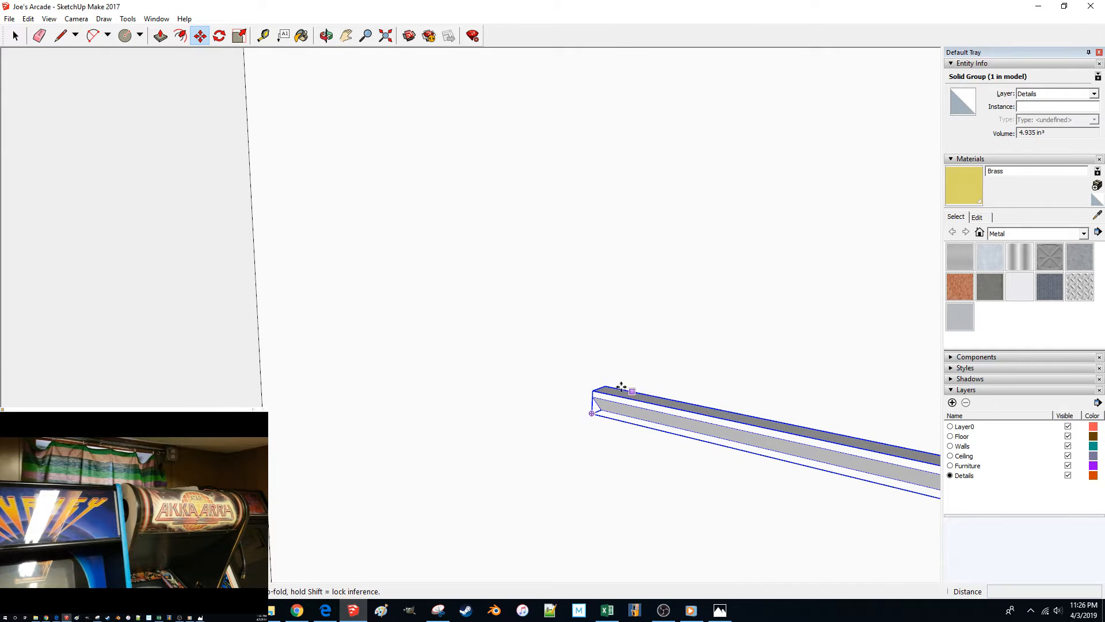
left_click(607, 385)
scroll(496, 350, "down", 6)
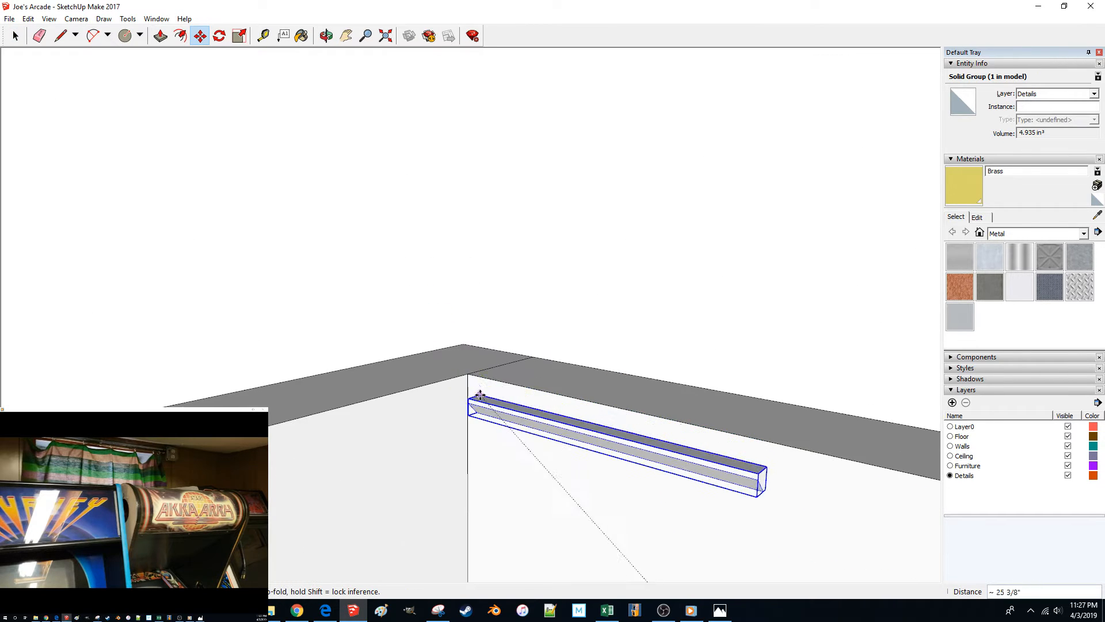
middle_click_drag(570, 409, 552, 414)
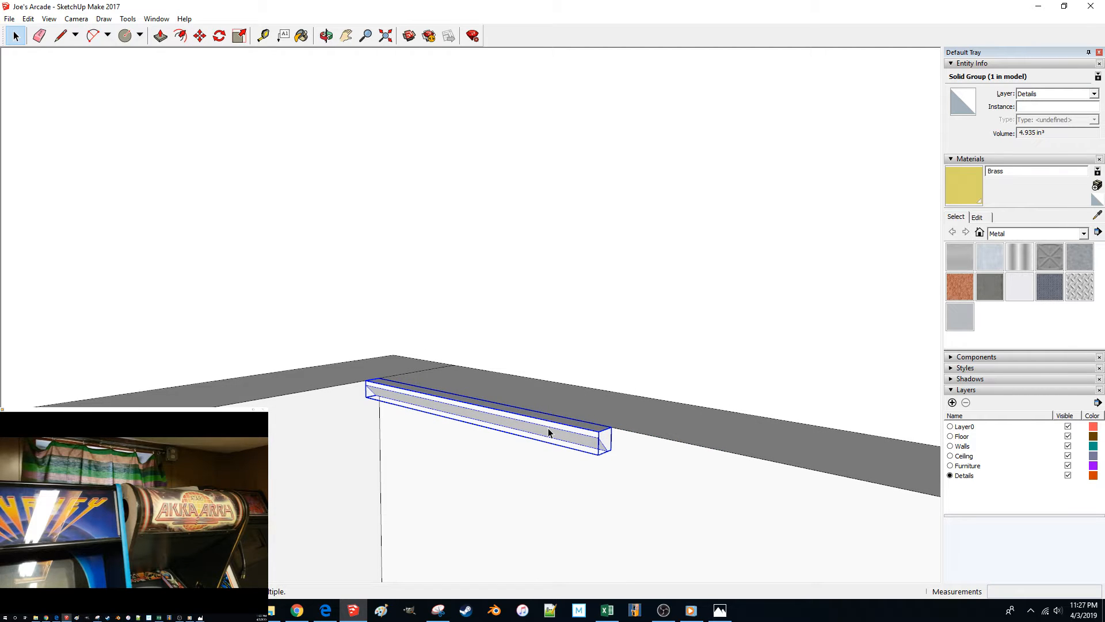
Step: Copy the corner trim piece to a spot outside the room
left_click(631, 465)
left_click(593, 447)
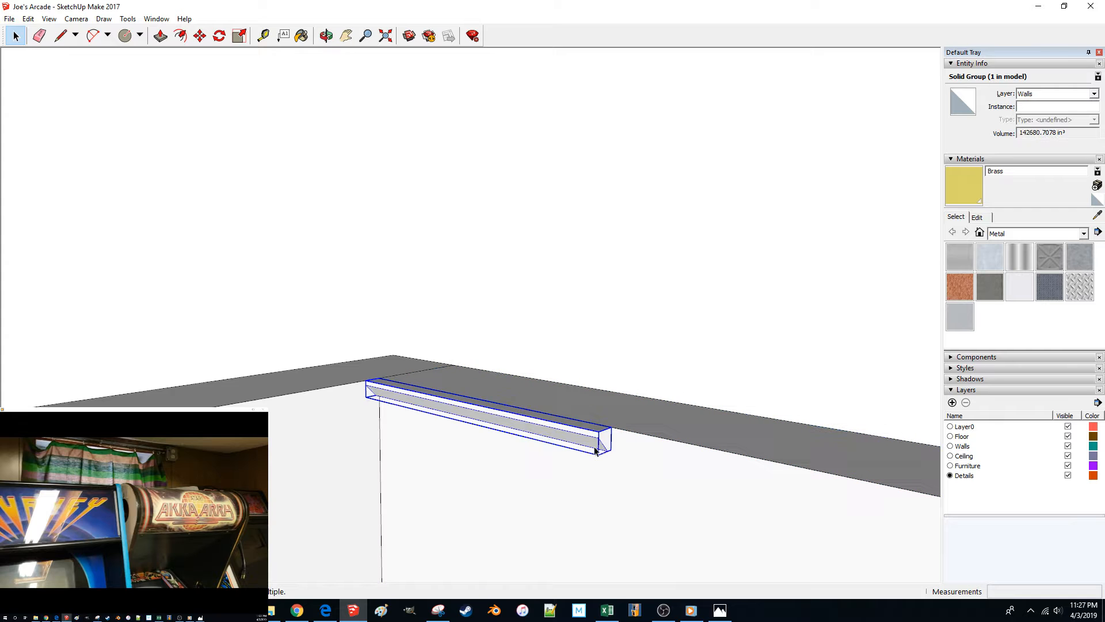
left_click(626, 456)
scroll(585, 472, "down", 6)
middle_click_drag(381, 494, 387, 447)
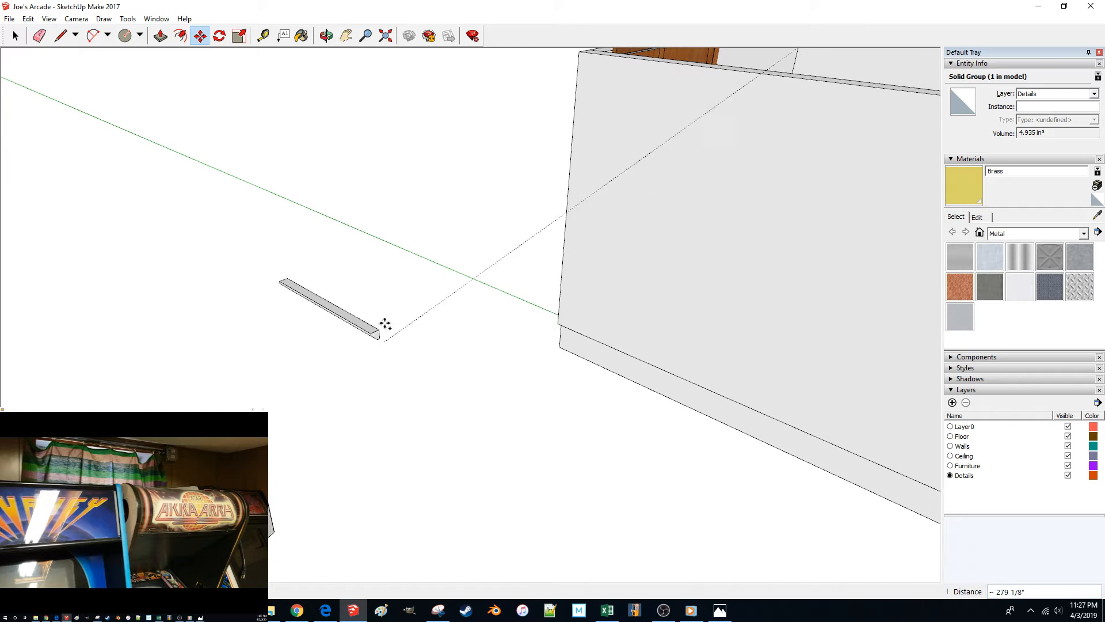
left_click(377, 311)
Step: Lower the outside trim copy and set it near the base of the upright trim bar
left_click(375, 309)
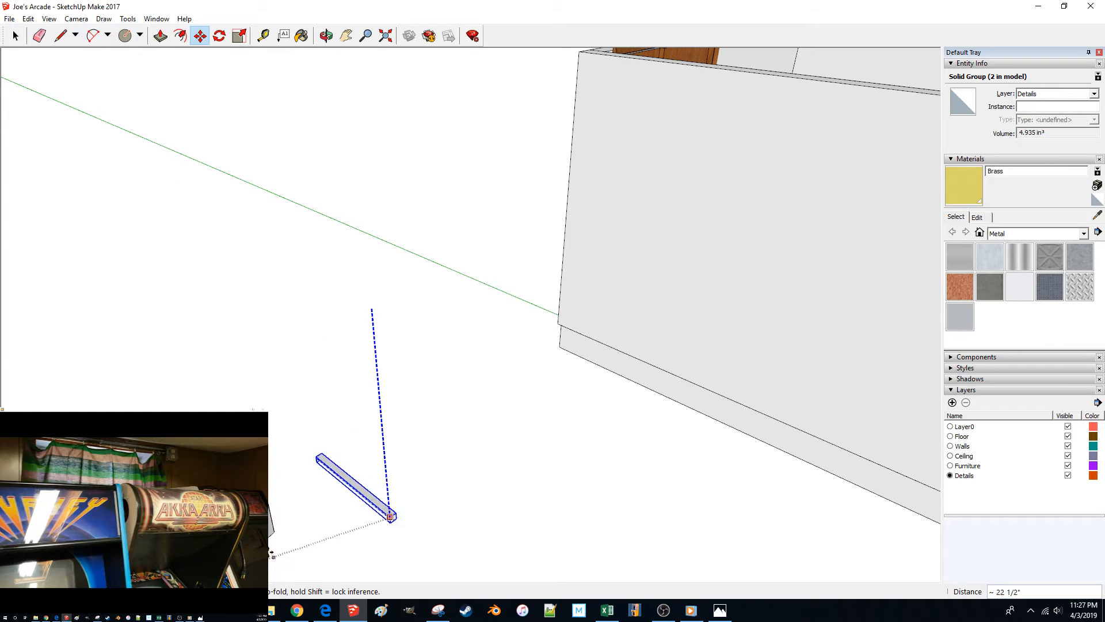
scroll(397, 401, "down", 3)
middle_click_drag(394, 403, 377, 300)
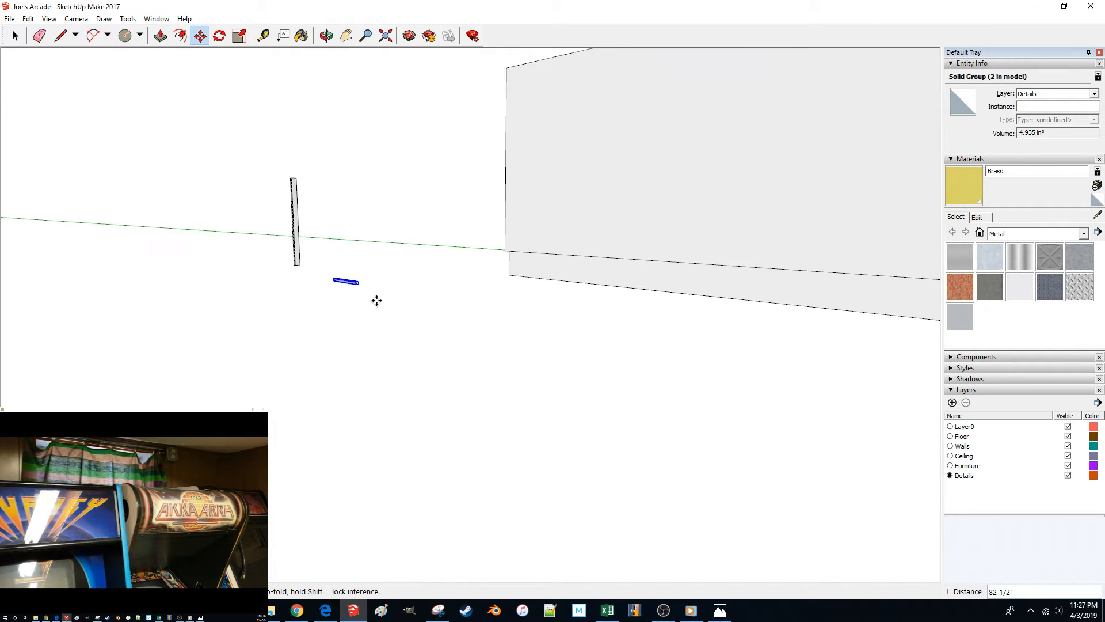
key("space")
left_click(364, 295)
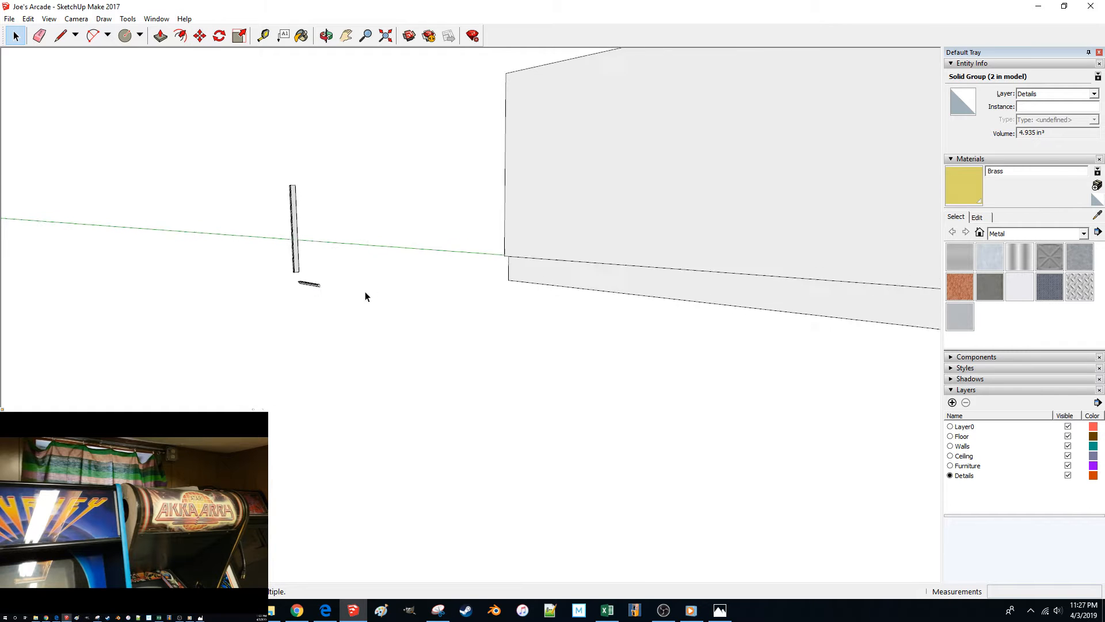
Step: Place another copy of the trim inside the room, in front of the wall section beside the sliding doors
middle_click_drag(511, 321, 152, 353)
left_click(560, 381)
key("ctrl")
scroll(554, 378, "down", 5)
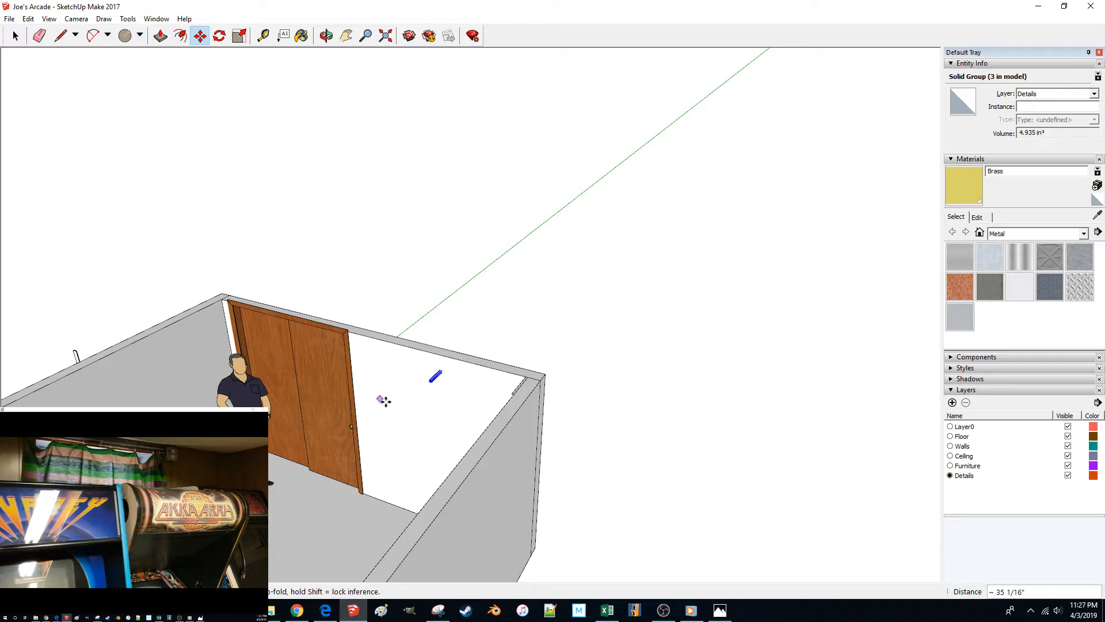
left_click(435, 380)
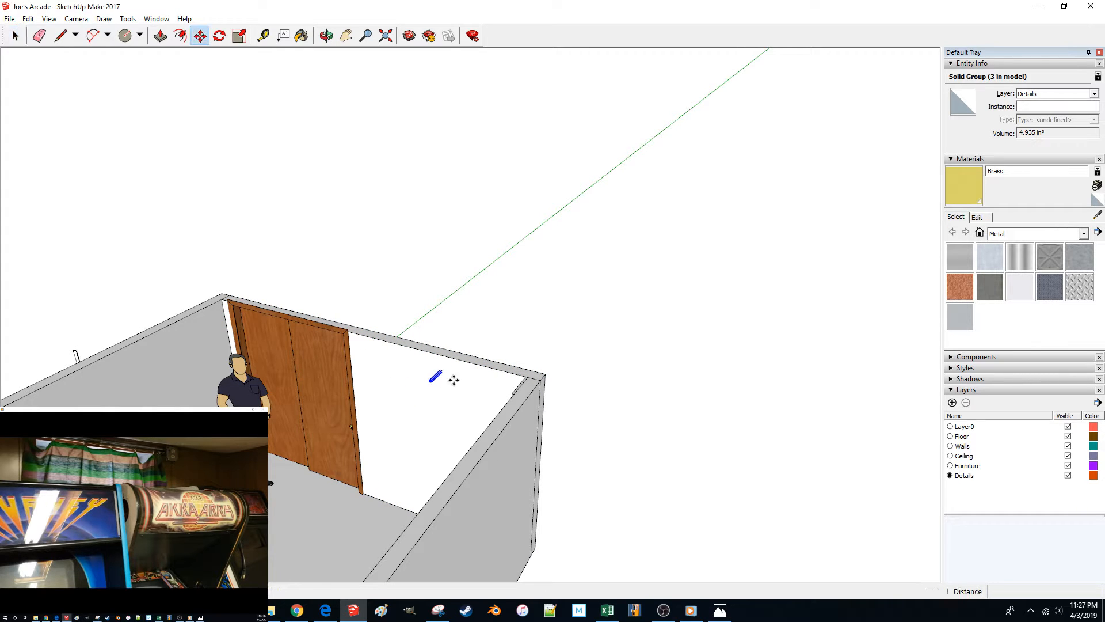
Step: Copy that trim piece about 110 5/8" across to the opposite side of the sliding doors and clear the selection
left_click(455, 384)
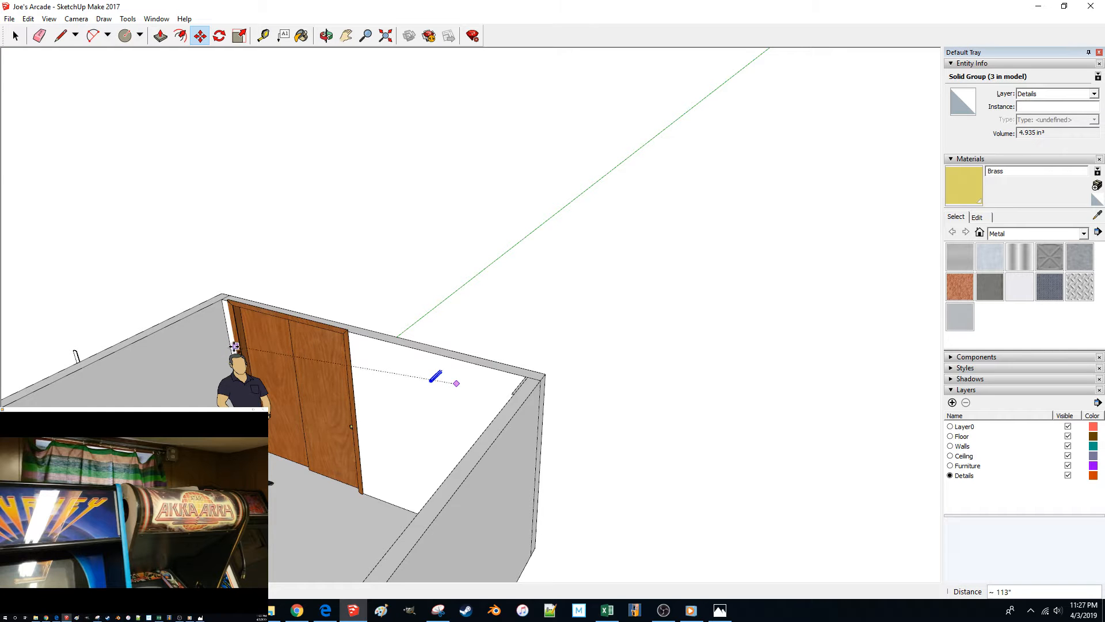
left_click(240, 348)
middle_click_drag(240, 349, 659, 426)
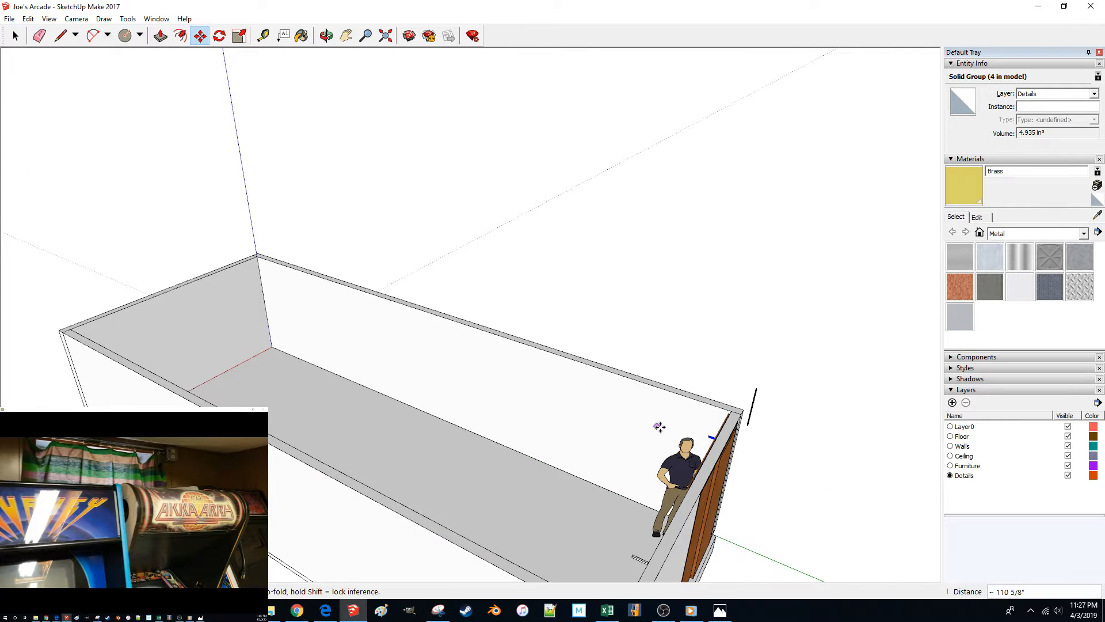
left_click(255, 303)
key("space")
scroll(713, 316, "up", 5)
left_click(713, 316)
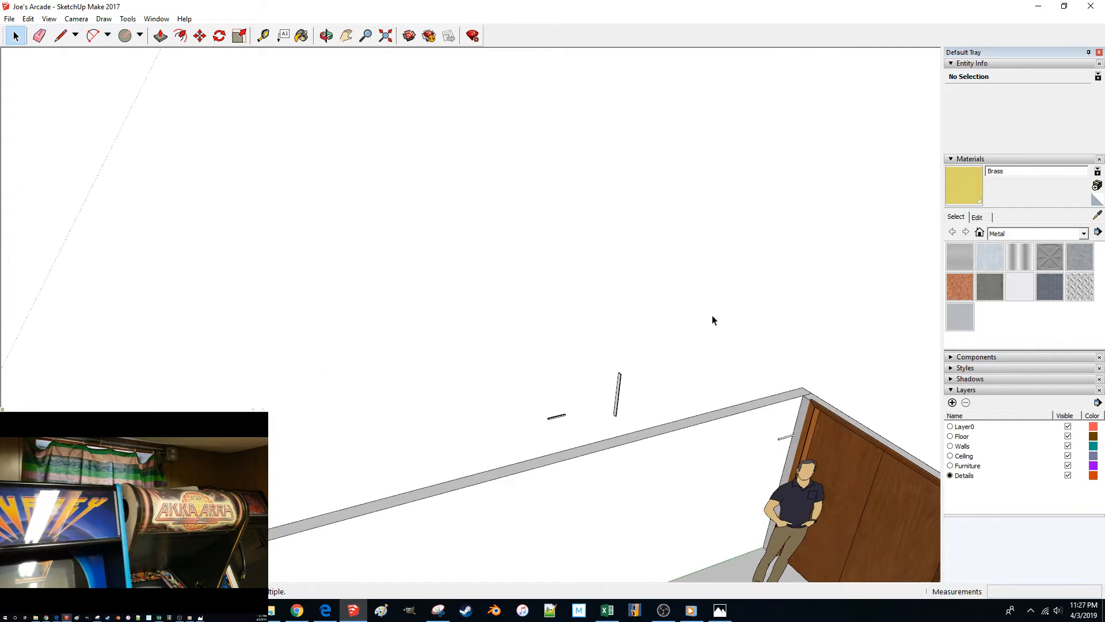
Step: Push/Pull the corner trim's end face about 352 1/8" along the long wall to the far corner and exit the group
middle_click_drag(712, 316, 533, 336)
scroll(707, 318, "up", 5)
scroll(533, 335, "up", 5)
double_click(580, 396)
key("p")
left_click(581, 400)
scroll(673, 397, "down", 5)
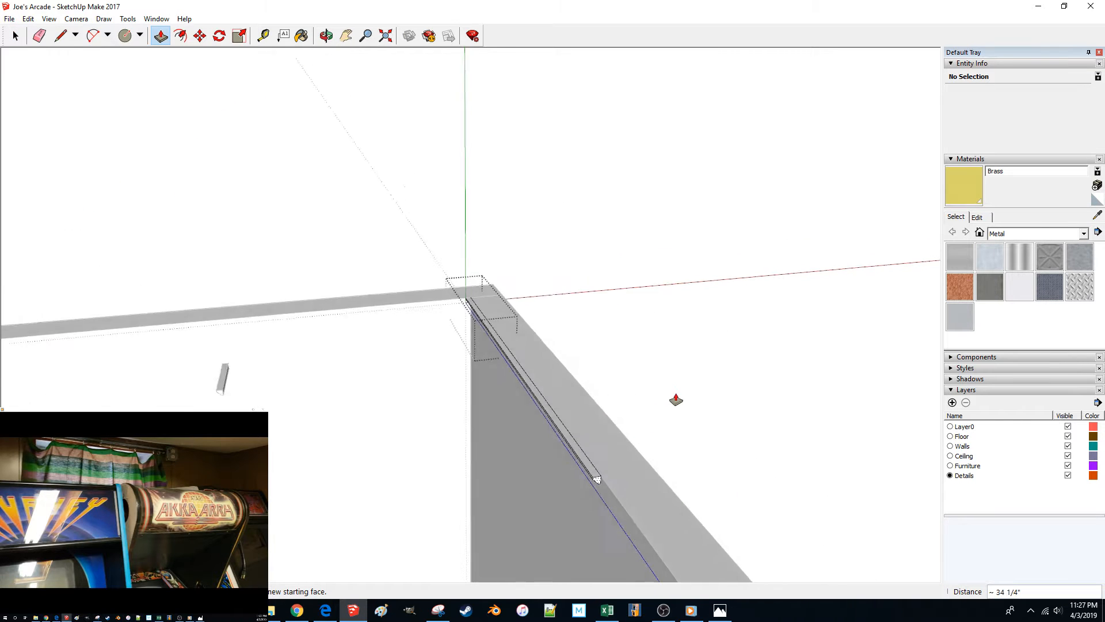
middle_click_drag(675, 399, 676, 399)
left_click(770, 385)
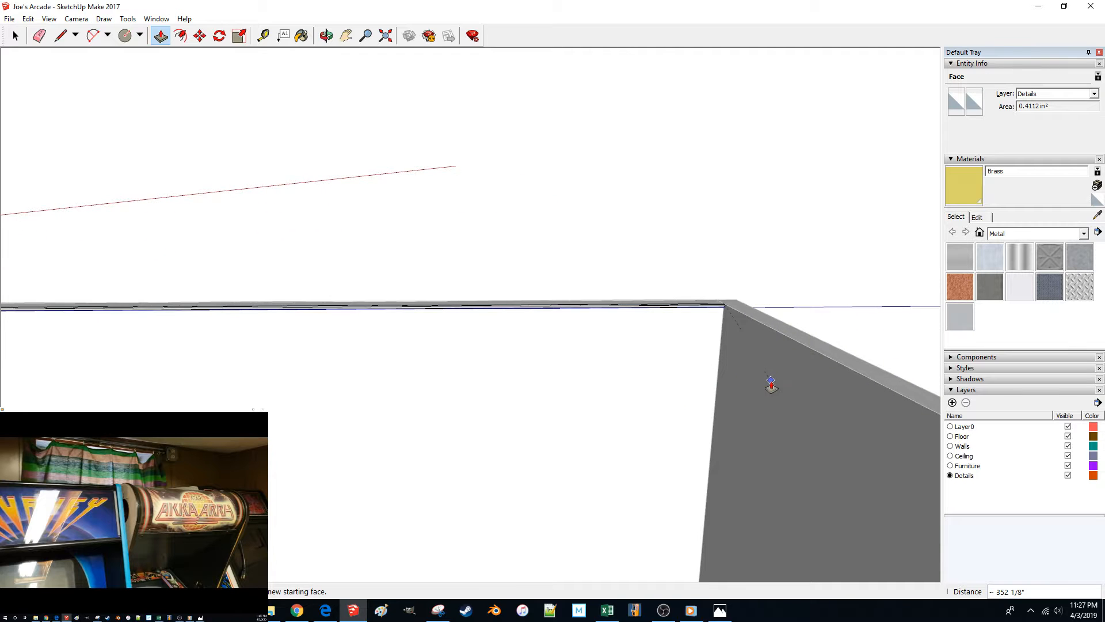
key("space")
left_click(836, 248)
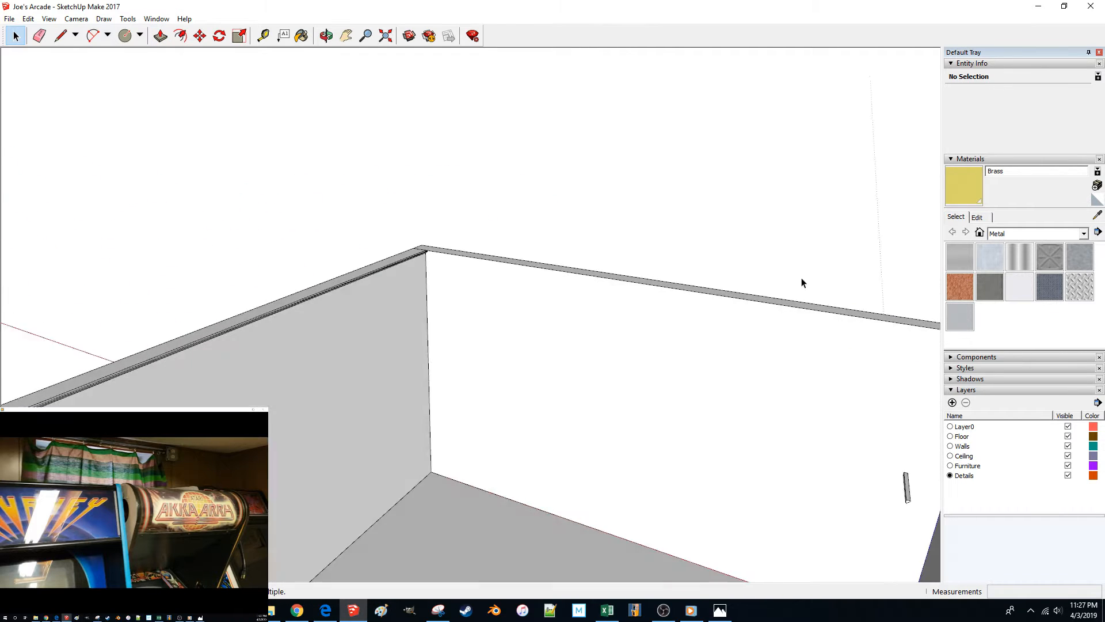
Step: Move the loose trim copy in front of the end wall to the upper corner where the long wall's trim ends
middle_click_drag(803, 283, 685, 320)
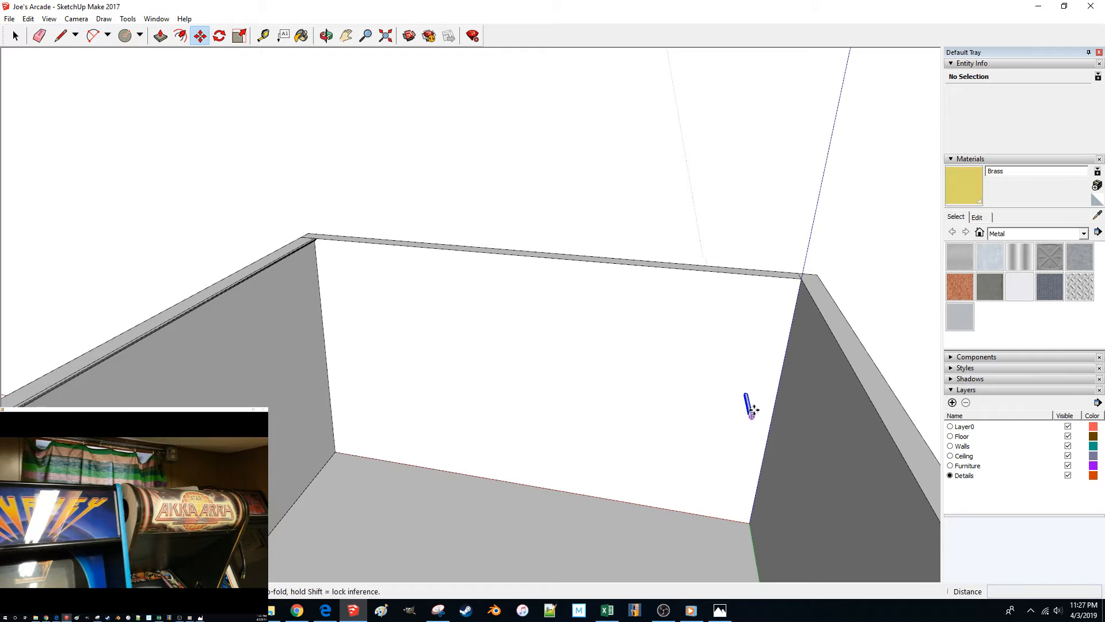
scroll(758, 423, "up", 6)
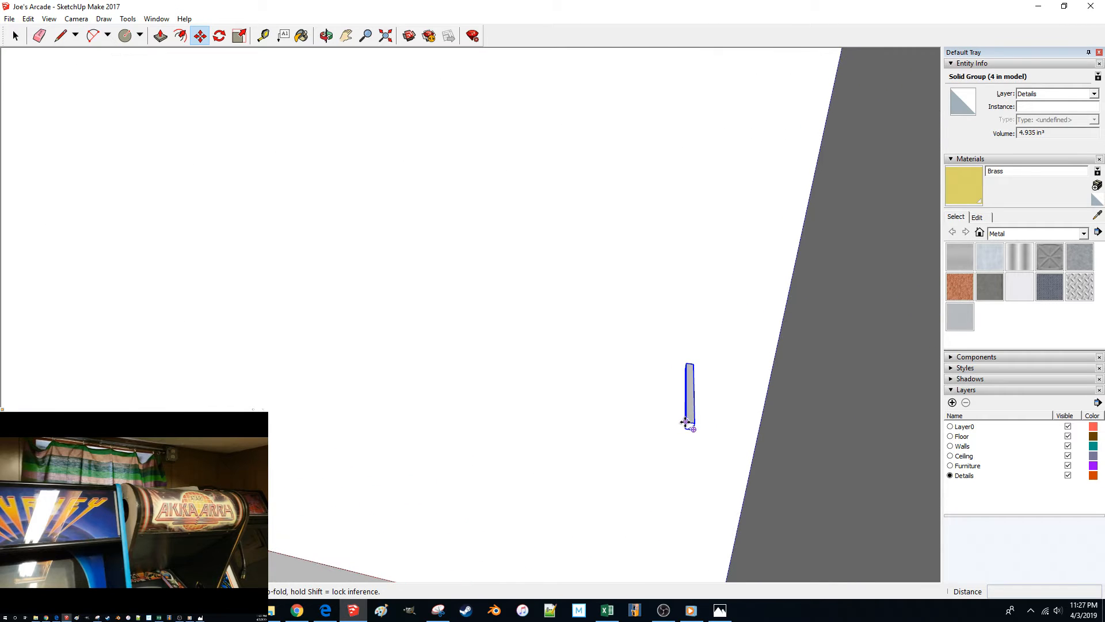
left_click(687, 423)
scroll(555, 361, "down", 10)
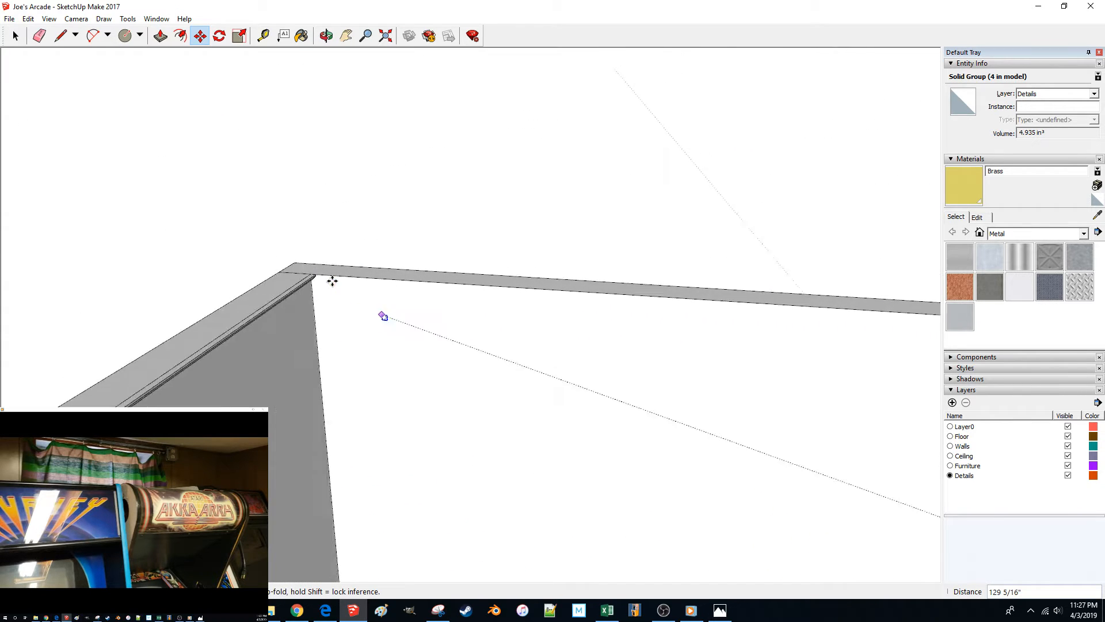
middle_click_drag(457, 403, 358, 464)
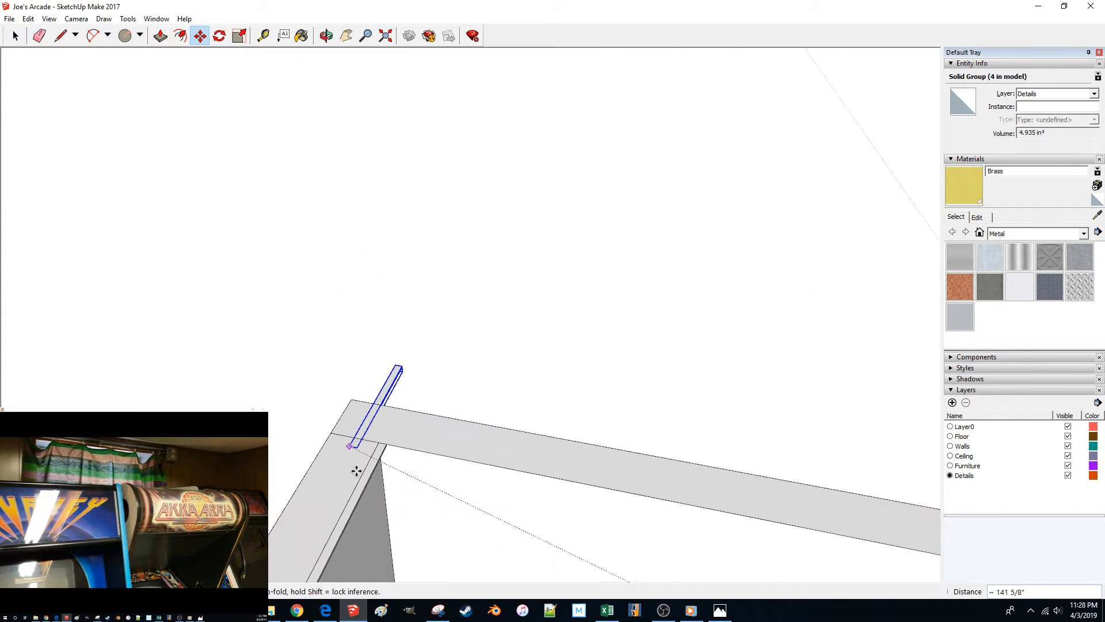
left_click(387, 456)
key("space")
scroll(388, 451, "up", 10)
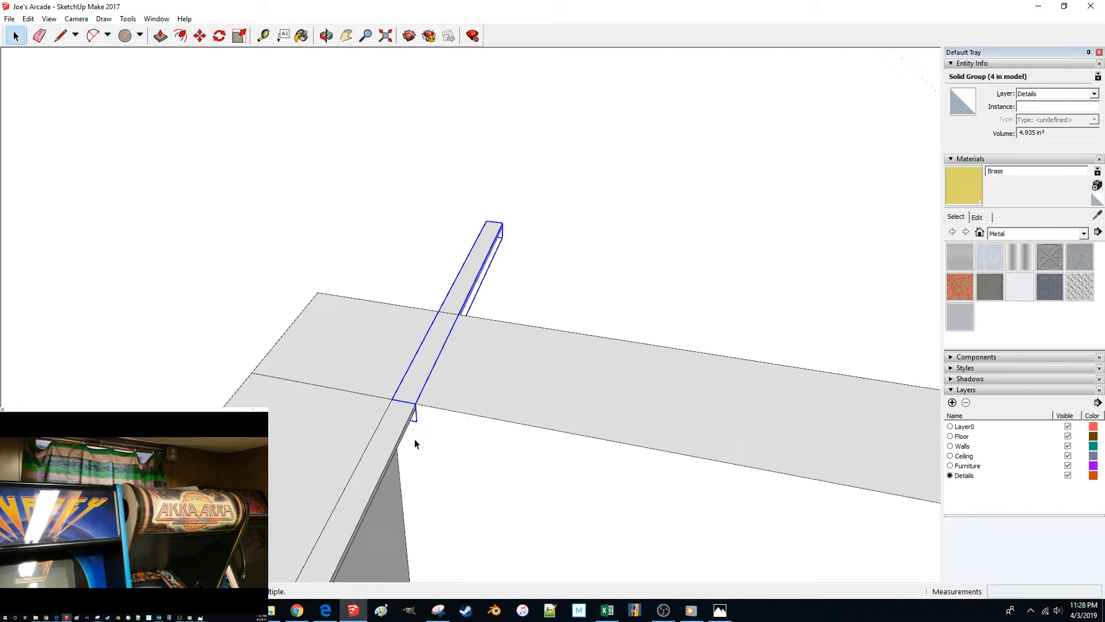
scroll(417, 424, "down", 3)
Step: Rotate the loose trim 90° about the corner and swing it around again to line up with the end wall
key("q")
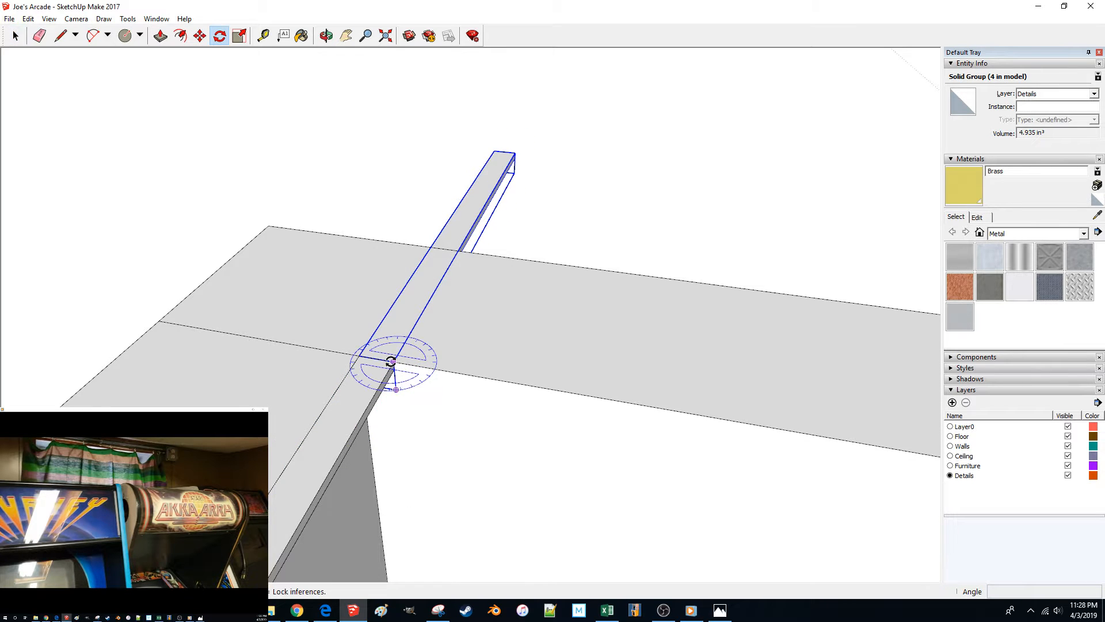
left_click(510, 381)
type("90")
key("Return")
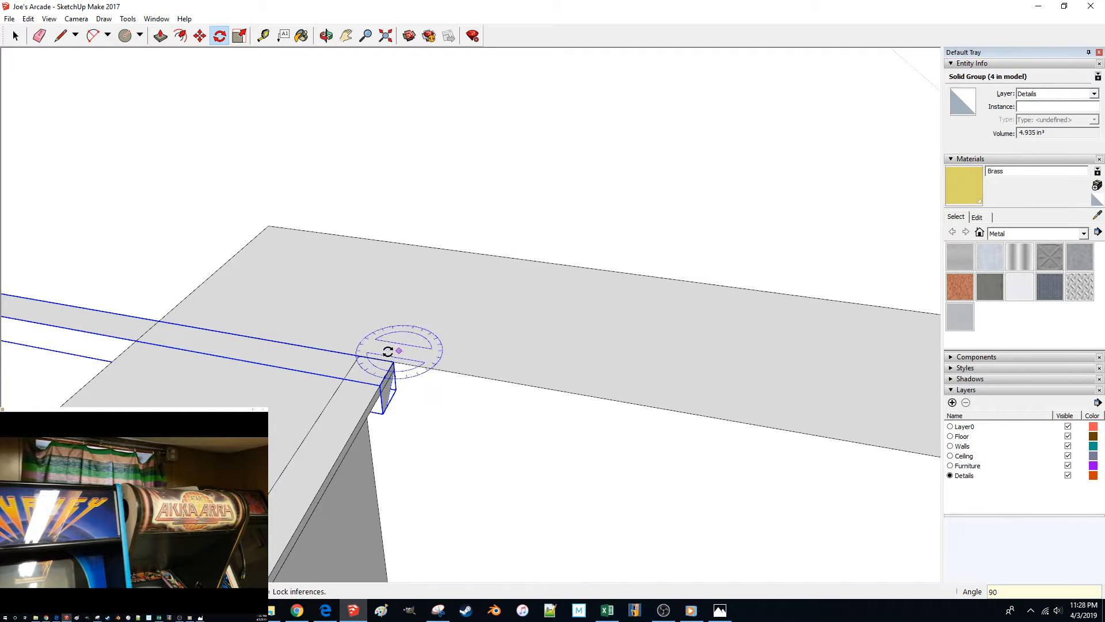
left_click(637, 403)
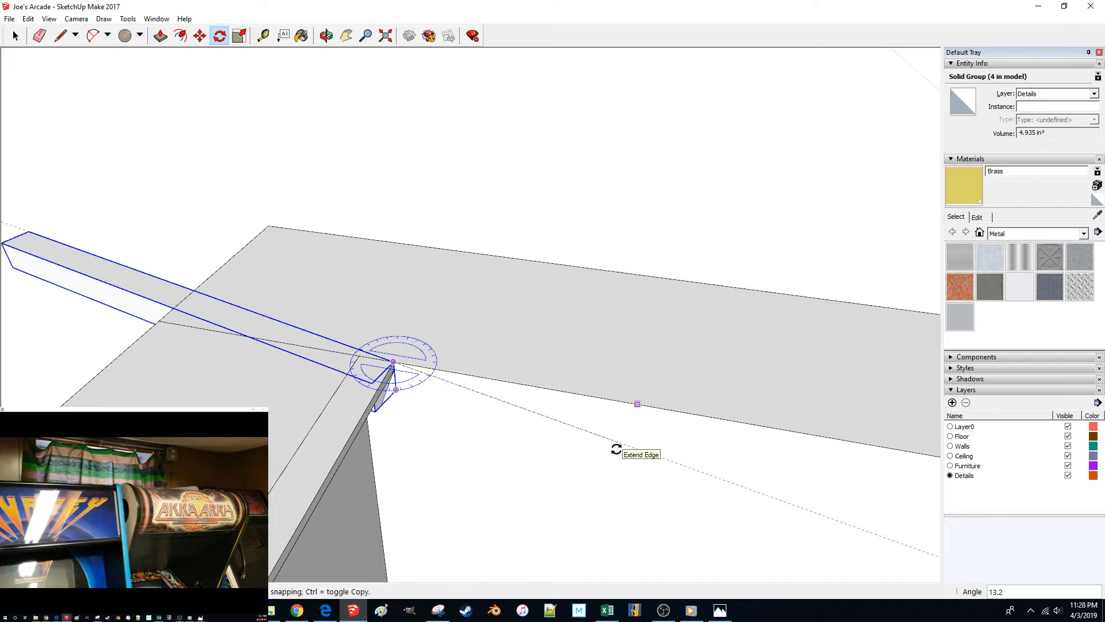
left_click(616, 448)
key("space")
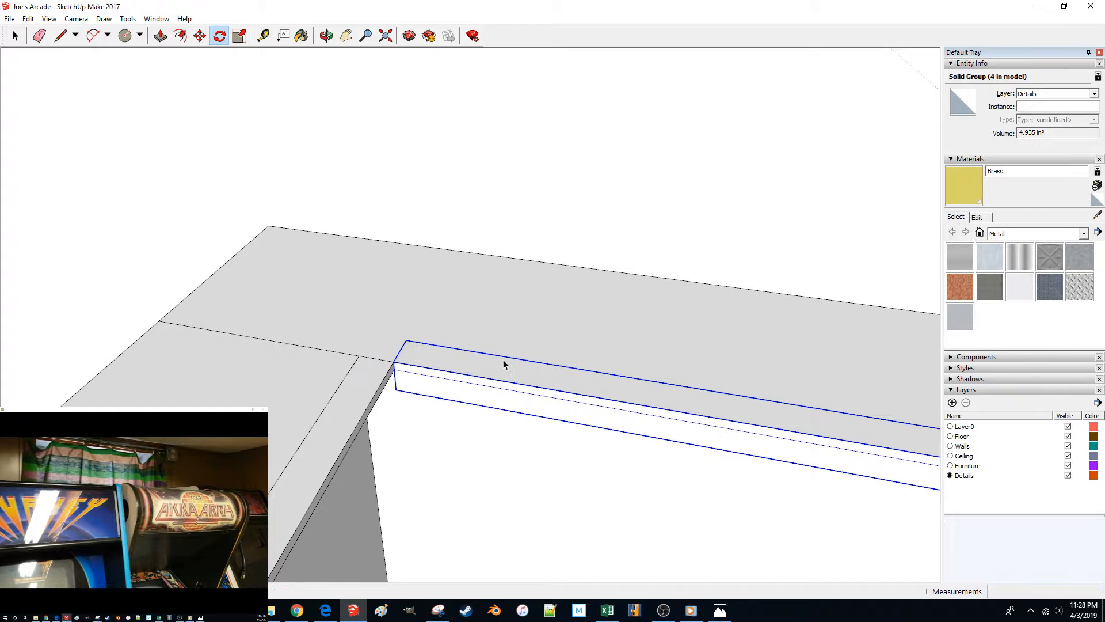
Step: Move the rotated trim into the inner upper corner of the end wall and clear the selection
scroll(483, 361, "down", 1)
middle_click_drag(484, 362, 443, 348)
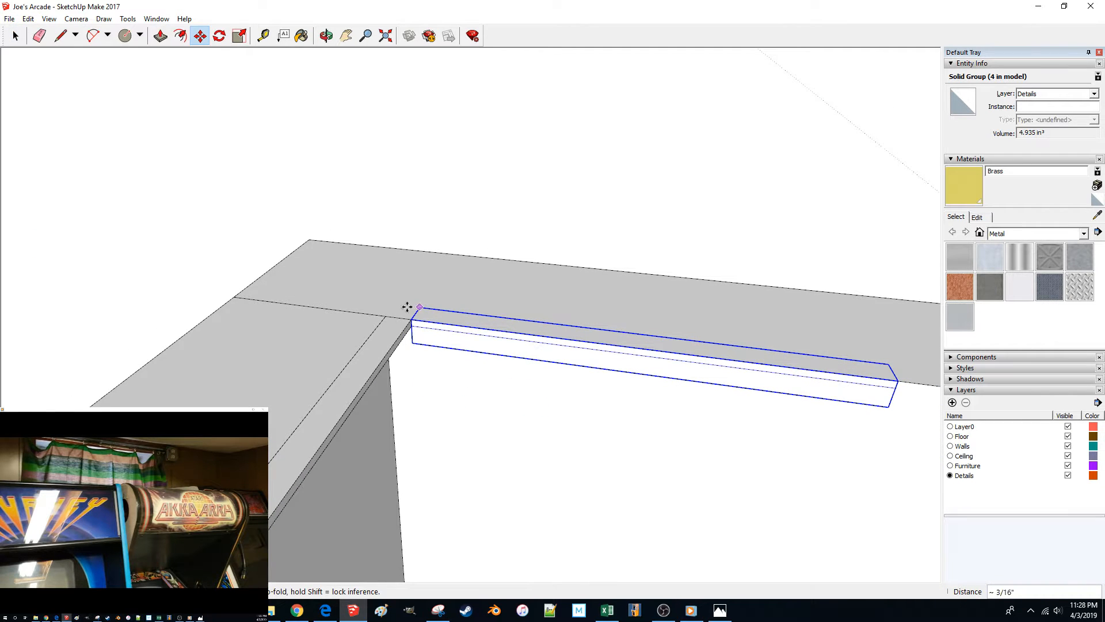
middle_click_drag(403, 326, 460, 195)
key("space")
left_click(485, 152)
middle_click_drag(485, 152, 388, 323)
left_click(394, 391)
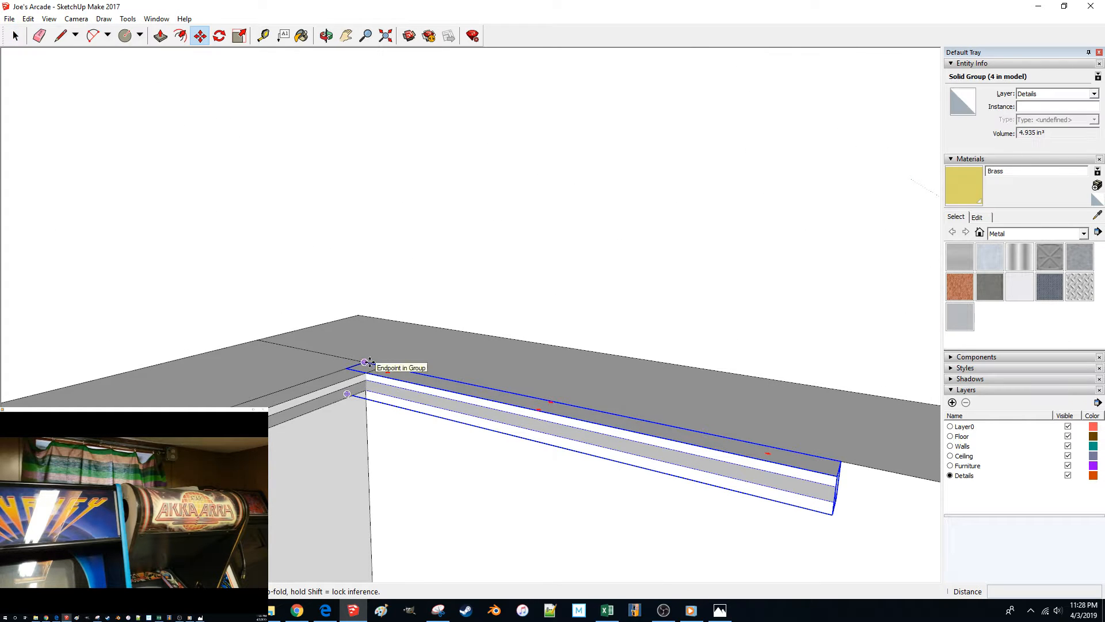
key("space")
left_click(464, 270)
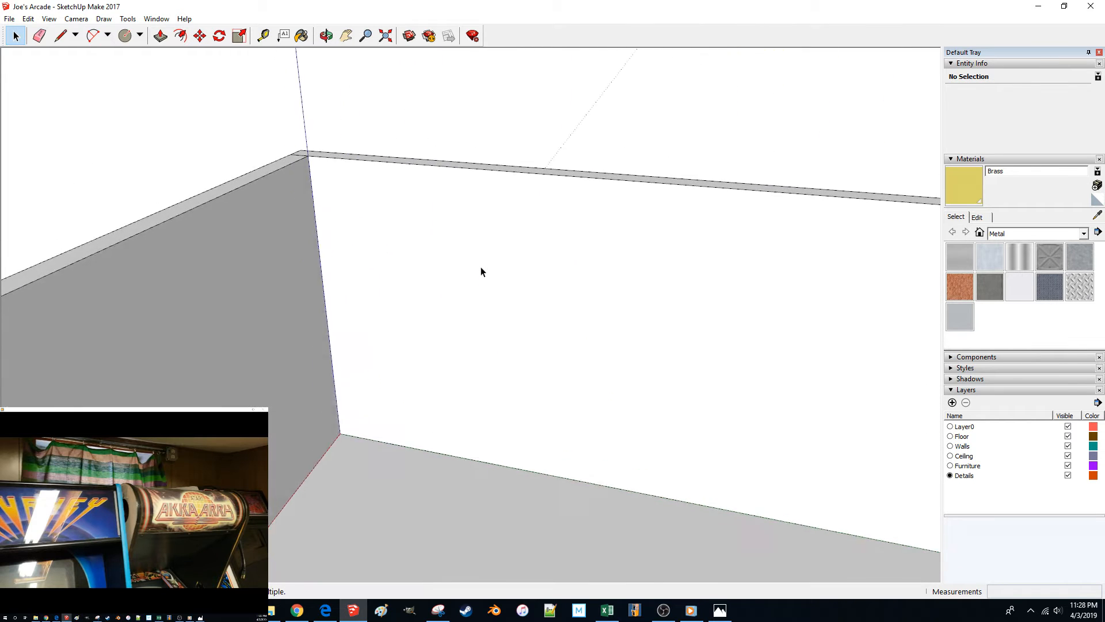
Step: Move the next loose trim copy about 356 9/16" across the room to the far upper corner of the opposite long wall
middle_click_drag(481, 267, 780, 503)
left_click(752, 461)
key("m")
left_click(827, 553)
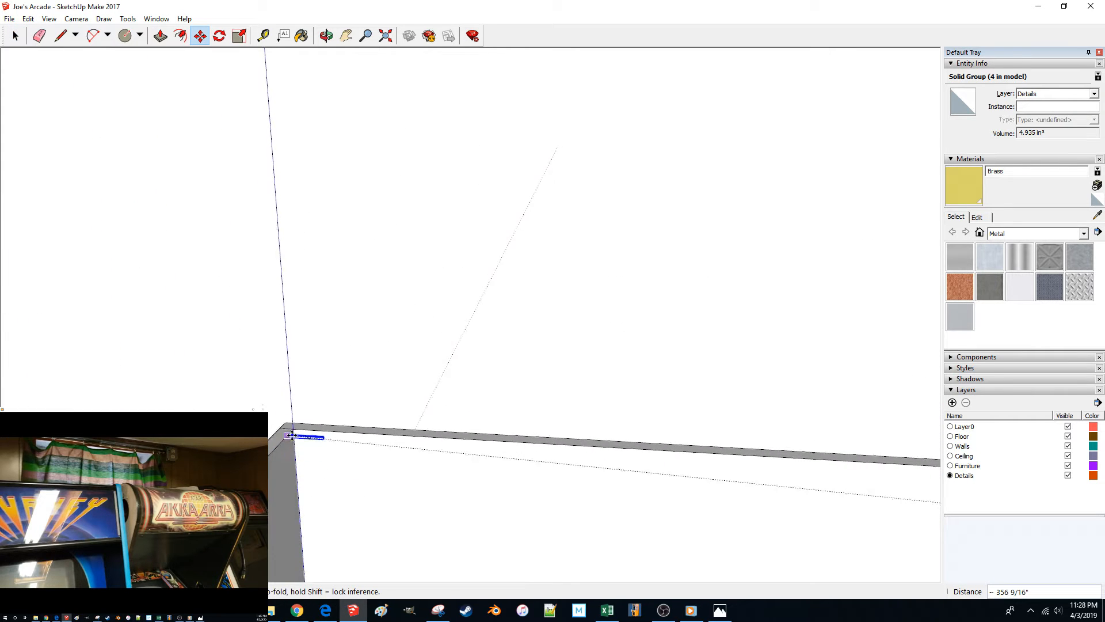
scroll(290, 437, "up", 3)
left_click(300, 453)
middle_click_drag(300, 453, 369, 405)
left_click(361, 534)
Step: Rotate that trim copy 180° and move it tightly into the corner along the long wall
scroll(369, 406, "down", 5)
key("q")
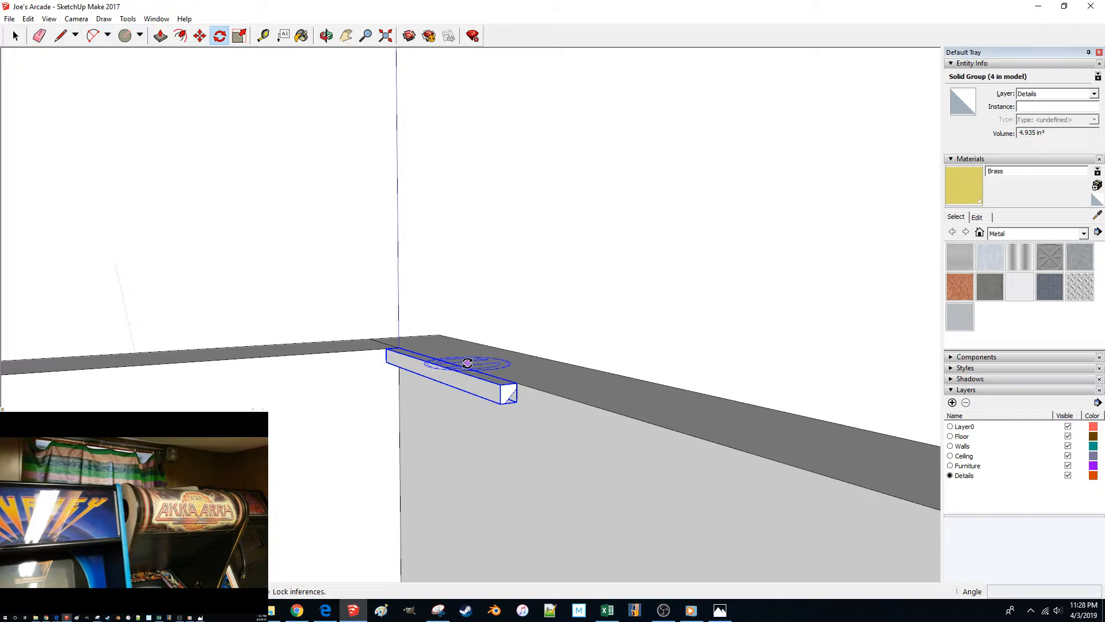
left_click(586, 404)
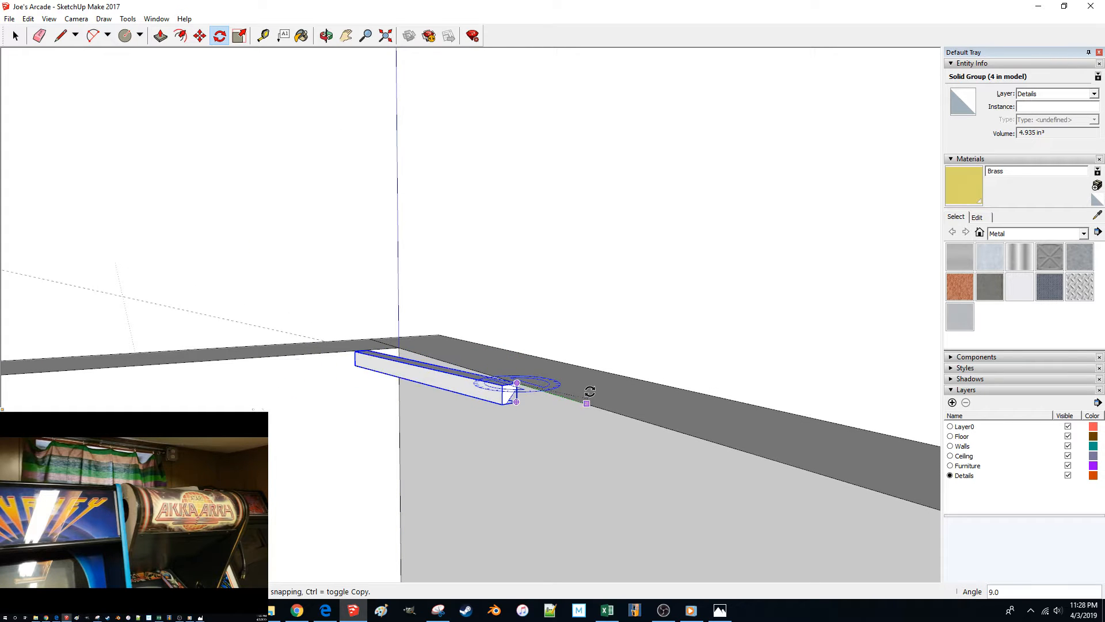
key("Escape")
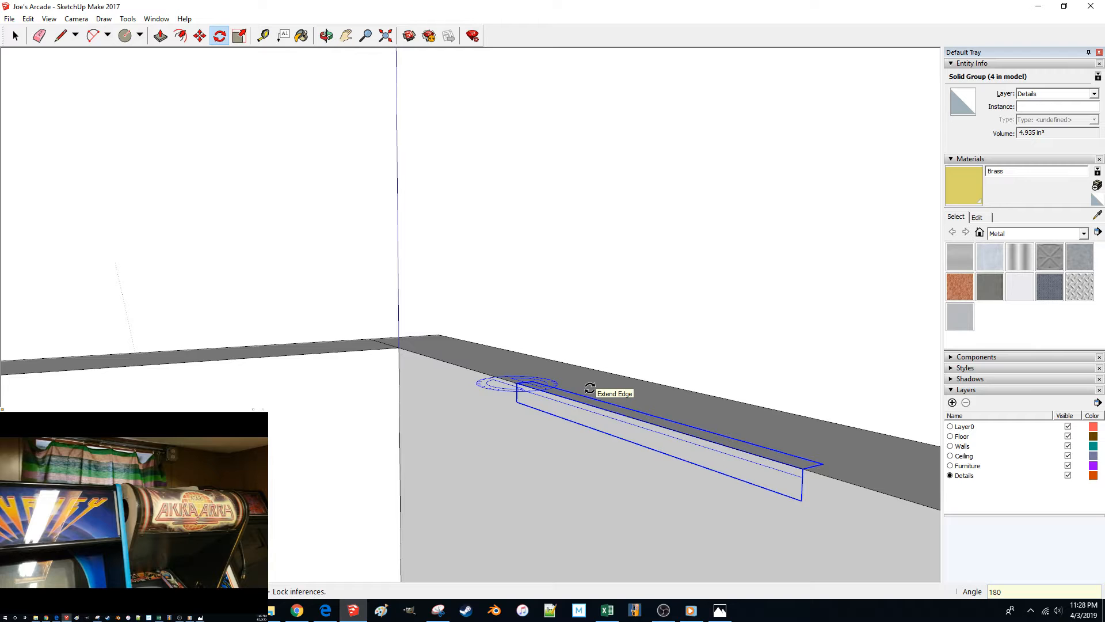
key("m")
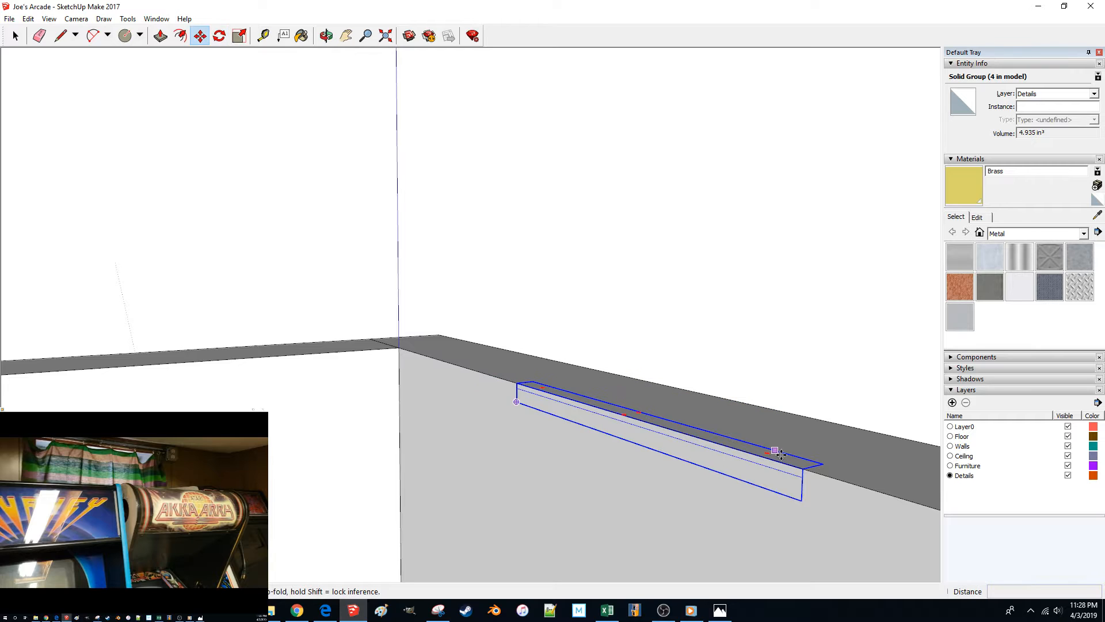
left_click(535, 380)
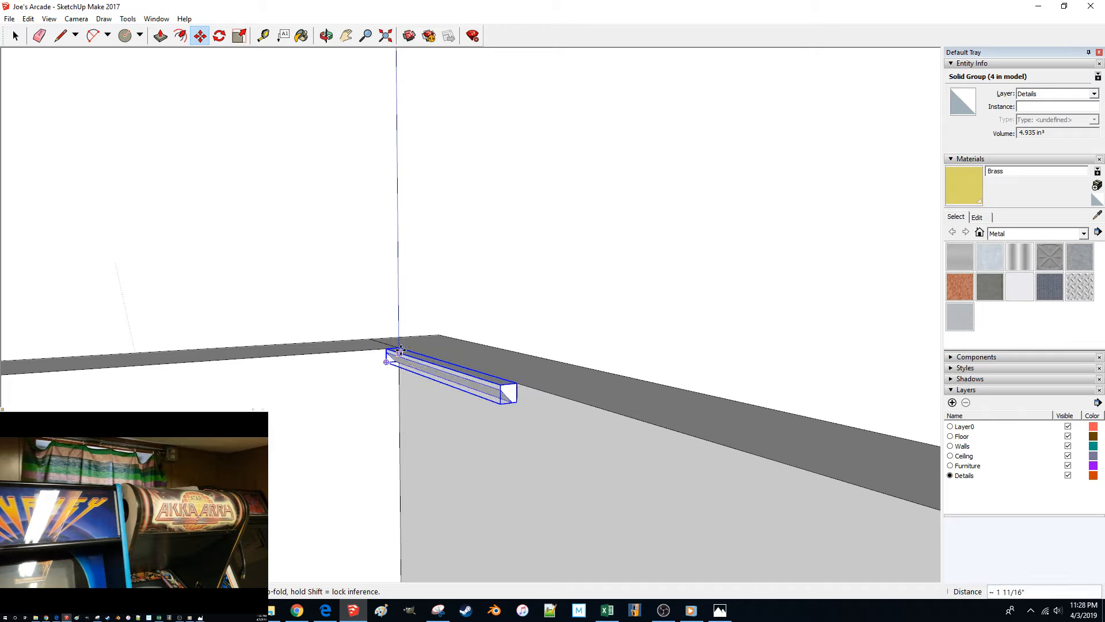
left_click(401, 350)
key("space")
left_click(550, 313)
Step: Push/Pull that trim's end face about 352 1/8" along the long wall to the door-side corner and exit the group
middle_click_drag(527, 329, 434, 388)
left_click(404, 411)
scroll(441, 369, "down", 4)
left_click(629, 246)
middle_click_drag(616, 323, 406, 302)
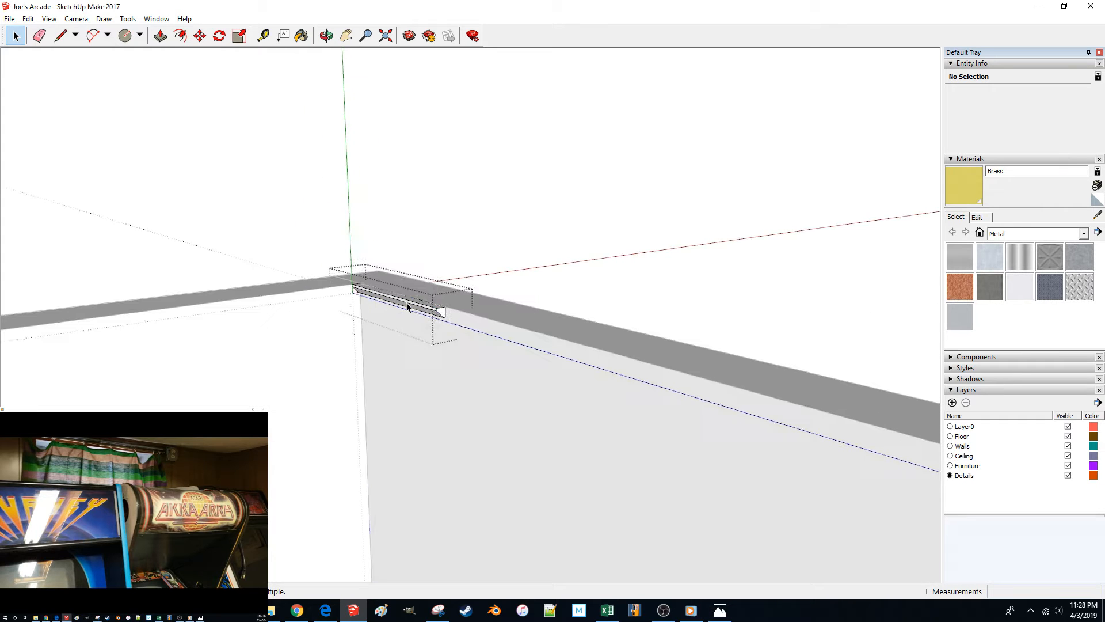
key("p")
left_click(441, 312)
scroll(568, 353, "up", 6)
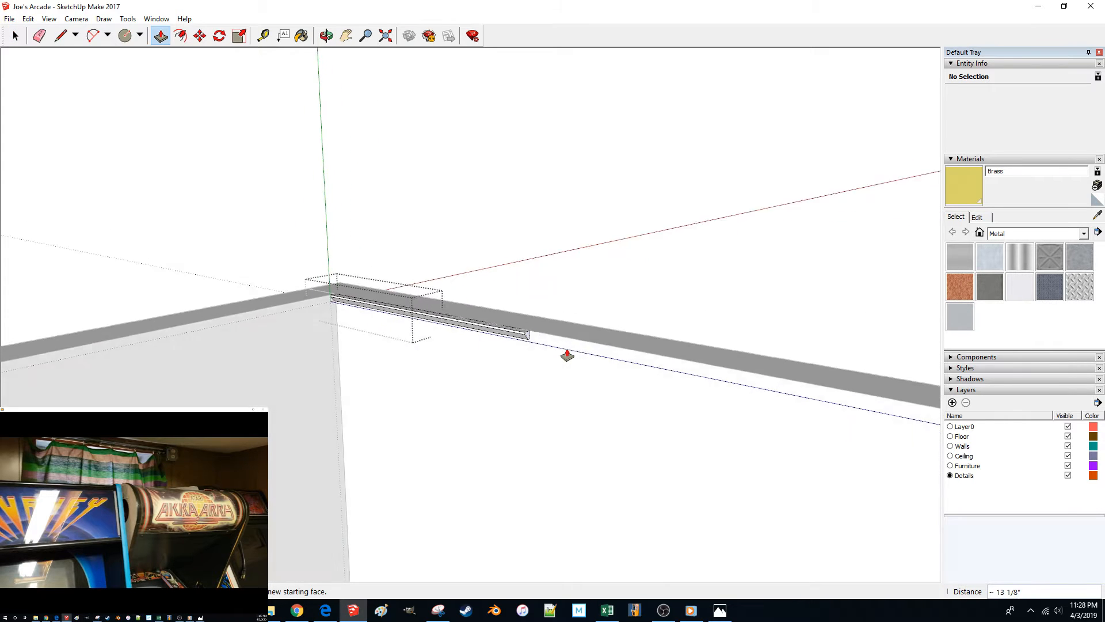
left_click(706, 292)
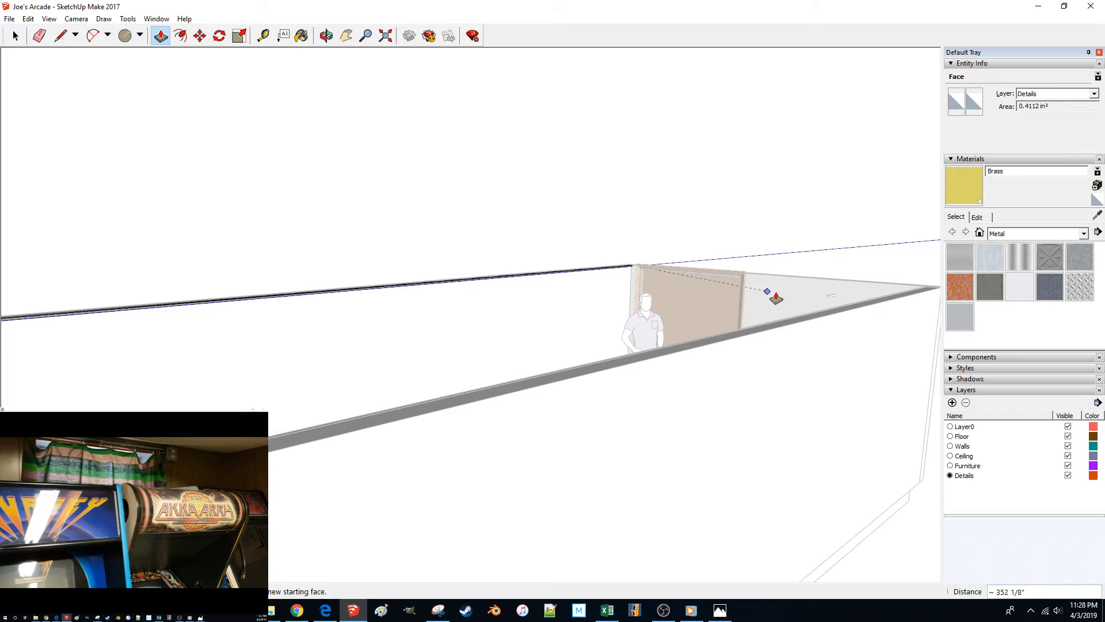
key("space")
left_click(763, 235)
Step: Push/Pull the end wall trim's end face across to the opposite corner and exit the group
middle_click_drag(762, 235, 270, 449)
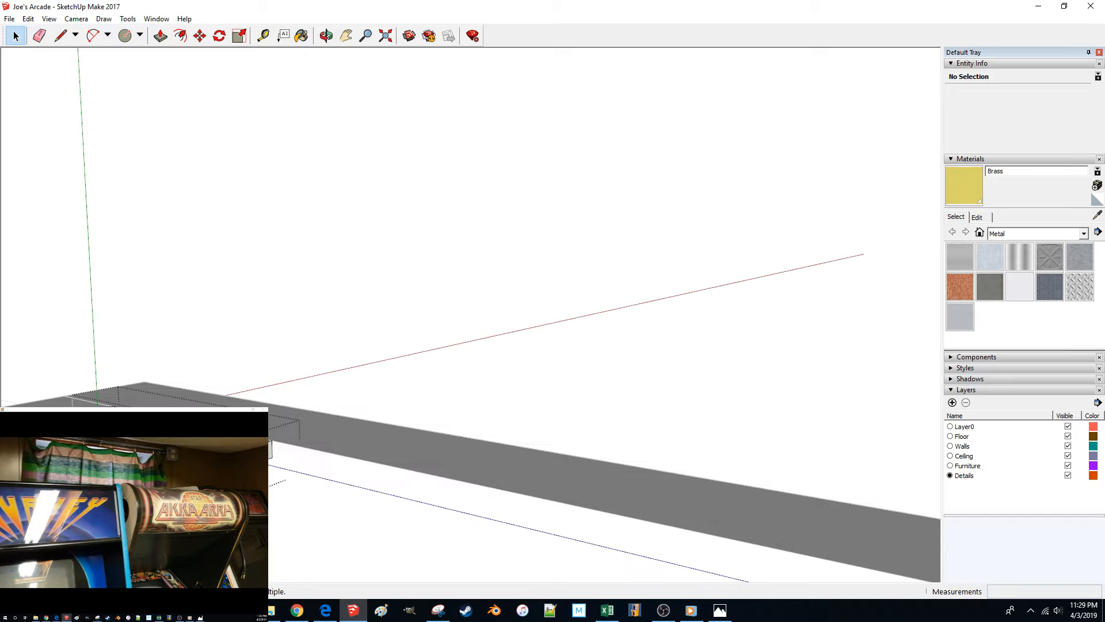
left_click_drag(270, 449, 639, 379)
left_click(639, 379)
key("space")
middle_click_drag(639, 378, 663, 321)
Step: Rotate the loose trim copy beside the sliding doors 90° so it runs parallel to the door wall
scroll(662, 319, "down", 10)
scroll(647, 321, "up", 6)
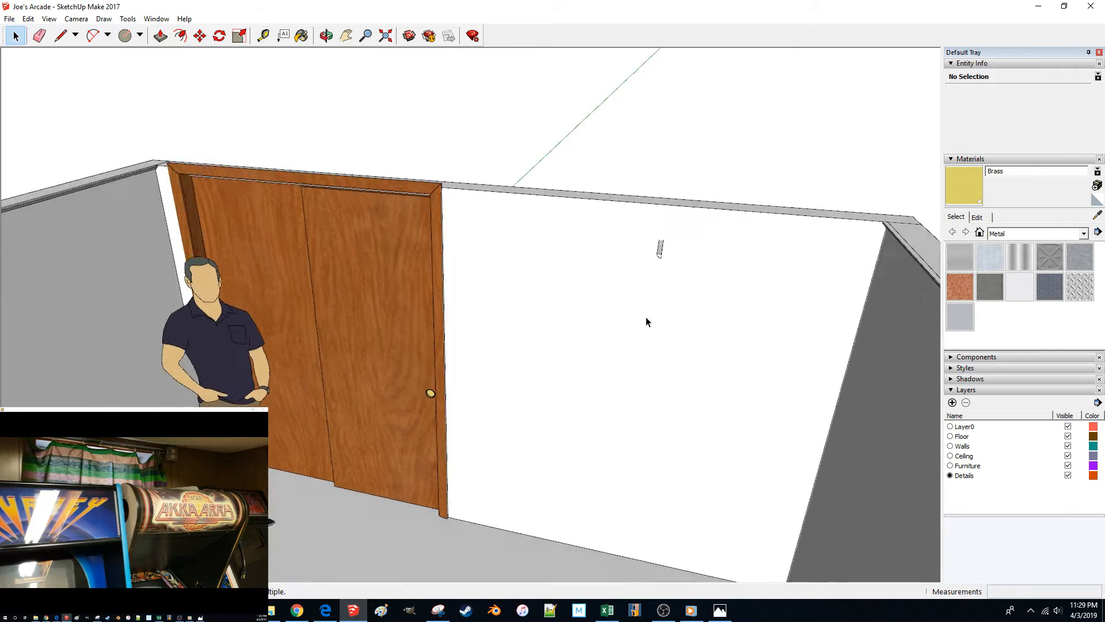
scroll(563, 339, "up", 1)
left_click(490, 397)
key("q")
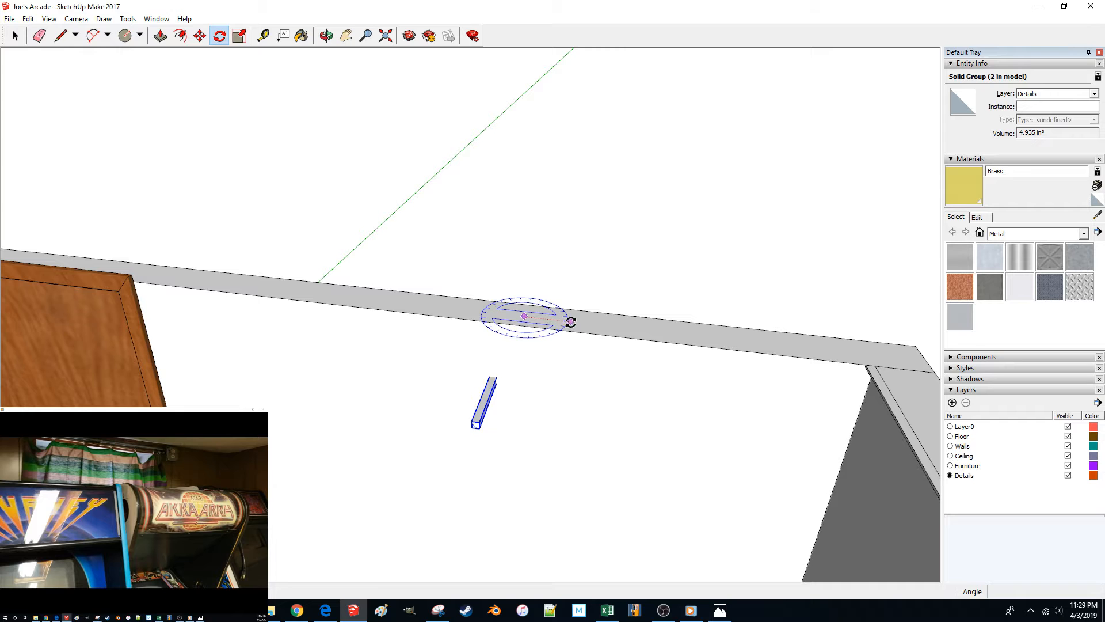
left_click(571, 321)
type("90")
key("Return")
key("space")
Step: Move the rotated trim by its end corner to the upper corner where the door wall meets the long wall
middle_click_drag(575, 343, 353, 419)
key("m")
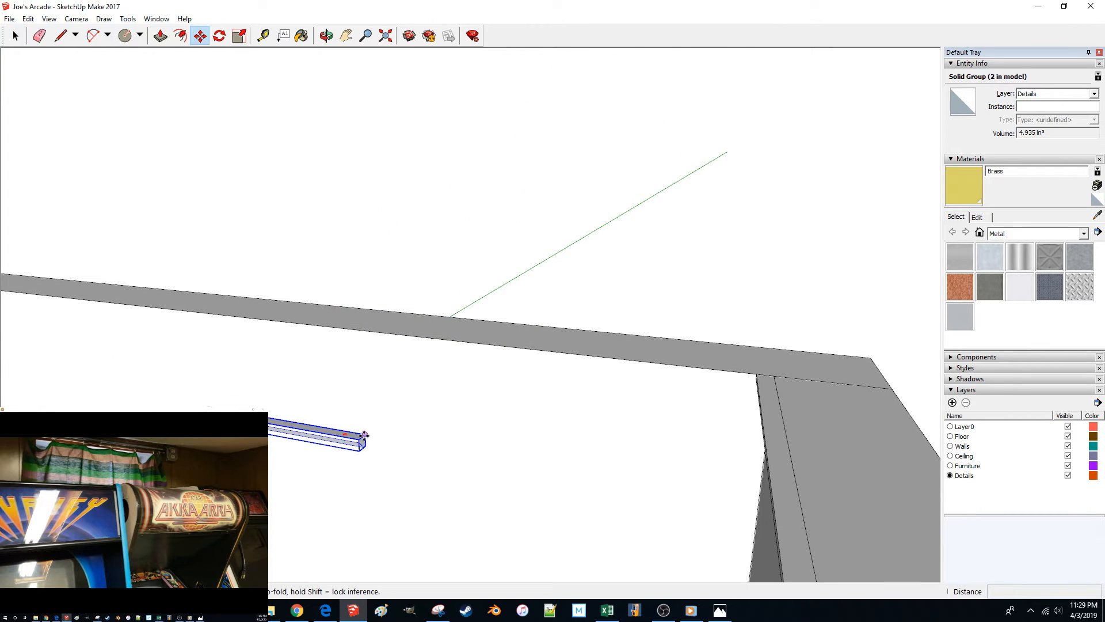
left_click(365, 434)
left_click(772, 376)
middle_click_drag(527, 365, 275, 432)
Step: Push/Pull the door wall trim's end face about 64 9/16" to the sliding door frame and exit the group
key("space")
double_click(594, 346)
key("p")
left_click(572, 354)
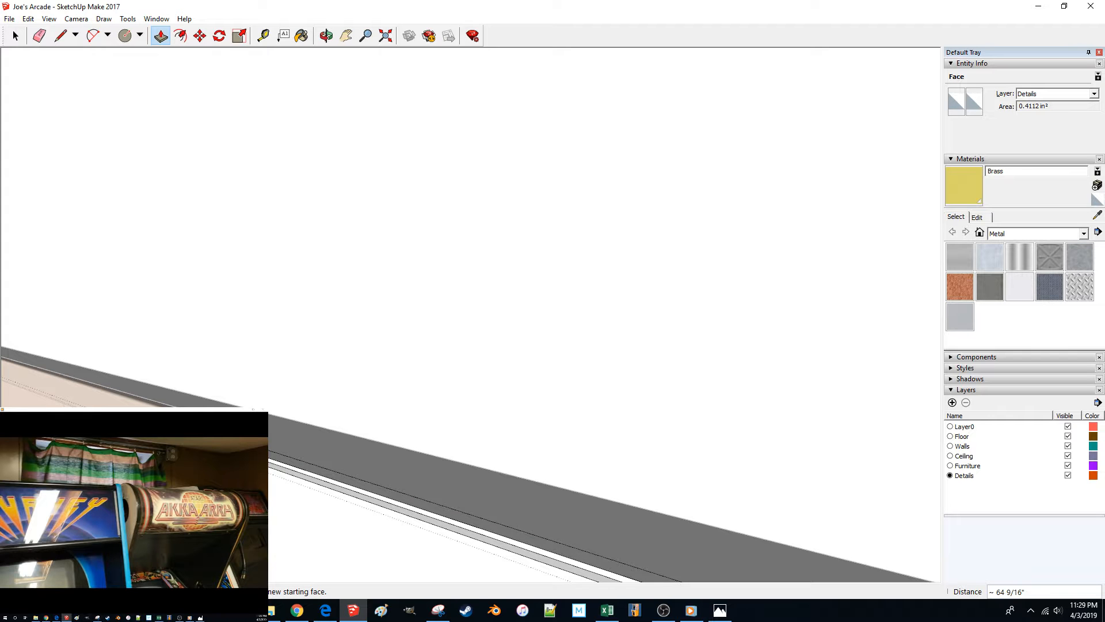
left_click(264, 422)
key("space")
left_click(288, 412)
Step: Copy the door wall trim from its door frame end to the opposite side of the sliding door frame
middle_click_drag(289, 412, 308, 521)
key("m")
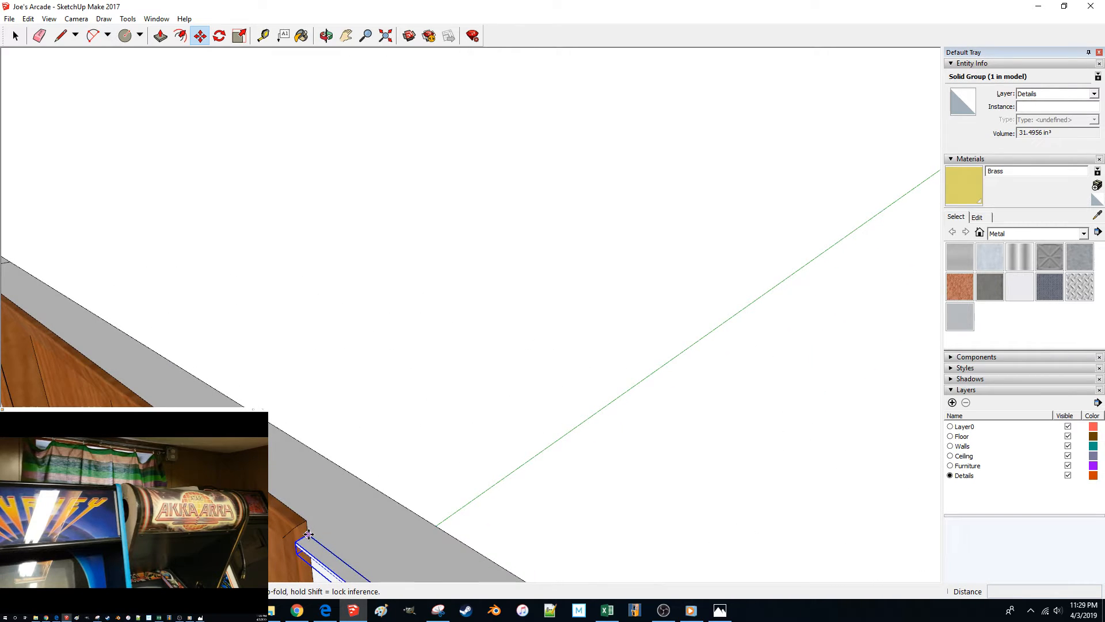
left_click(309, 535)
middle_click_drag(382, 511, 335, 276)
left_click(451, 389)
Step: Push/Pull the copied trim's end face back through to the nearby wall corner, leaving only the short piece beside the door frame
key("space")
key("p")
left_click(395, 302)
middle_click_drag(380, 308, 348, 326)
scroll(183, 356, "up", 3)
middle_click_drag(183, 356, 513, 514)
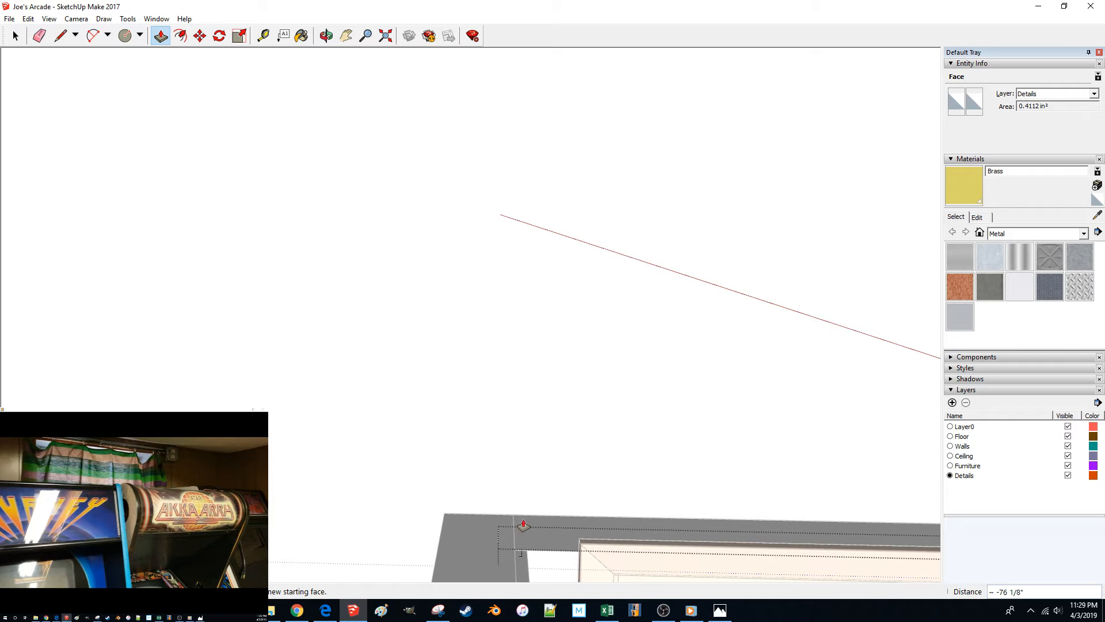
middle_click_drag(581, 544, 686, 521)
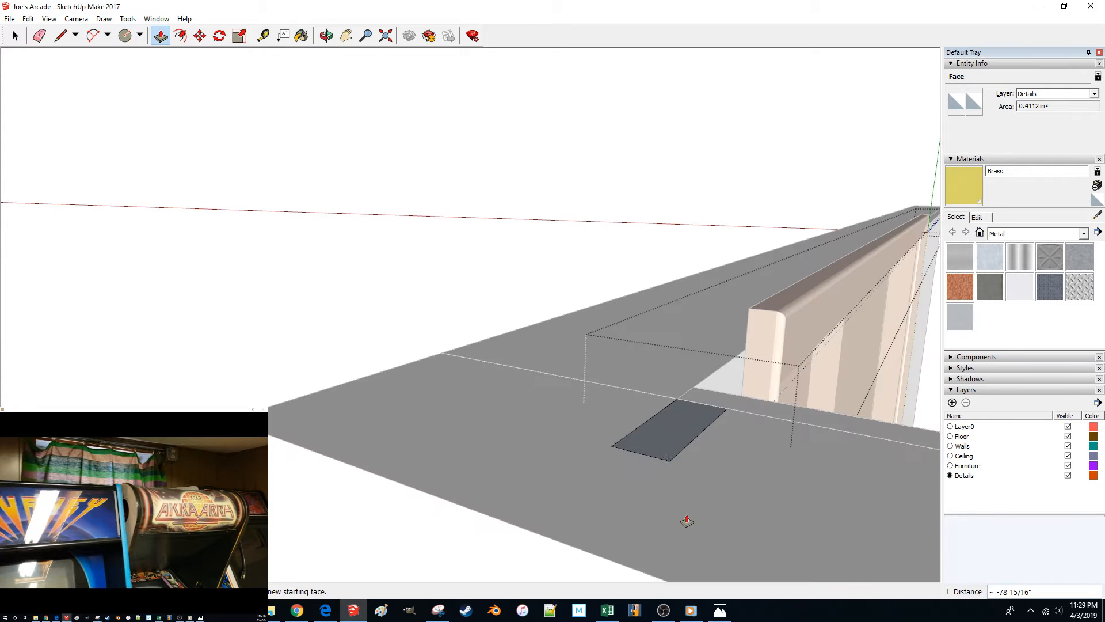
left_click(762, 345)
key("space")
left_click(439, 179)
middle_click_drag(410, 192, 555, 489)
Step: Draw lines across the short trim piece where it meets the long wall's trim and exit the group
left_click(562, 499)
scroll(447, 264, "up", 5)
scroll(447, 263, "down", 3)
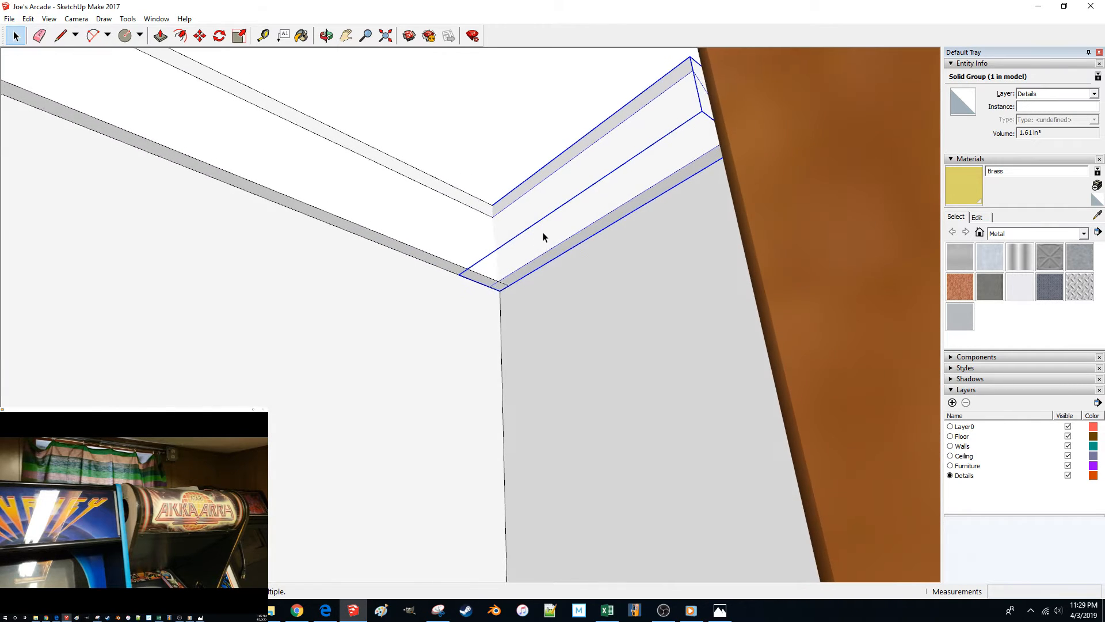
scroll(543, 234, "up", 5)
key("l")
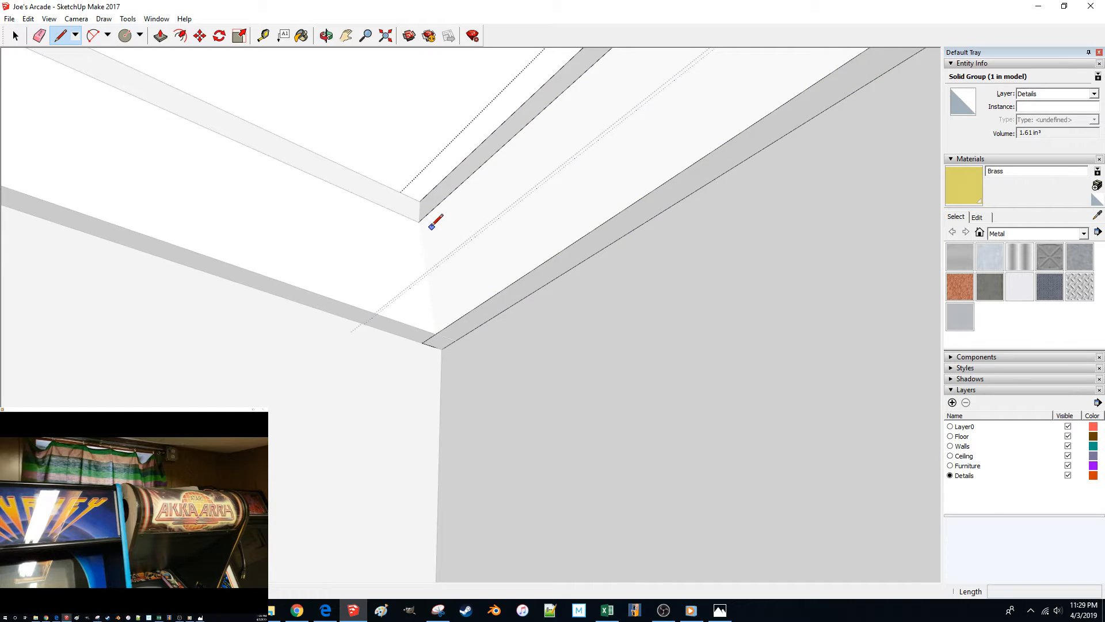
left_click(420, 201)
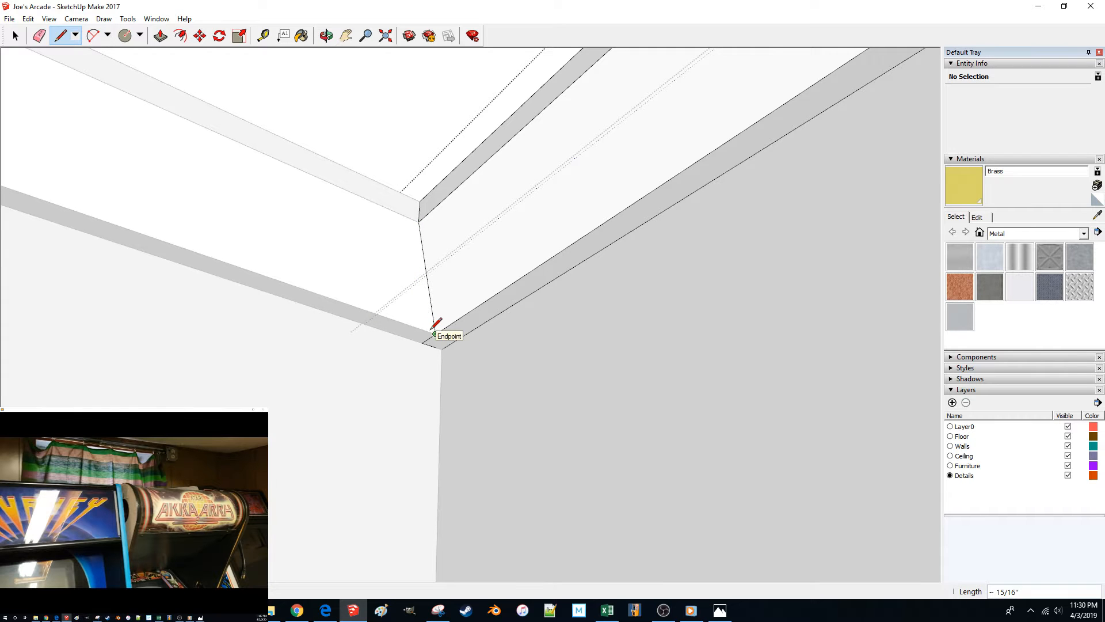
middle_click_drag(431, 329, 434, 319)
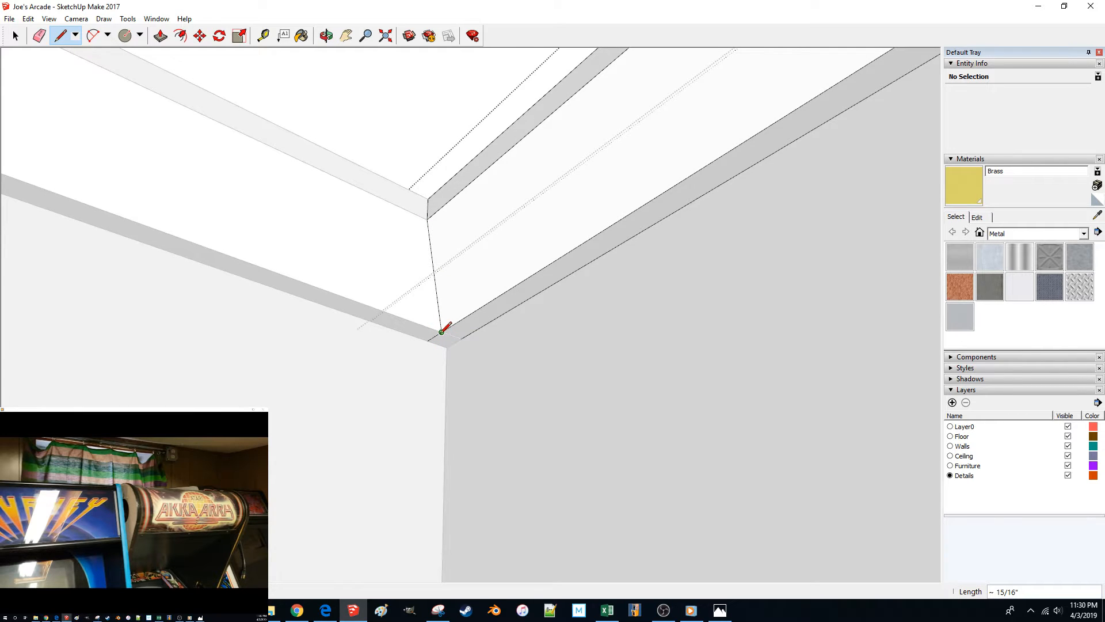
left_click(446, 341)
middle_click_drag(446, 342, 451, 396)
scroll(478, 397, "down", 8)
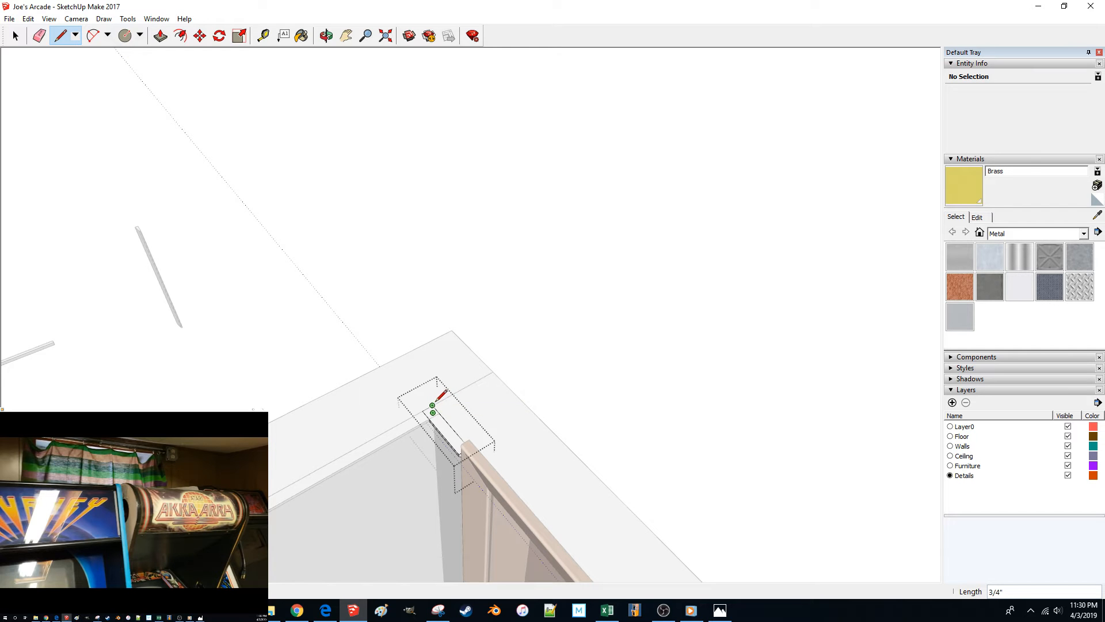
key("space")
left_click(479, 401)
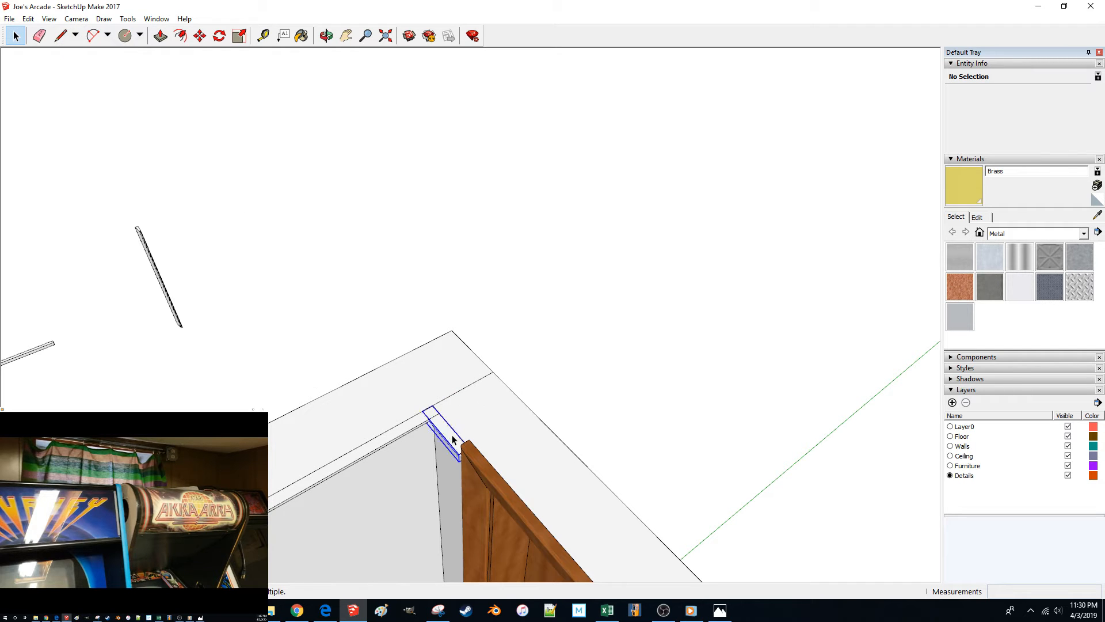
Step: Move the short trim piece out of the wall along the green axis so its end can be edited
key("m")
left_click(474, 420)
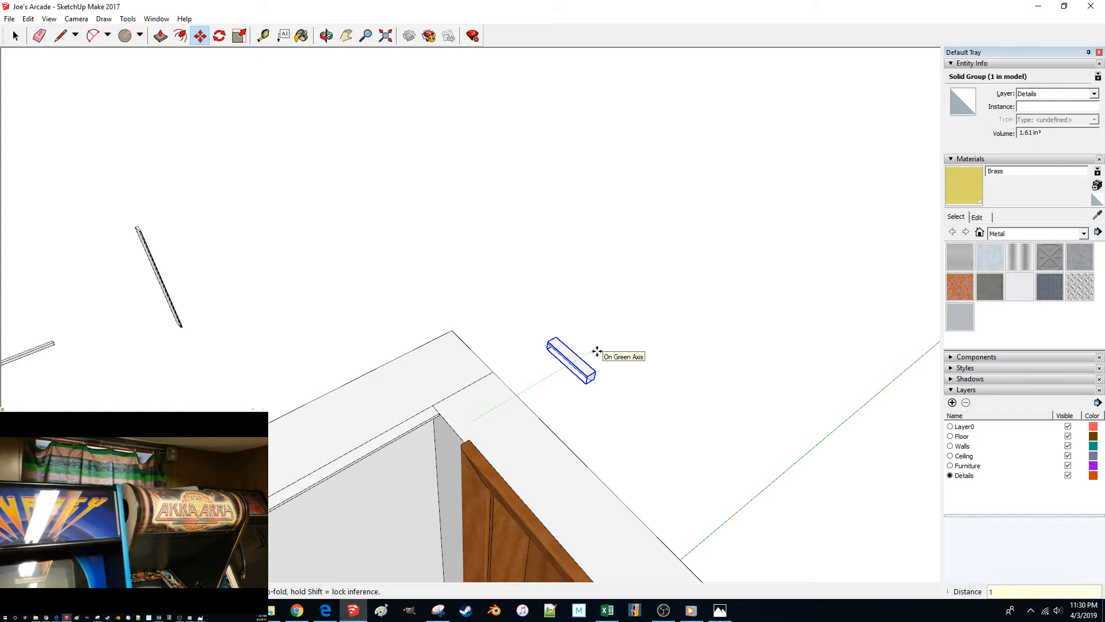
key("Return")
Step: Draw the diagonal miter cut across the short trim piece's end inside its group and remove the waste beyond it
key("space")
key("Return")
scroll(604, 340, "up", 5)
mouse_move(615, 296)
middle_mouse_down()
mouse_move(794, 439)
mouse_move(546, 488)
middle_mouse_up()
key("l")
left_click(549, 493)
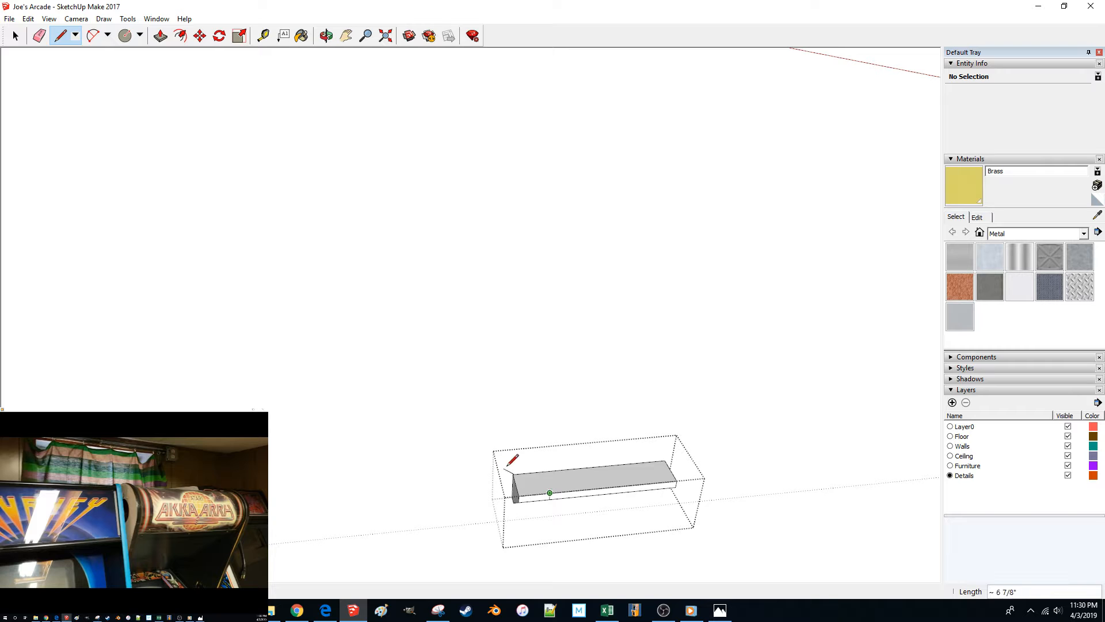
middle_click_drag(517, 475, 485, 521)
key("space")
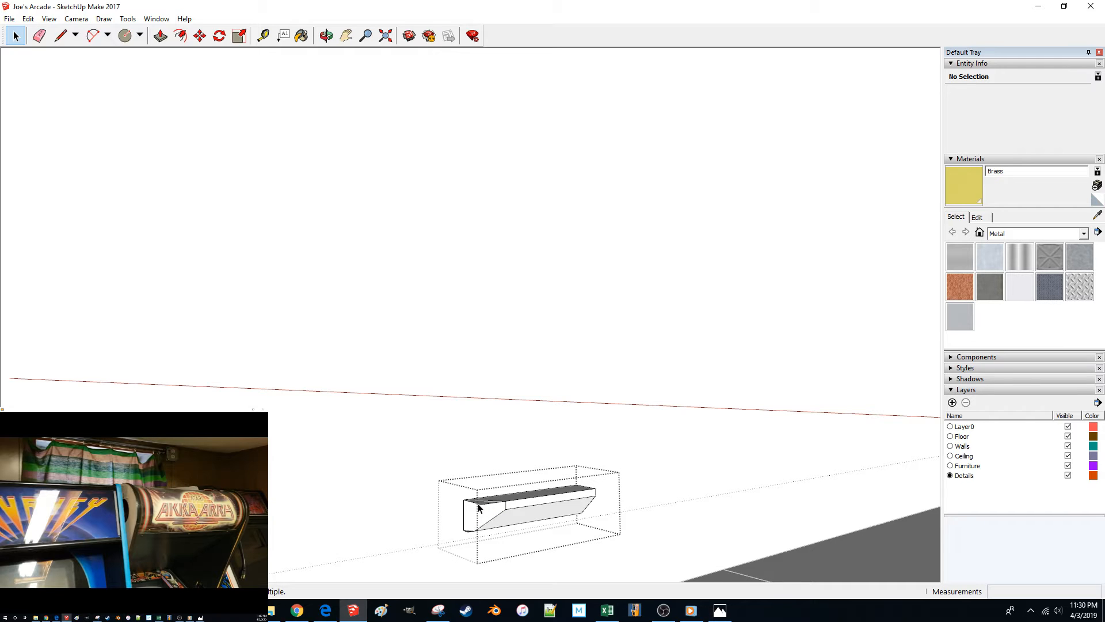
middle_click_drag(488, 507, 565, 518)
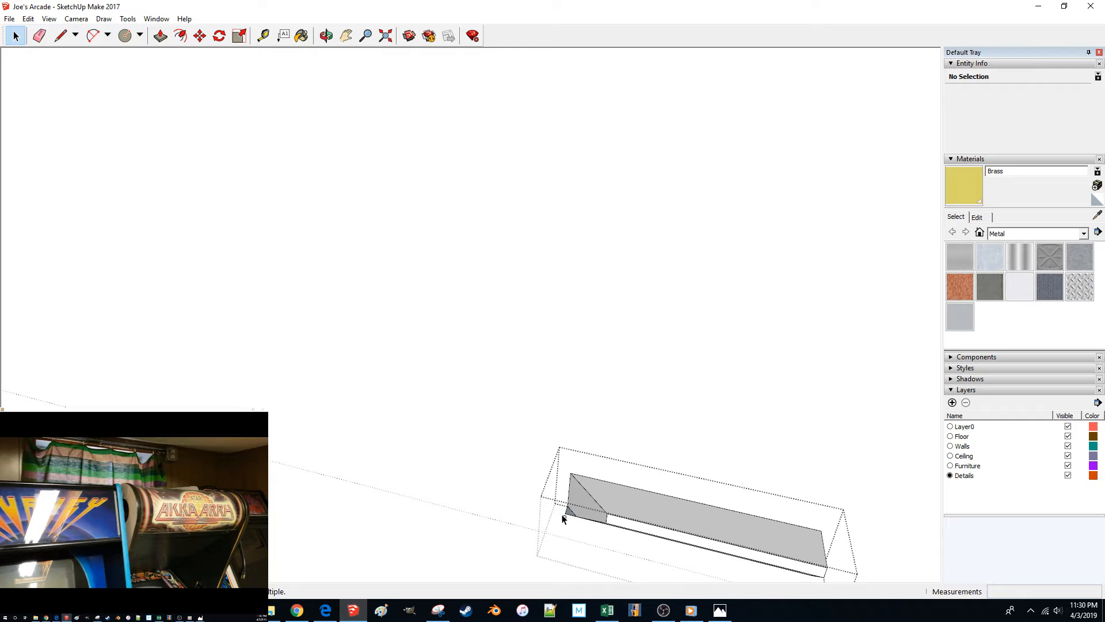
Step: Move the mitered short trim piece back along the green axis into its place beside the door frame
left_click(602, 492)
key("m")
left_click(600, 423)
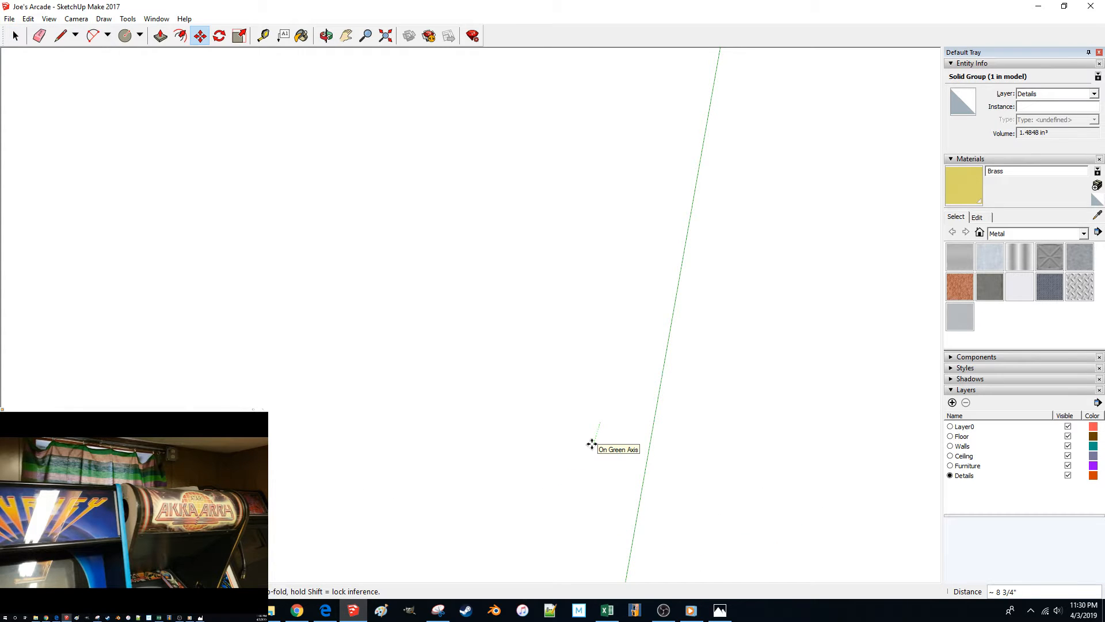
key("Return")
key("space")
Step: Open the long wall's trim group and draw the matching miter lines across its end where it meets the short piece
scroll(593, 444, "down", 4)
middle_click_drag(595, 444, 627, 274)
left_click(550, 303)
left_click(468, 470)
scroll(517, 426, "up", 2)
double_click(563, 278)
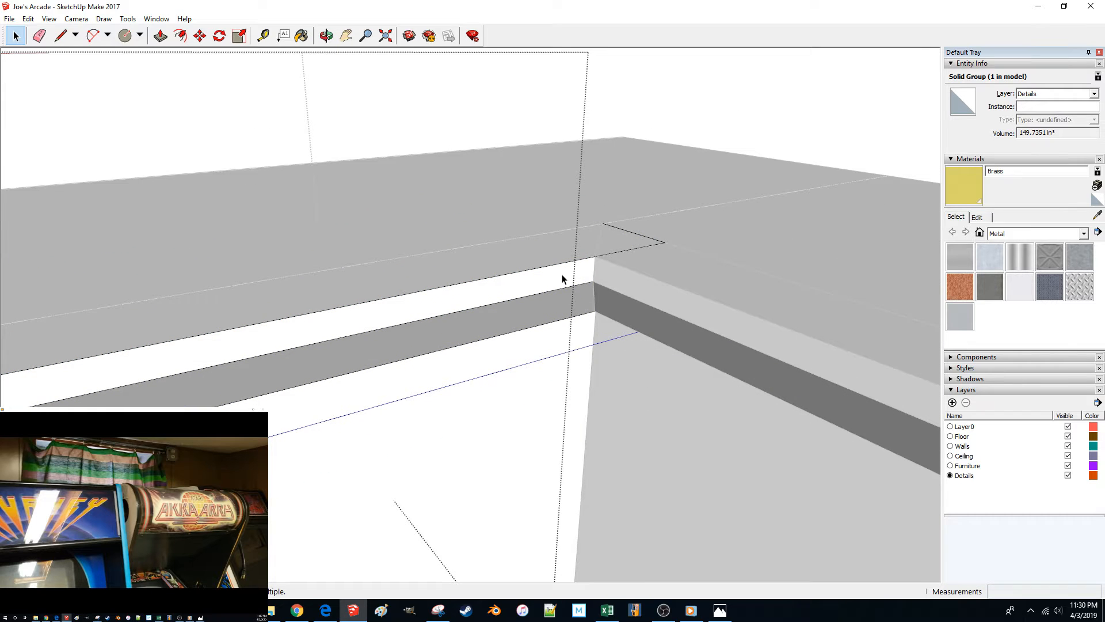
key("l")
left_click(603, 223)
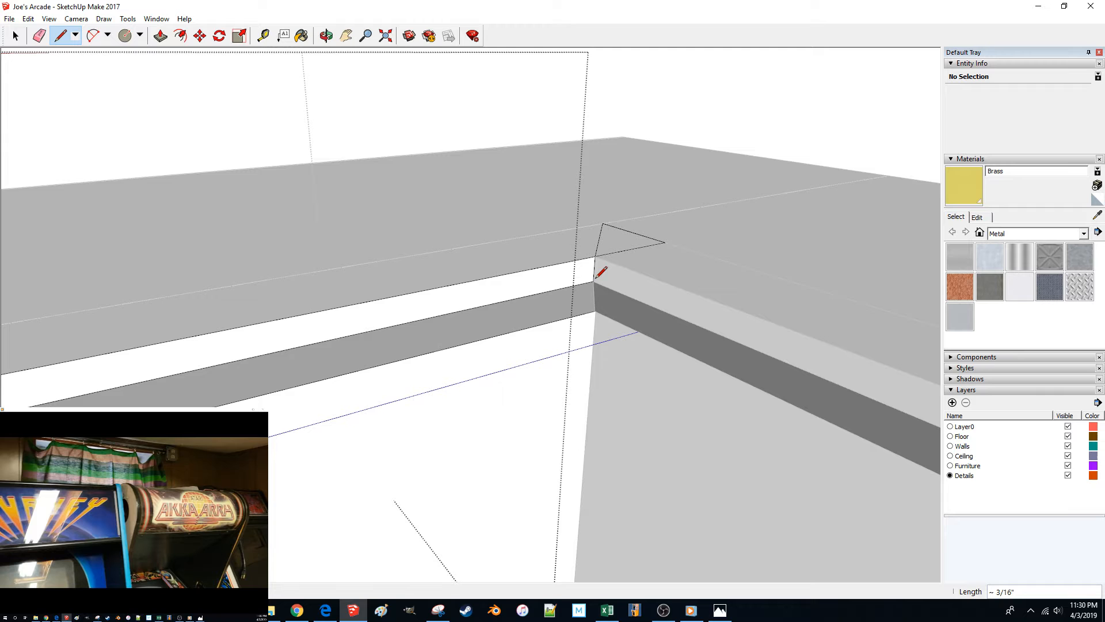
middle_click_drag(596, 277, 577, 246)
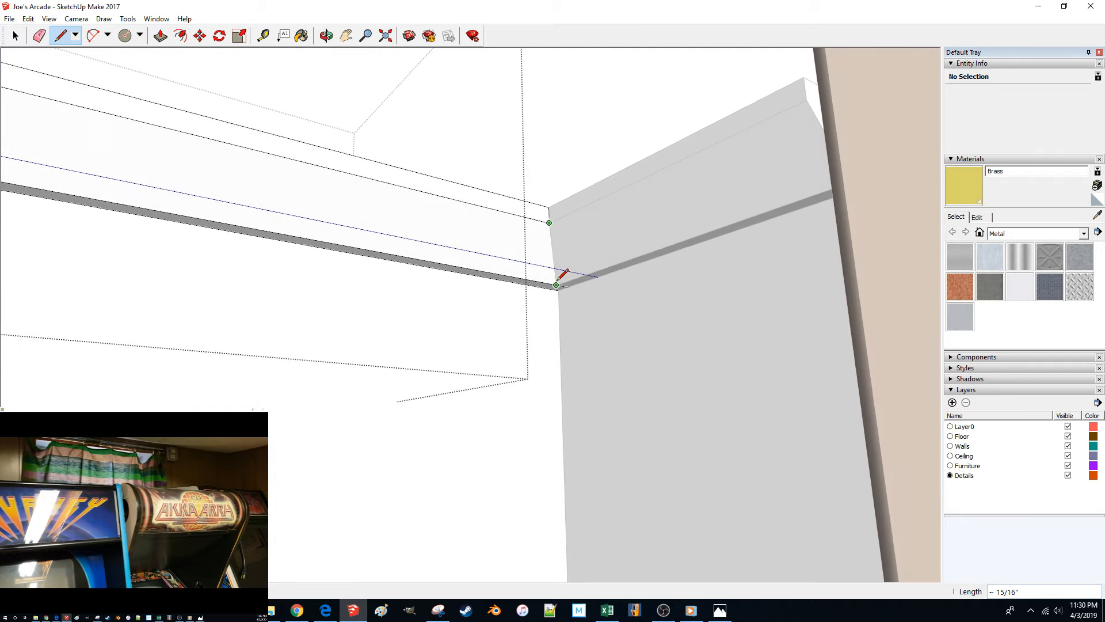
middle_click_drag(556, 286, 558, 449)
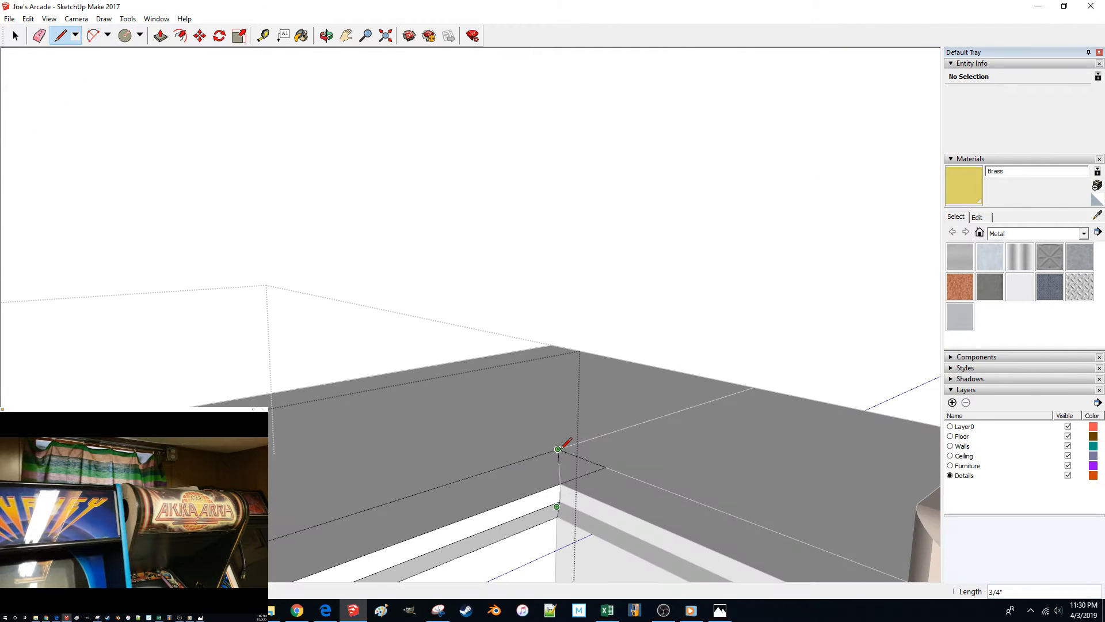
left_click(558, 449)
Step: Exit the group and move the long wall's trim out clear of the wall so its end can be edited
key("space")
left_click(530, 493)
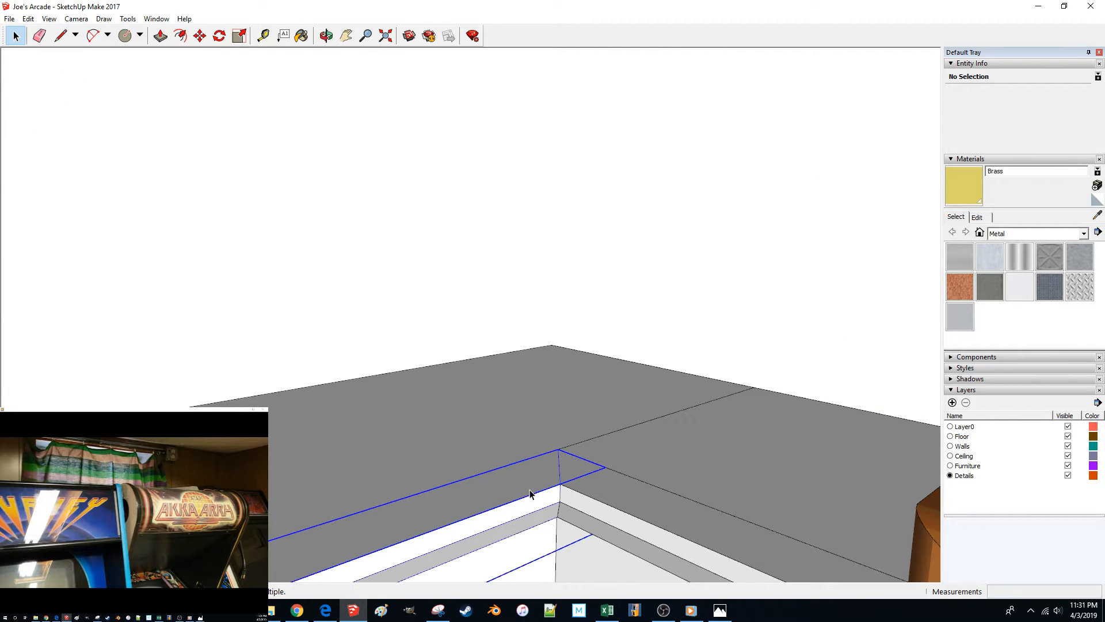
key("m")
type("2")
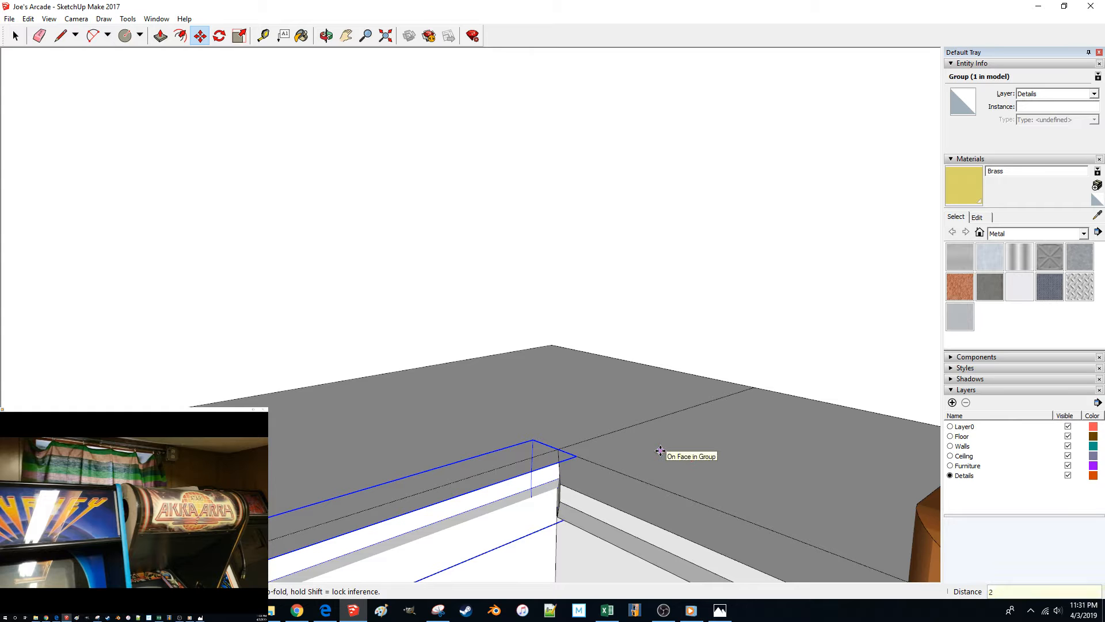
type("0")
key("Return")
Step: Inside the long trim's group, delete the waste beyond the miter cut at its end and exit the group
middle_click_drag(661, 450, 685, 437, "shift")
key("space")
double_click(576, 350)
middle_click_drag(576, 353, 596, 416)
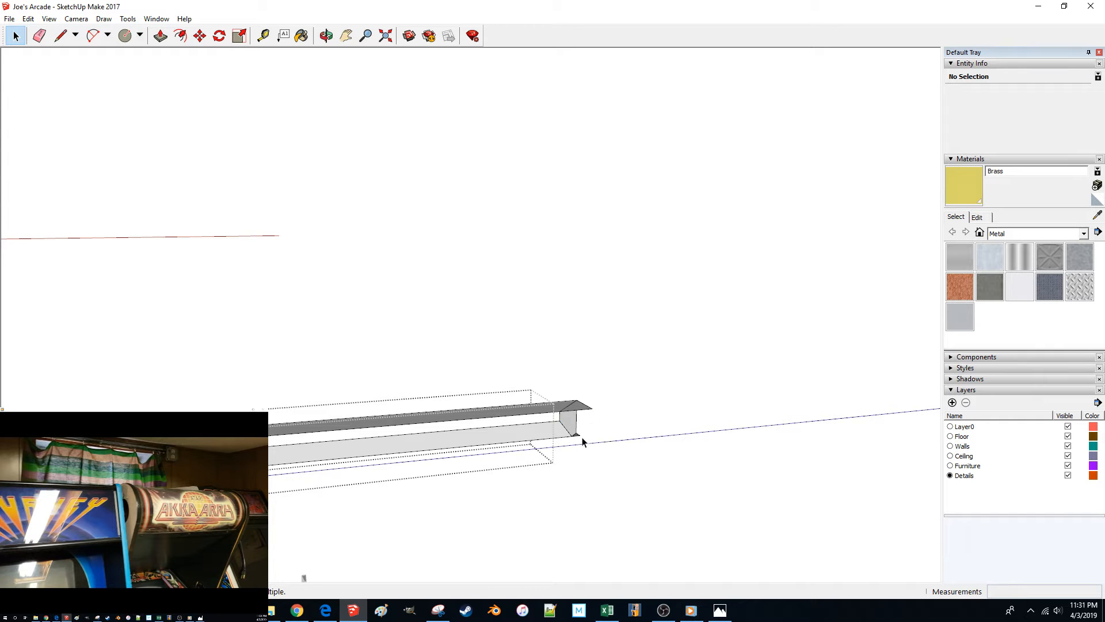
left_click(588, 433)
double_click(579, 414)
middle_click_drag(587, 436, 626, 283)
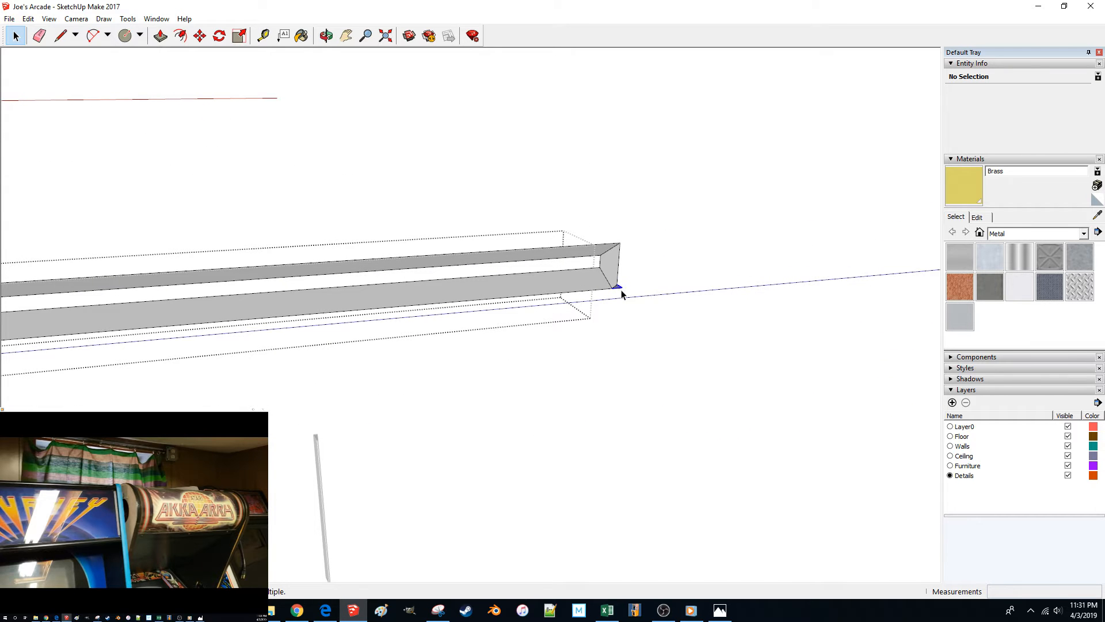
middle_click_drag(622, 293, 494, 372)
scroll(661, 353, "down", 3)
left_click(486, 372)
Step: Move the long wall's trim back 24 inches into place against the wall
left_click(603, 370)
key("m")
left_click(627, 322)
type("24")
key("Return")
Step: Try to draw the miter line where the long trim's other end overlaps the adjoining wall's trim
scroll(610, 335, "down", 3)
scroll(454, 395, "up", 2)
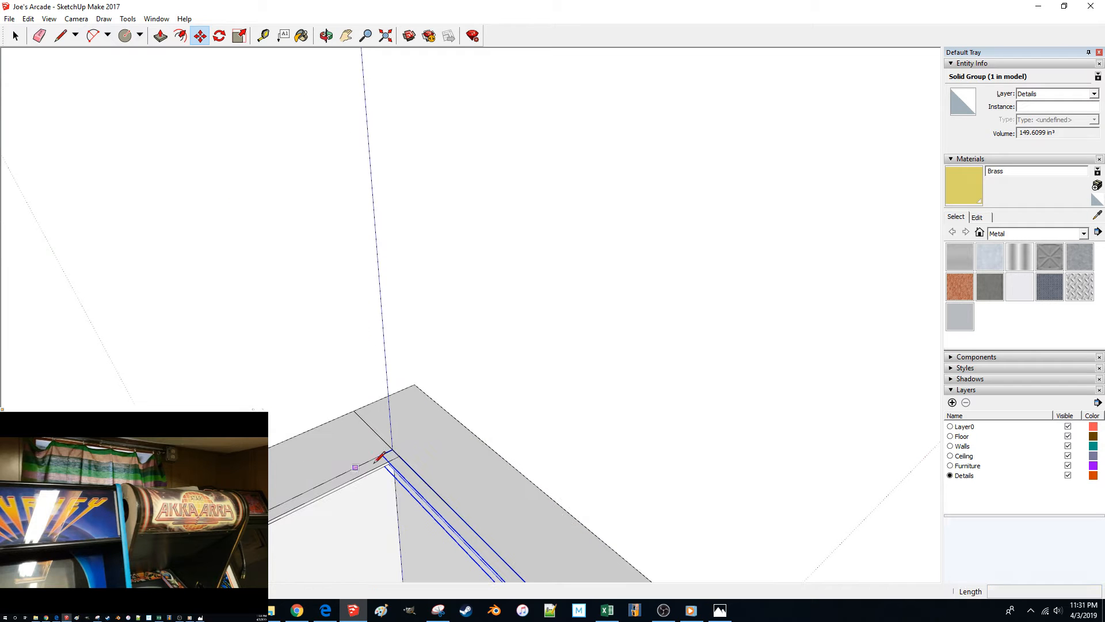
key("l")
left_click(392, 449)
scroll(391, 455, "up", 5)
scroll(395, 465, "up", 6)
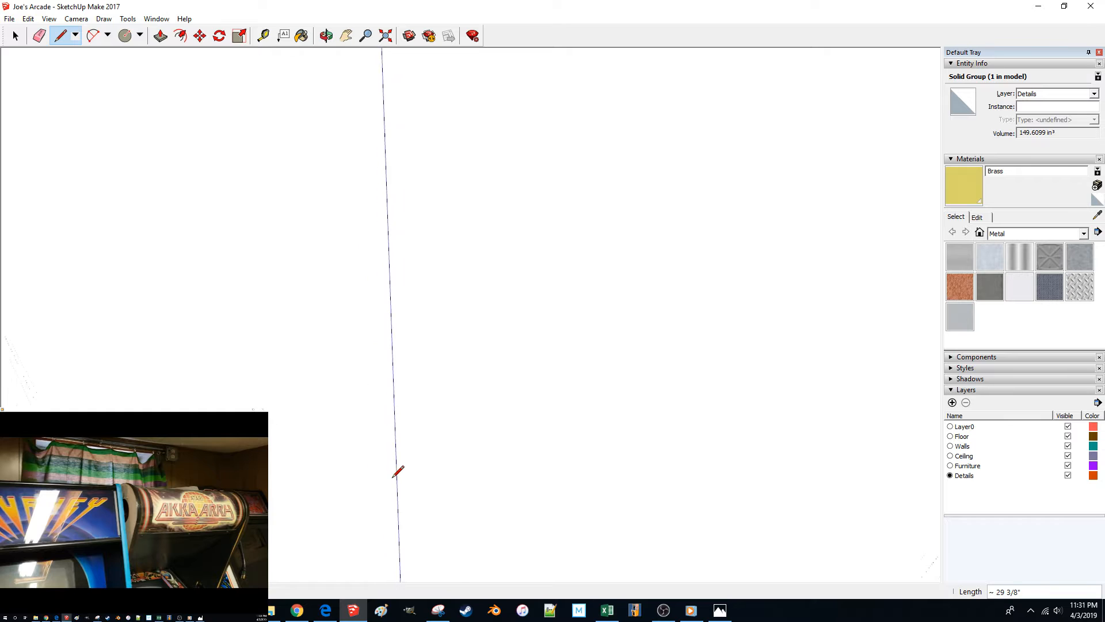
scroll(397, 518, "down", 3)
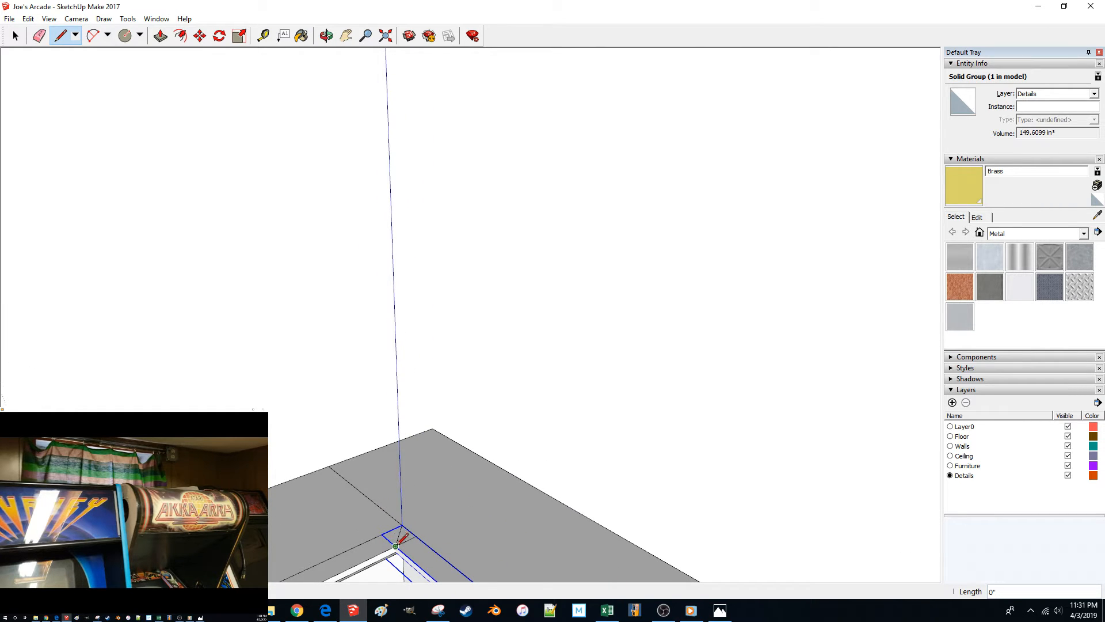
key("space")
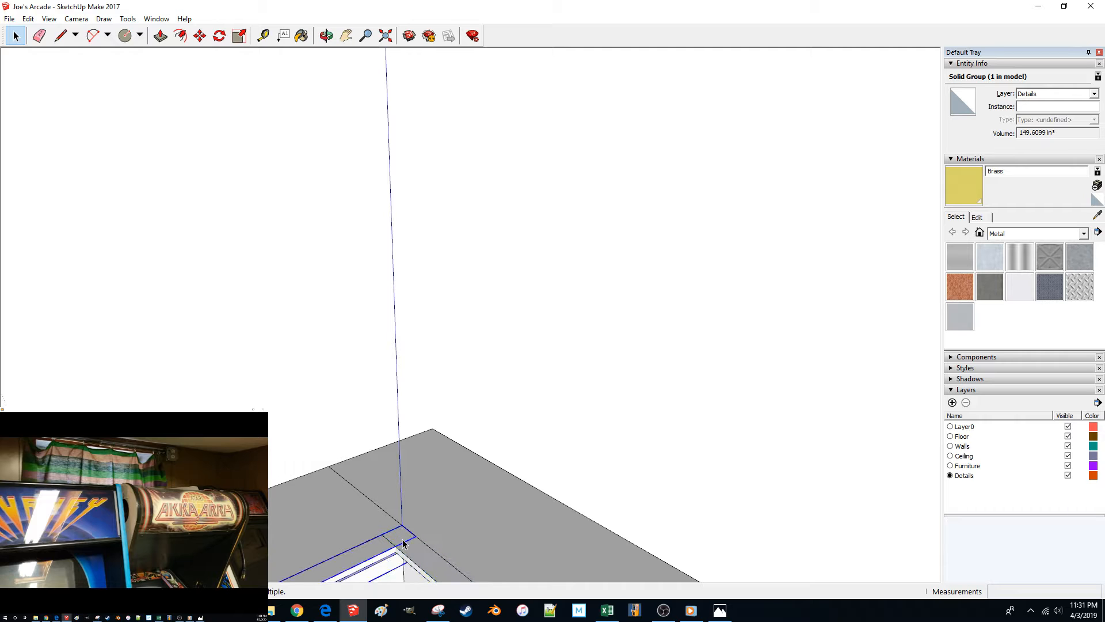
key("l")
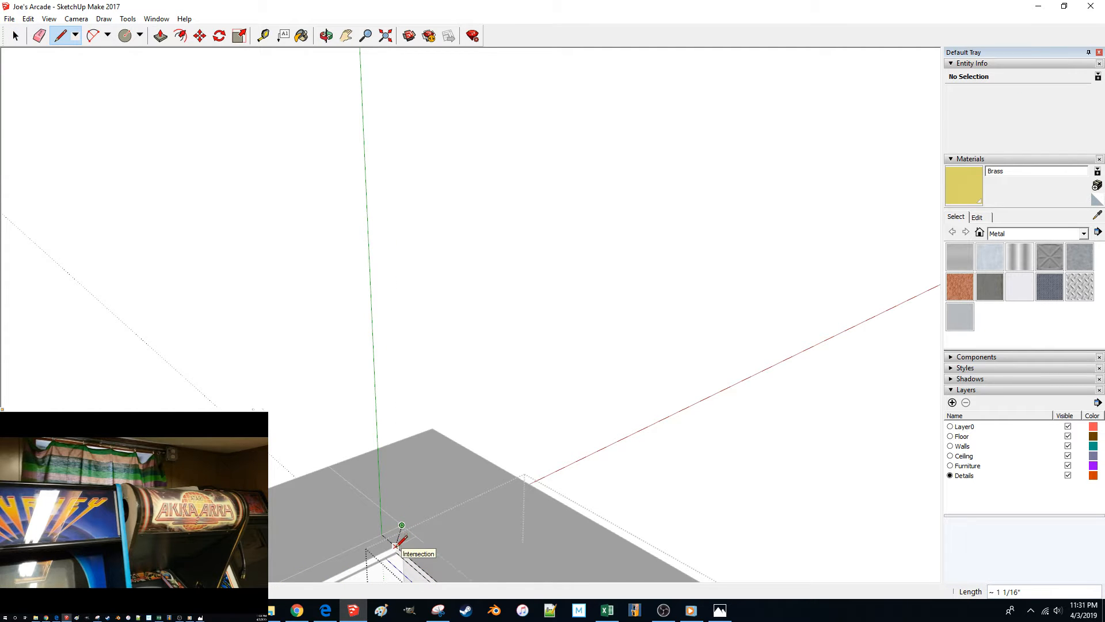
key("space")
Step: Draw the diagonal miter profile face outside the groups, where the long trim overlaps the adjoining wall's trim
mouse_move(629, 301)
middle_mouse_down()
mouse_move(485, 474)
mouse_move(507, 420)
mouse_move(509, 355)
middle_mouse_up()
key("l")
mouse_move(518, 311)
middle_mouse_down()
mouse_move(520, 363)
mouse_move(503, 388)
mouse_move(517, 476)
mouse_move(520, 284)
mouse_move(543, 333)
mouse_move(533, 397)
mouse_move(520, 382)
mouse_move(502, 443)
middle_mouse_up()
left_click(519, 344)
left_click(519, 293)
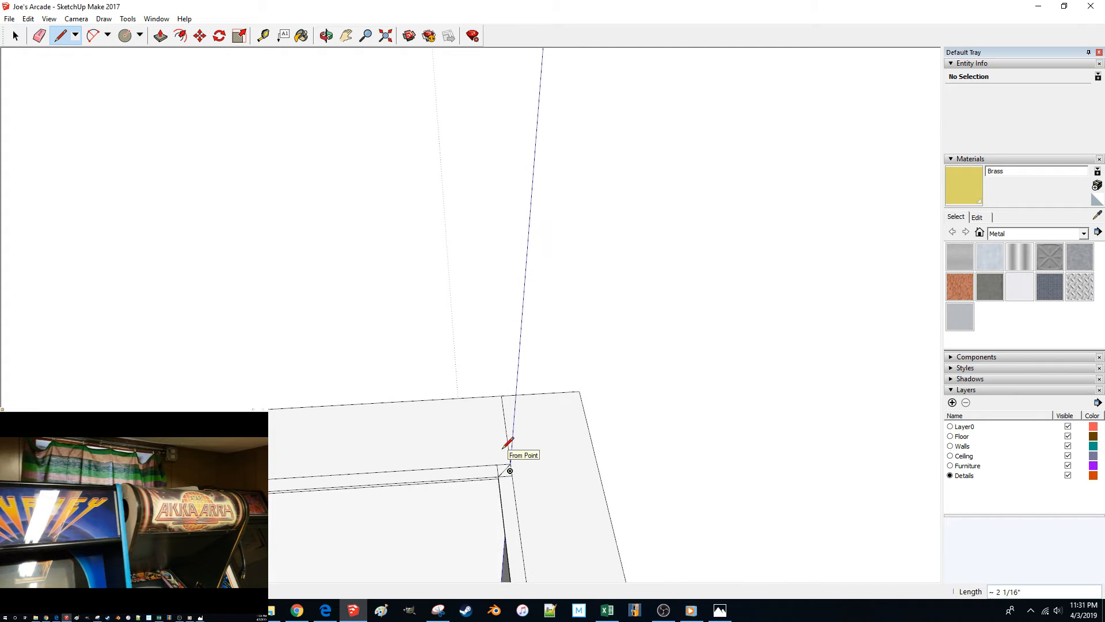
middle_click_drag(510, 462, 511, 449)
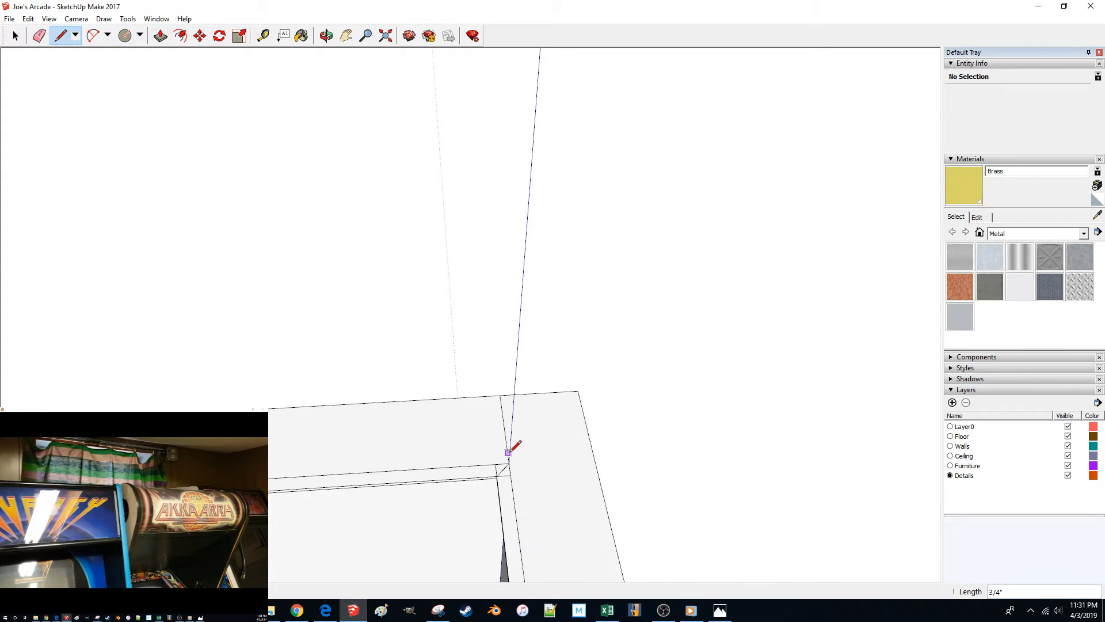
Step: Copy the miter profile out along the green axis and move the original out along the red axis
key("space")
left_click(571, 537)
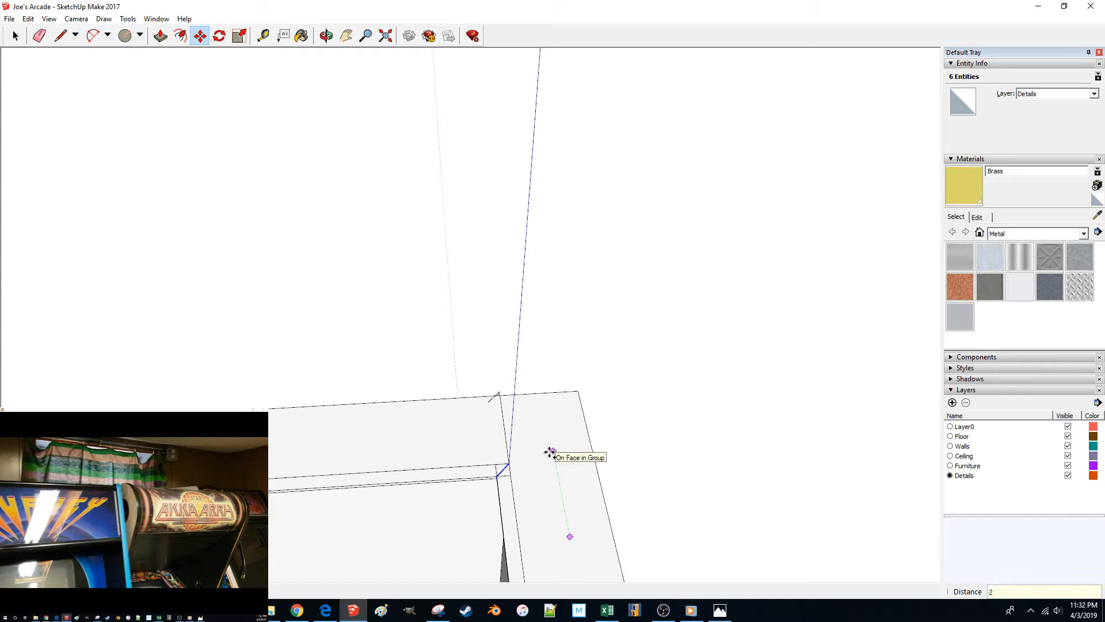
key("space")
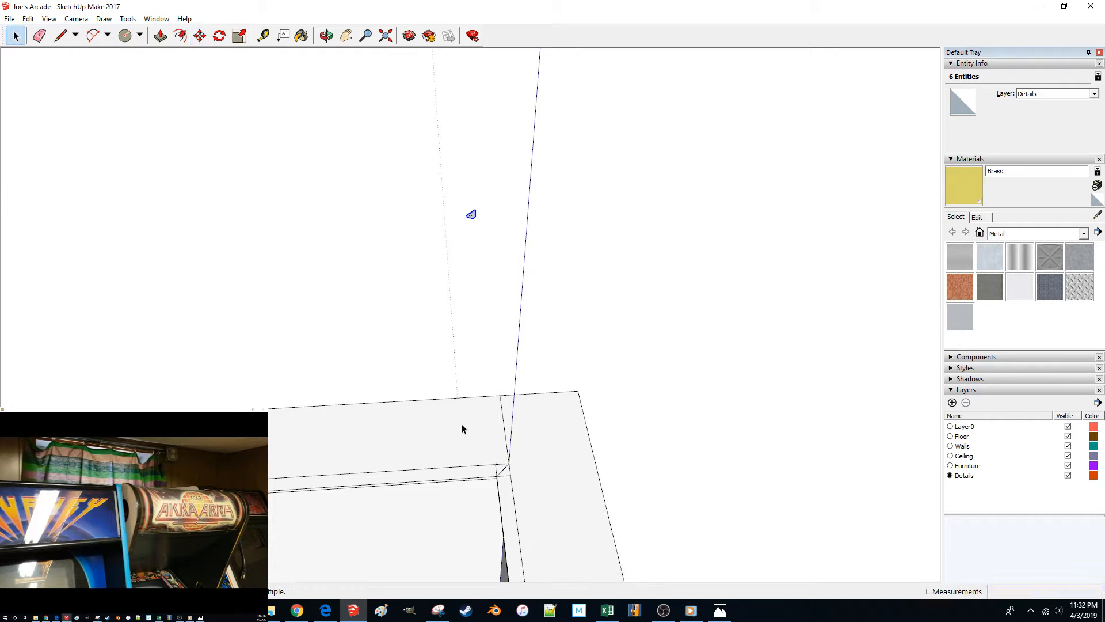
key("m")
left_click(539, 482)
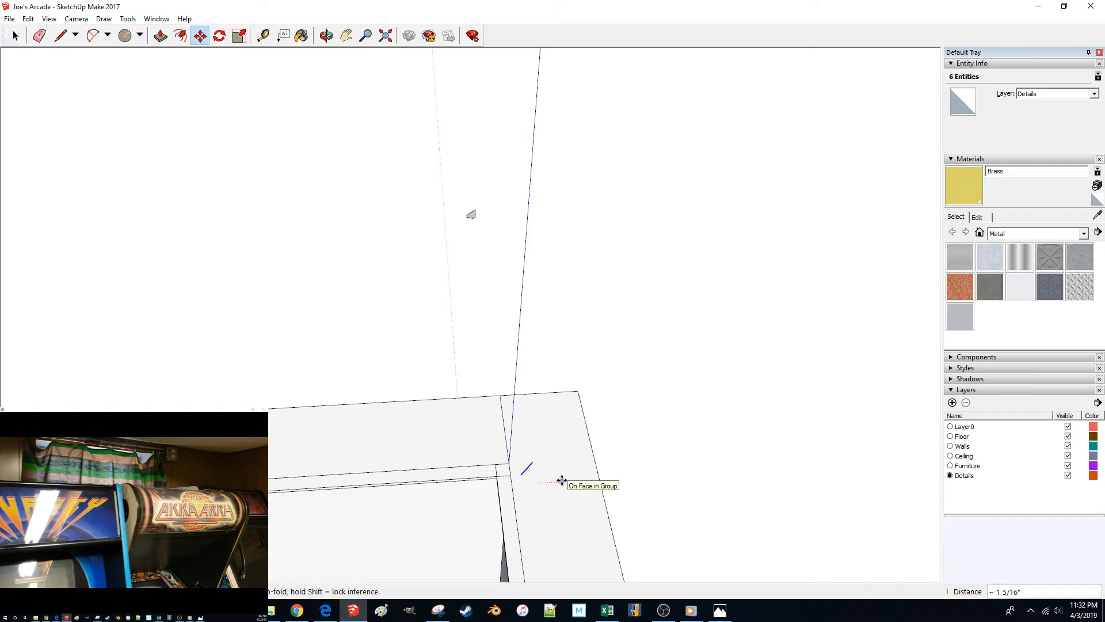
key("space")
Step: Move the long trim out along the red axis and the adjoining wall's trim along the green axis onto their miter profiles
left_click(512, 494)
key("m")
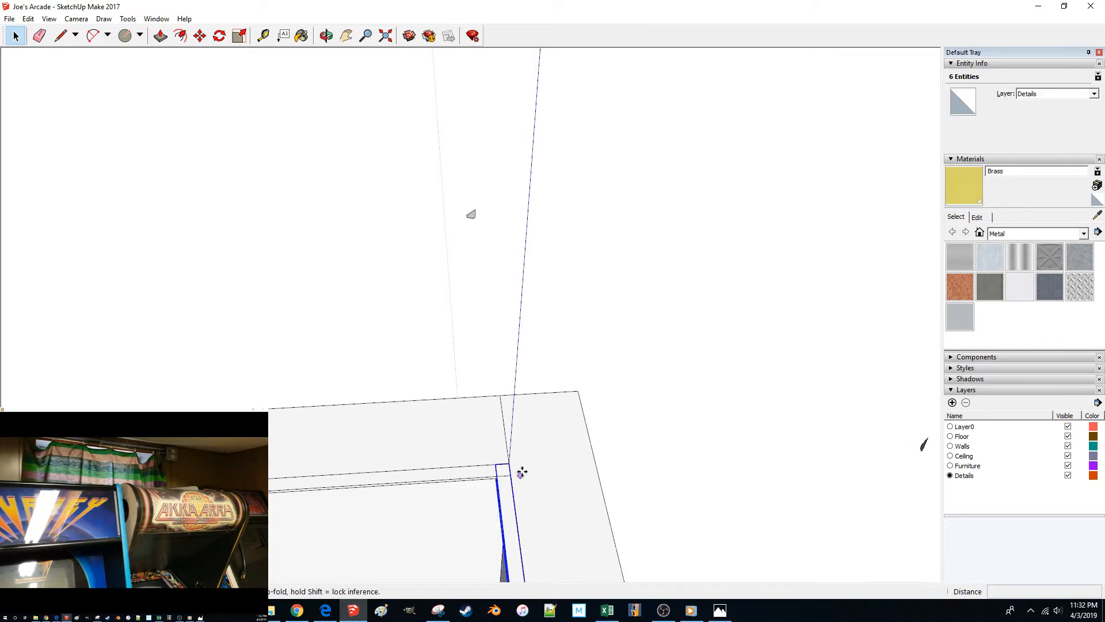
left_click(530, 467)
key("Escape")
key("space")
left_click(477, 475)
key("m")
left_click(544, 482)
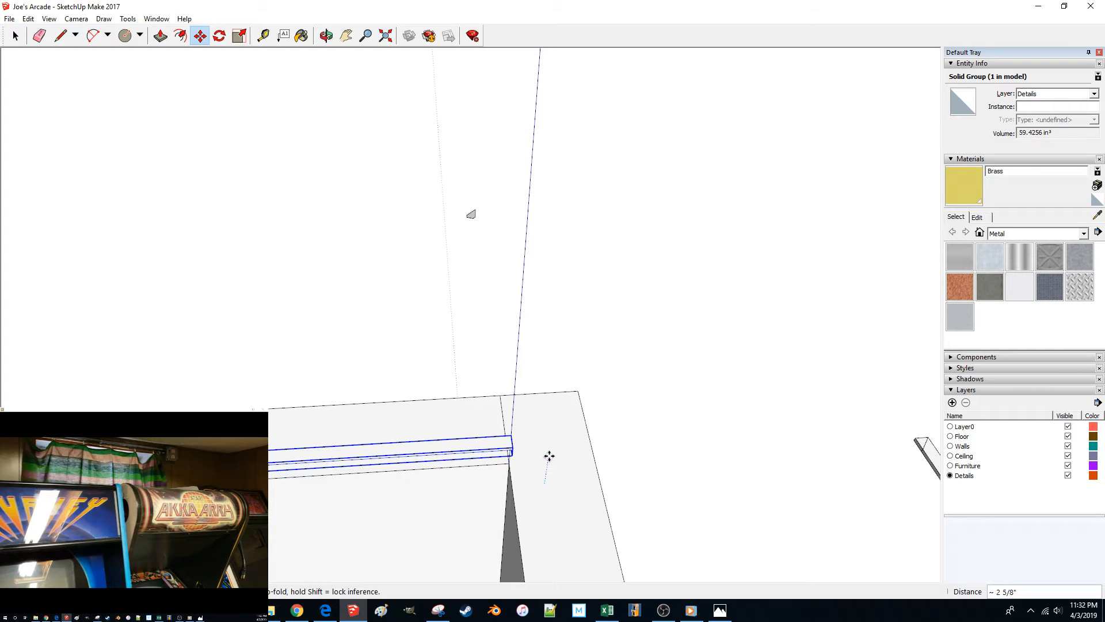
key("Return")
key("space")
Step: Select both moved trim groups and explode them so they merge with the miter profiles
middle_click_drag(544, 455, 566, 461)
left_click(578, 460, "ctrl")
right_click(578, 459)
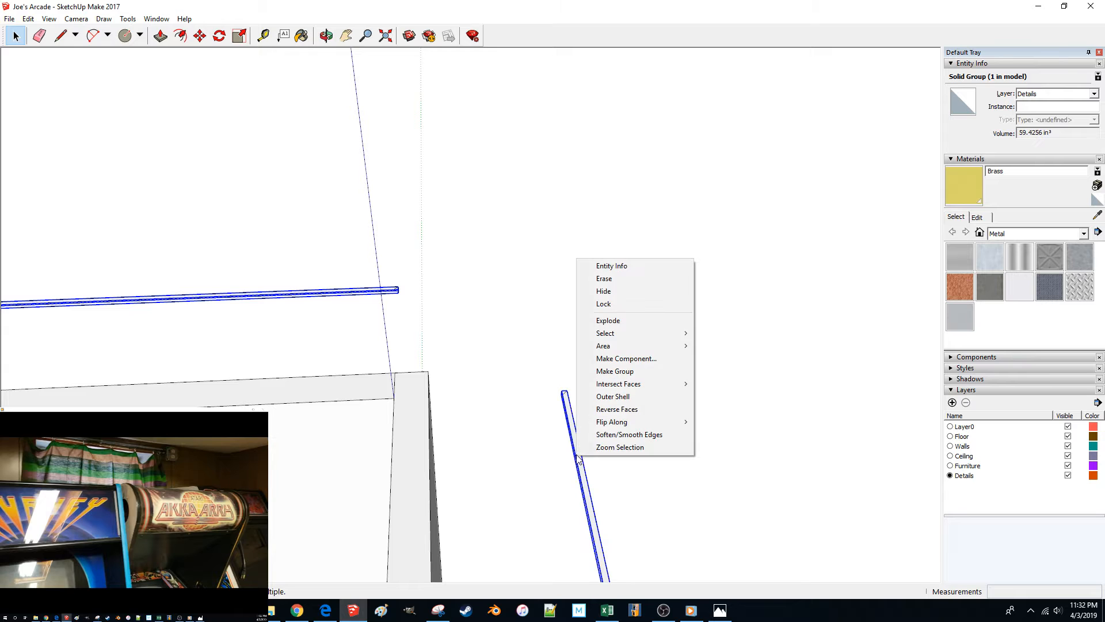
left_click(647, 402)
Step: Delete the waste beyond the miter face at the end of each exploded trim piece
middle_click_drag(638, 401, 491, 291)
scroll(489, 305, "up", 3)
middle_click_drag(486, 342, 506, 398)
middle_click_drag(476, 487, 369, 453)
key("Delete")
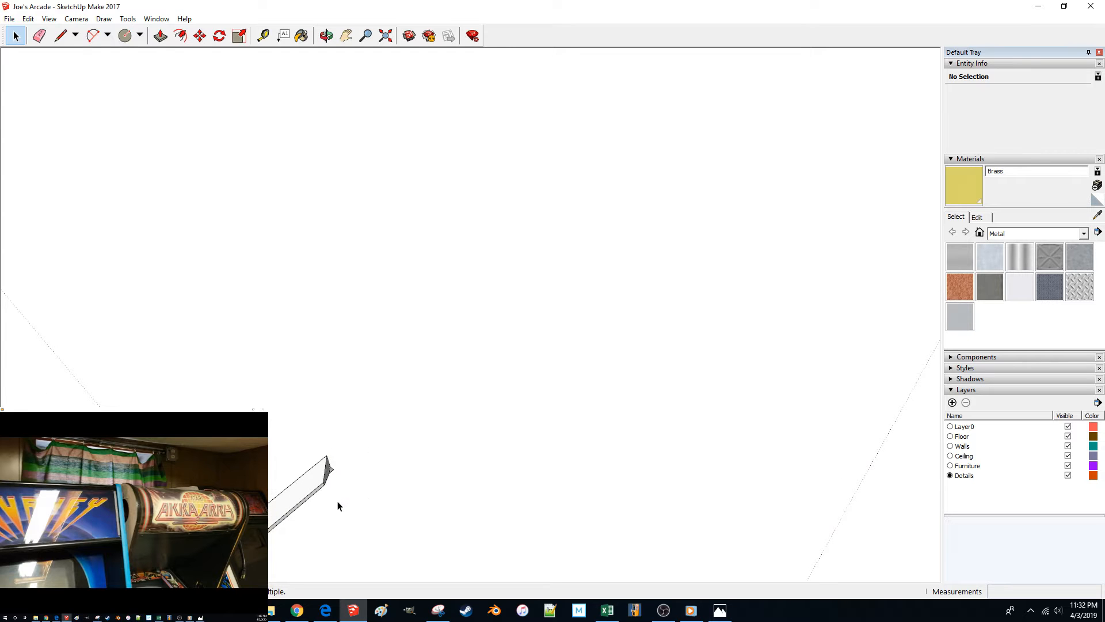
middle_click_drag(339, 506, 337, 474)
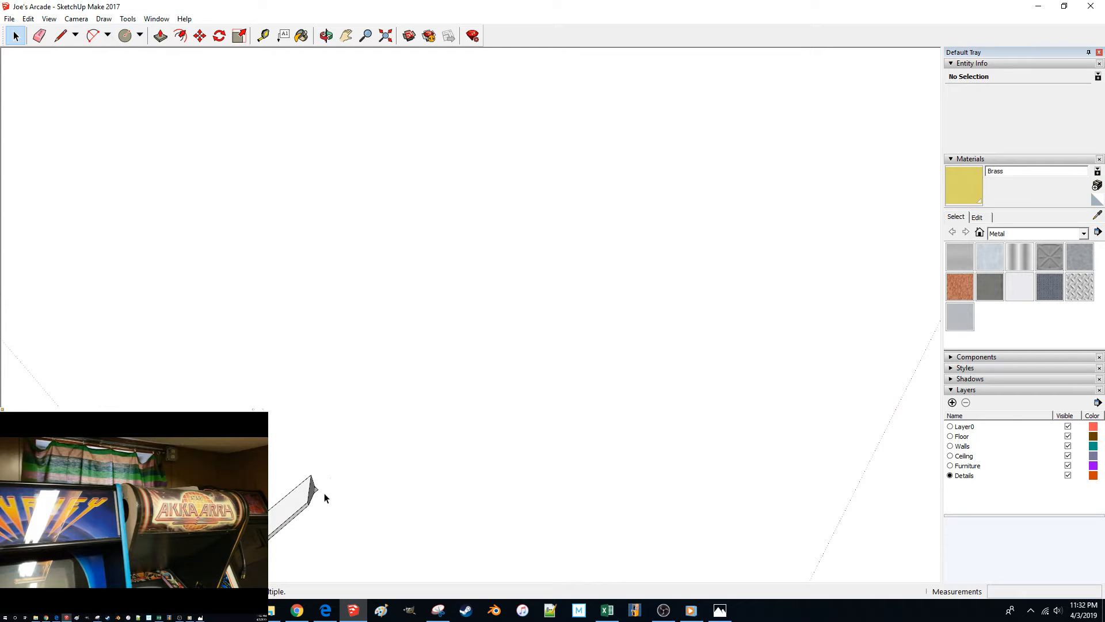
middle_click_drag(320, 501, 407, 415)
key("Delete")
Step: Select all the connected geometry of the mitered long trim and make it a group
scroll(294, 383, "down", 5)
triple_click(387, 411)
scroll(487, 419, "down", 5)
triple_click(504, 441)
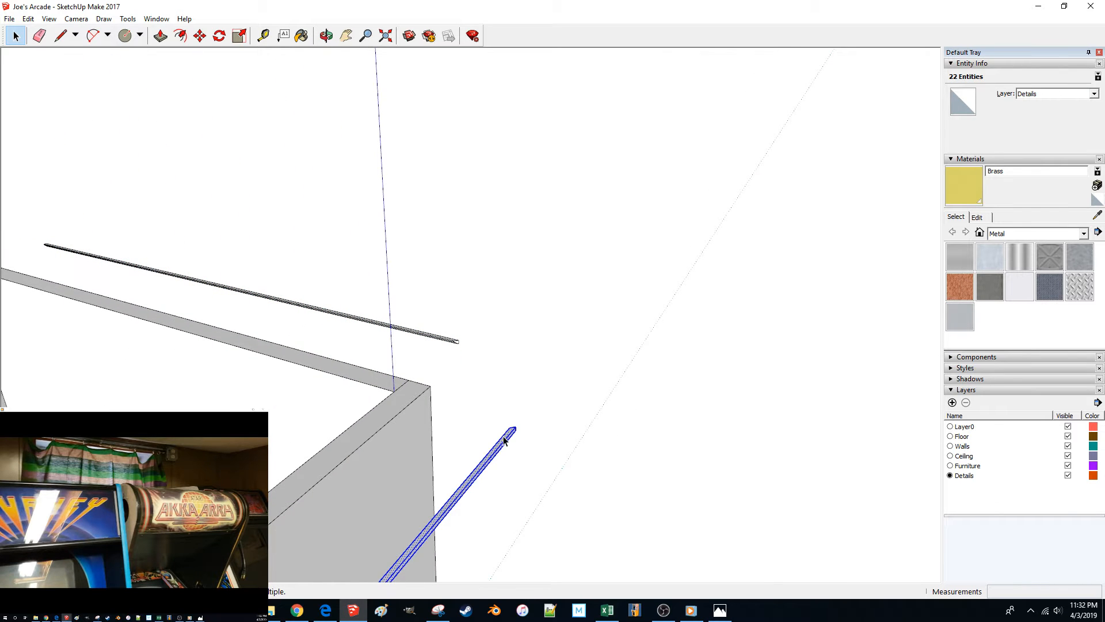
key("g")
Step: Move the long trim group back 24 inches along the red axis to the wall and deselect it
key("m")
left_click(592, 457)
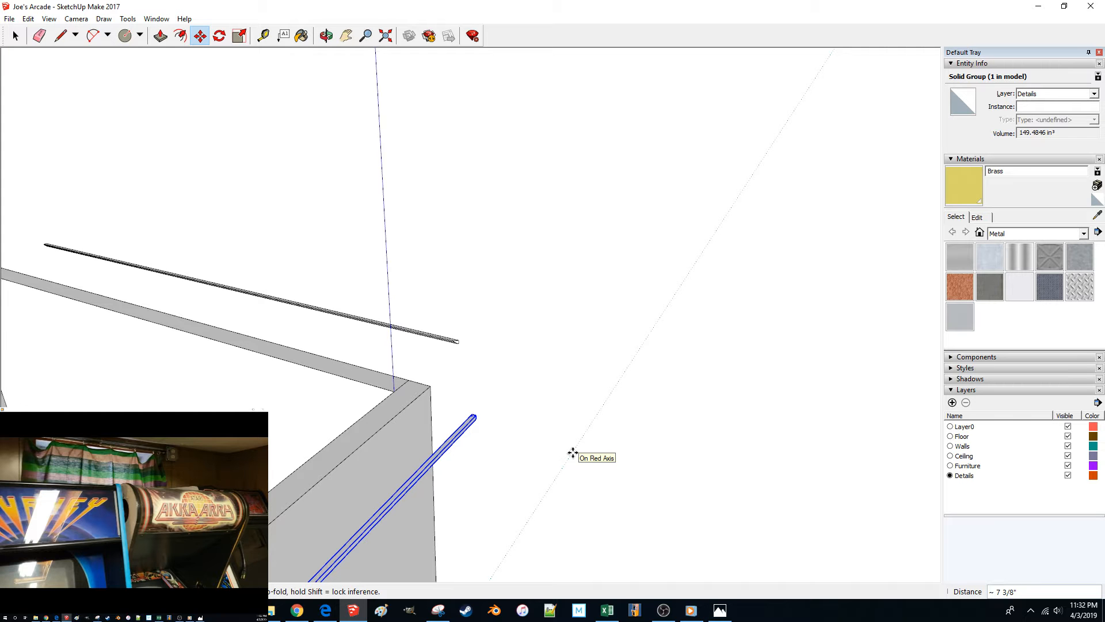
type("24")
key("Return")
key("space")
left_click(573, 453)
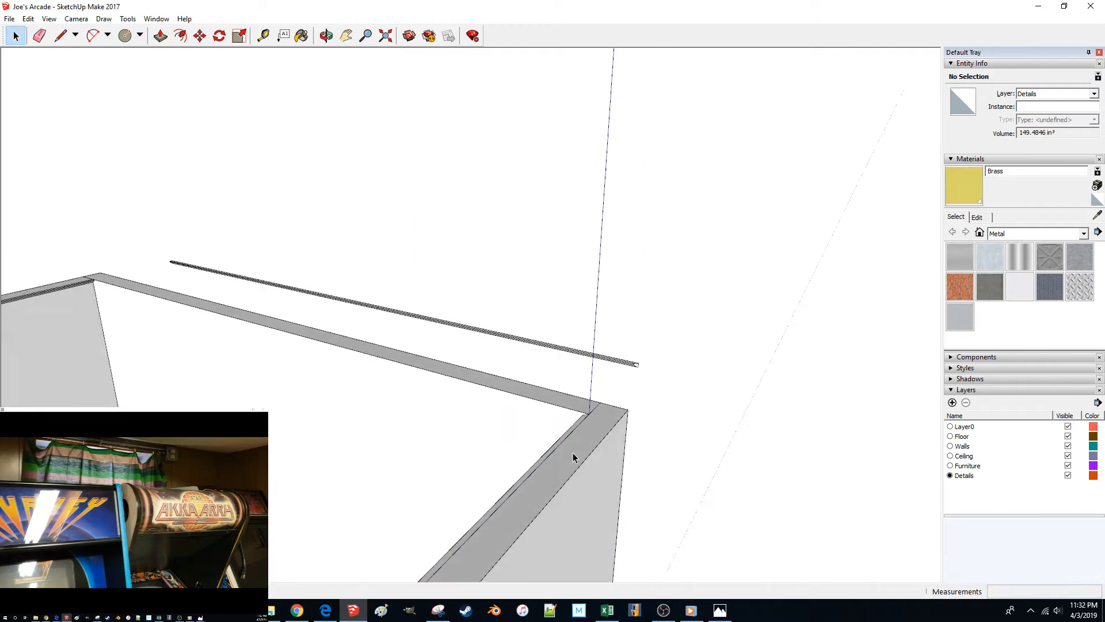
middle_click_drag(573, 458, 464, 481)
key("l")
left_click(485, 512)
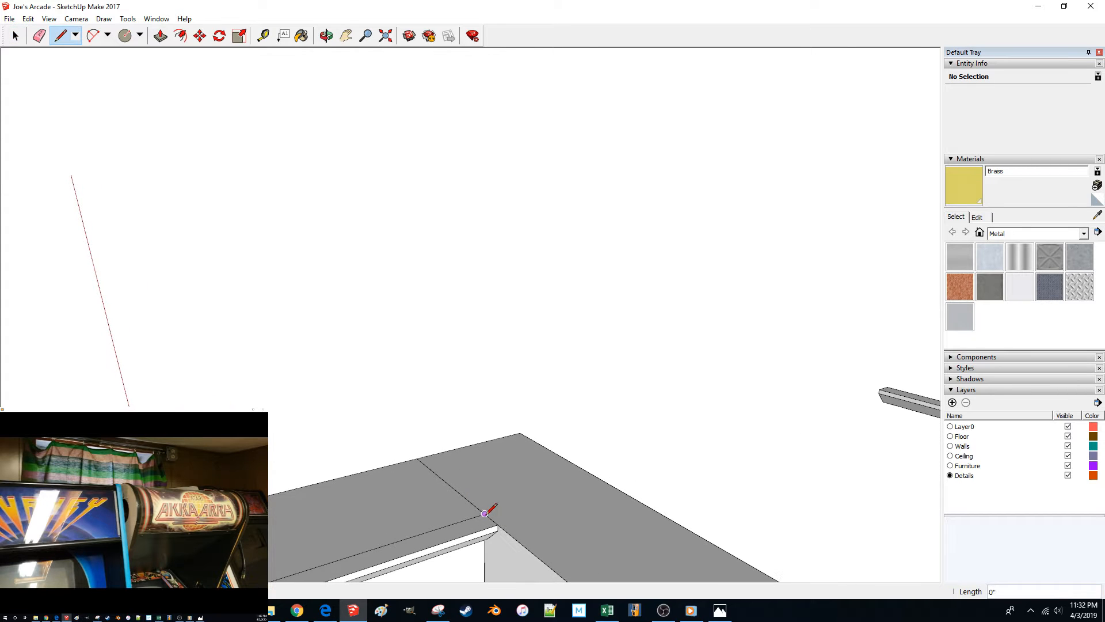
key("space")
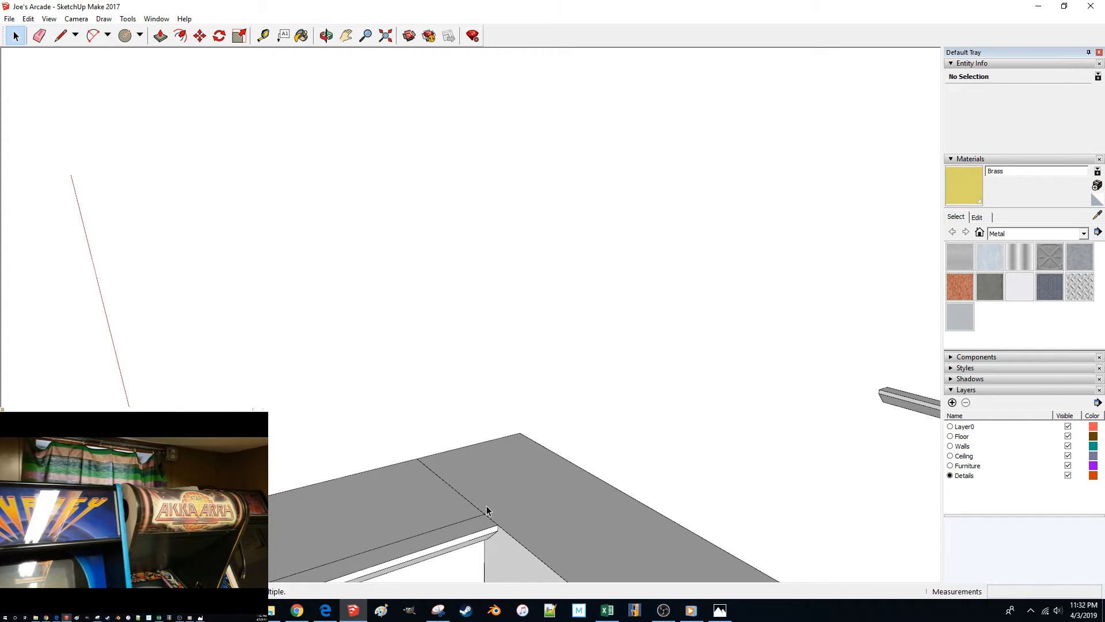
Step: Group the adjoining wall's mitered trim and move it 24 inches back along the green axis to its wall
middle_click_drag(485, 511, 777, 405)
left_click(765, 421)
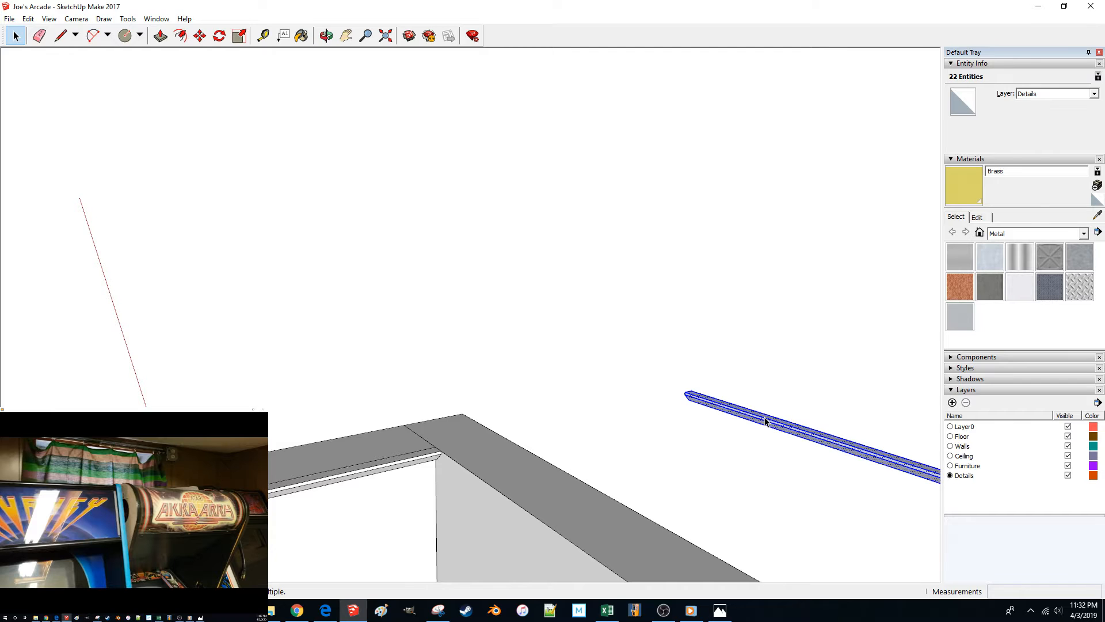
key("m")
left_click(777, 366)
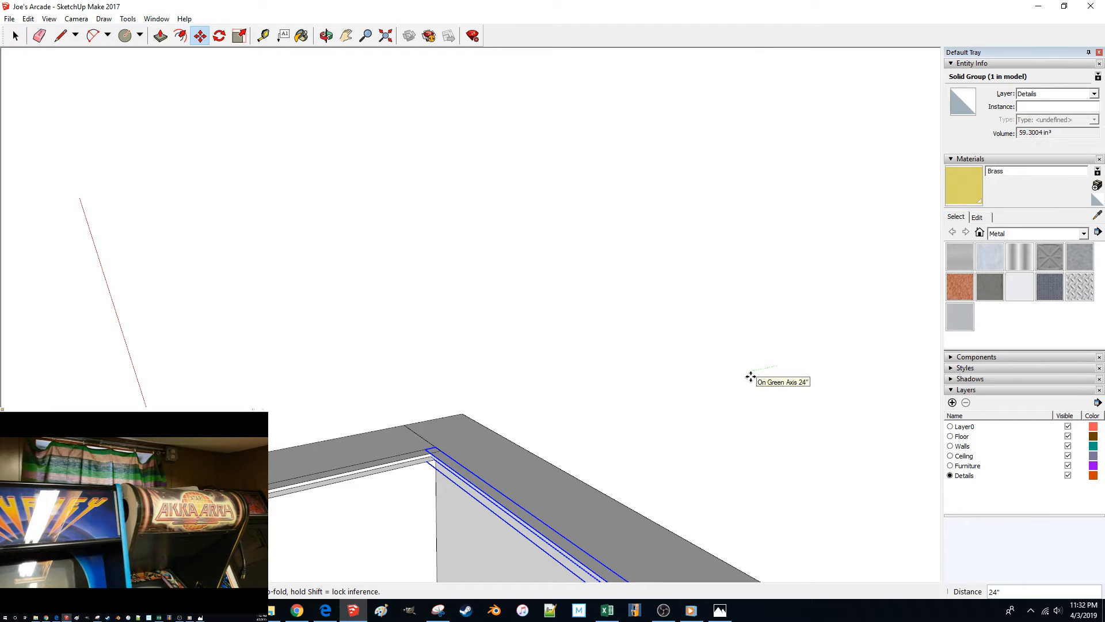
left_click(751, 377)
Step: Draw the diagonal miter profile face at the adjoining trim's other end, where it overlaps the next wall's trim
key("l")
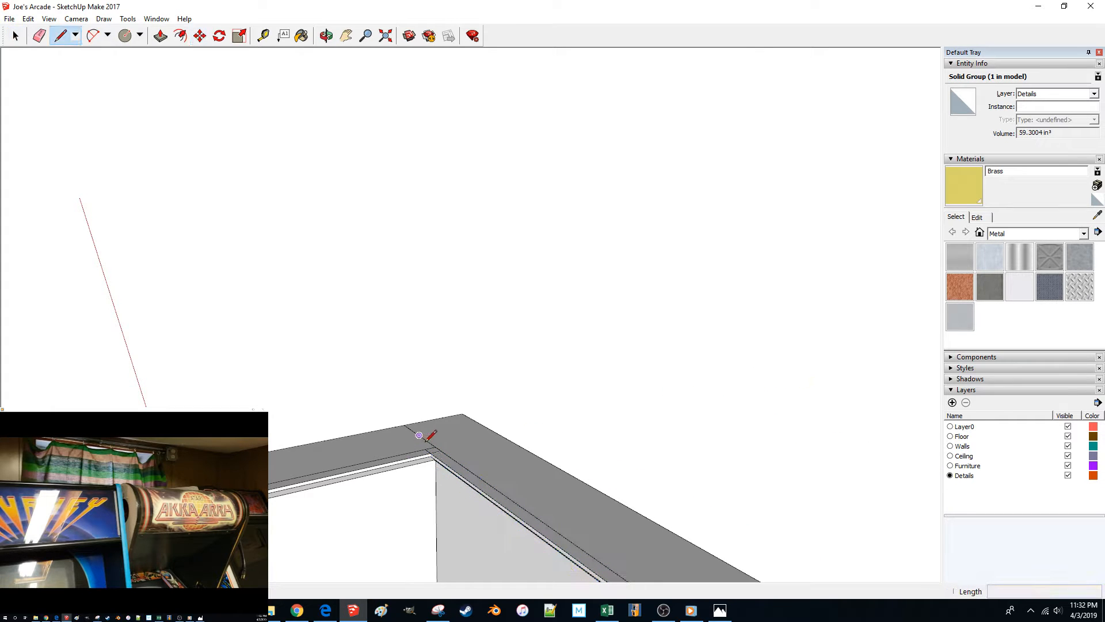
left_click(434, 446)
middle_click_drag(436, 450, 458, 472)
middle_click_drag(462, 433, 441, 246)
scroll(544, 439, "up", 3)
left_click(462, 209)
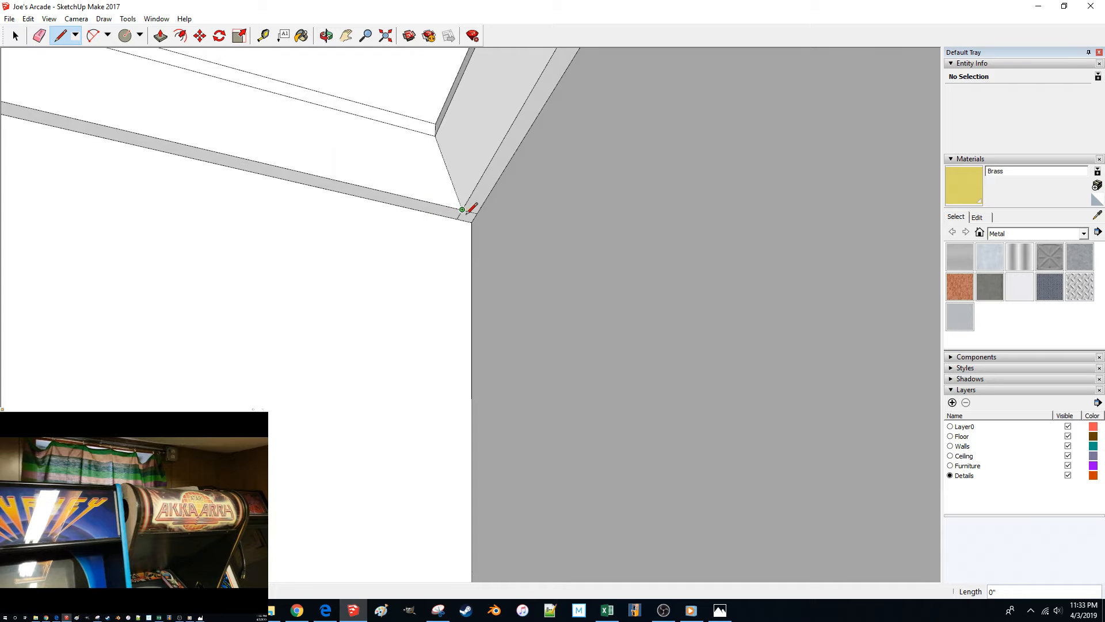
mouse_move(484, 243)
middle_mouse_down()
mouse_move(464, 345)
mouse_move(468, 454)
mouse_move(422, 360)
middle_mouse_up()
left_click(472, 471)
Step: Copy the miter profile face 24 inches outward along the red axis, and move the original 24 inches along the green axis
key("space")
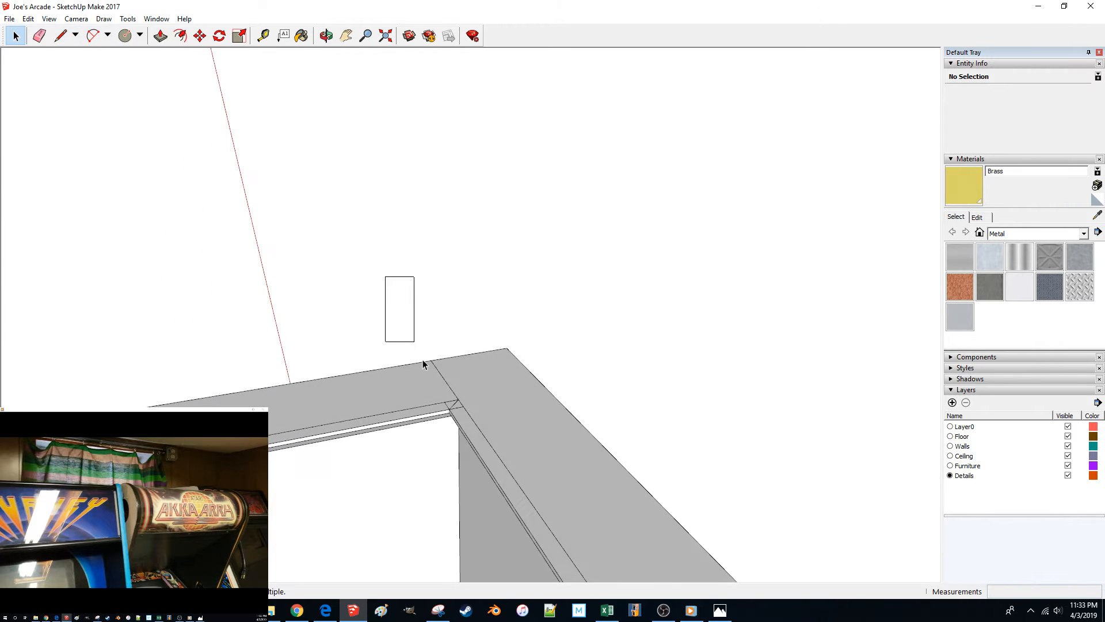
key("m")
left_click(531, 458)
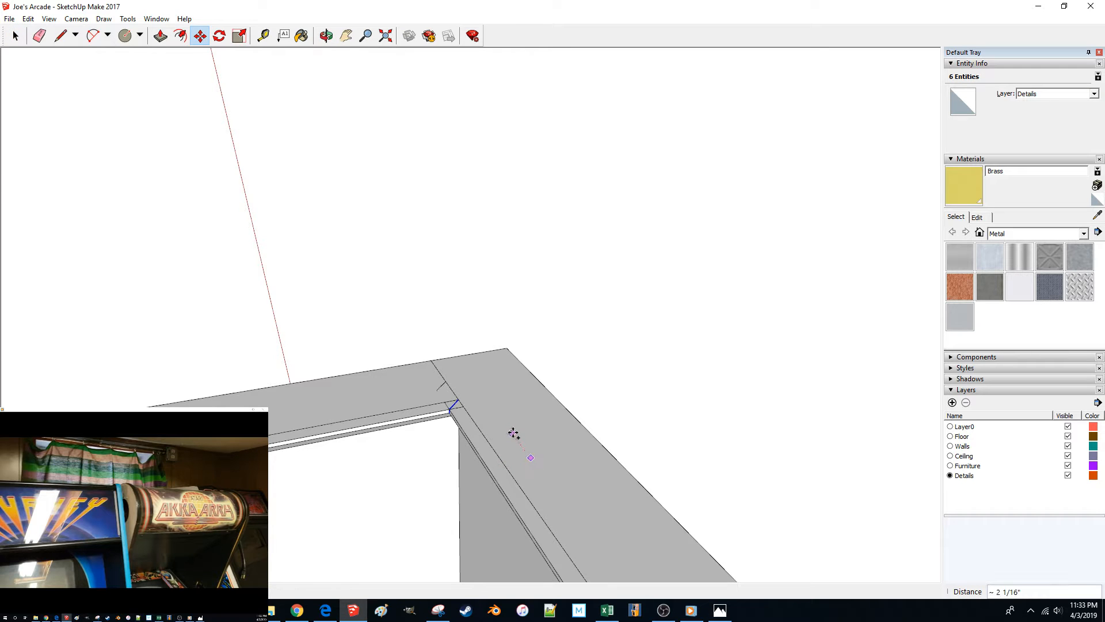
key("Return")
key("space")
left_click_drag(395, 326, 484, 423)
key("m")
left_click(491, 412)
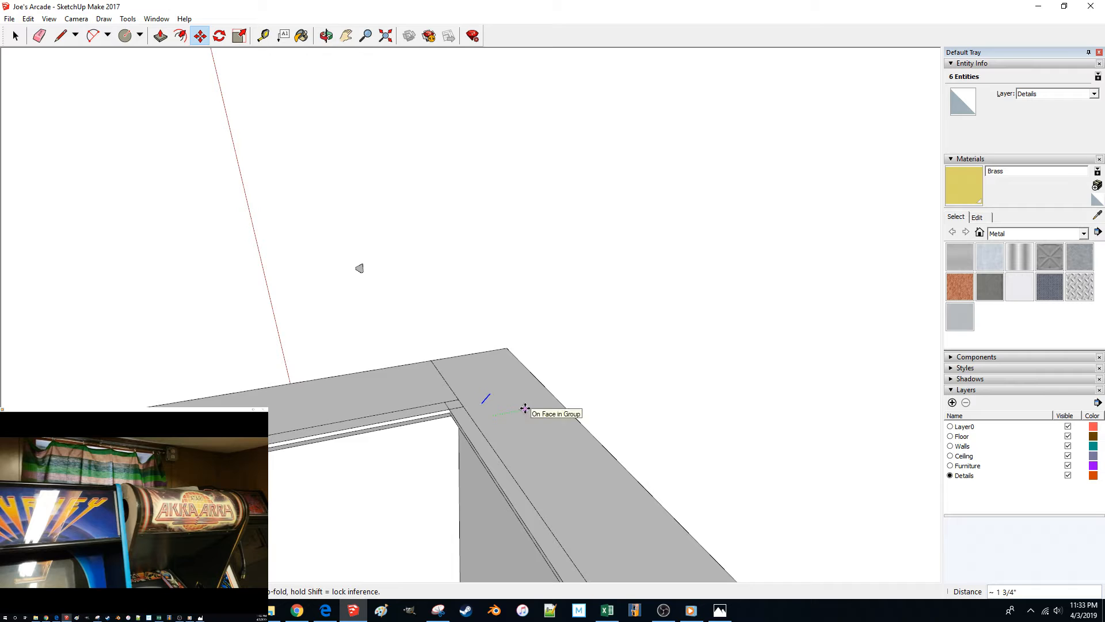
Step: Move the adjoining wall's trim group 24 inches along the green axis onto the offset miter face
key("space")
left_click(479, 447)
key("m")
left_click(514, 416)
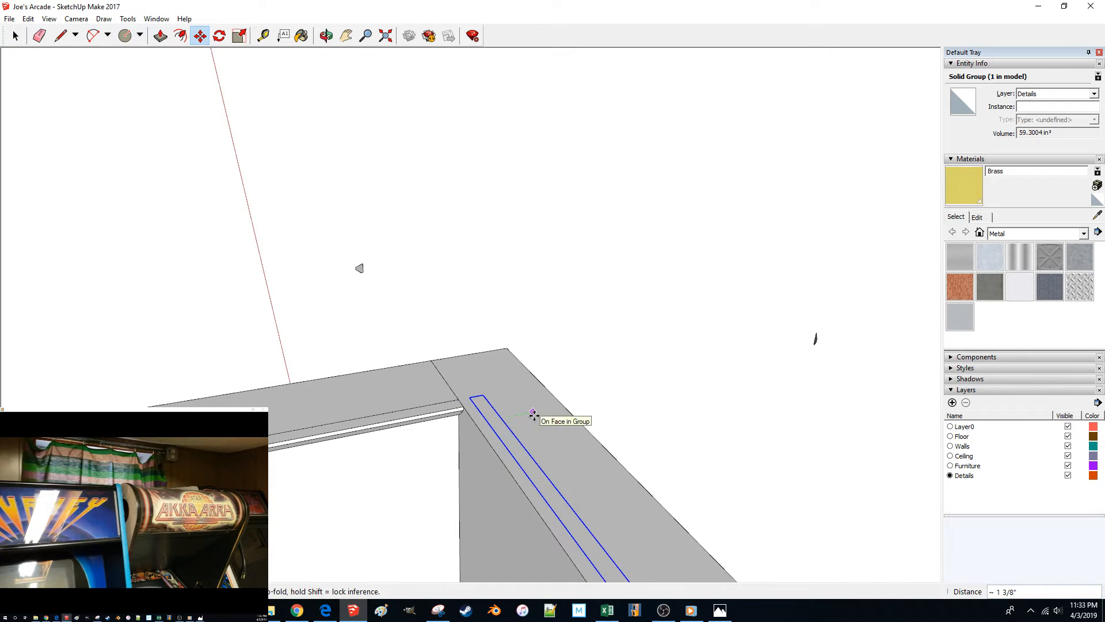
type("24")
key("Return")
key("space")
Step: Explode the moved trim group and delete the waste end beyond the miter face
right_click(851, 352)
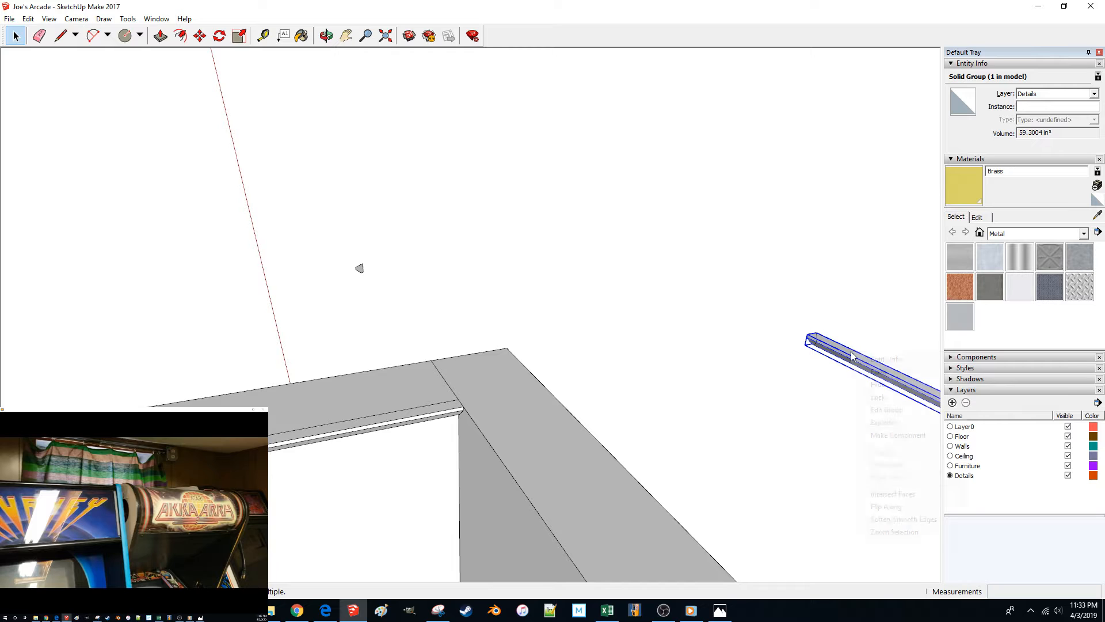
left_click(881, 423)
scroll(854, 339, "up", 6)
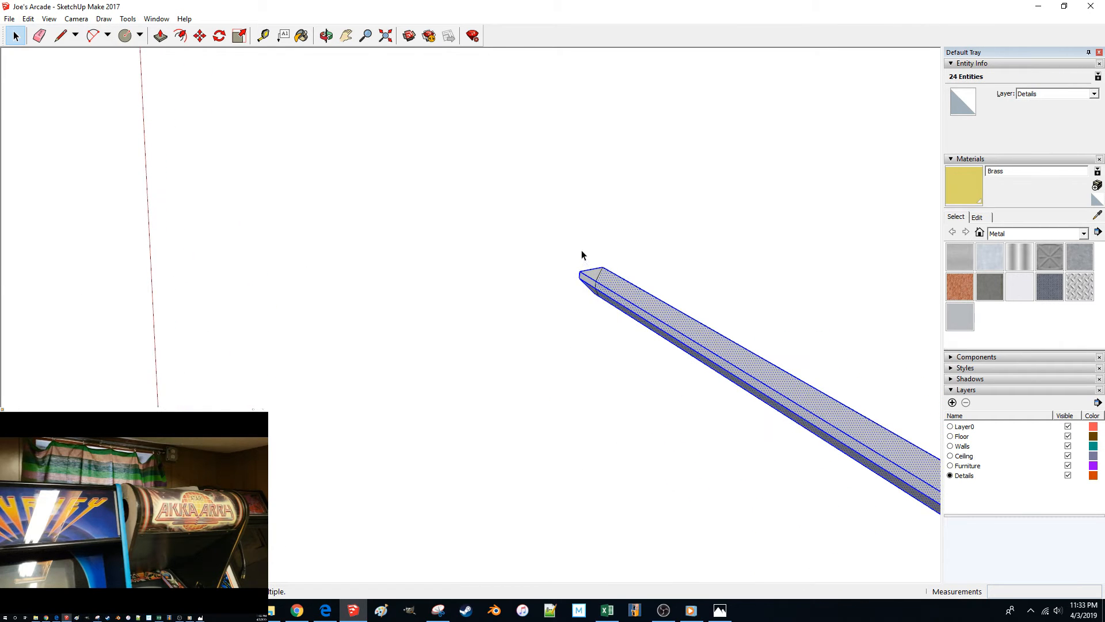
left_click_drag(562, 294, 563, 291)
key("Delete")
Step: Group the trimmed piece, move it back 24 inches along the green axis to its wall and deselect it
middle_click_drag(565, 287, 617, 351)
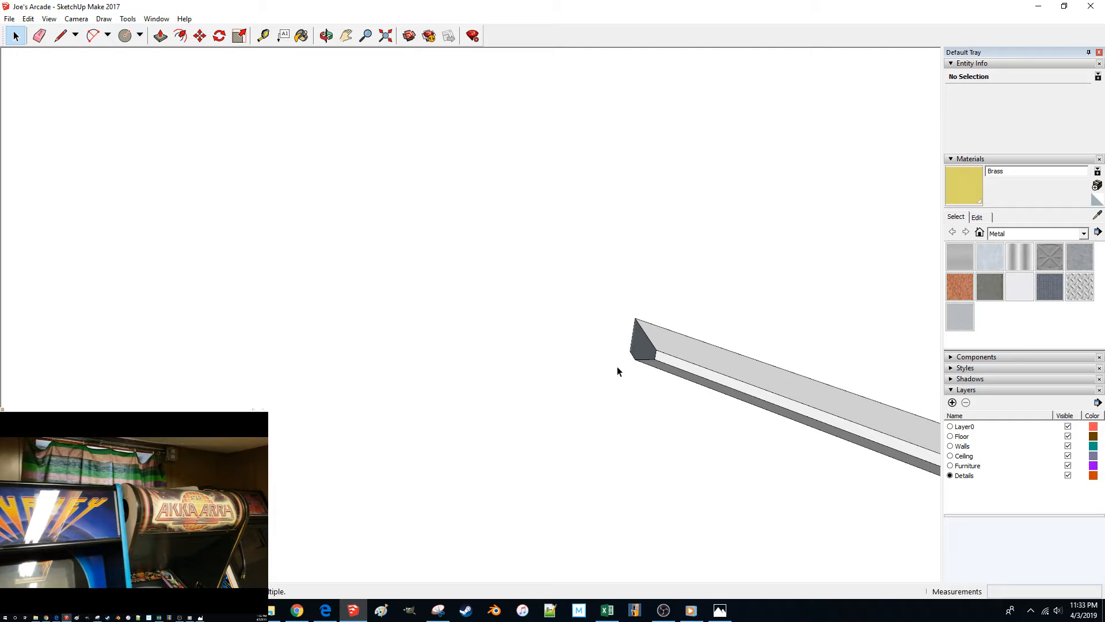
left_click(703, 355)
key("m")
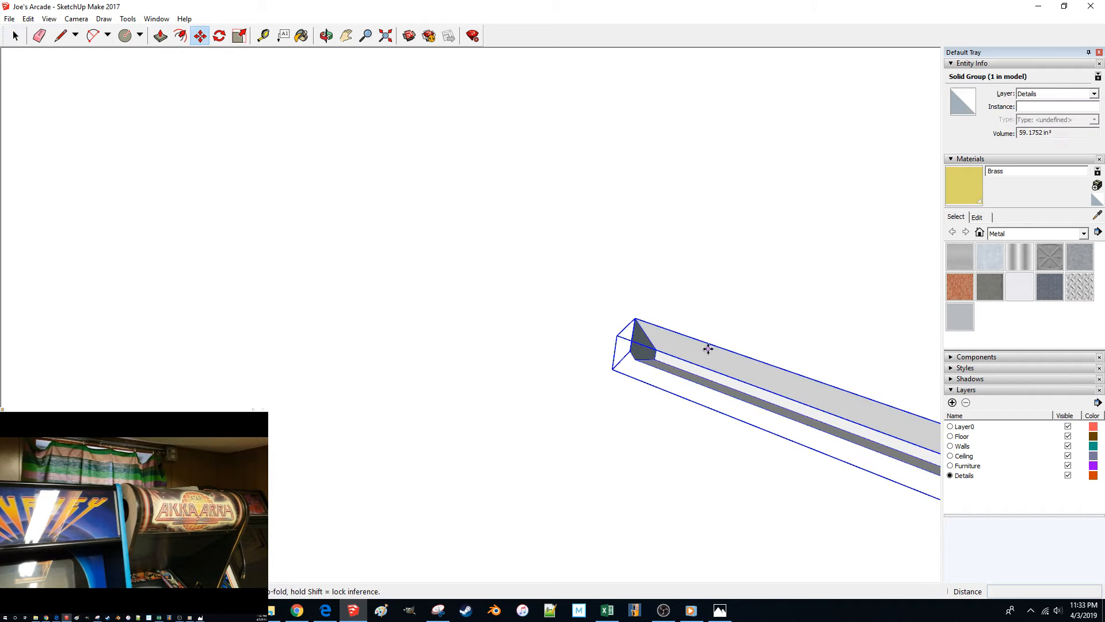
left_click(702, 357)
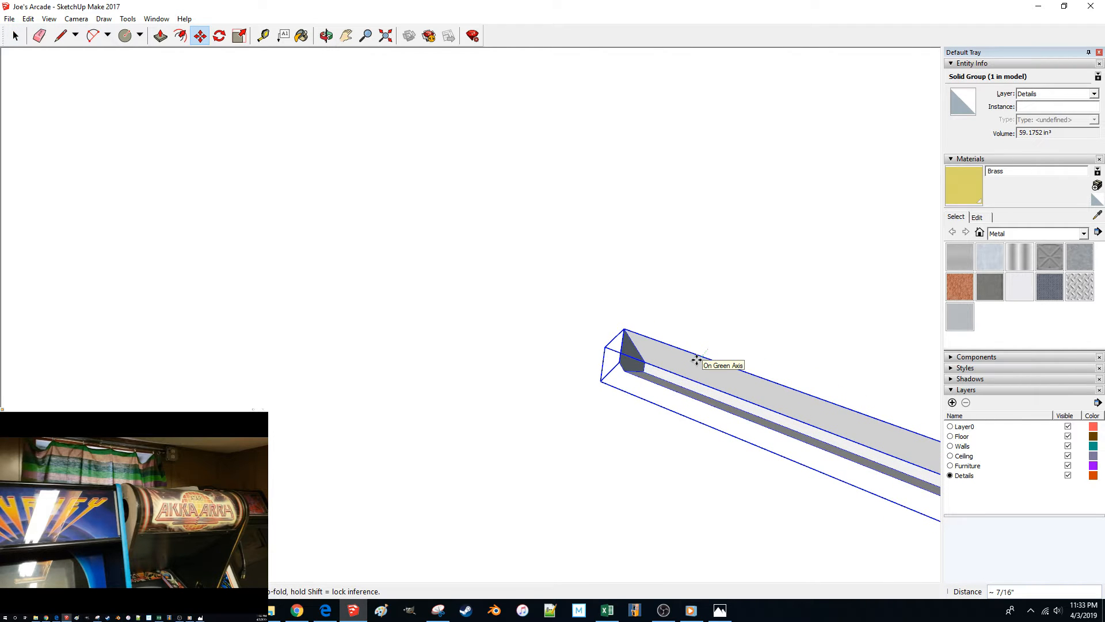
type("24")
key("Return")
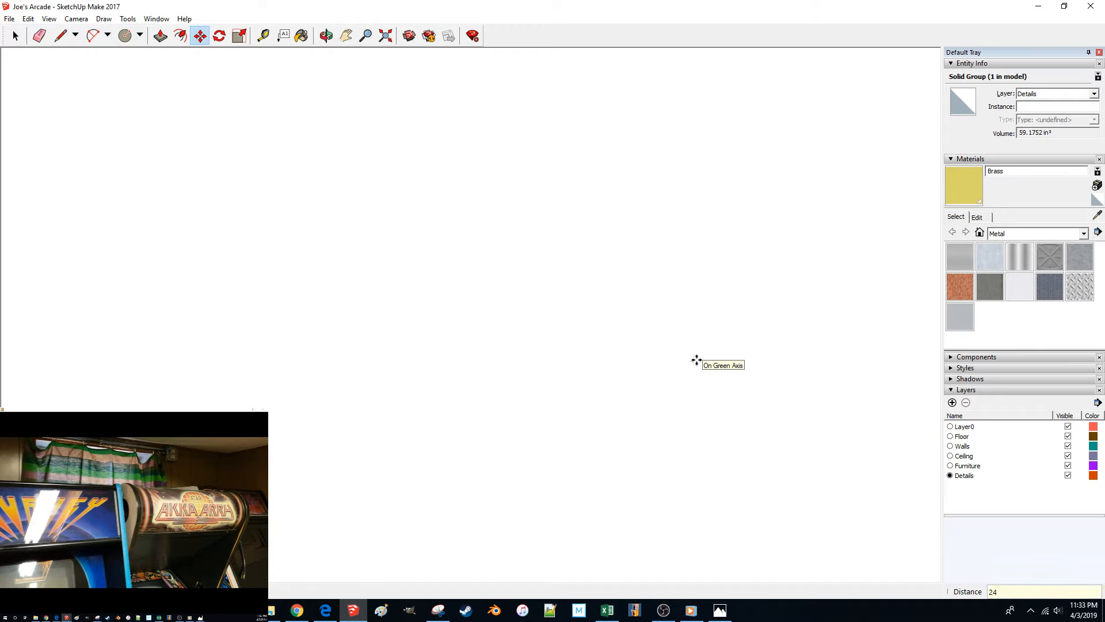
scroll(696, 360, "down", 10)
key("space")
left_click(683, 362)
Step: Draw the diagonal miter profile face at the next corner, where the two ceiling trims overlap
middle_click_drag(679, 364, 475, 298)
scroll(575, 361, "down", 5)
scroll(475, 298, "up", 10)
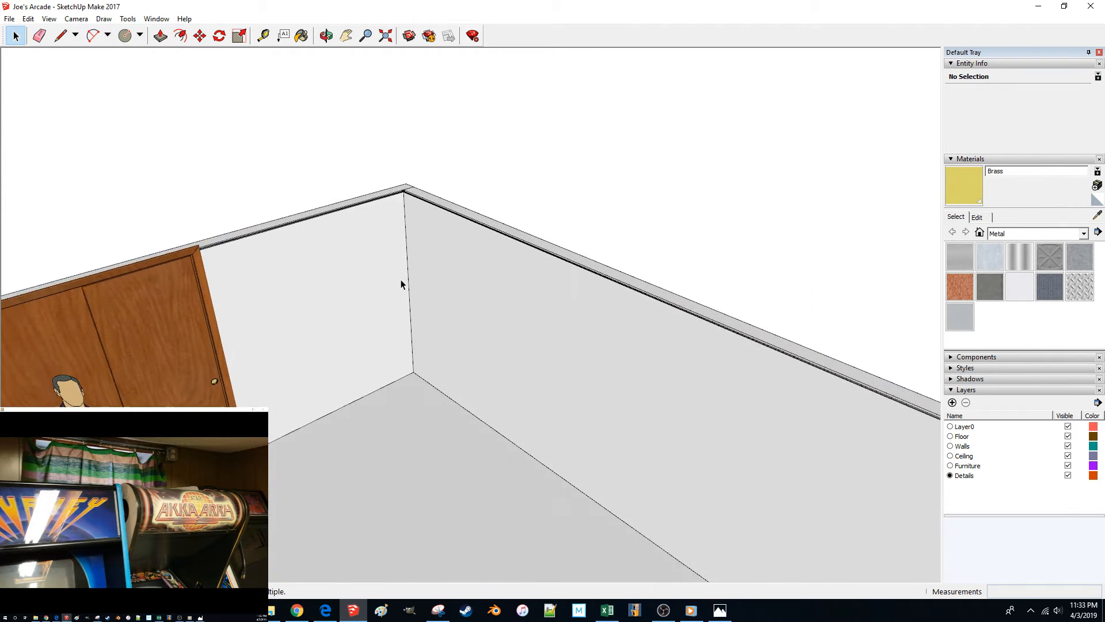
scroll(501, 417, "up", 2)
key("l")
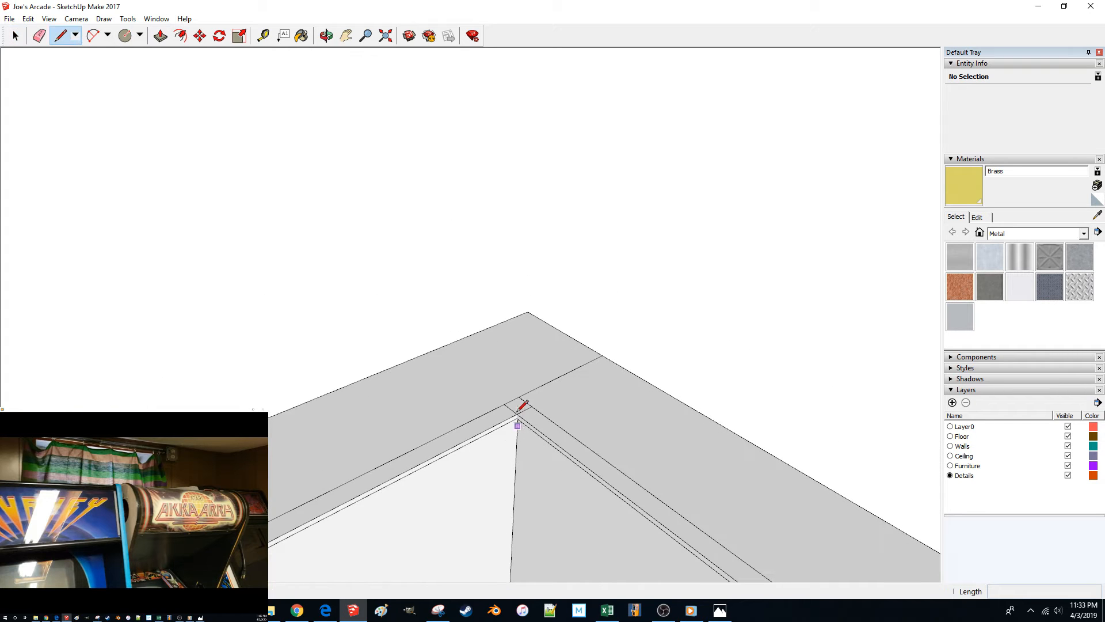
left_click(518, 396)
mouse_move(521, 408)
middle_mouse_down()
mouse_move(516, 395)
mouse_move(473, 526)
mouse_move(494, 389)
middle_mouse_up()
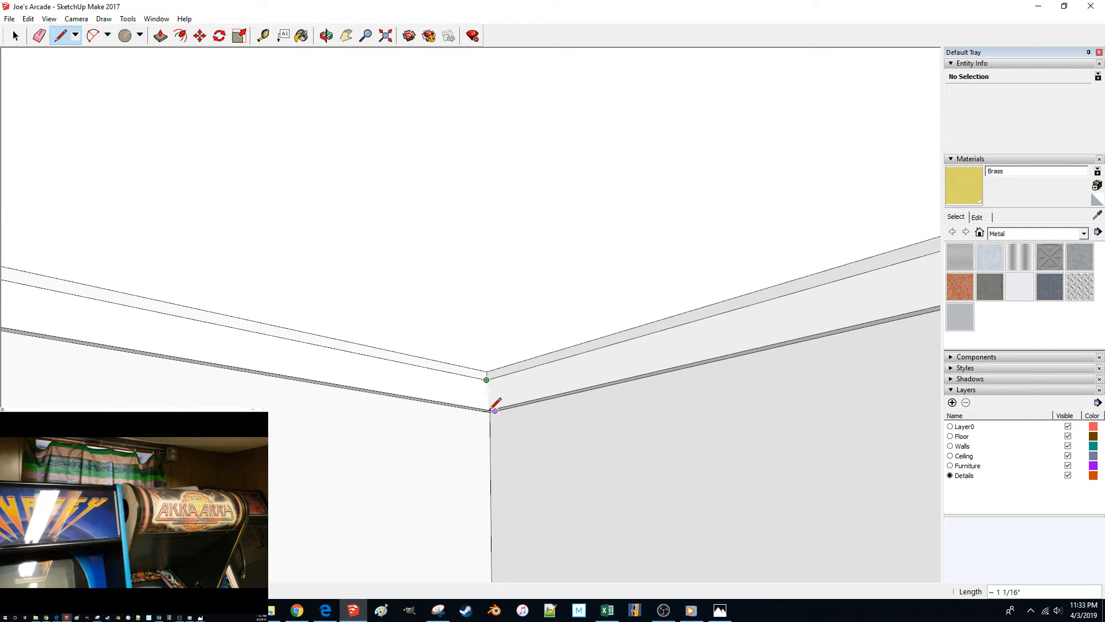
mouse_move(491, 407)
middle_mouse_down()
mouse_move(513, 441)
mouse_move(553, 409)
mouse_move(554, 388)
mouse_move(526, 393)
mouse_move(546, 358)
mouse_move(586, 361)
mouse_move(588, 420)
mouse_move(558, 526)
mouse_move(531, 447)
middle_mouse_up()
Step: Copy this corner's miter profile 24 inches along the red axis and move the original outward along the green axis
key("space")
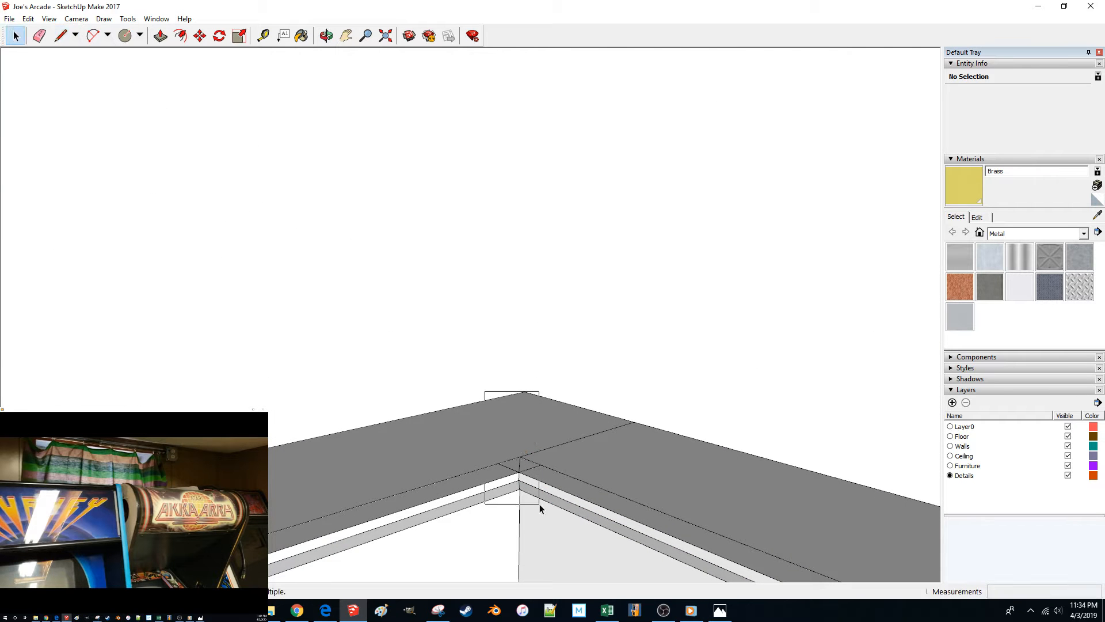
key("m")
left_click(520, 456)
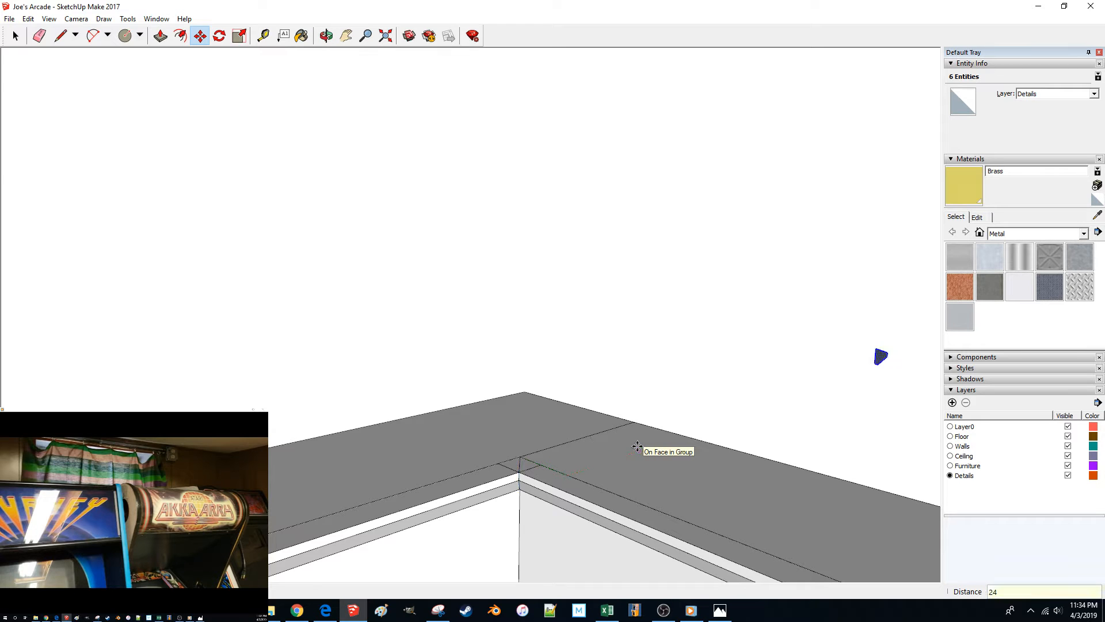
key("space")
key("m")
left_click(658, 474)
key("space")
Step: Move the long wall's trim group 24 inches along the red axis onto its miter face
middle_click_drag(641, 466, 448, 368)
left_click(442, 400)
key("m")
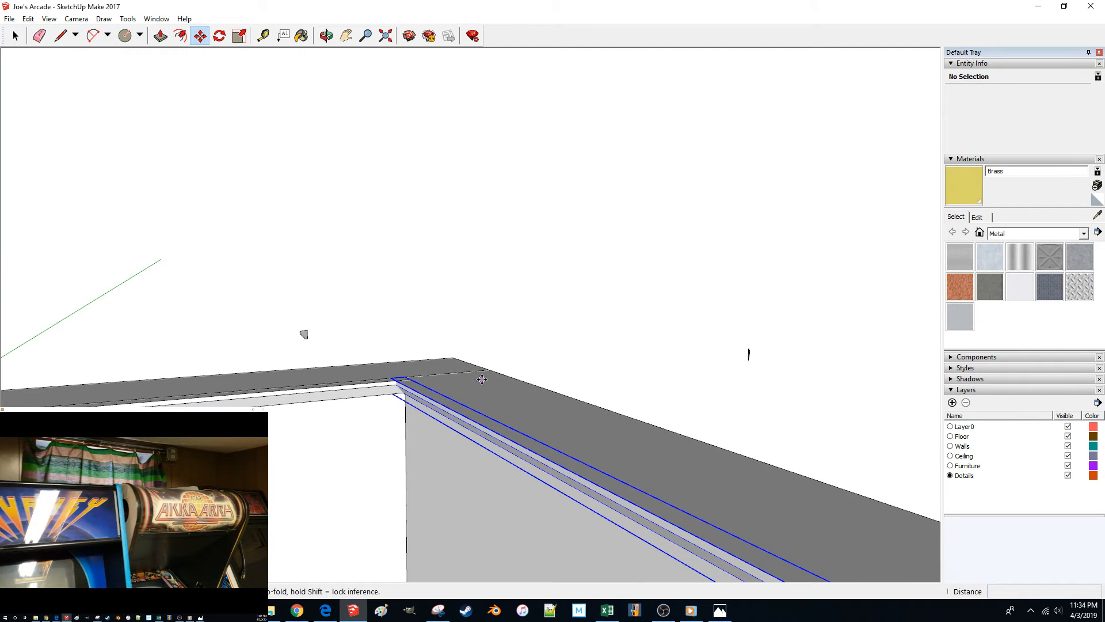
left_click(484, 382)
type("2")
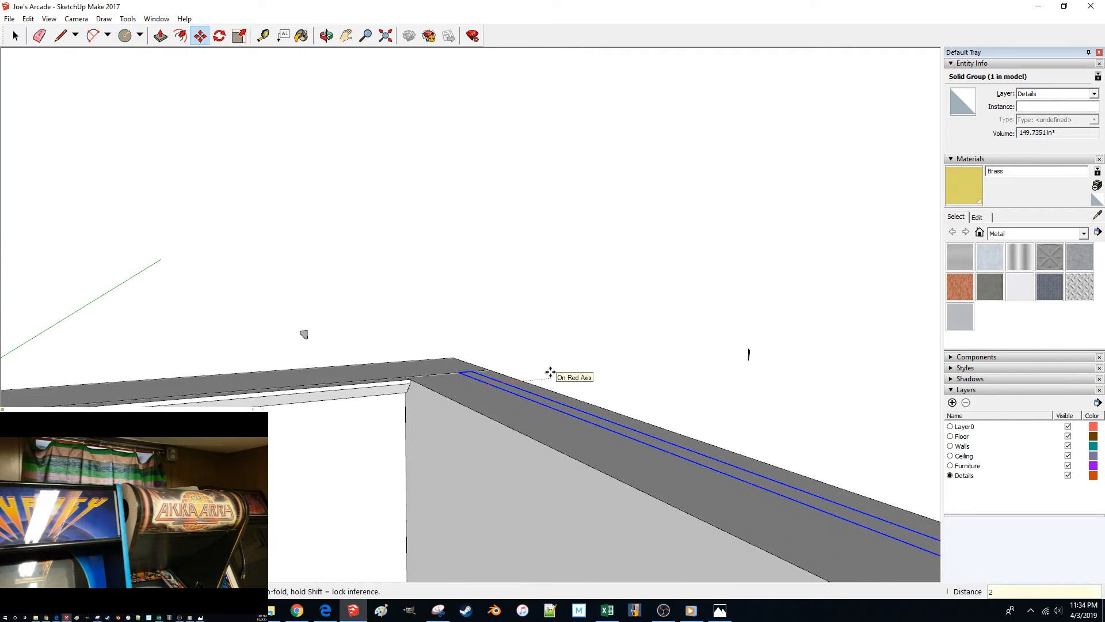
type("4")
key("Return")
Step: Move the short wall's trim group 24 inches along the green axis onto the other miter face
key("space")
left_click(312, 398)
key("m")
left_click(519, 416)
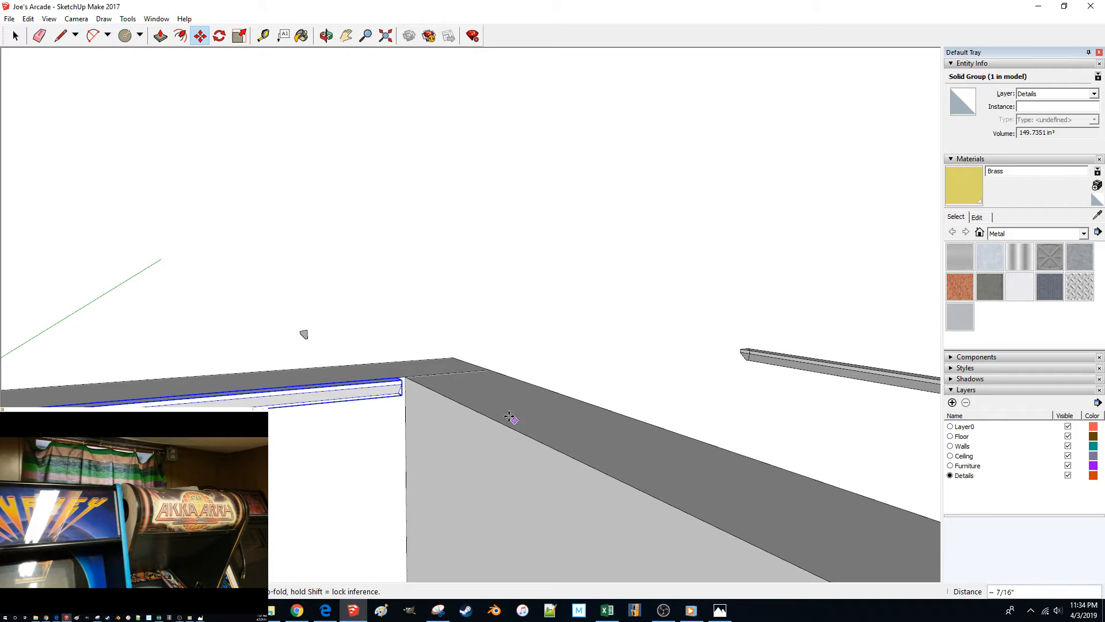
type("24")
key("Return")
key("space")
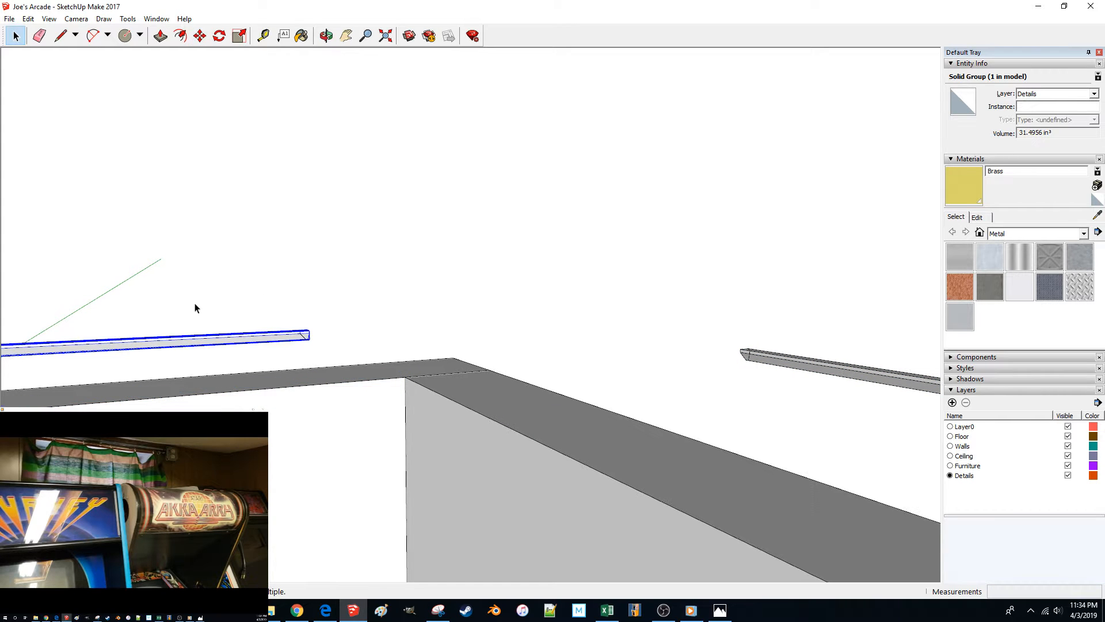
Step: Explode both offset trim groups and delete the short trim's waste end beyond its miter face
left_click(792, 365, "ctrl")
right_click(792, 365)
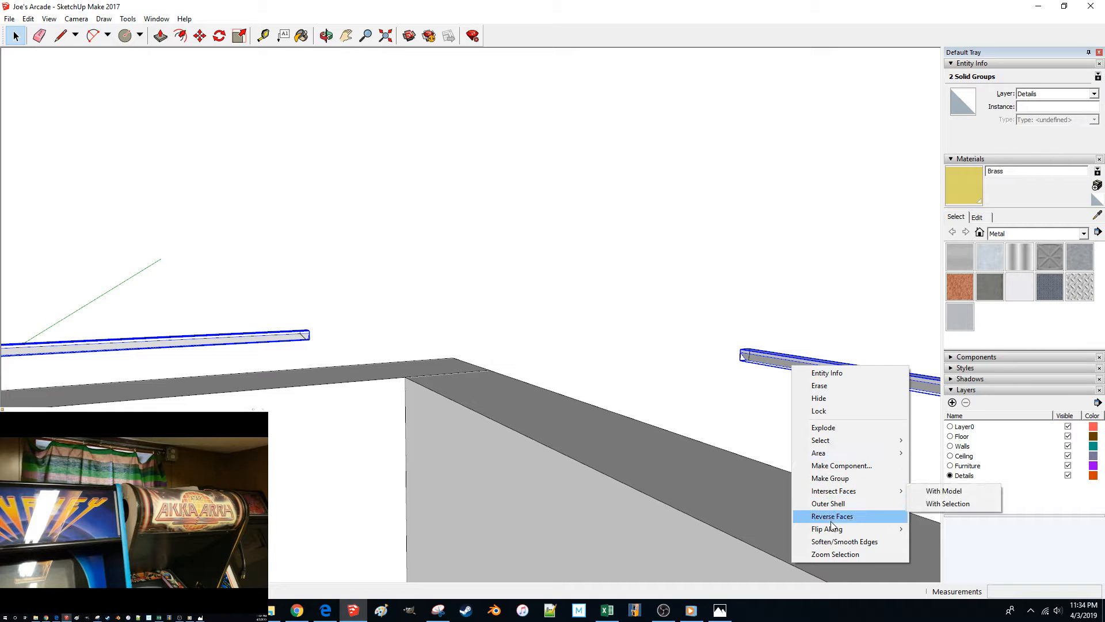
left_click(820, 430)
left_click(598, 317)
middle_click_drag(346, 299, 415, 416)
scroll(535, 469, "up", 4)
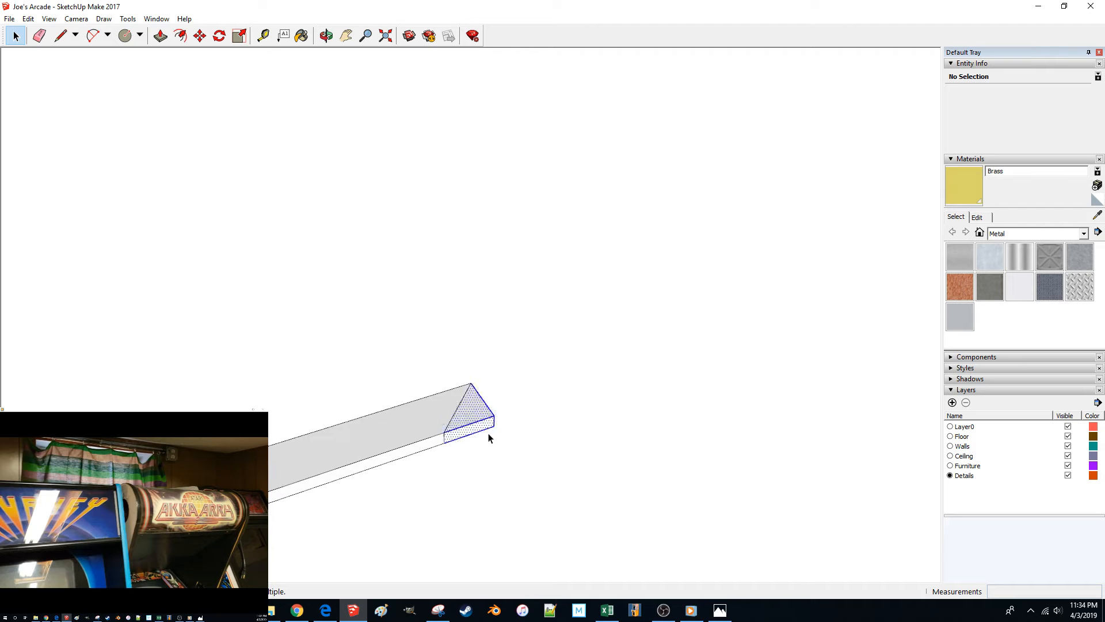
scroll(475, 440, "down", 5)
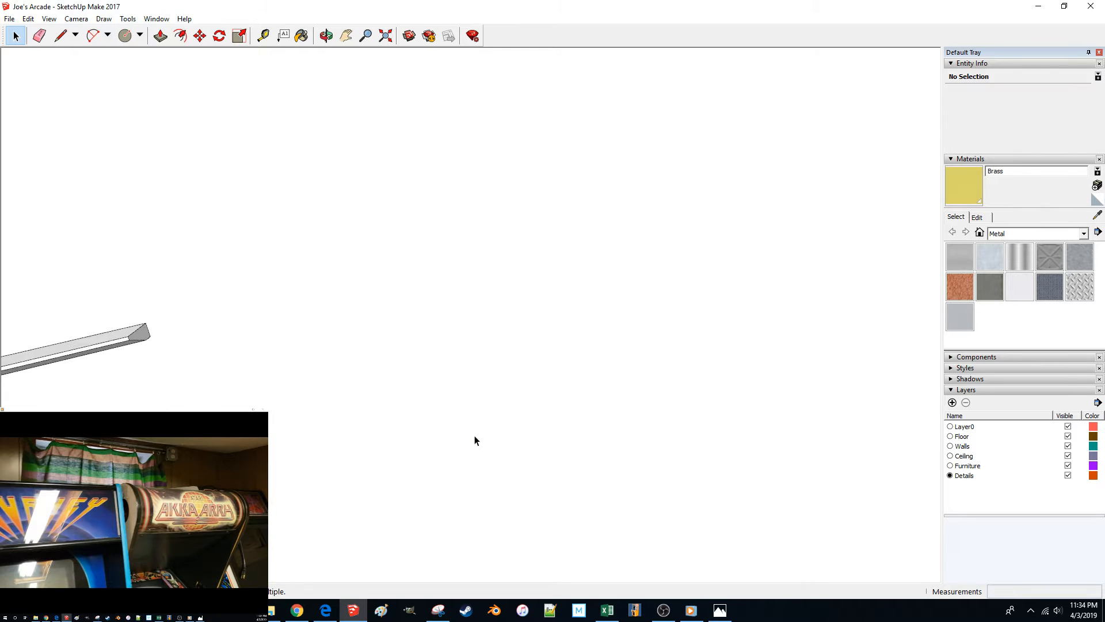
Step: Group the mitered short trim and move it back 24 inches along the green axis to its wall
left_click(92, 349)
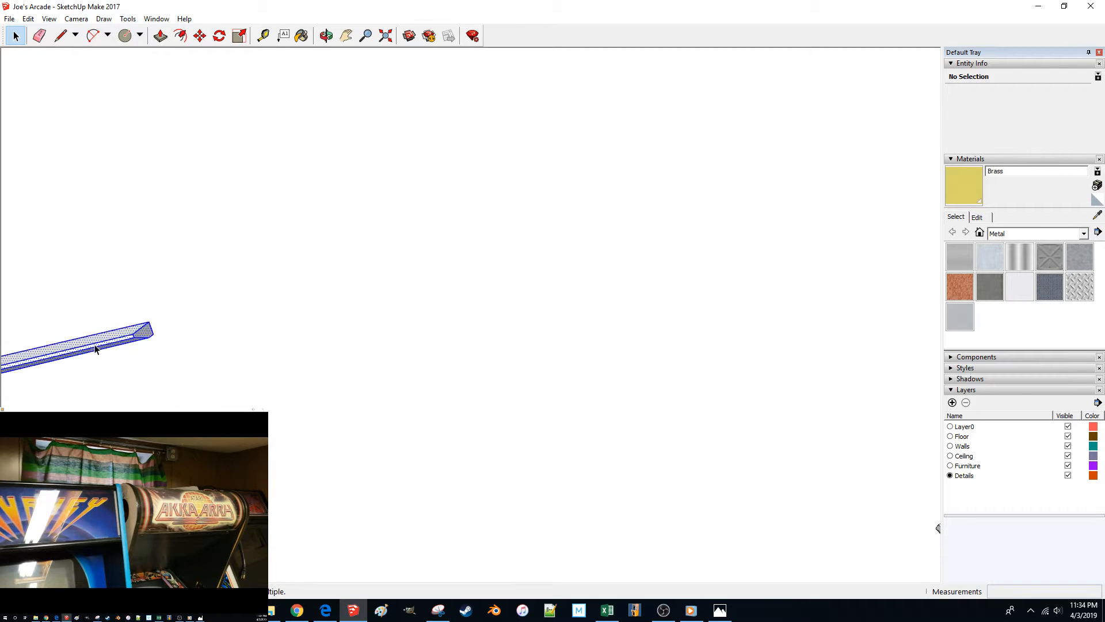
key("m")
left_click(189, 340)
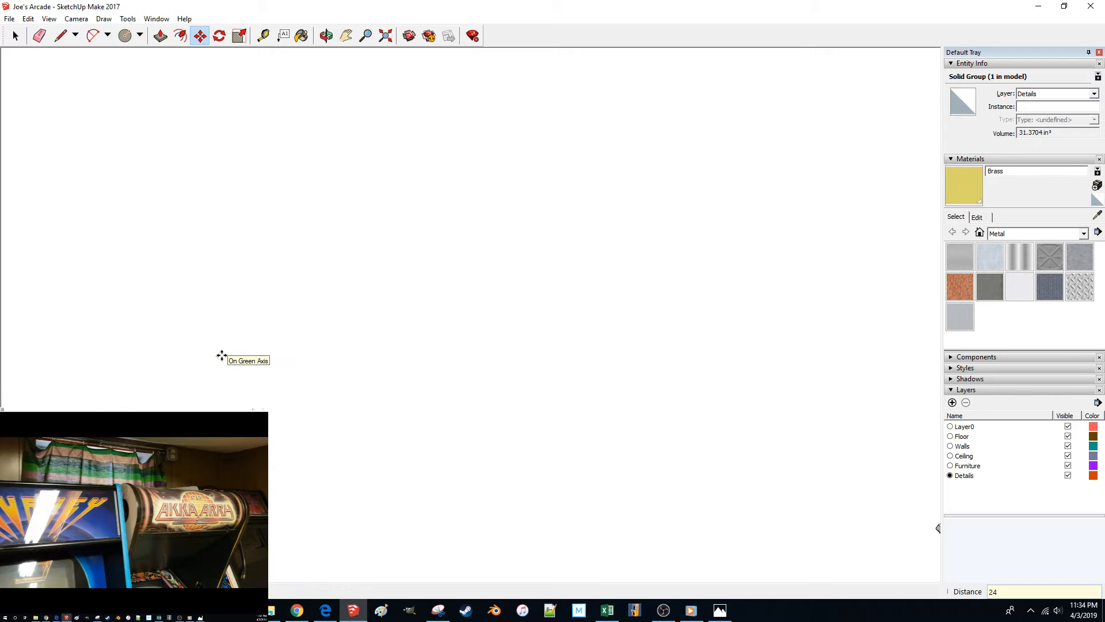
key("Return")
key("space")
Step: Delete the waste end of the exploded long trim beyond its miter face
middle_click_drag(541, 391, 603, 399)
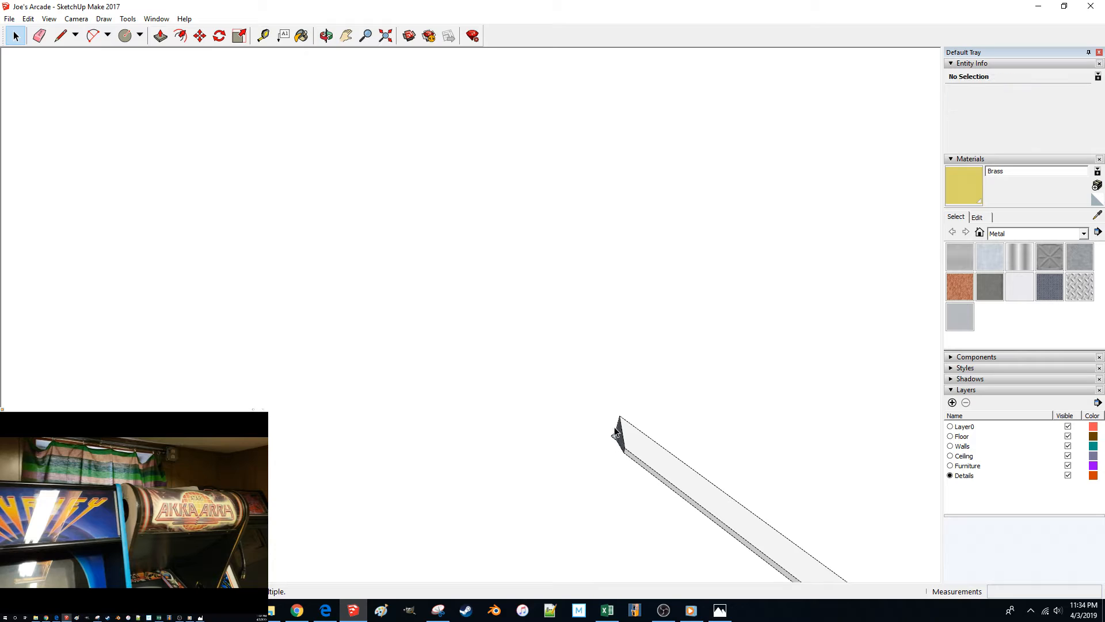
scroll(607, 455, "down", 3)
middle_click_drag(607, 455, 582, 394)
scroll(582, 394, "up", 8)
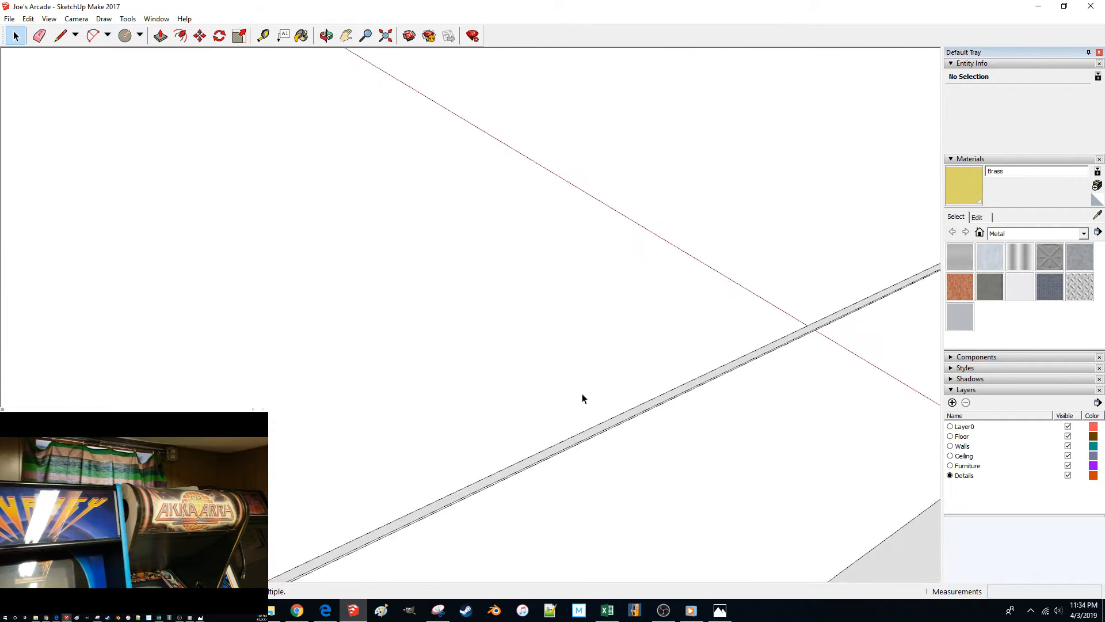
scroll(582, 398, "down", 5)
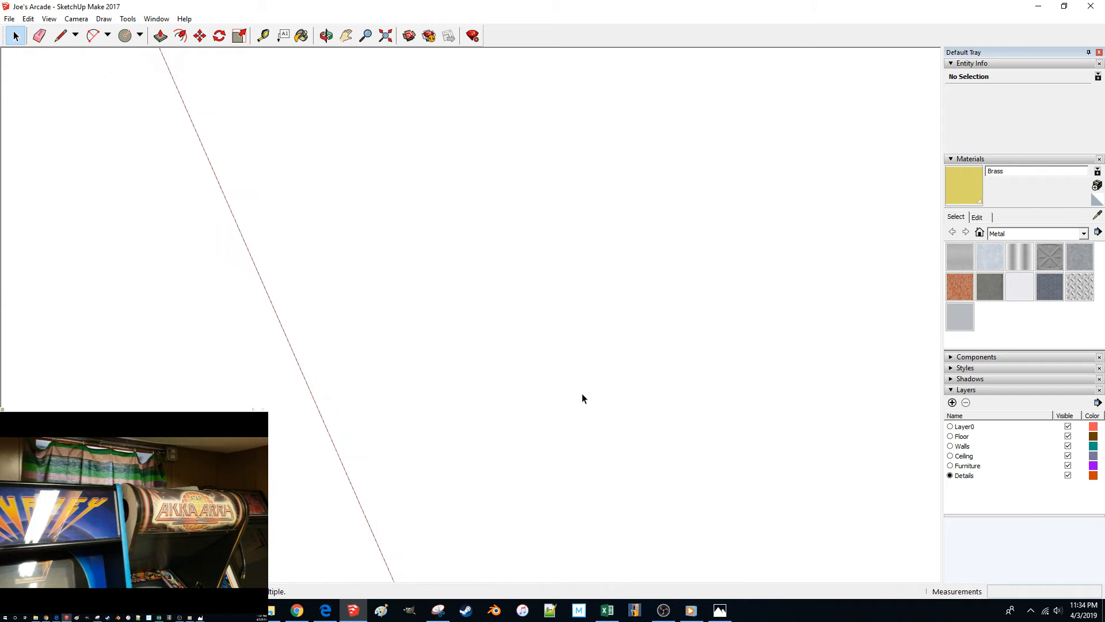
scroll(582, 426, "up", 3)
middle_click_drag(592, 471, 505, 281)
scroll(536, 452, "down", 3)
left_click_drag(550, 260, 510, 304)
key("Delete")
Step: Group the mitered long trim, move it back along the red axis to its wall and deselect it
left_click(450, 296)
key("m")
left_click(555, 281)
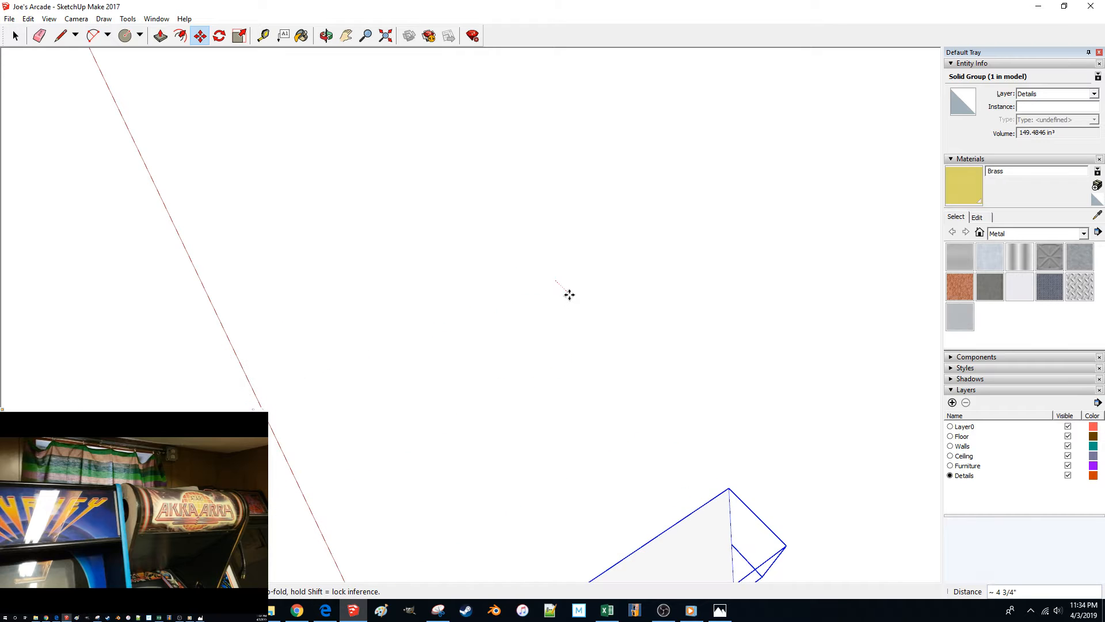
left_click(569, 295)
key("space")
middle_click_drag(570, 299, 320, 467)
left_click(521, 292)
scroll(541, 365, "down", 5)
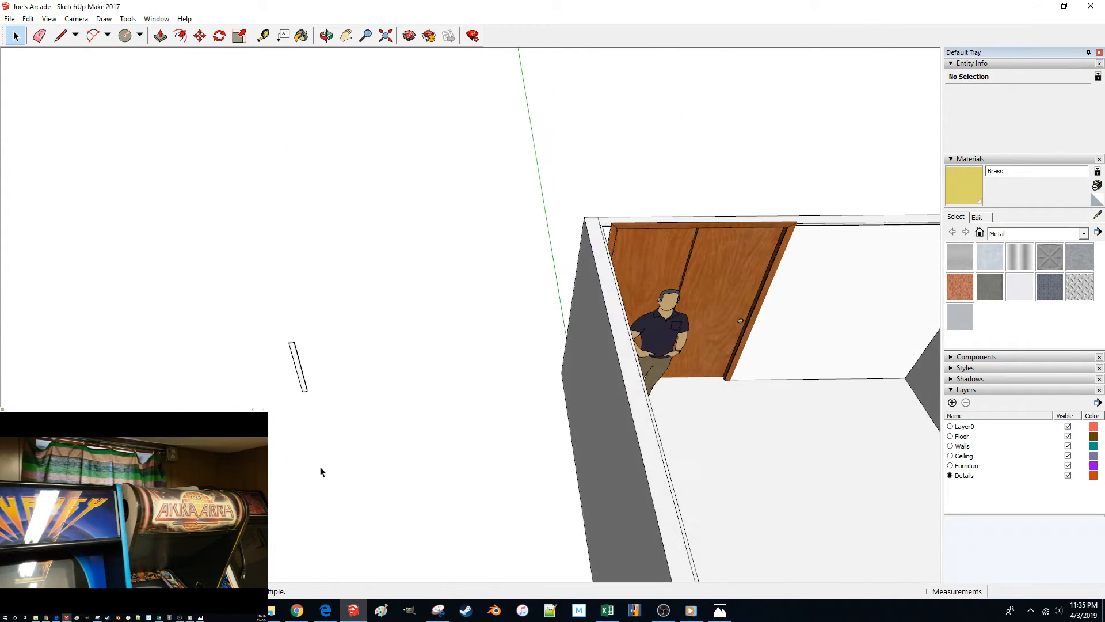
Step: Check the corner trim cross-section and its dimensions on the scanned room measurement sheet
scroll(320, 469, "up", 3)
key("l")
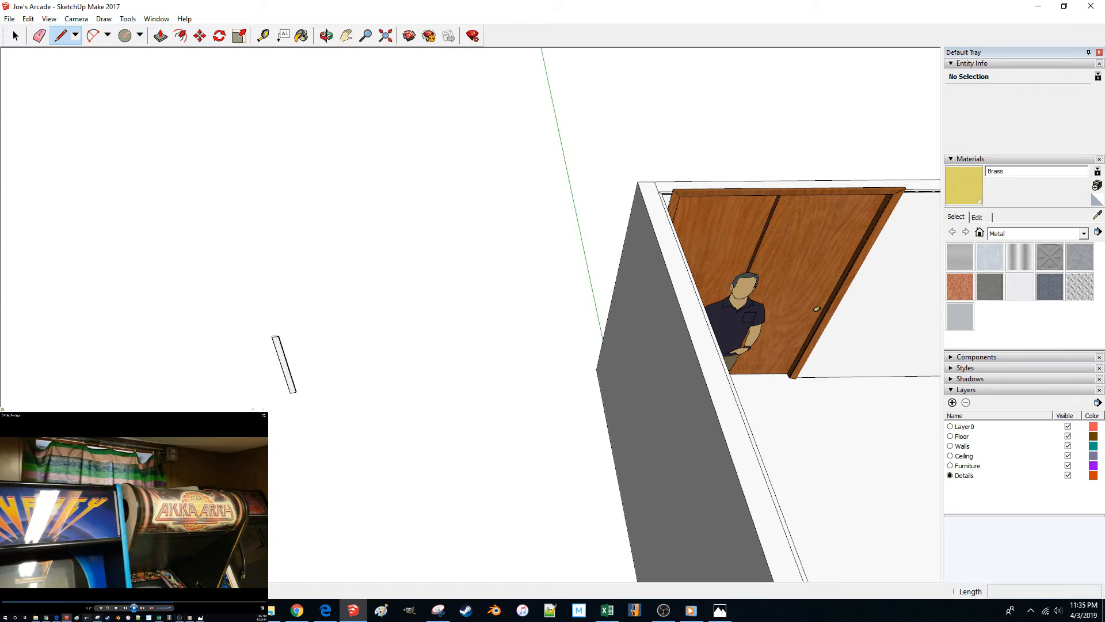
left_click(56, 617)
scroll(200, 573, "down", 2)
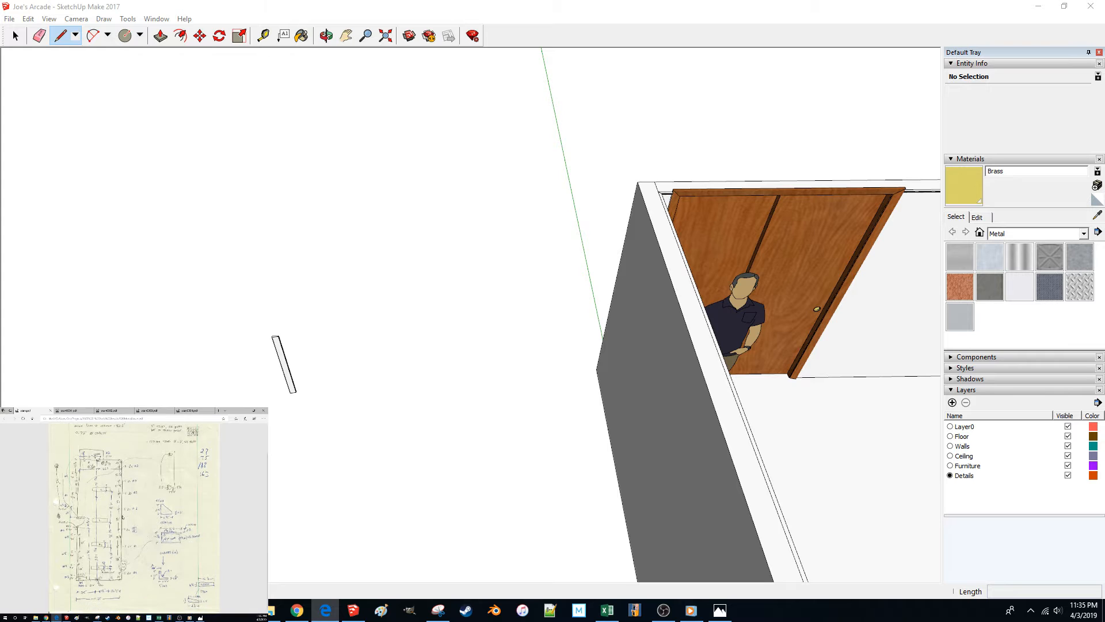
scroll(200, 573, "up", 4, "ctrl")
scroll(201, 573, "up", 4, "ctrl")
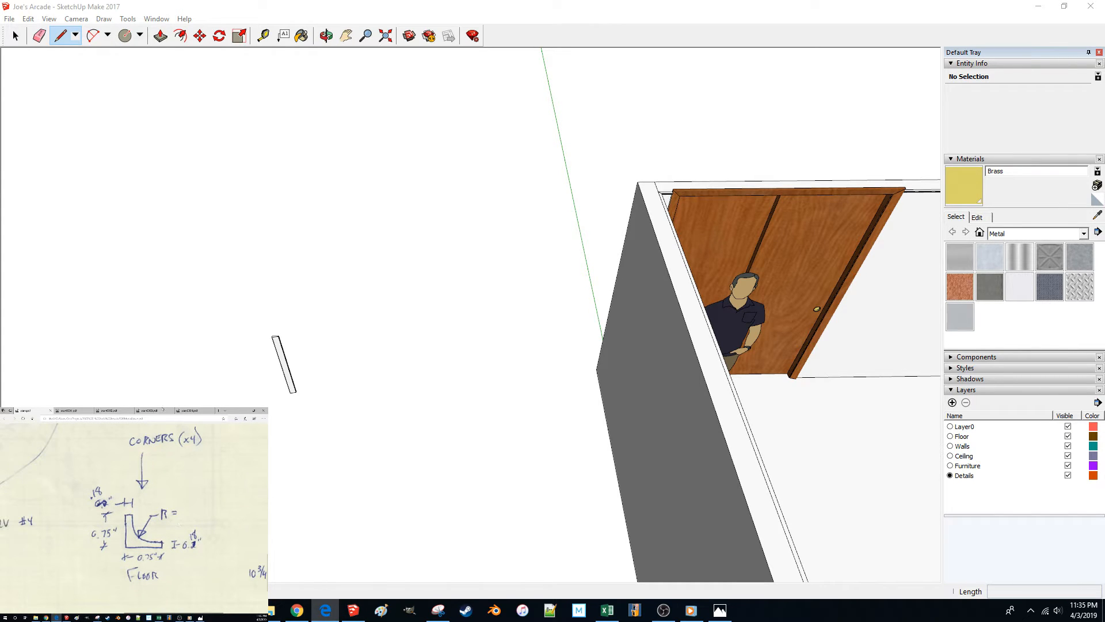
Step: Draw the open corner trim outline beside the room with two 0.75-inch sides and 0.18-inch end lips
left_click(758, 8)
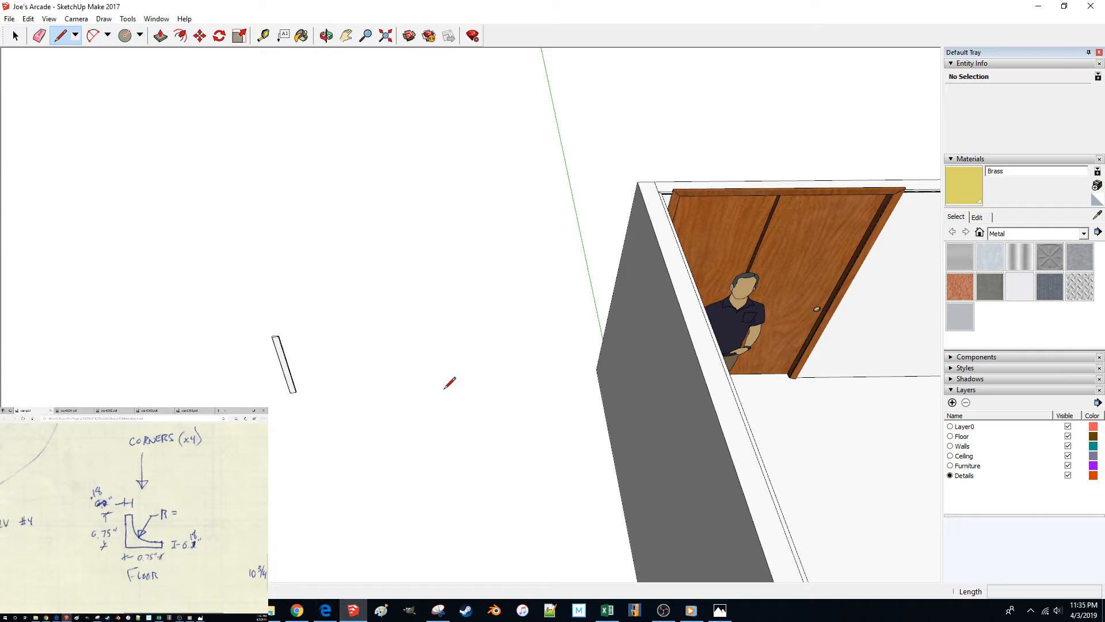
left_click(350, 467)
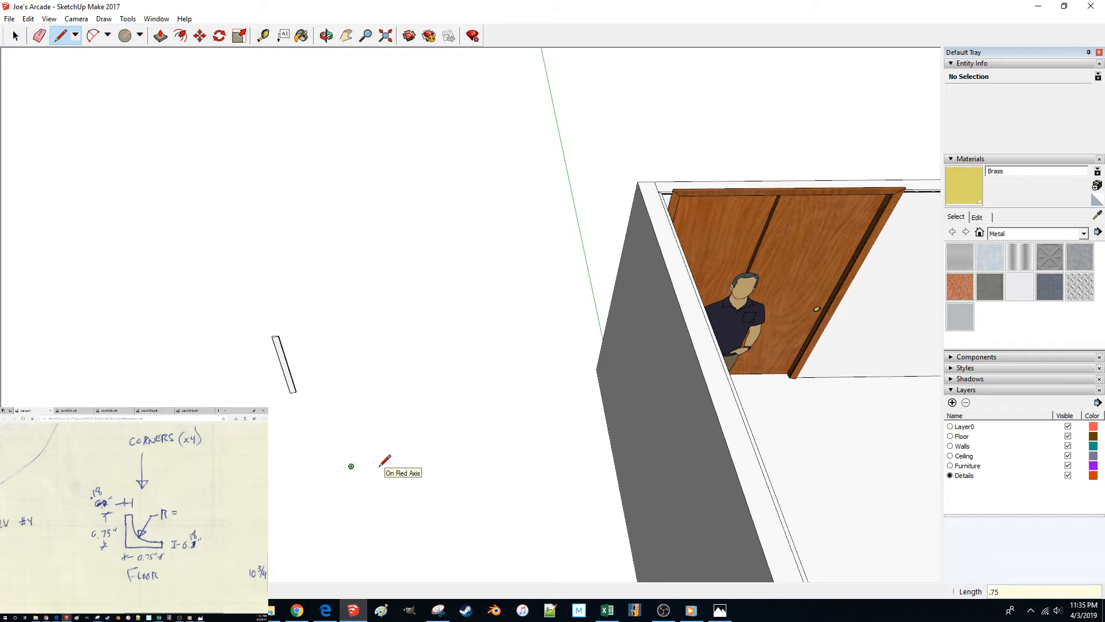
scroll(372, 463, "up", 5)
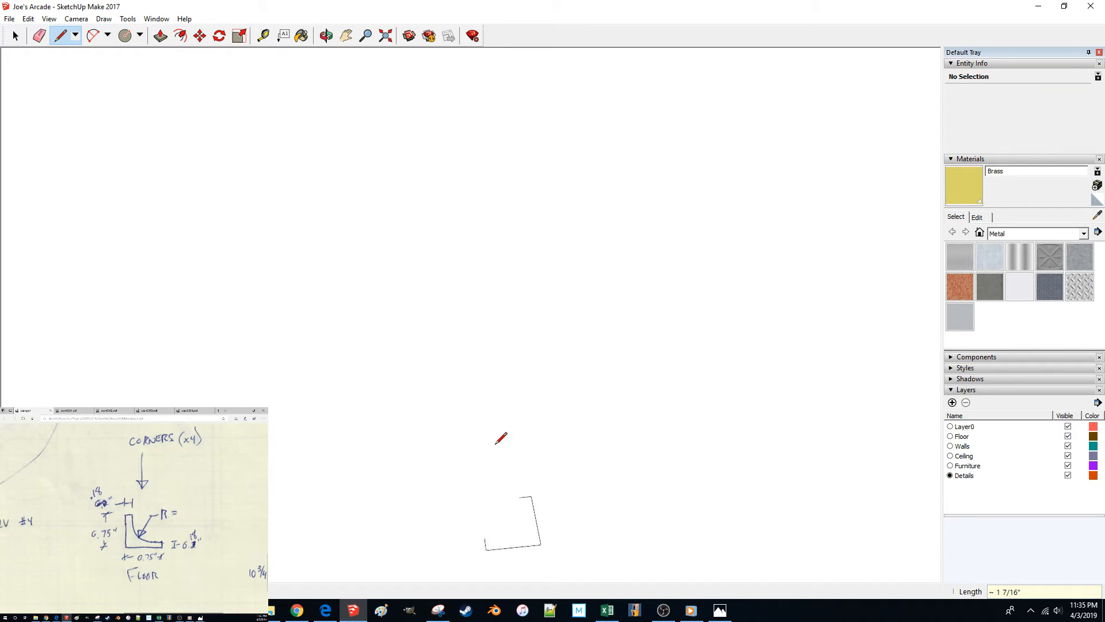
Step: Draw a circle with a 0.57-inch radius beside the open trim outline
key("c")
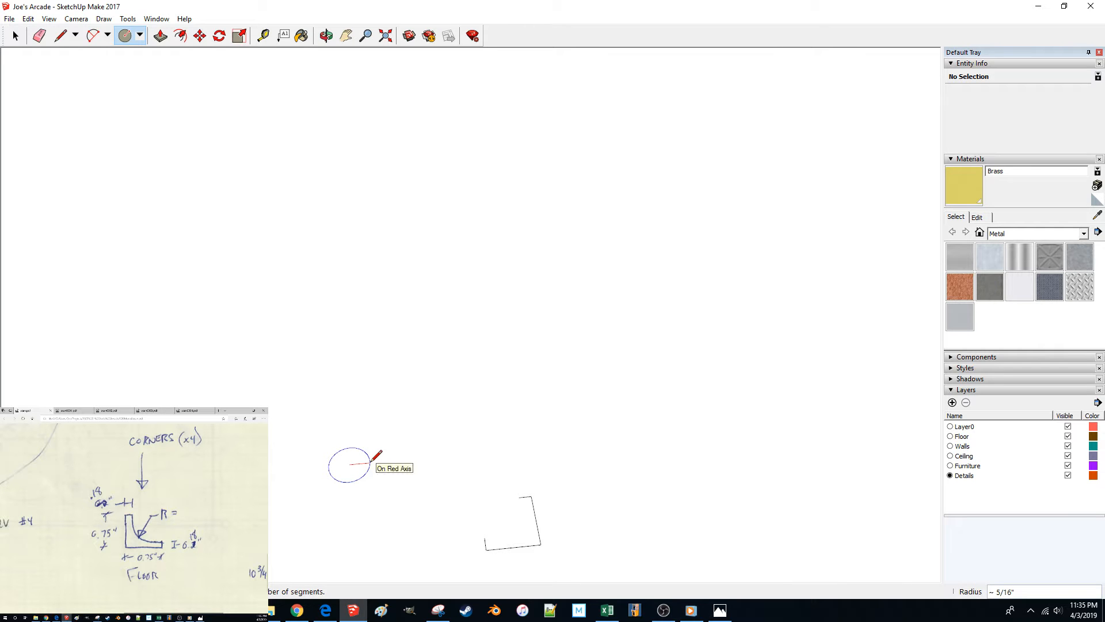
type("7")
key("Return")
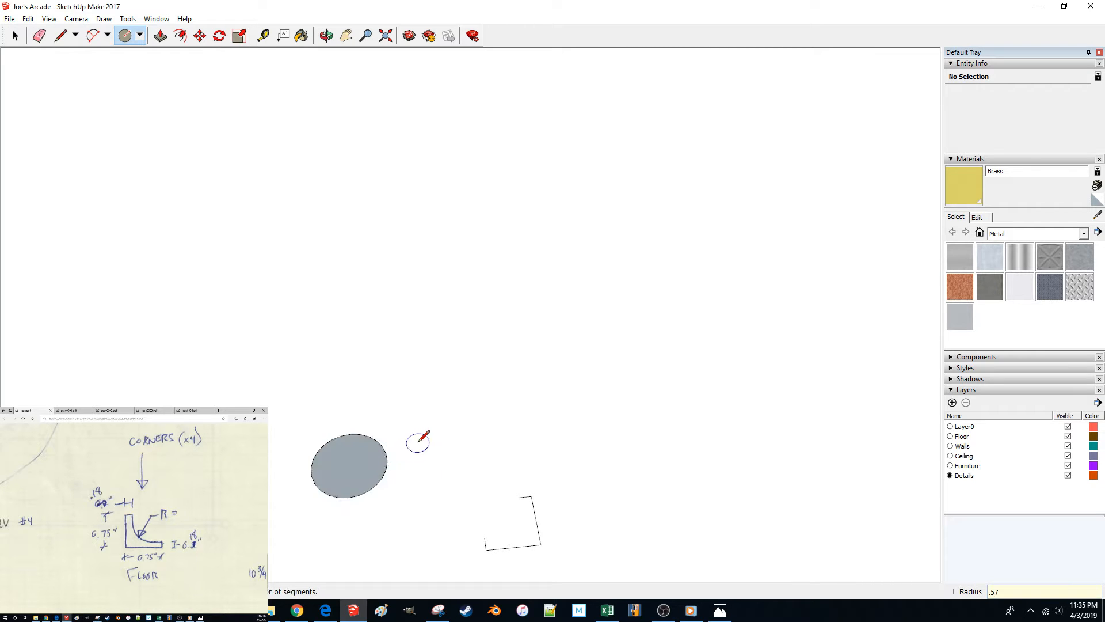
key("space")
middle_click_drag(392, 447, 440, 423)
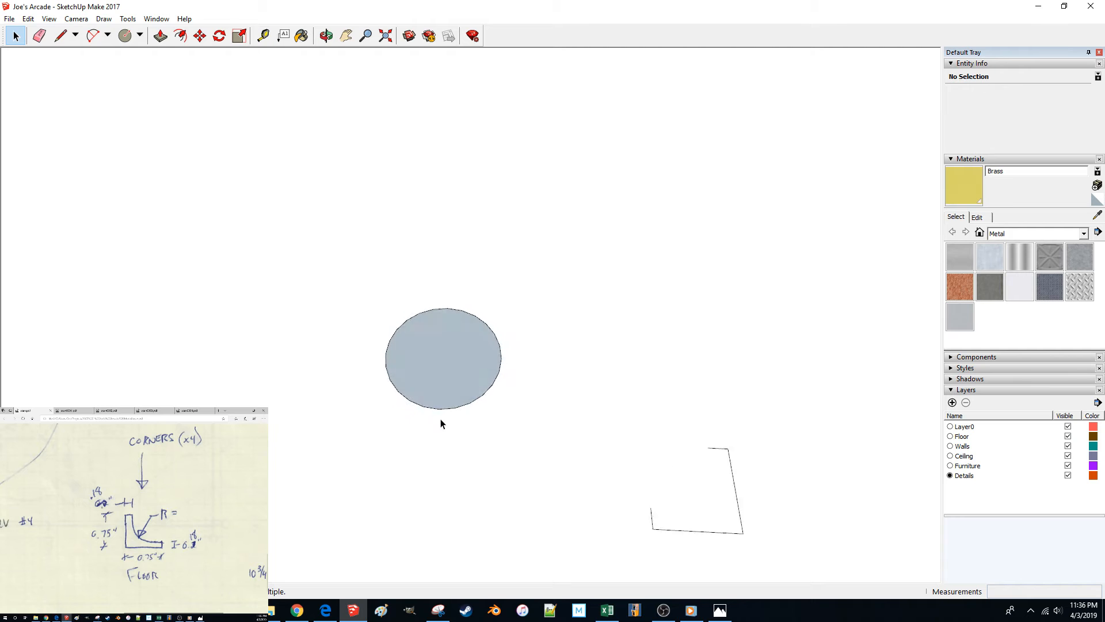
Step: Draw two perpendicular radii in the circle and delete everything except the quarter arc between them
key("l")
left_click(432, 416)
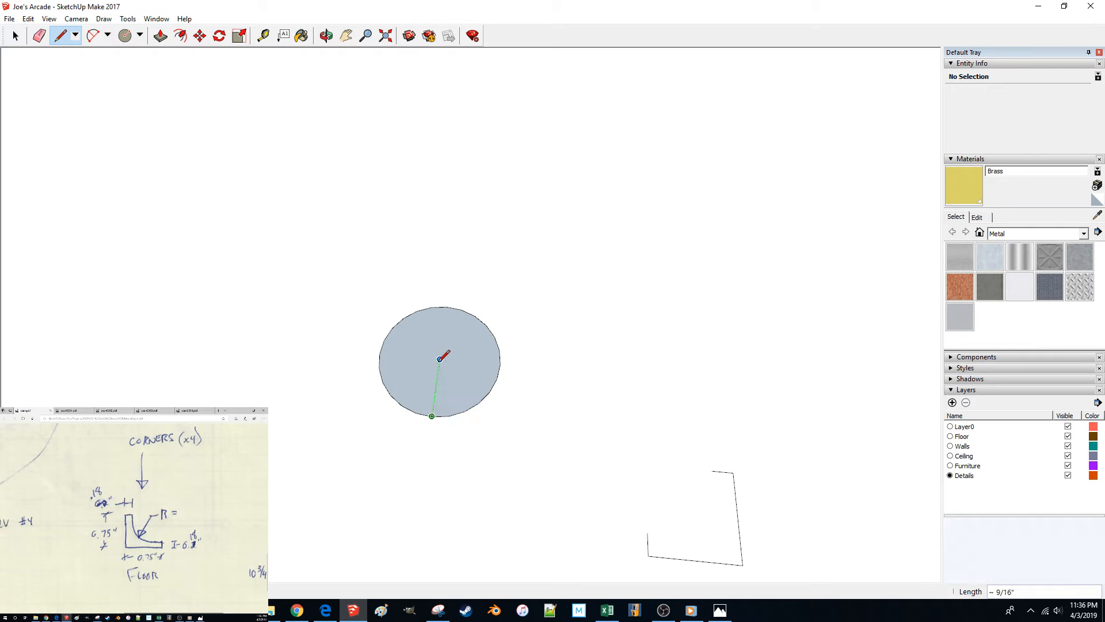
key("space")
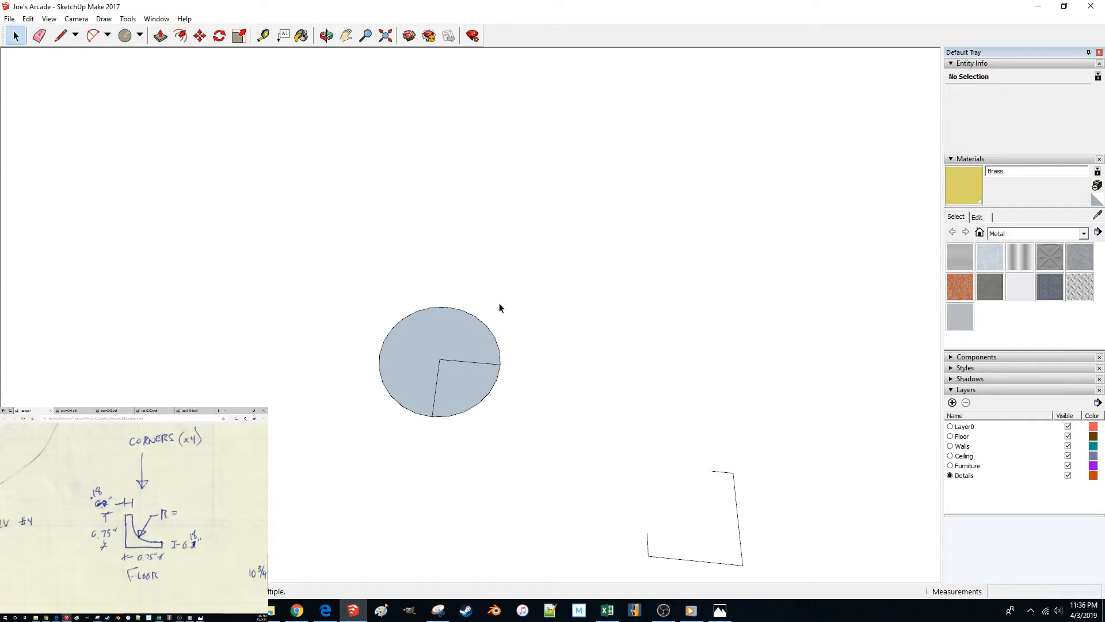
left_click_drag(407, 334, 403, 331)
key("Delete")
left_click_drag(501, 353, 408, 377)
key("Delete")
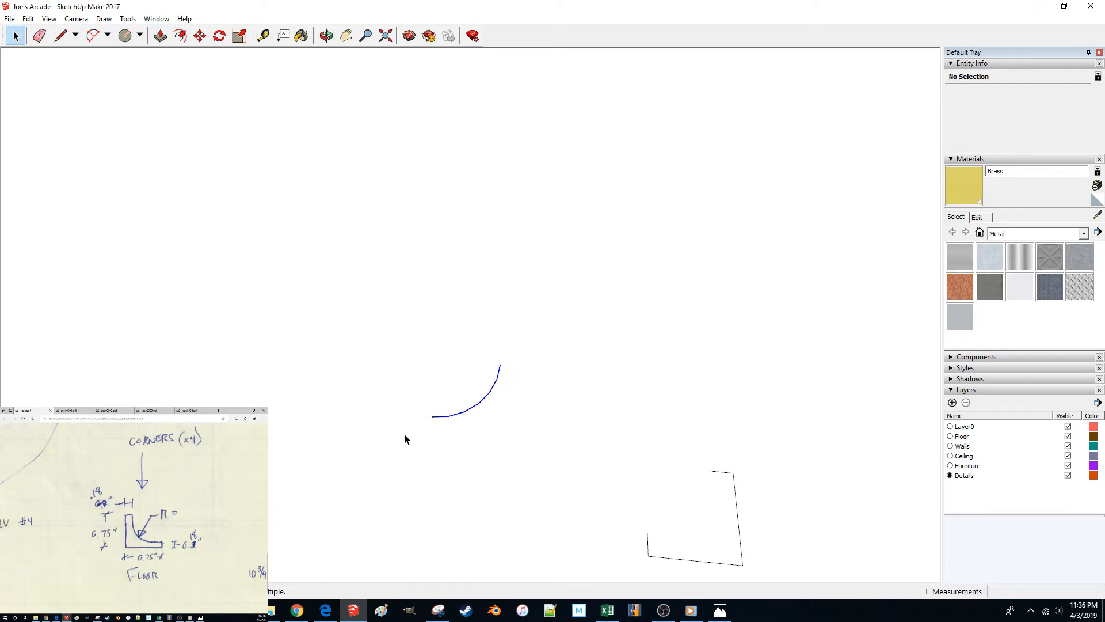
Step: Move the quarter arc onto the lip ends of the trim outline and close the profile with a line
left_click(500, 366)
left_click(712, 472)
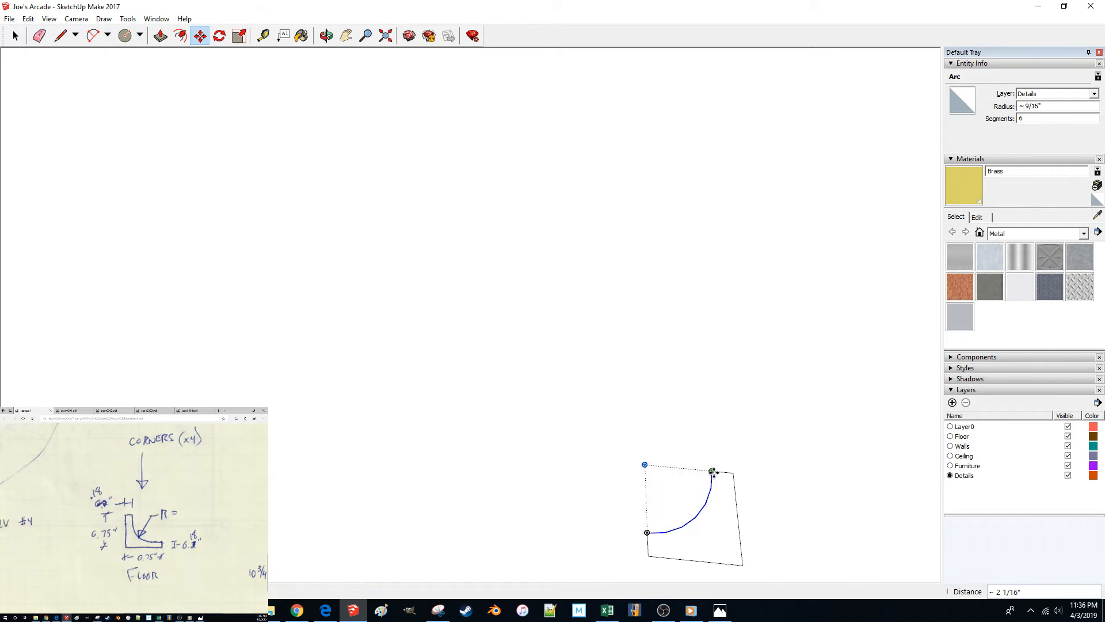
key("space")
key("l")
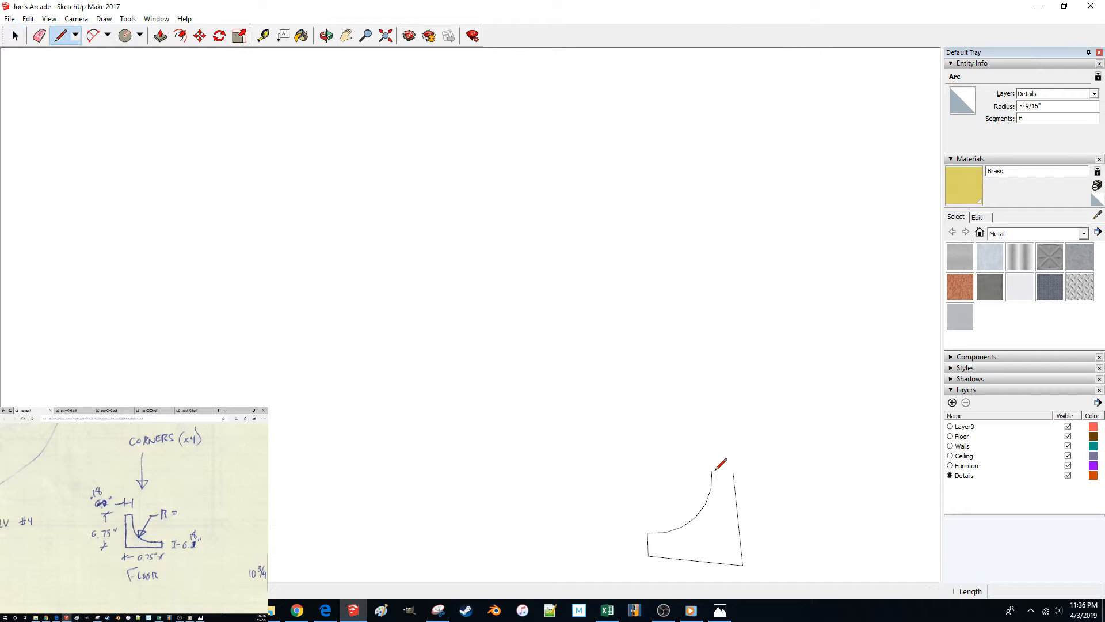
left_click(732, 472)
key("space")
key("shift+z")
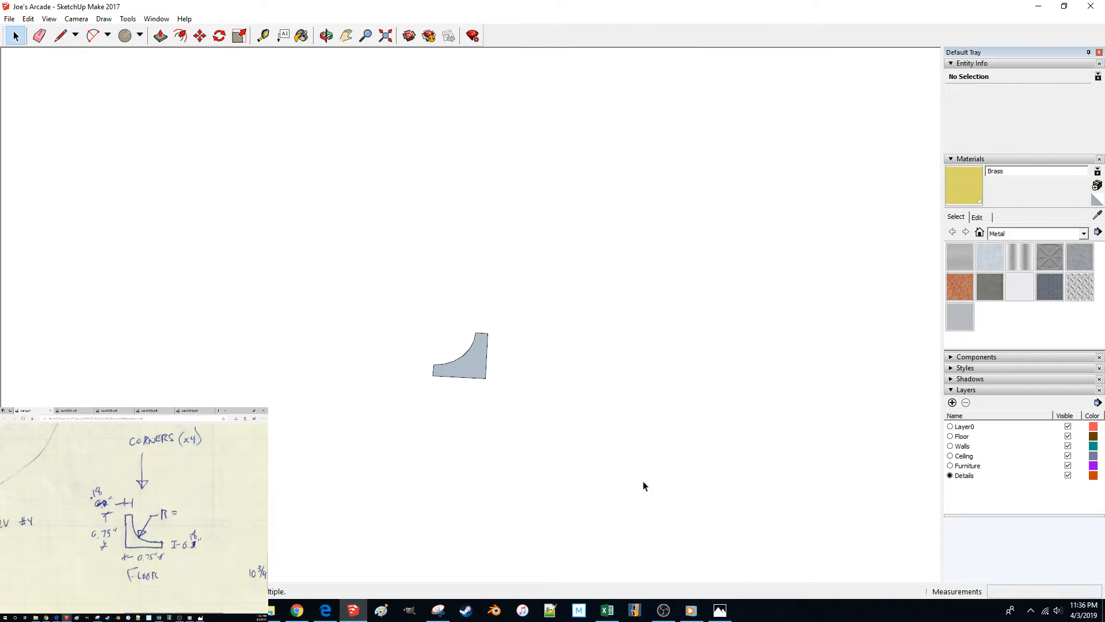
Step: Extrude the closed corner trim profile 12 inches and group the resulting solid
key("p")
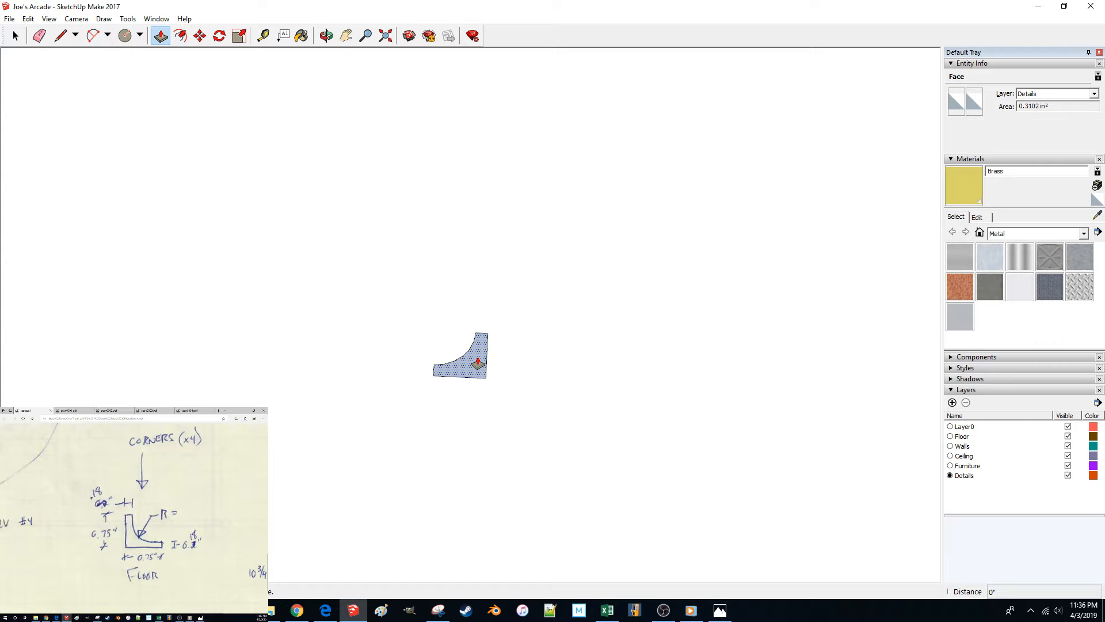
left_click(478, 363)
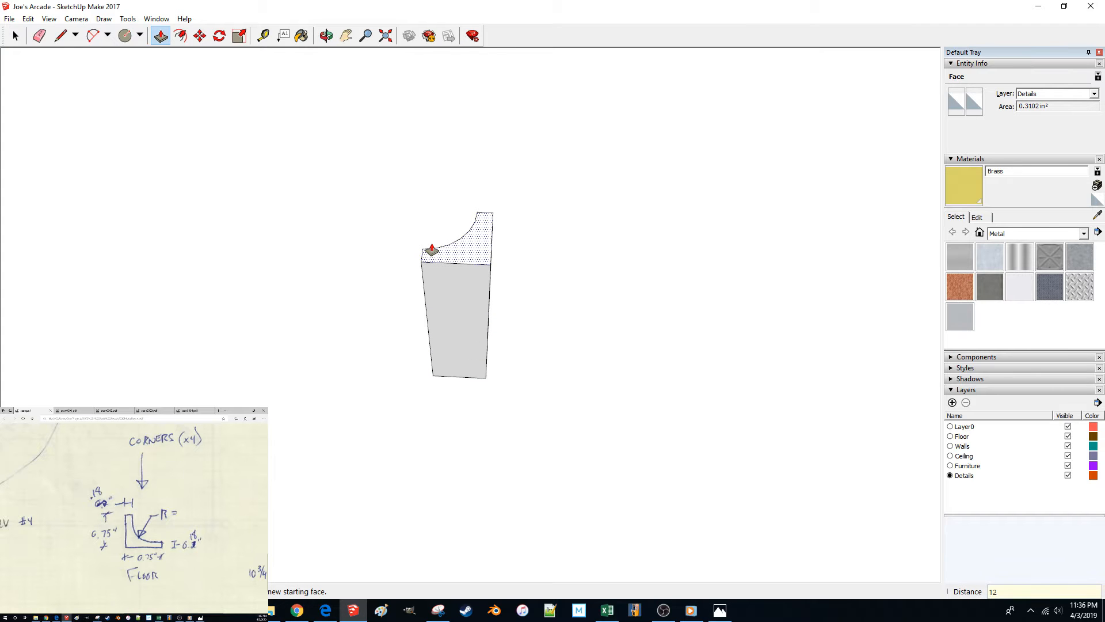
type("12")
key("Return")
key("space")
triple_click(435, 243)
Step: Copy the trim group onto the room floor in front of the door wall
scroll(585, 267, "down", 3)
scroll(471, 355, "down", 2)
key("m")
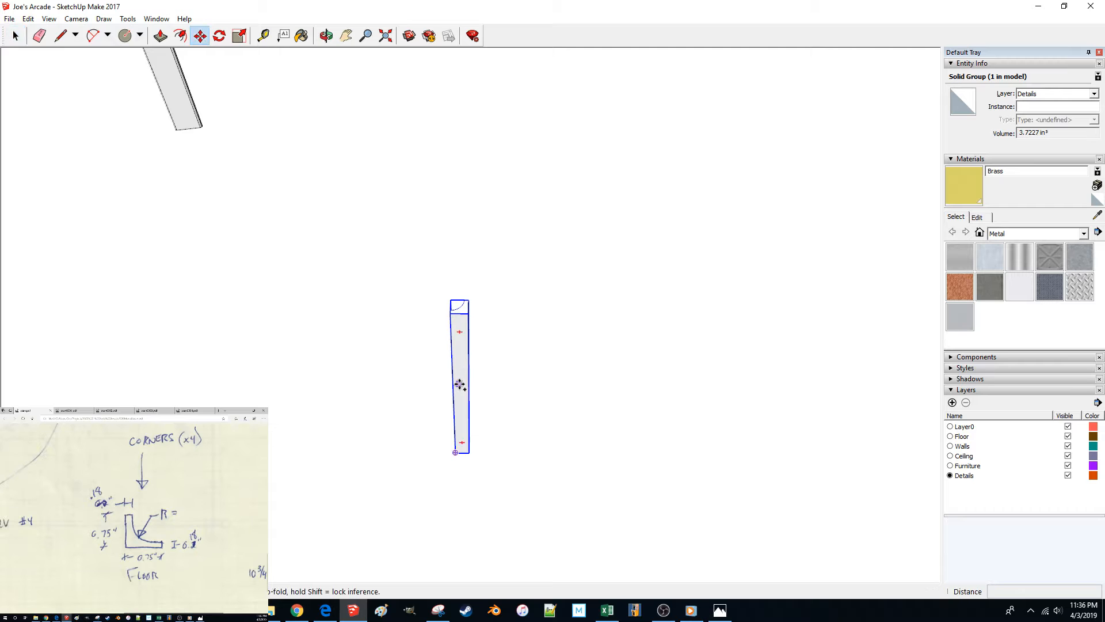
left_click(459, 384)
scroll(443, 357, "down", 5)
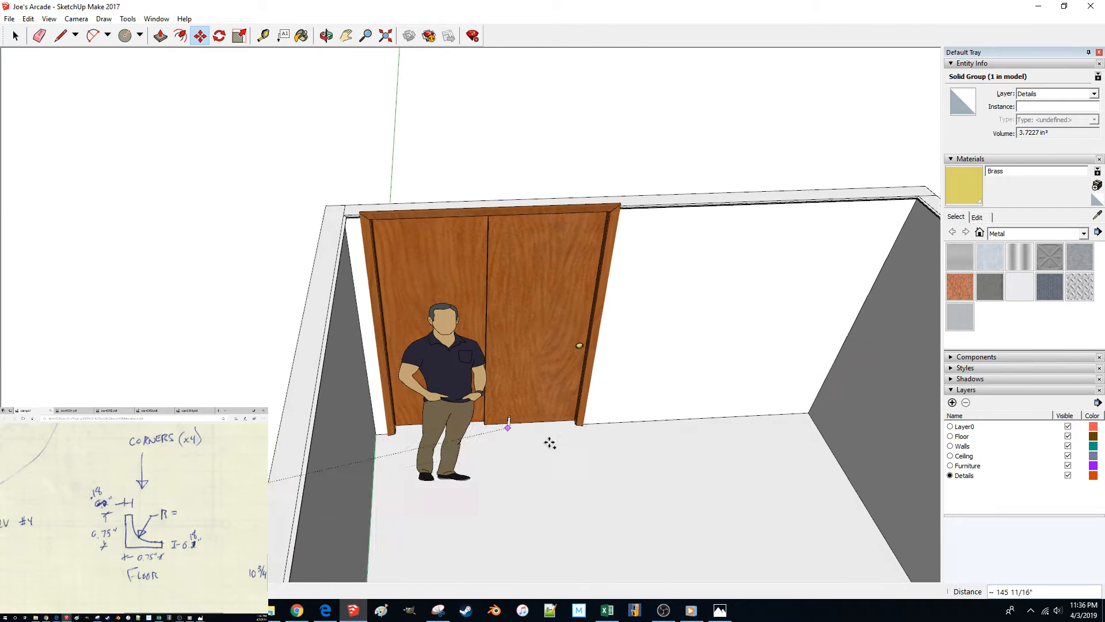
left_click(676, 461)
middle_click_drag(676, 461, 624, 474)
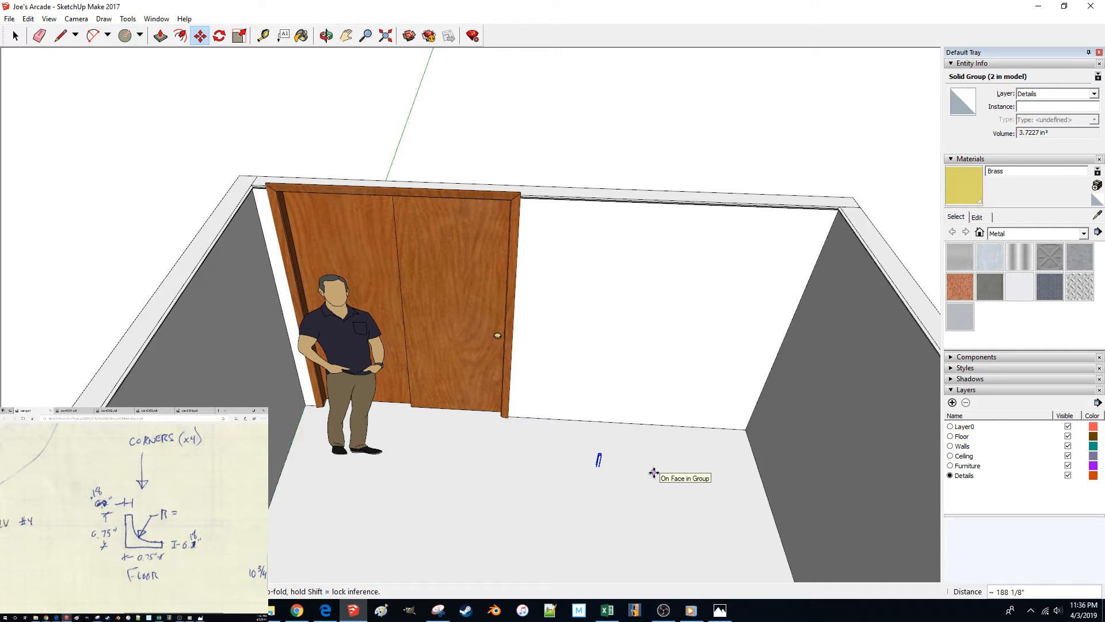
scroll(666, 463, "up", 8)
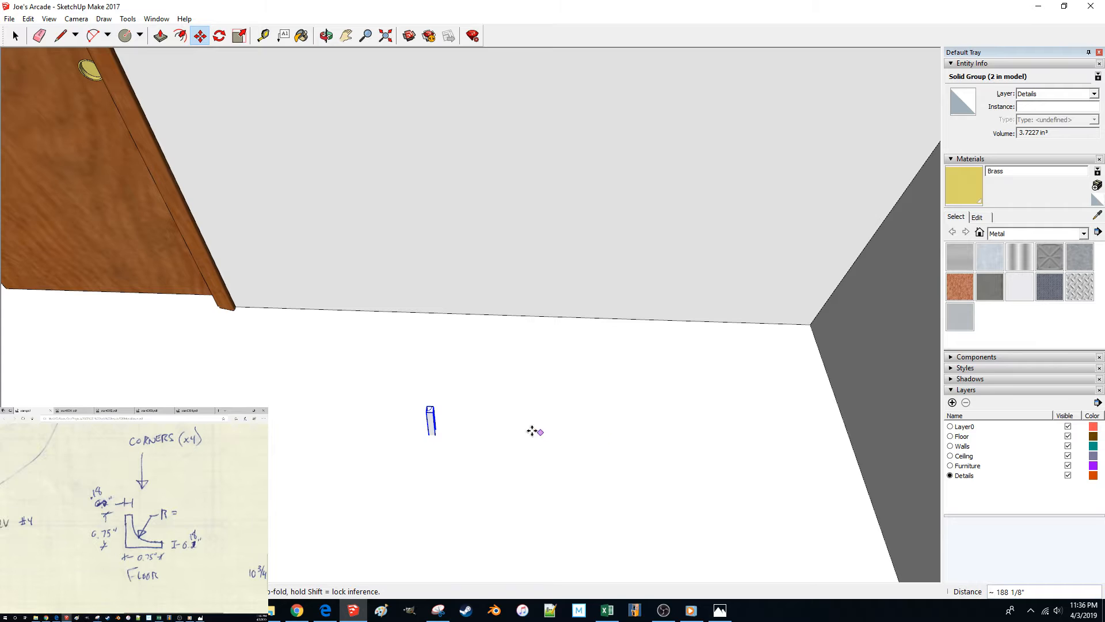
Step: Rotate the copied trim 90 degrees in the floor plane
key("q")
left_click(463, 437)
left_click(524, 439)
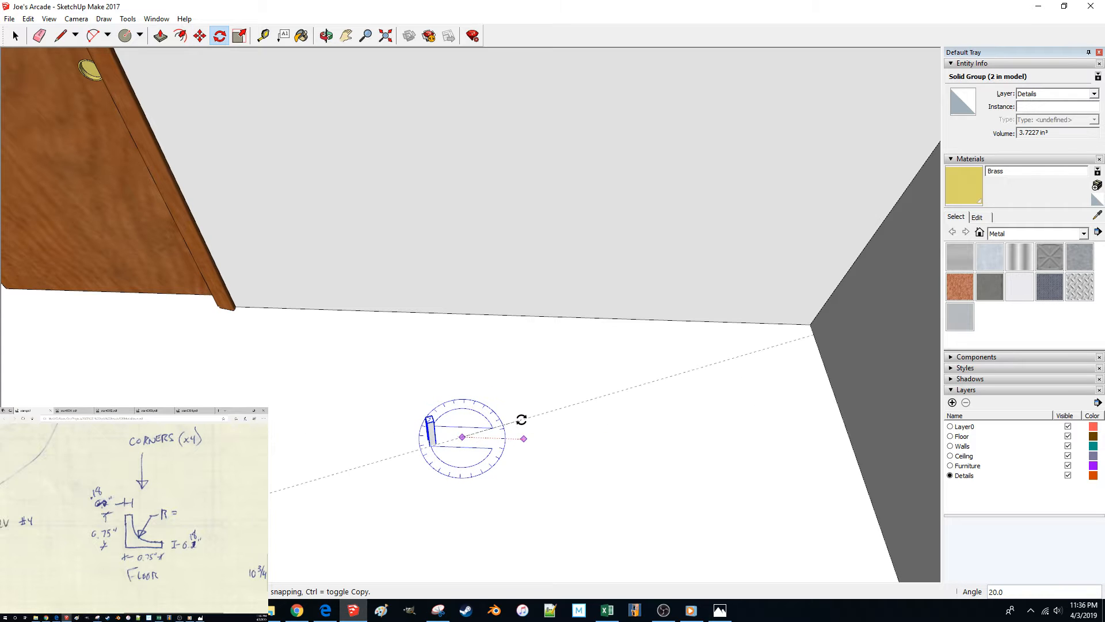
type("90")
key("Return")
key("space")
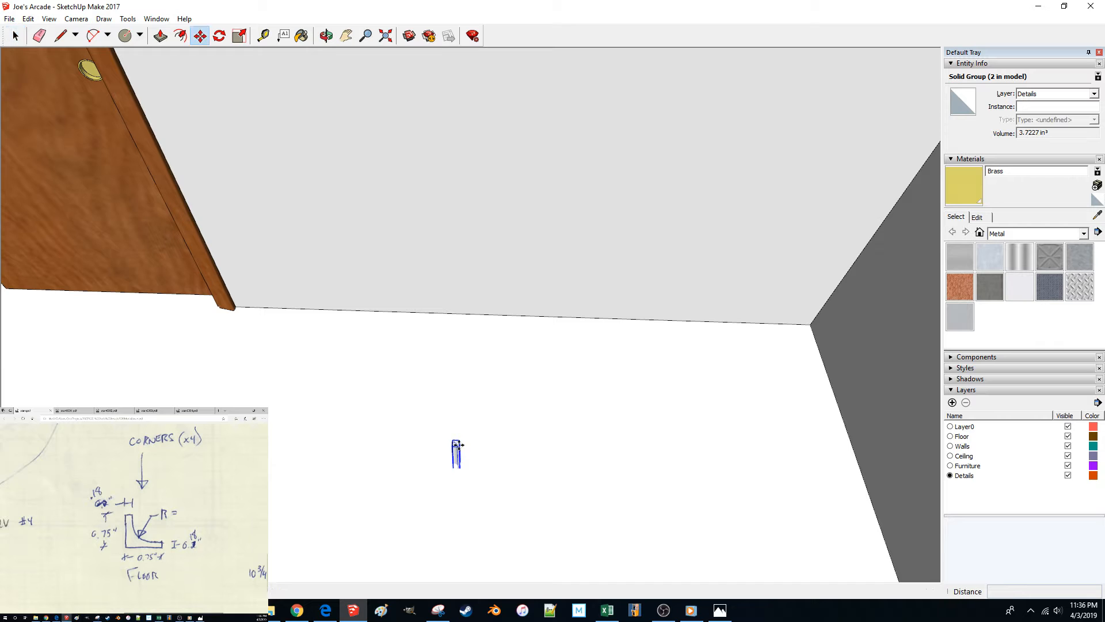
Step: Copy the rotated trim beside itself and rotate the new copy in the door wall's plane so it lies horizontally
left_click(446, 479)
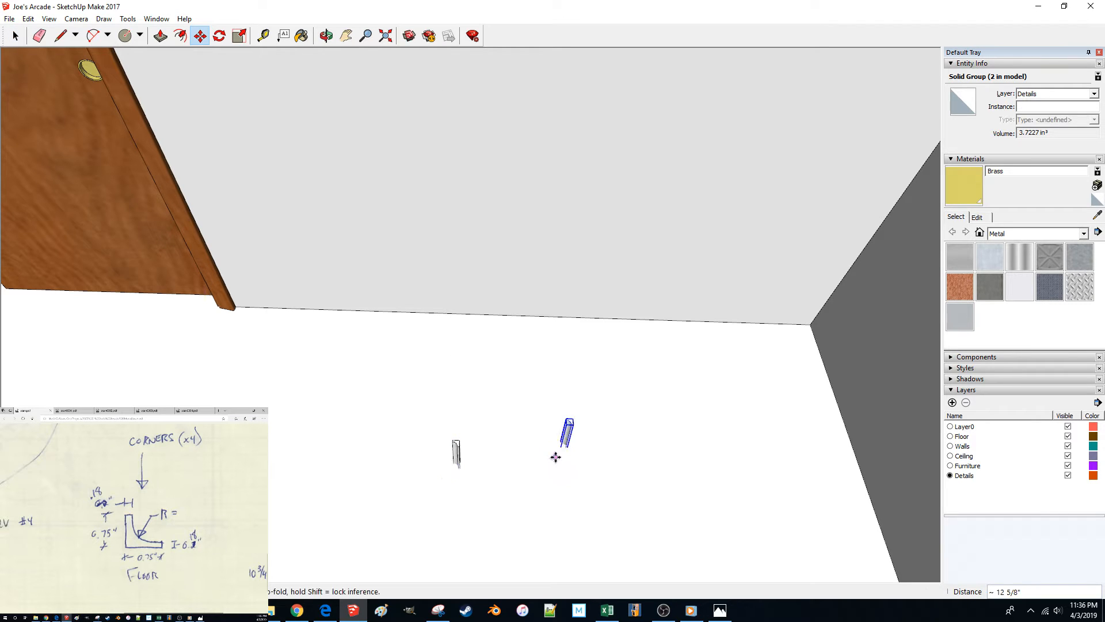
key("q")
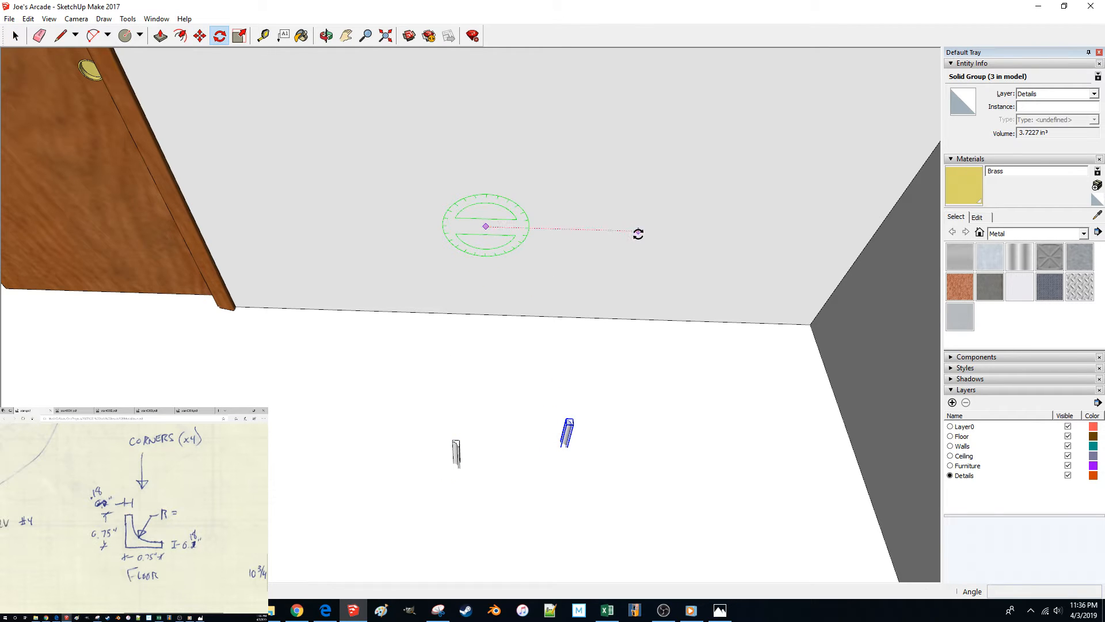
left_click(638, 231)
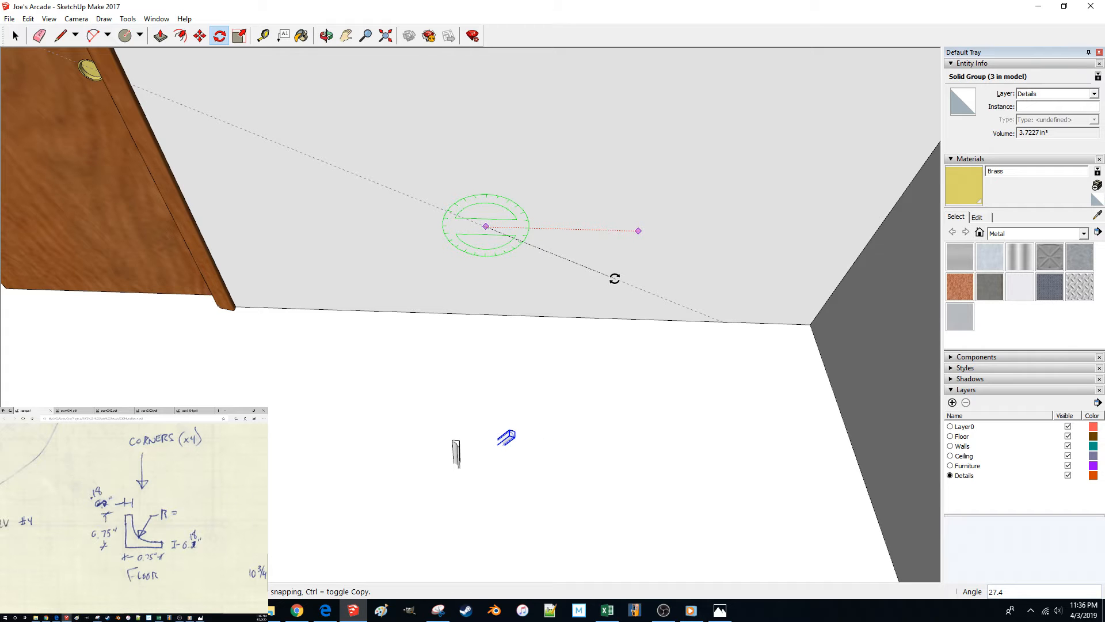
key("Return")
Step: Move the horizontal trim by its back corner to the floor edge of the door wall, against the door frame
middle_click_drag(538, 313, 484, 385)
key("m")
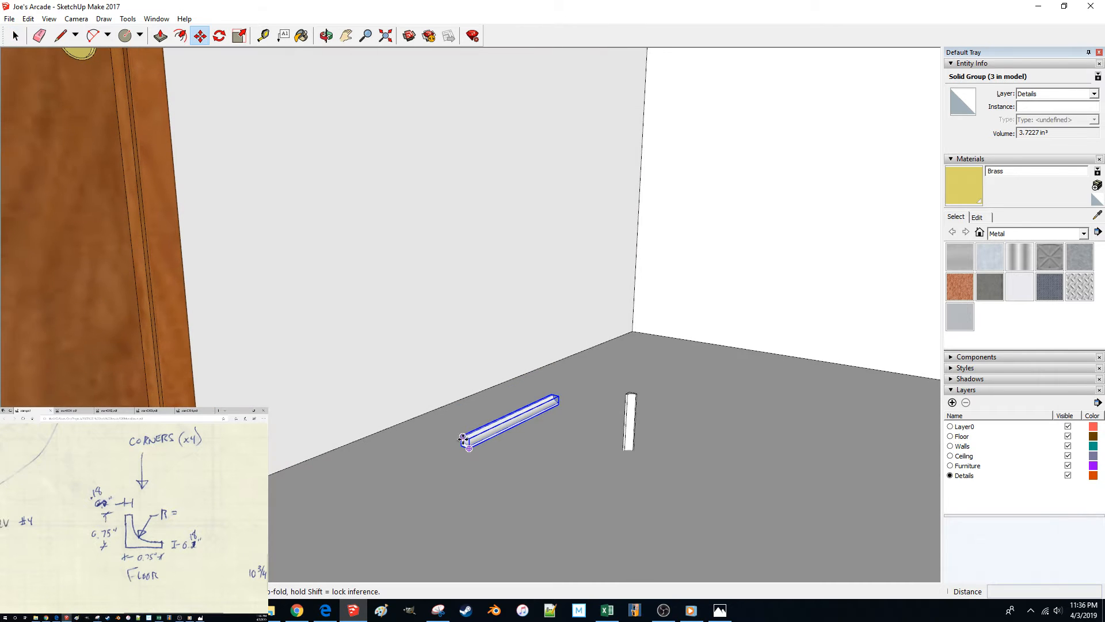
scroll(473, 444, "up", 1)
scroll(474, 443, "up", 2)
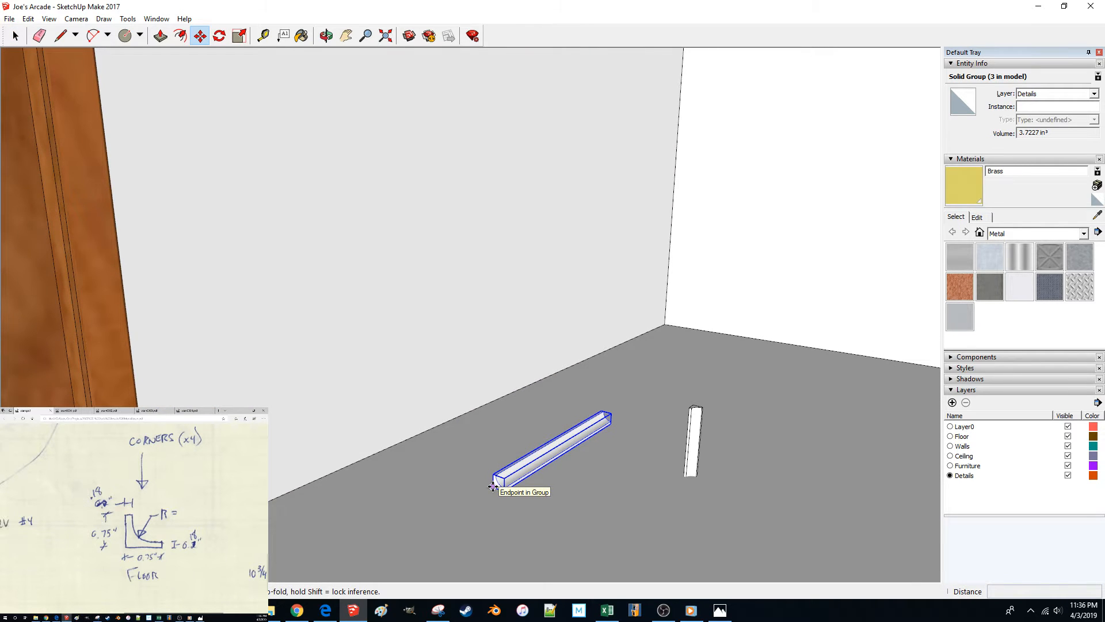
left_click(491, 488)
mouse_move(279, 449)
middle_mouse_down()
mouse_move(368, 429)
mouse_move(353, 491)
mouse_move(372, 509)
mouse_move(379, 449)
mouse_move(348, 498)
mouse_move(378, 498)
mouse_move(435, 538)
mouse_move(324, 511)
mouse_move(305, 518)
mouse_move(294, 458)
middle_mouse_up()
left_click(324, 511)
key("space")
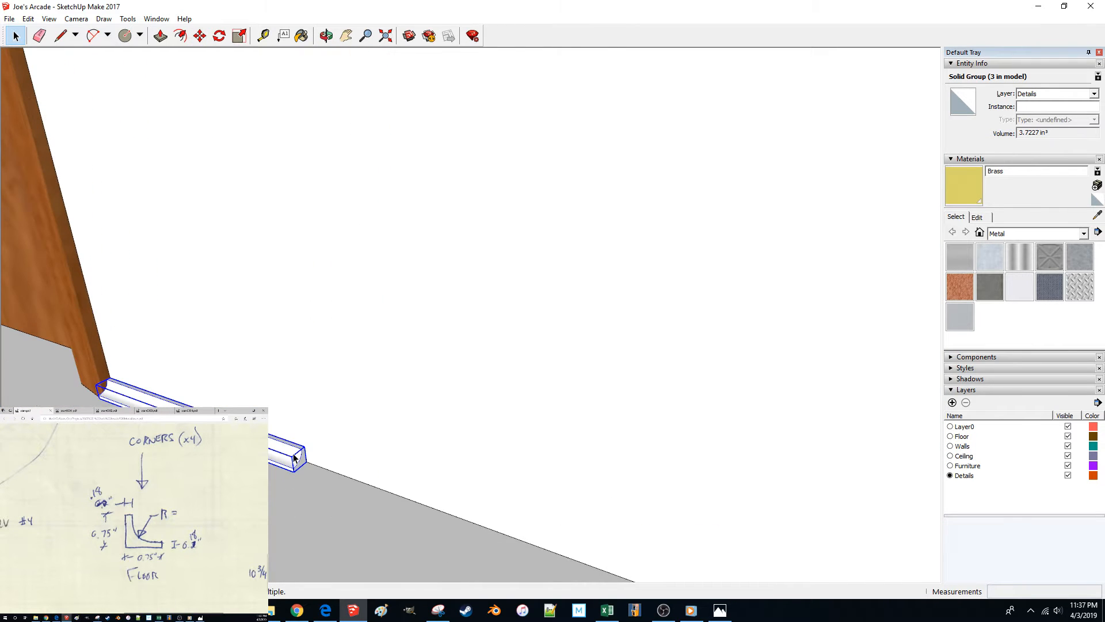
Step: Copy the horizontal trim from the door frame onto the floor near the right side wall
left_click(292, 466)
middle_click_drag(436, 411, 625, 358)
left_click(730, 368)
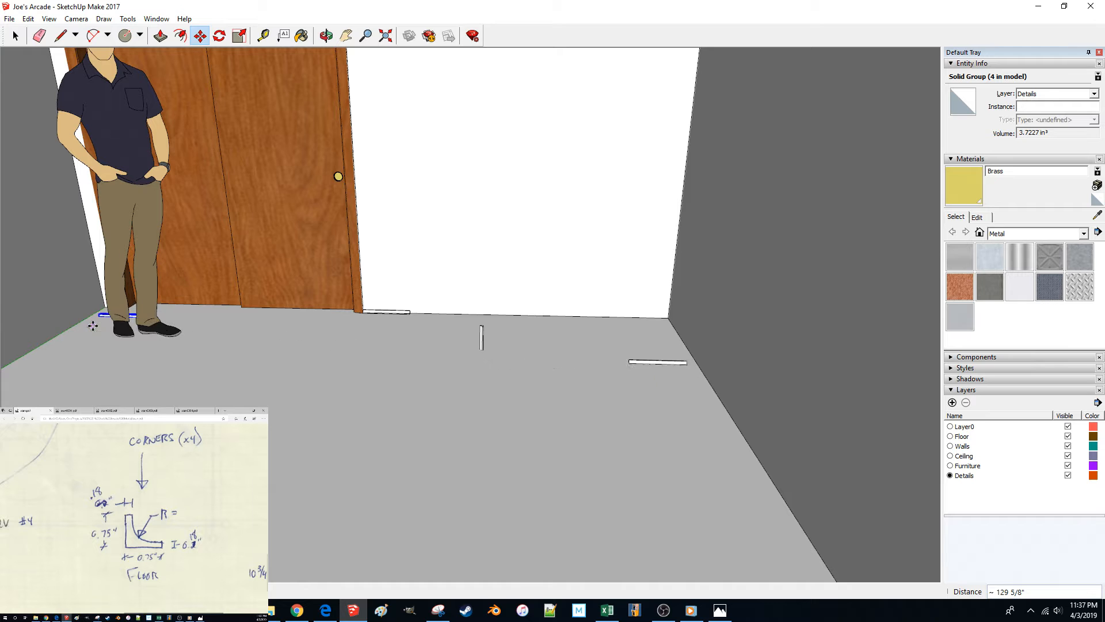
Step: Copy the trim to the floor near the left side wall and into the corner beside the door, and deselect
middle_click_drag(92, 326, 96, 337)
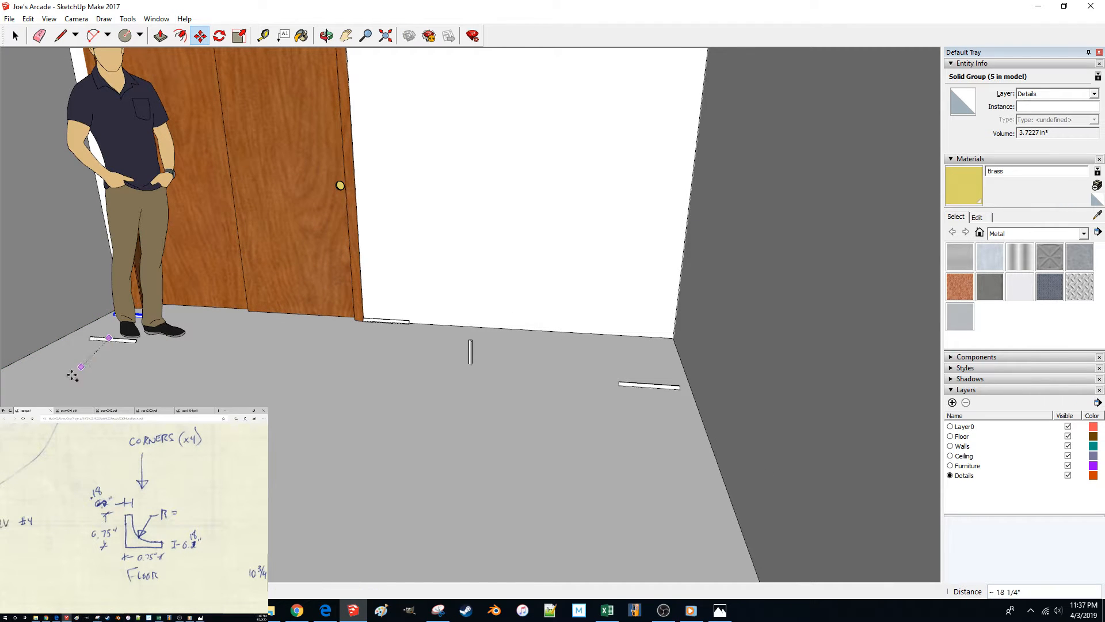
left_click(32, 391)
key("ctrl")
left_click(97, 361)
middle_click_drag(123, 365, 87, 283)
left_click(87, 283)
middle_click_drag(190, 318, 721, 270)
key("space")
left_click(726, 267)
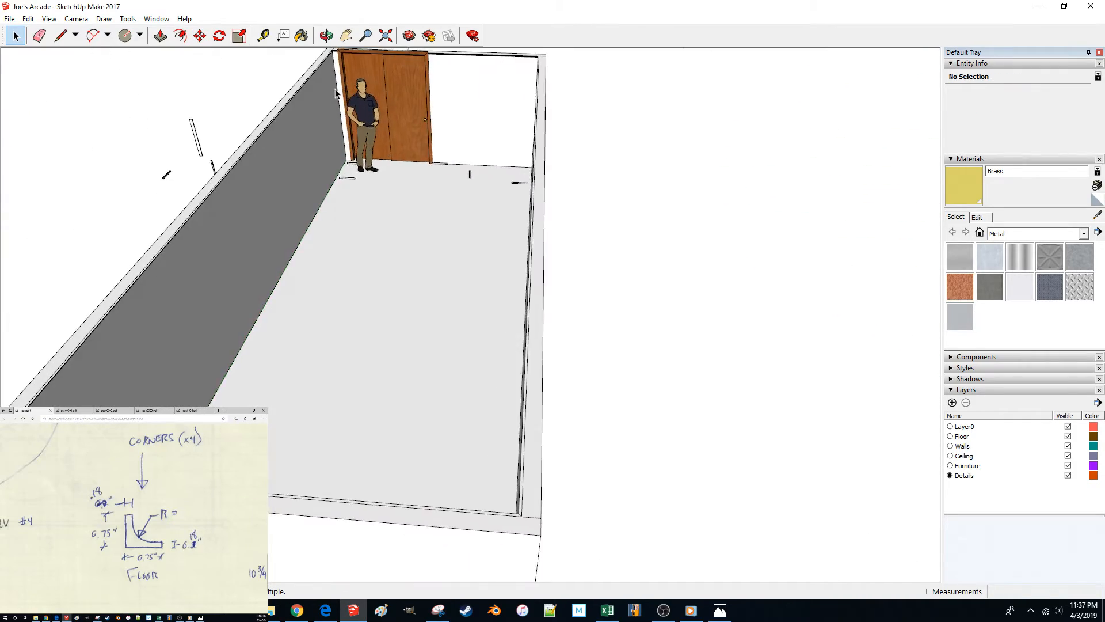
Step: Push/Pull the end of the door wall's floor trim along the wall to the right side wall and close the group
scroll(442, 133, "up", 10)
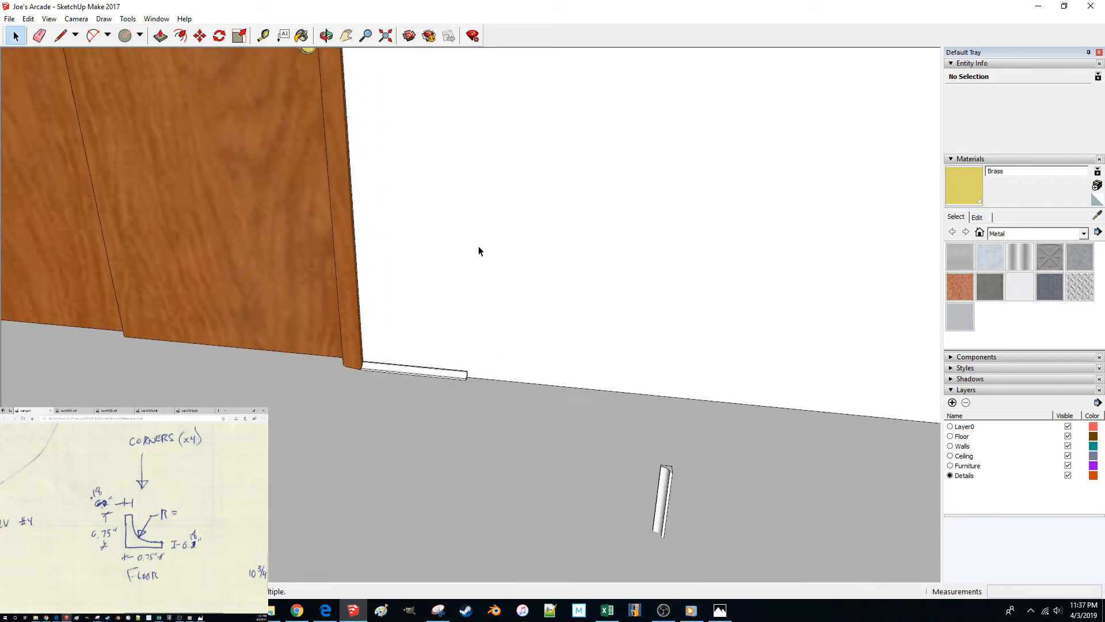
middle_click_drag(424, 337, 185, 366)
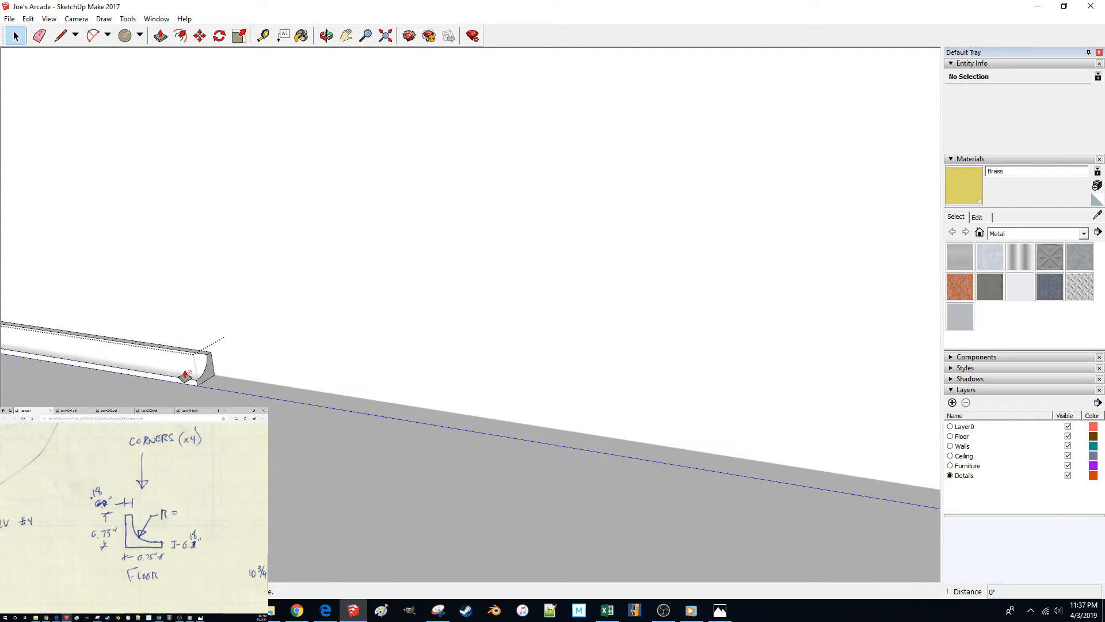
left_click(212, 373)
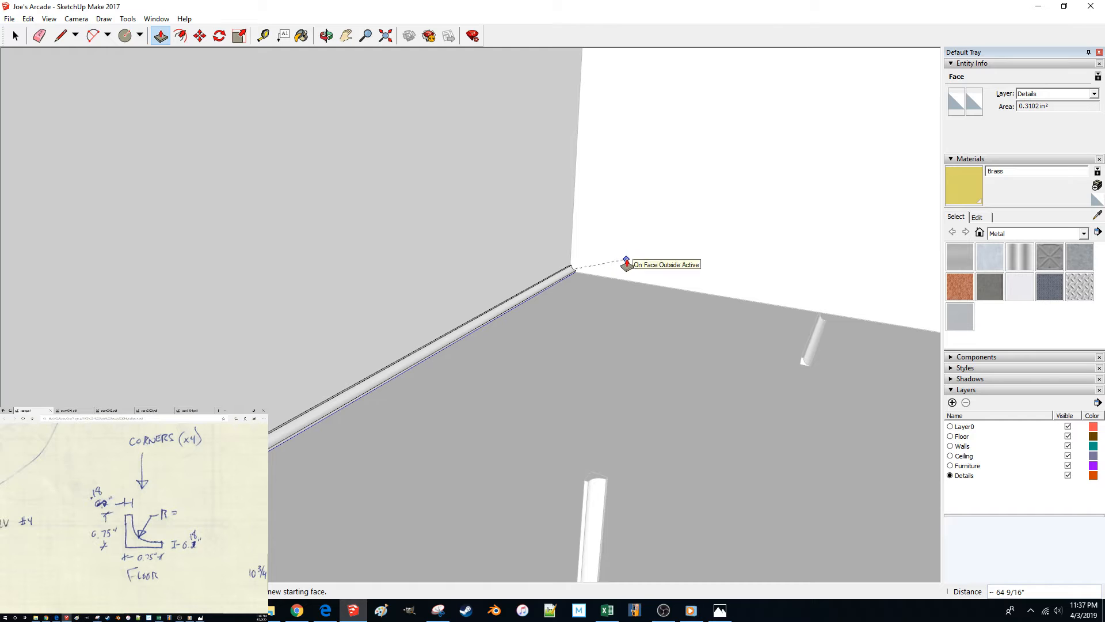
left_click(626, 259)
key("space")
left_click(557, 294)
Step: Rotate the loose trim near the right side wall in the floor plane so it runs parallel to that wall
middle_click_drag(579, 343, 606, 326)
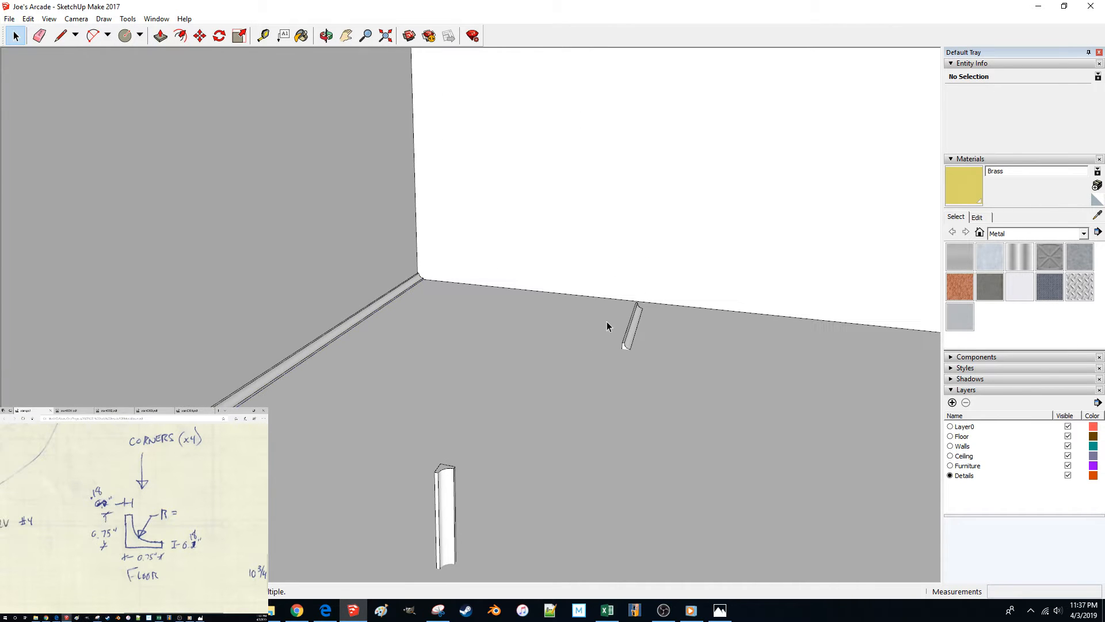
left_click(637, 330)
key("q")
left_click(663, 343)
left_click(715, 349)
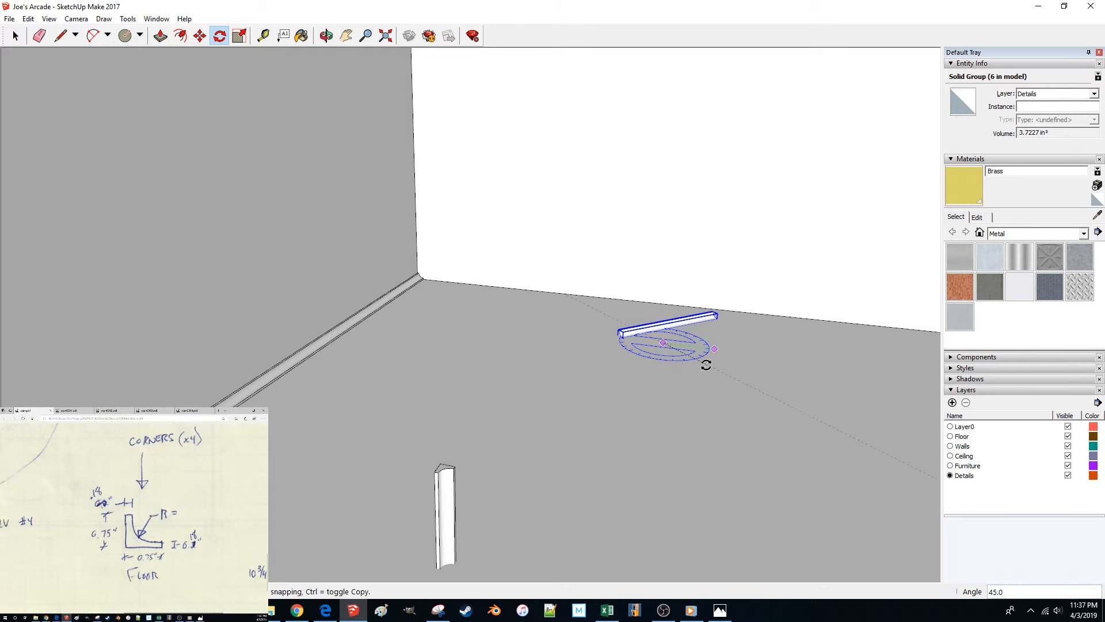
left_click(704, 362)
Step: Move the rotated trim by its bottom corner into the floor corner where the right side wall meets the door wall
key("m")
scroll(689, 340, "up", 6)
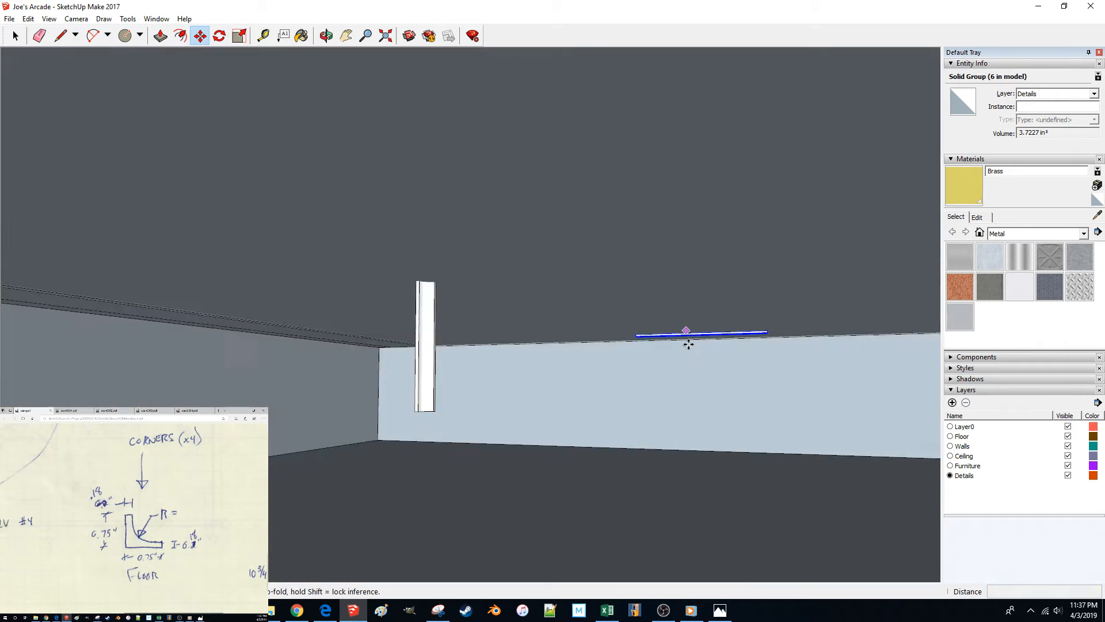
scroll(664, 320, "up", 2)
scroll(672, 368, "up", 4)
middle_click_drag(671, 380, 710, 383)
scroll(676, 425, "up", 3)
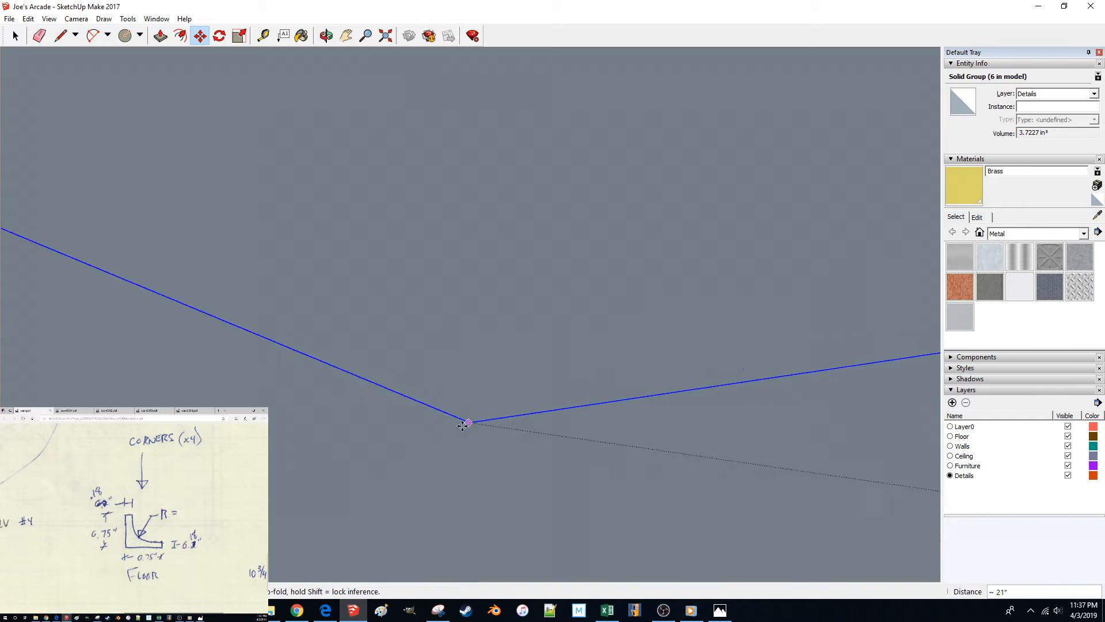
left_click(468, 422)
scroll(455, 427, "down", 6)
left_click(526, 421)
middle_click_drag(526, 422, 531, 477)
scroll(530, 476, "down", 4)
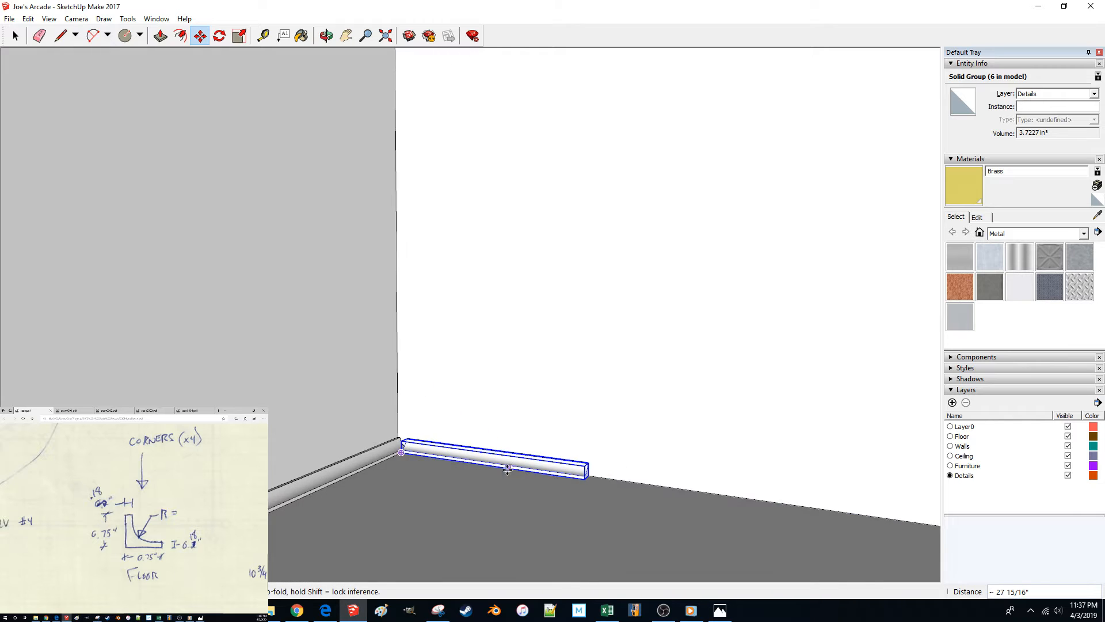
scroll(441, 449, "up", 3)
left_click(440, 495)
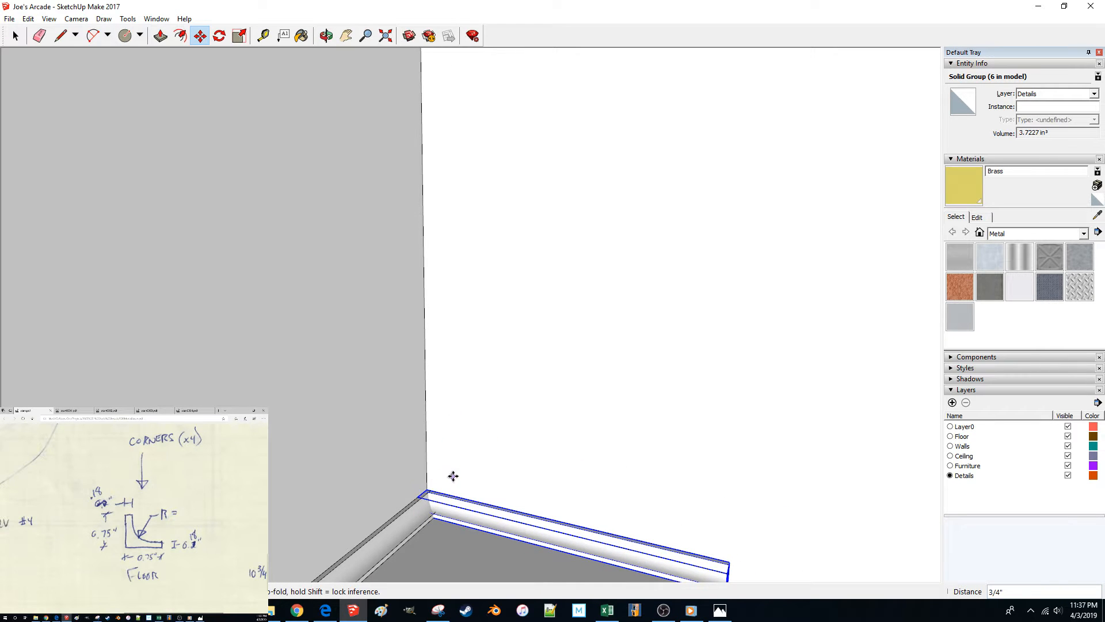
Step: Push/Pull the end of the right side wall's floor trim along the wall to the back wall and close the group
key("space")
scroll(453, 477, "down", 2)
middle_click_drag(494, 481, 437, 475)
double_click(419, 480)
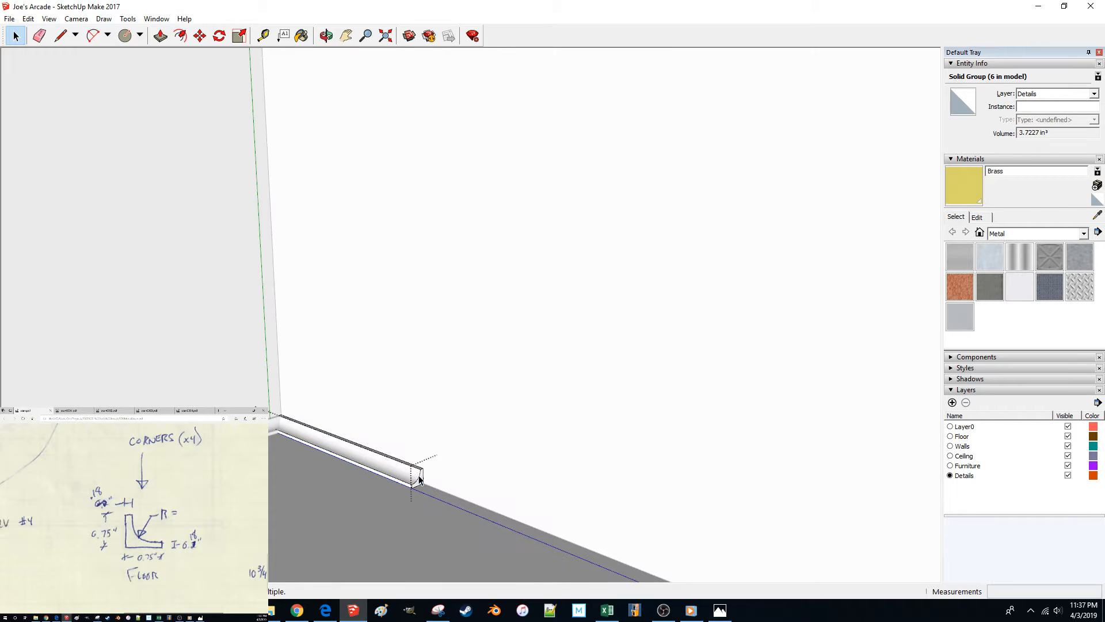
left_click(414, 483)
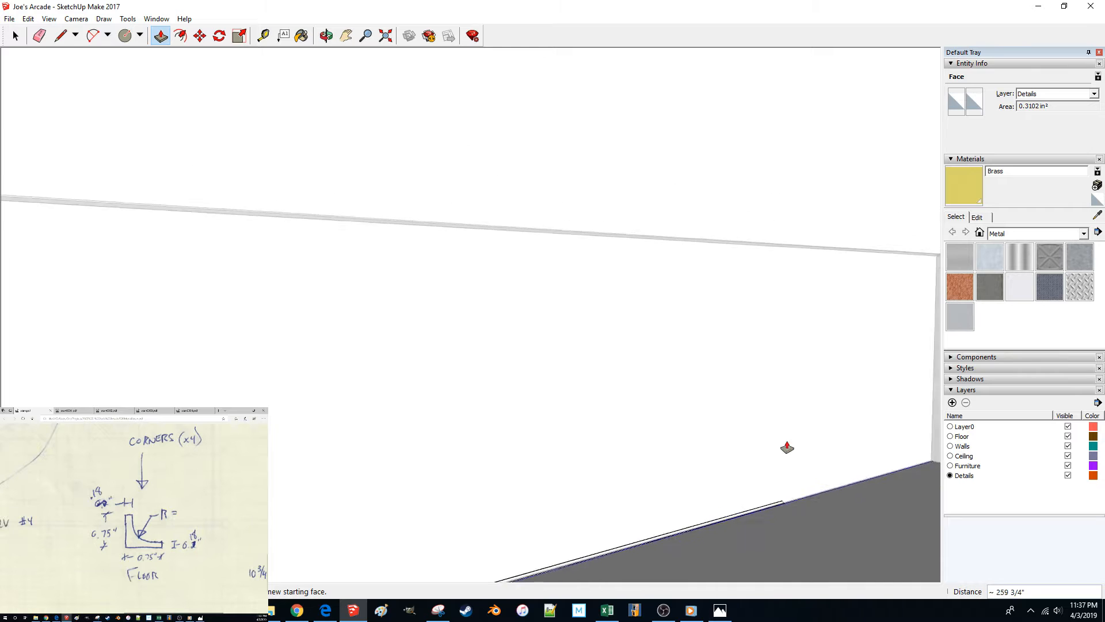
middle_click_drag(793, 294, 793, 382)
left_click(792, 383)
key("space")
left_click(755, 244)
Step: Rotate the loose floor trim near the back wall by 180 degrees in the floor plane
middle_click_drag(755, 245, 765, 451)
left_click(765, 446)
key("q")
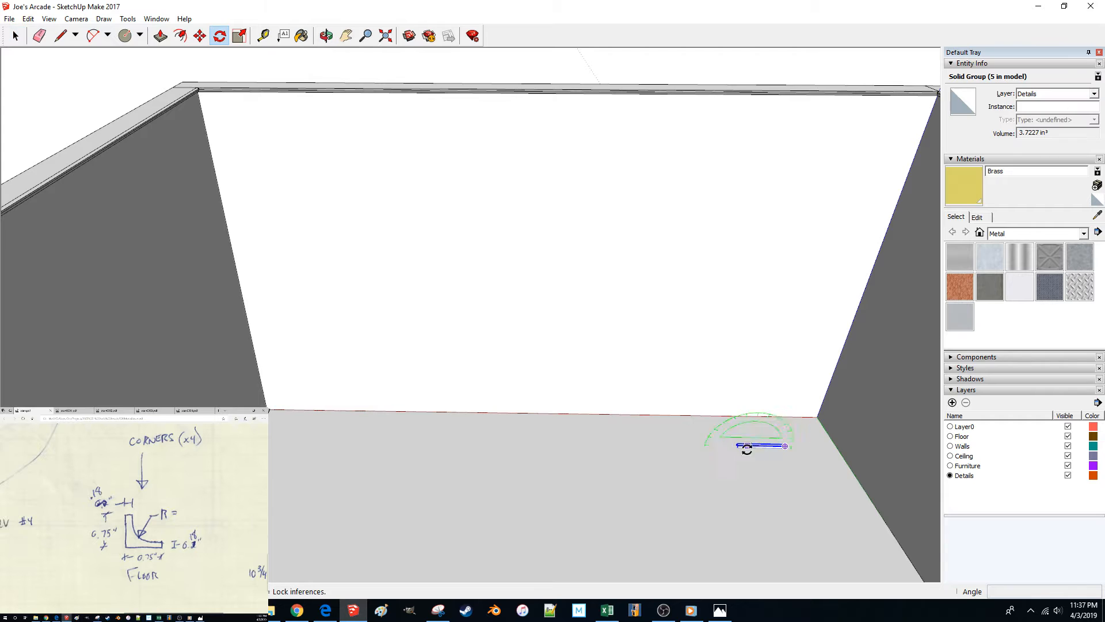
left_click(790, 462)
type("1")
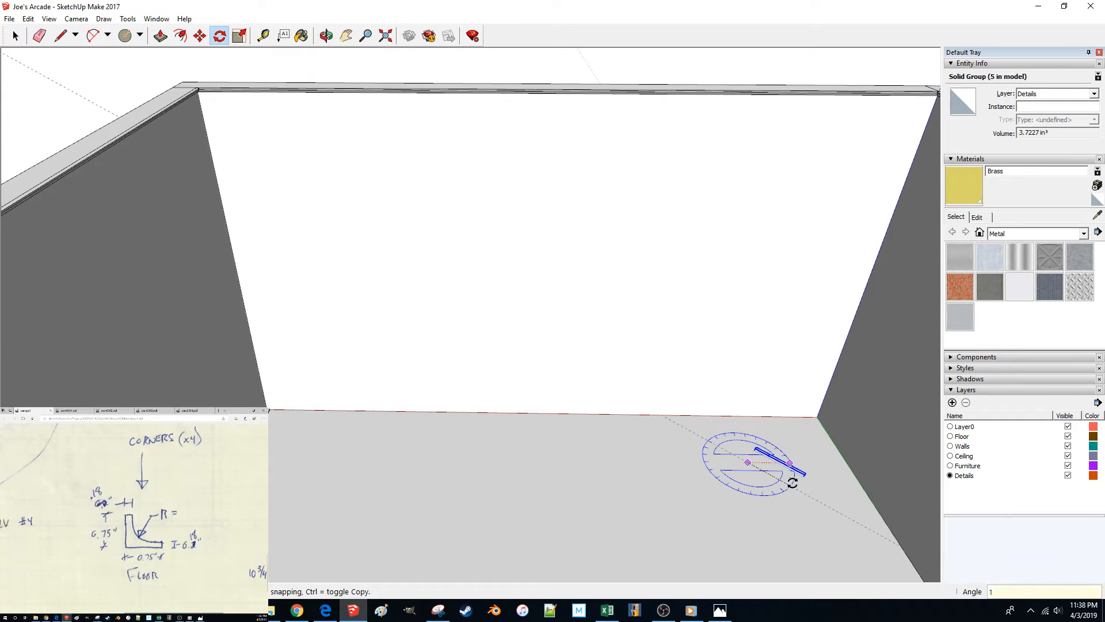
type("80")
key("Return")
key("space")
Step: Move the turned trim by its end corner into the floor corner between the back wall and the right side wall
key("m")
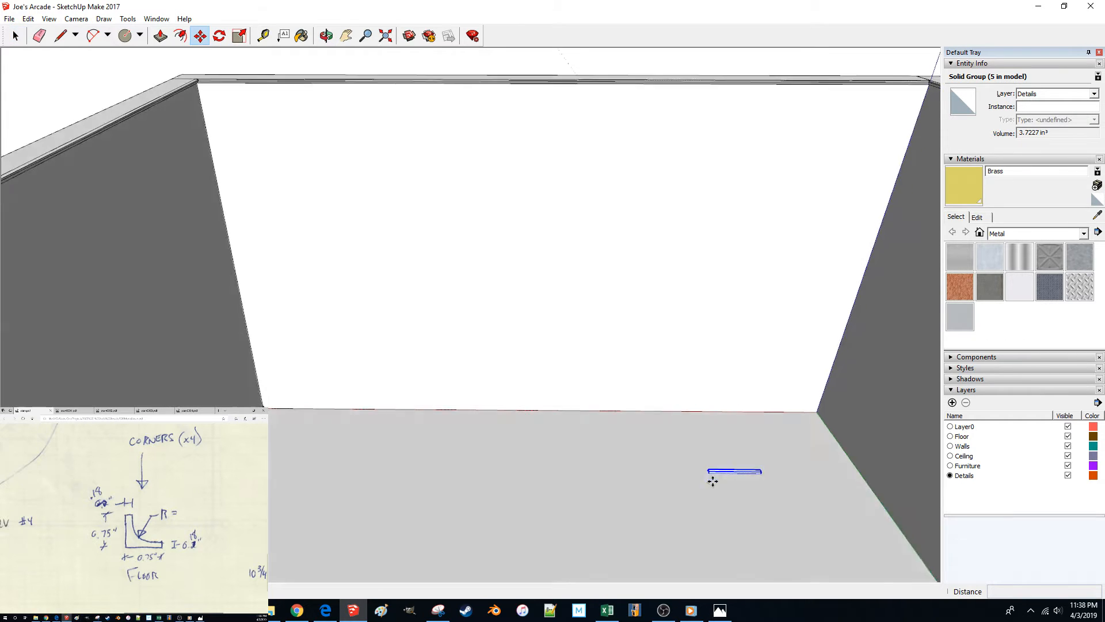
scroll(700, 481, "up", 5)
scroll(823, 499, "up", 1)
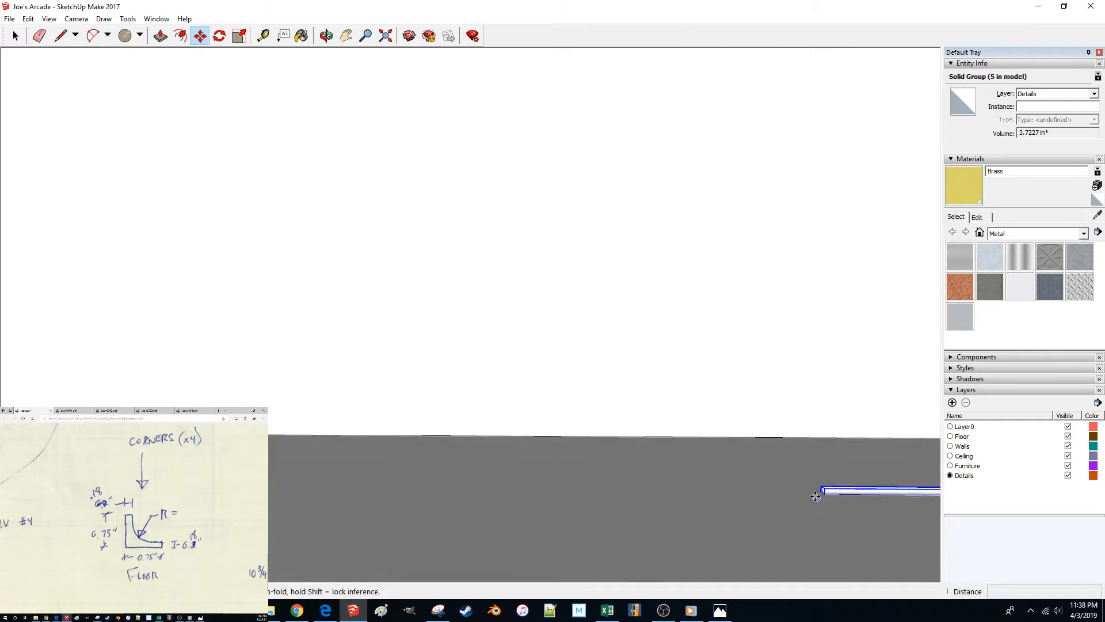
middle_click_drag(824, 498, 827, 403)
scroll(846, 408, "up", 3)
scroll(840, 411, "down", 5)
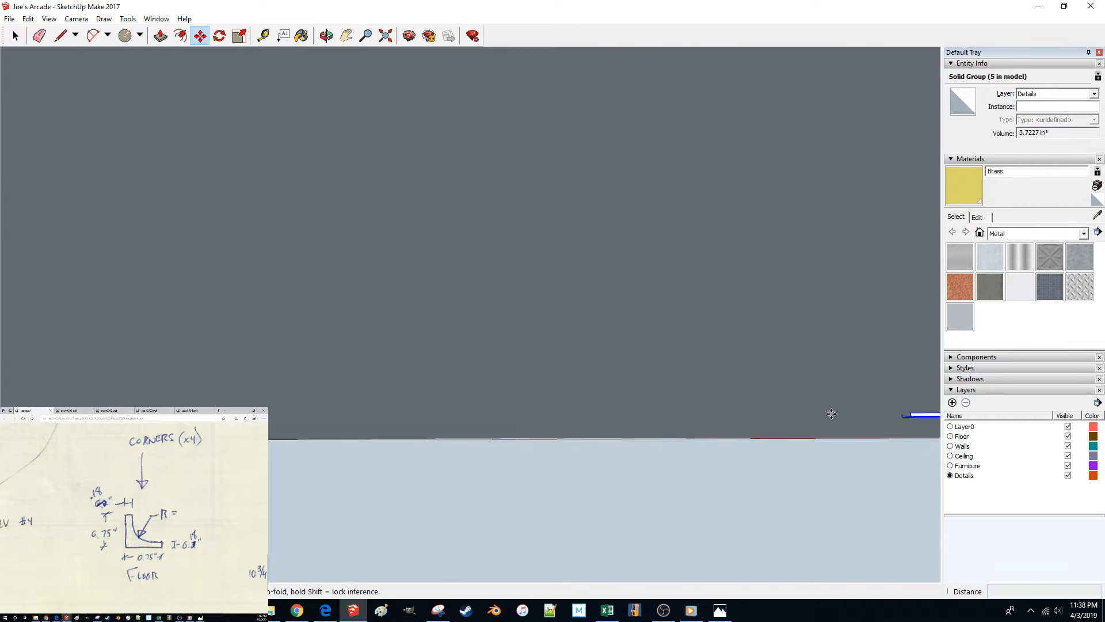
scroll(823, 414, "up", 3)
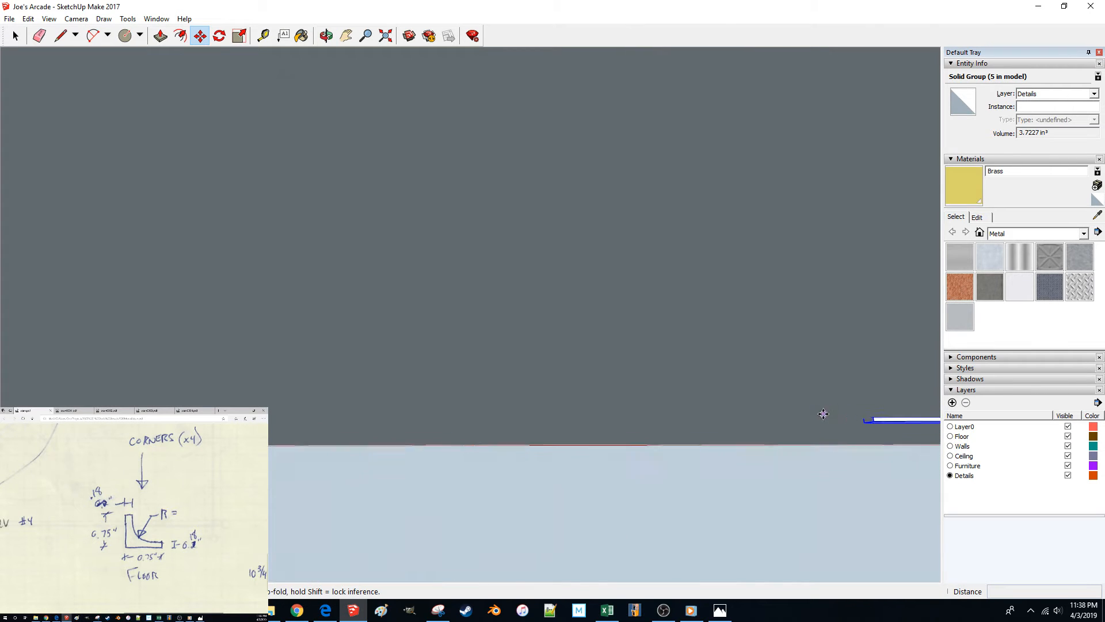
left_click(888, 427)
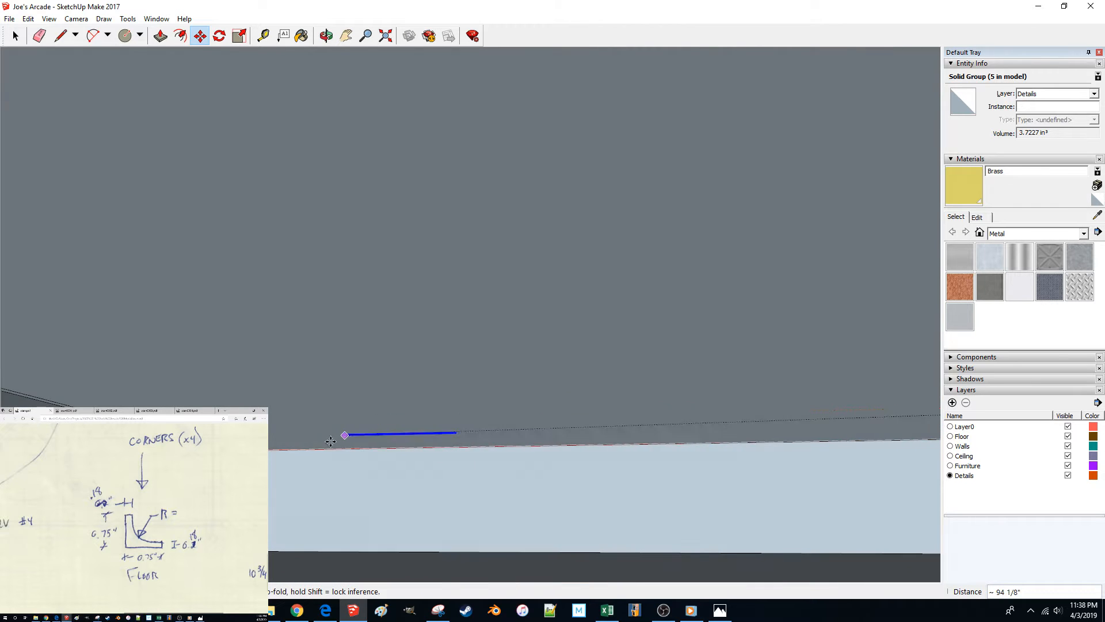
scroll(323, 443, "up", 2)
scroll(291, 463, "up", 2)
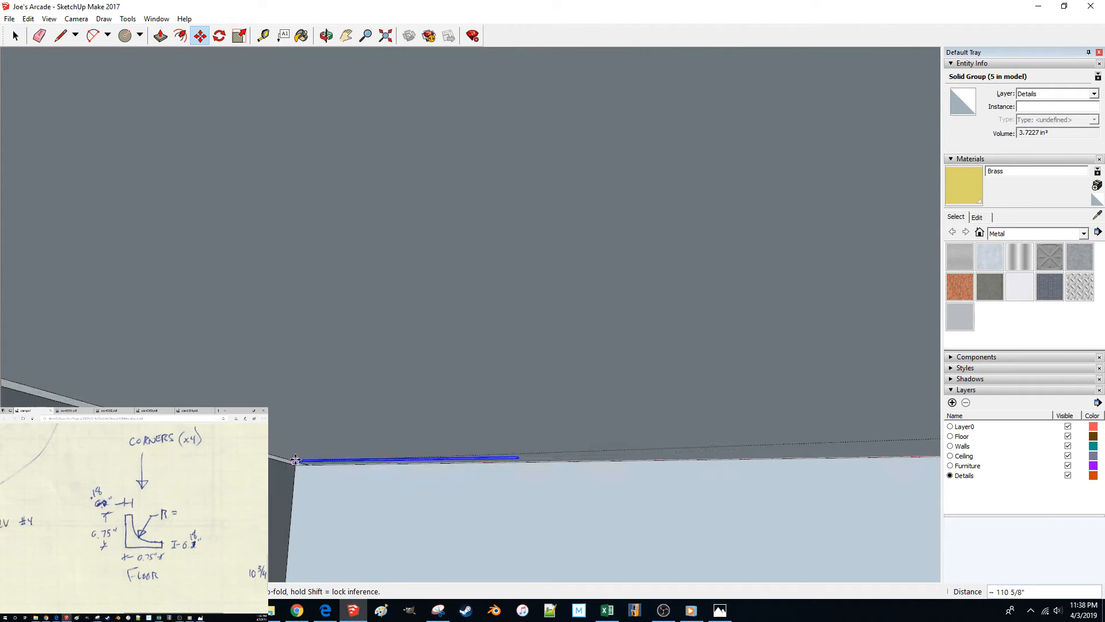
scroll(295, 460, "up", 2)
left_click(302, 442)
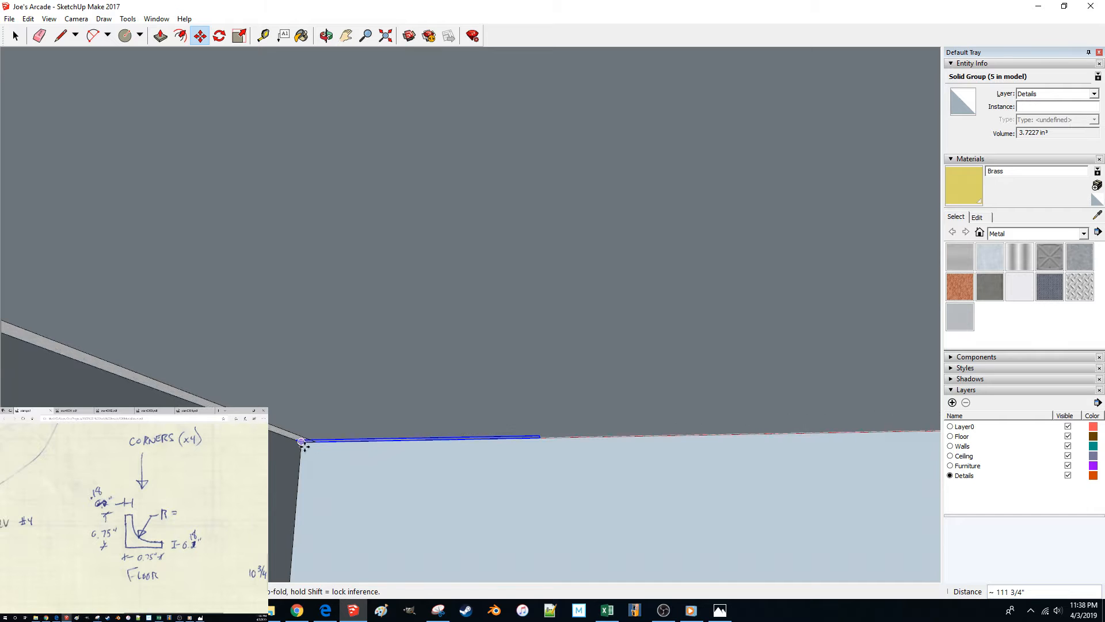
scroll(348, 467, "up", 3)
scroll(351, 468, "up", 5)
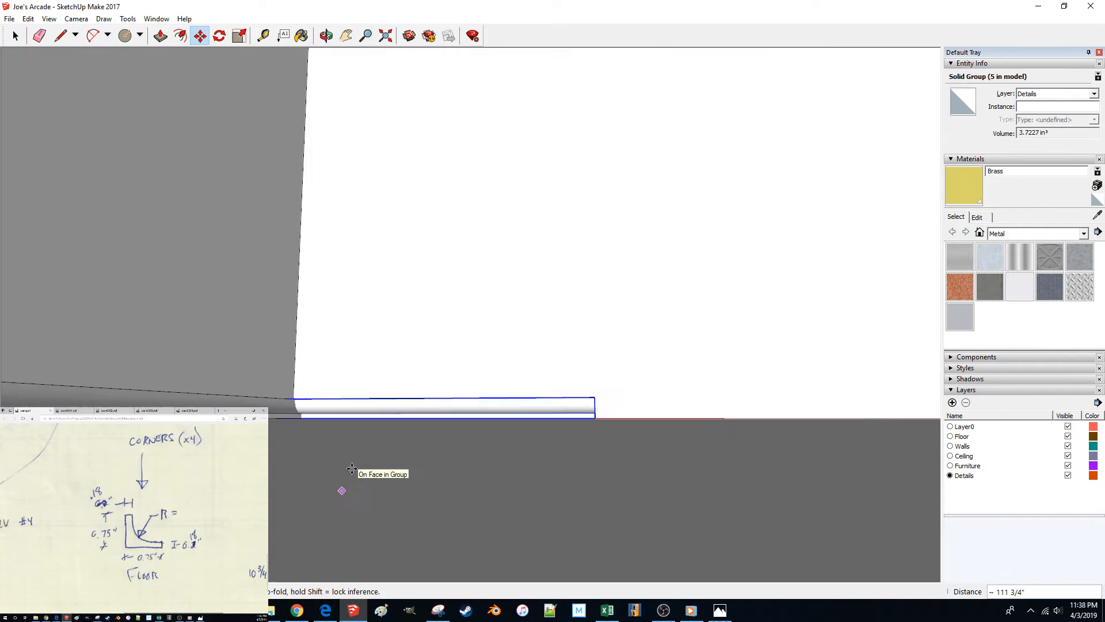
Step: Push/Pull the end of the back wall's floor trim across to the left side wall and close the group
key("space")
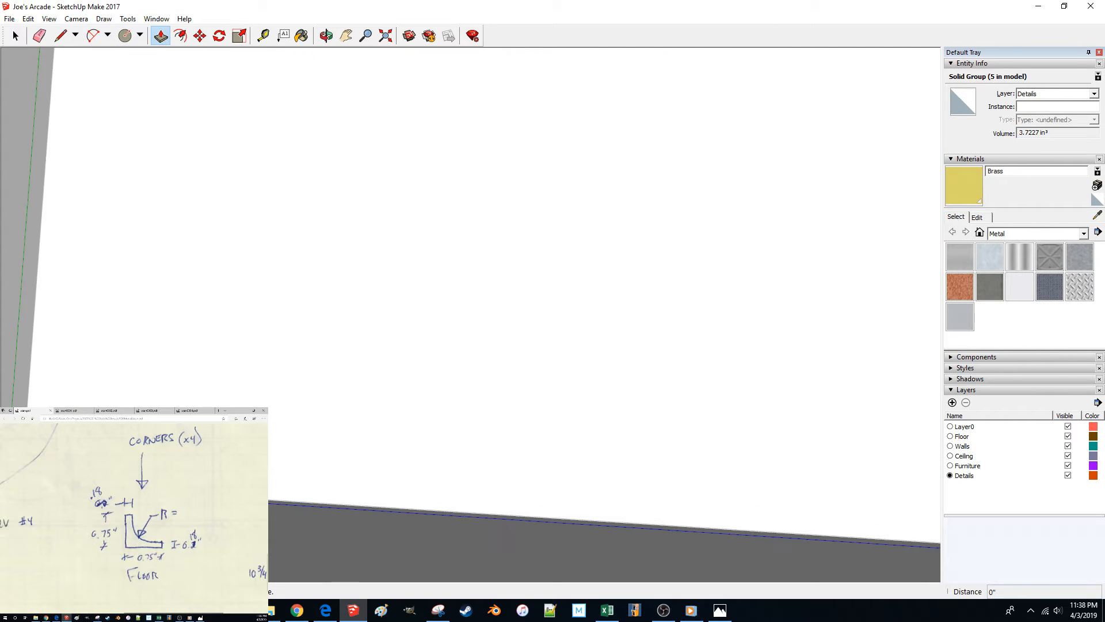
left_click(395, 449)
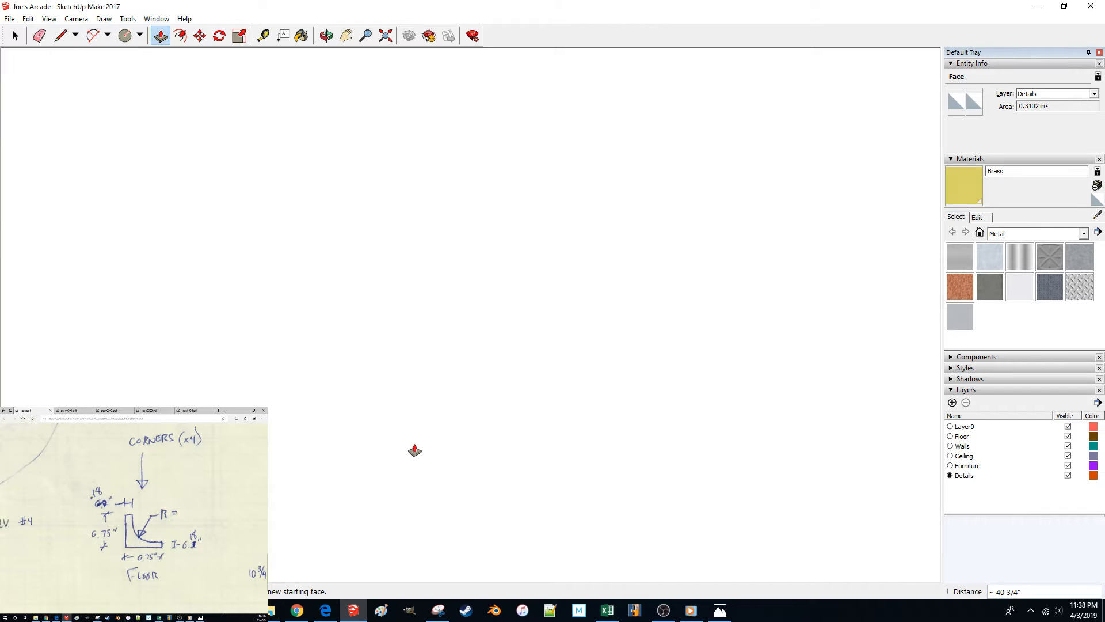
key("space")
left_click(500, 331)
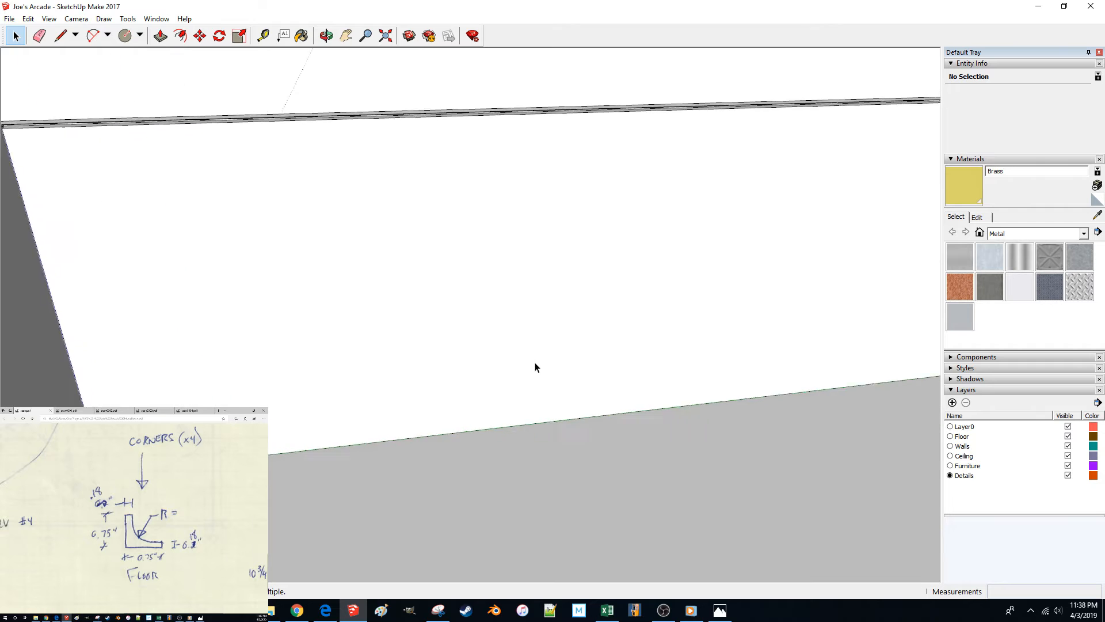
Step: Move the loose trim on the floor beside the standing figure to the back end of the left side wall
scroll(536, 368, "down", 6)
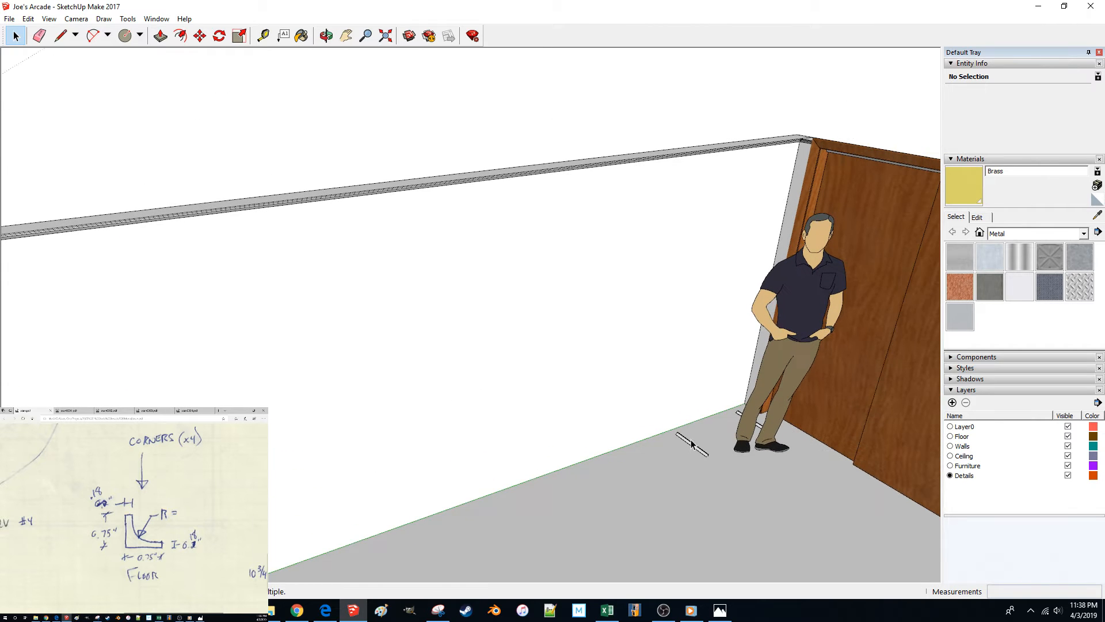
left_click(696, 454)
scroll(669, 475, "up", 3)
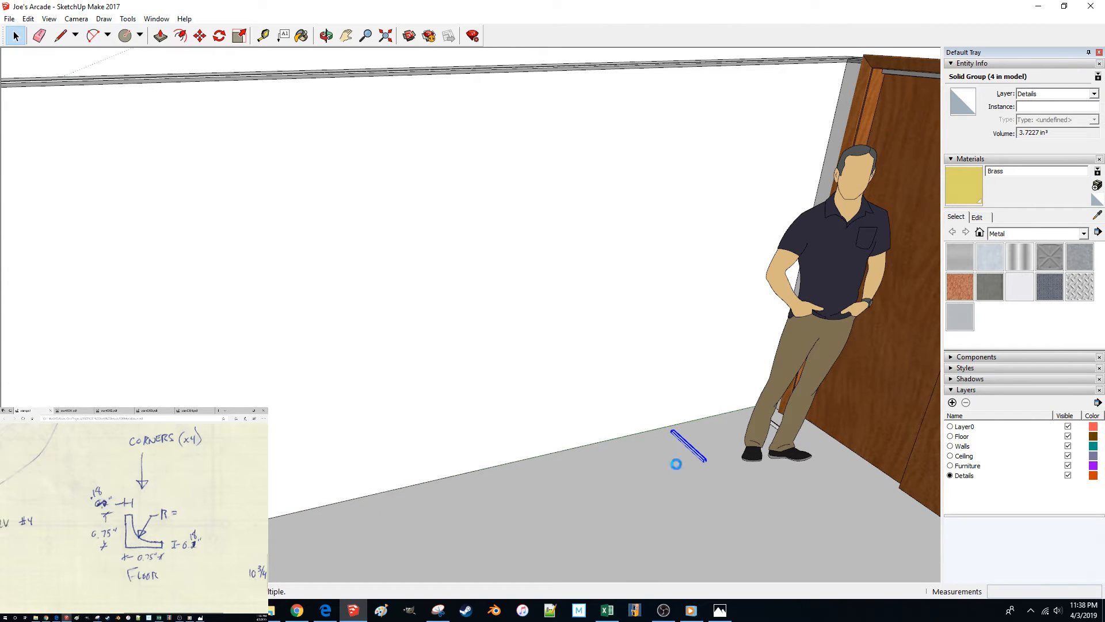
mouse_move(691, 460)
middle_mouse_down()
mouse_move(574, 368)
mouse_move(747, 487)
mouse_move(286, 404)
mouse_move(375, 382)
mouse_move(468, 321)
middle_mouse_up()
left_click(737, 495)
left_click(454, 306)
scroll(457, 345, "up", 3)
Step: Rotate the moved trim by -90 degrees in the floor plane so it runs parallel to the left side wall
key("q")
left_click(435, 447)
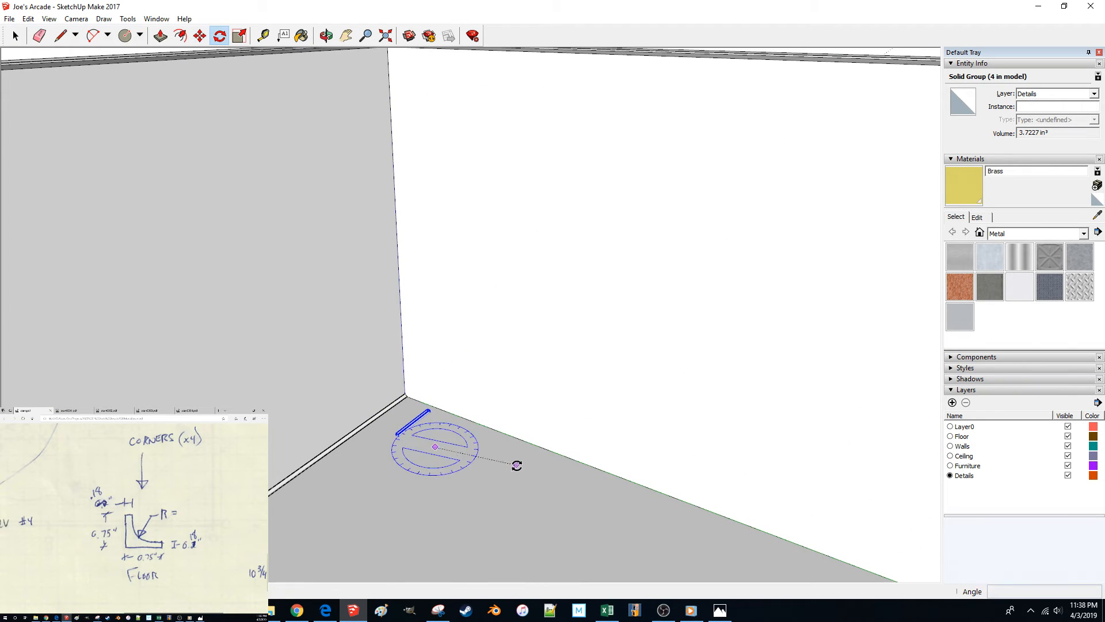
left_click(514, 481)
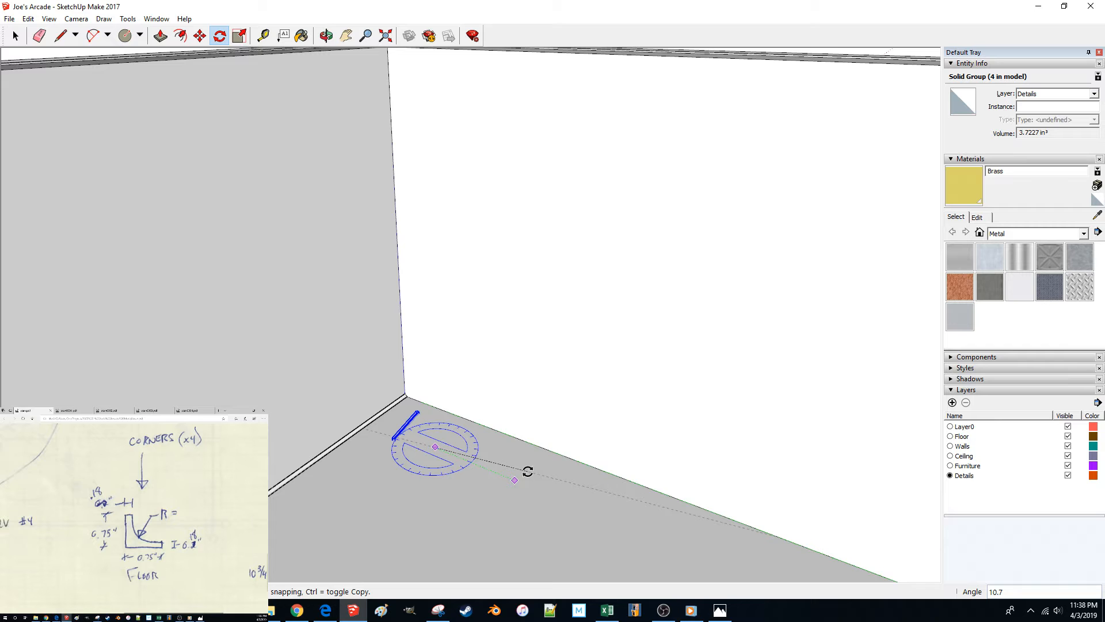
key("Return")
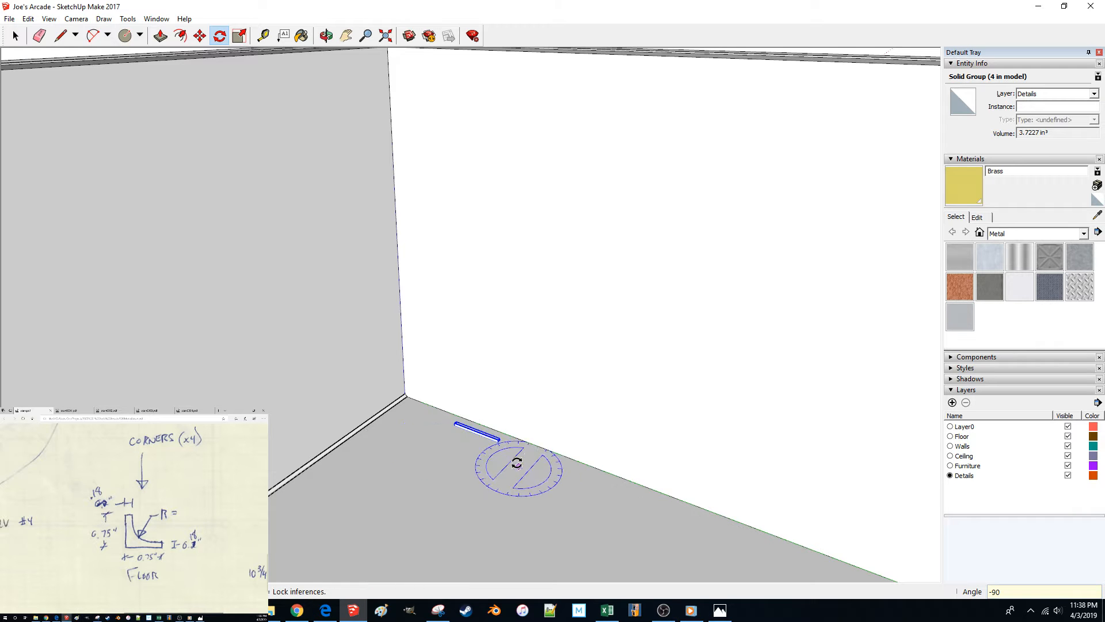
middle_click_drag(503, 449, 499, 445)
scroll(454, 427, "up", 5)
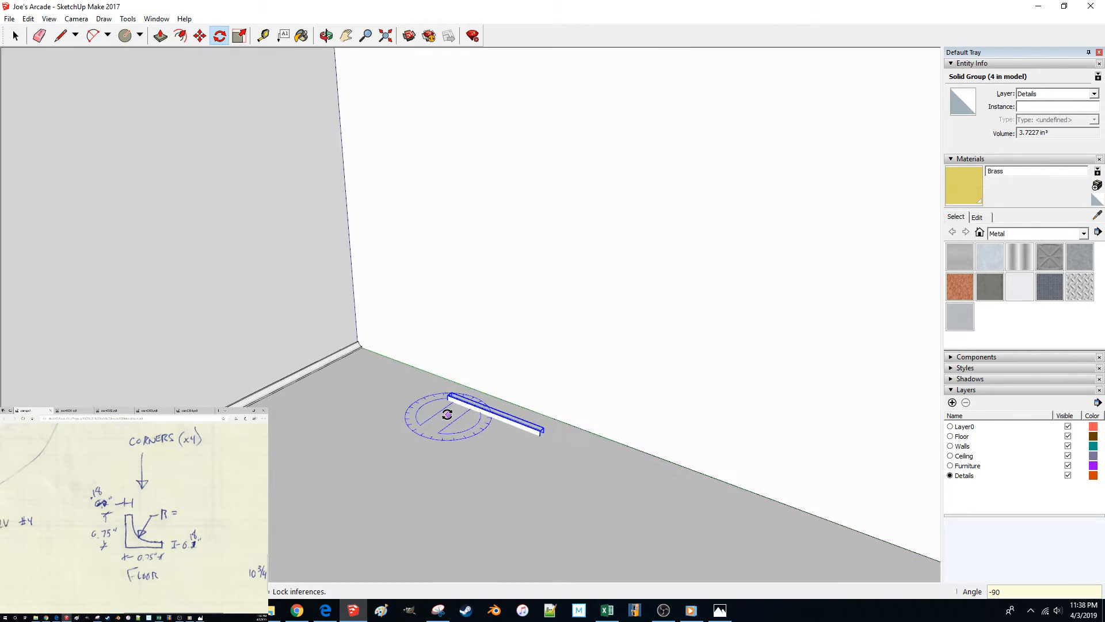
Step: Rotate the left side wall's trim by 180 degrees in the floor plane so its coved side faces the room
middle_click_drag(446, 414, 430, 412)
scroll(429, 412, "down", 3)
scroll(429, 411, "down", 5)
left_click(310, 369)
left_click(356, 401)
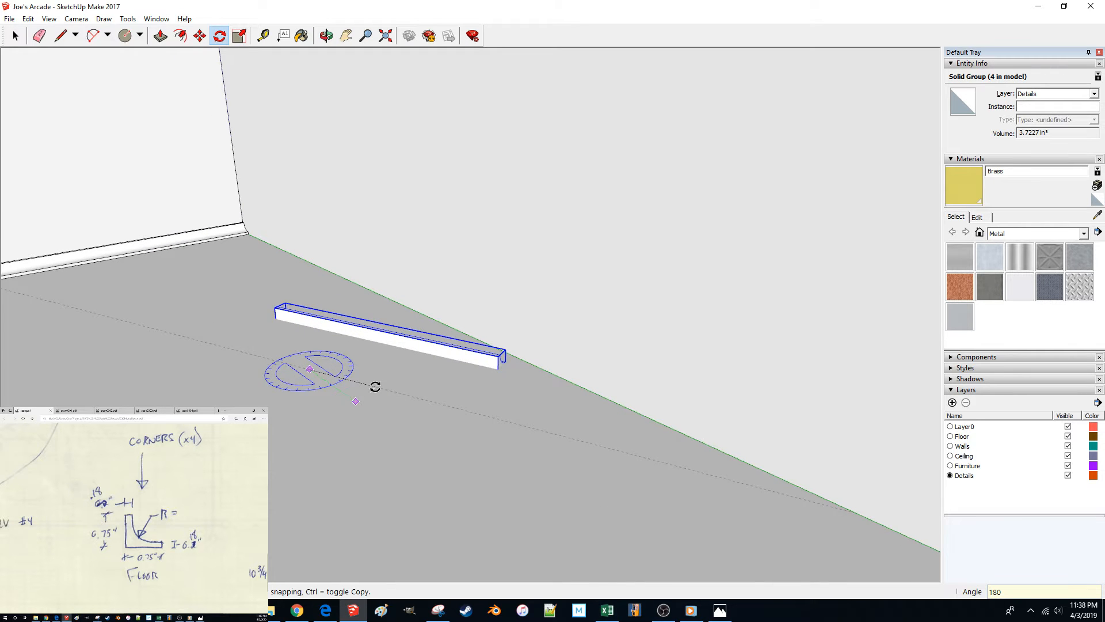
key("Return")
Step: Move the left side wall's trim by its end corner into the floor corner at the back wall
key("m")
middle_click_drag(167, 378, 335, 521)
scroll(220, 361, "up", 3)
left_click(335, 539)
scroll(232, 401, "up", 5)
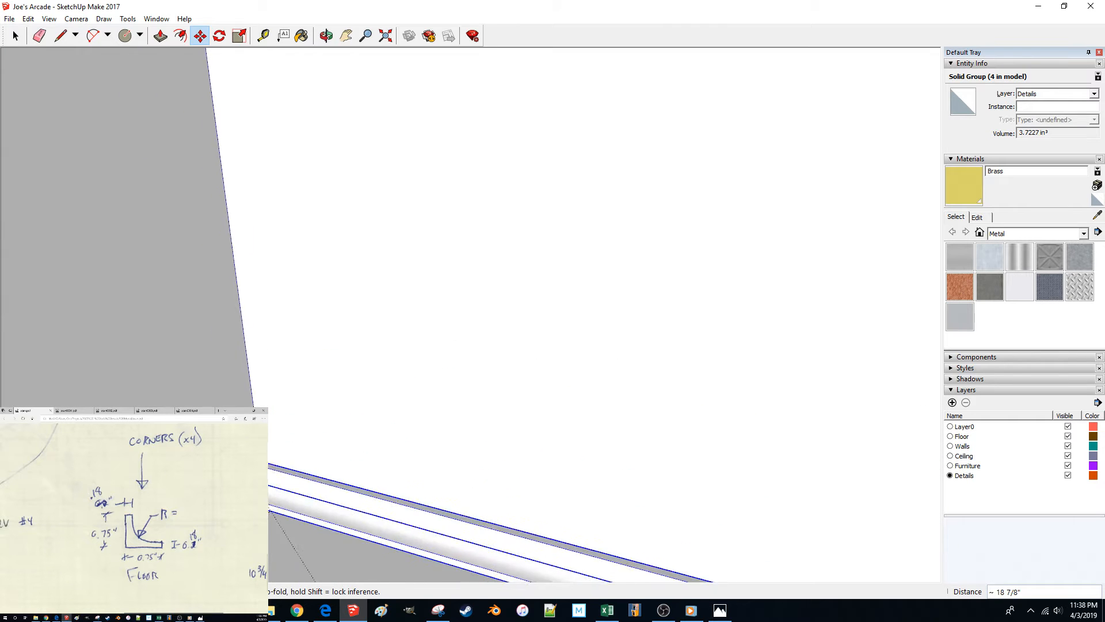
scroll(253, 489, "down", 2)
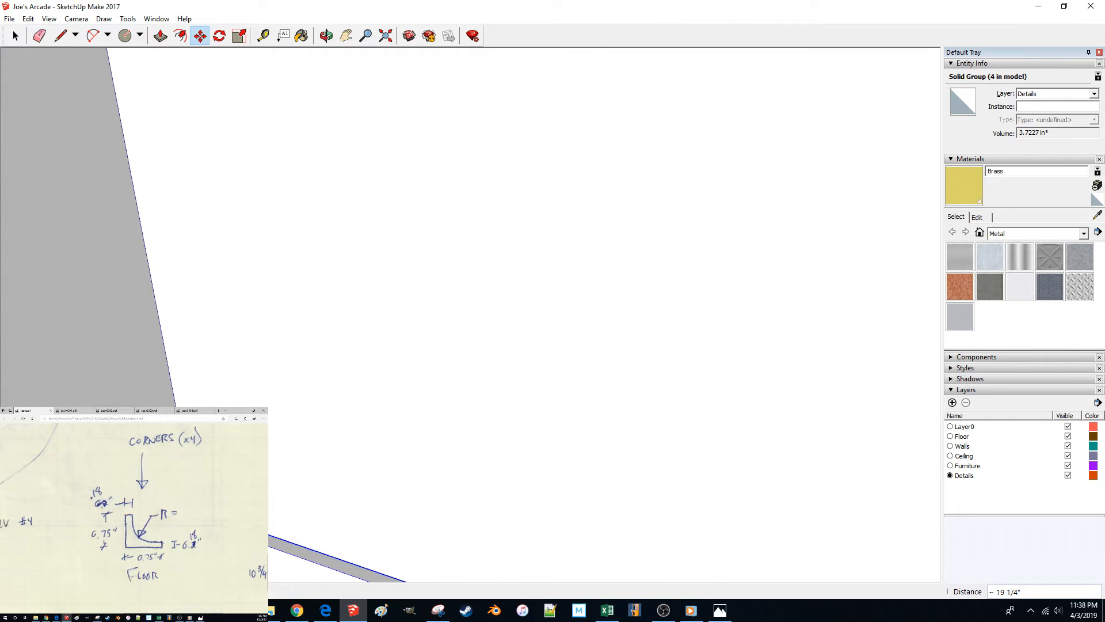
left_click(196, 511)
scroll(284, 385, "down", 6)
middle_click_drag(437, 368, 393, 394)
Step: Extend the left side wall's trim along the floor edge up to the door wall with Push/Pull
key("space")
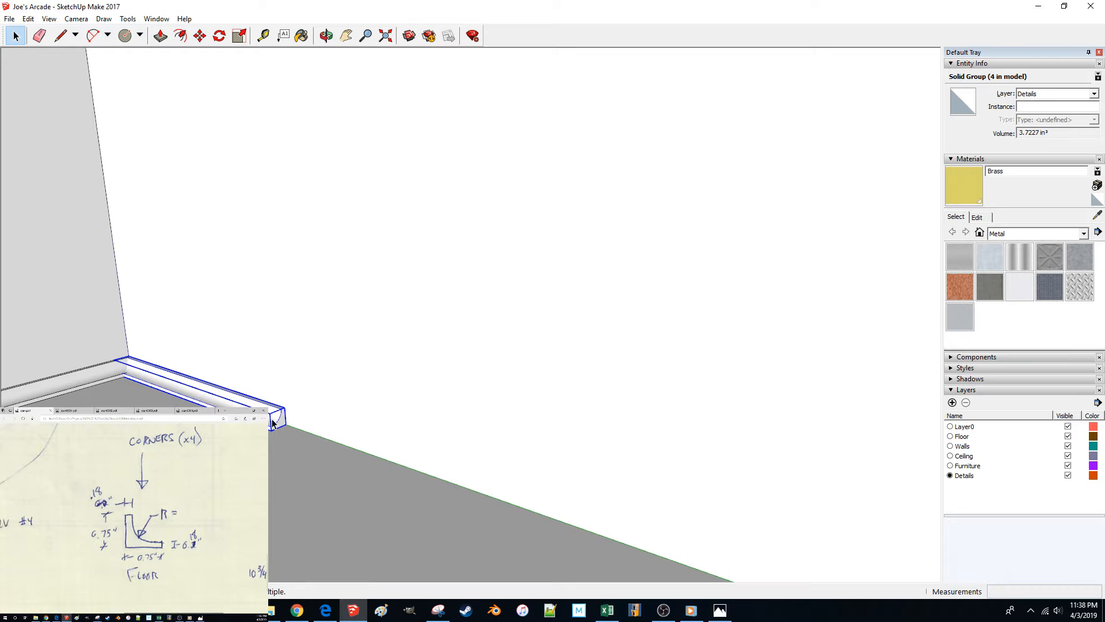
double_click(271, 425)
scroll(278, 426, "up", 10)
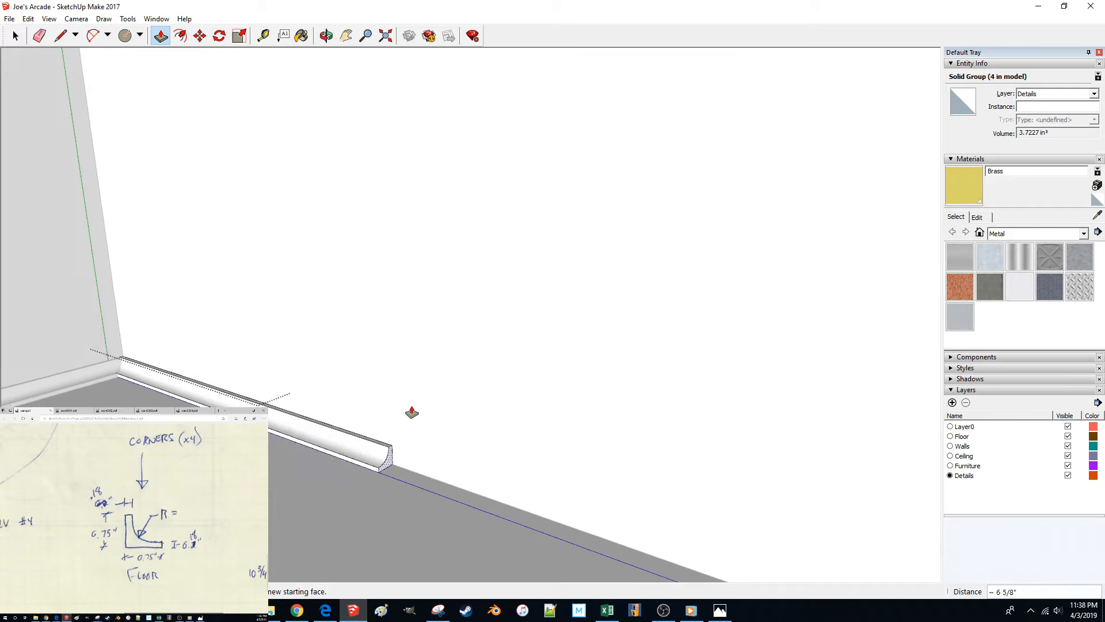
scroll(592, 393, "down", 6)
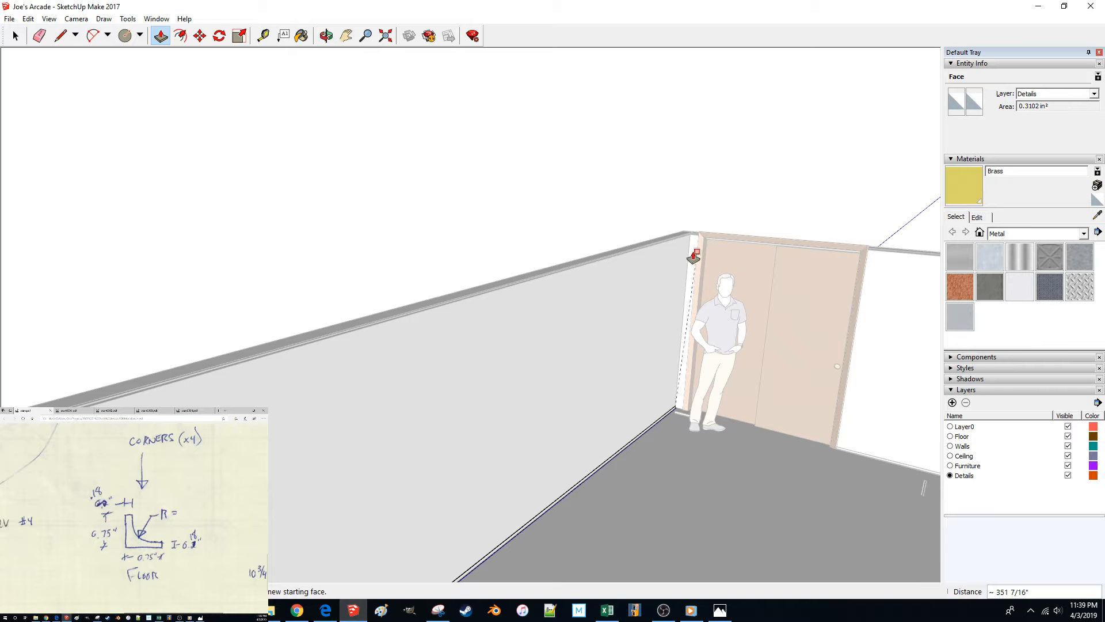
key("space")
Step: Move the loose trim beside the door by its end corner into the floor corner between the left side wall and door wall
scroll(630, 404, "up", 5)
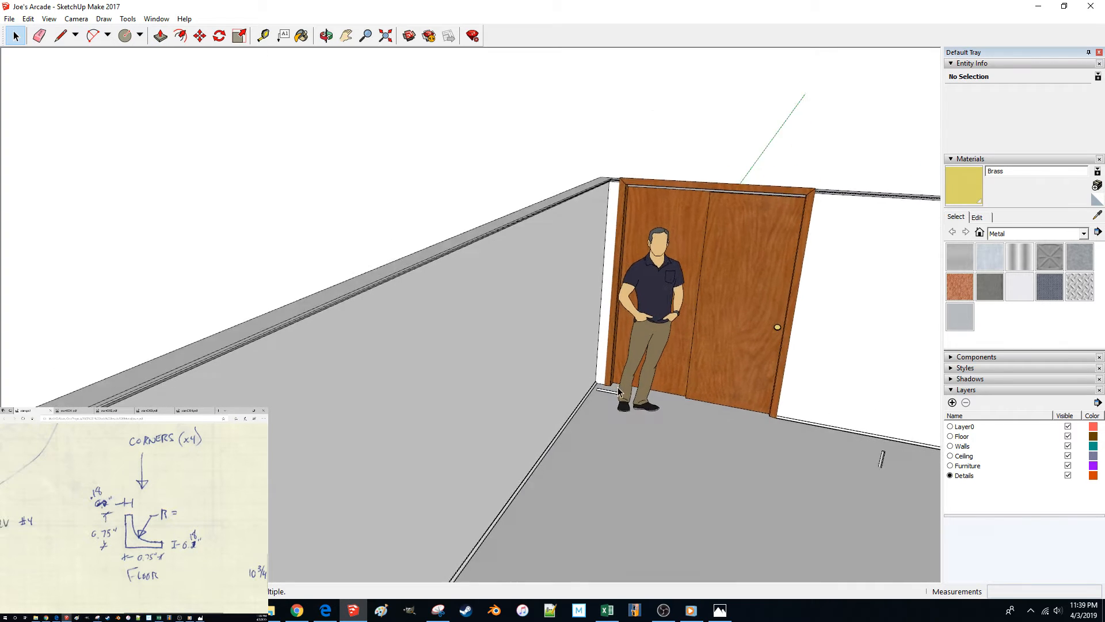
scroll(631, 404, "up", 6)
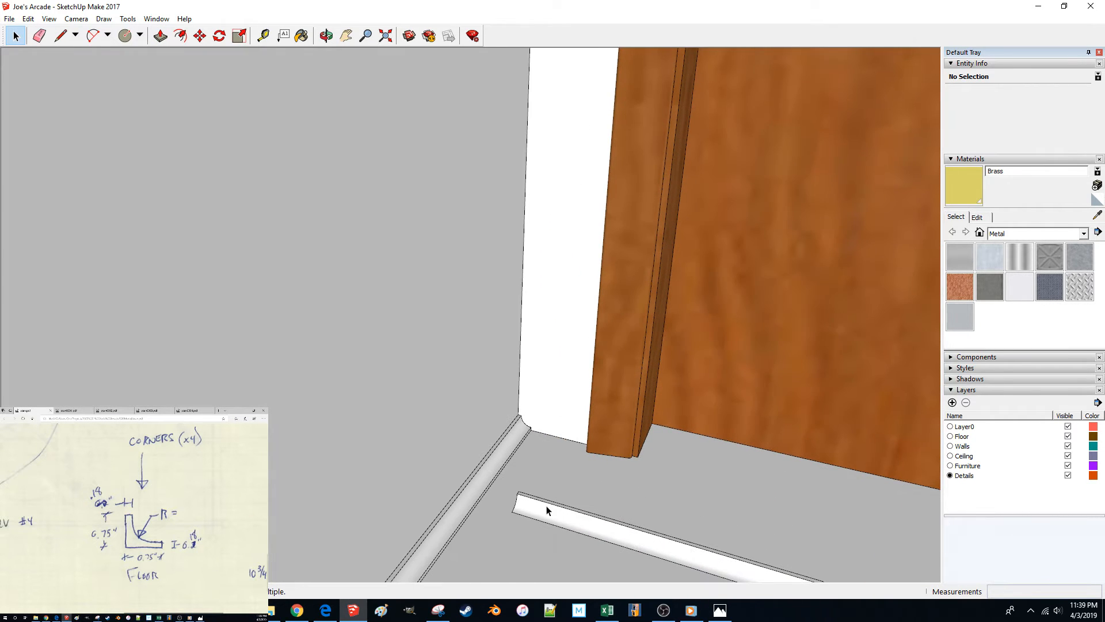
key("m")
left_click(519, 492)
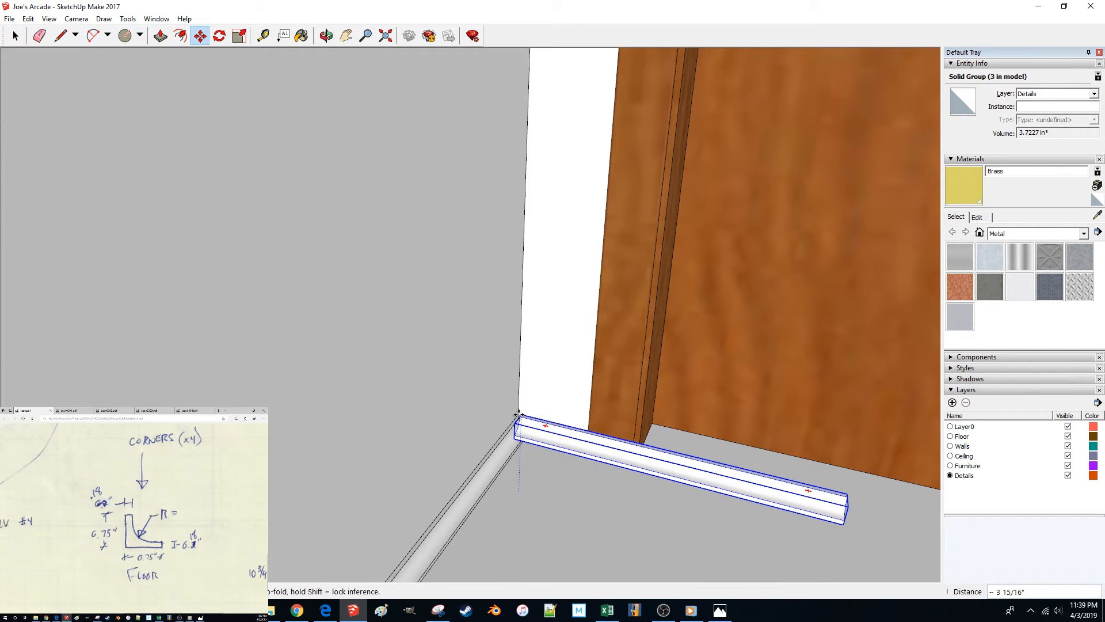
scroll(520, 430, "up", 3)
left_click(524, 485)
scroll(525, 485, "down", 4)
key("space")
Step: Shorten the moved trim with Push/Pull so it ends at the edge of the door frame
double_click(483, 491)
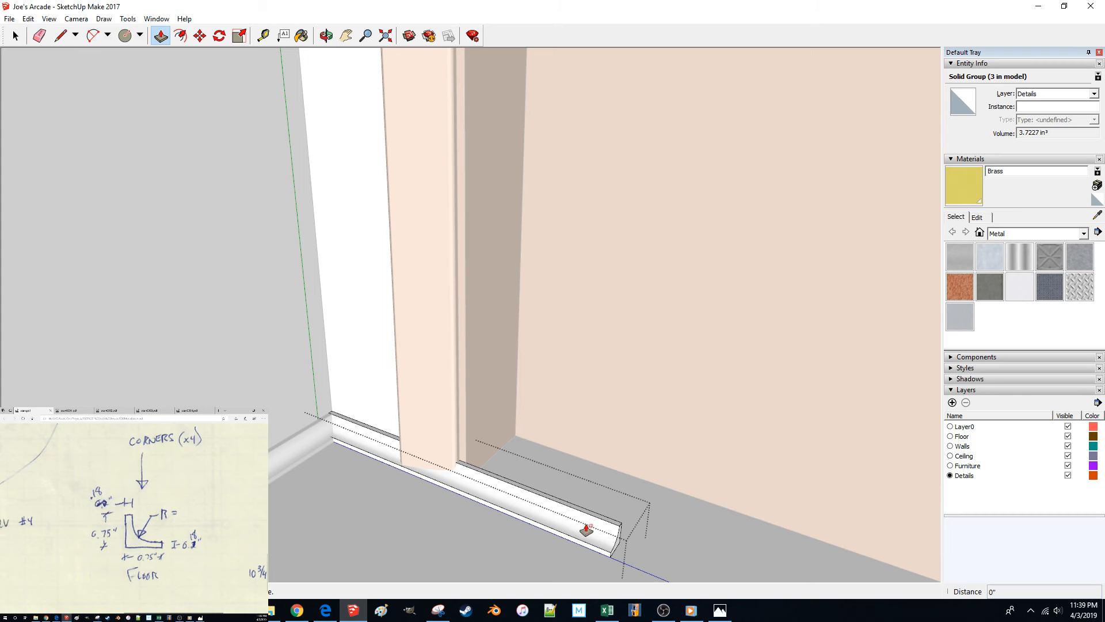
left_click(616, 549)
scroll(494, 465, "up", 5)
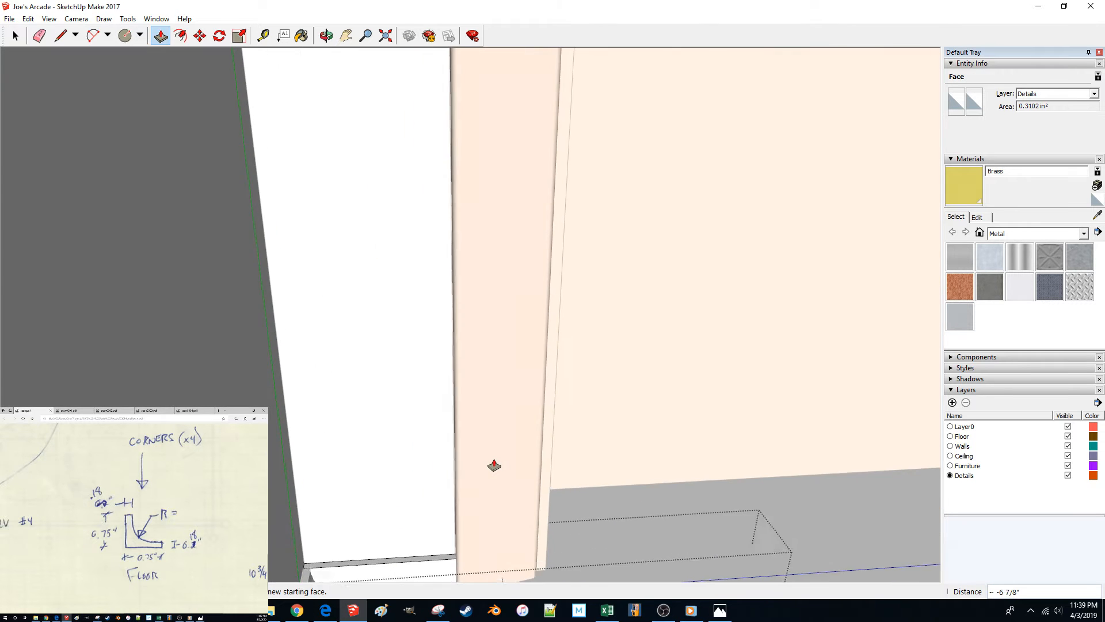
scroll(493, 465, "up", 3)
left_click(516, 481)
scroll(516, 481, "down", 5)
middle_click_drag(515, 481, 472, 510)
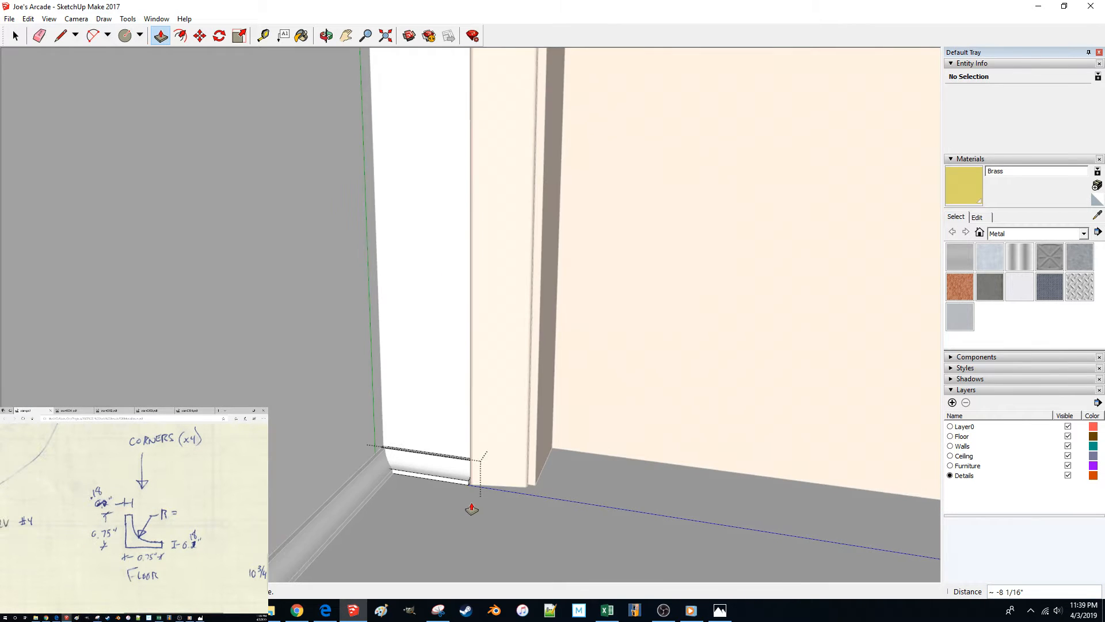
key("space")
left_click(425, 368)
mouse_move(424, 368)
middle_mouse_down()
mouse_move(416, 409)
mouse_move(438, 365)
middle_mouse_up()
scroll(412, 428, "up", 3)
left_click(445, 388)
middle_click_drag(507, 387, 598, 377)
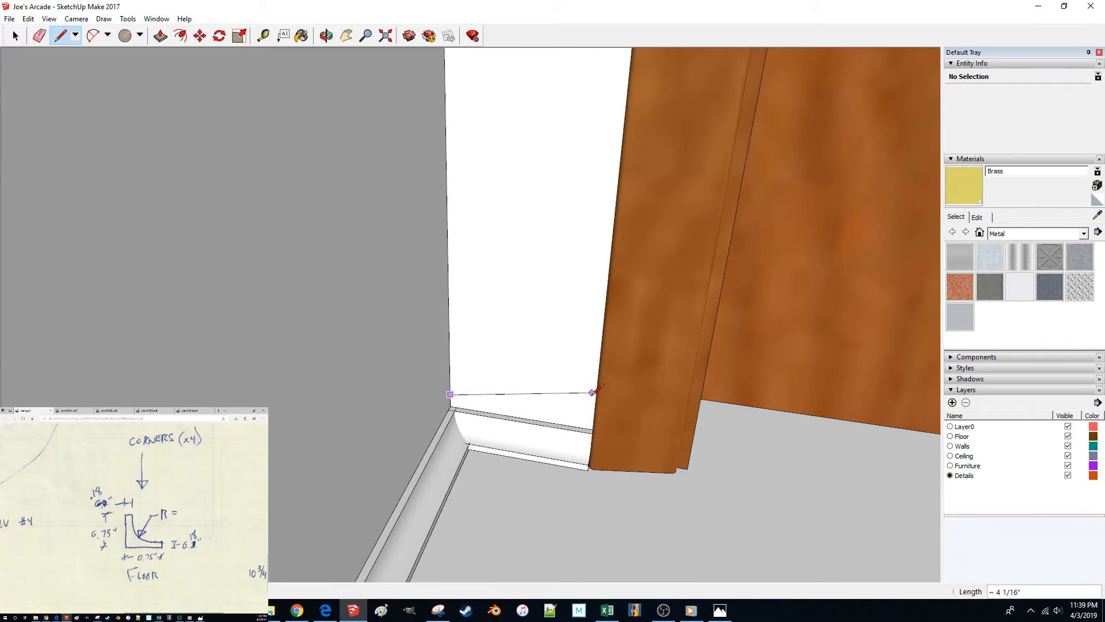
key("space")
middle_click_drag(592, 414, 707, 370)
left_click(504, 415)
scroll(504, 416, "down", 8)
left_click(523, 418, "shift")
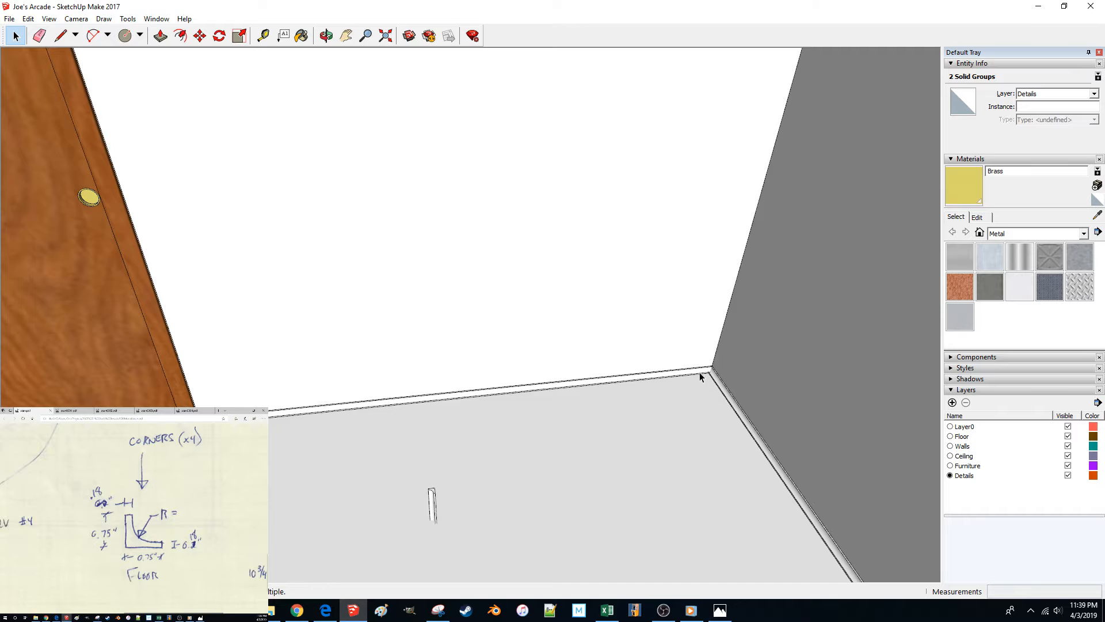
left_click(699, 371, "shift")
mouse_move(717, 382)
middle_mouse_down()
mouse_move(691, 369)
mouse_move(712, 366)
middle_mouse_up()
Step: Copy the door wall's long trim and the right side wall's trim along the red axis to a clear area outside the room
left_click(690, 365)
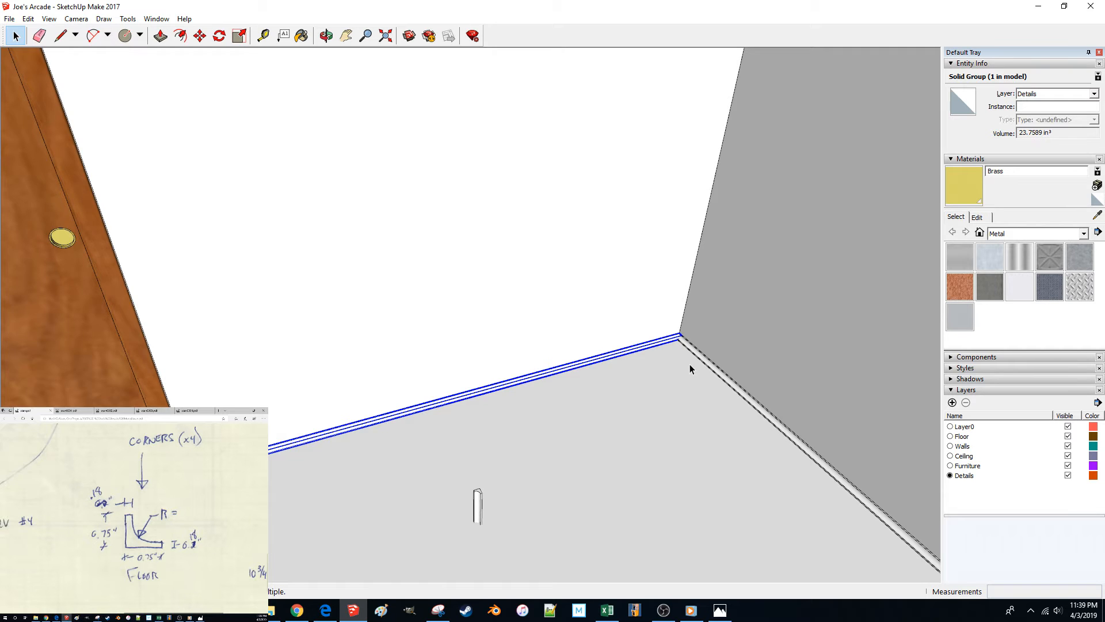
scroll(690, 363, "up", 3)
left_click(673, 392, "shift")
scroll(650, 397, "down", 5)
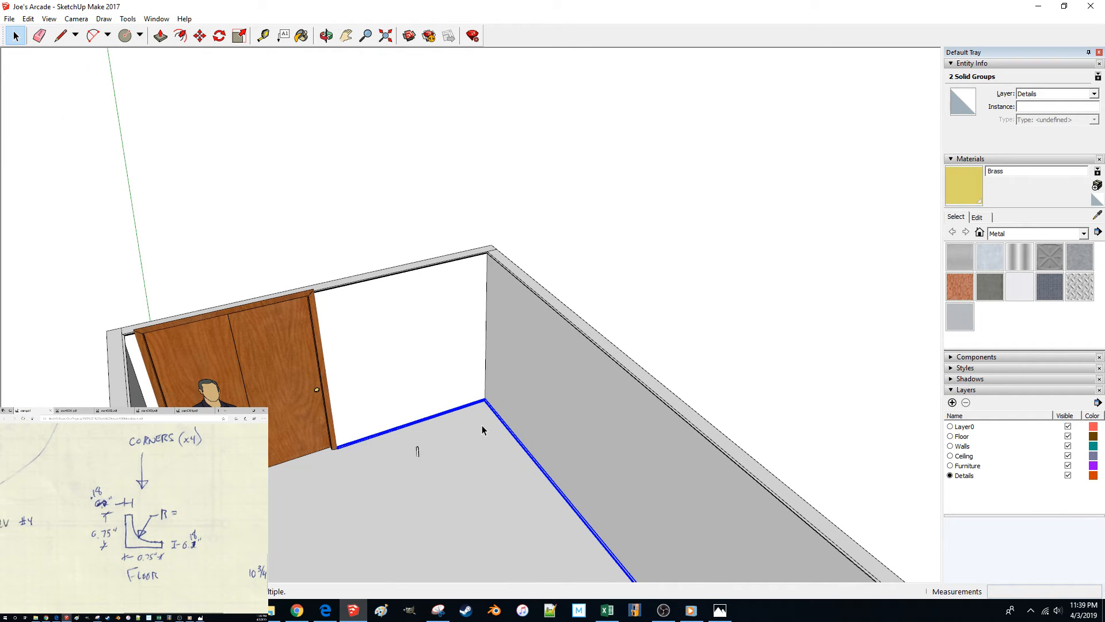
left_click(469, 461)
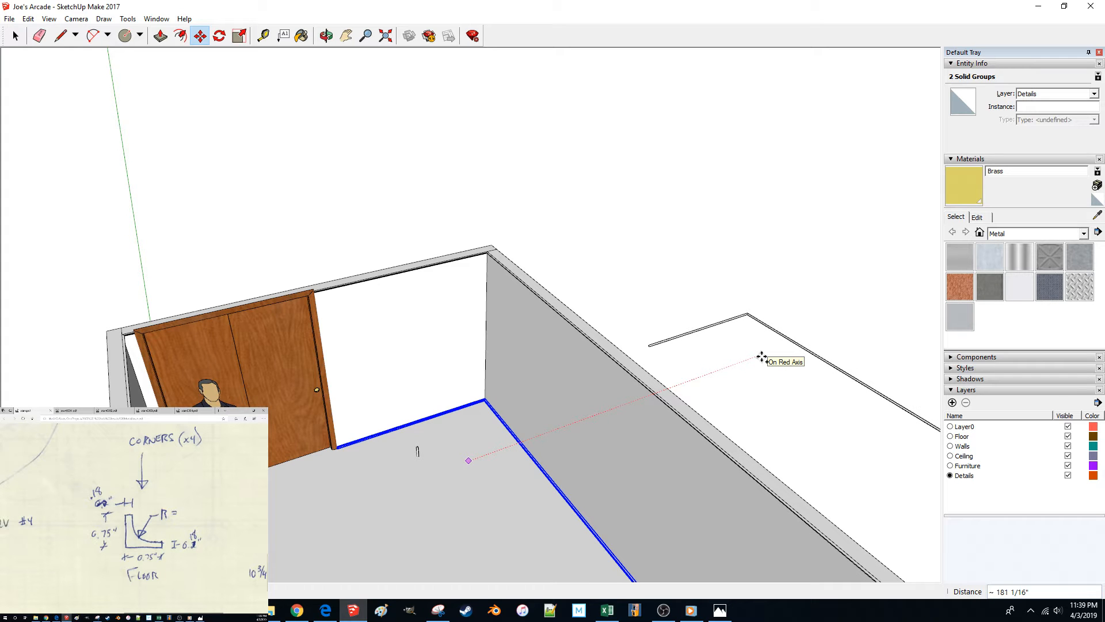
key("Return")
key("space")
Step: Select the two copied trims outside the room and explode them into loose geometry
middle_click_drag(763, 341, 742, 327)
left_click(741, 326)
left_click_drag(777, 263, 642, 338)
left_click(680, 332)
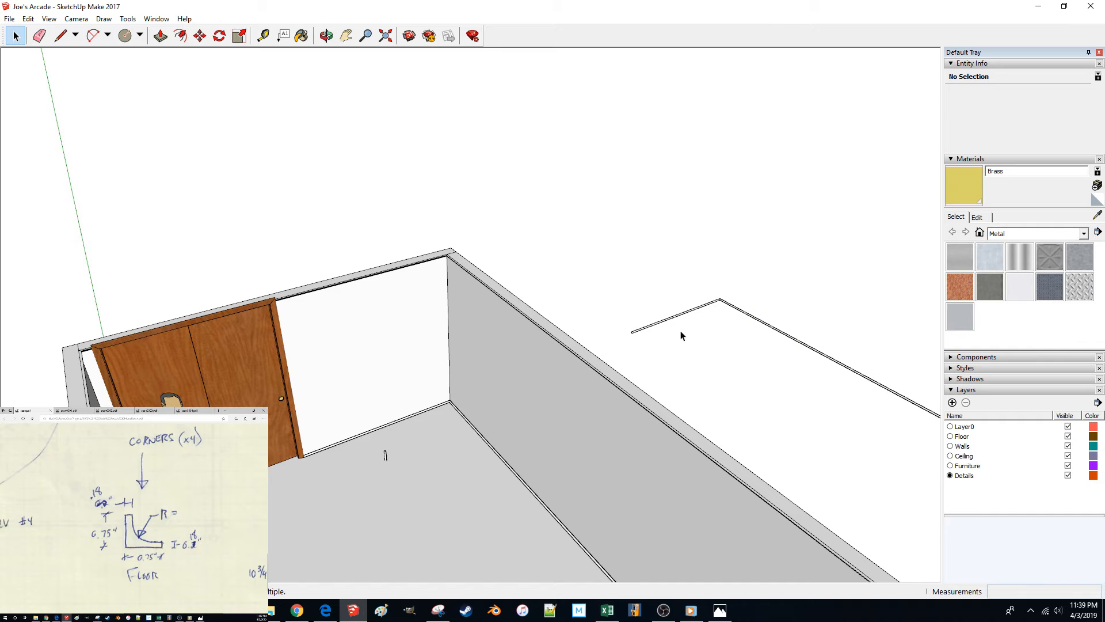
left_click_drag(772, 266, 628, 320)
right_click(711, 307)
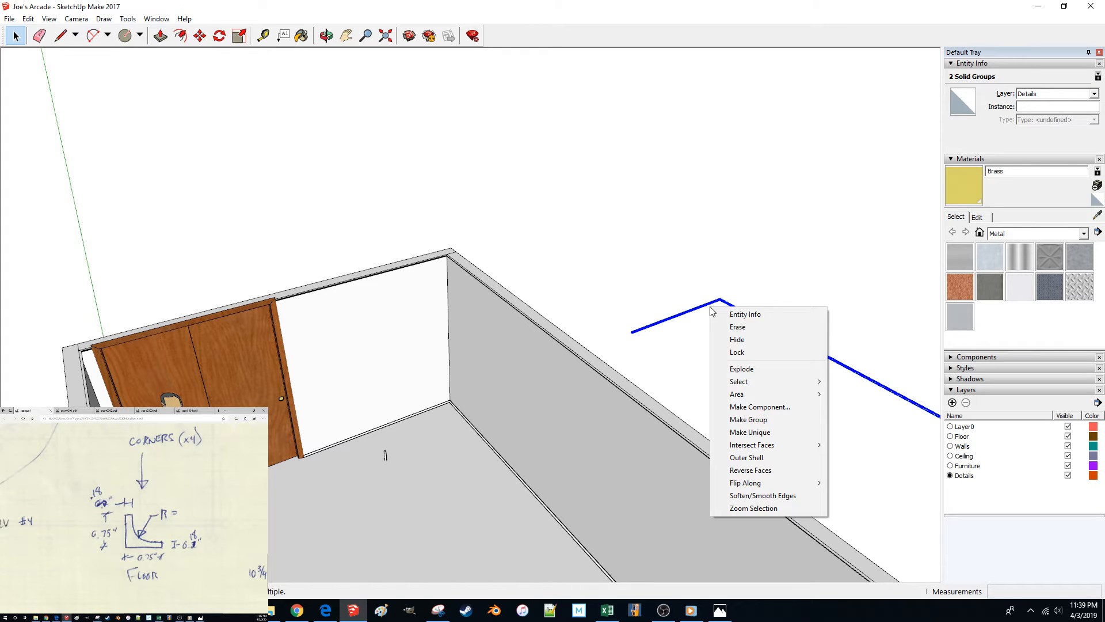
left_click(735, 370)
Step: Select all the exploded trim geometry and intersect its faces with the model
middle_click_drag(735, 369, 433, 327)
triple_click(433, 335)
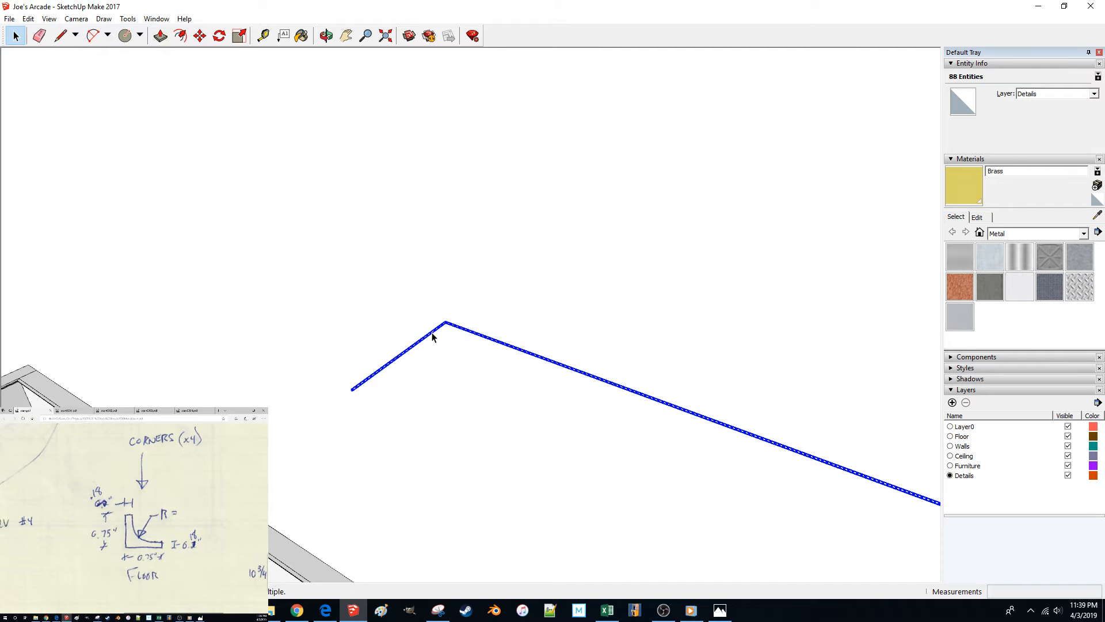
right_click(433, 334)
mouse_move(478, 448)
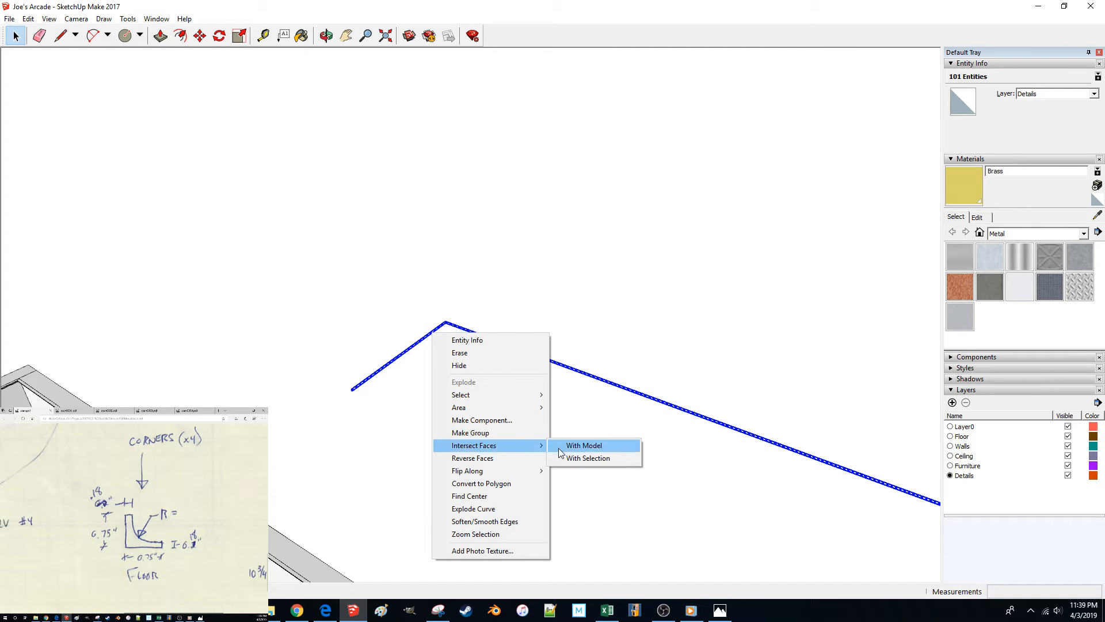
left_click(576, 446)
Step: Delete the long side wall leg of the exploded copy and the surplus end past the mitre on the short leg
middle_click_drag(580, 444, 634, 391)
left_click_drag(799, 378, 622, 449)
key("Delete")
middle_click_drag(456, 439, 164, 373)
middle_click_drag(339, 442, 576, 247)
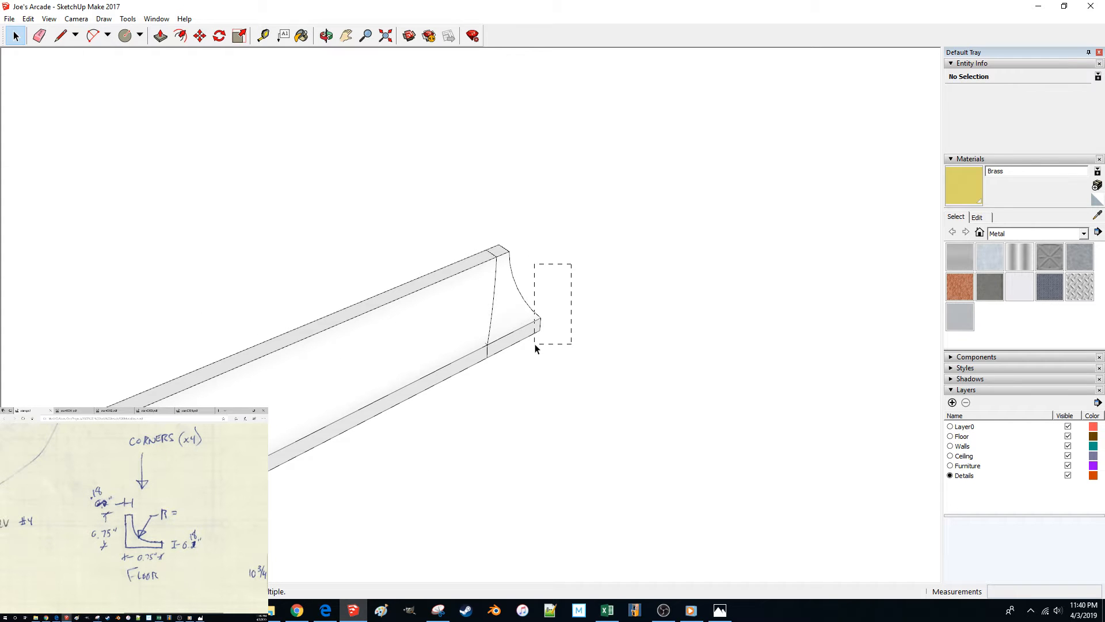
mouse_move(526, 358)
middle_mouse_down()
mouse_move(499, 331)
mouse_move(516, 317)
mouse_move(568, 325)
mouse_move(595, 313)
mouse_move(575, 320)
mouse_move(547, 269)
mouse_move(495, 242)
mouse_move(544, 216)
middle_mouse_up()
Step: Try to close the mitred end with a line to the trim's lower front corner, and undo it
key("l")
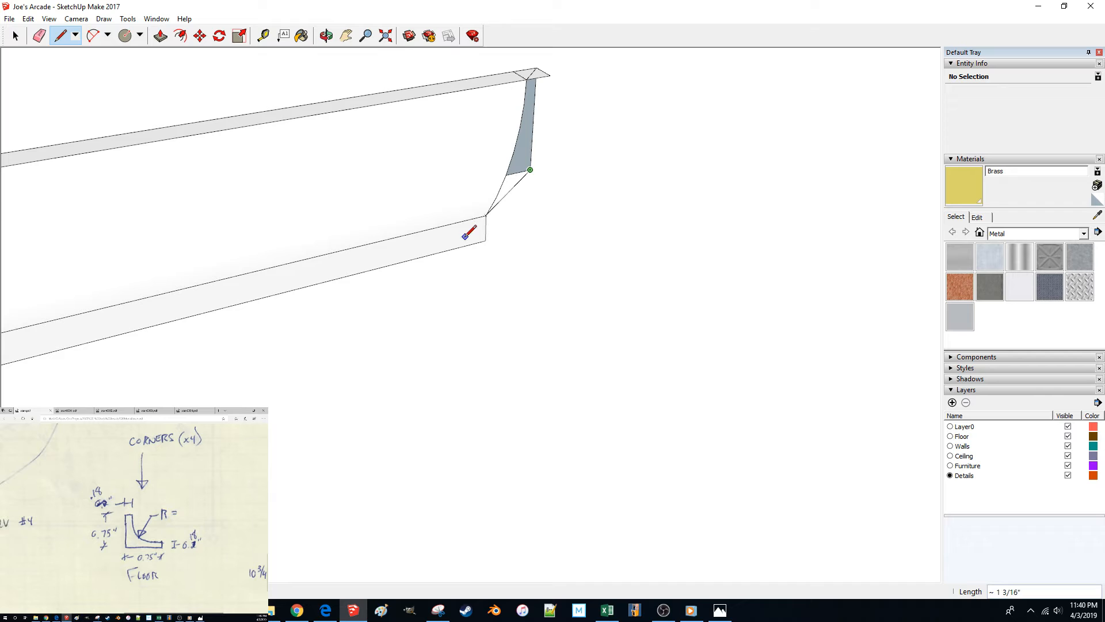
left_click(485, 241)
key("space")
middle_click_drag(517, 124, 342, 429)
key("ctrl+z")
Step: Delete the leftover triangular piece beyond the diagonal mitre edge on the trim's top strip
scroll(342, 429, "up", 3)
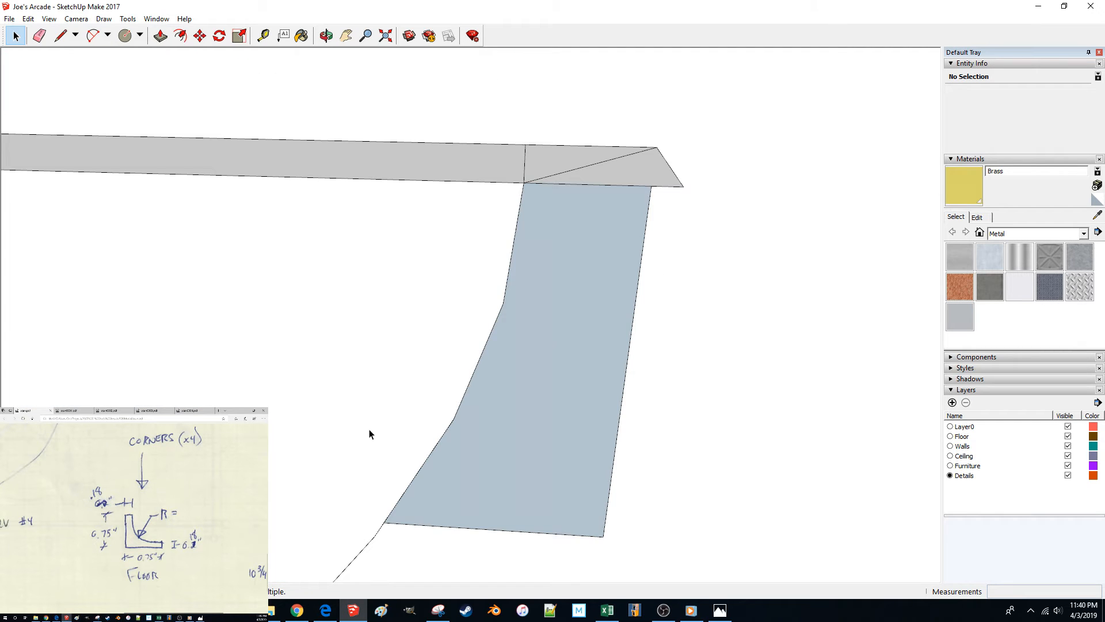
key("Delete")
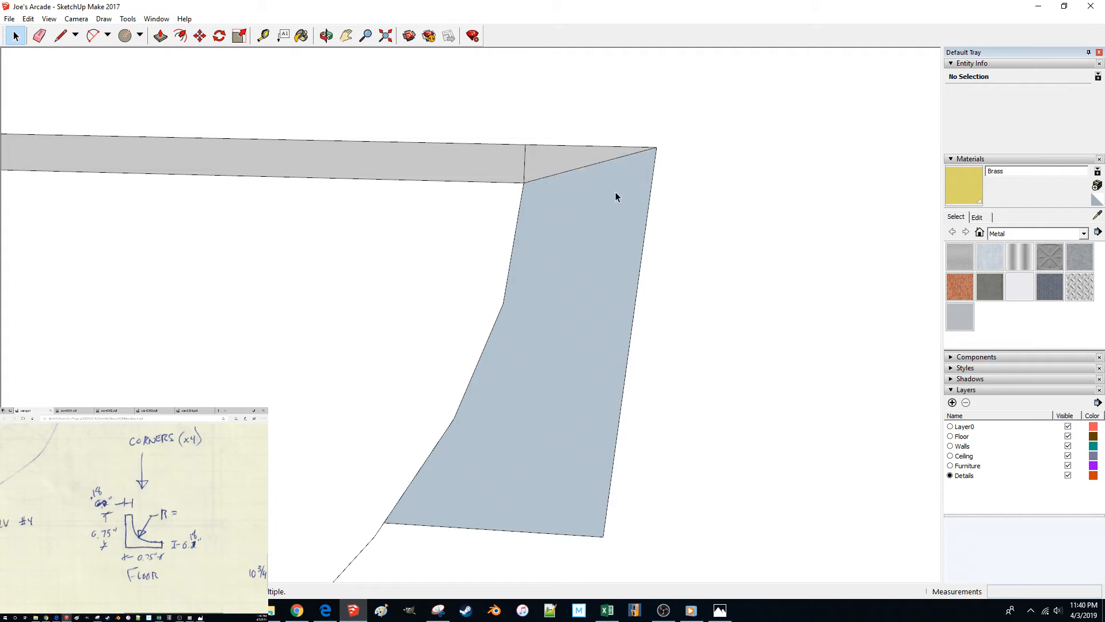
scroll(526, 229, "down", 8)
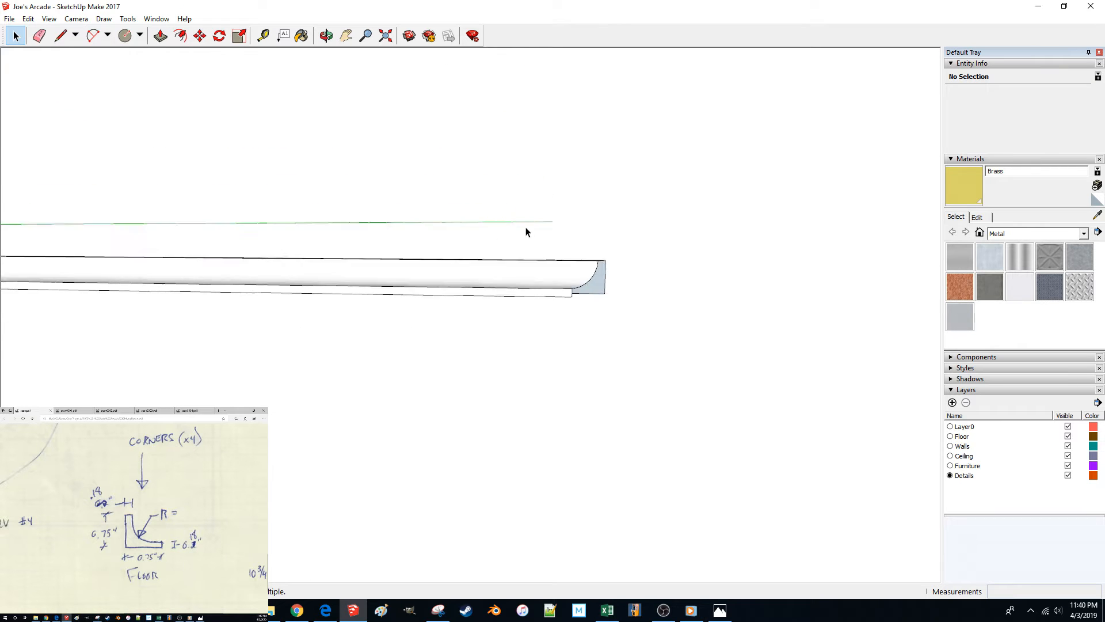
middle_click_drag(520, 234, 505, 246)
scroll(442, 295, "up", 5)
middle_click_drag(443, 293, 329, 250)
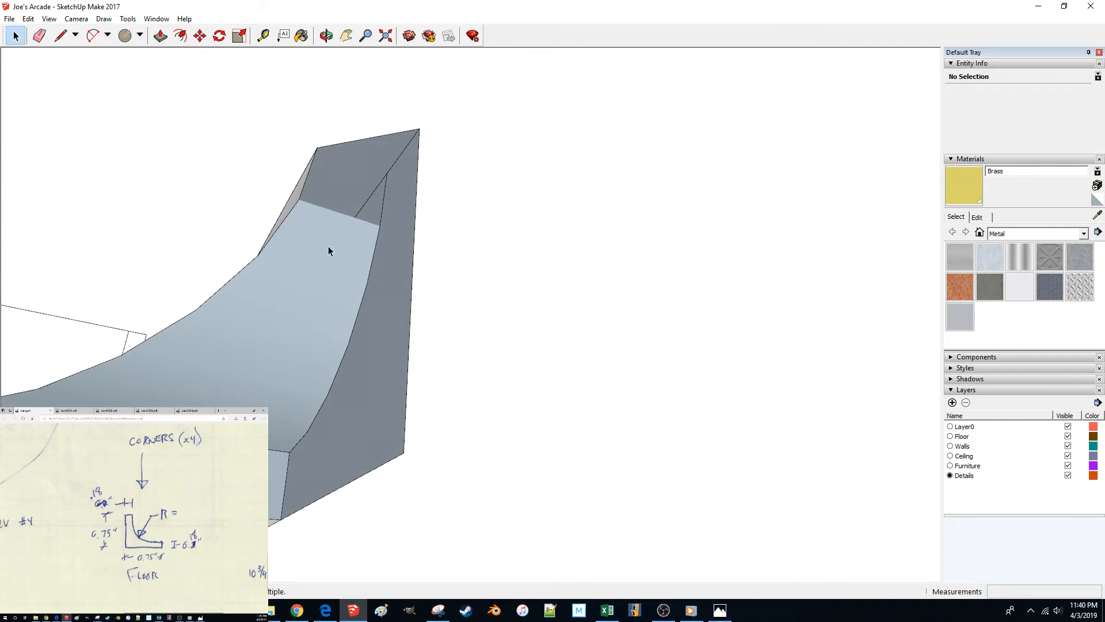
Step: Delete the stray intersection surface and its curved profile edge inside the mitred end
left_click(351, 218)
scroll(350, 219, "down", 4)
scroll(382, 268, "up", 4)
middle_click_drag(390, 266, 437, 225)
left_click(551, 177)
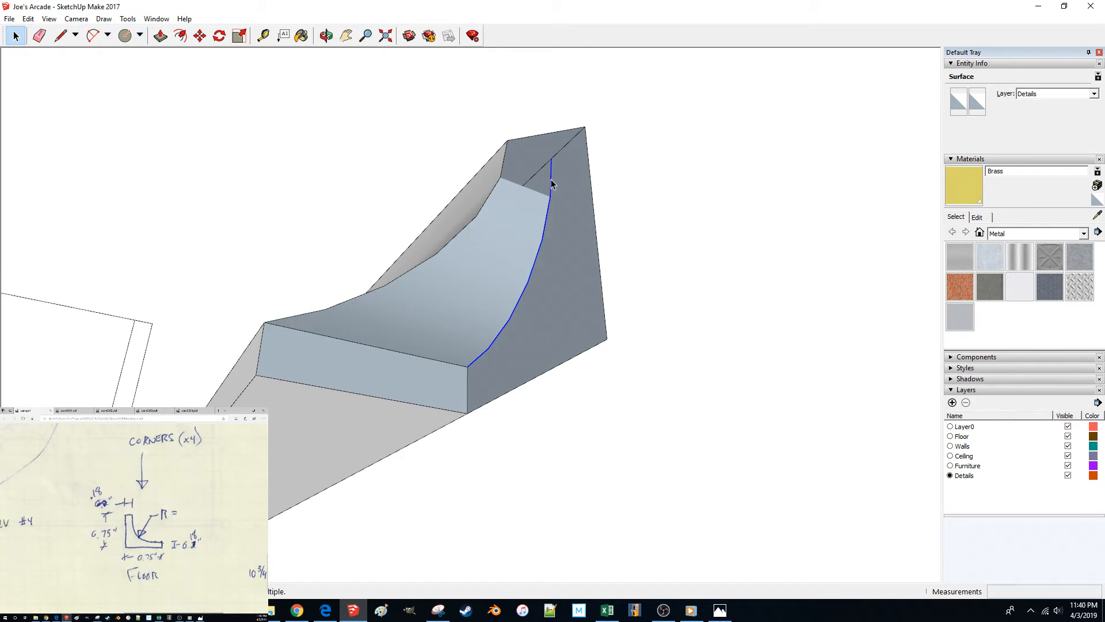
key("Delete")
Step: Delete the remaining surplus edges and faces at the lower front and bottom of the mitred end
scroll(440, 296, "down", 2)
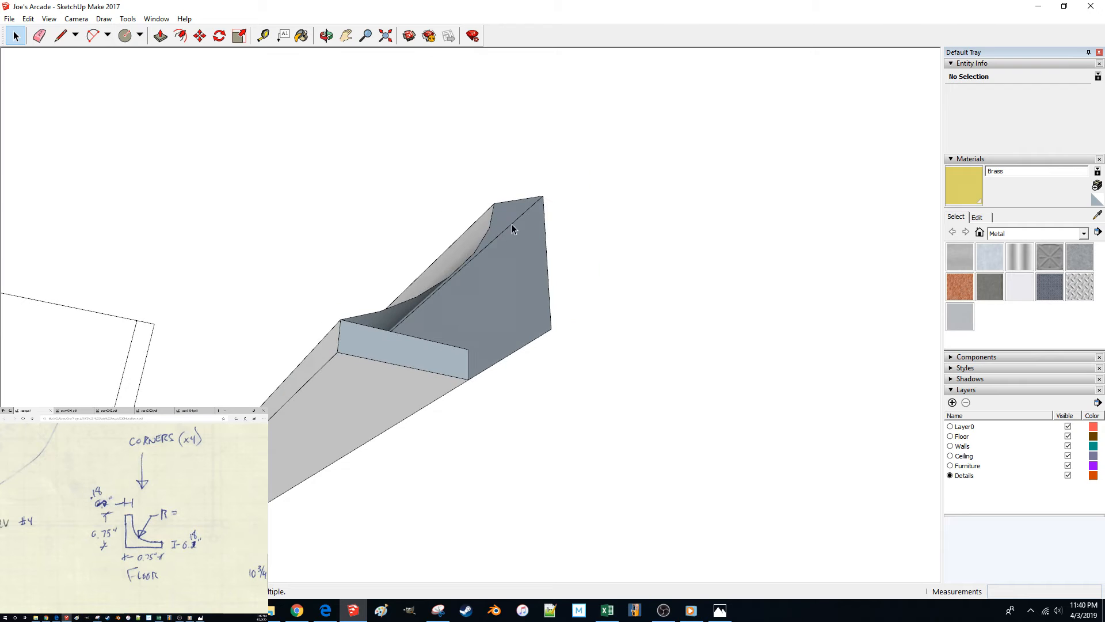
middle_click_drag(512, 225, 432, 342)
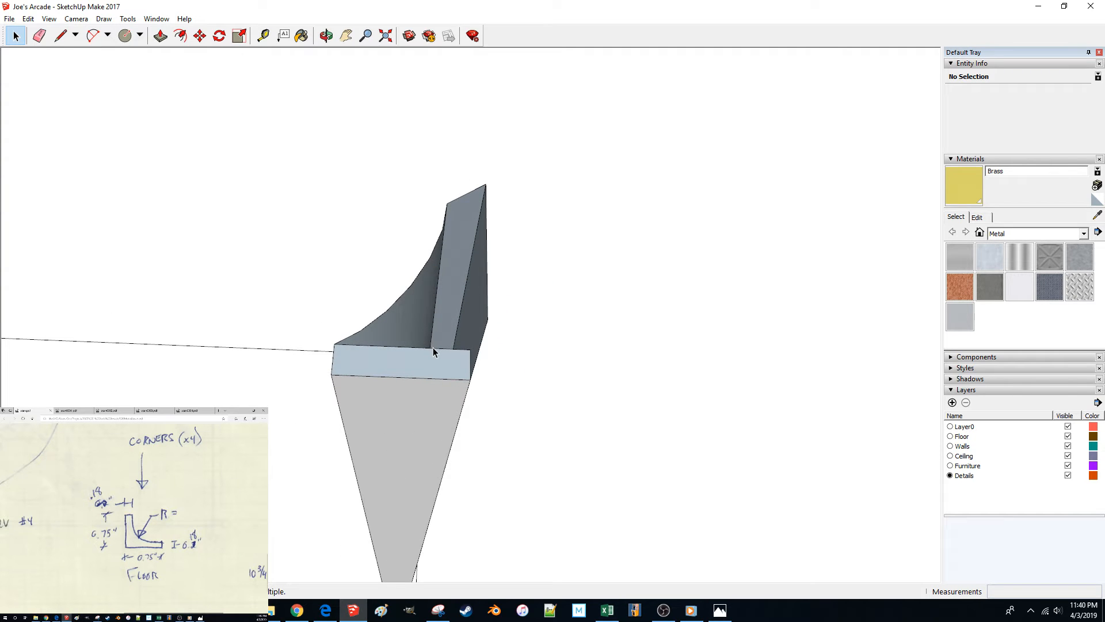
left_click(433, 347)
key("Delete")
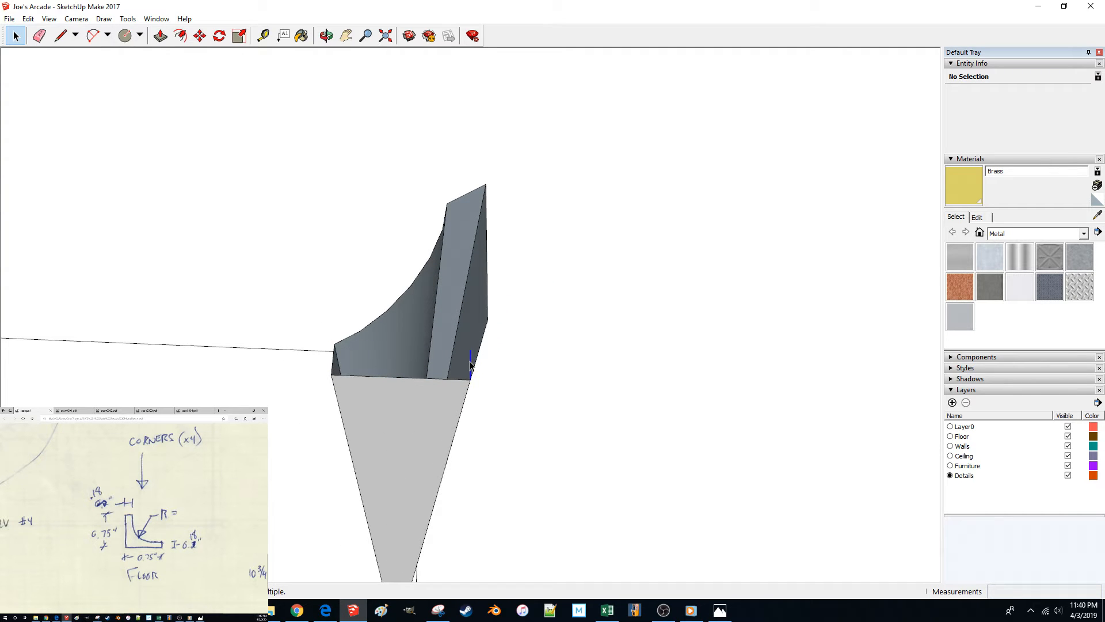
middle_click_drag(439, 374, 615, 352)
left_click(589, 357)
key("Delete")
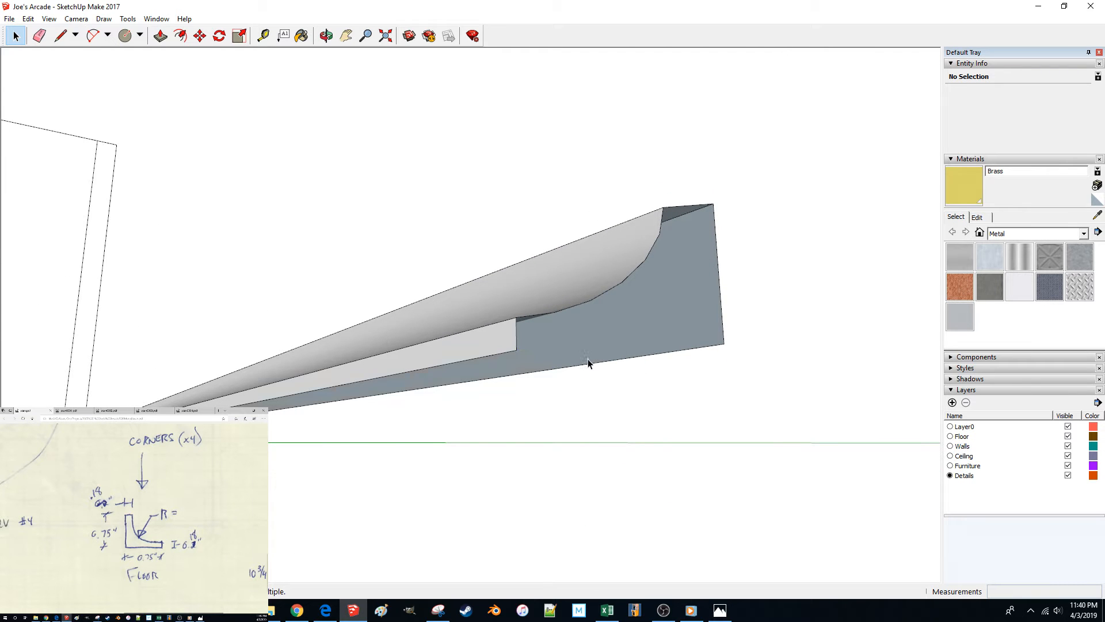
Step: Draw a line from the trim's lower front corner to its lower rear corner to complete the diagonal mitre edge
key("l")
left_click(517, 350)
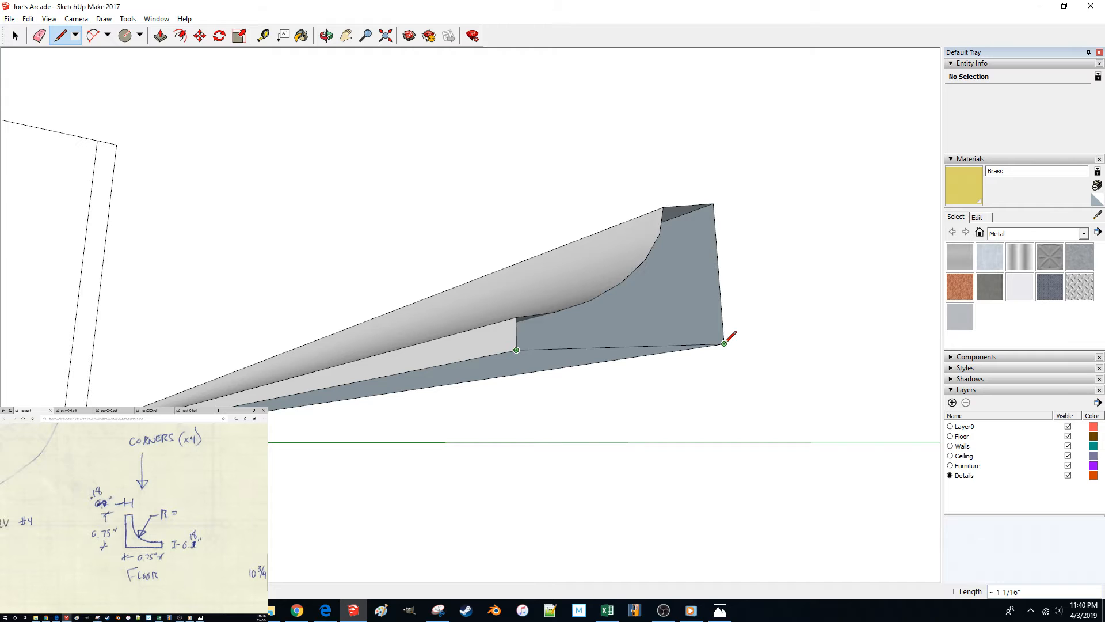
left_click(724, 343)
key("space")
Step: Group the finished mitred trim and move it 200" back along the red axis to the door wall
middle_click_drag(733, 326, 562, 420)
left_click(426, 311)
key("m")
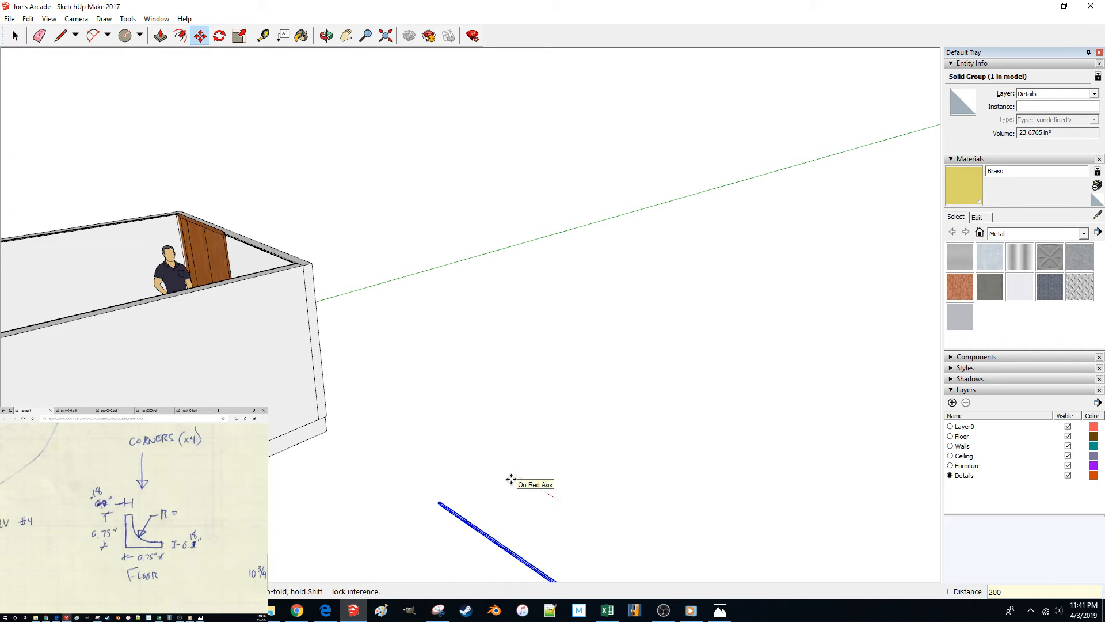
key("Return")
scroll(511, 480, "up", 6)
key("space")
Step: Copy the mitred door wall trim and the right side wall's trim 200" along the red axis outside the room
left_click(555, 253)
middle_click_drag(363, 372, 517, 475)
scroll(382, 405, "up", 8)
left_click(504, 482)
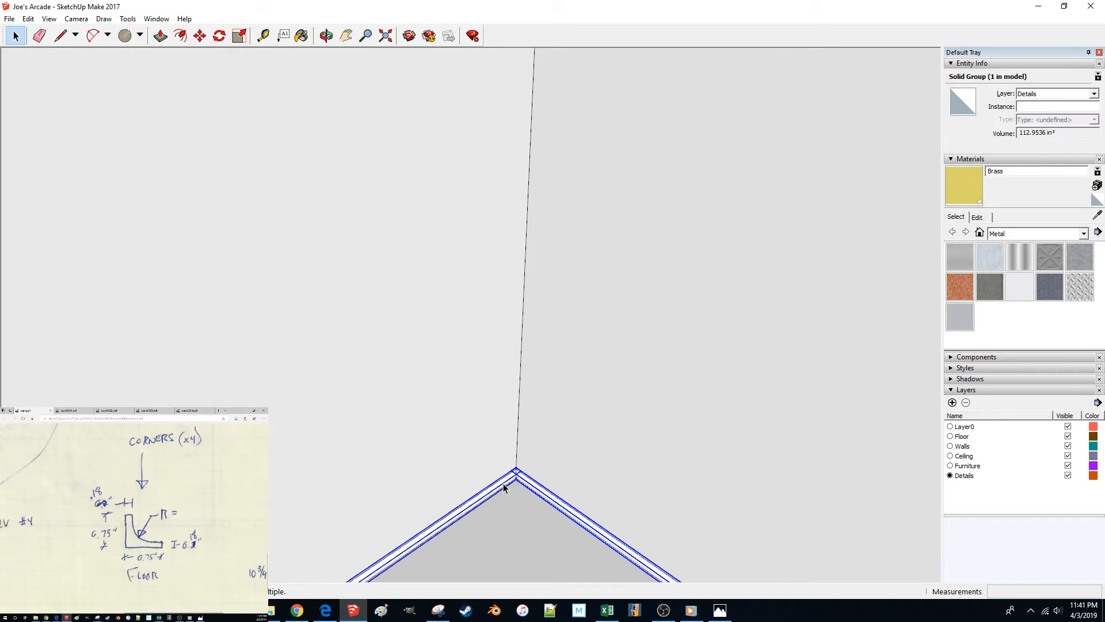
left_click(547, 468)
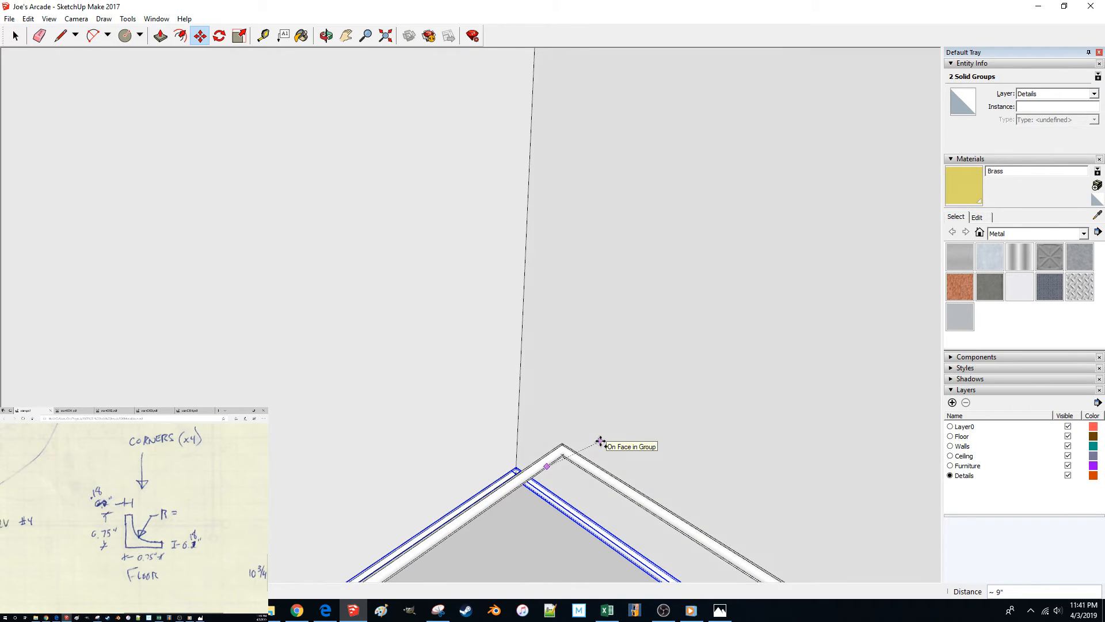
scroll(587, 447, "down", 4)
scroll(567, 446, "down", 1)
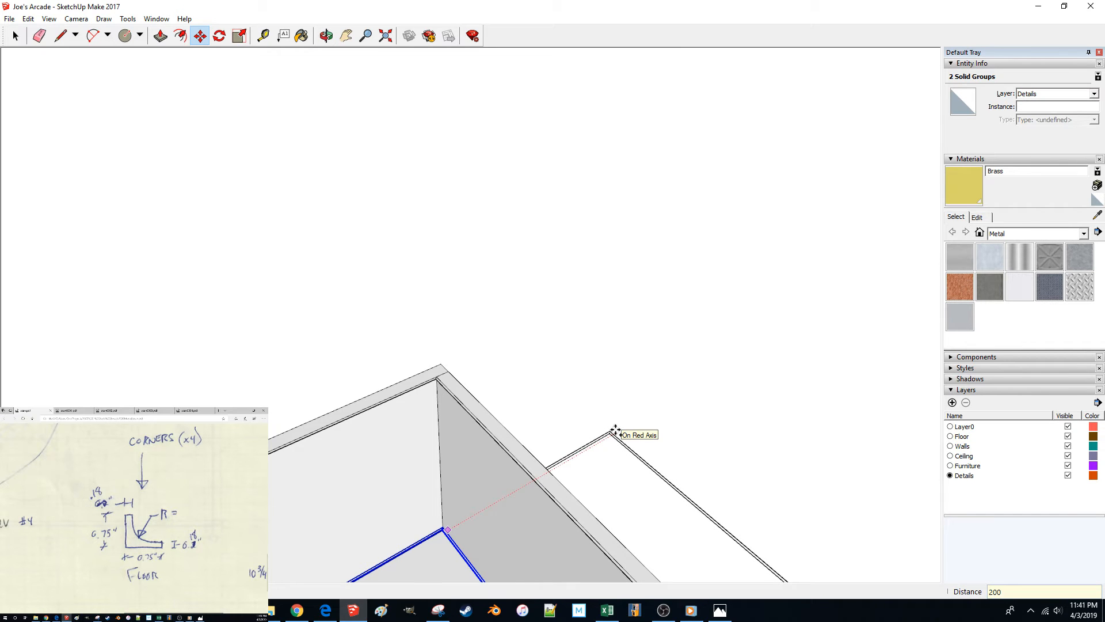
key("Return")
Step: Copy the back wall's trim along the red axis so it meets the end of the side wall trim copied outside the room
scroll(615, 431, "up", 5)
middle_click_drag(616, 430, 681, 442)
key("space")
left_click(698, 452)
left_click(686, 507)
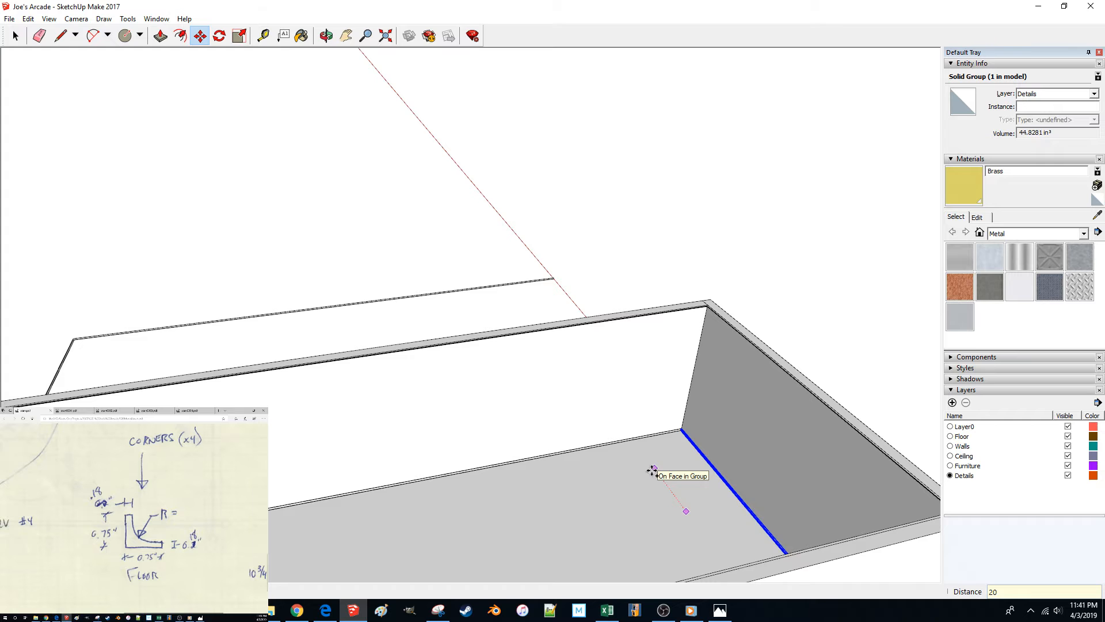
key("space")
Step: Select the back wall's trim and the left side wall's trim together
middle_click_drag(651, 469, 792, 294)
left_click(789, 295)
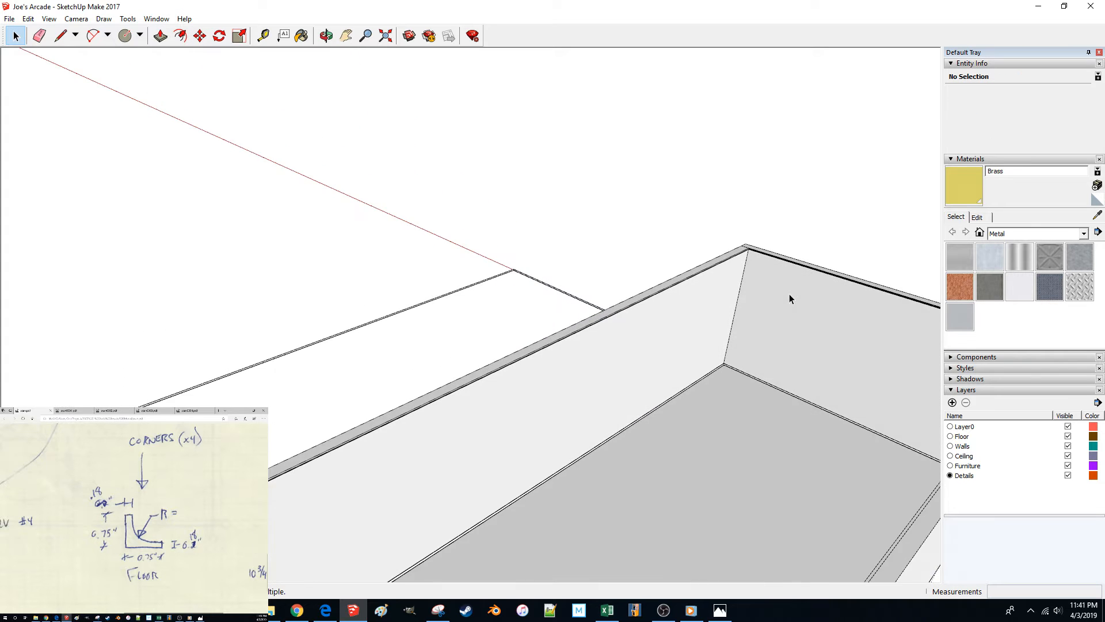
middle_click_drag(723, 332, 777, 326)
left_click(707, 352)
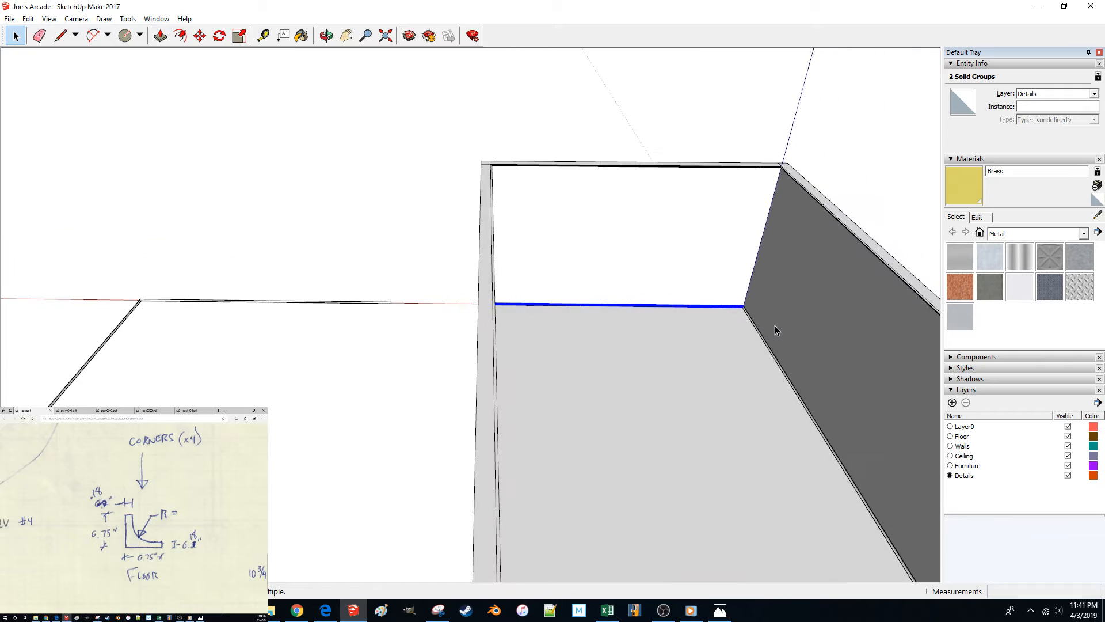
left_click(758, 333, "ctrl")
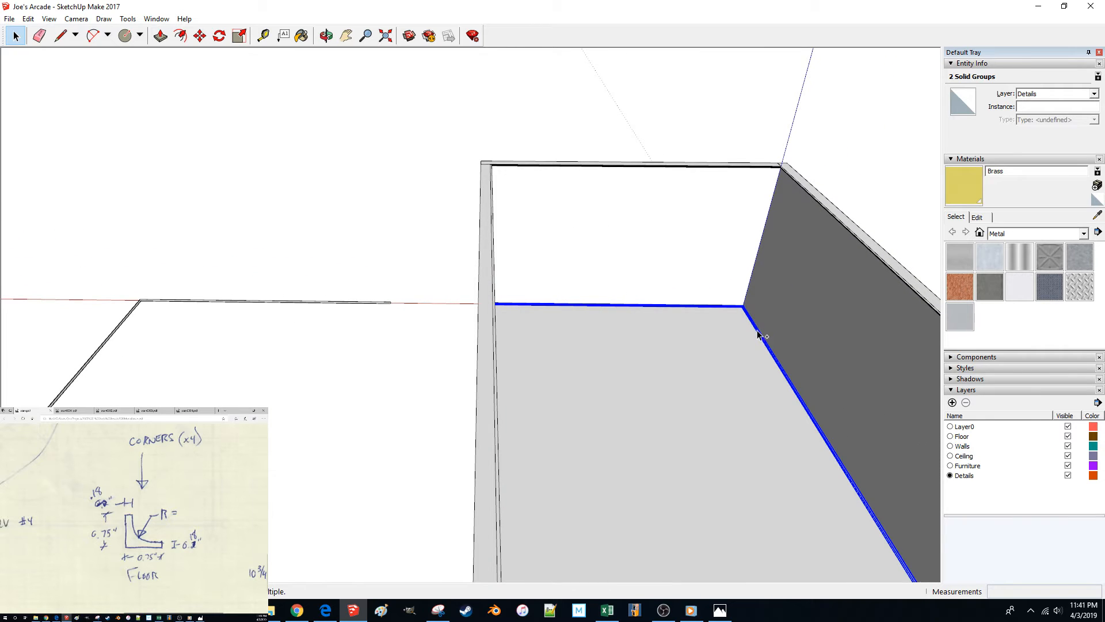
Step: Move the three selected corner trim groups out of the room along the red axis
left_click(721, 430)
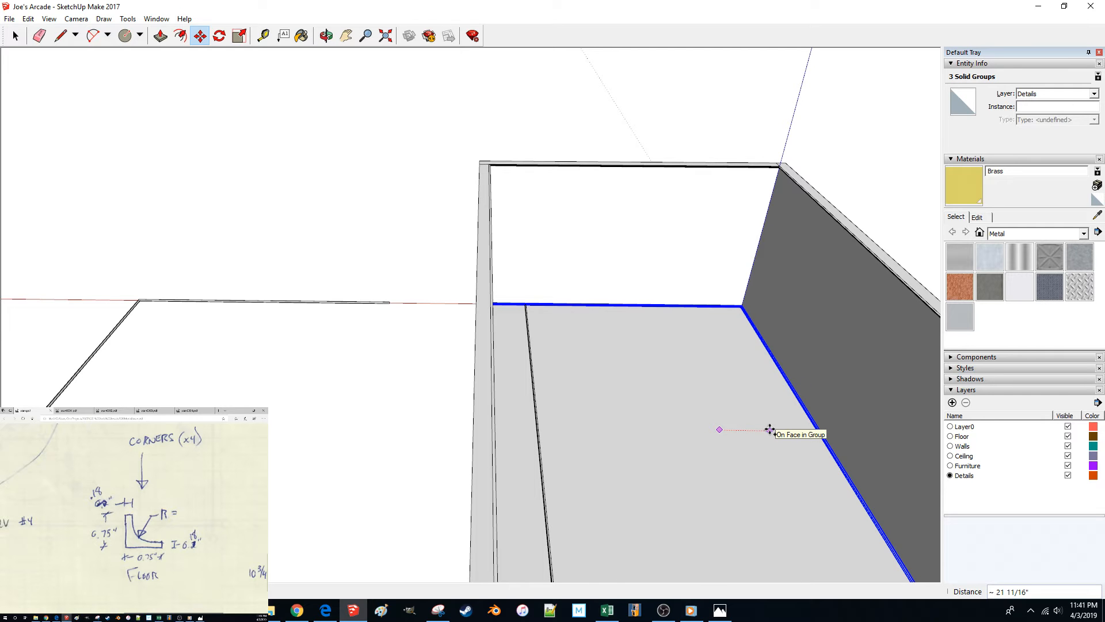
key("Return")
middle_click_drag(770, 429, 665, 340)
key("space")
Step: Select the three floor corner trim groups still inside the room and move them 400 along the red axis
scroll(705, 284, "up", 2)
scroll(698, 283, "down", 2)
left_click(728, 219)
left_click(662, 342)
scroll(662, 342, "up", 2)
scroll(698, 342, "up", 3)
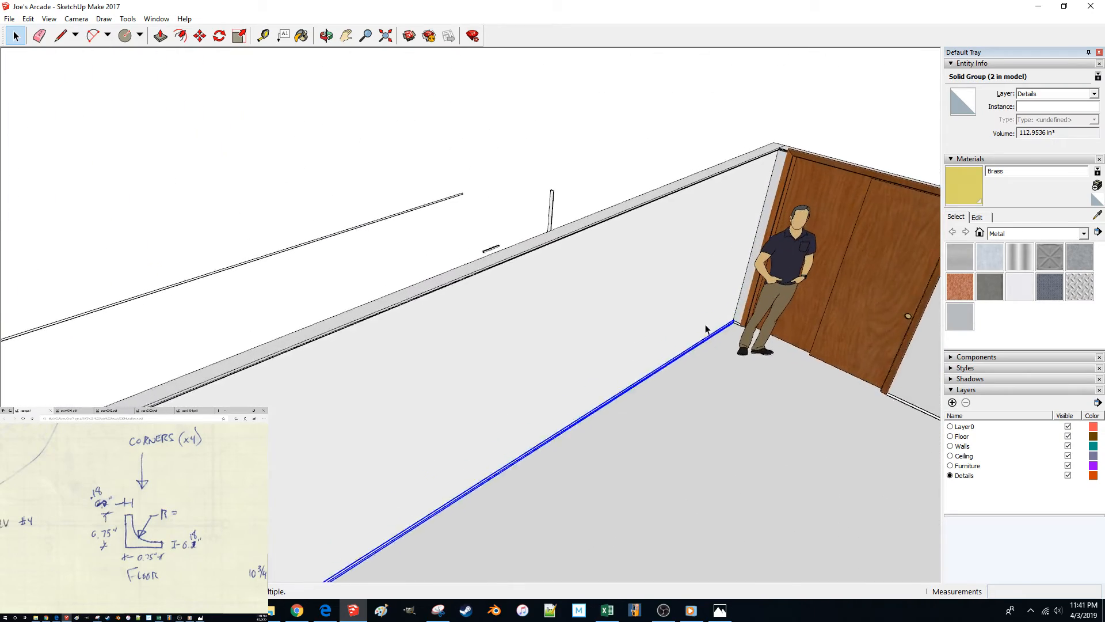
middle_click_drag(733, 357, 311, 367)
scroll(310, 360, "up", 2)
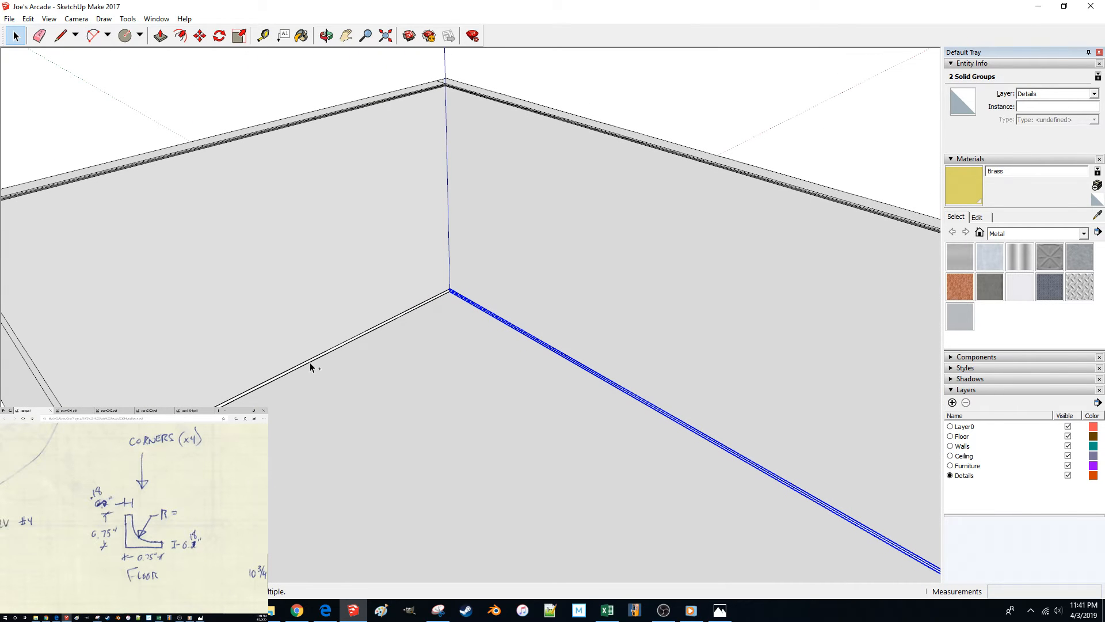
left_click(311, 361, "shift")
left_click(332, 467)
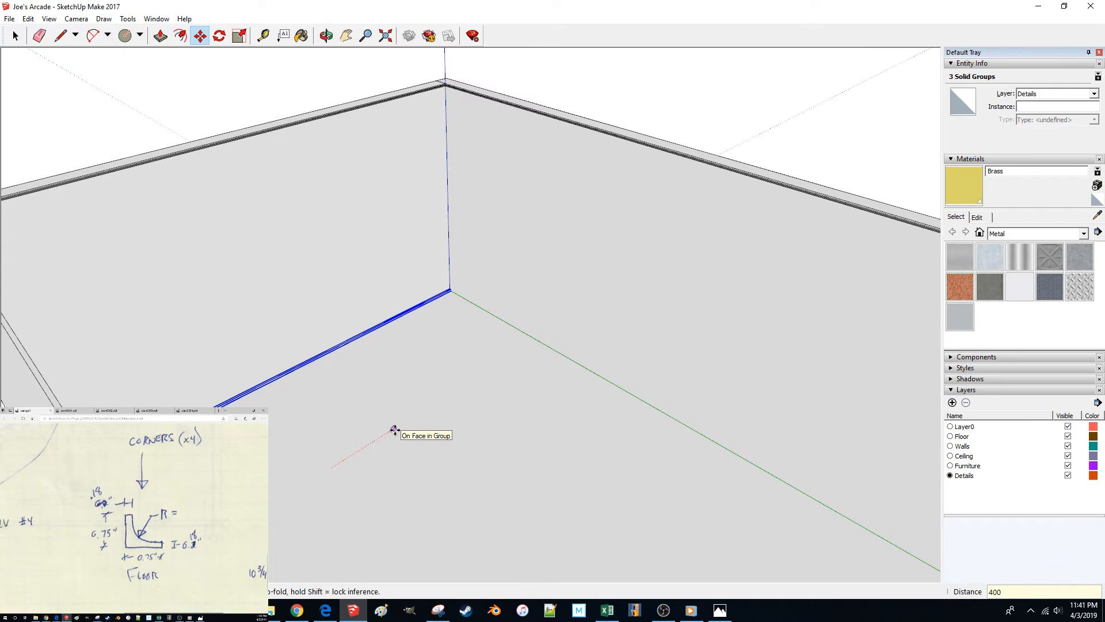
key("Return")
key("space")
Step: Select all nine long and short trim groups laid out beside the room and explode them
scroll(437, 380, "down", 2)
middle_click_drag(527, 328, 345, 369)
left_click(242, 140)
middle_click_drag(391, 253, 559, 232)
scroll(343, 273, "down", 3)
left_click_drag(557, 208, 338, 548)
middle_click_drag(324, 513, 460, 354)
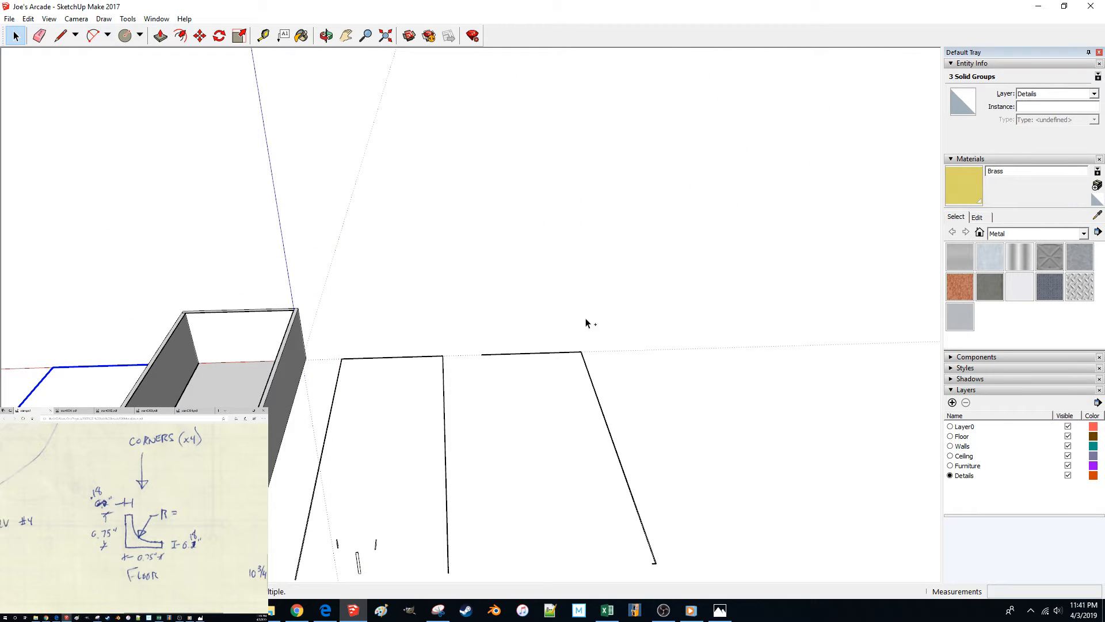
left_click_drag(338, 416, 338, 416)
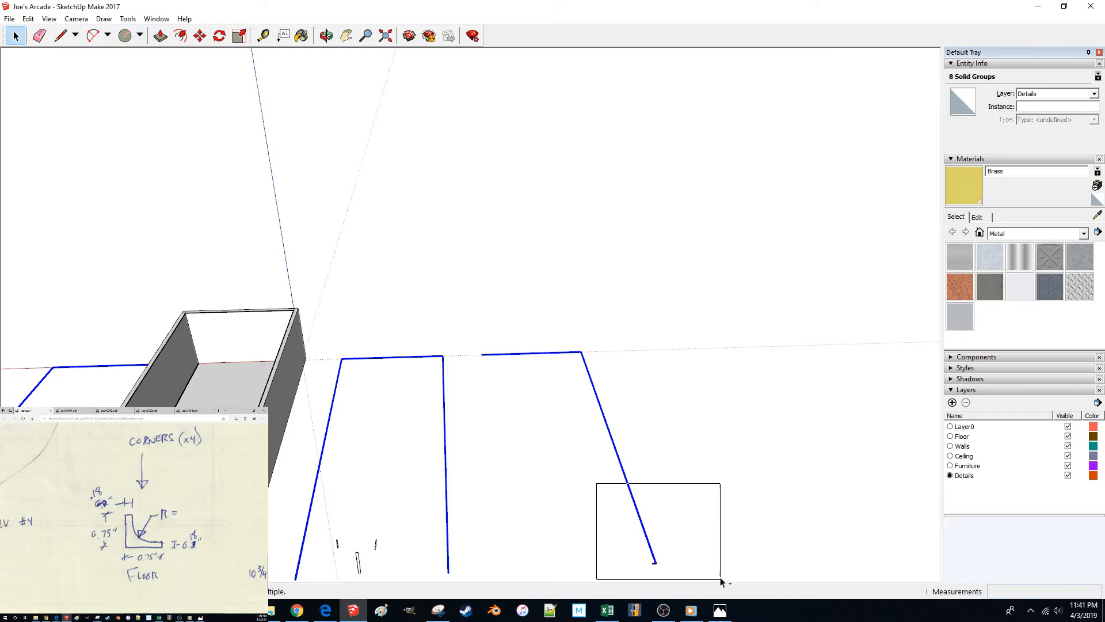
right_click(641, 522)
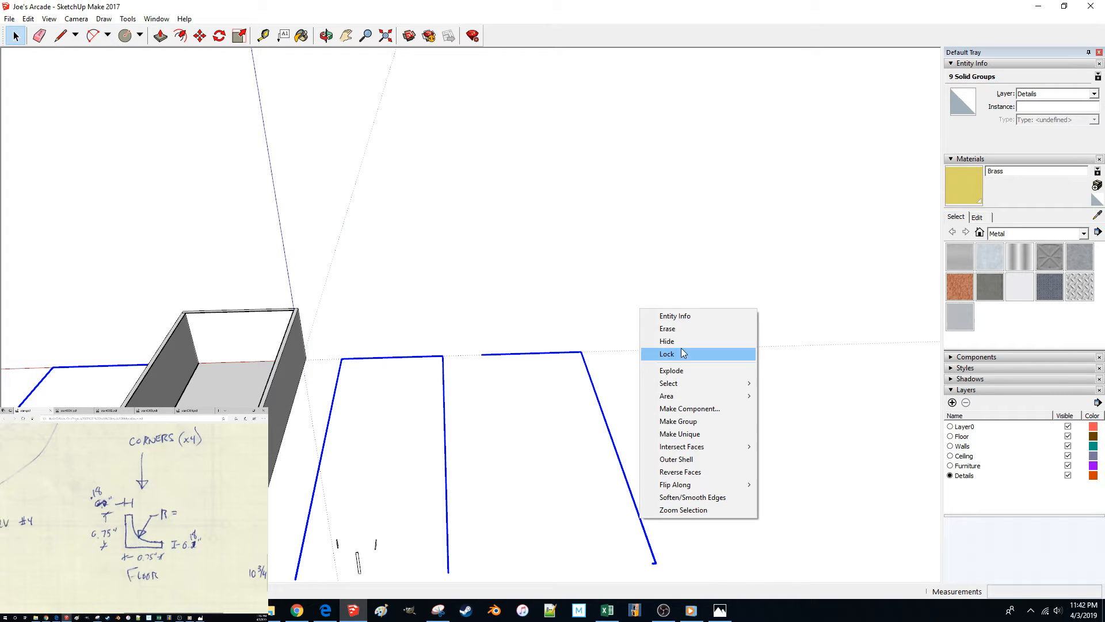
left_click(672, 370)
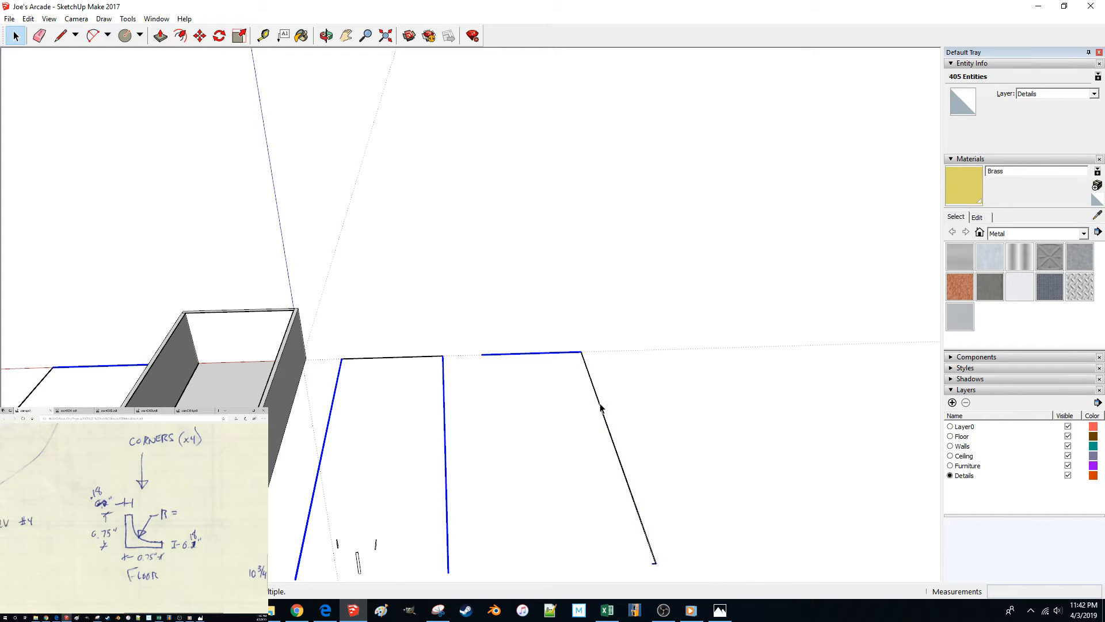
Step: Select all the exploded trim geometry and intersect its faces with the model
middle_click_drag(600, 408, 343, 349)
left_click_drag(434, 542, 436, 543)
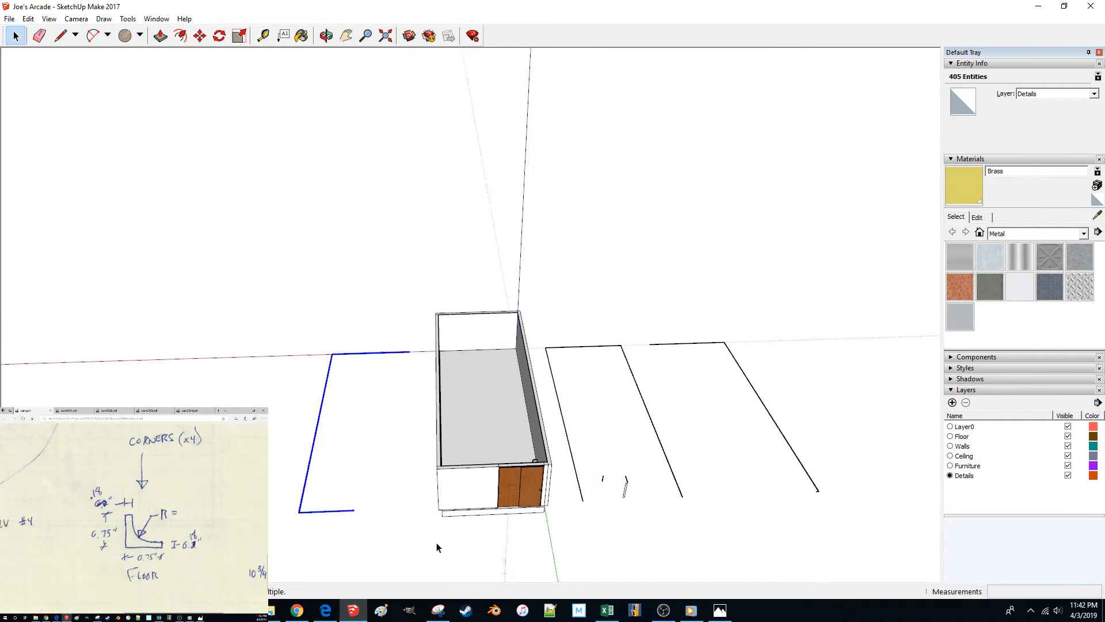
left_click_drag(565, 459, 593, 510)
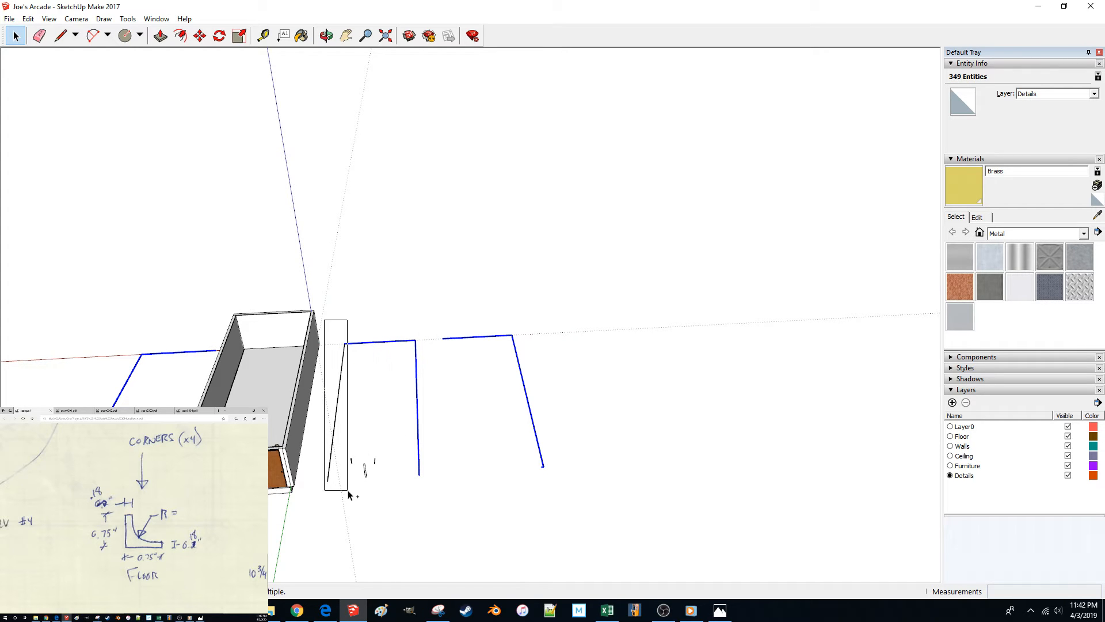
right_click(337, 432)
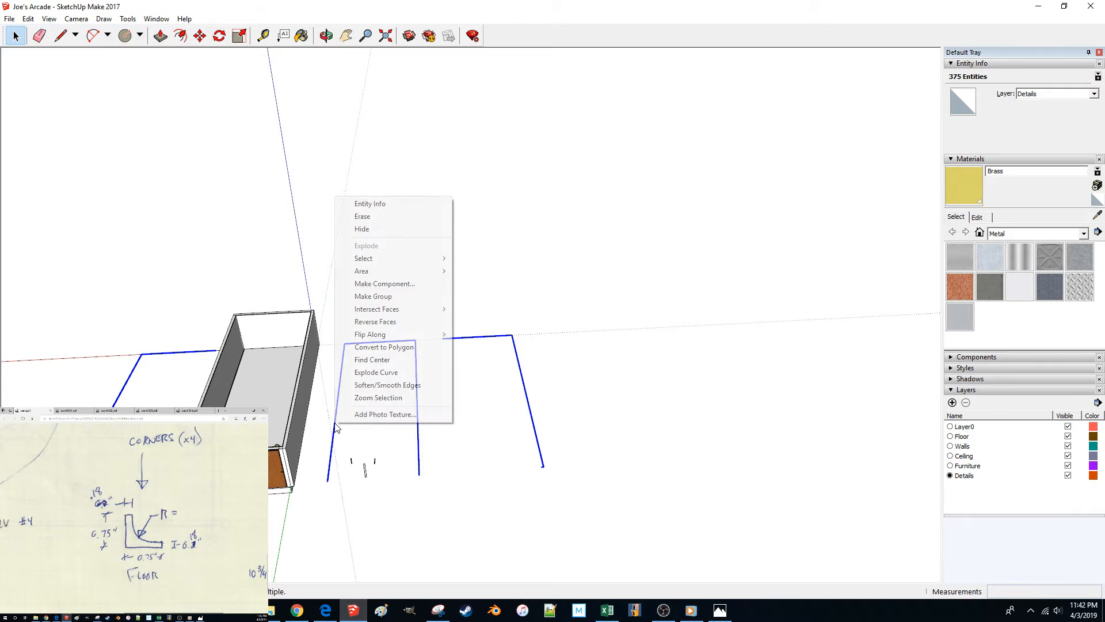
mouse_move(428, 312)
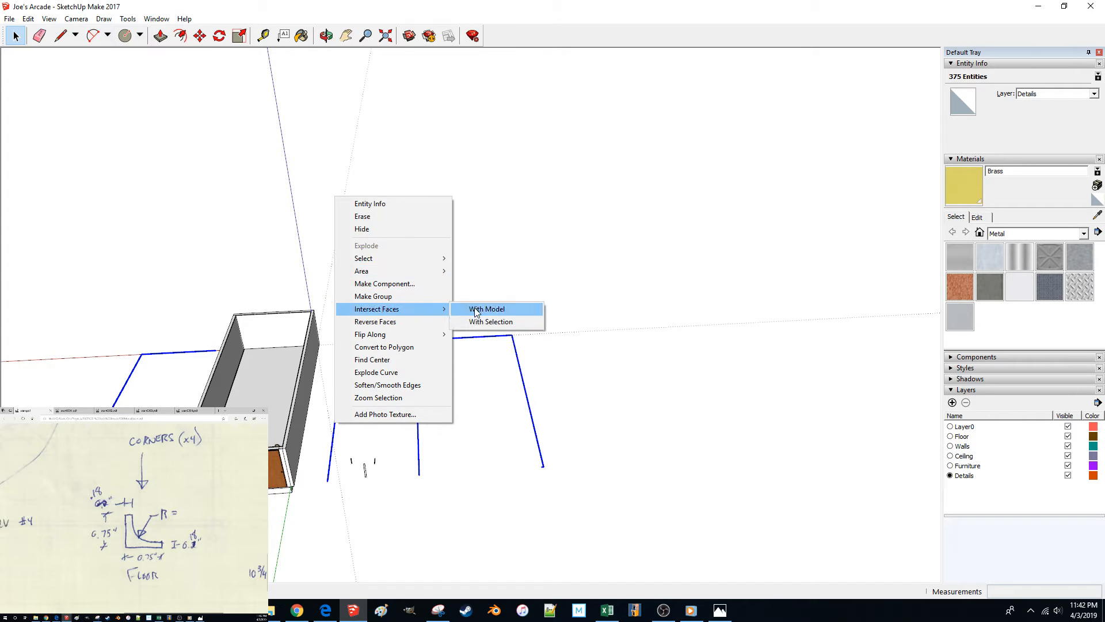
left_click(502, 310)
Step: Delete the short trim run that meets the near end of the long trim farthest along the red axis
middle_click_drag(309, 388, 484, 455)
scroll(573, 411, "up", 5)
scroll(576, 409, "up", 1)
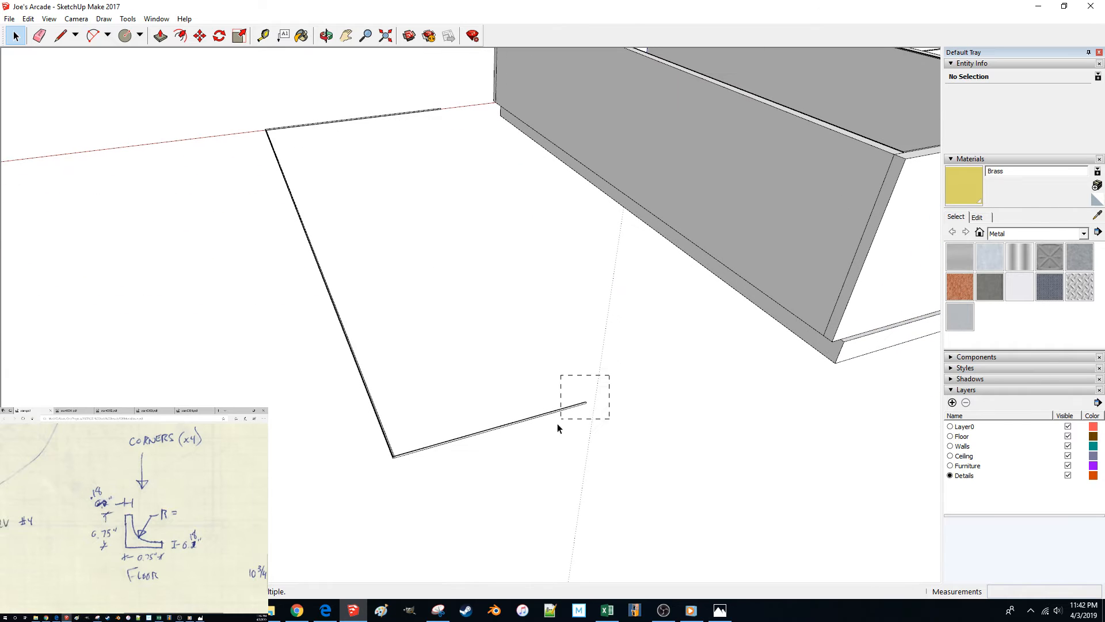
scroll(397, 461, "up", 10)
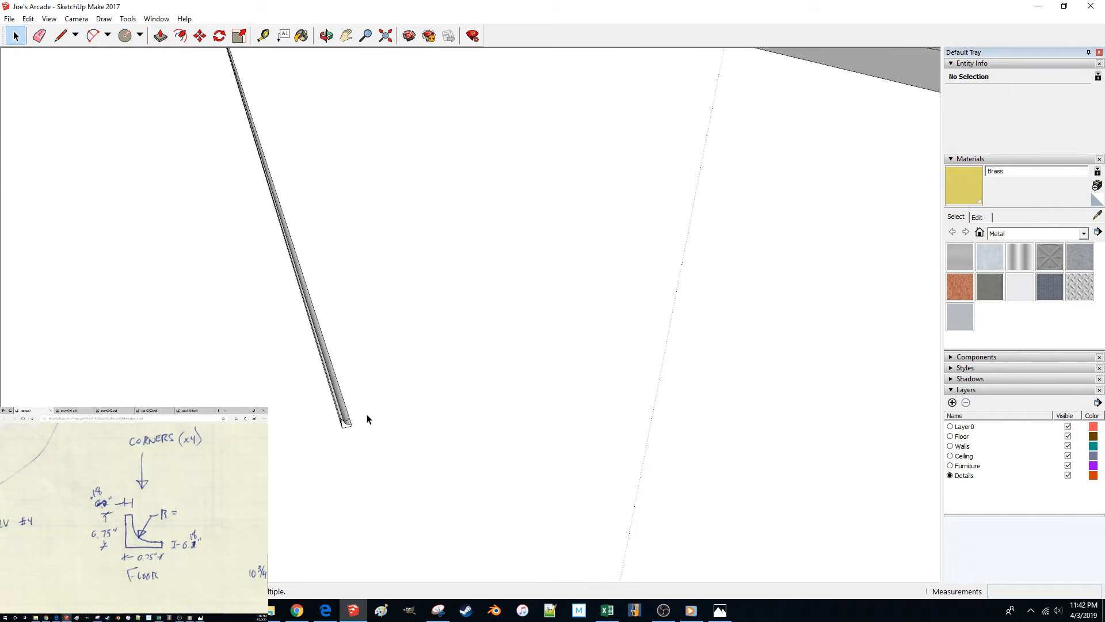
scroll(345, 433, "up", 8)
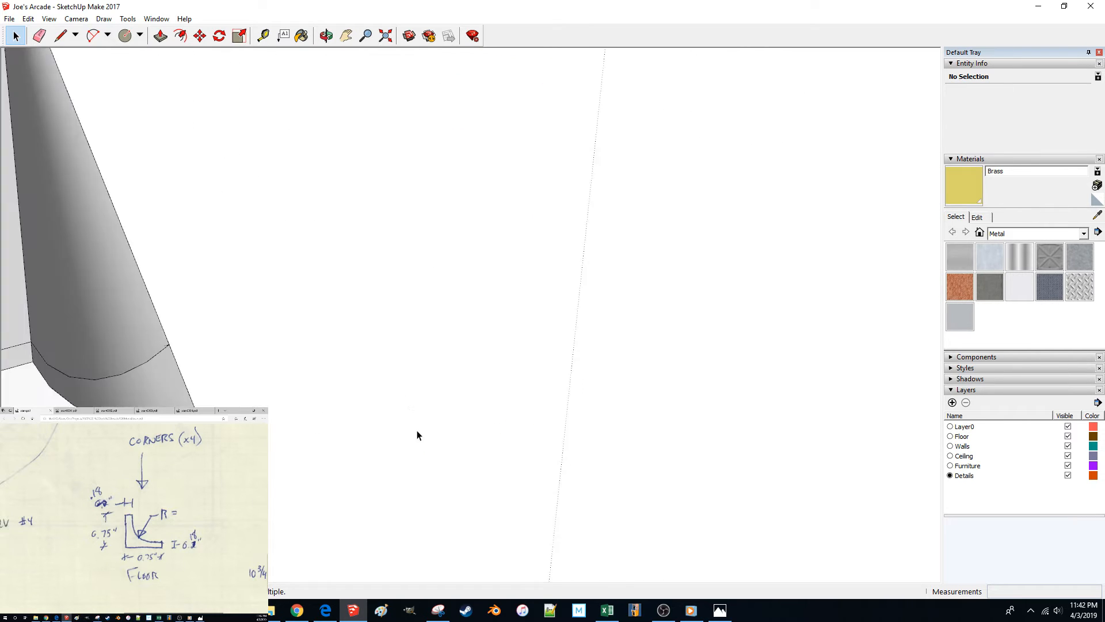
Step: Draw a diagonal line across the top of the long trim's near end and delete the bottom edge of its end face
scroll(426, 423, "up", 1)
key("l")
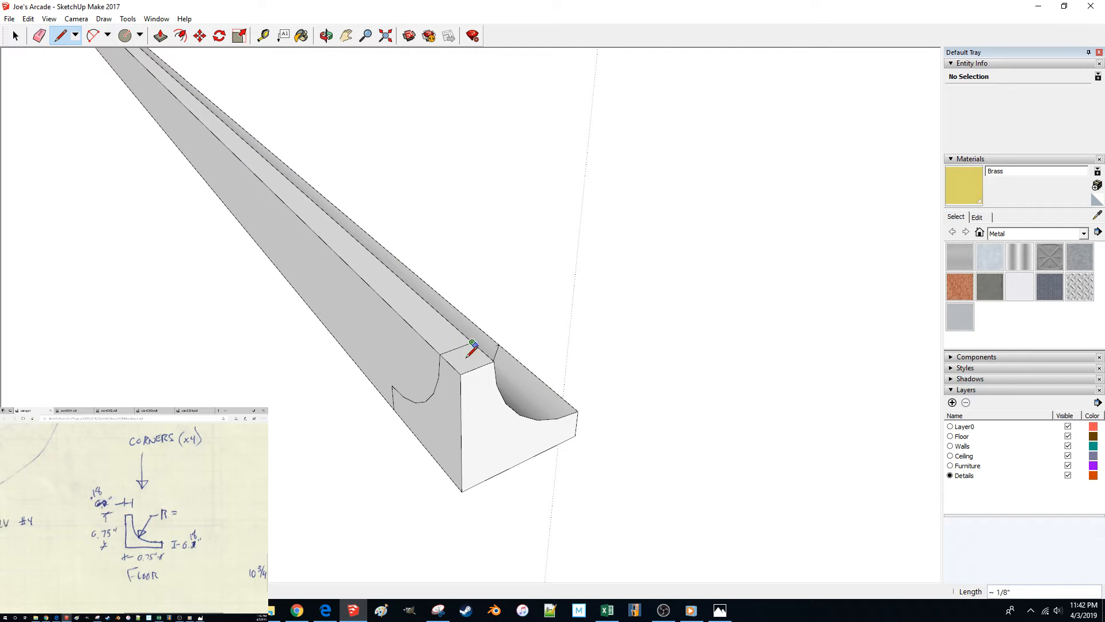
left_click(460, 374)
key("space")
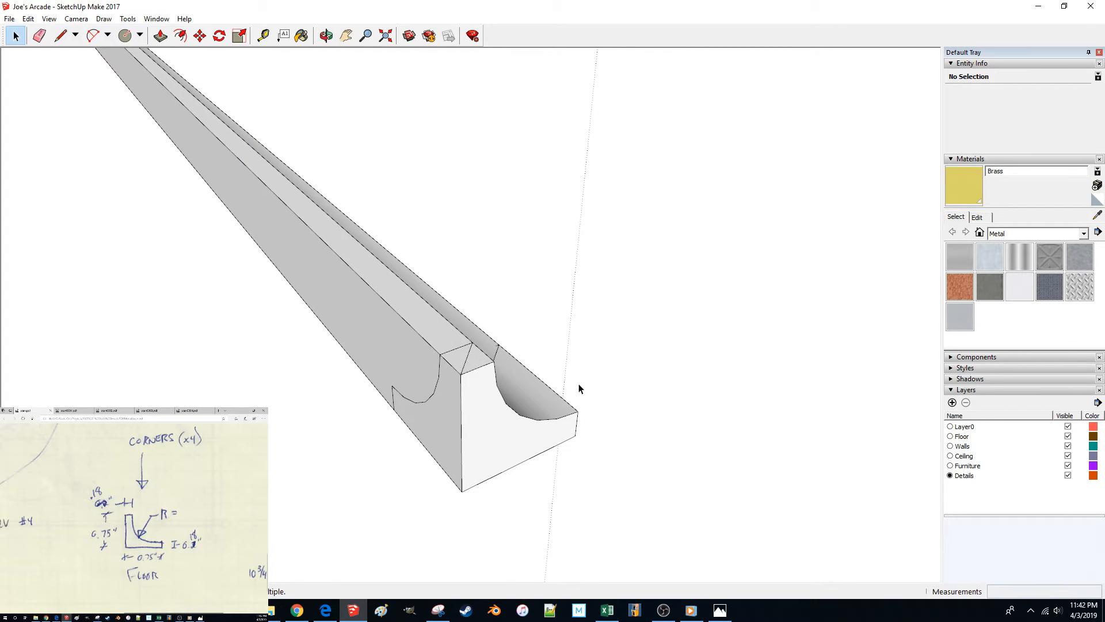
left_click_drag(563, 436, 551, 472)
key("Delete")
Step: Delete the leftover intersection edges and faces inside the open near end of the long trim
middle_click_drag(542, 459, 468, 351)
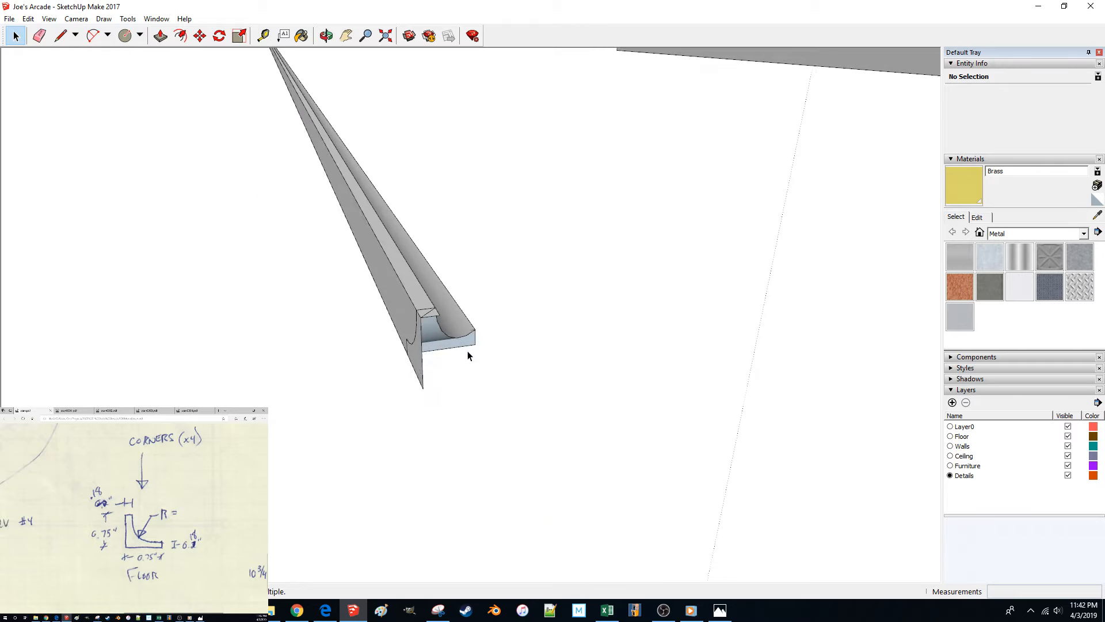
scroll(432, 338, "up", 5)
scroll(435, 340, "down", 3)
left_click(282, 372)
middle_click_drag(282, 372, 239, 309)
key("Delete")
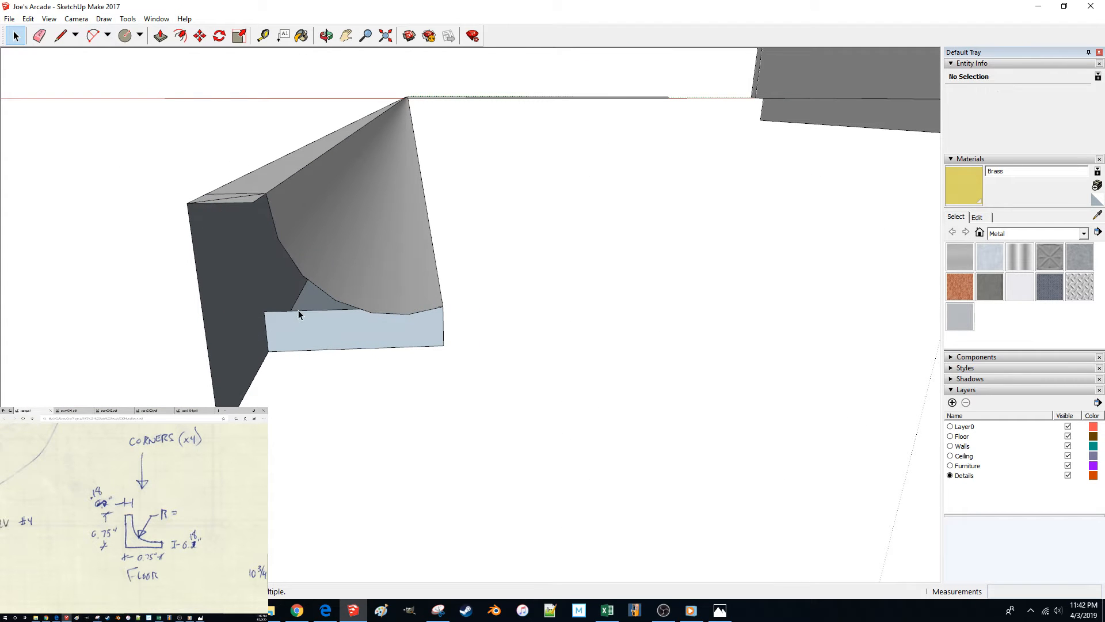
left_click(296, 312)
key("Delete")
left_click(264, 327)
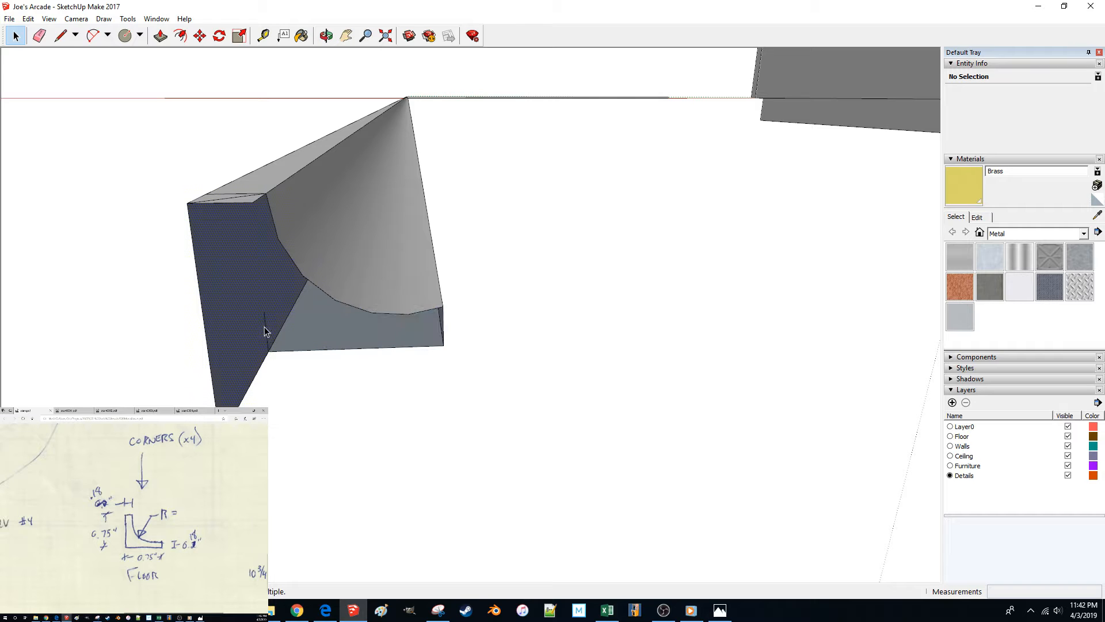
left_click(266, 333)
key("Delete")
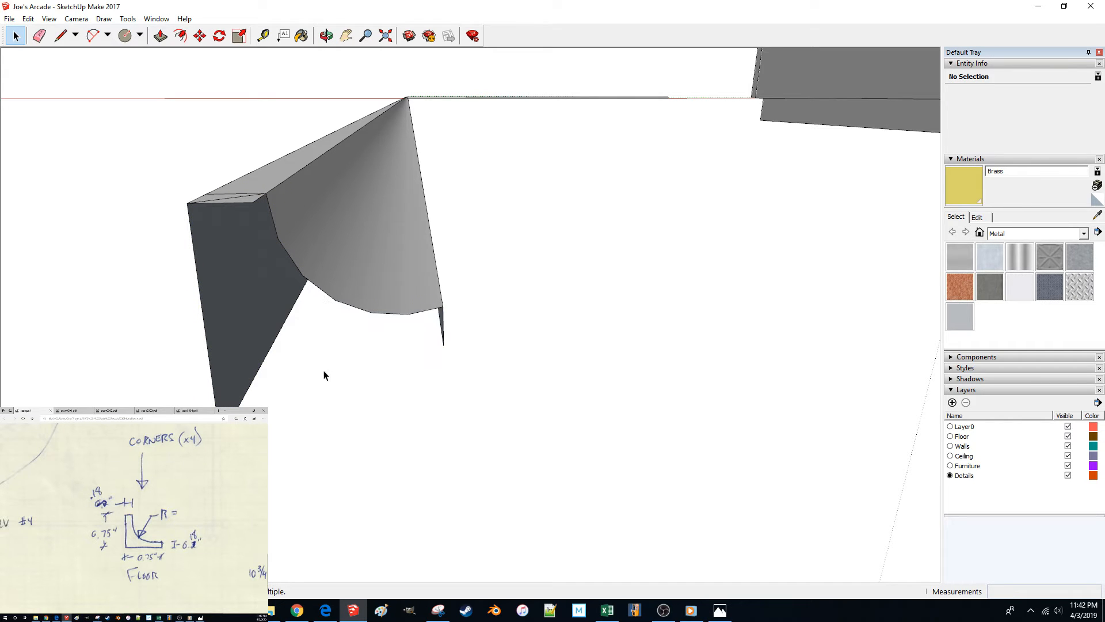
Step: Erase the stray edges on top of the near end and draw the missing bottom edge to cap the profile
key("space")
left_click(248, 202)
key("Delete")
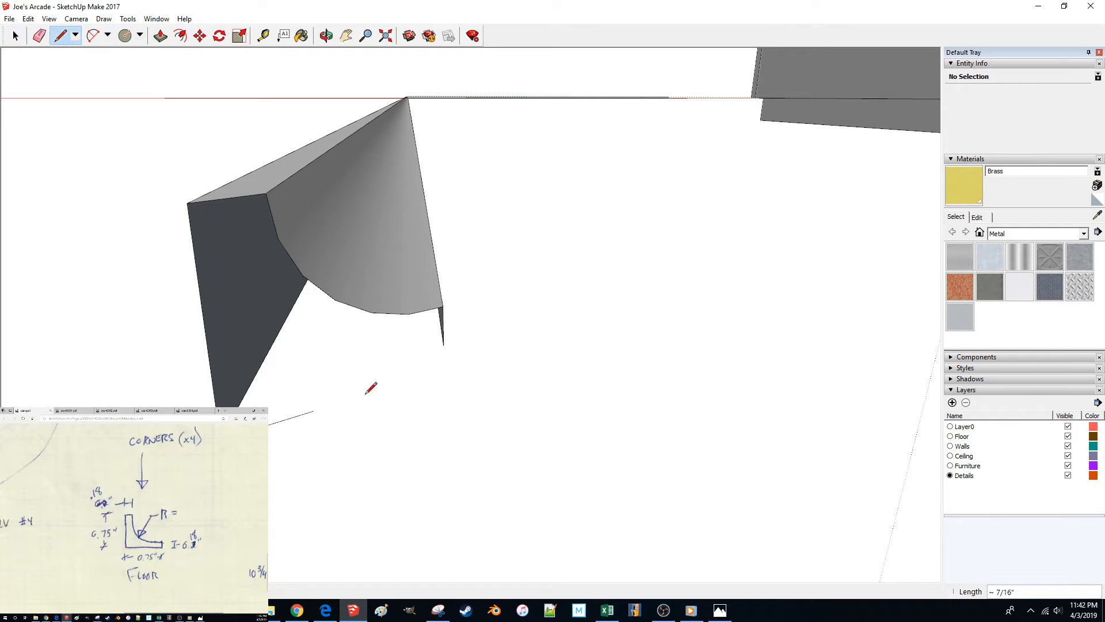
left_click(444, 346)
key("space")
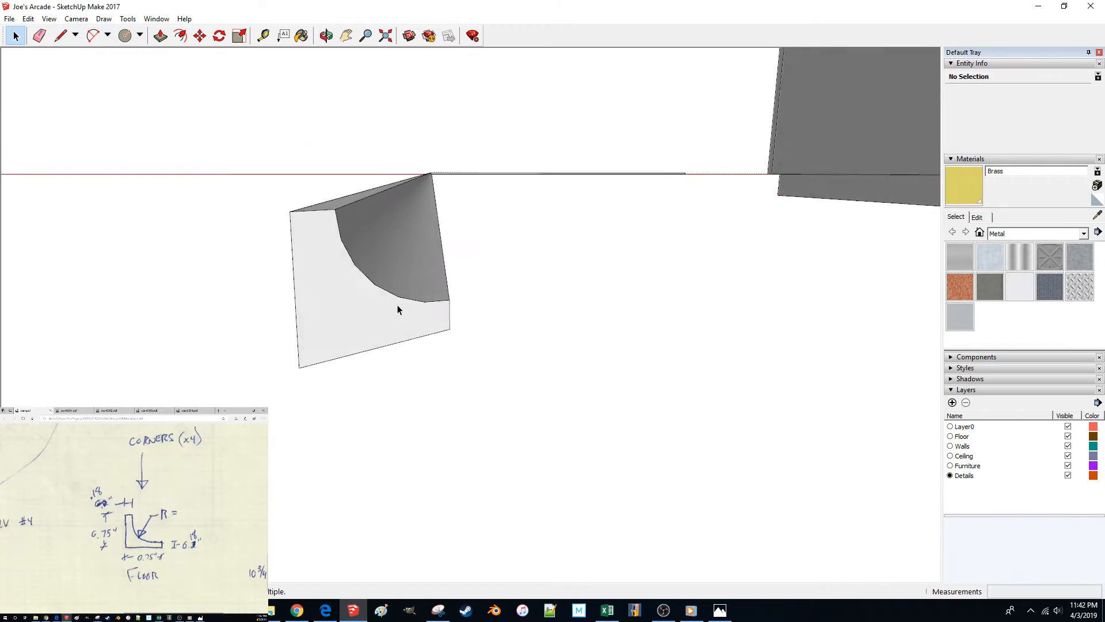
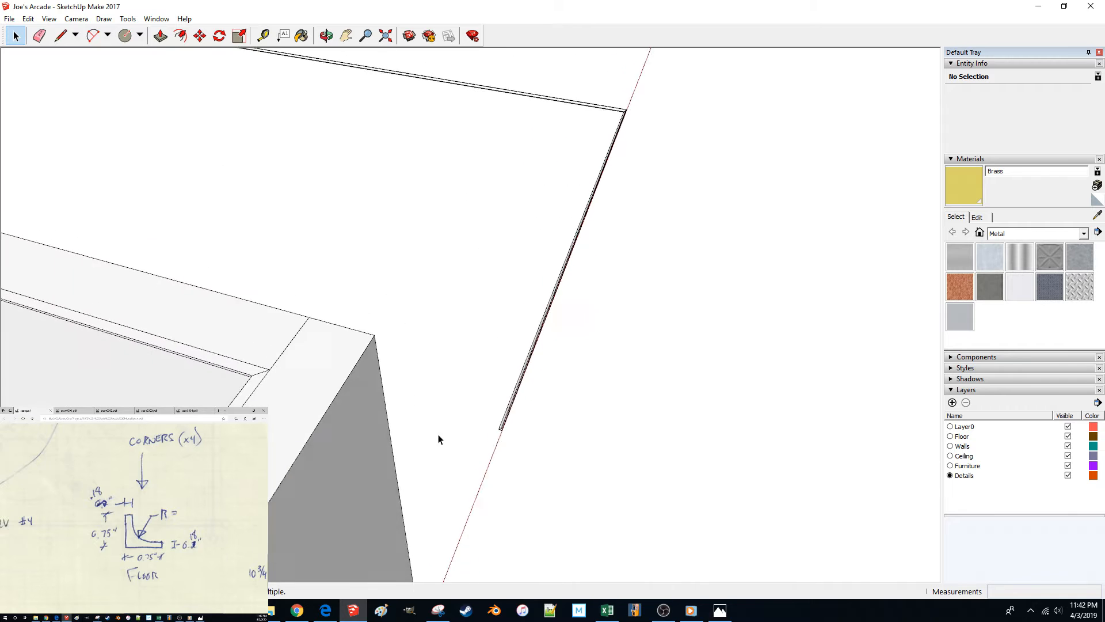
Step: Delete the short trim run at the long trim's opposite end, plus the lower edges of that end face
left_click_drag(507, 520, 379, 370)
key("Delete")
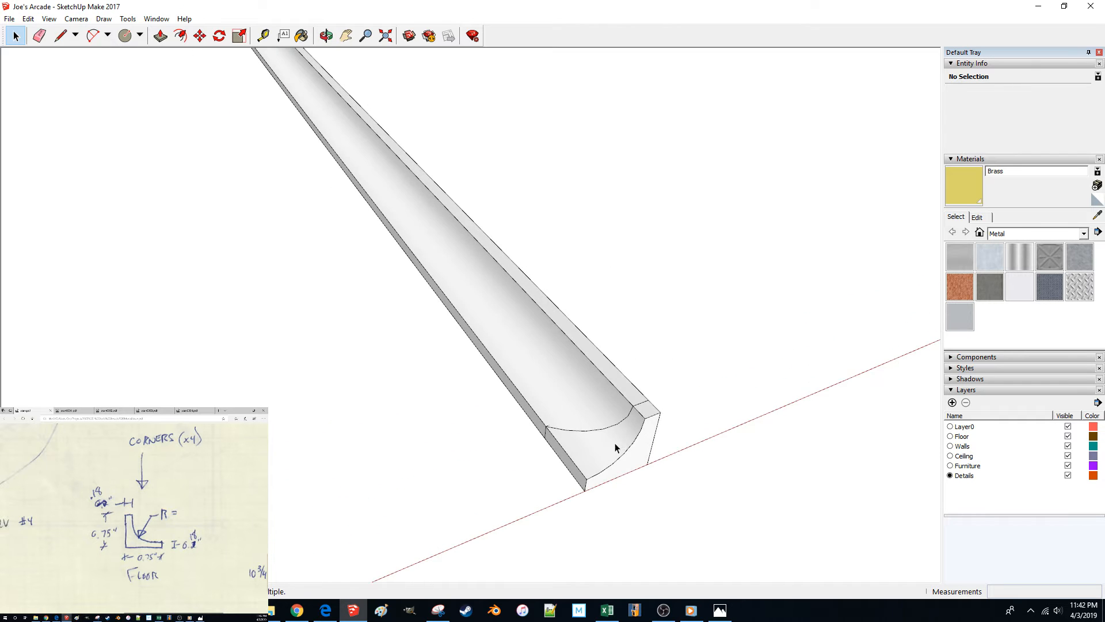
scroll(603, 454, "up", 3)
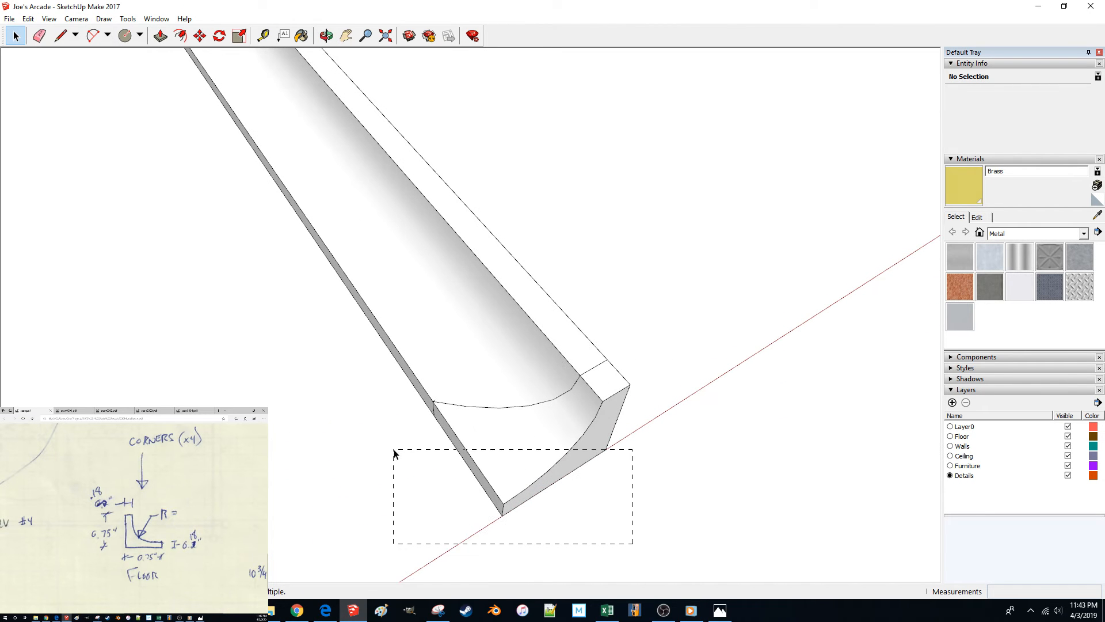
left_click_drag(401, 478, 407, 491)
key("Delete")
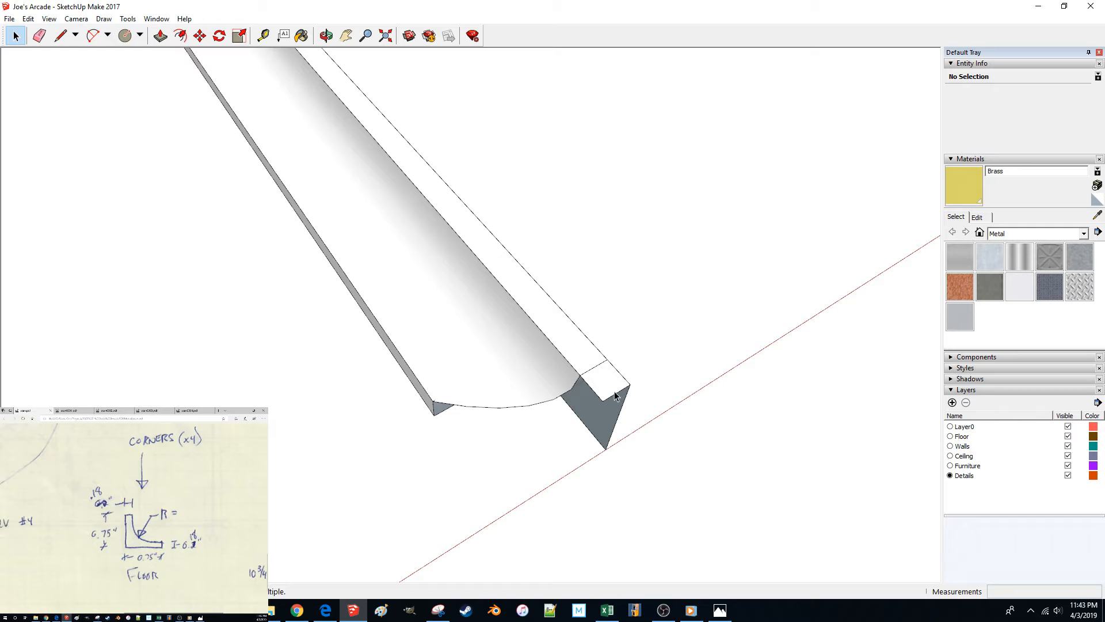
Step: Delete the leftover intersection edges and faces from the open second end of the long trim
double_click(599, 405)
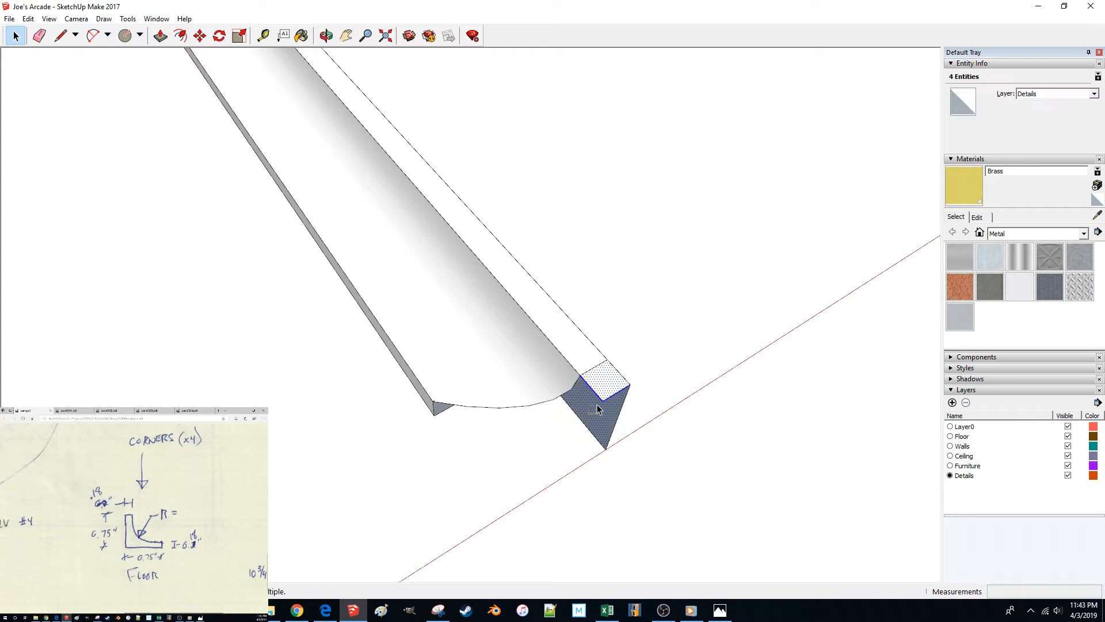
key("Escape")
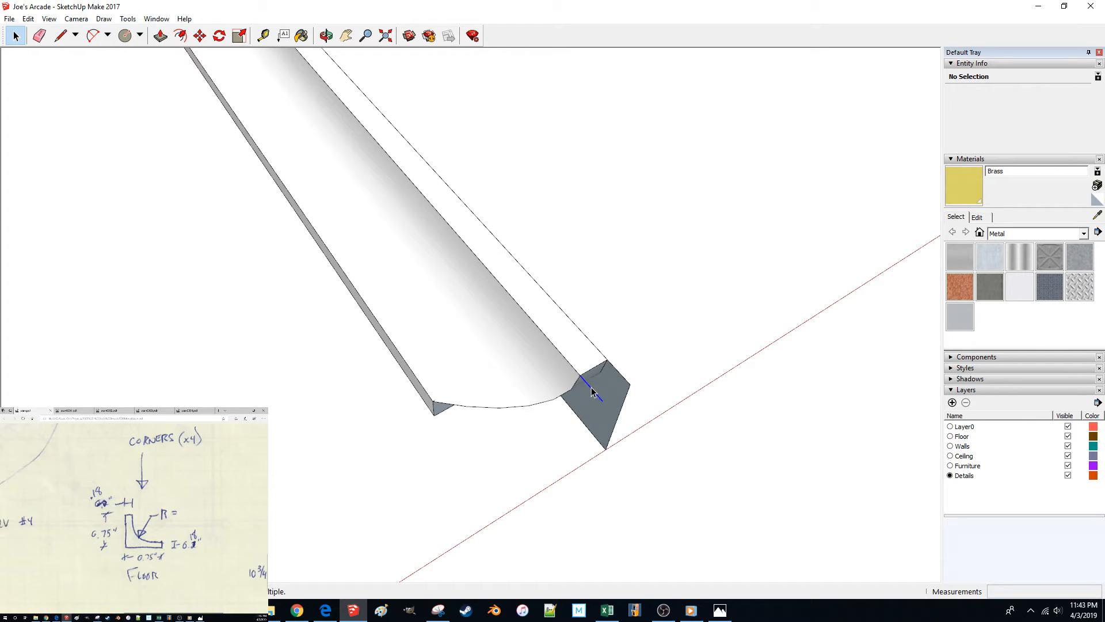
middle_click_drag(603, 375, 455, 316)
left_click(451, 304)
key("Delete")
left_click(482, 318)
key("Delete")
left_click(320, 359)
key("Delete")
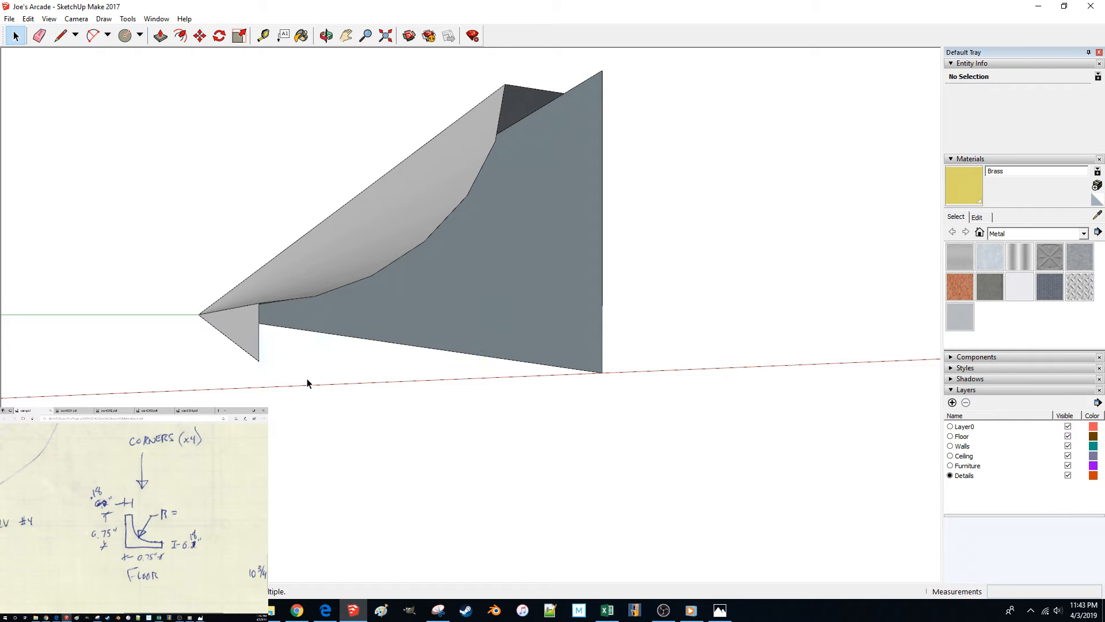
Step: Close the second end with lines along the profile's bottom and top edges, replacing the misaligned top edge
left_click(602, 372)
mouse_move(534, 76)
middle_mouse_down()
mouse_move(586, 122)
mouse_move(564, 223)
middle_mouse_up()
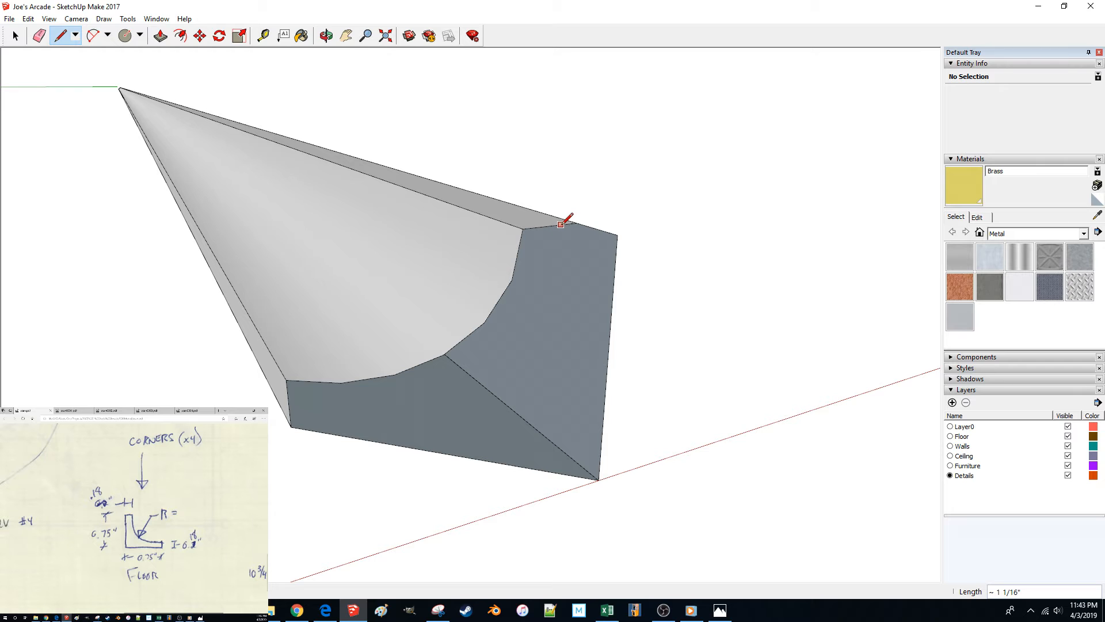
key("space")
left_click(559, 227)
left_click(556, 226)
key("Delete")
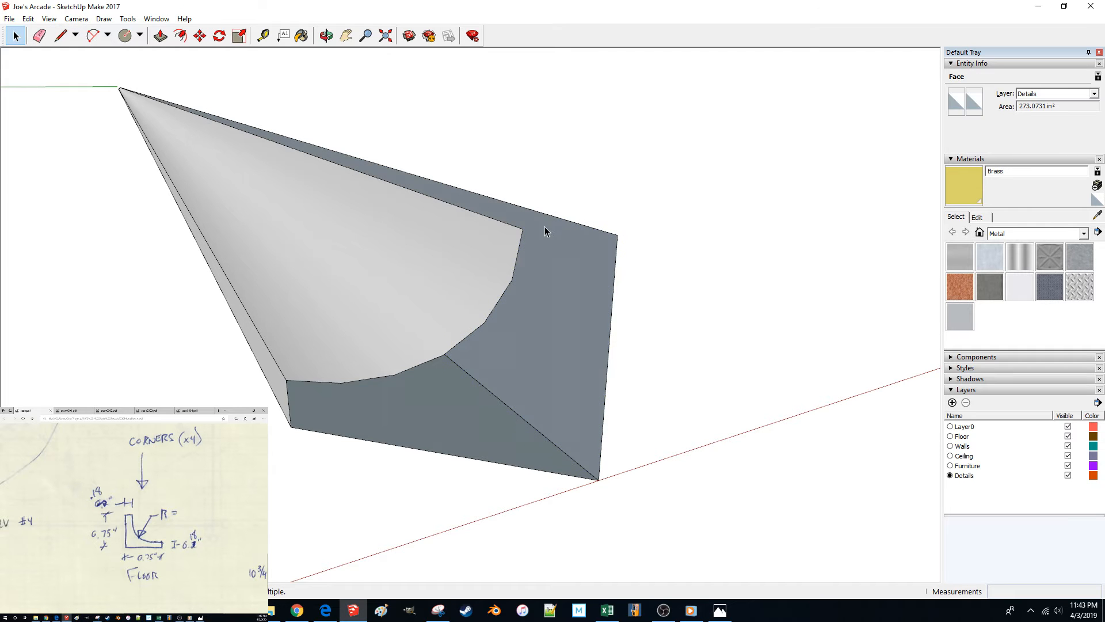
left_click(523, 229)
left_click(617, 234)
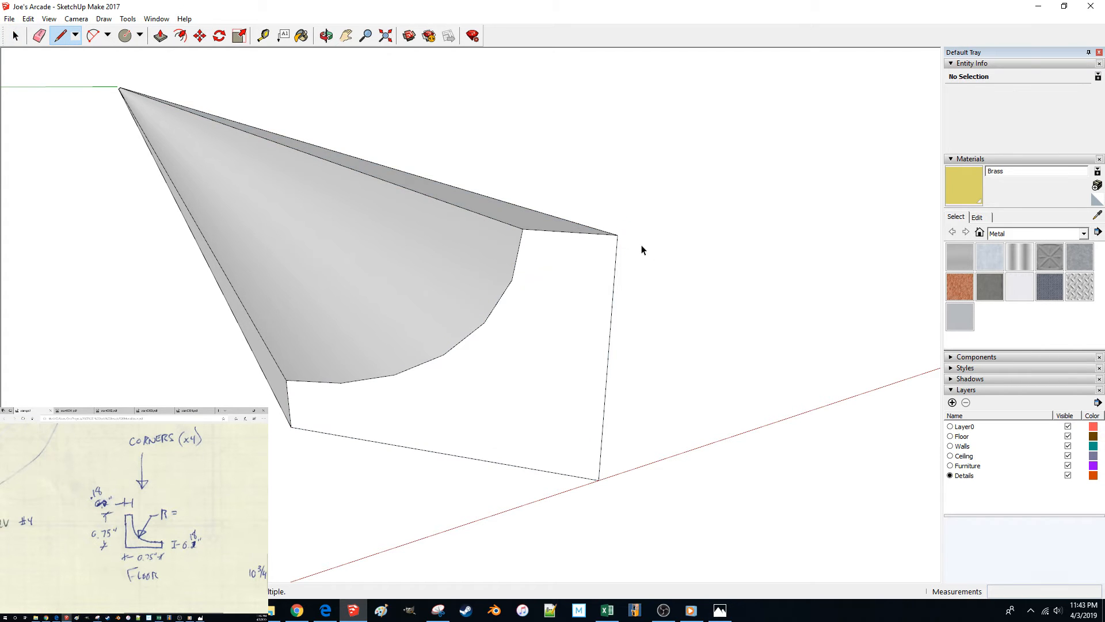
Step: Select all connected geometry of the capped long trim and make it a group
key("space")
left_click(476, 328)
triple_click(545, 329)
middle_click_drag(545, 328, 462, 382)
key("ctrl+g")
Step: Move the grouped long trim 200 along the red axis toward the room
scroll(501, 346, "down", 3)
left_click(472, 393)
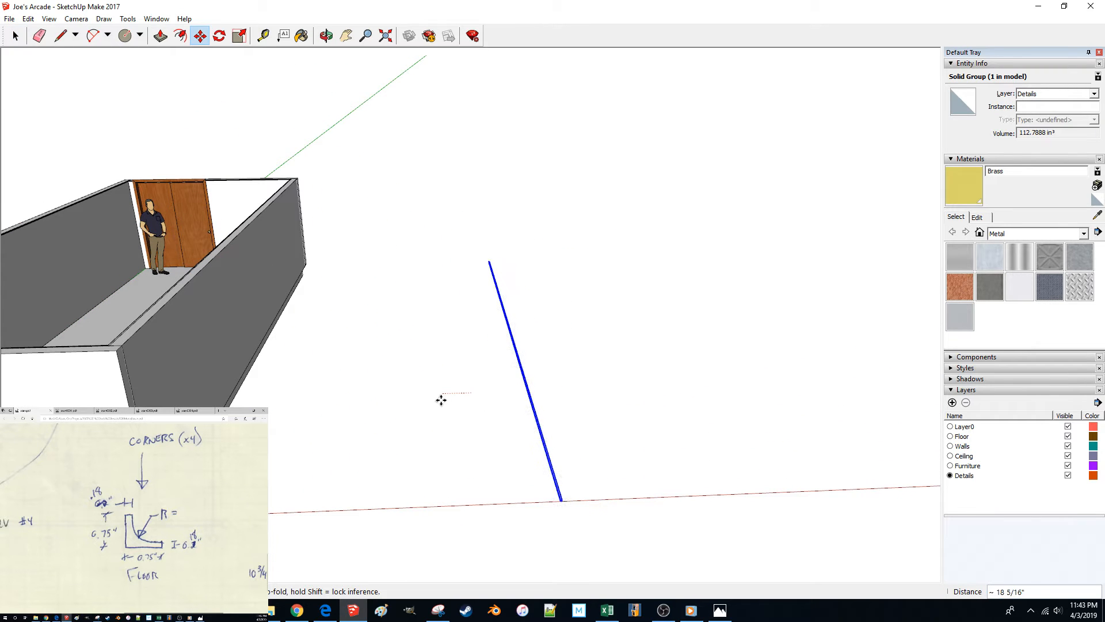
key("Return")
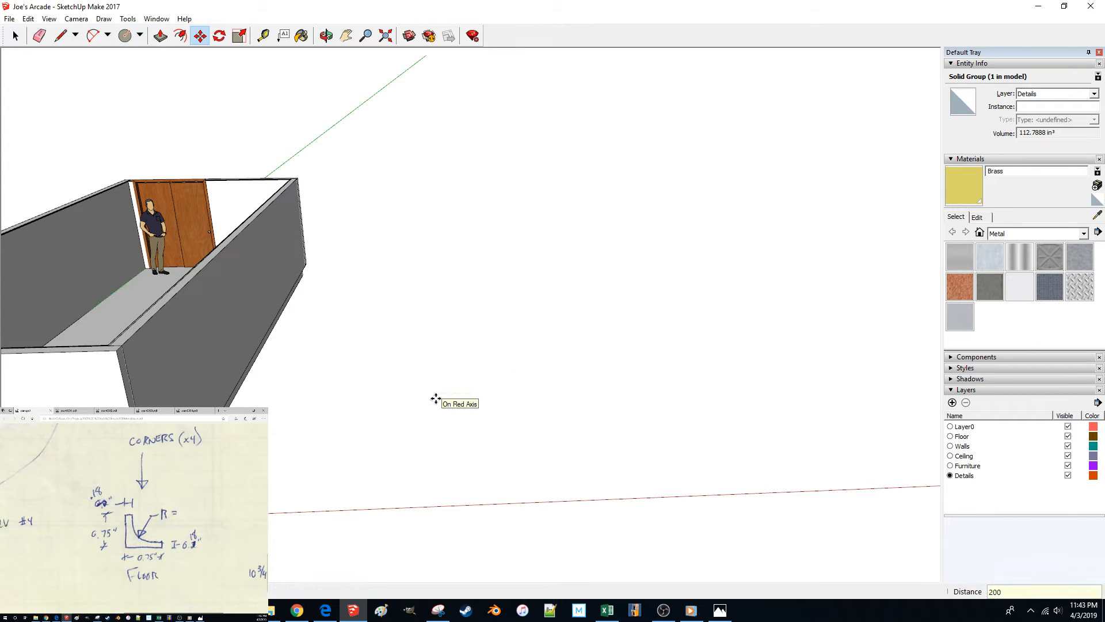
Step: Delete the overhanging outer corner geometry at the intersected end of the second long trim
key("space")
left_click(437, 397)
middle_click_drag(437, 396, 635, 492)
left_click(457, 397)
left_click(575, 352)
middle_click_drag(575, 352, 640, 503)
middle_click_drag(597, 423, 586, 295)
left_click_drag(522, 351, 524, 352)
middle_click_drag(543, 355, 471, 353)
middle_click_drag(480, 403, 550, 354)
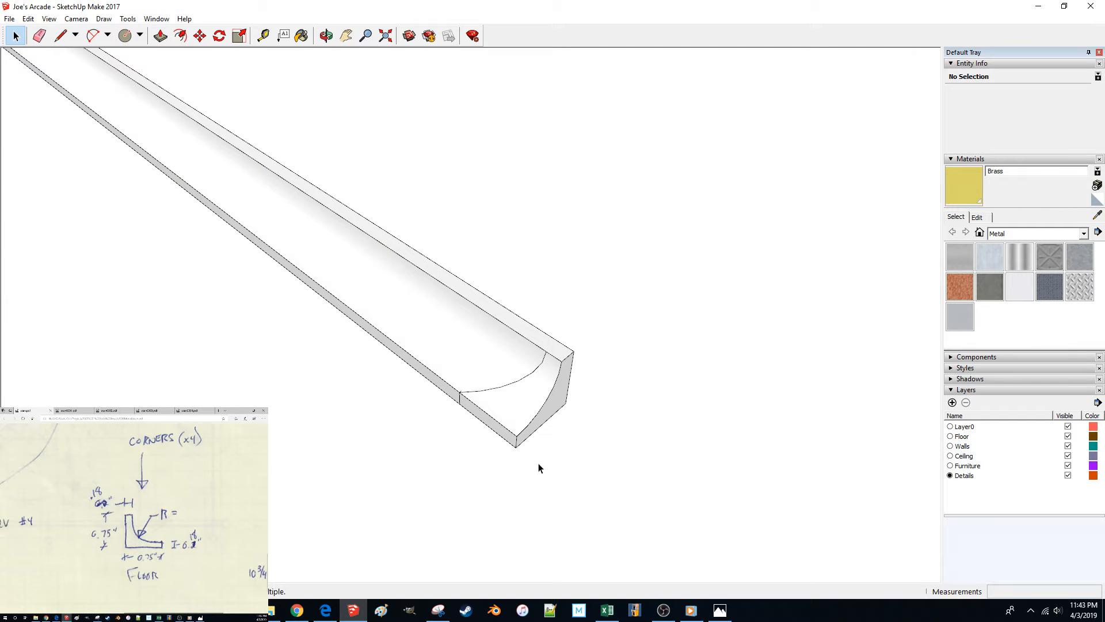
left_click_drag(510, 439, 502, 422)
key("Delete")
Step: Delete the leftover curved surface and the stray edges inside the second long trim's cut end
middle_click_drag(506, 431, 533, 305)
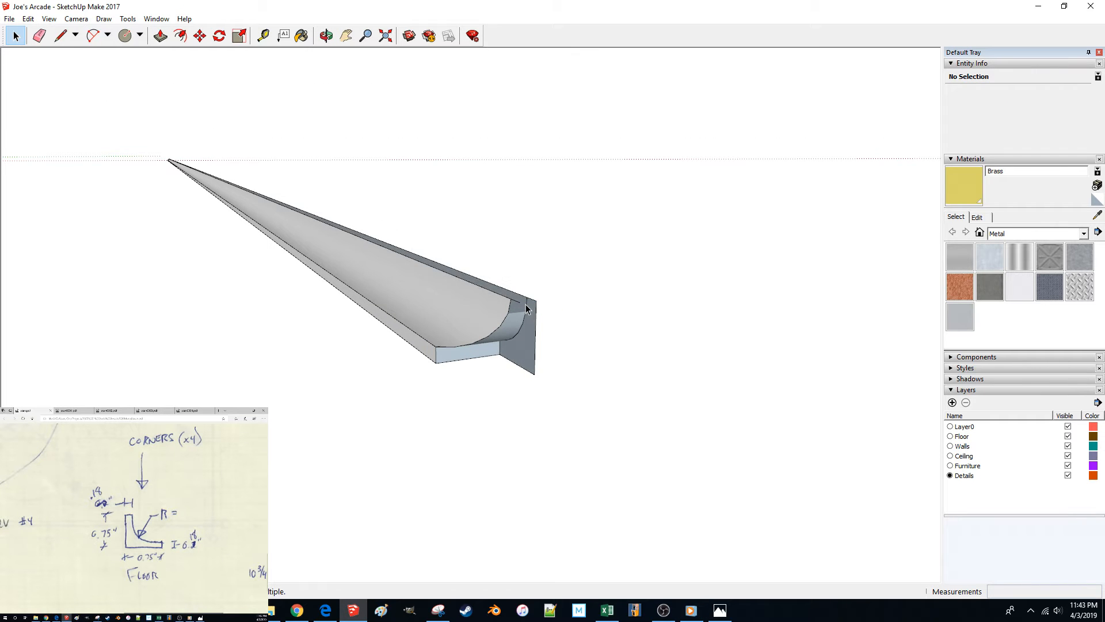
scroll(521, 310, "up", 2)
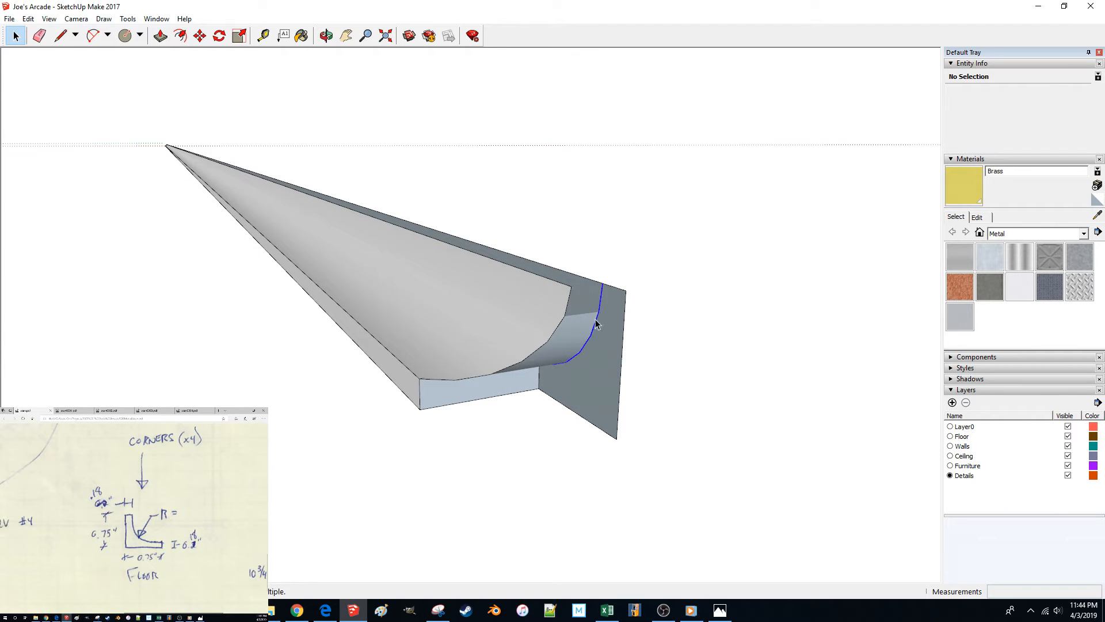
middle_click_drag(570, 336, 504, 340)
left_click(509, 349)
key("Delete")
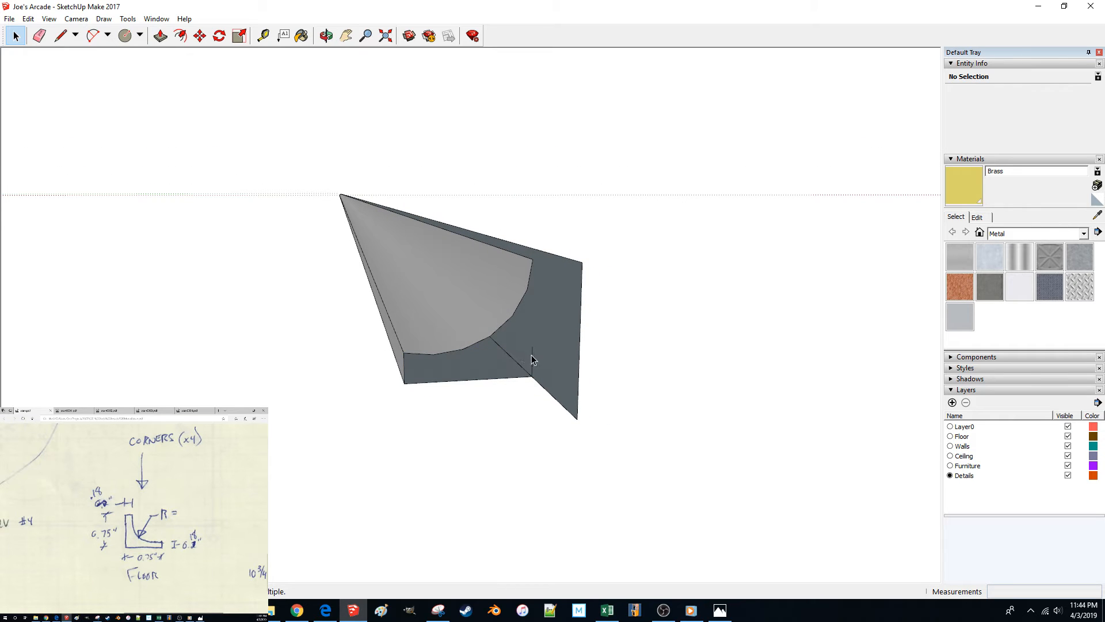
left_click(481, 379)
key("Delete")
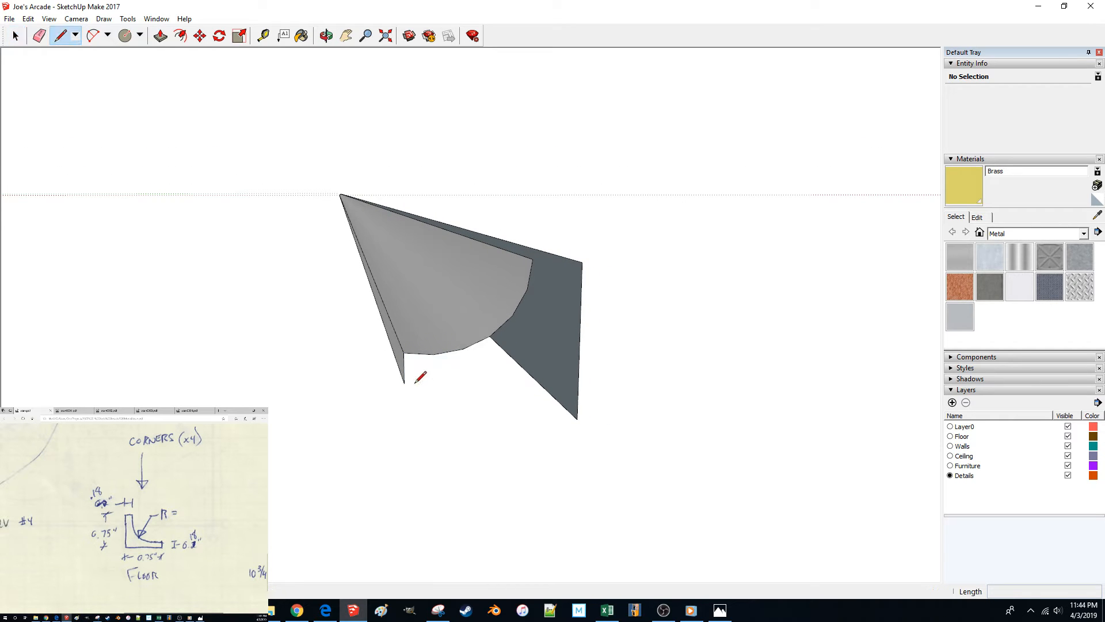
Step: Close the mitred end of the second long trim with lines along the profile's bottom and top edges
left_click(578, 418)
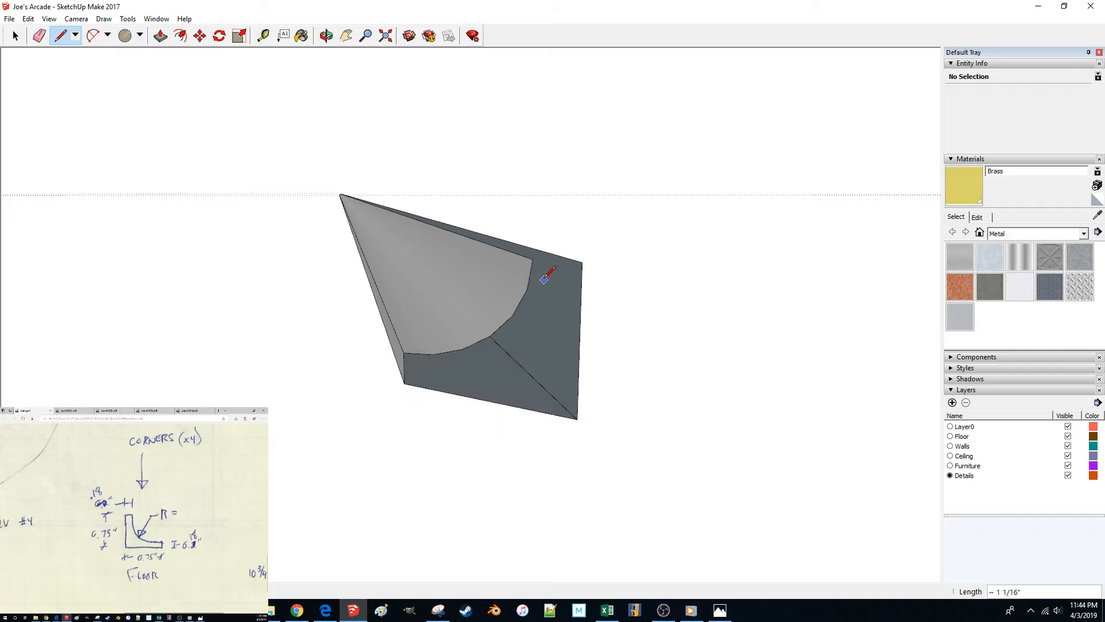
left_click(582, 262)
key("space")
Step: Delete the overhanging corner and the leftover intersection surfaces from the second long trim's opposite end
mouse_move(610, 314)
middle_mouse_down()
mouse_move(480, 279)
mouse_move(591, 407)
mouse_move(357, 408)
mouse_move(414, 347)
mouse_move(417, 418)
mouse_move(469, 419)
mouse_move(479, 392)
mouse_move(420, 323)
mouse_move(442, 348)
mouse_move(420, 479)
mouse_move(436, 506)
mouse_move(486, 513)
mouse_move(414, 507)
mouse_move(452, 501)
mouse_move(446, 331)
mouse_move(463, 352)
middle_mouse_up()
triple_click(480, 279)
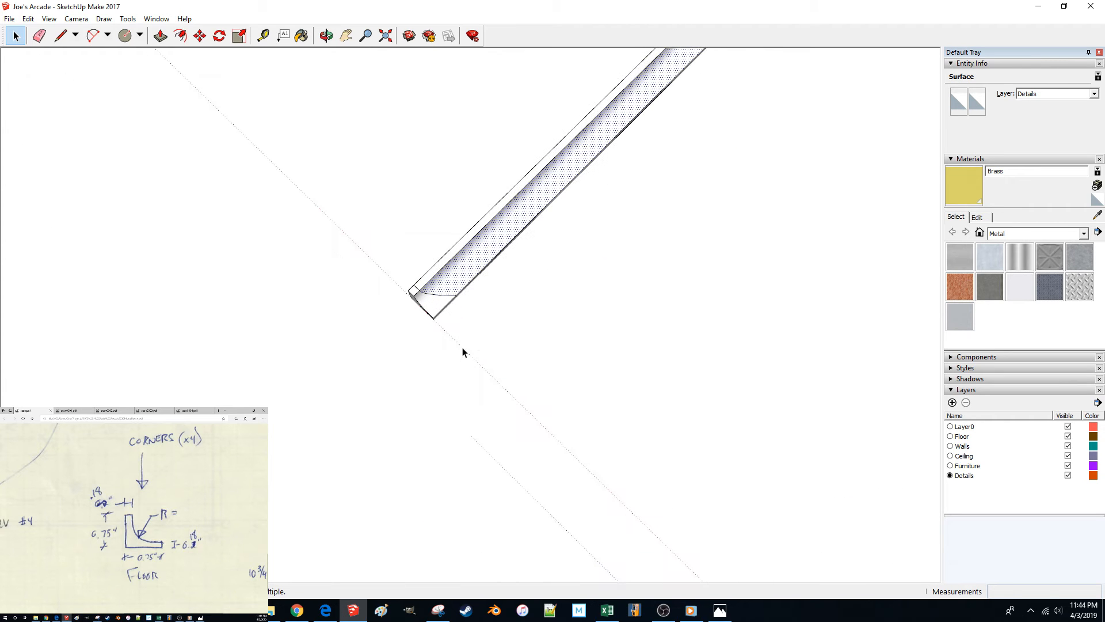
left_click_drag(394, 312, 395, 315)
left_click(412, 299)
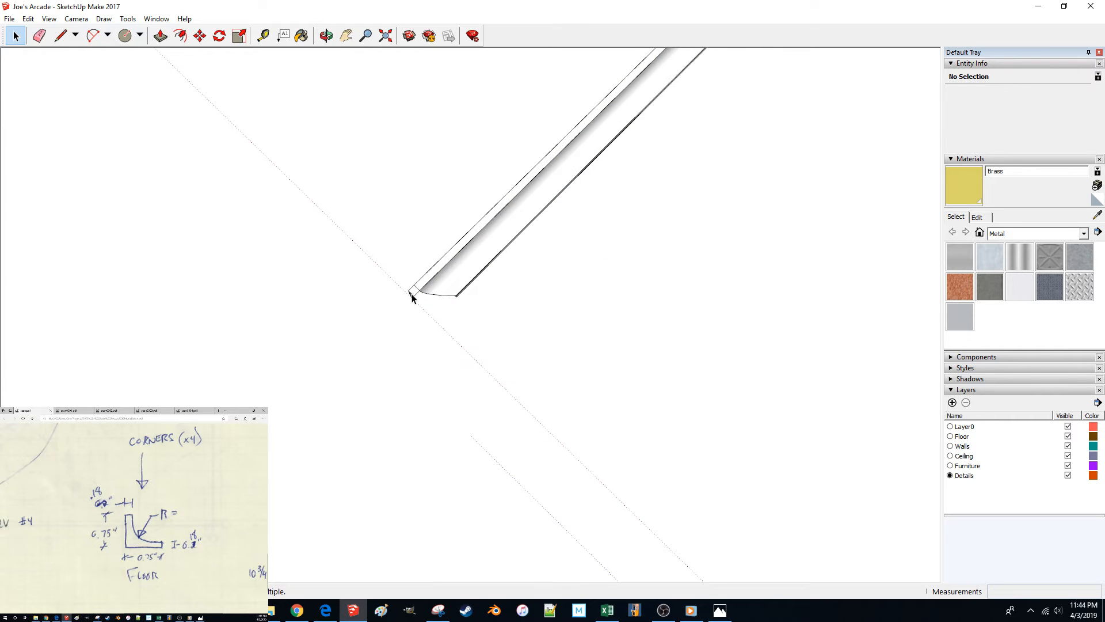
middle_click_drag(415, 297, 425, 254)
scroll(439, 254, "up", 8)
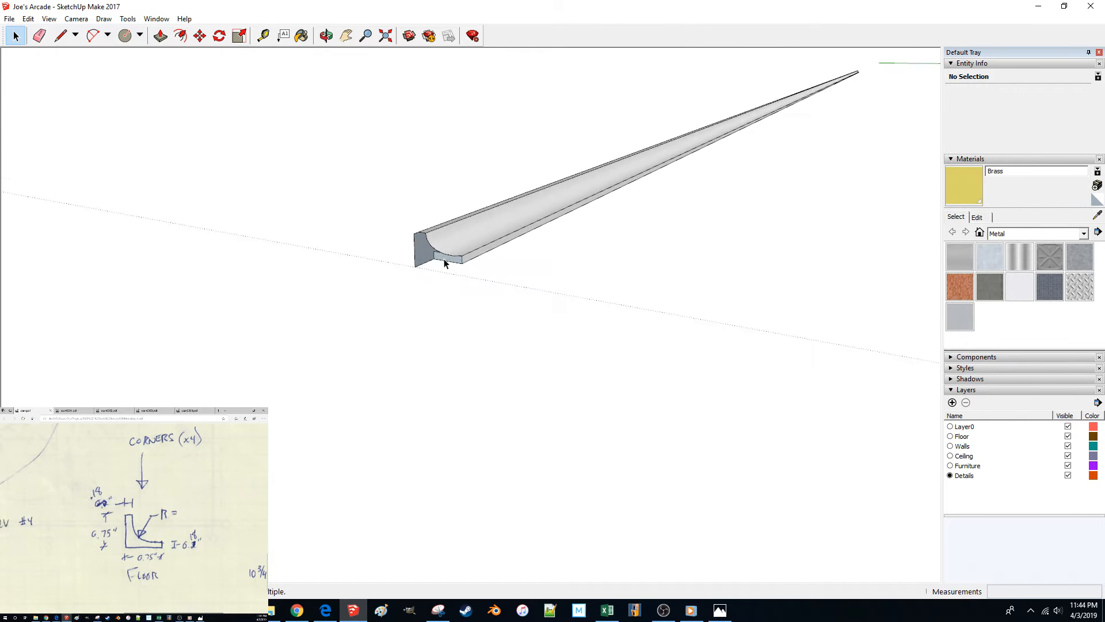
left_click(456, 167)
key("Delete")
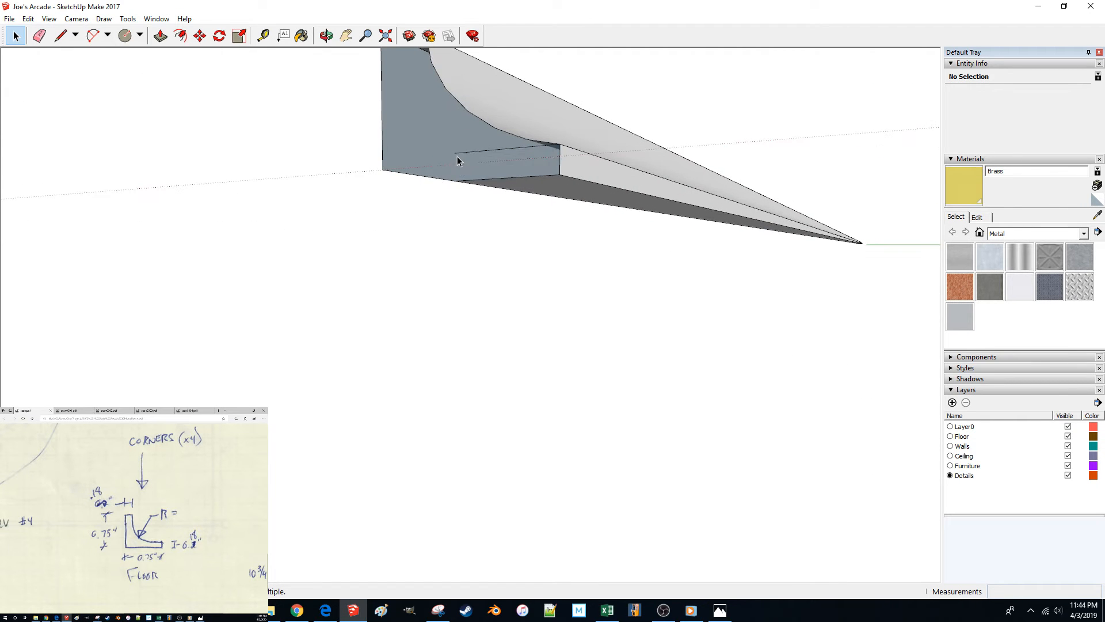
Step: Delete the stray edge inside the opposite end and the misaligned edge along its bottom
left_click(457, 154)
key("Delete")
middle_click_drag(457, 154, 458, 154)
key("l")
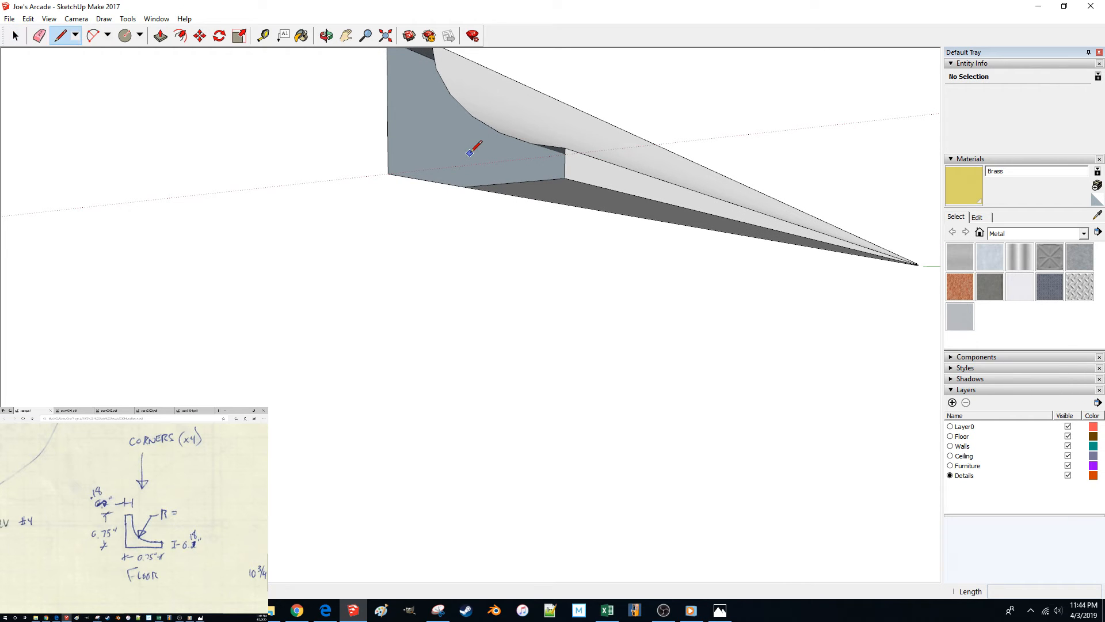
left_click(503, 186)
key("Delete")
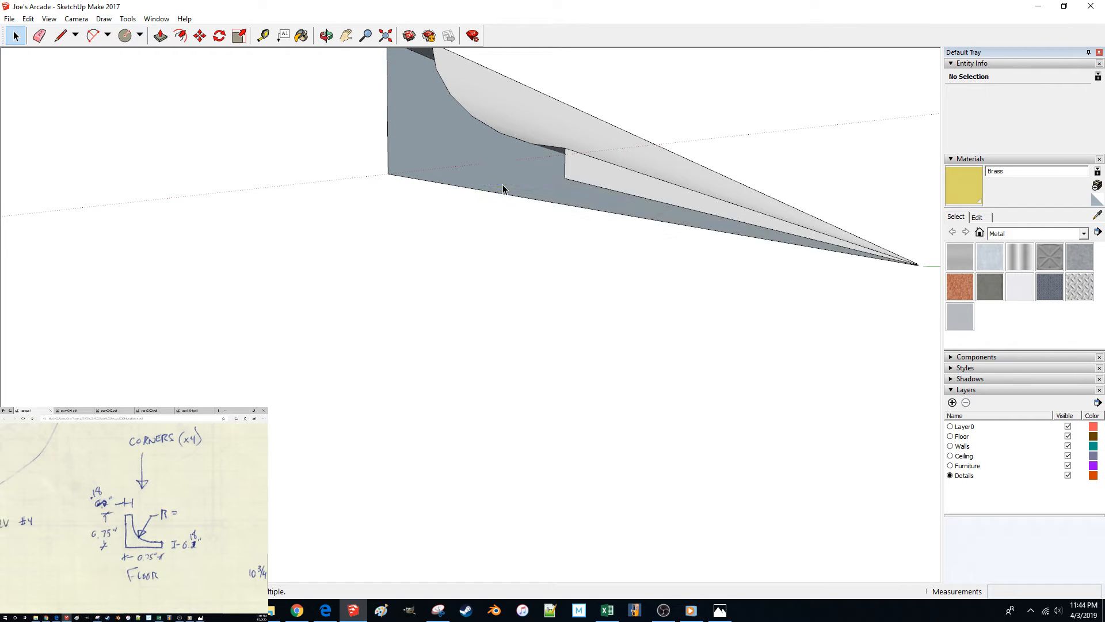
Step: Cap the opposite end of the second long trim with lines along the profile's bottom and top edges
left_click(389, 173)
middle_click_drag(408, 166, 411, 173)
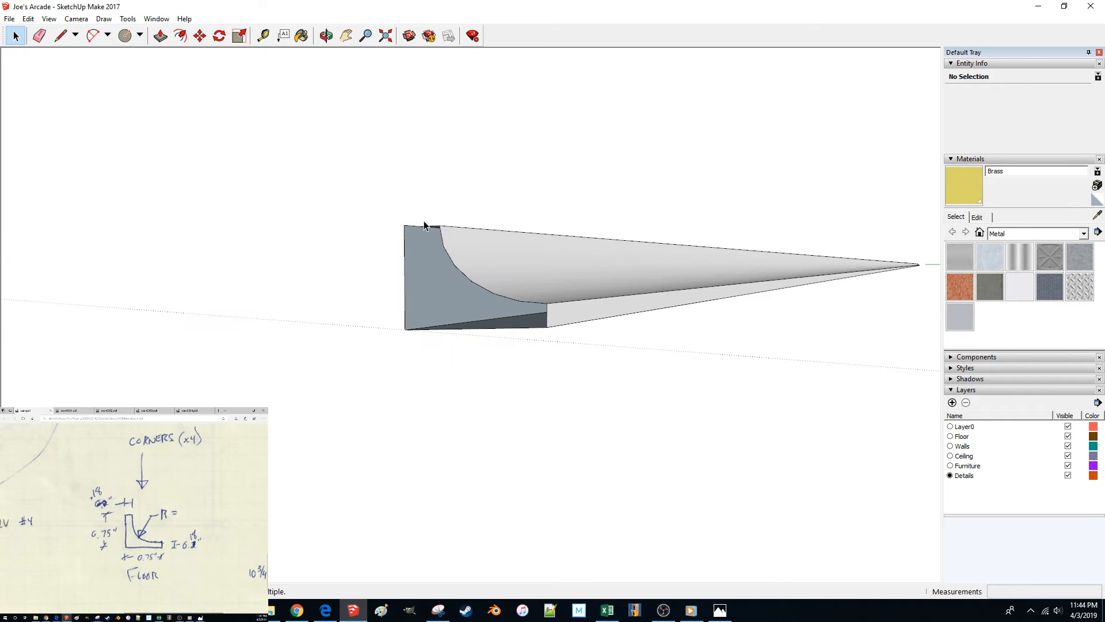
middle_click_drag(428, 227, 468, 281)
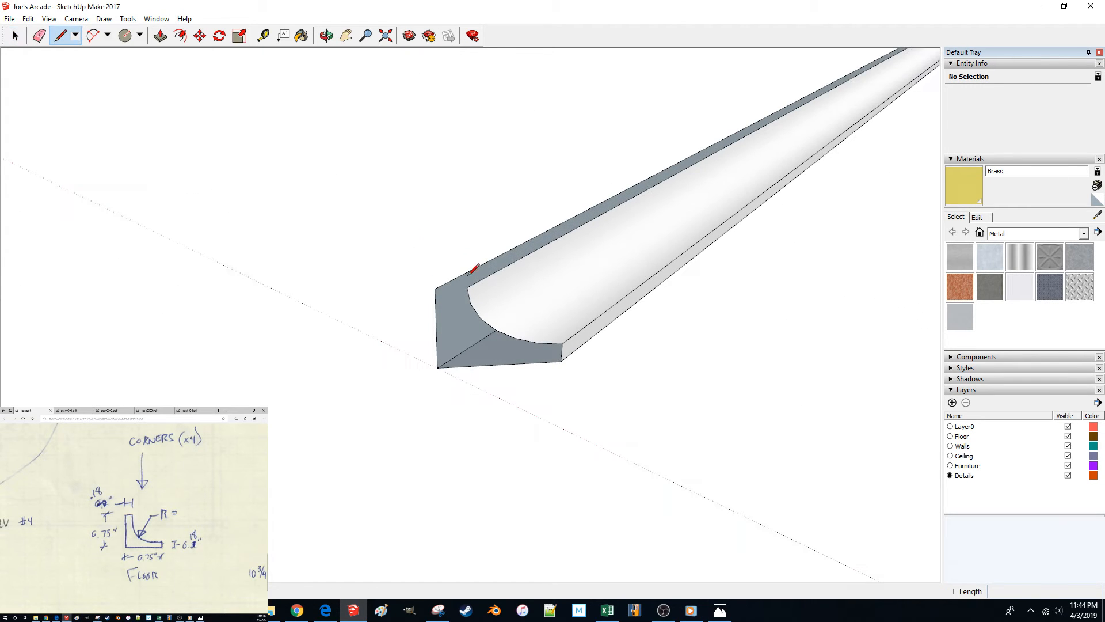
key("space")
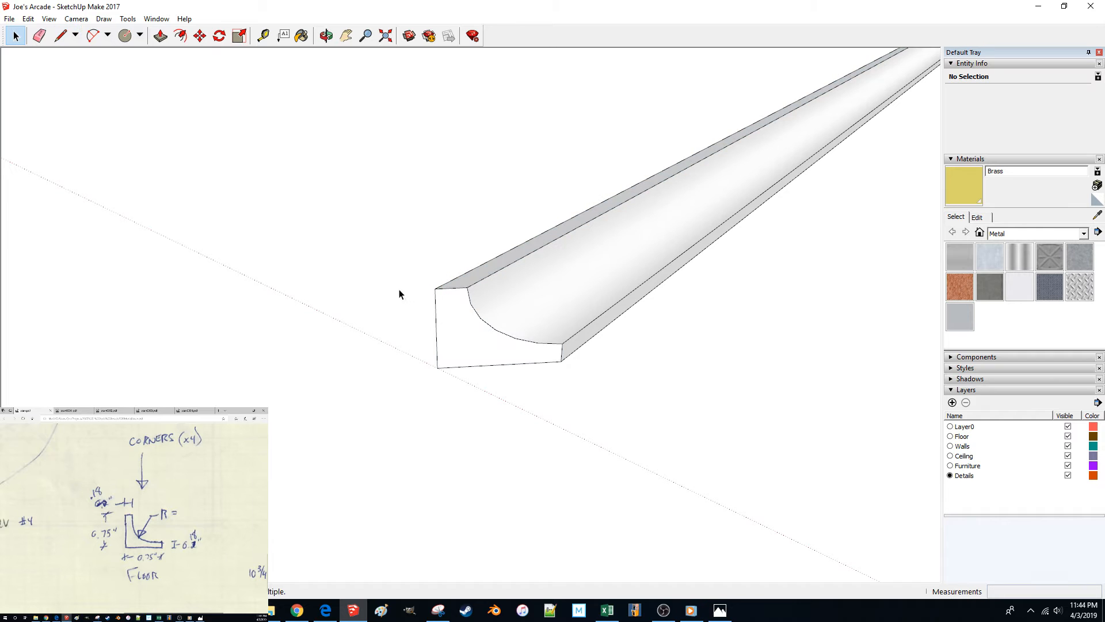
Step: Group all connected geometry of the capped second long trim and move it along the red axis toward the room
triple_click(529, 311)
scroll(530, 311, "down", 8)
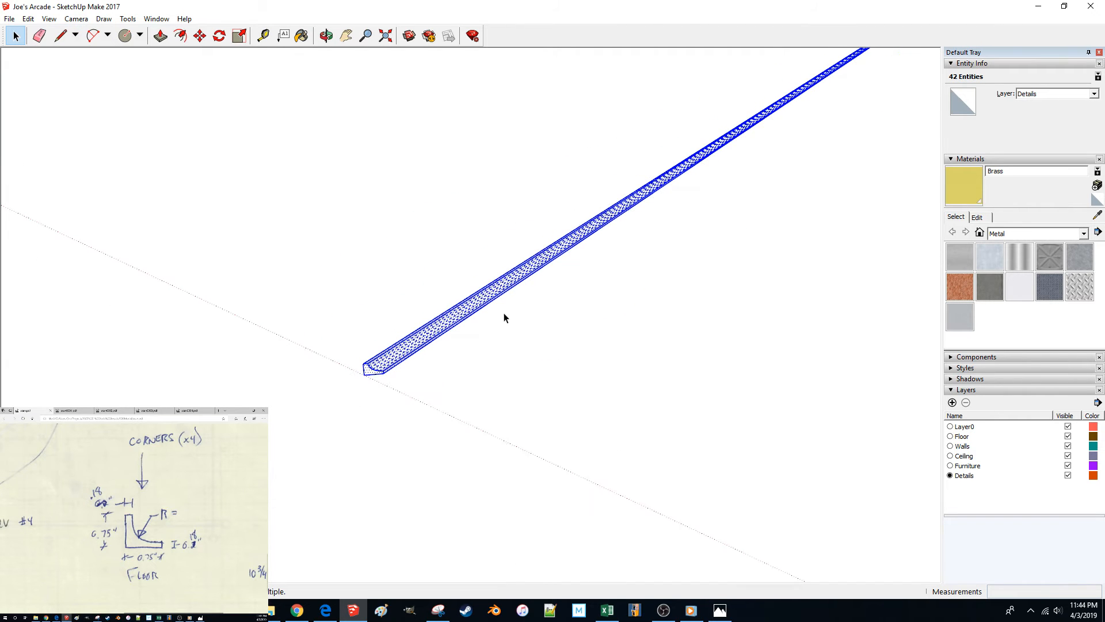
middle_click_drag(503, 318, 338, 418)
left_click(315, 425)
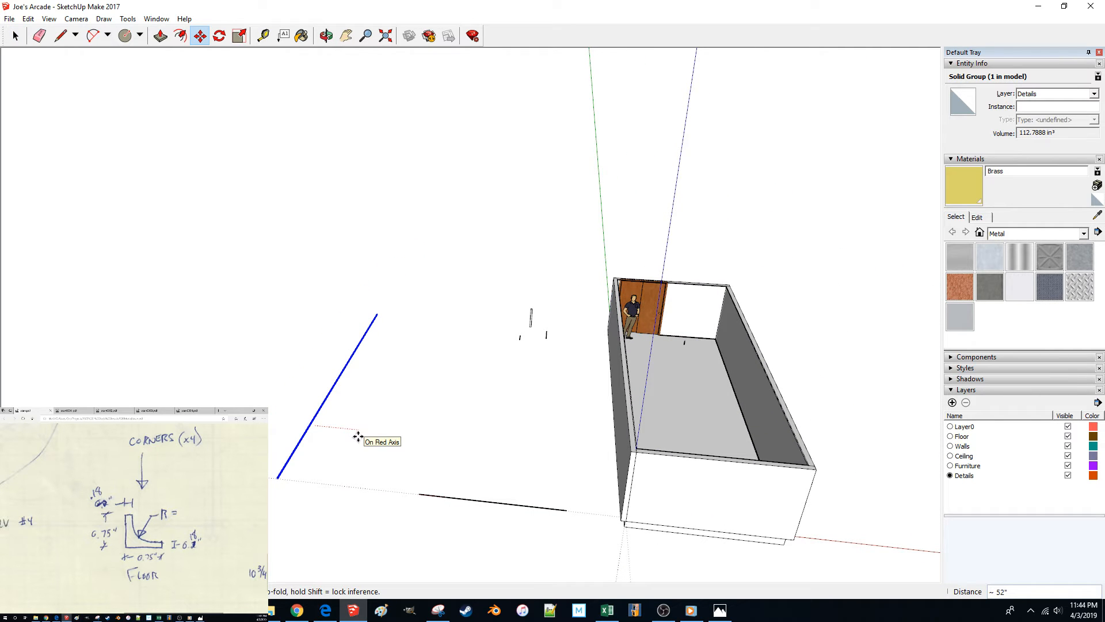
key("Return")
key("space")
middle_click_drag(360, 440, 505, 351)
left_click(414, 410)
Step: Copy the short floor trim beside the door about 18 13/16" out from the wall into the room
scroll(519, 397, "up", 4)
scroll(523, 420, "up", 3)
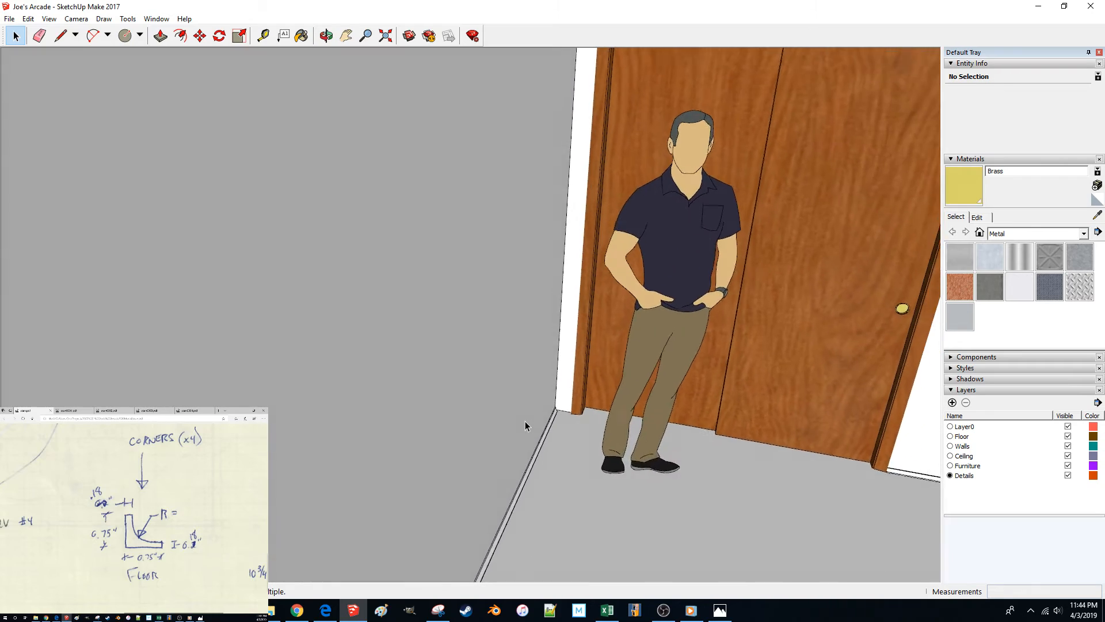
scroll(525, 420, "down", 3)
scroll(516, 426, "down", 2)
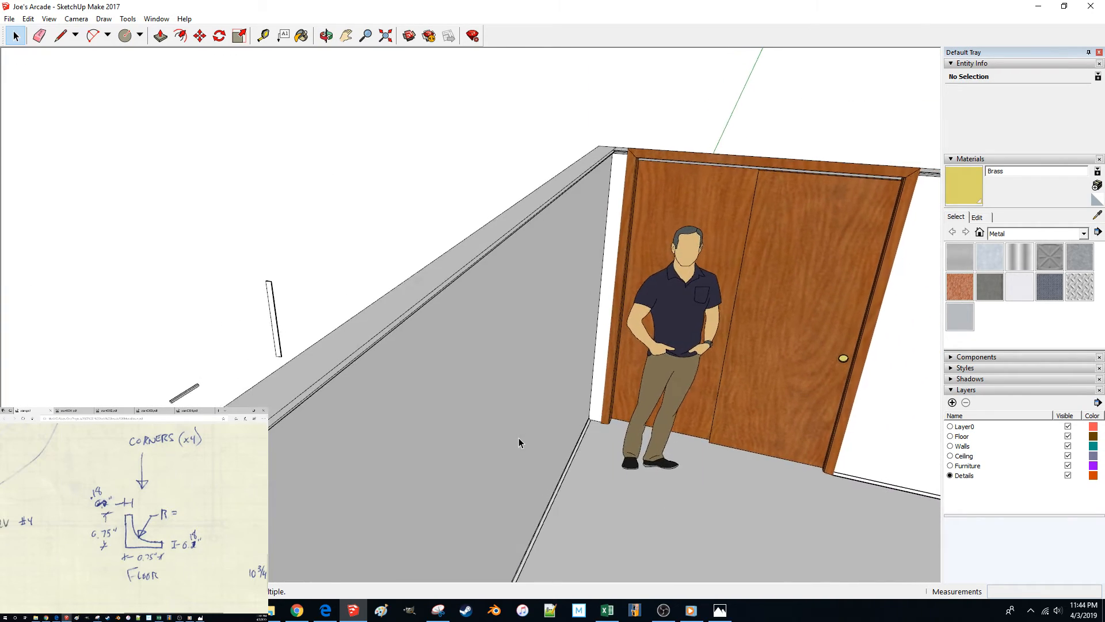
scroll(518, 444, "up", 4)
mouse_move(425, 420)
middle_mouse_down("shift")
mouse_move(369, 416)
mouse_move(417, 420)
middle_mouse_up("shift")
scroll(530, 410, "up", 3)
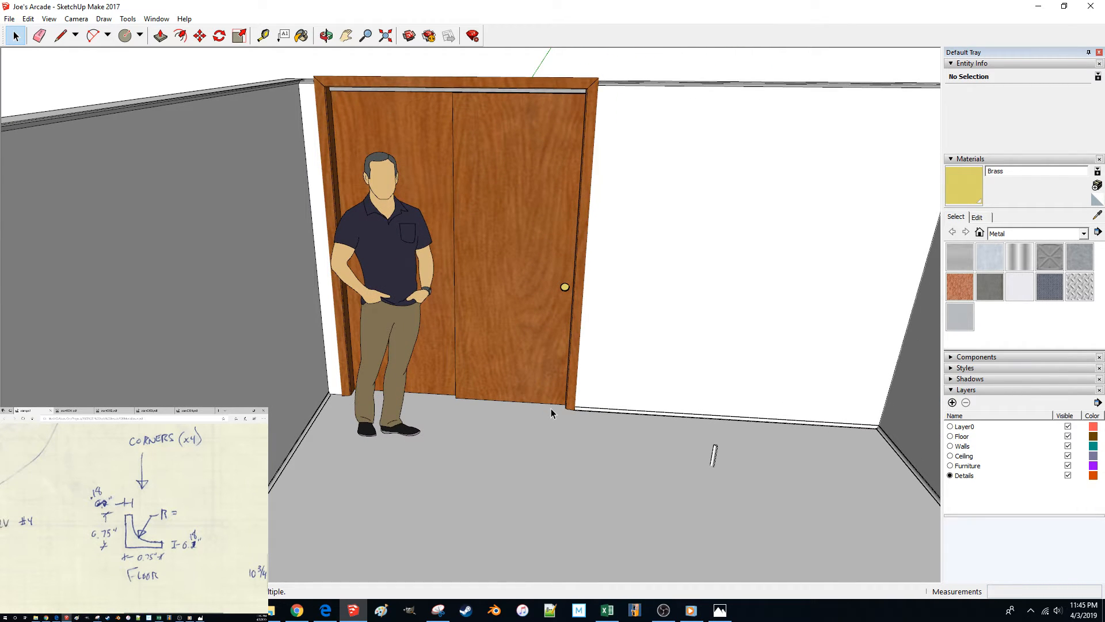
left_click(588, 411)
left_click(596, 421)
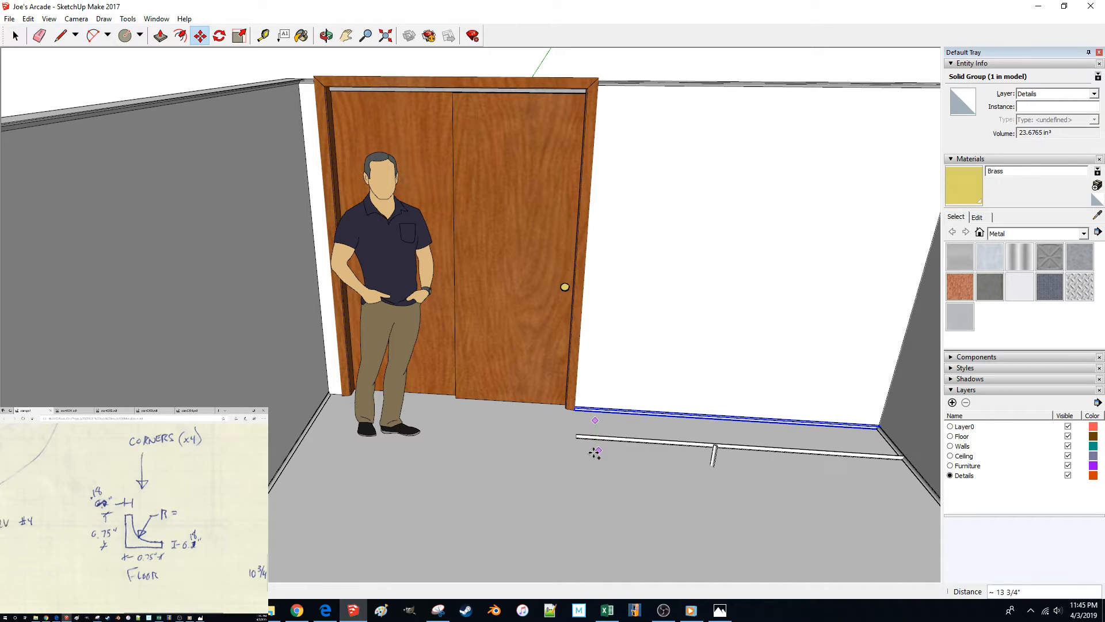
left_click(596, 464)
Step: Mirror the copied floor trim by scaling it along the red axis about its opposite end
scroll(597, 464, "up", 4)
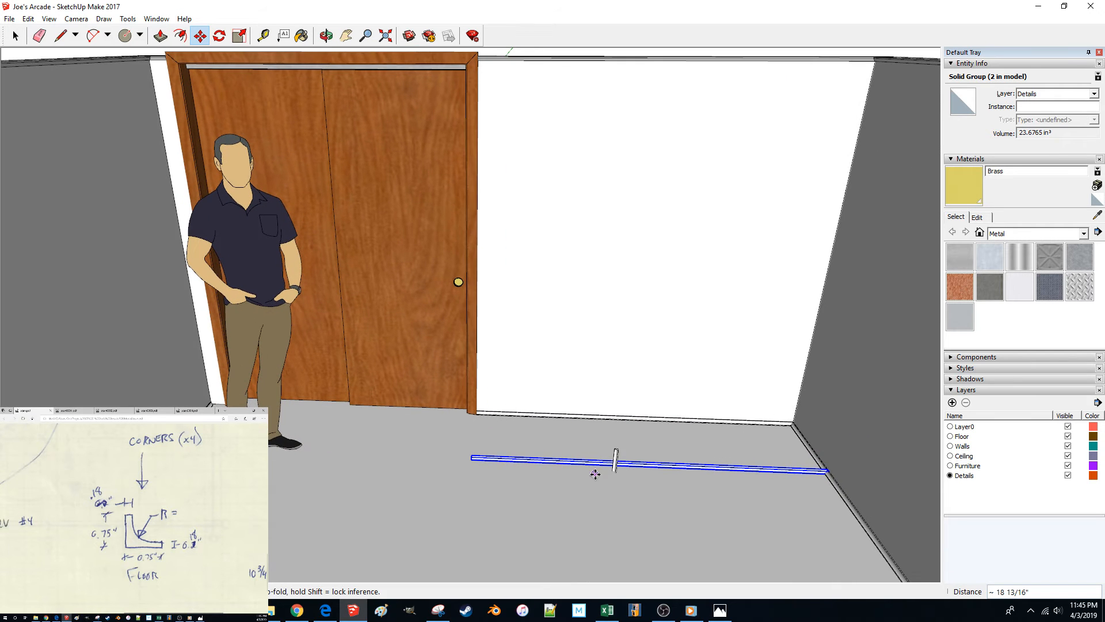
key("s")
scroll(596, 478, "up", 5)
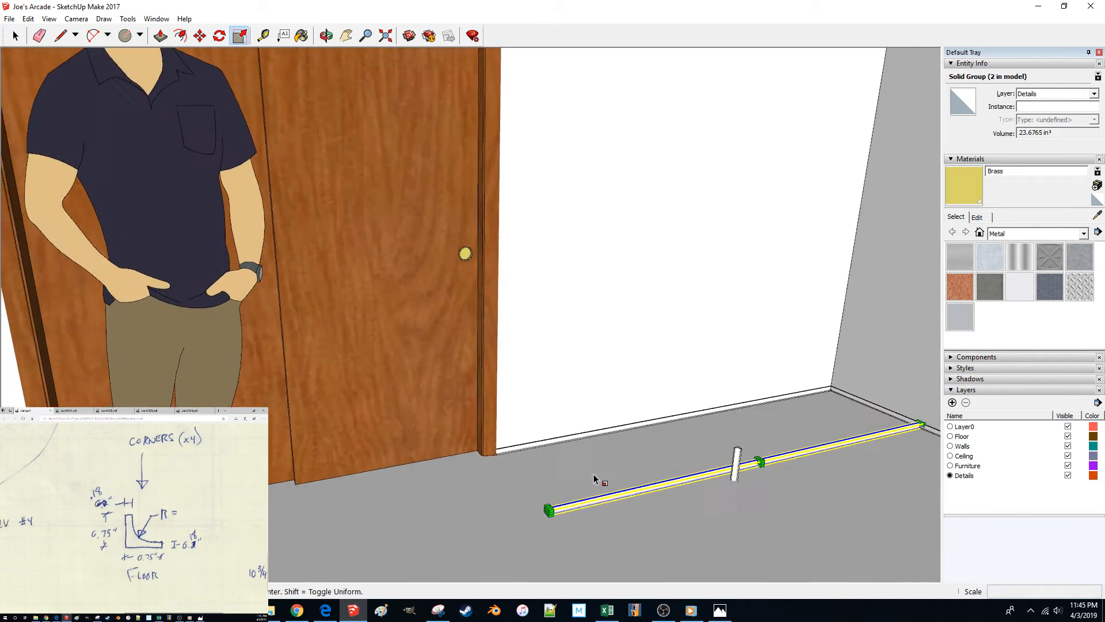
scroll(593, 490, "up", 3)
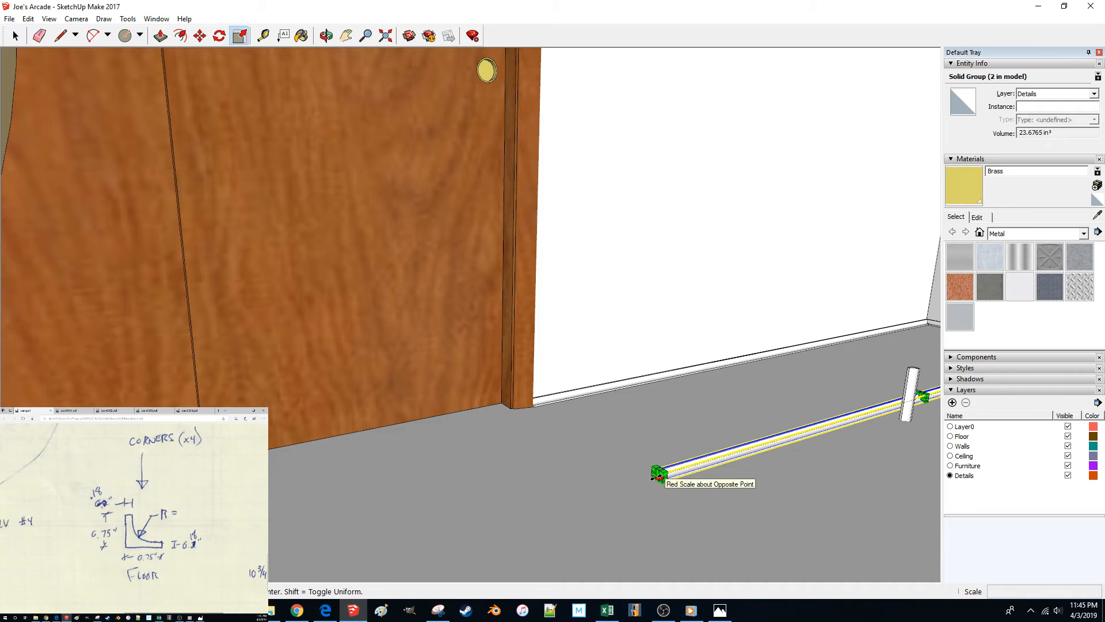
scroll(658, 477, "up", 3)
left_click_drag(746, 446, 725, 454)
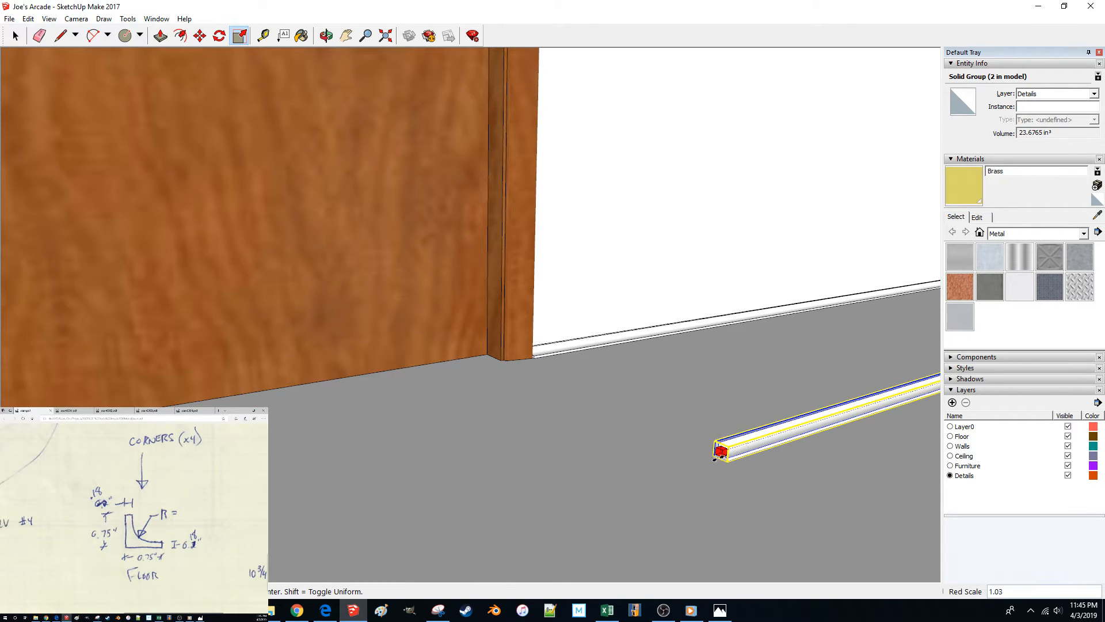
key("Return")
Step: Move the mirrored trim by its end corner to the room corner on the other side of the door
scroll(662, 496, "down", 5)
key("m")
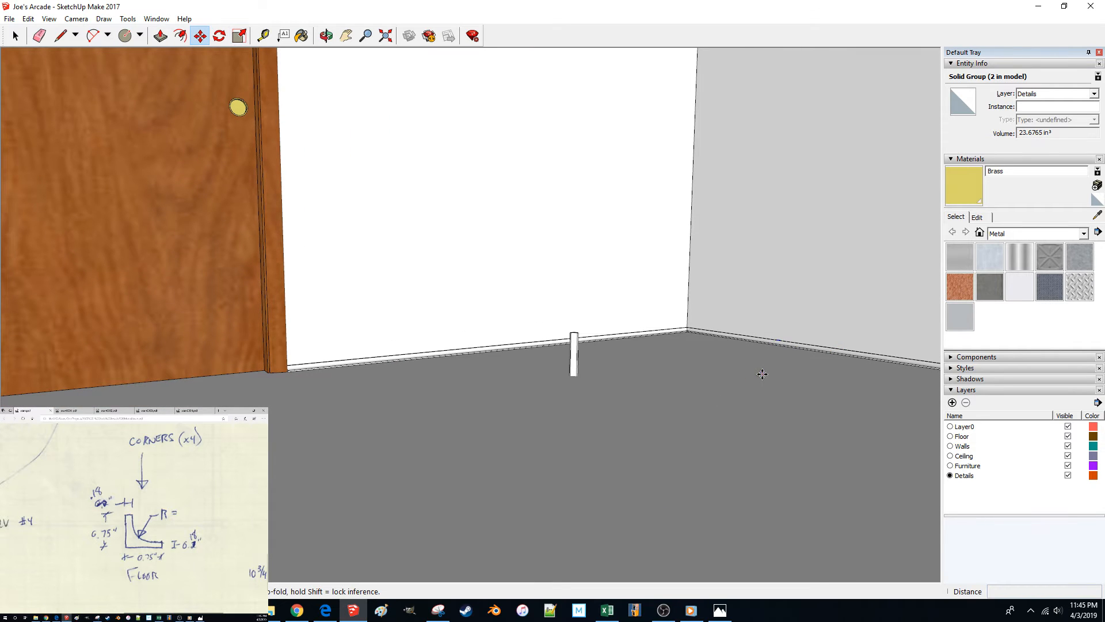
left_click(762, 374)
scroll(439, 510, "up", 5)
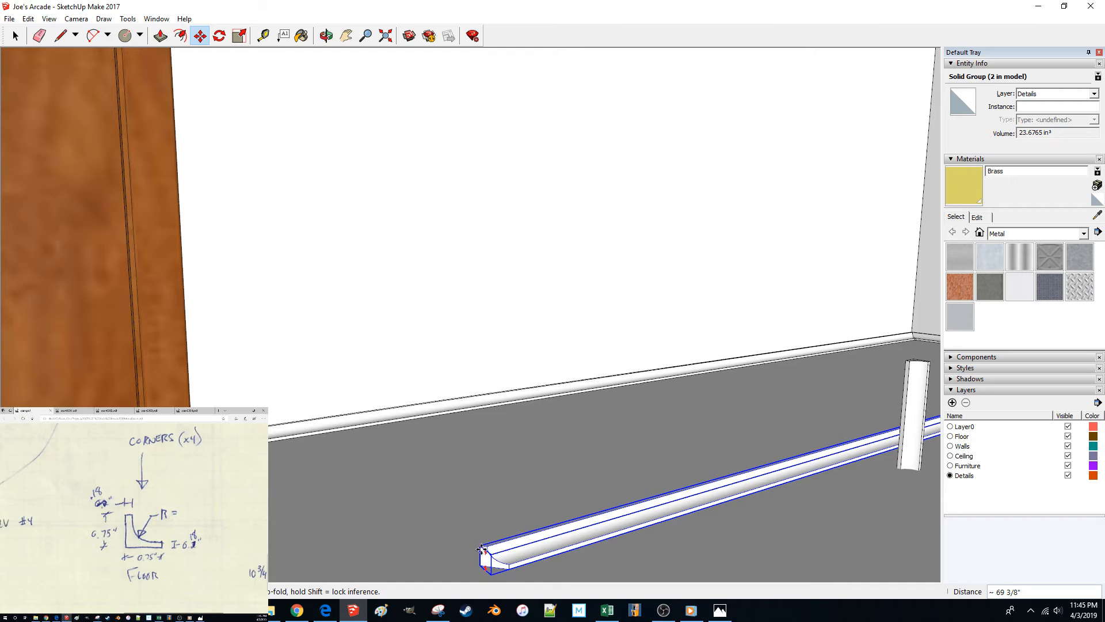
scroll(481, 548, "down", 10)
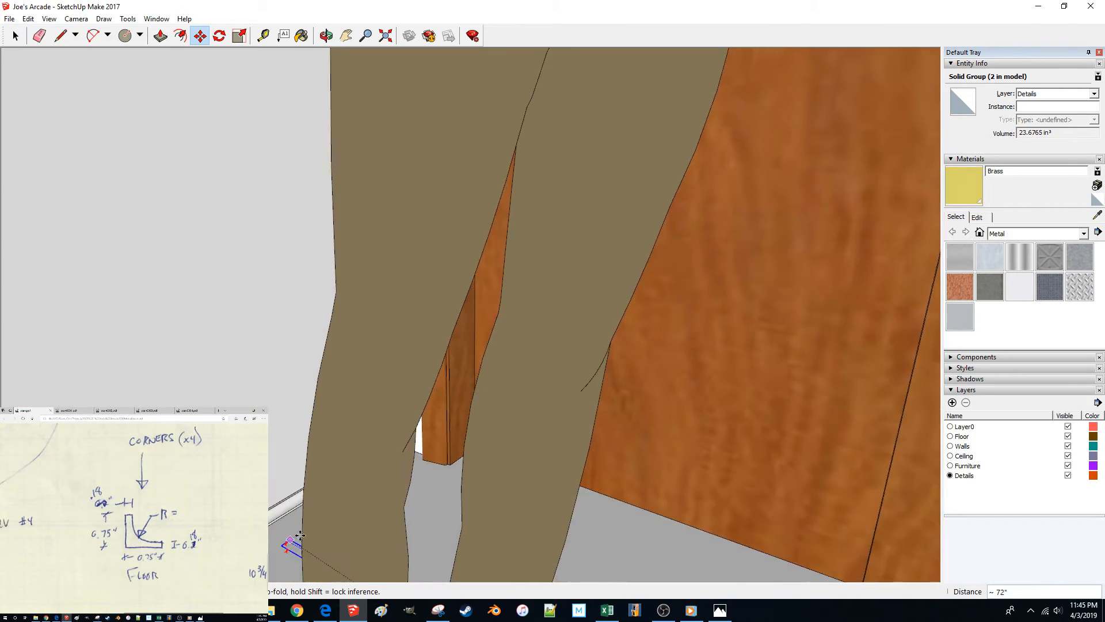
scroll(300, 536, "down", 10)
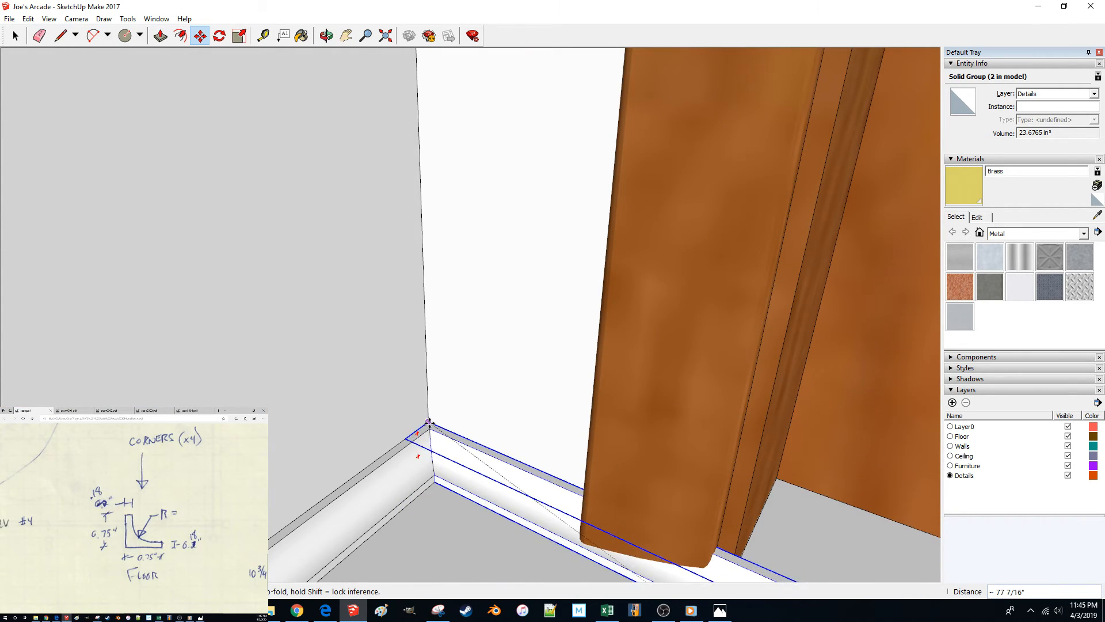
left_click(429, 419)
Step: Open the mirrored trim group and Push/Pull its square end back about 72 11/16" to the door frame near the corner
key("space")
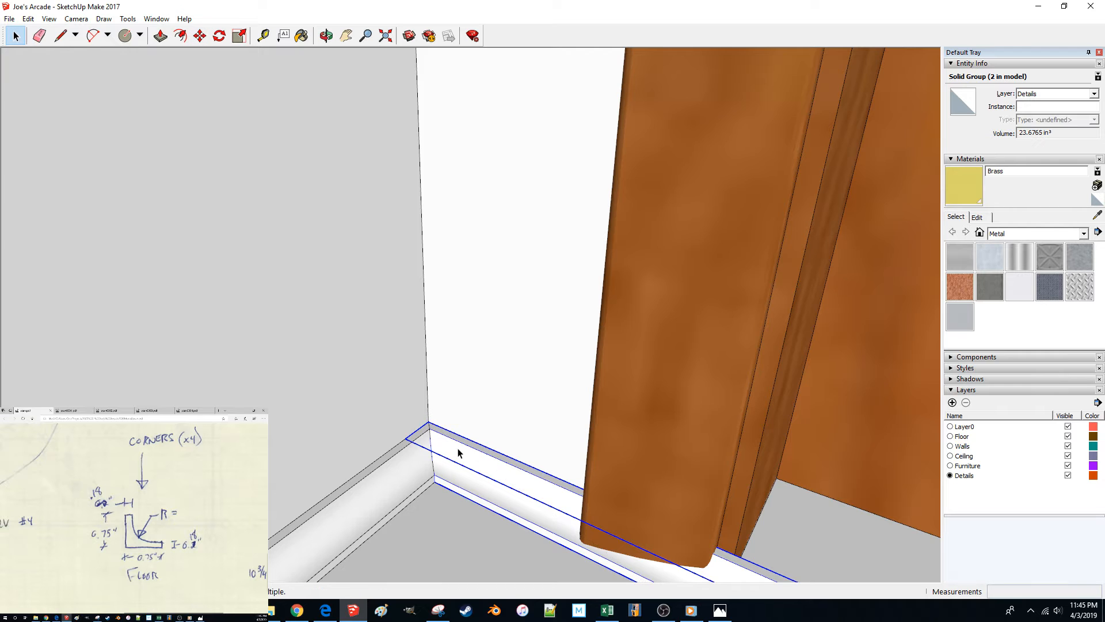
double_click(459, 452)
scroll(459, 451, "down", 5)
middle_click_drag(459, 451, 472, 422)
key("p")
left_click(466, 426)
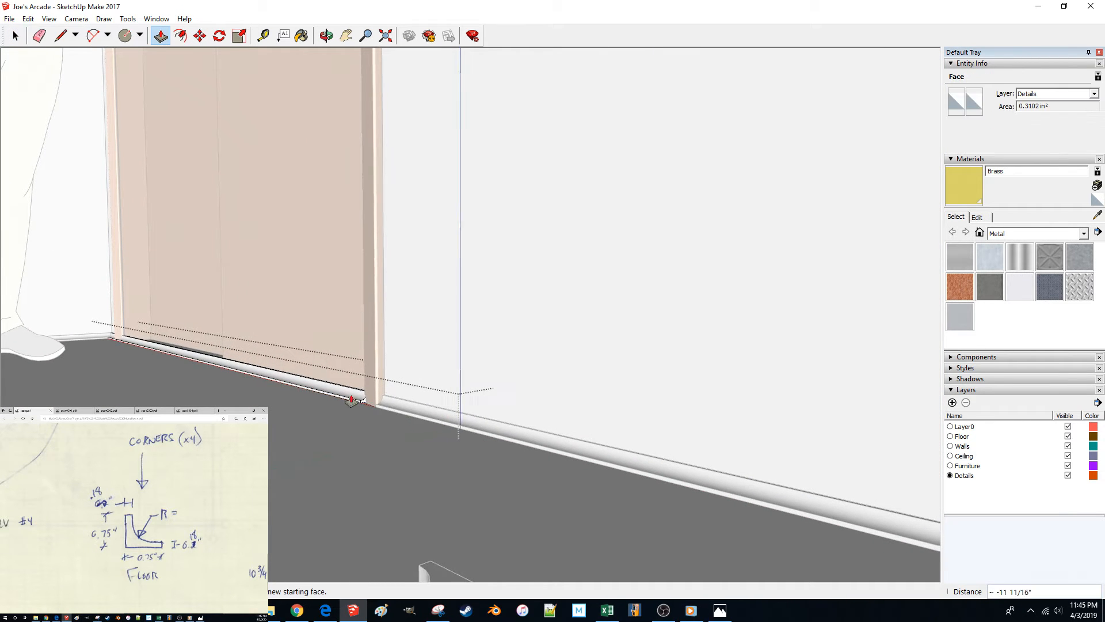
scroll(427, 484, "up", 7)
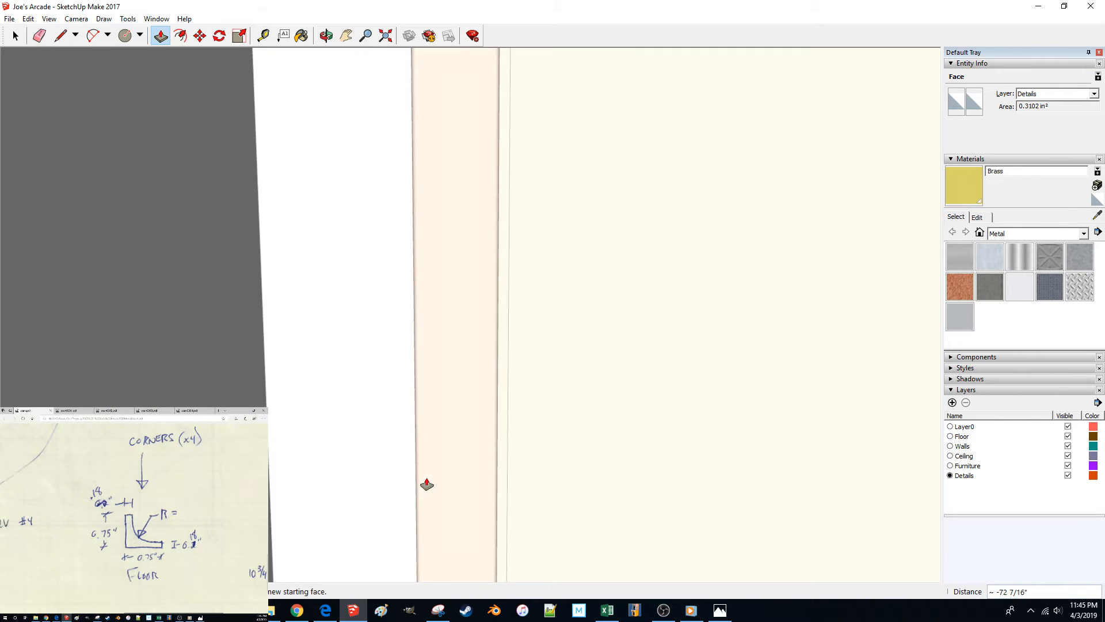
scroll(554, 452, "down", 8)
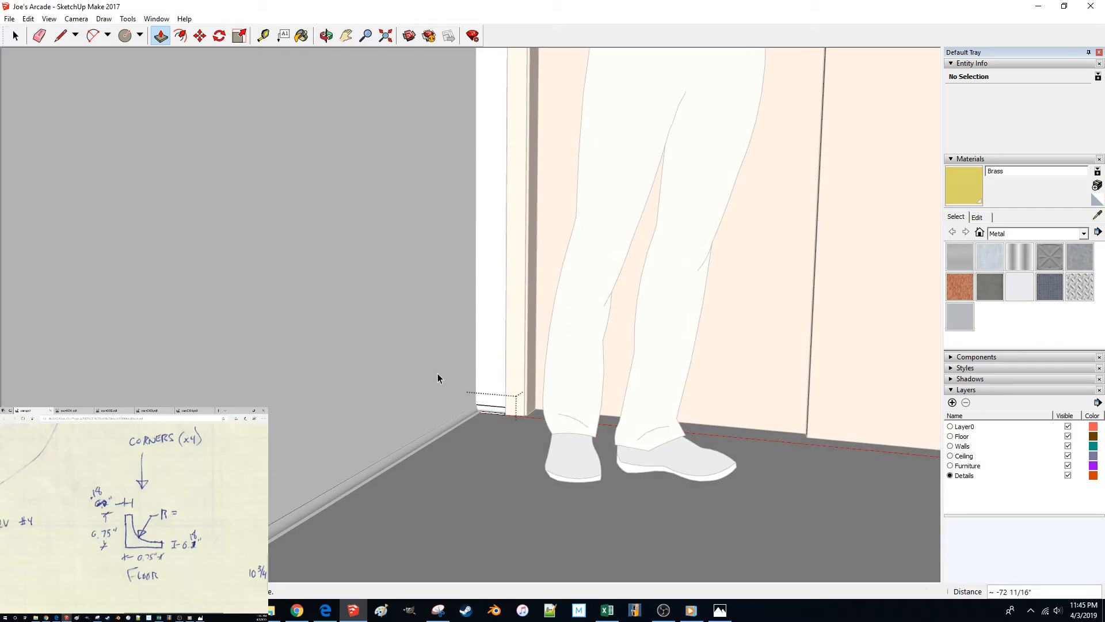
key("space")
Step: Delete the offcut geometry beyond the mitre at one end of the loose intersected trim outside the room
scroll(437, 368, "down", 10)
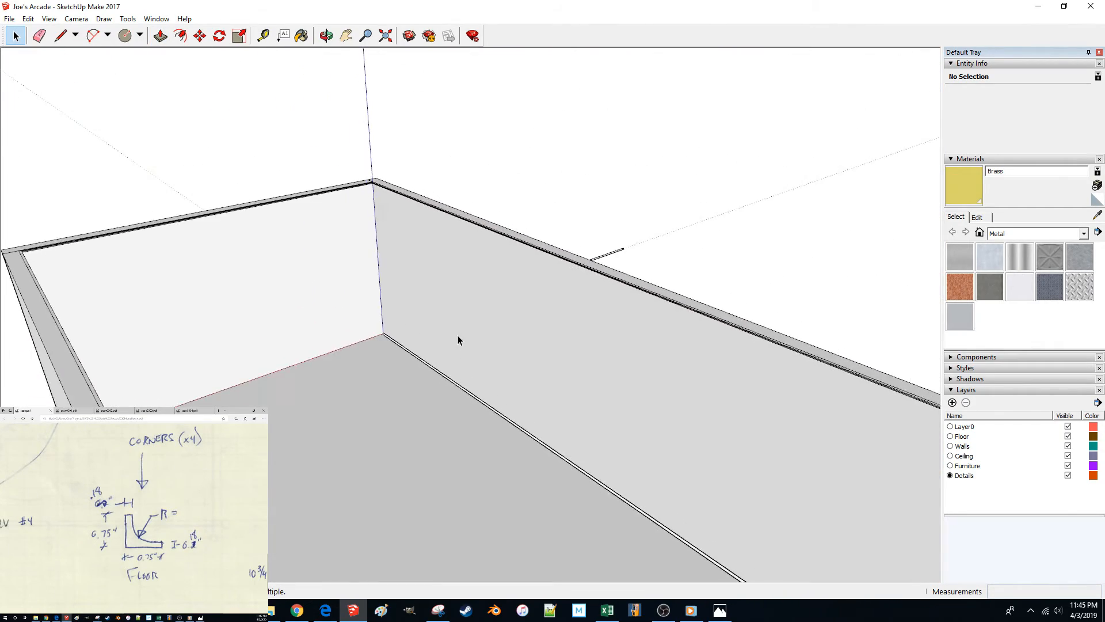
mouse_move(458, 336)
middle_mouse_down()
mouse_move(412, 342)
mouse_move(473, 316)
mouse_move(594, 362)
mouse_move(602, 388)
mouse_move(518, 449)
mouse_move(493, 445)
mouse_move(606, 440)
mouse_move(636, 423)
middle_mouse_up()
scroll(547, 383, "down", 2)
left_click_drag(636, 409, 595, 449)
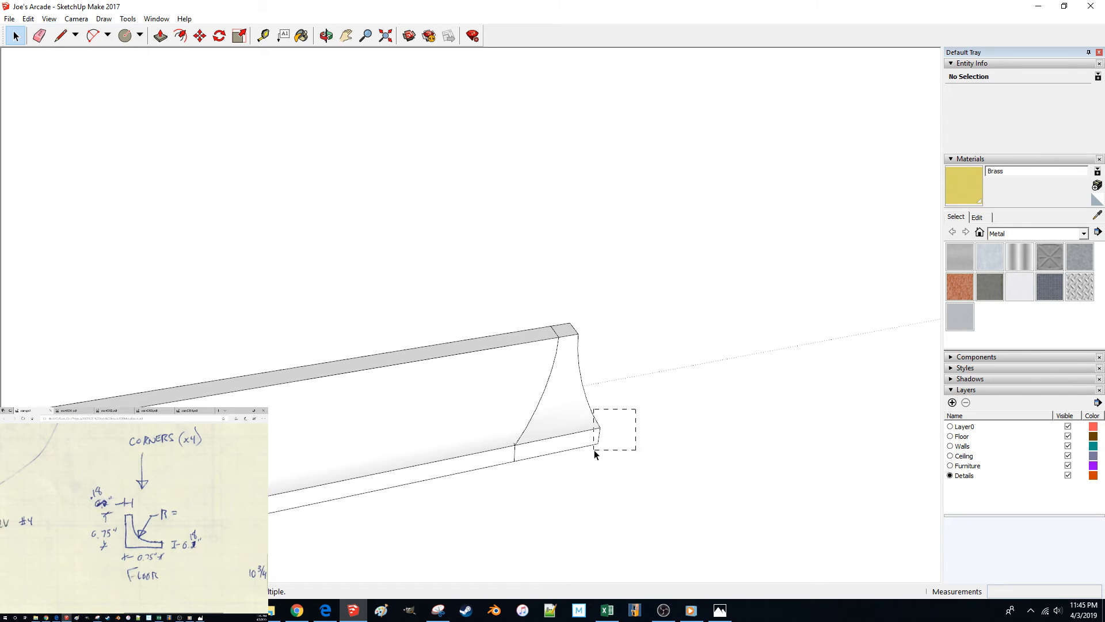
middle_click_drag(575, 367, 575, 363)
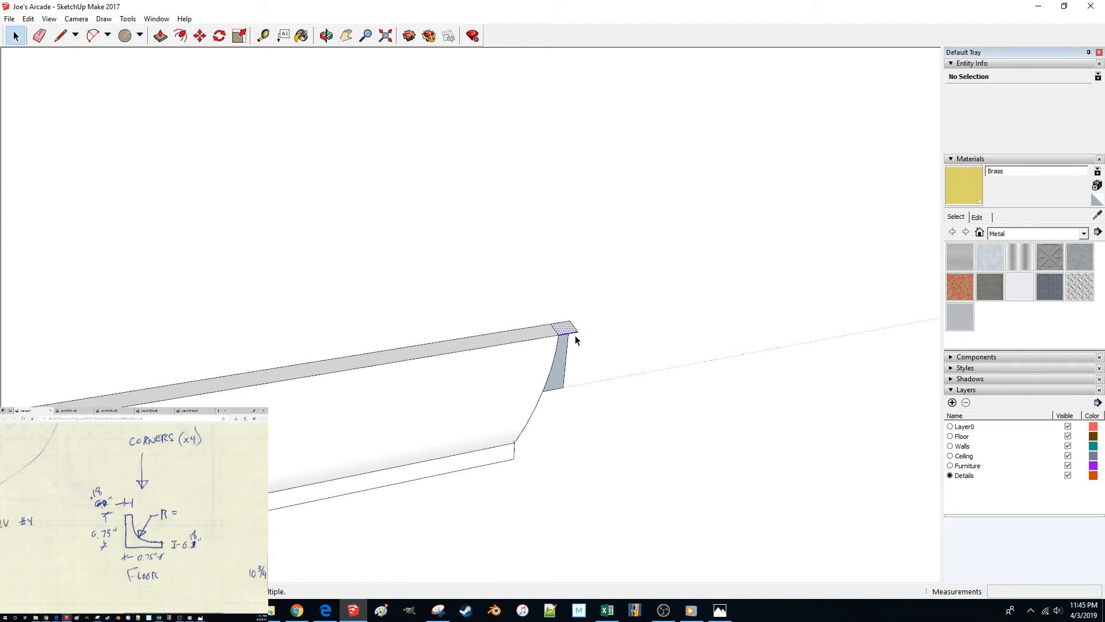
left_click(575, 347)
Step: Delete the leftover faces and edges at that trim end and redraw the missing top edge across the mitred end
middle_click_drag(575, 347, 320, 316)
left_click(329, 309)
key("Delete")
left_click(309, 318)
key("Delete")
left_click(306, 320)
key("Delete")
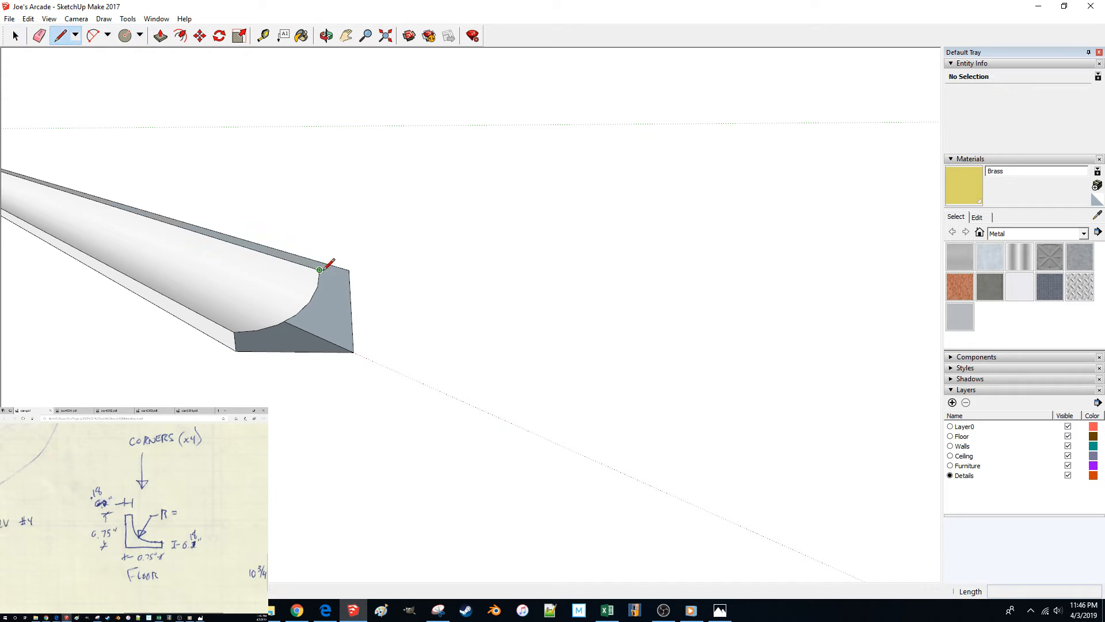
left_click(349, 270)
key("space")
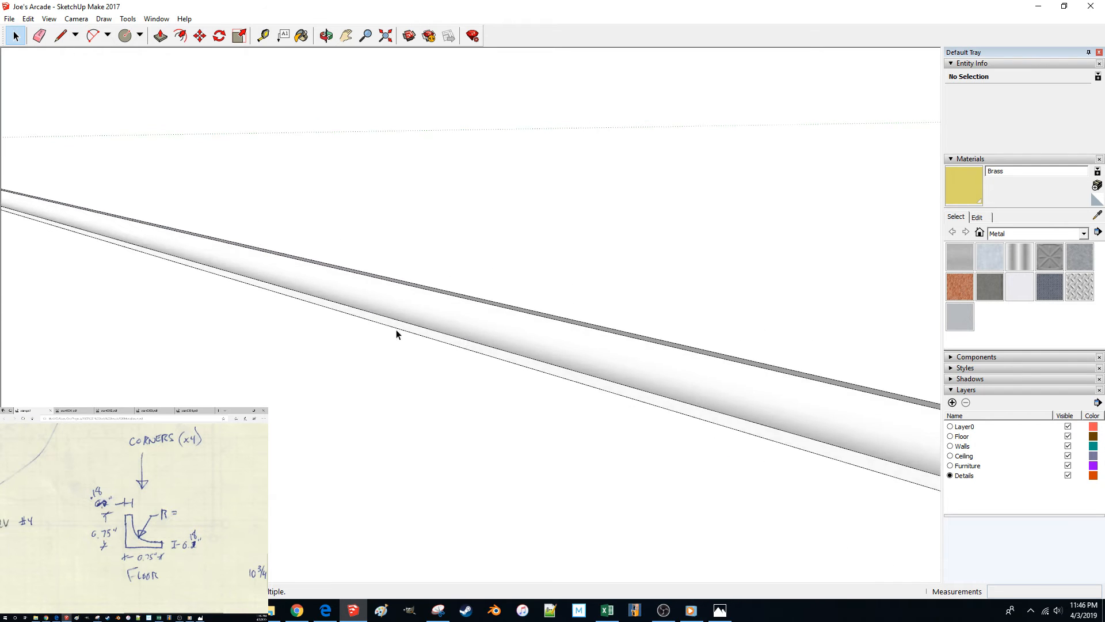
Step: Delete the surplus geometry outside the mitre at the opposite end of the loose trim
middle_click_drag(553, 369, 478, 491)
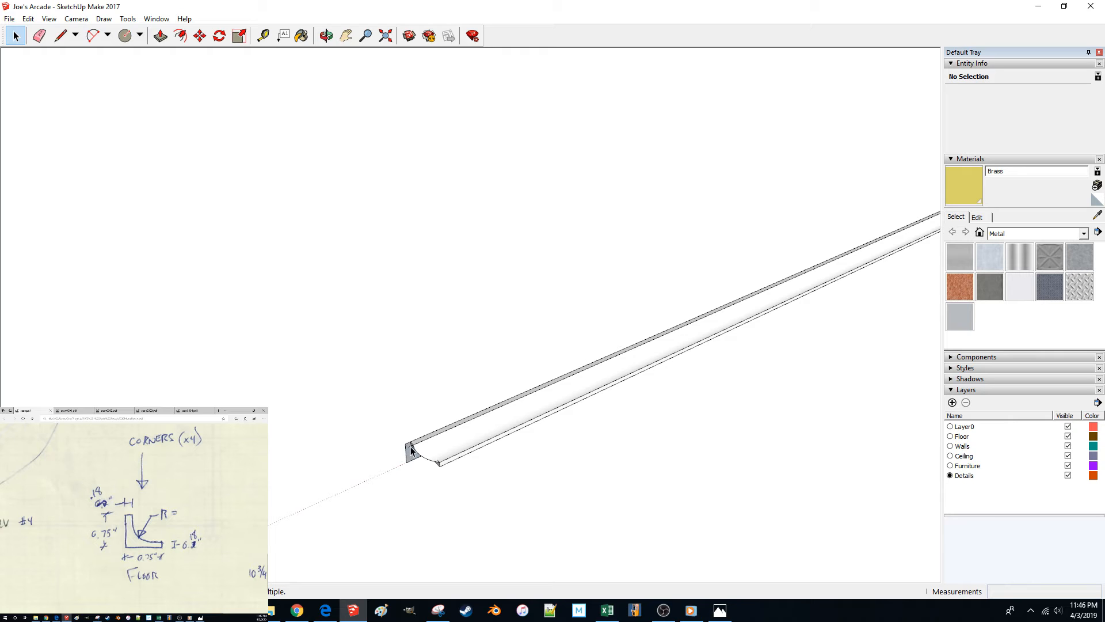
middle_click_drag(417, 454, 478, 197)
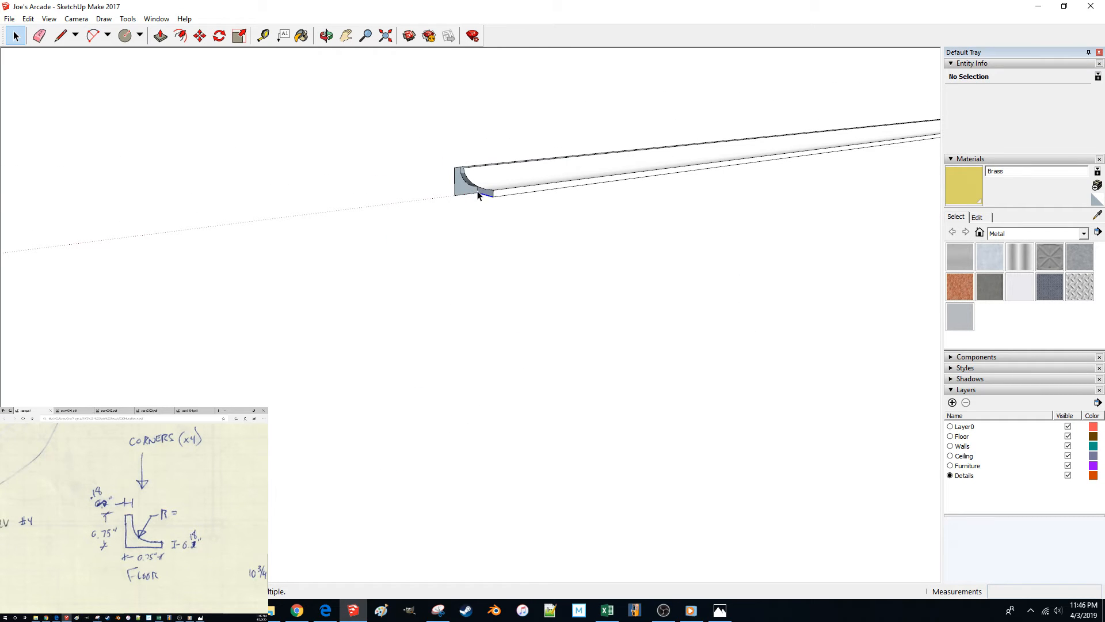
key("Delete")
left_click(470, 185)
key("Delete")
middle_click_drag(470, 187, 629, 185)
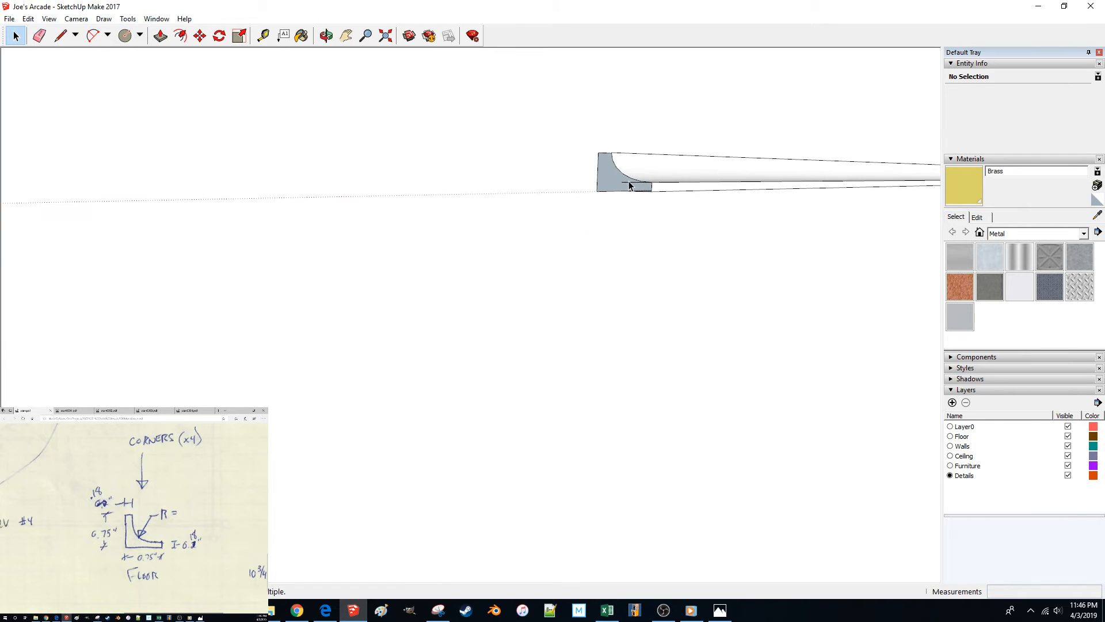
Step: Redraw the missing top edge at this mitred end and make the whole trim a group
mouse_move(629, 188)
middle_mouse_down()
mouse_move(632, 206)
mouse_move(635, 196)
middle_mouse_up()
key("l")
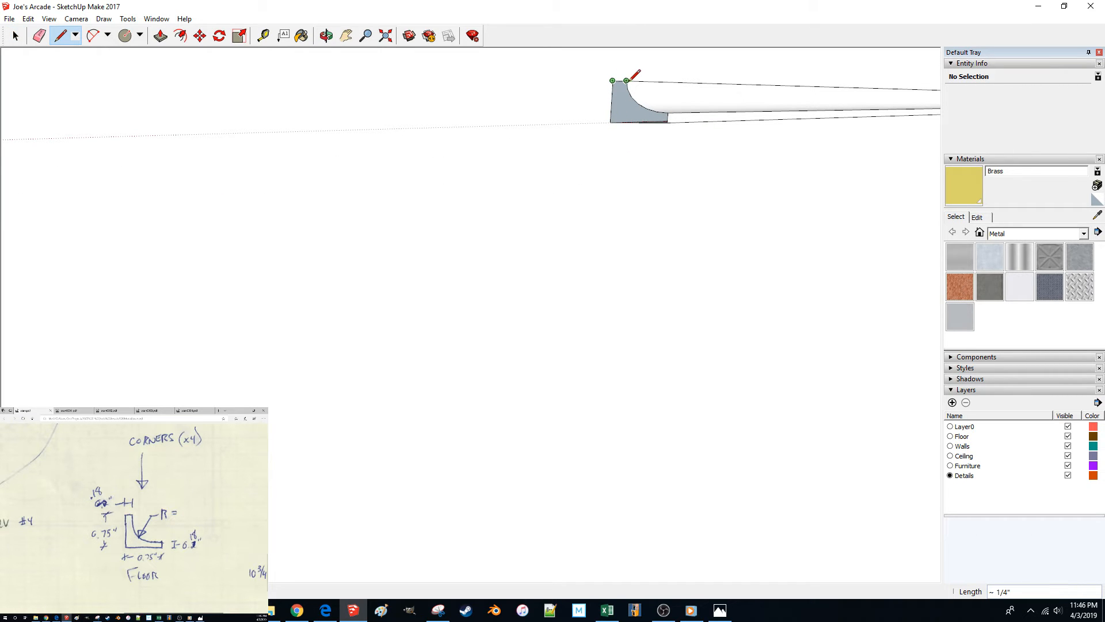
middle_click_drag(636, 103, 499, 391)
triple_click(646, 296)
key("ctrl+g")
Step: Move the grouped trim along the red axis into the room, at the foot of the wall opposite the door
scroll(639, 293, "down", 10)
key("m")
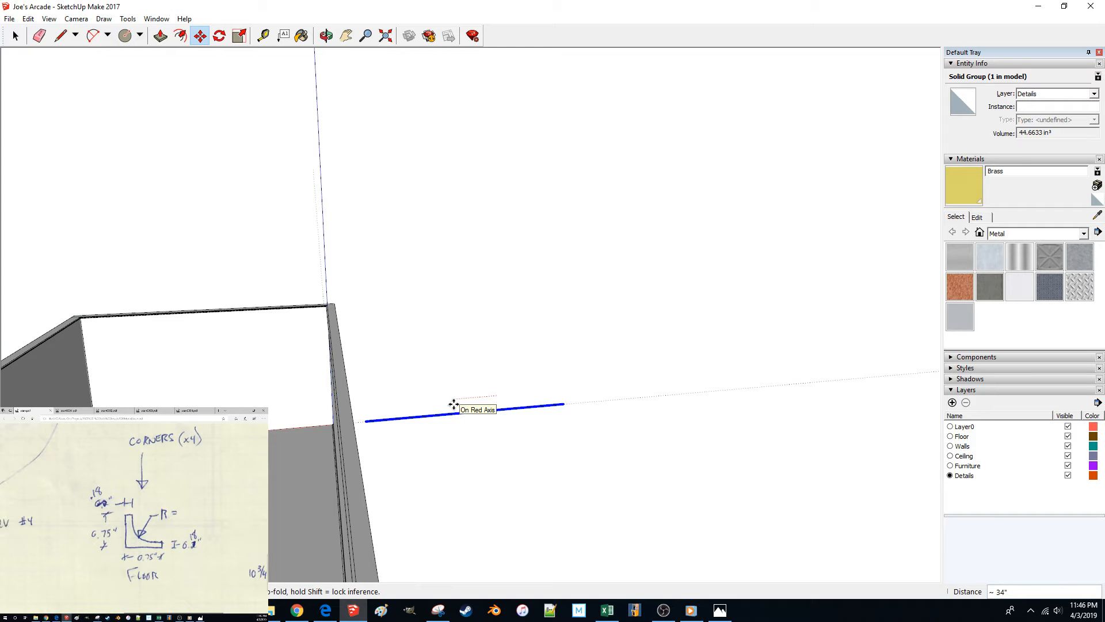
left_click(454, 410)
middle_click_drag(454, 409, 450, 439)
scroll(426, 446, "up", 8)
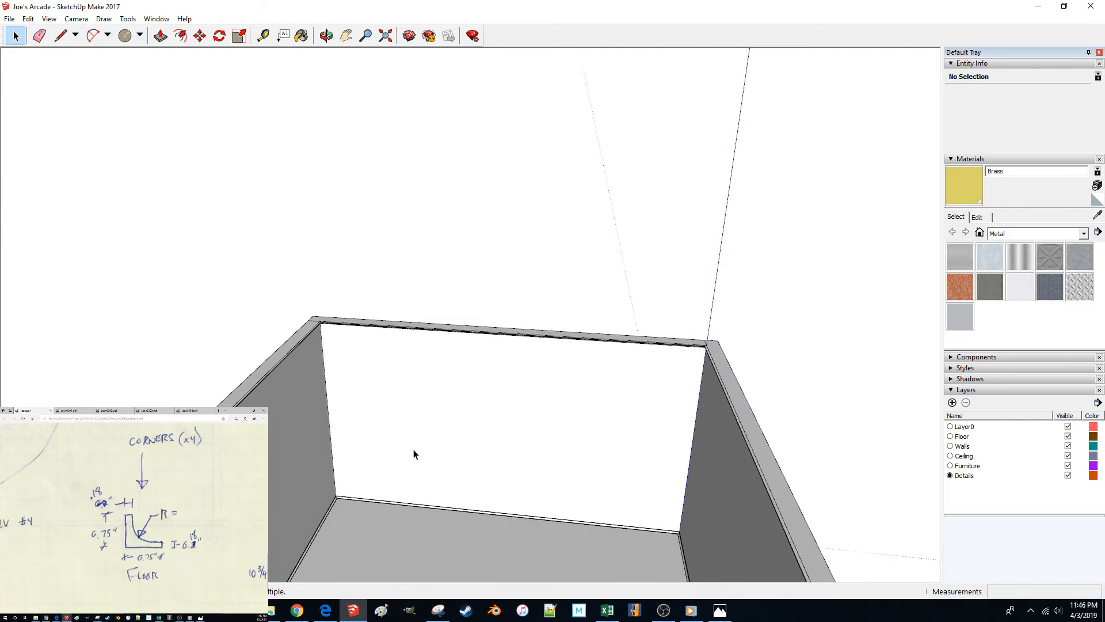
Step: Inspect the floor corner and move the mitred side-wall floor trim 1" along the red axis away from the wall
left_click(316, 482)
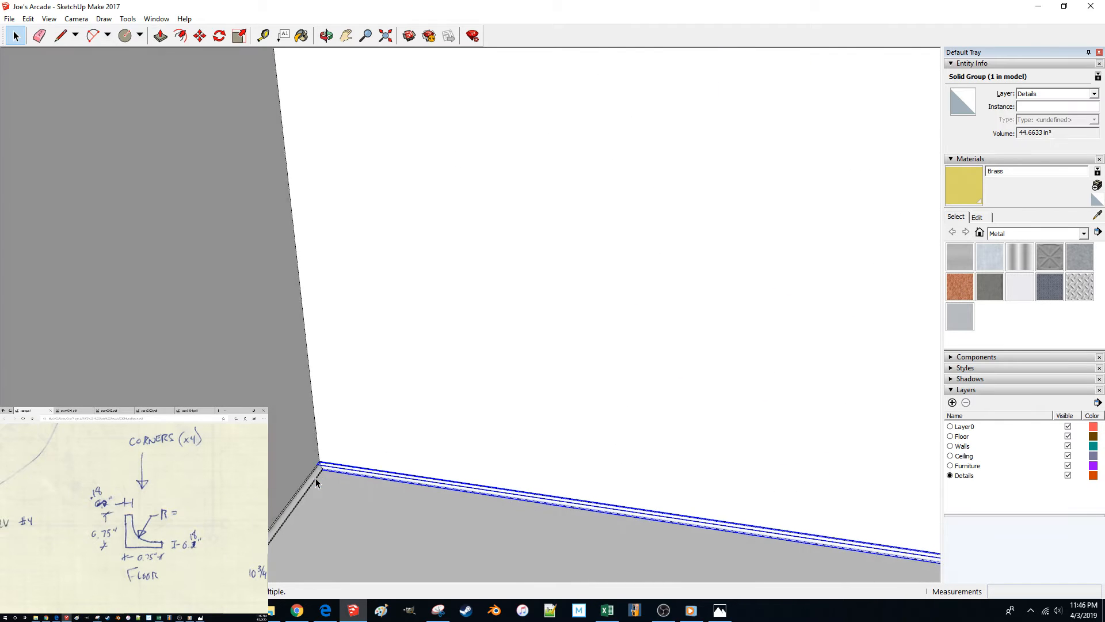
scroll(311, 455, "down", 5)
scroll(403, 524, "up", 5)
scroll(382, 516, "up", 2)
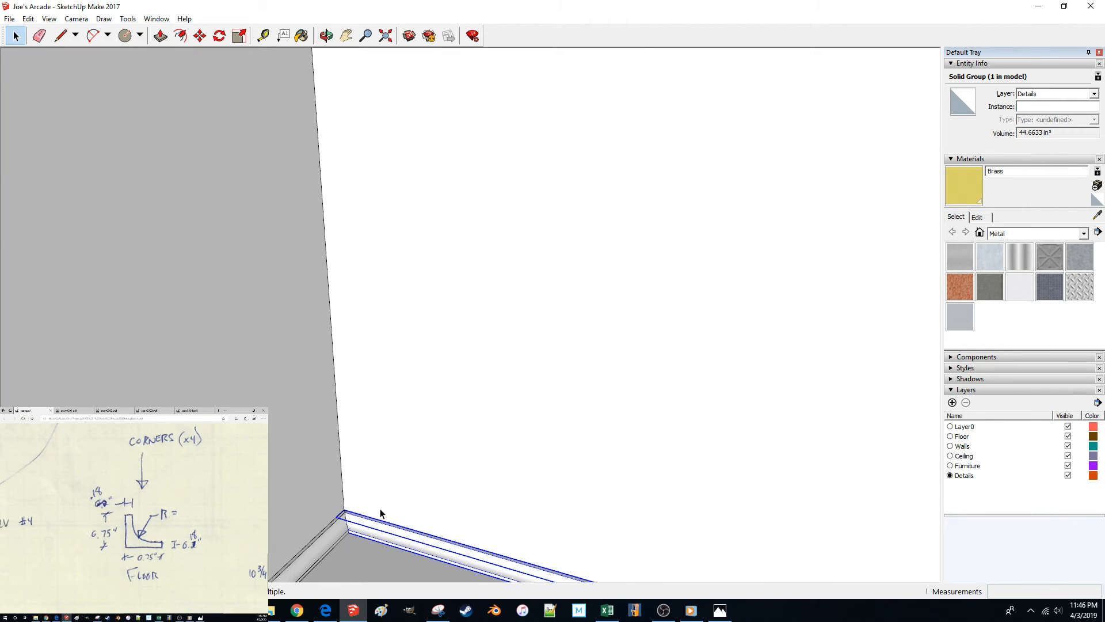
scroll(330, 512, "up", 6)
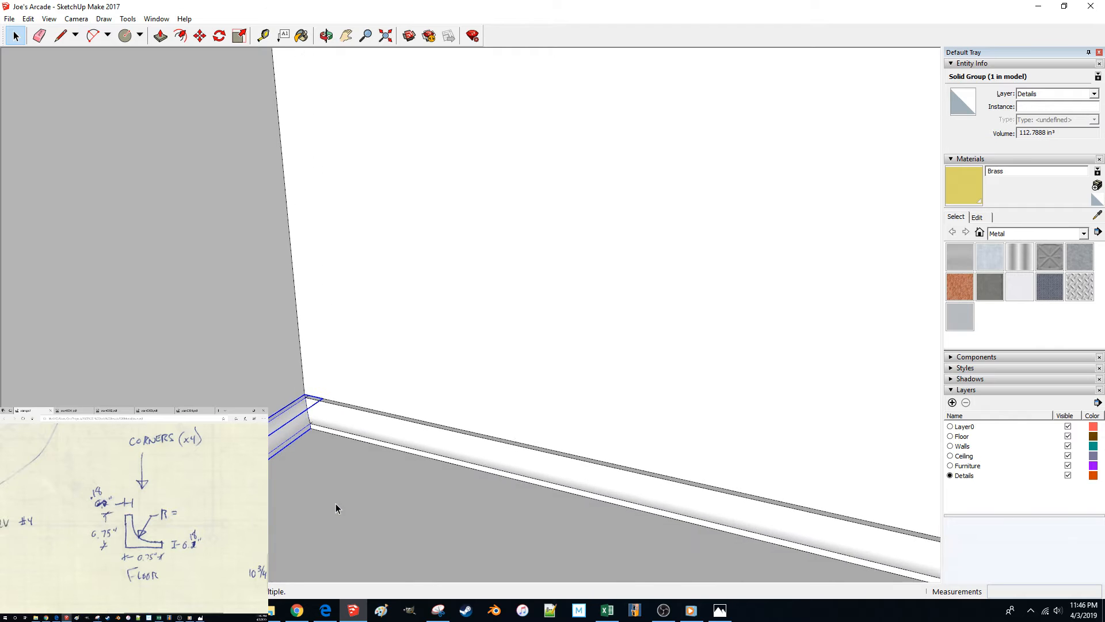
scroll(328, 449, "down", 1)
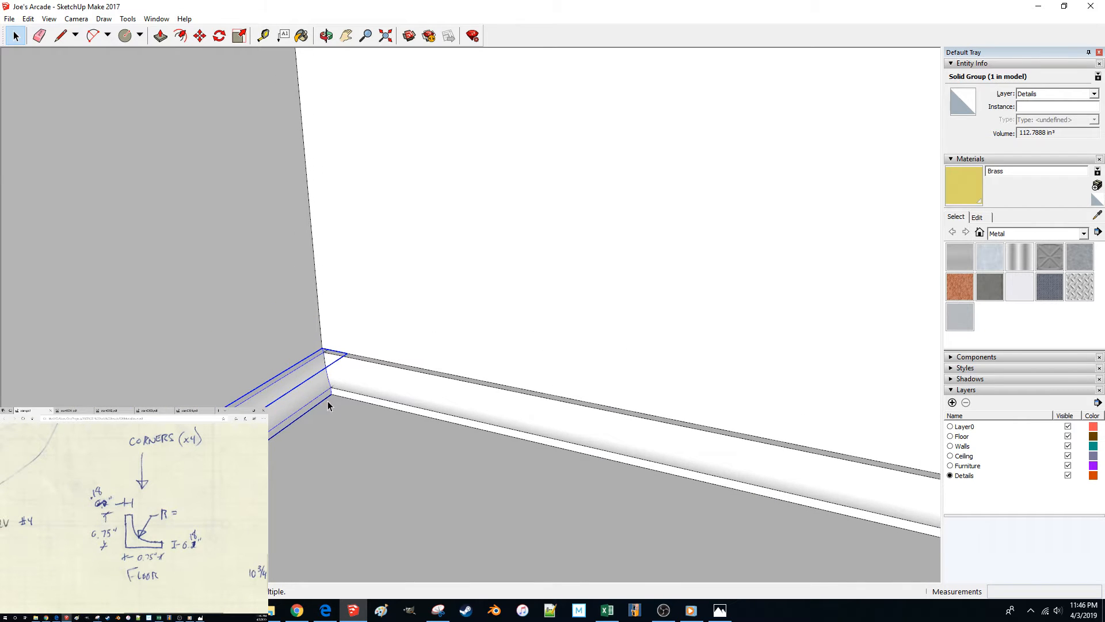
middle_click_drag(297, 421, 320, 399, "shift")
key("m")
left_click(357, 433)
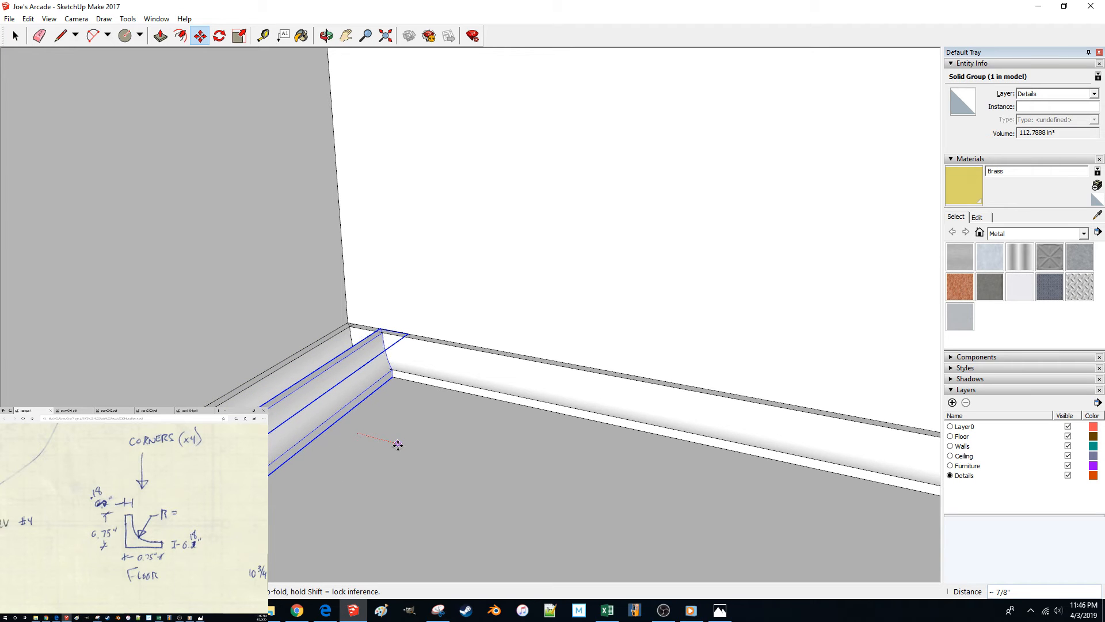
type("1")
key("Return")
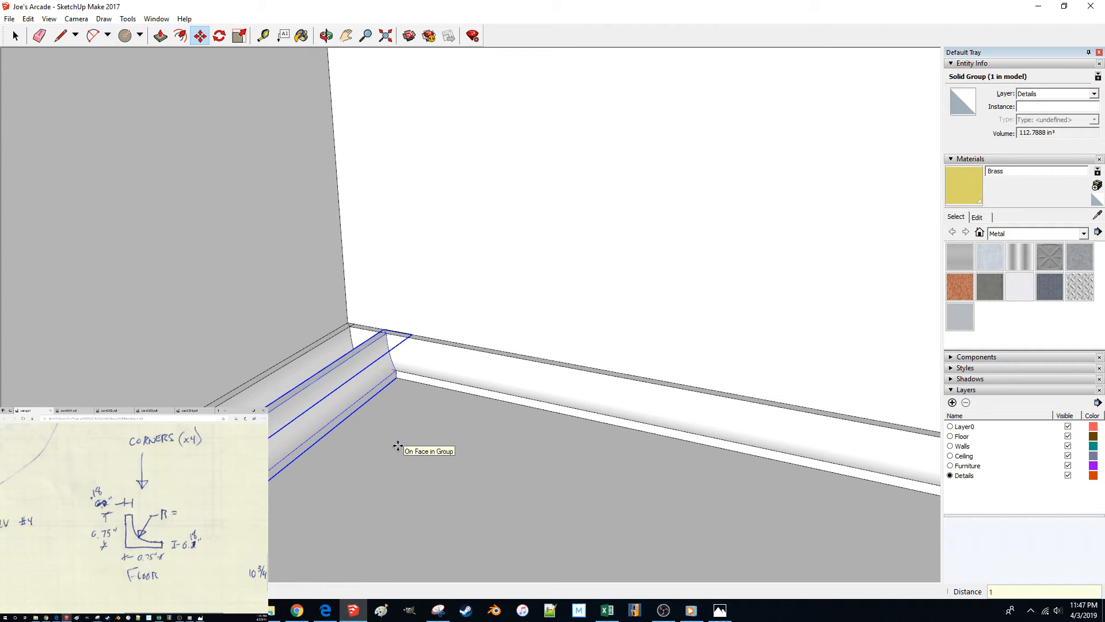
Step: Select the duplicate floor trim left against the side wall and delete it
middle_click_drag(329, 339, 330, 343, "shift")
scroll(360, 404, "down", 5)
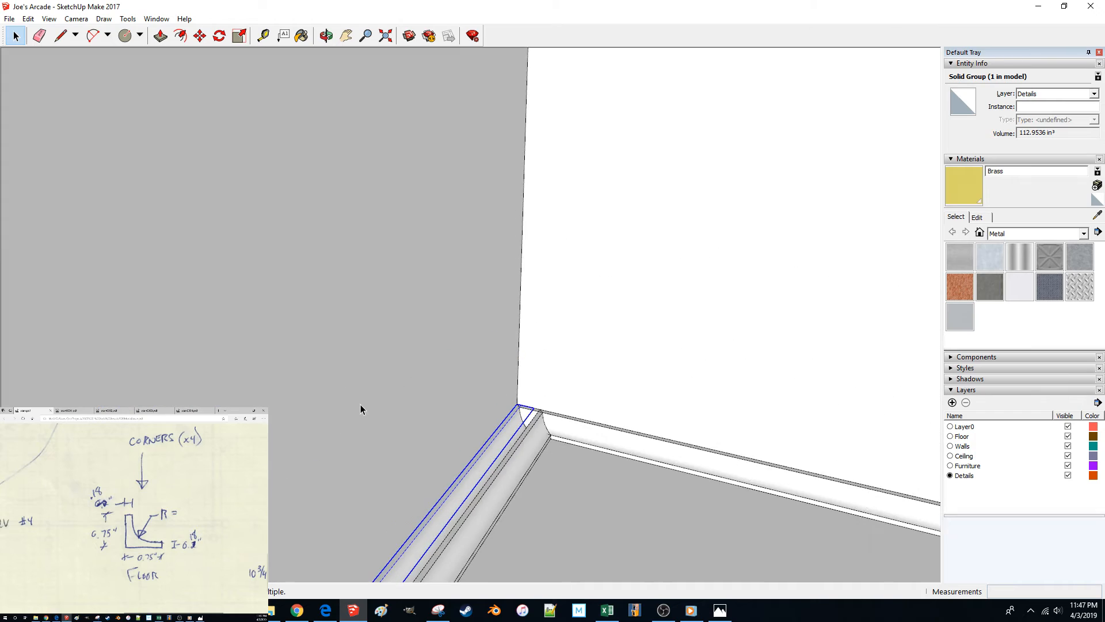
mouse_move(358, 414)
middle_mouse_down()
mouse_move(340, 444)
mouse_move(284, 443)
mouse_move(219, 489)
middle_mouse_up()
scroll(273, 441, "down", 5)
middle_click_drag(202, 438, 295, 558, "shift")
scroll(303, 402, "up", 3)
scroll(345, 464, "up", 5)
mouse_move(345, 464)
middle_mouse_down("shift")
mouse_move(387, 486)
mouse_move(391, 476)
middle_mouse_up("shift")
scroll(395, 486, "up", 2)
scroll(392, 476, "up", 3)
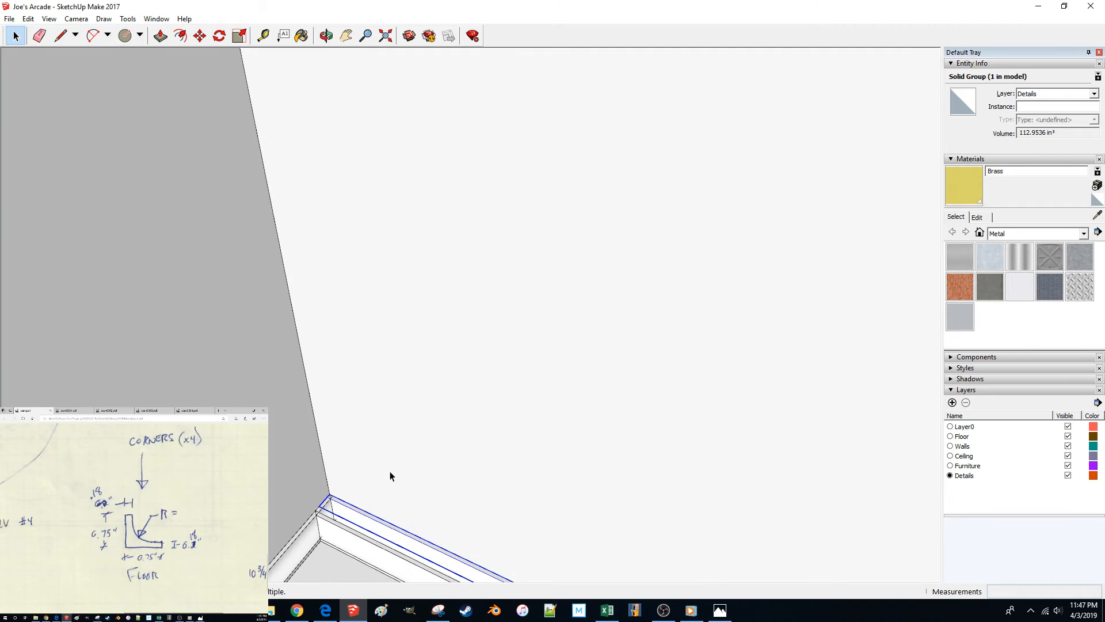
left_click(394, 484)
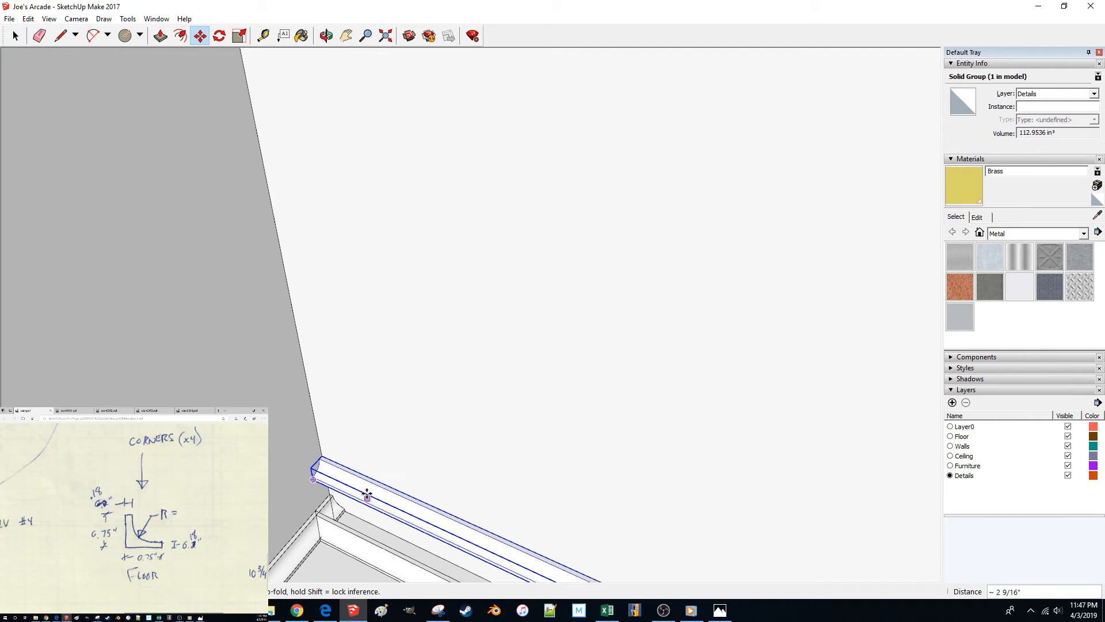
key("Delete")
Step: Select the mitred side-wall floor trim and move it 1" back against the wall
left_click(340, 512)
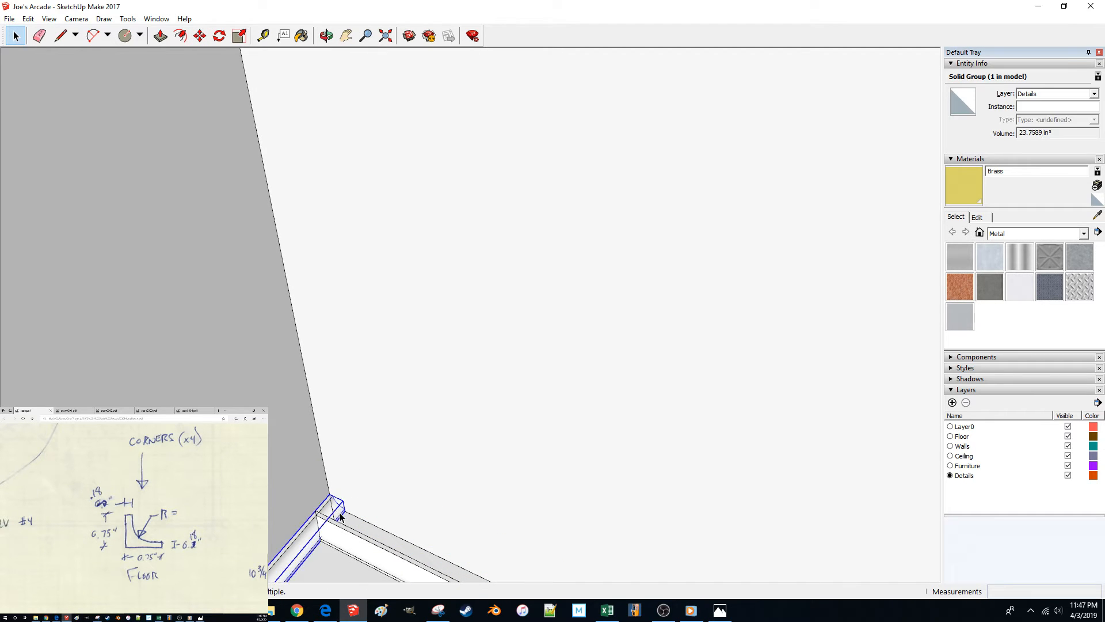
left_click(341, 538)
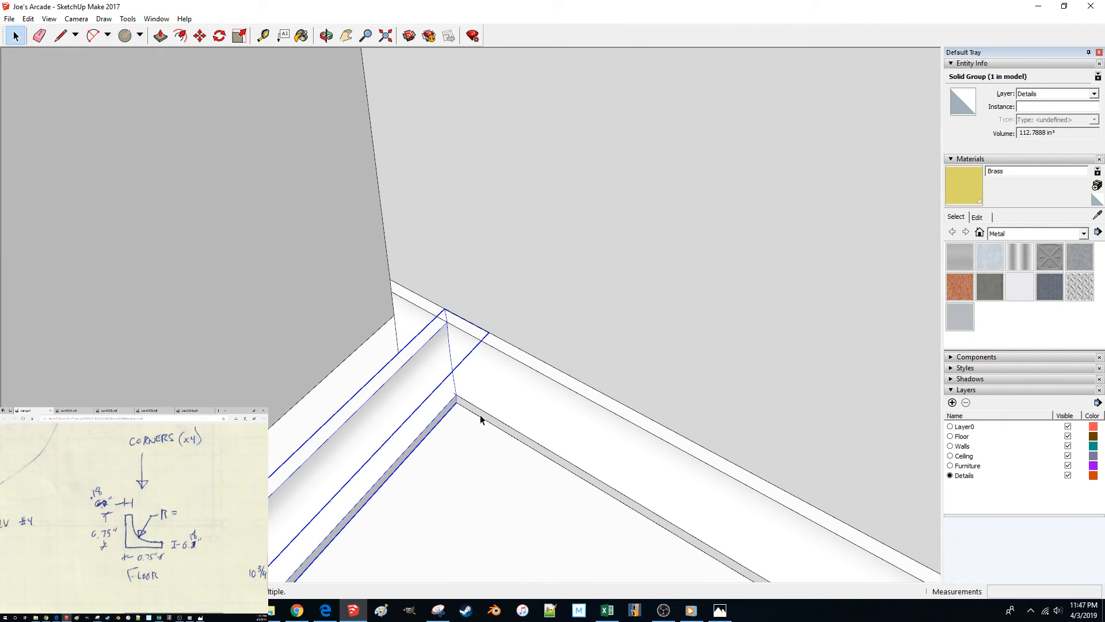
key("m")
left_click_drag(482, 464, 473, 459)
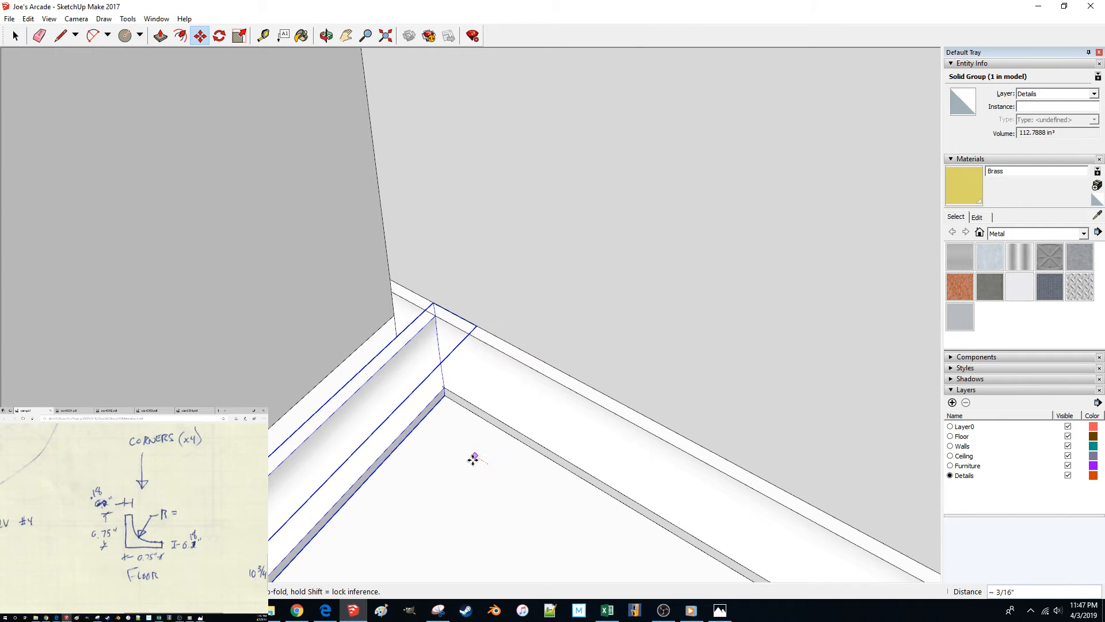
key("Return")
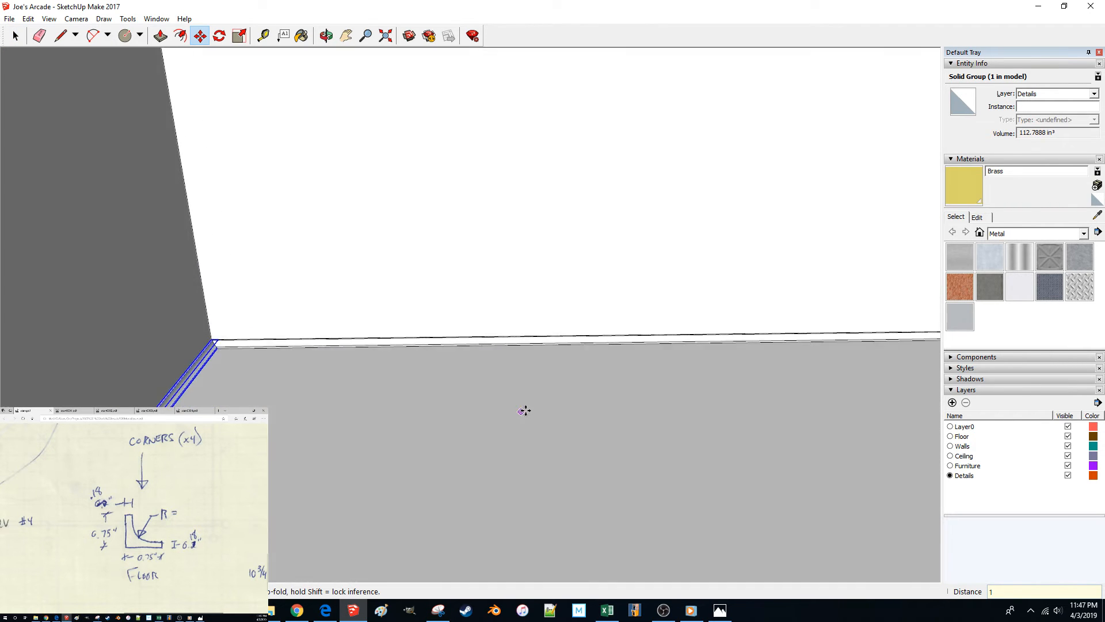
key("space")
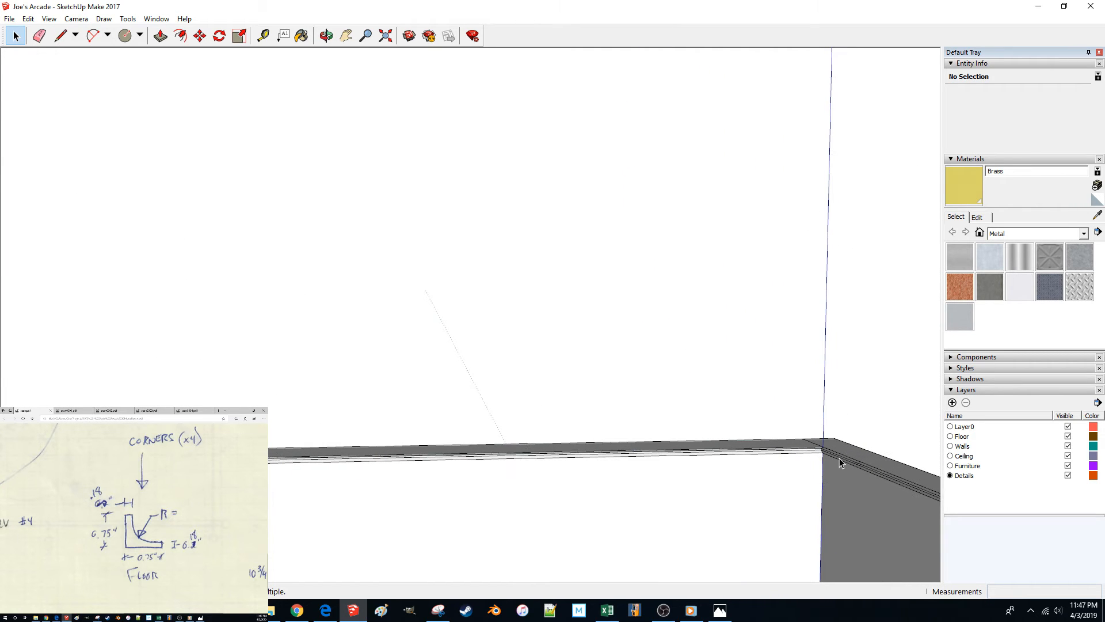
Step: Combine the ceiling trims into one group and the floor trims into another group
left_click(833, 459)
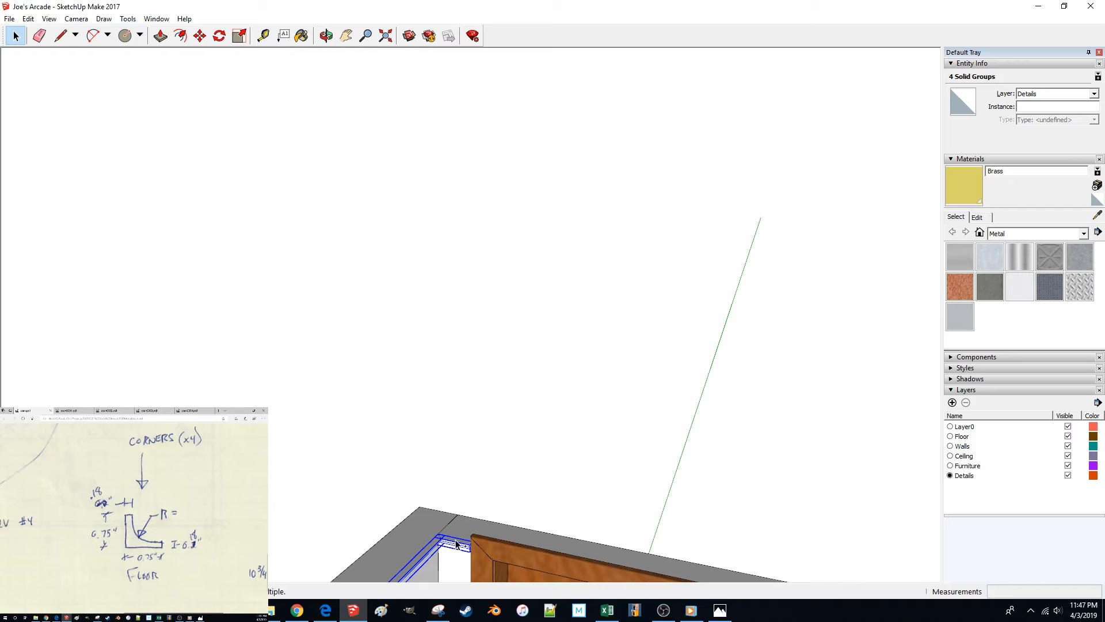
key("ctrl+g")
left_click(475, 484)
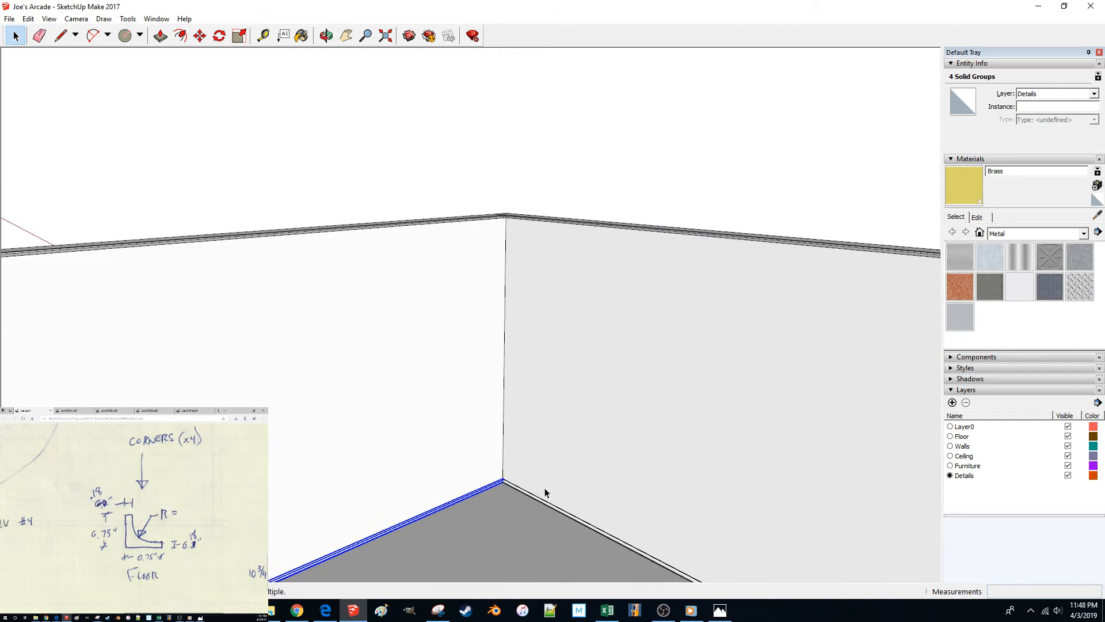
left_click(523, 503, "shift")
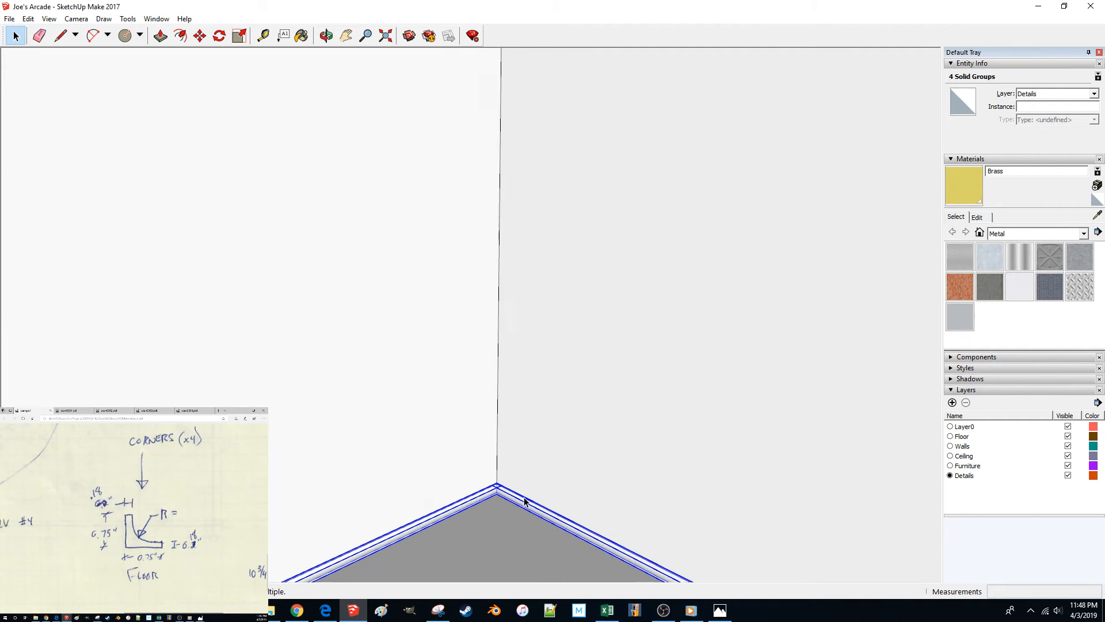
key("ctrl+g")
left_click(443, 244)
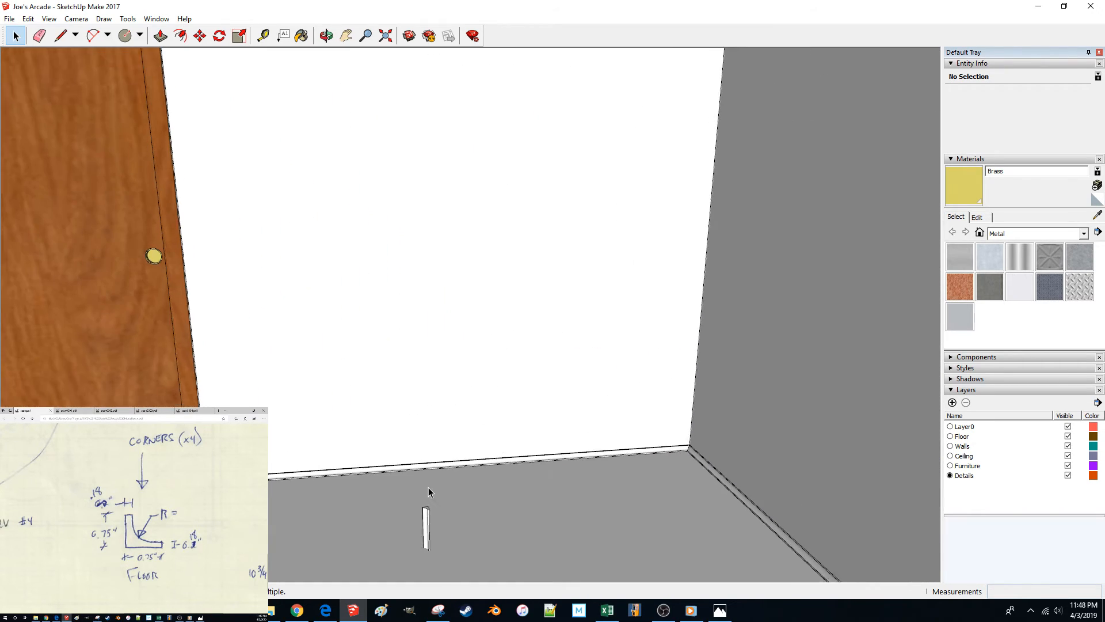
Step: Move the vertical corner trim by its top corner to the wall corner under the ceiling trim, and raise it 0.75"
left_click(420, 497)
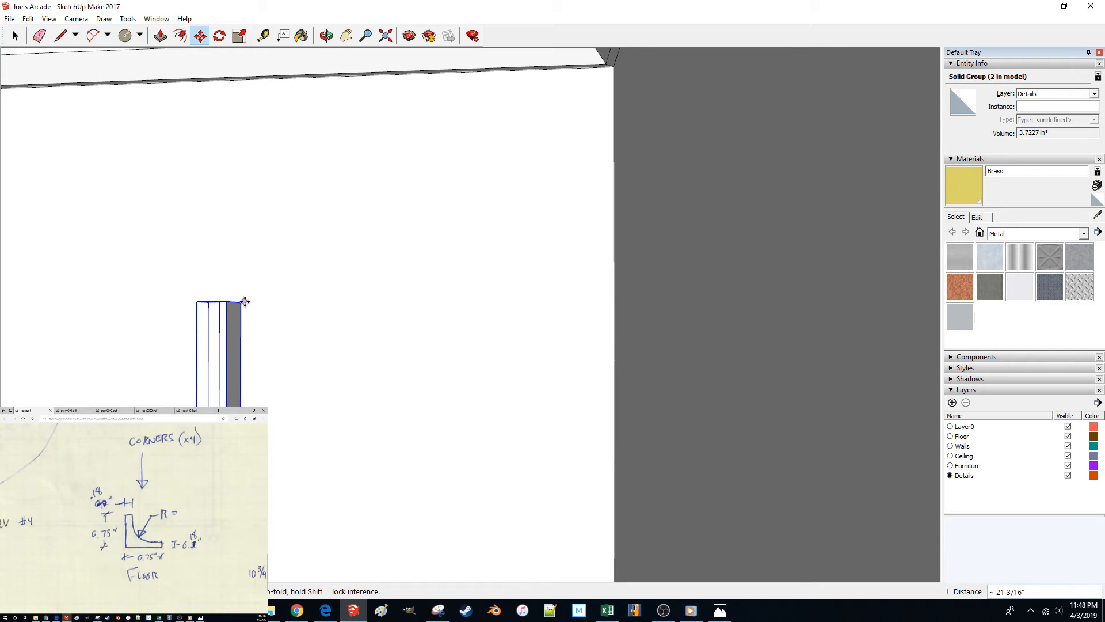
left_click(241, 301)
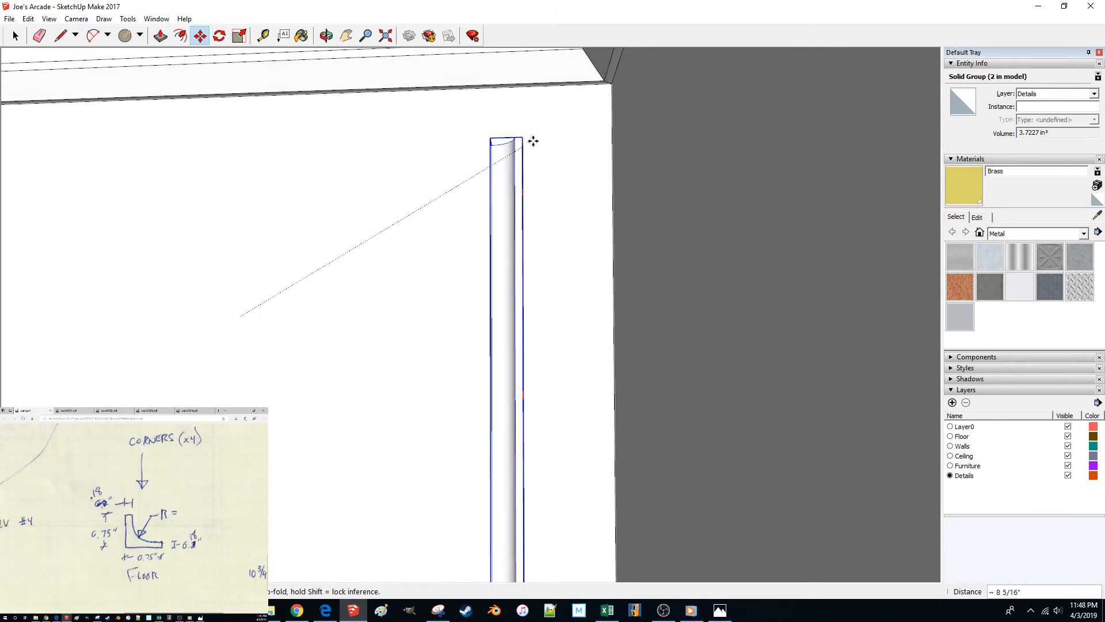
left_click(608, 94)
middle_click_drag(609, 93, 605, 384)
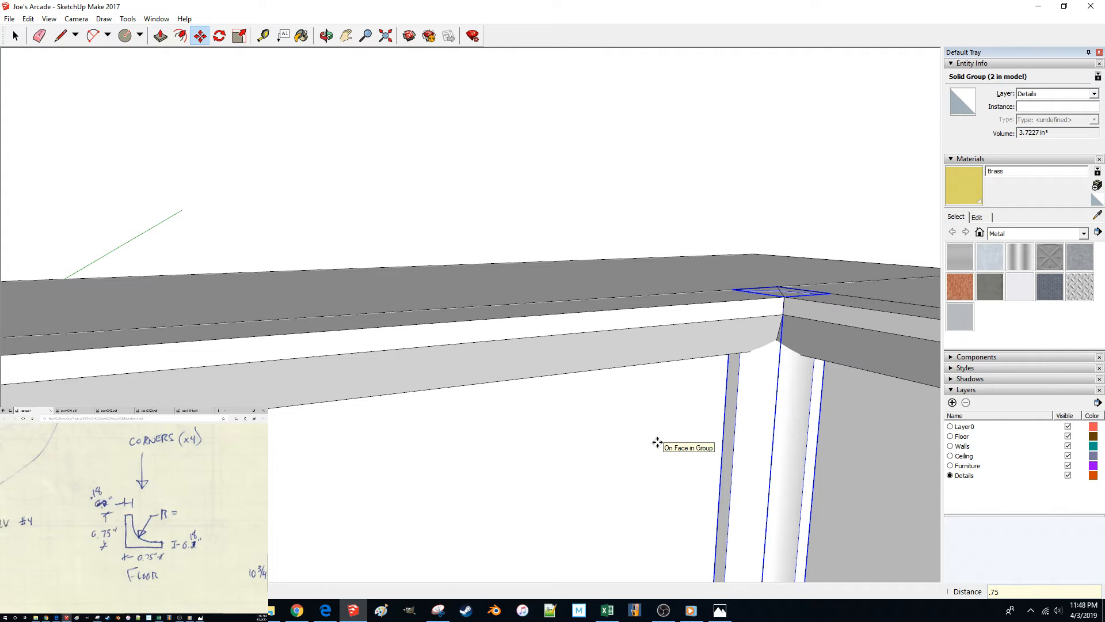
left_click(591, 213)
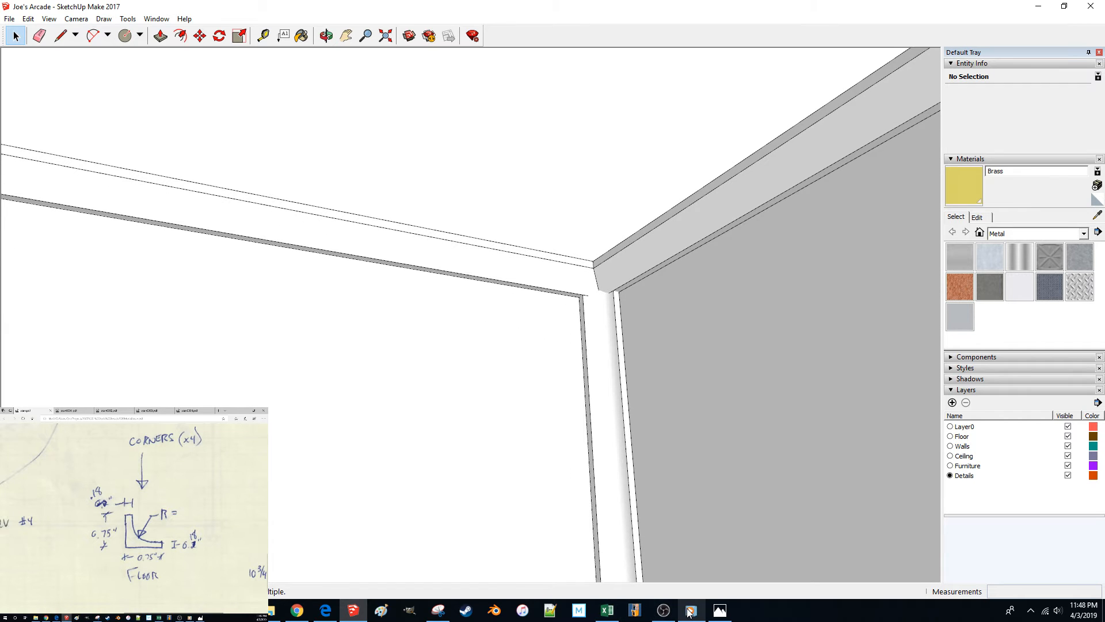
Step: Switch to the video footage of the real arcade room and pause it around 1:29, at the wall corner above the cabinets
left_click_drag(171, 409, 794, 0)
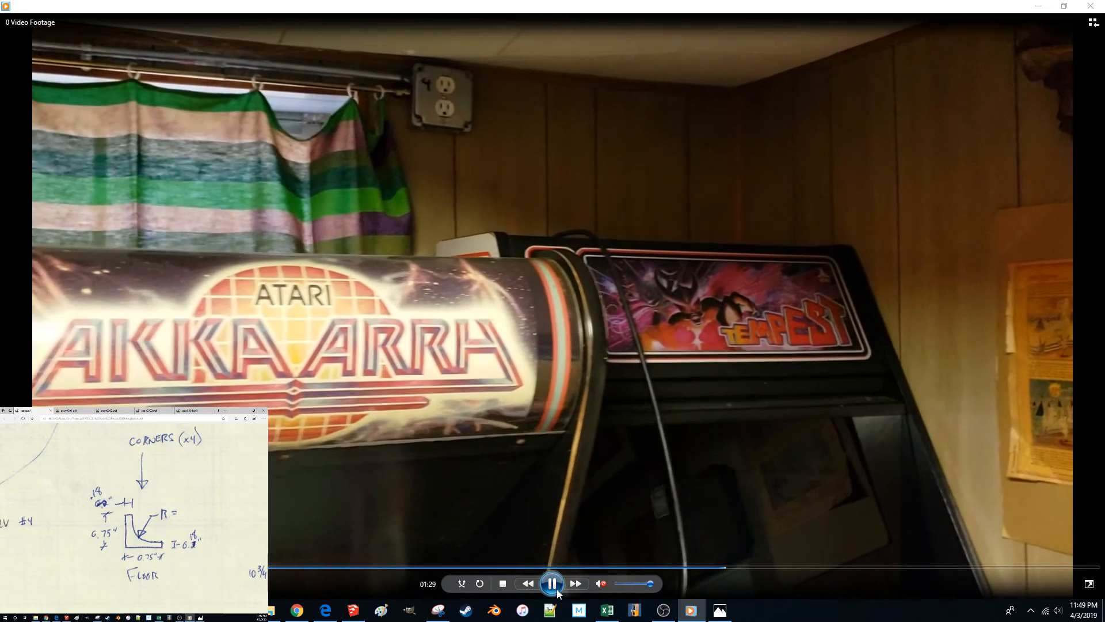
left_click(557, 591)
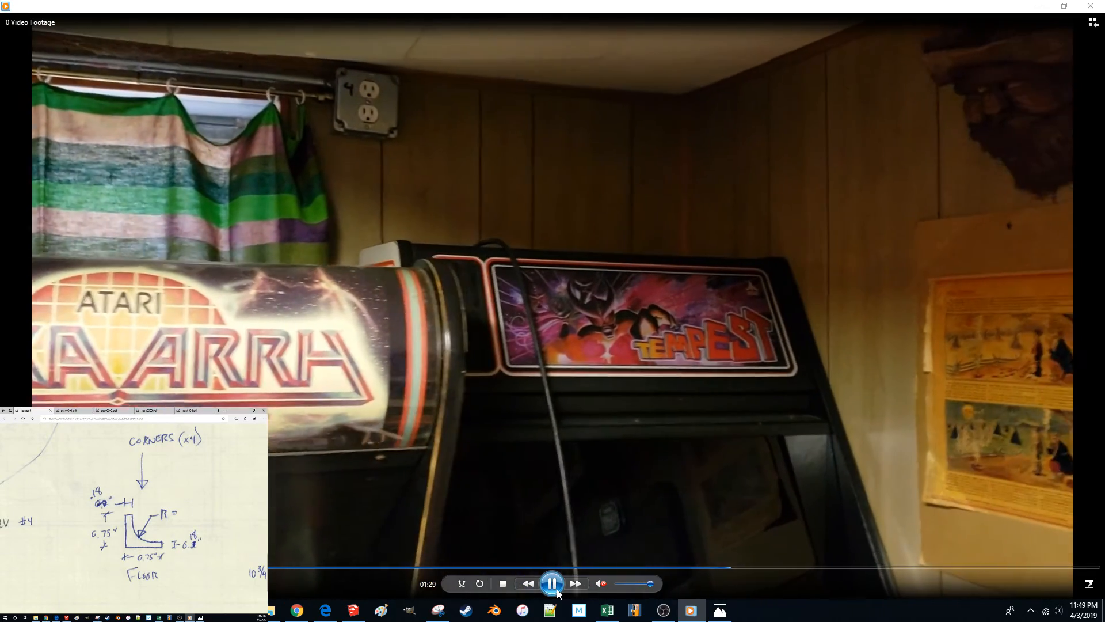
Step: Examine the wall corner above the cabinets and the neighbouring wall in the footage between about 1:29 and 1:41
left_click(557, 591)
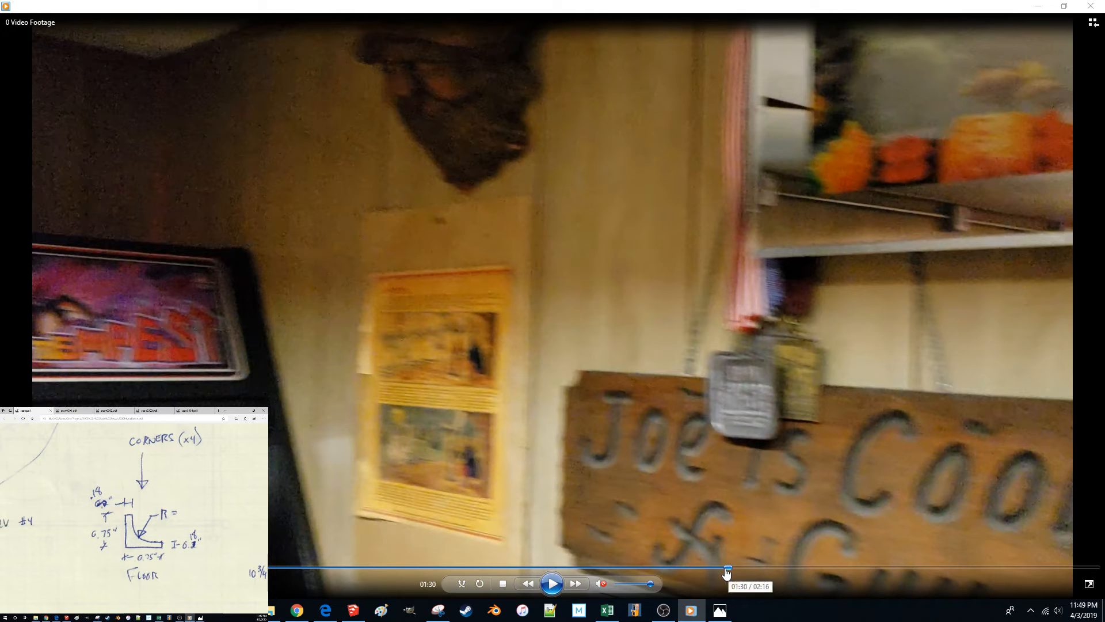
left_click(558, 584)
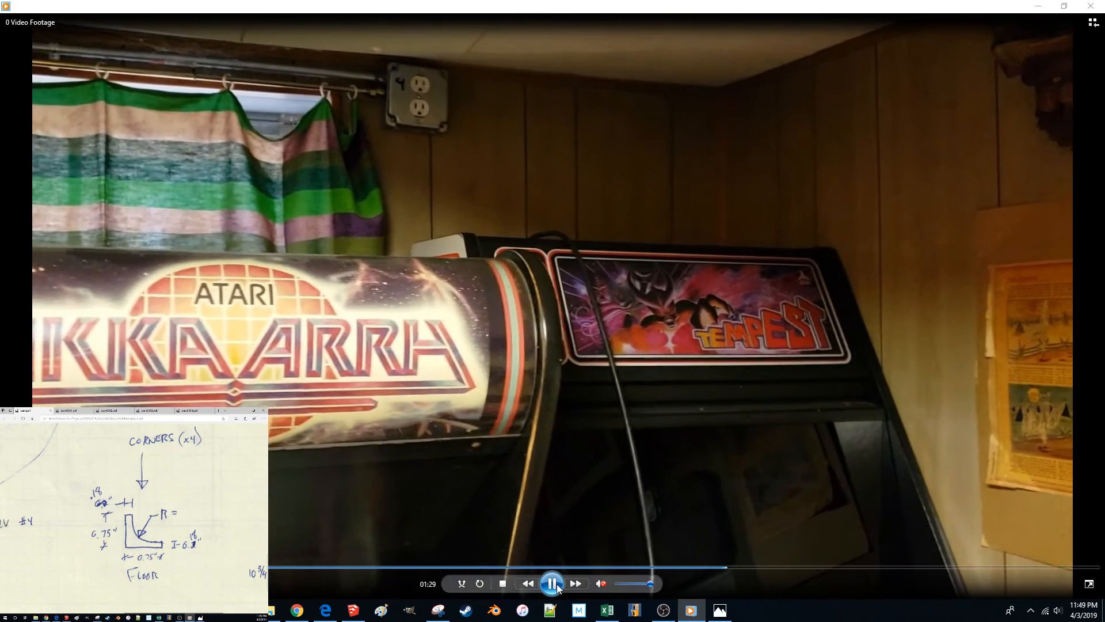
left_click(558, 584)
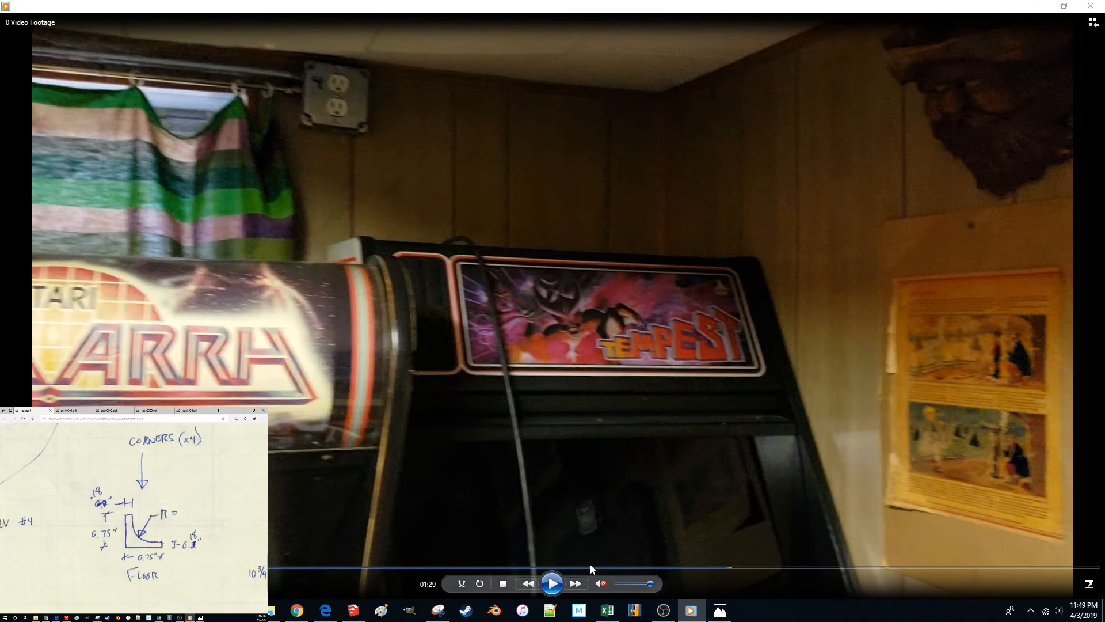
left_click(553, 584)
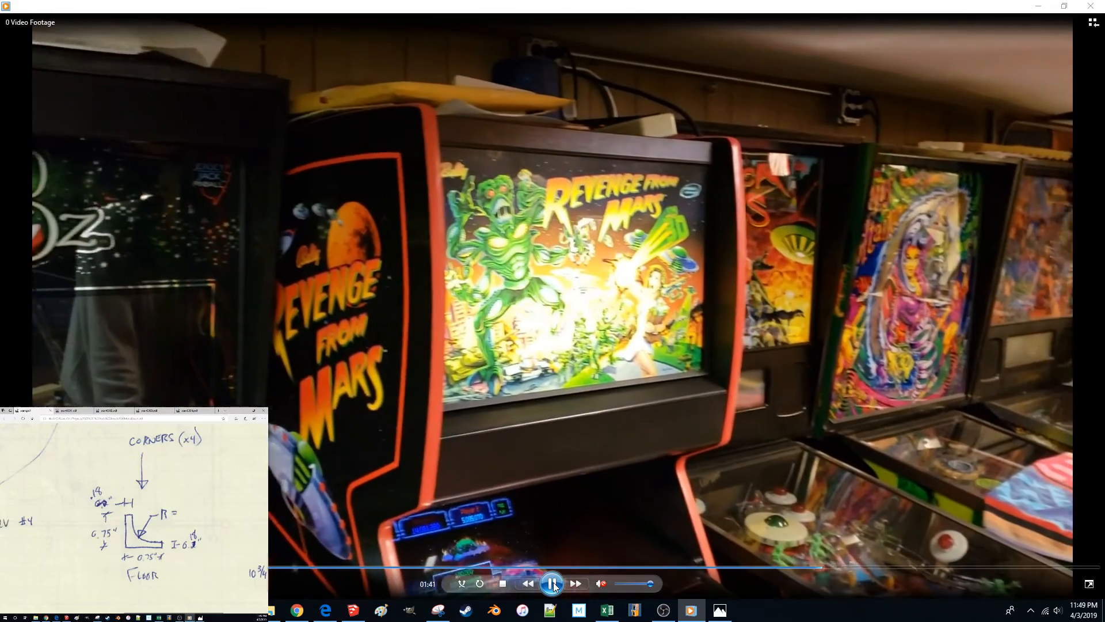
left_click(553, 584)
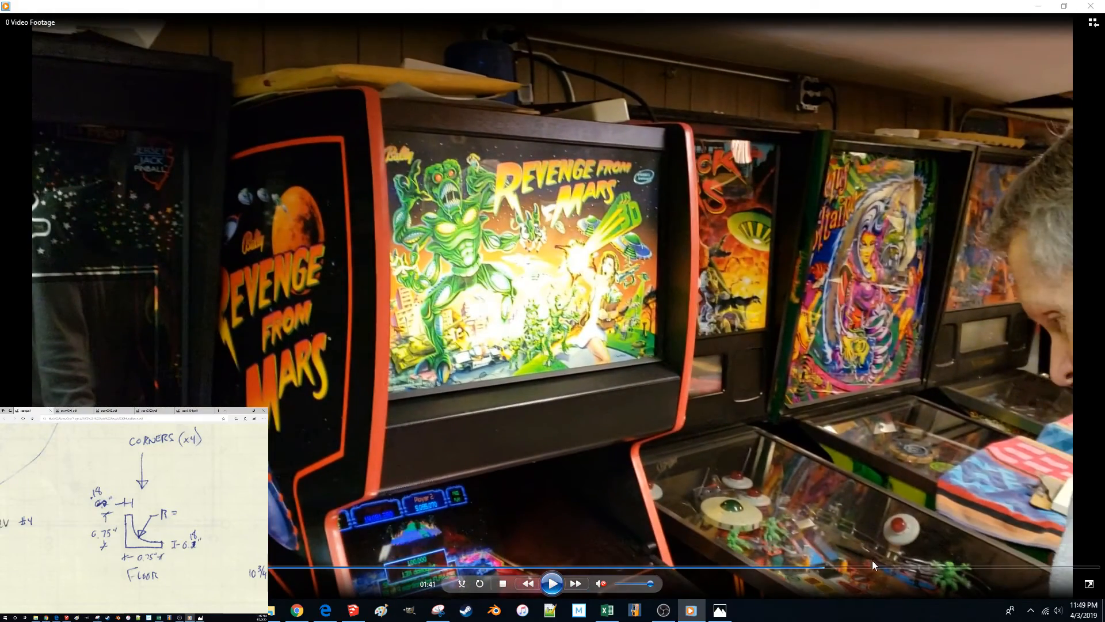
left_click(557, 586)
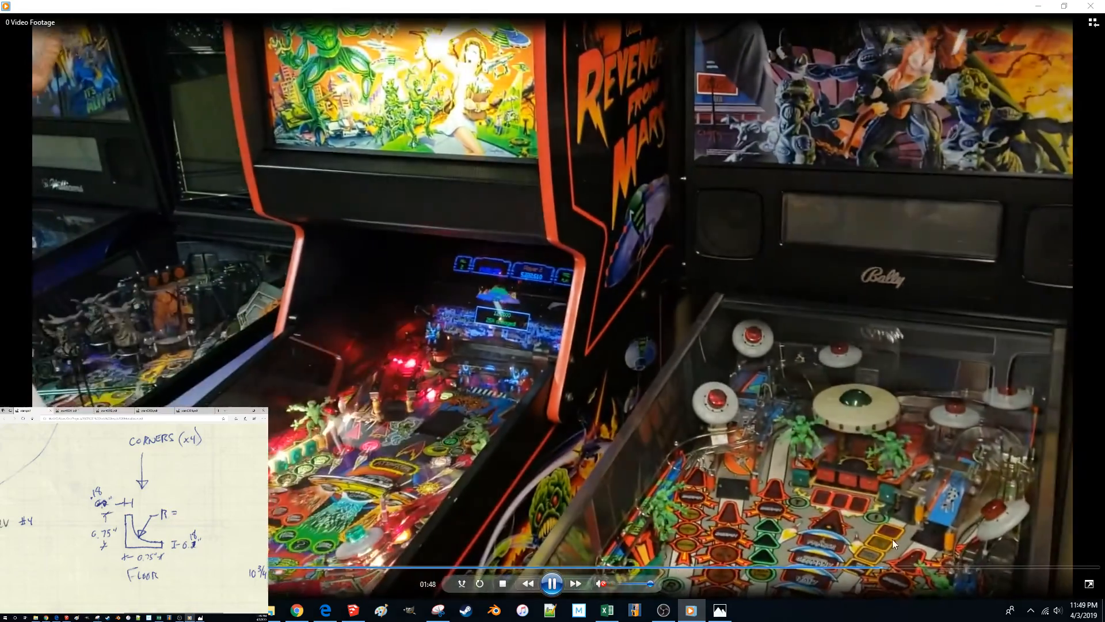
Step: Check the last part of the footage, from about 2:04 to 2:13, and return to around 0:31
left_click(1003, 569)
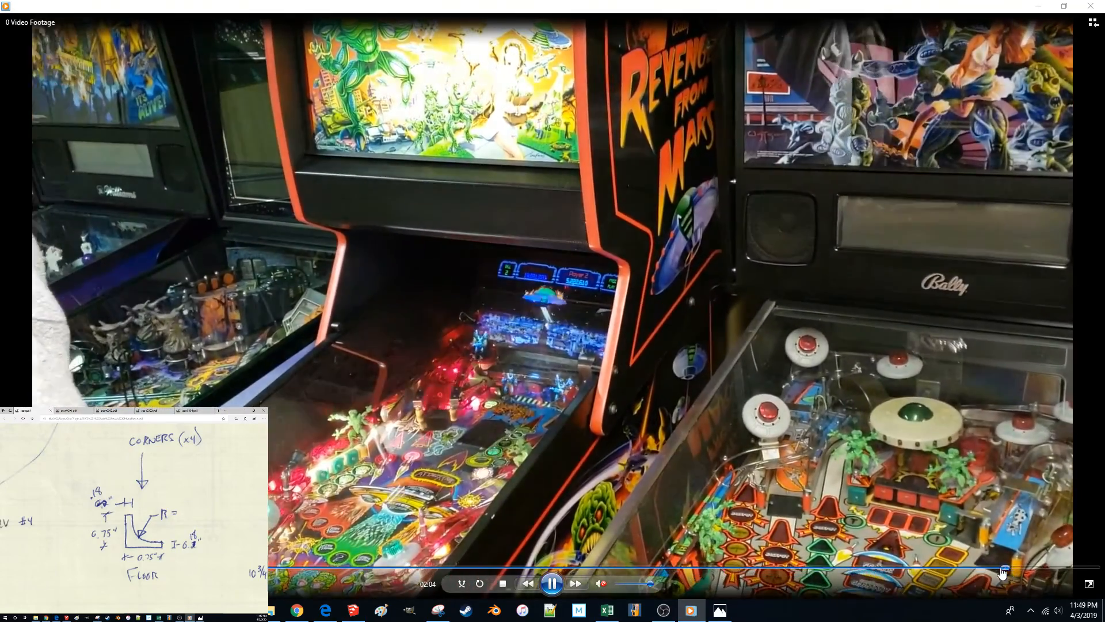
left_click(1037, 569)
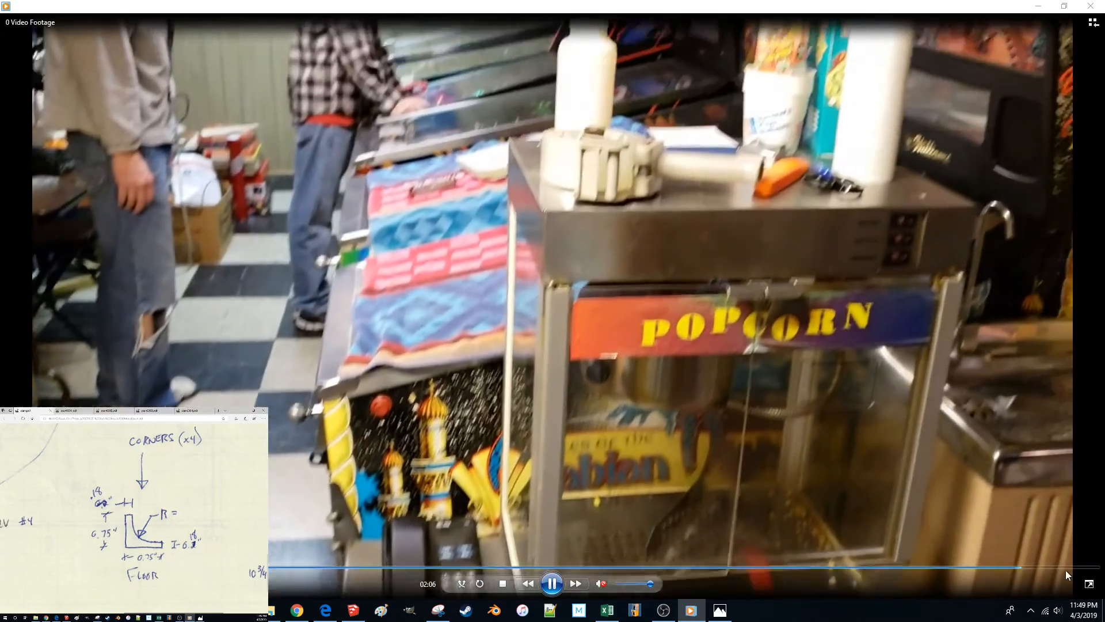
left_click(1064, 569)
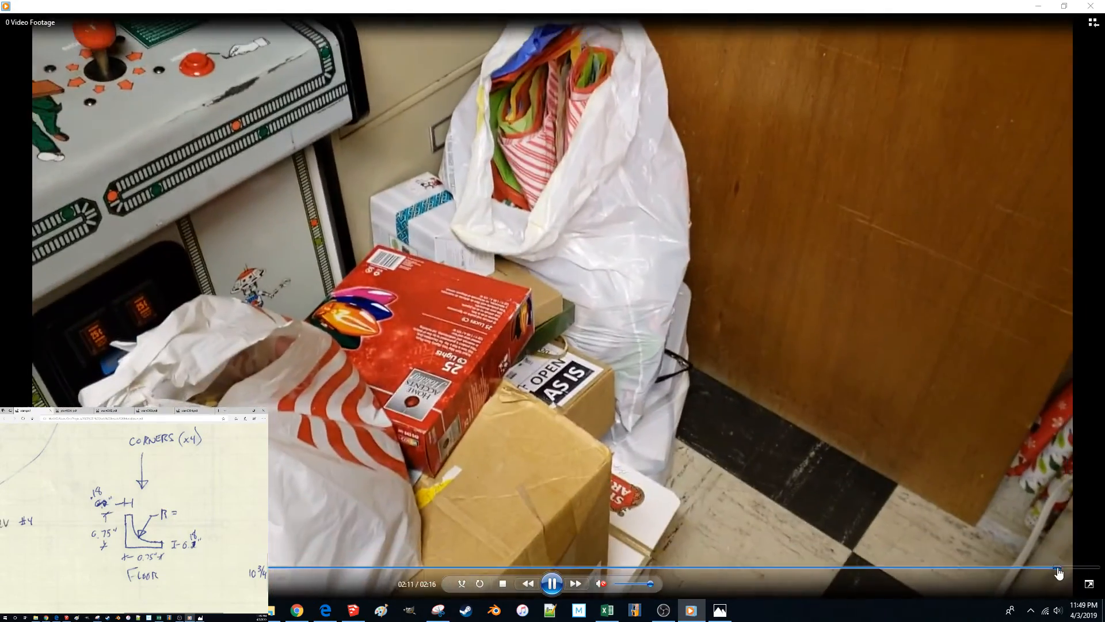
left_click(1051, 568)
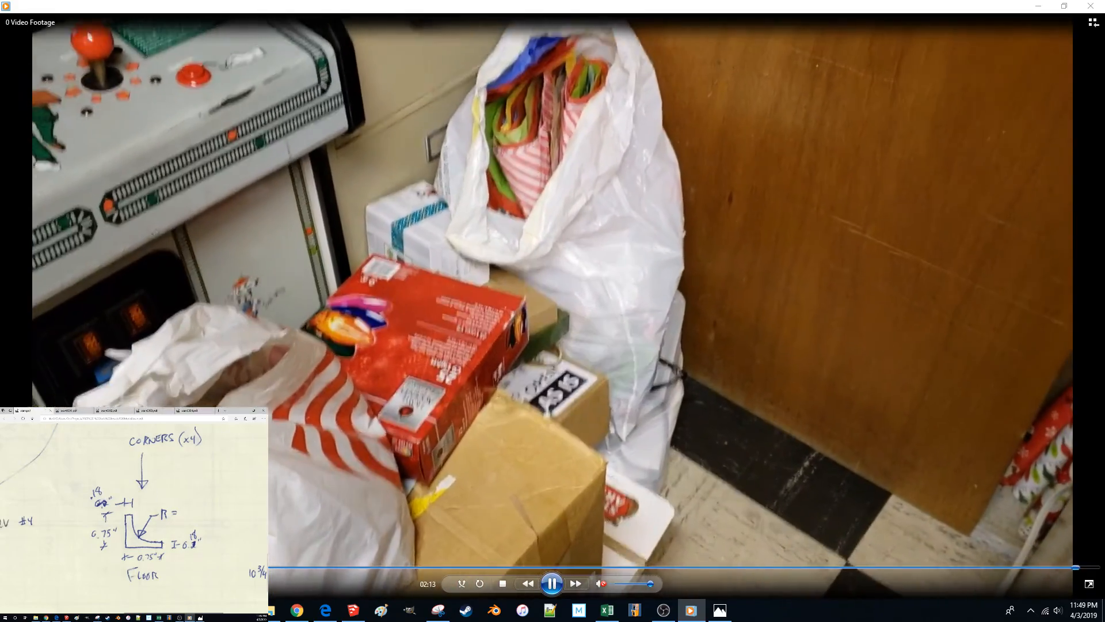
left_click(225, 568)
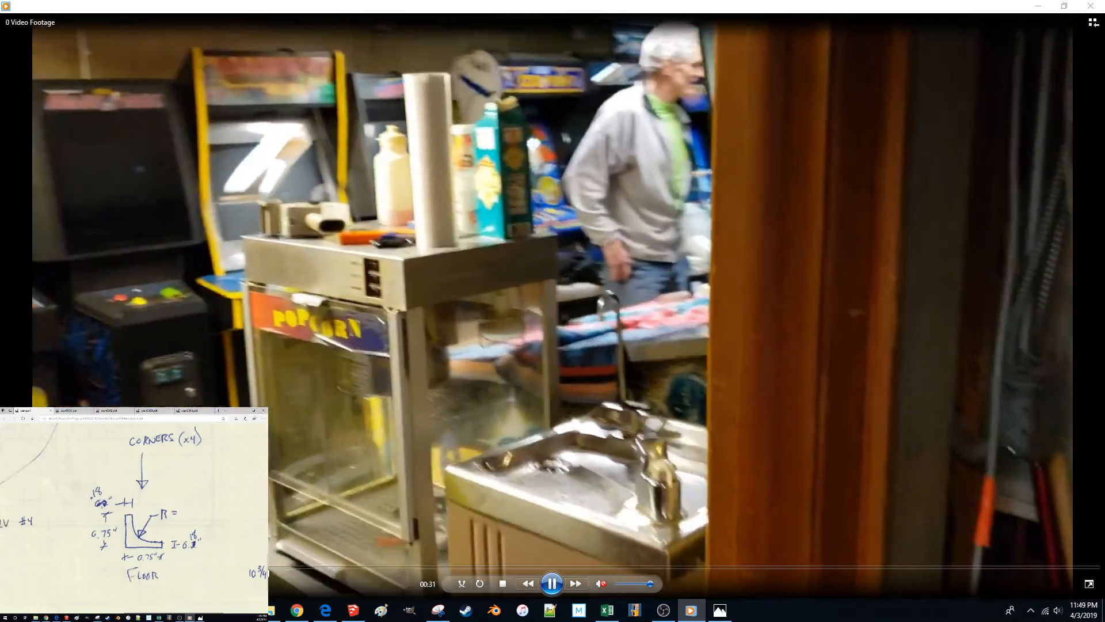
Step: Examine the door, refrigerator and closet areas in the footage between about 0:38 and 0:52
left_click(296, 569)
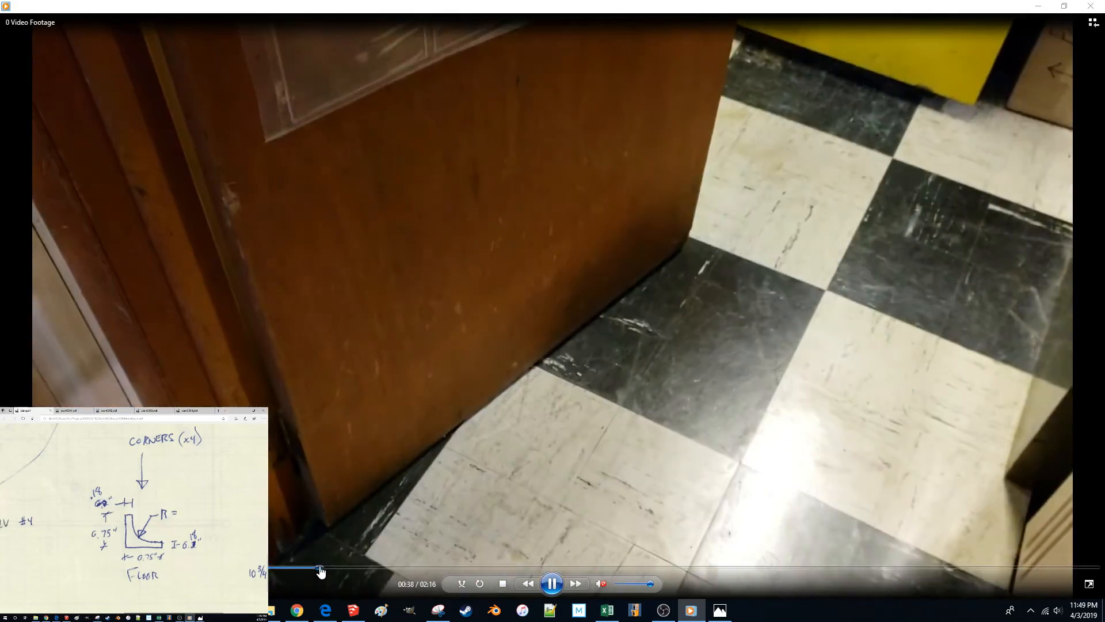
left_click(337, 569)
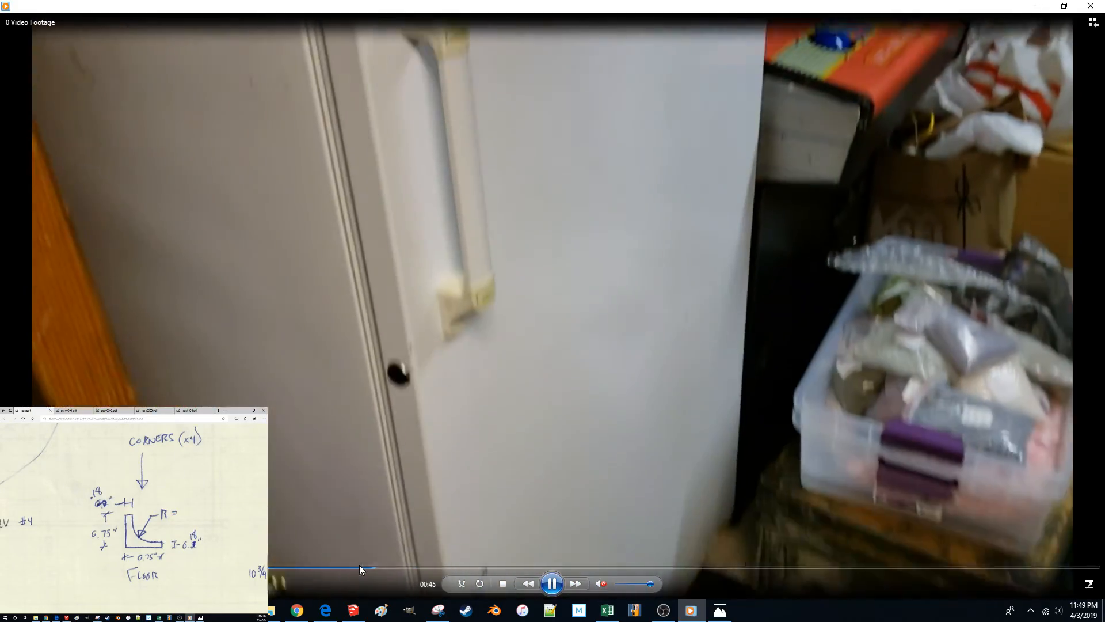
left_click(359, 567)
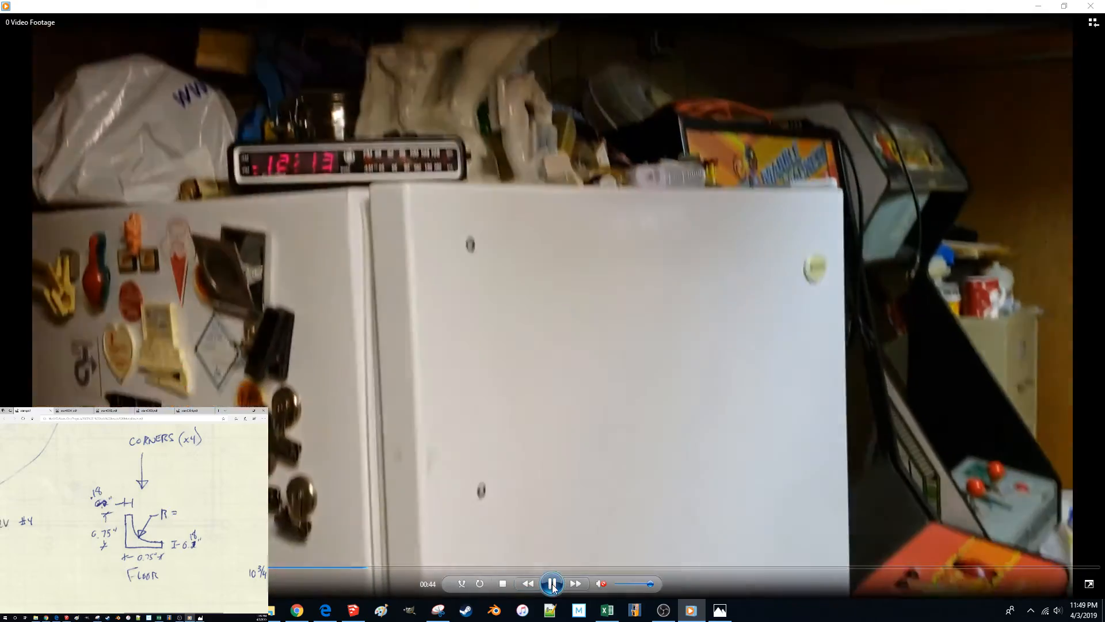
left_click(550, 584)
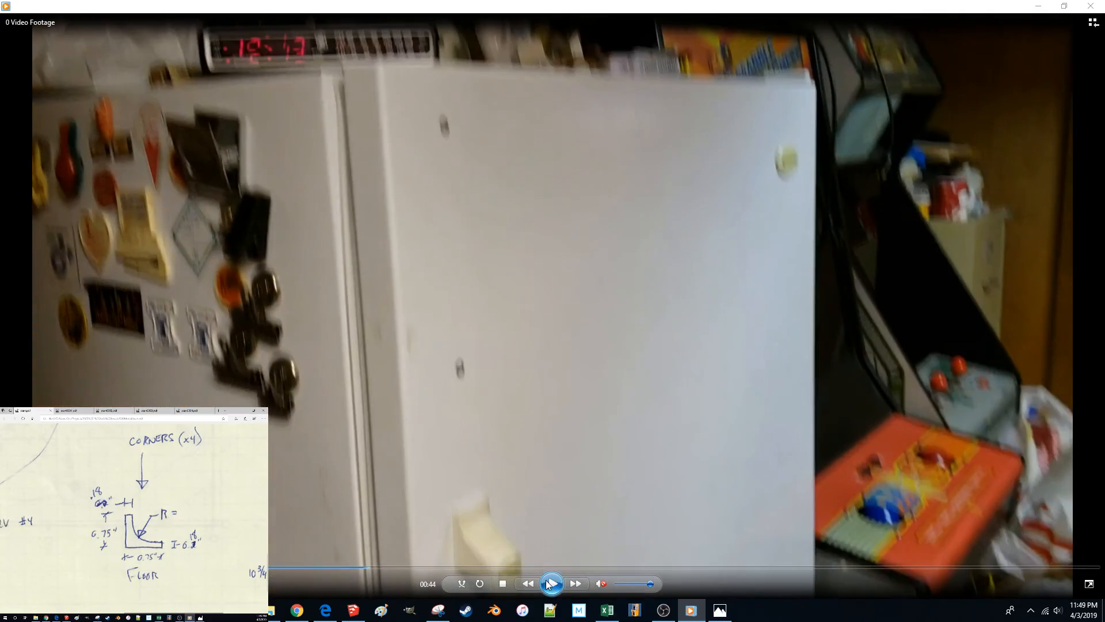
left_click(548, 584)
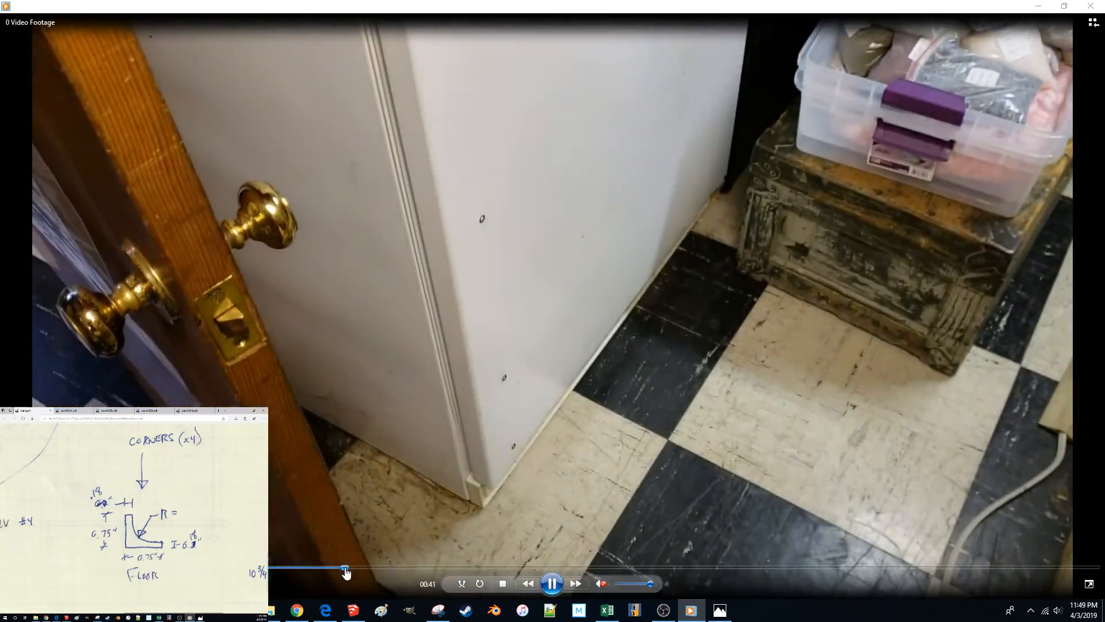
left_click(349, 567)
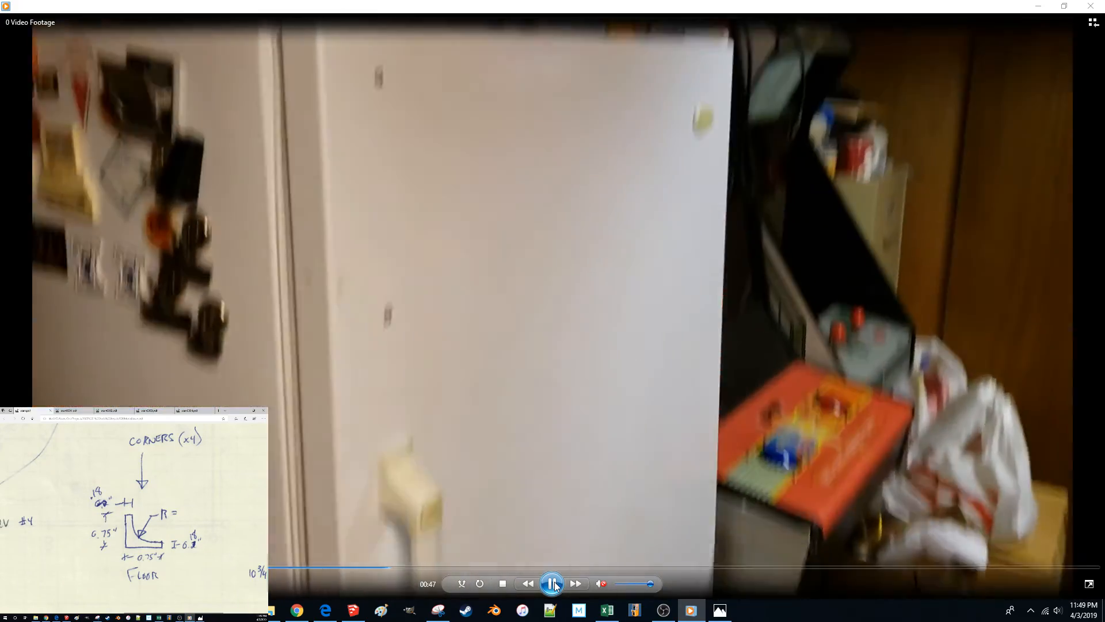
left_click(552, 584)
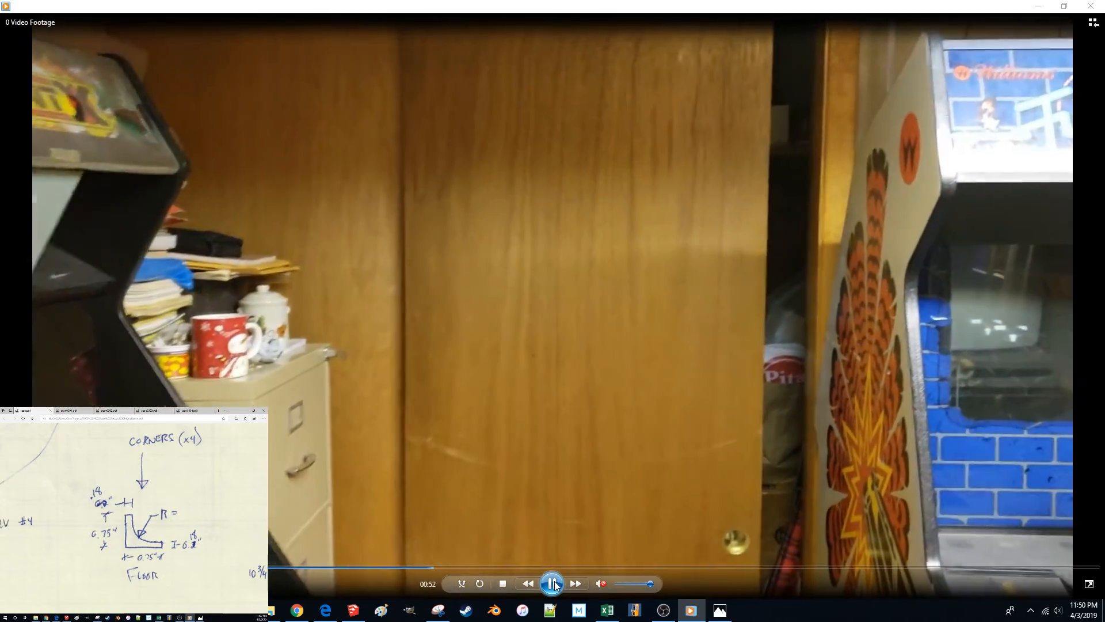
left_click(555, 585)
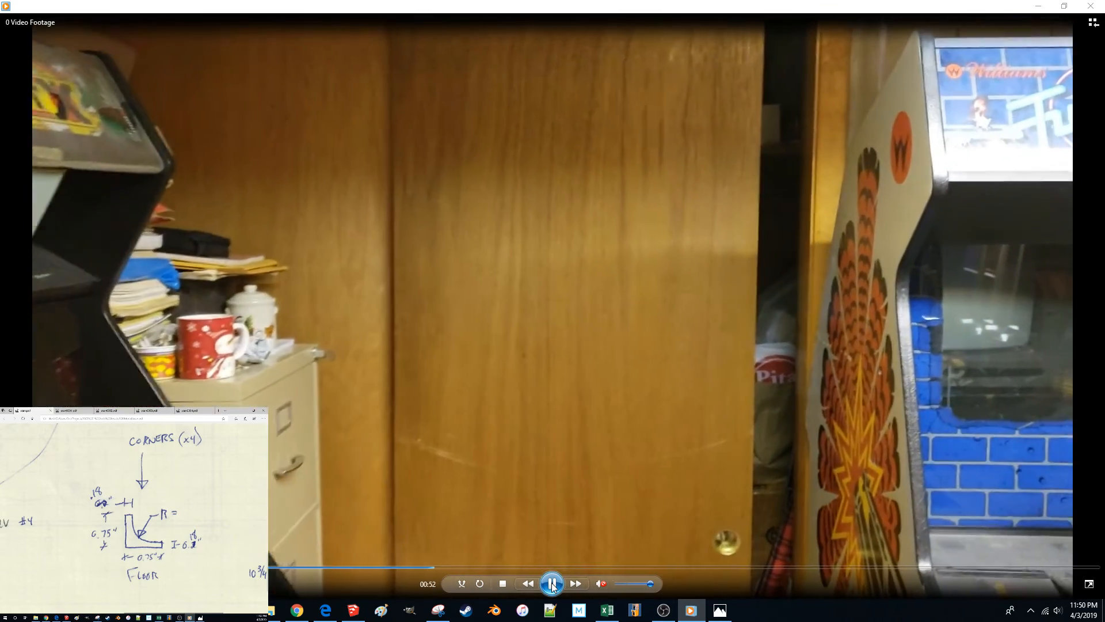
left_click(553, 585)
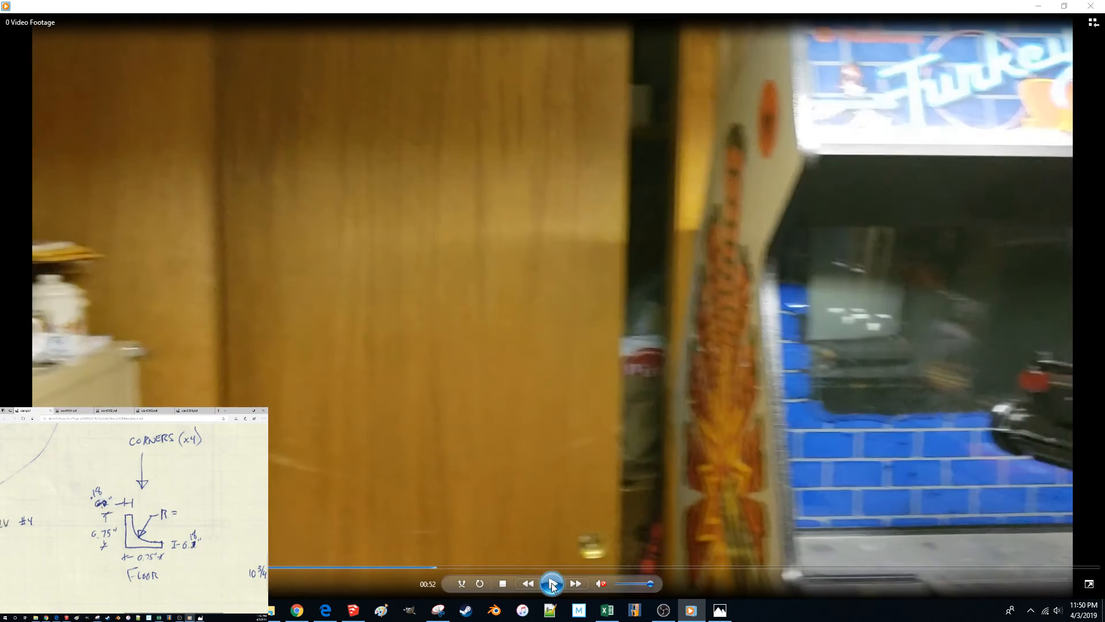
Step: Switch back to the SketchUp model and extend the lower end of the vertical corner trim 69" down to the floor trim
left_click(1039, 7)
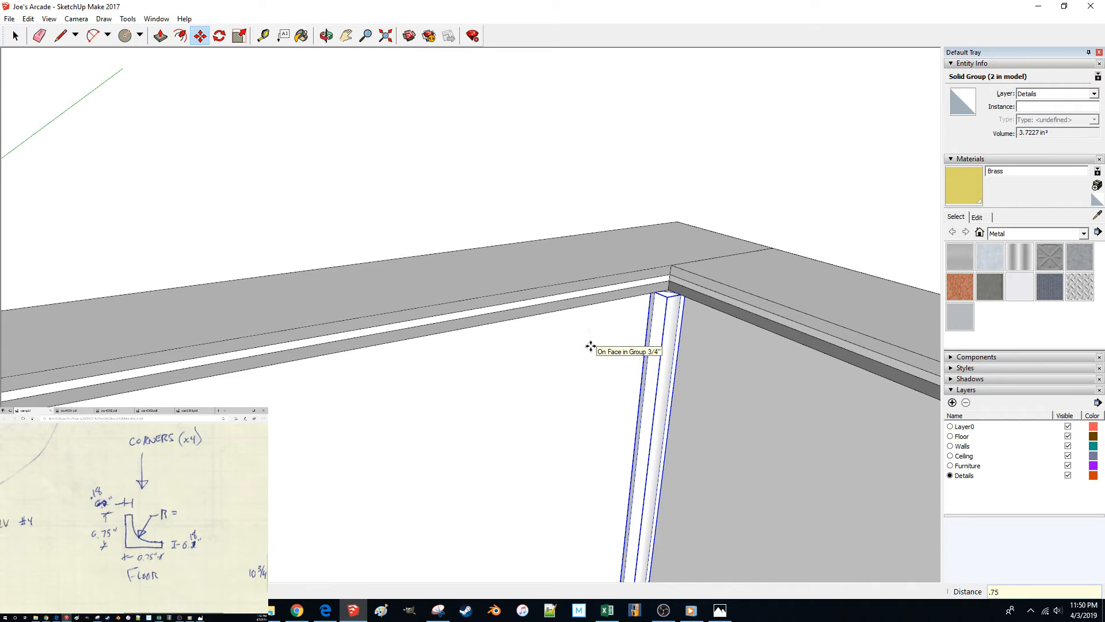
left_click(594, 201)
middle_click_drag(595, 200, 614, 242)
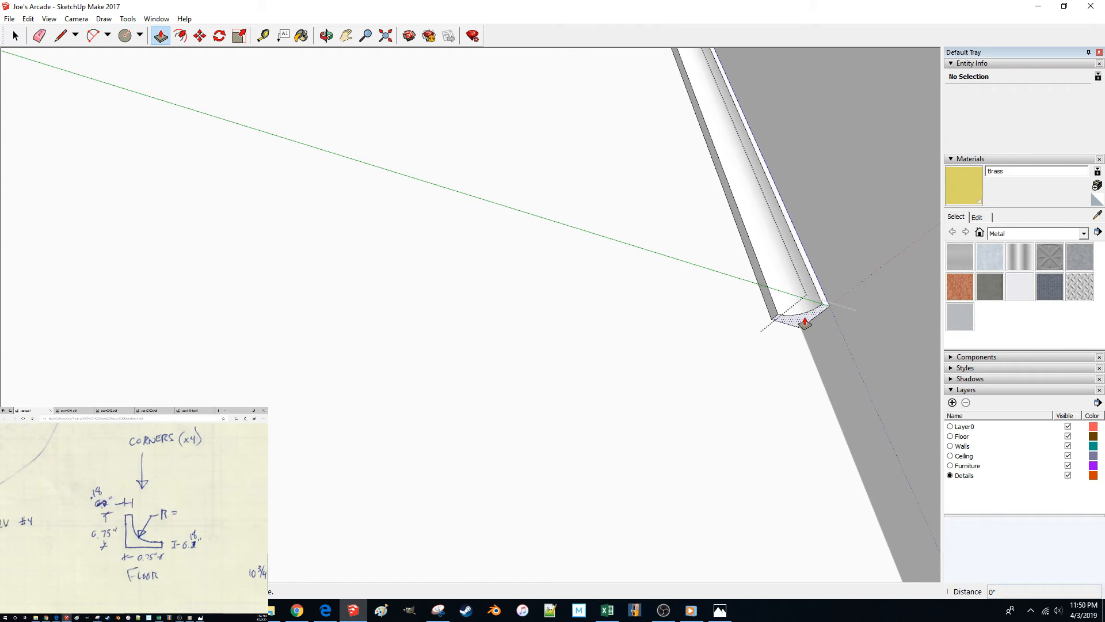
left_click(802, 324)
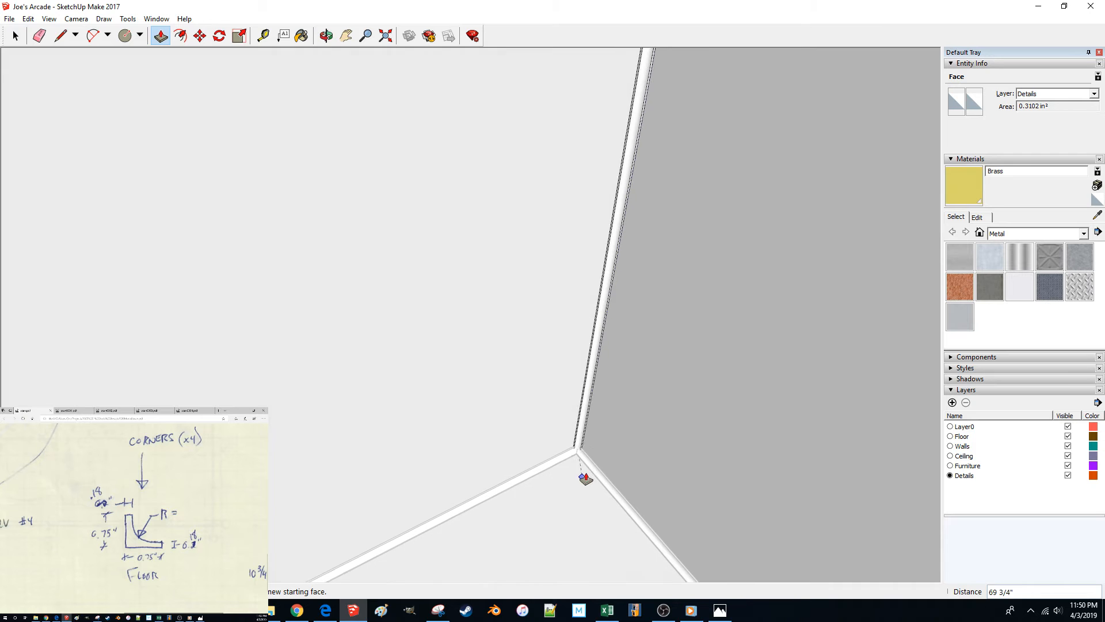
middle_click_drag(586, 479, 614, 416)
scroll(620, 426, "up", 4)
scroll(620, 426, "up", 1)
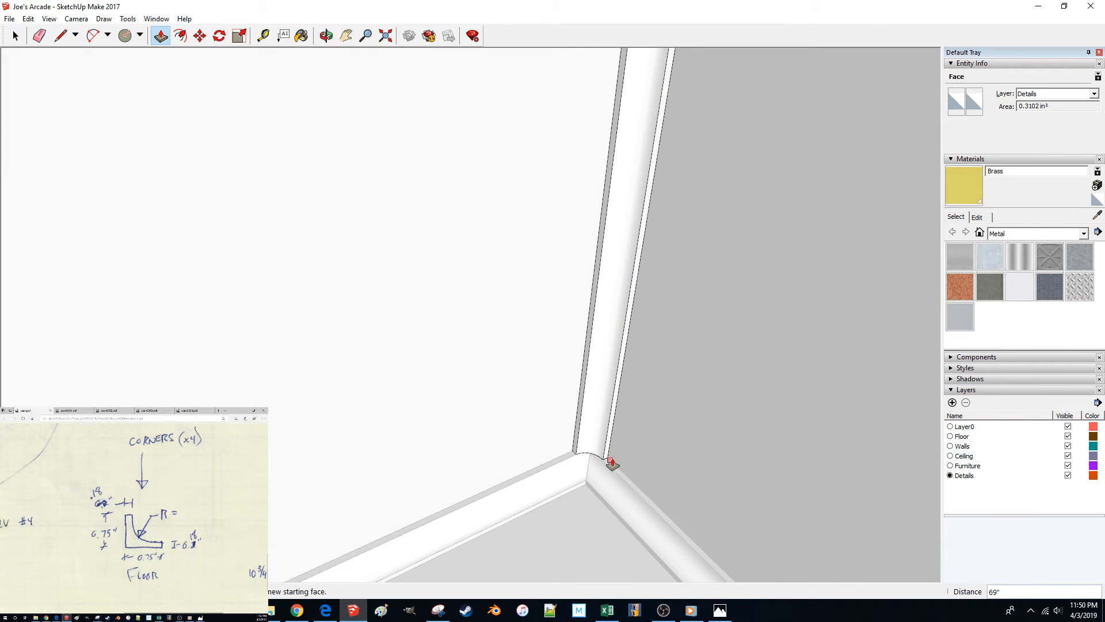
middle_click_drag(427, 352, 542, 434)
left_click(558, 422)
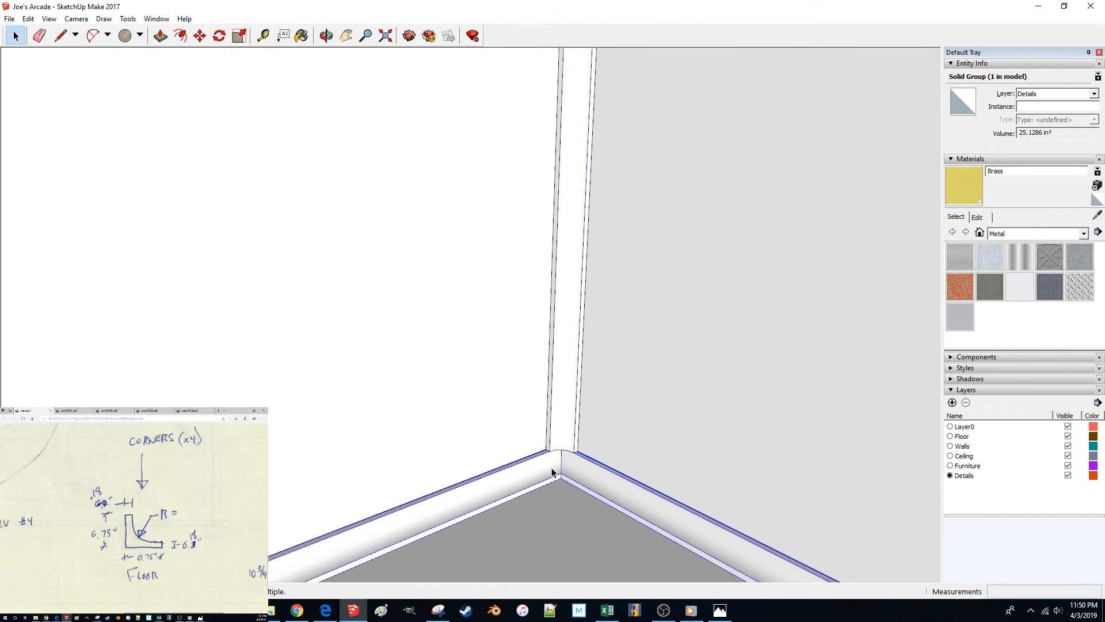
Step: Copy the full-height vertical corner trim to spots near the room's other wall corners
middle_click_drag(536, 462, 562, 437)
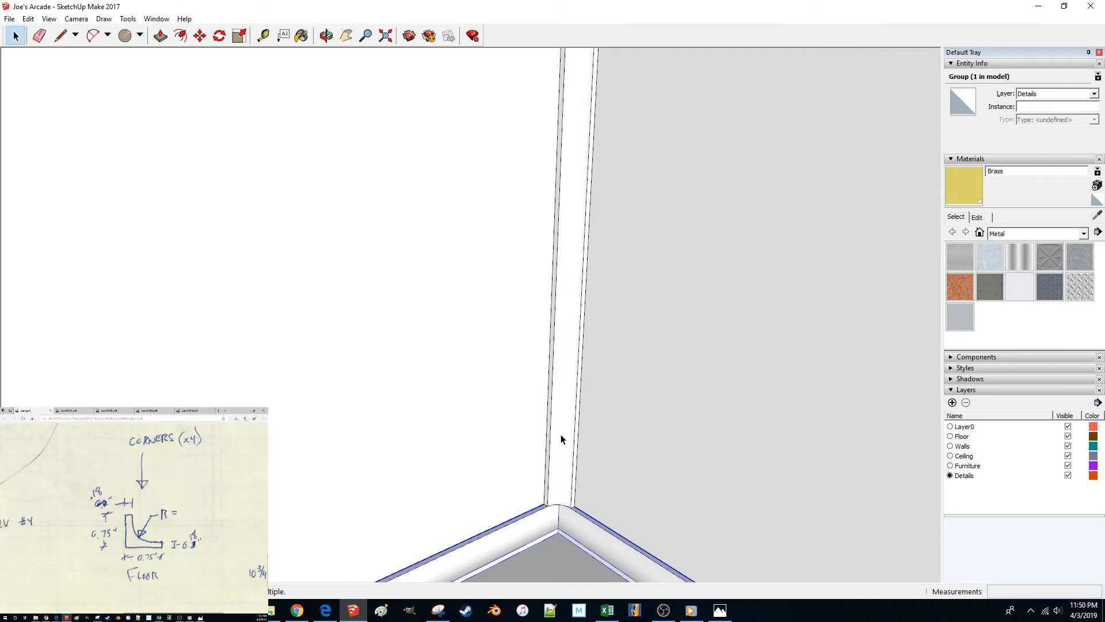
middle_click_drag(561, 523, 567, 478)
middle_click_drag(518, 312, 547, 383)
left_click(475, 382)
middle_click_drag(625, 408, 560, 363)
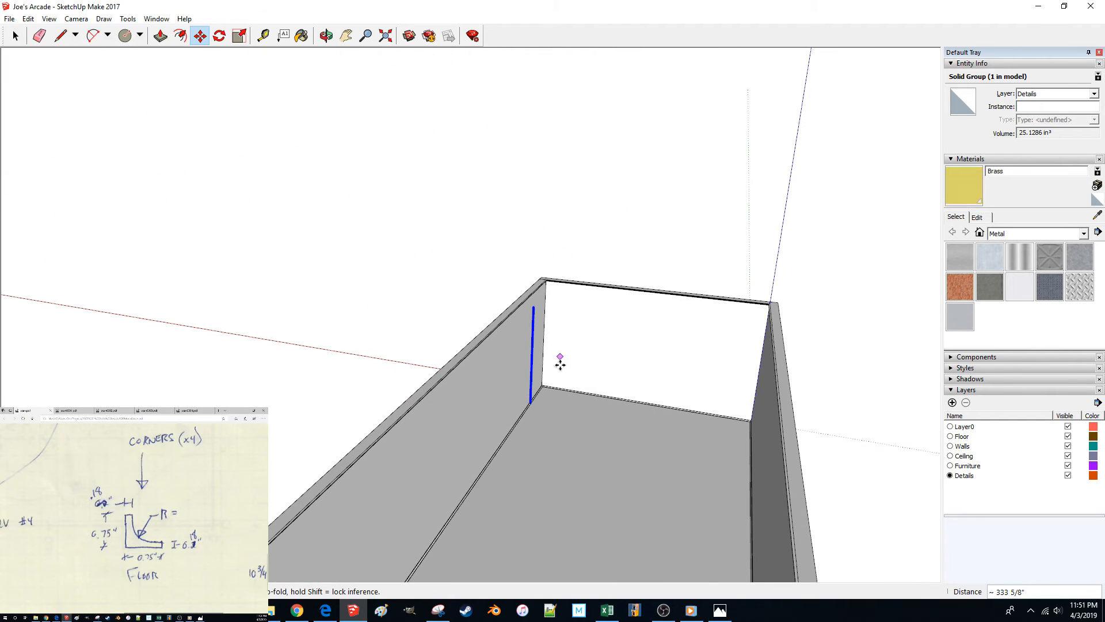
left_click(679, 452)
middle_click_drag(660, 440, 437, 440)
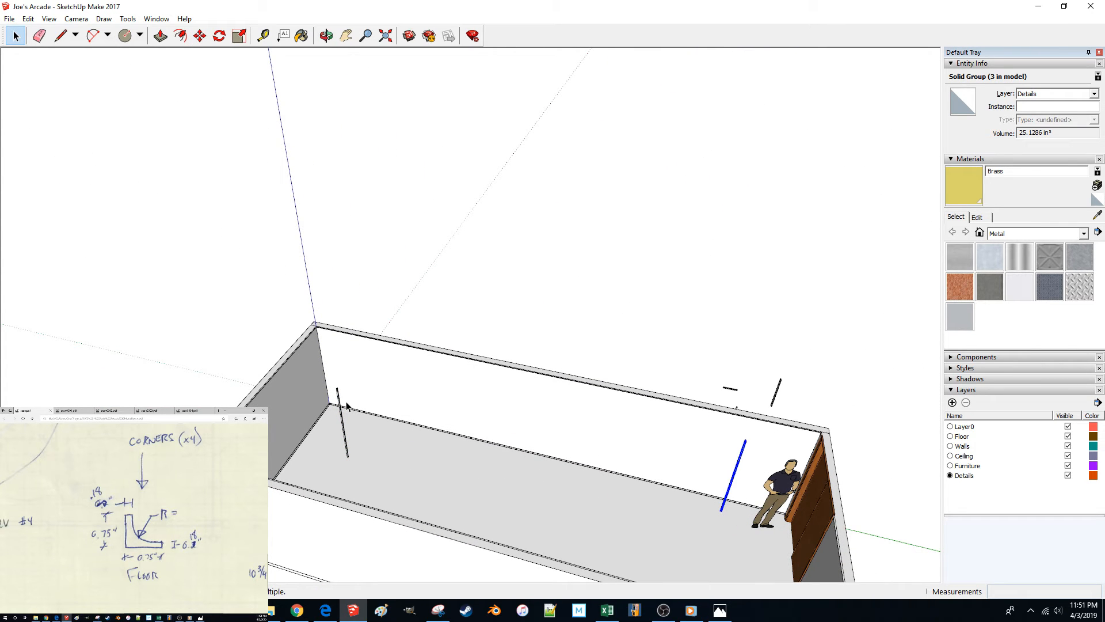
Step: Rotate one trim copy 180° and move it by its top corner into the nearby wall corner under the ceiling trim
middle_click_drag(340, 405, 449, 444)
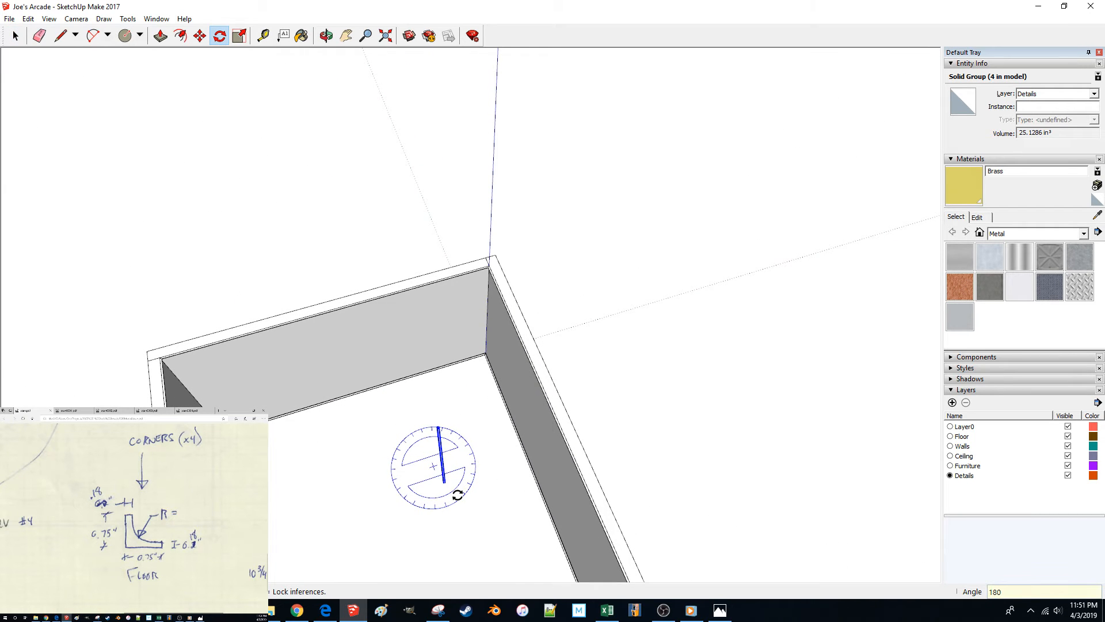
scroll(445, 444, "up", 8)
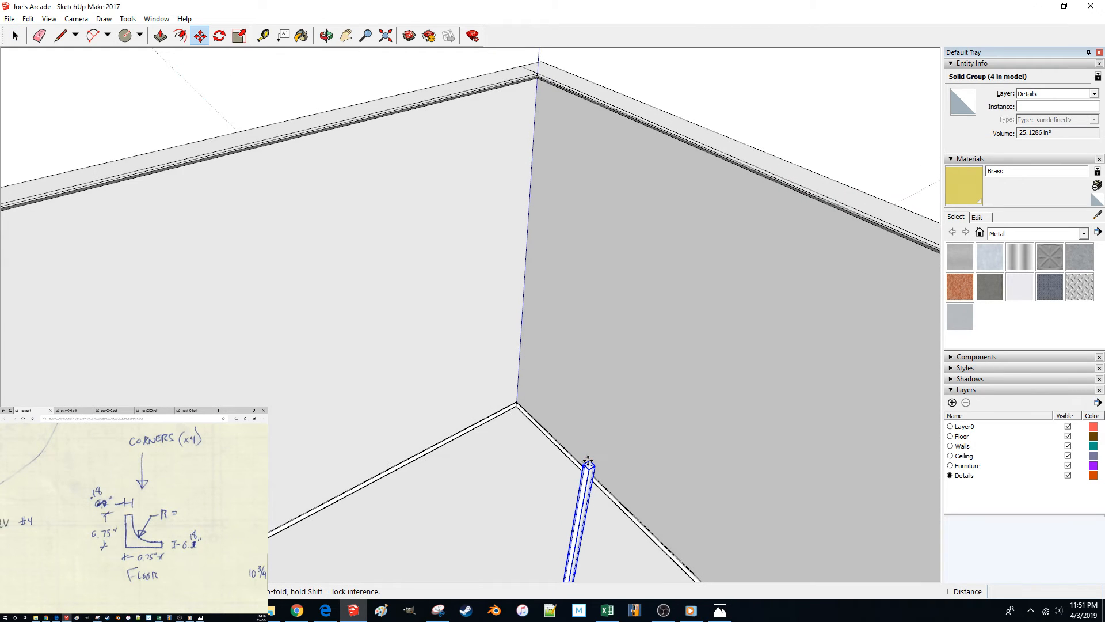
middle_click_drag(585, 420, 565, 18)
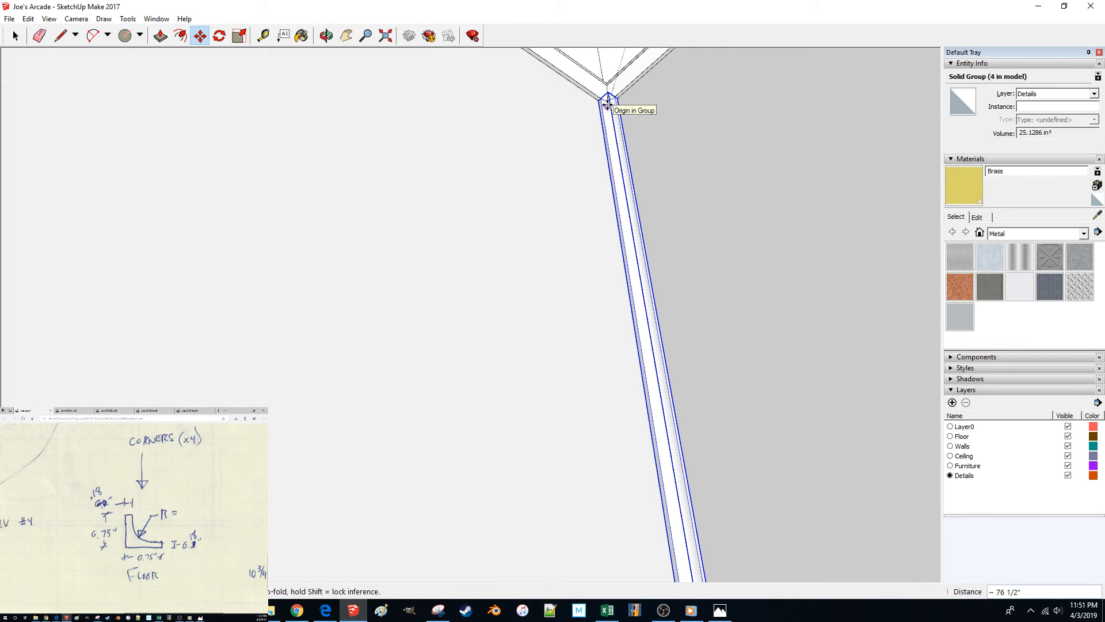
middle_click_drag(607, 105, 616, 120)
scroll(624, 181, "up", 7)
middle_click_drag(626, 190, 381, 490)
left_click(569, 308)
scroll(568, 308, "down", 5)
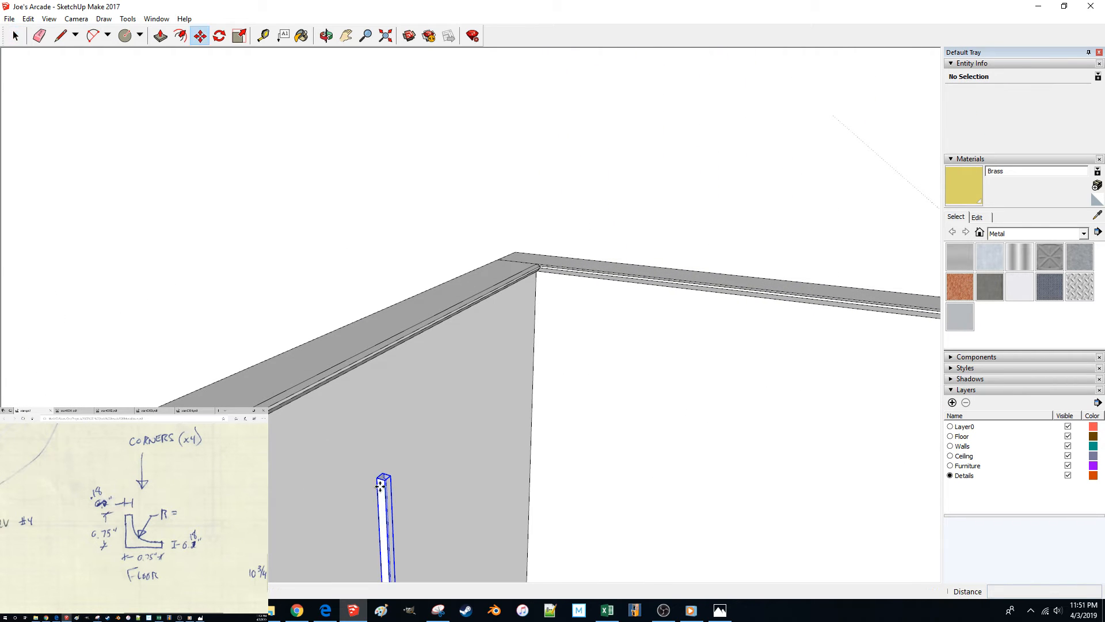
Step: Rotate the next vertical trim copy about the vertical axis so its profile faces into the nearby empty wall corner
middle_click_drag(391, 451, 443, 483)
key("q")
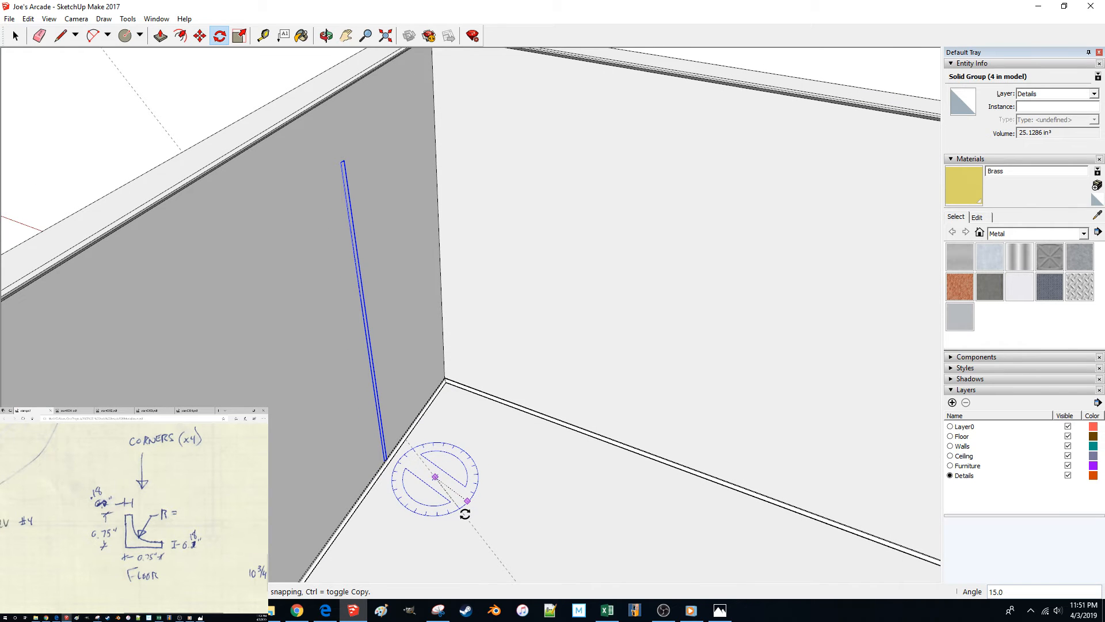
middle_click_drag(441, 481, 355, 95)
Step: Move the rotated trim copy by its top corner into the wall corner, directly beneath the ceiling trim
left_click(381, 321)
scroll(370, 61, "up", 6)
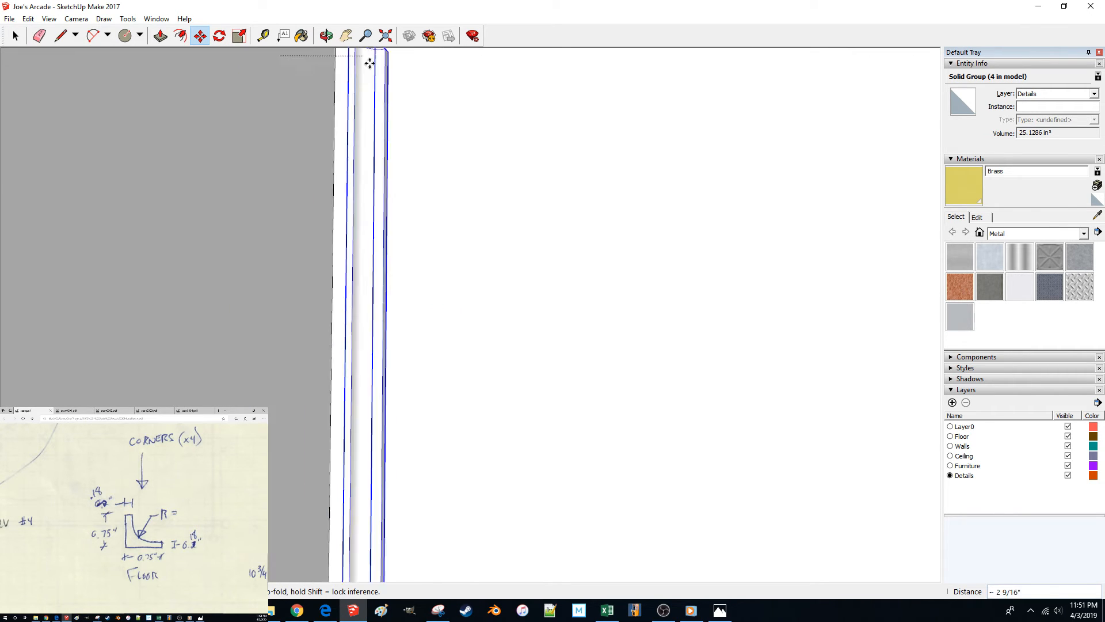
scroll(404, 117, "down", 8)
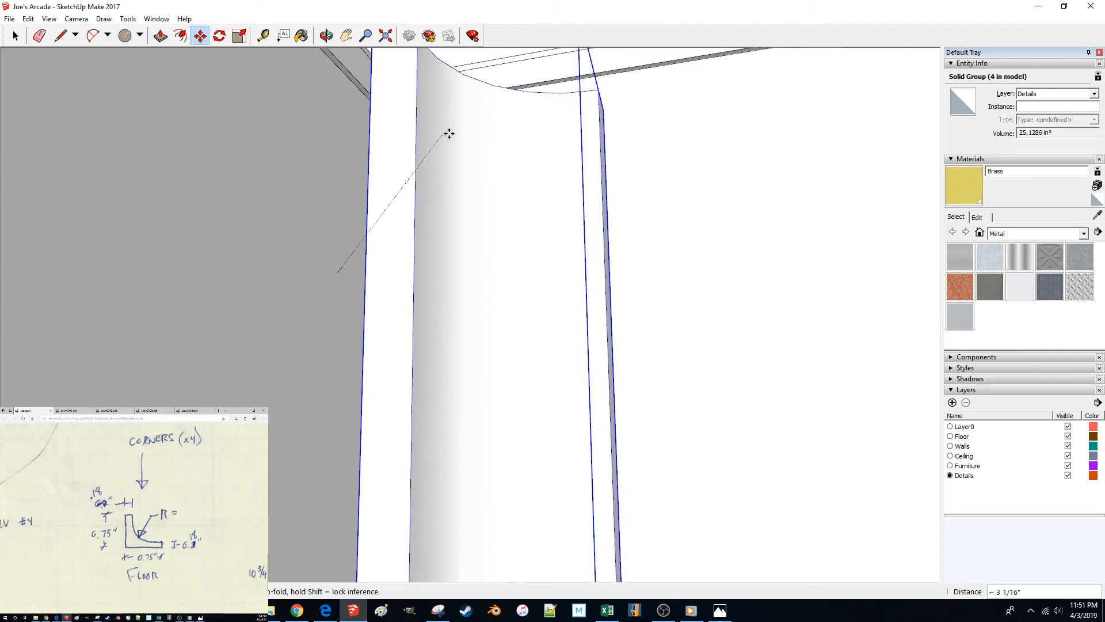
scroll(390, 169, "down", 3)
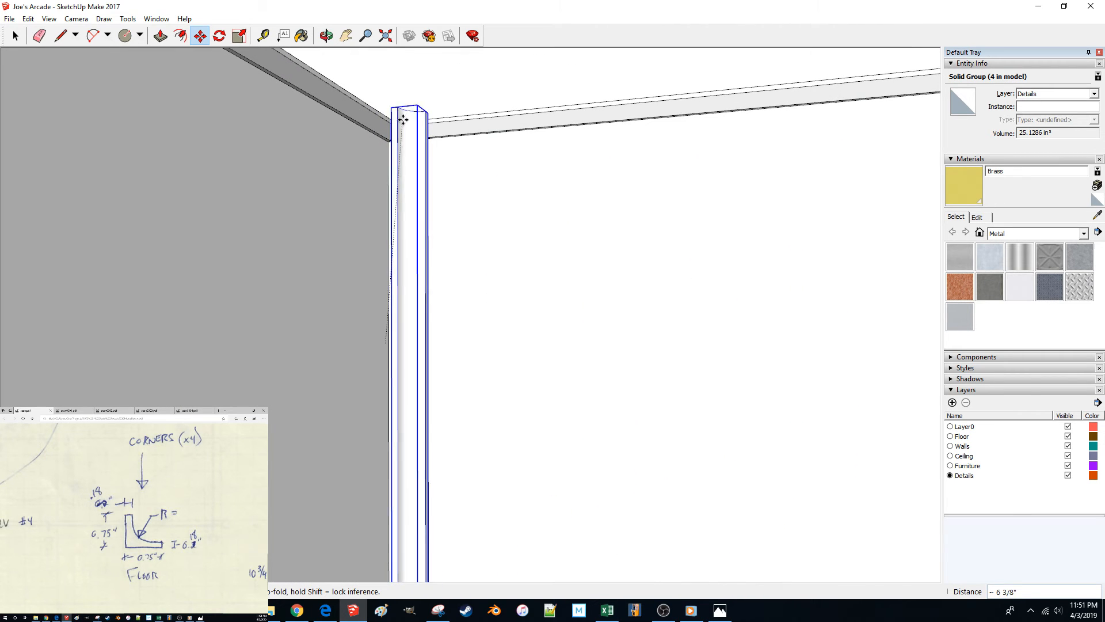
scroll(409, 145, "down", 5)
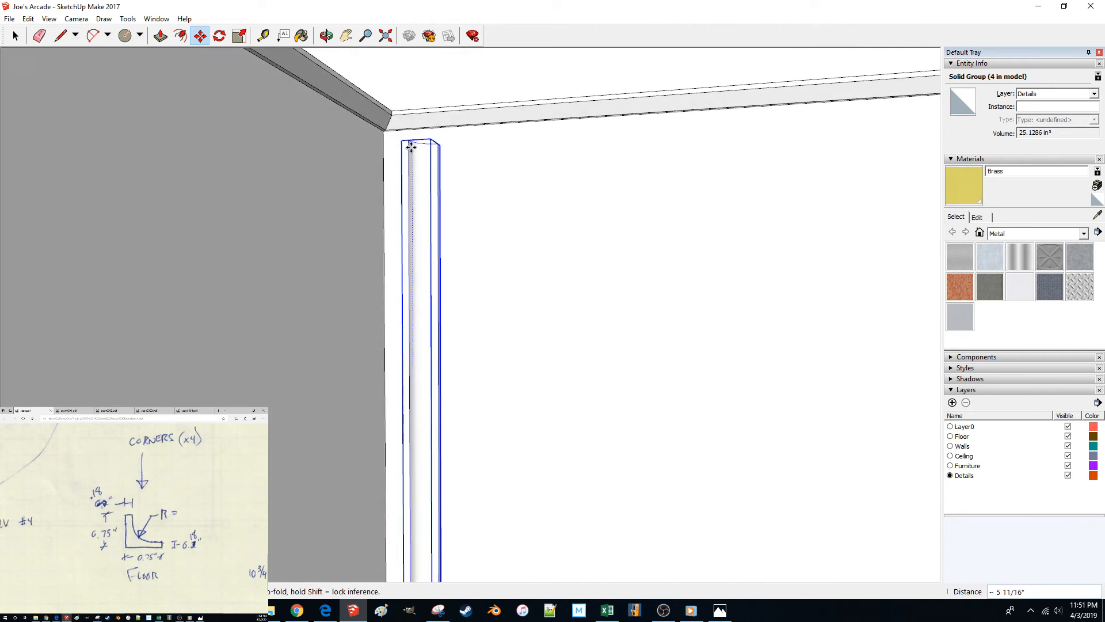
scroll(475, 103, "up", 1)
scroll(474, 101, "down", 1)
scroll(475, 100, "up", 2)
scroll(501, 92, "down", 2)
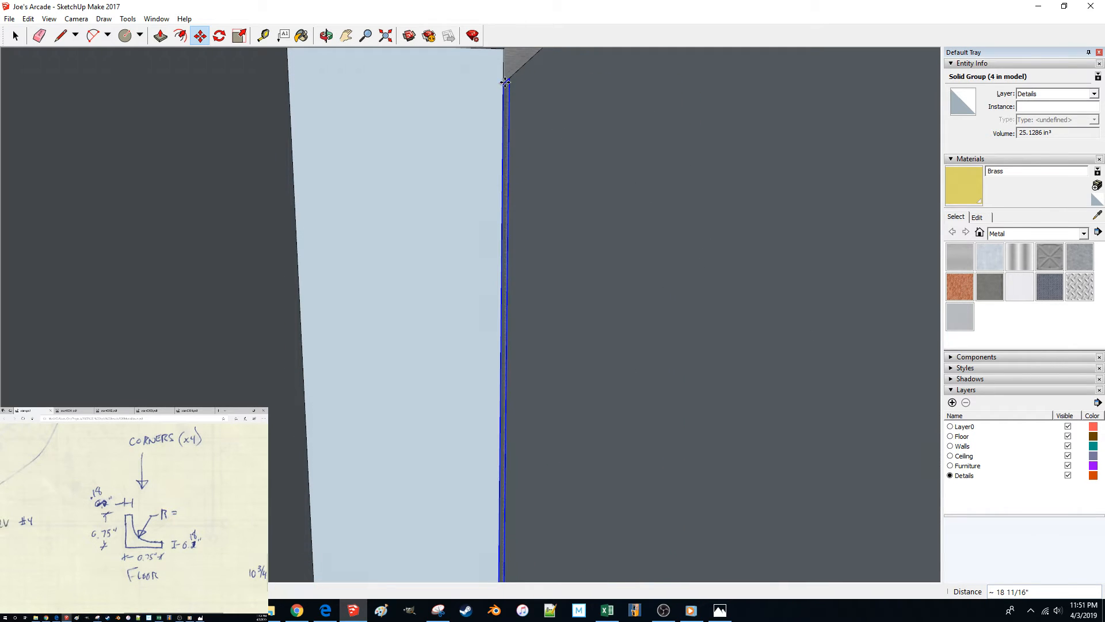
scroll(442, 143, "up", 3)
left_click(398, 128)
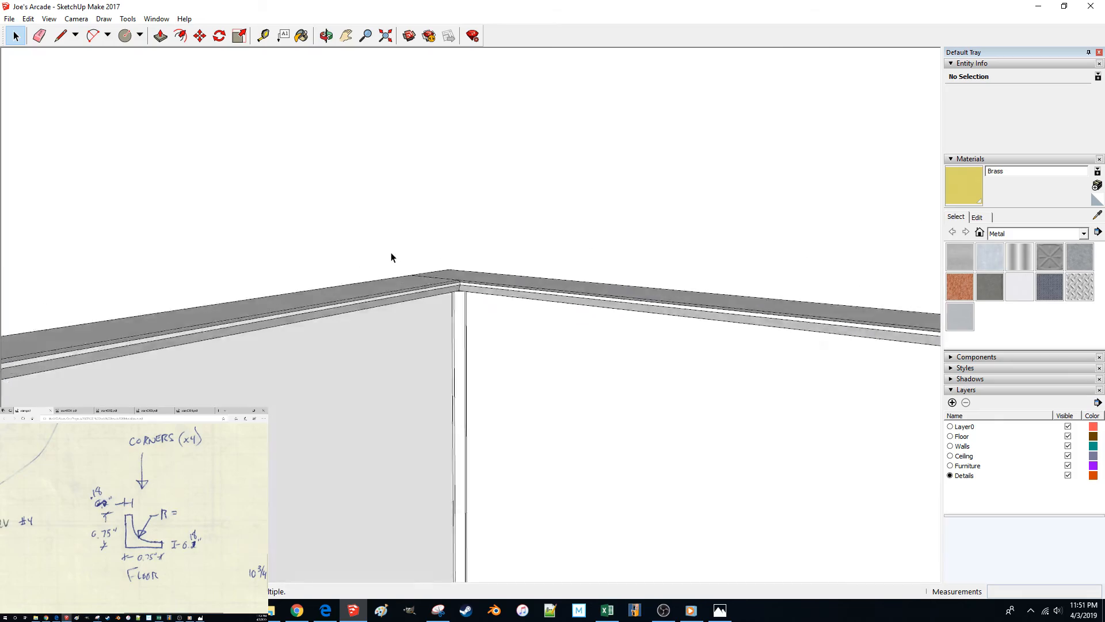
Step: Select the trim copy standing near the closet doors and rotate it about the vertical axis to suit the corner beside them
middle_click_drag(391, 260, 311, 178)
scroll(311, 177, "up", 6)
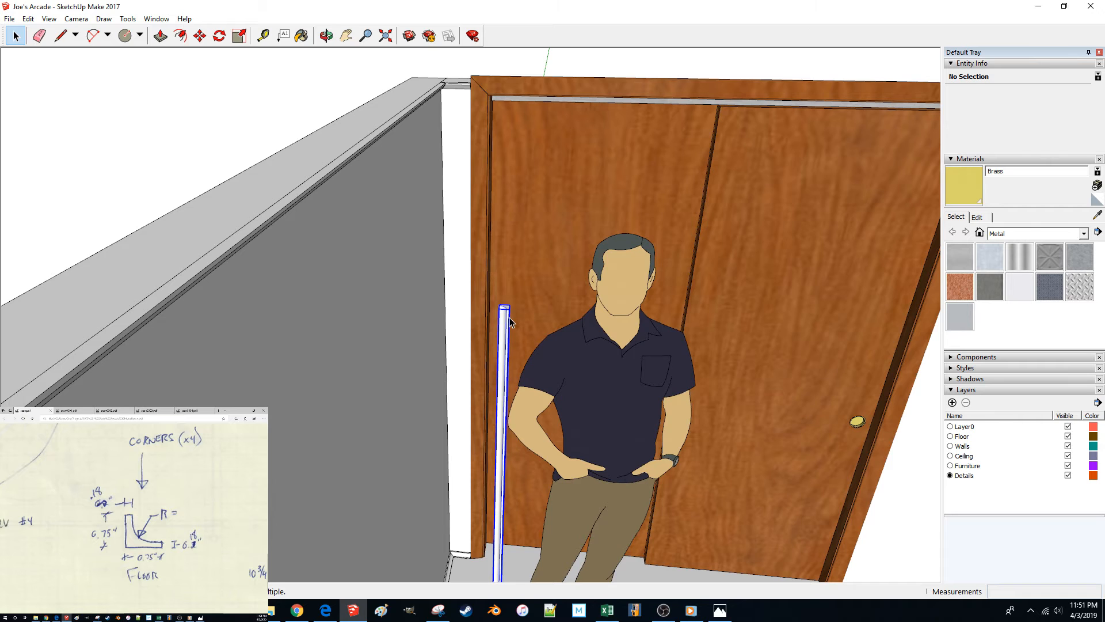
left_click(509, 316)
scroll(509, 317, "down", 3)
key("q")
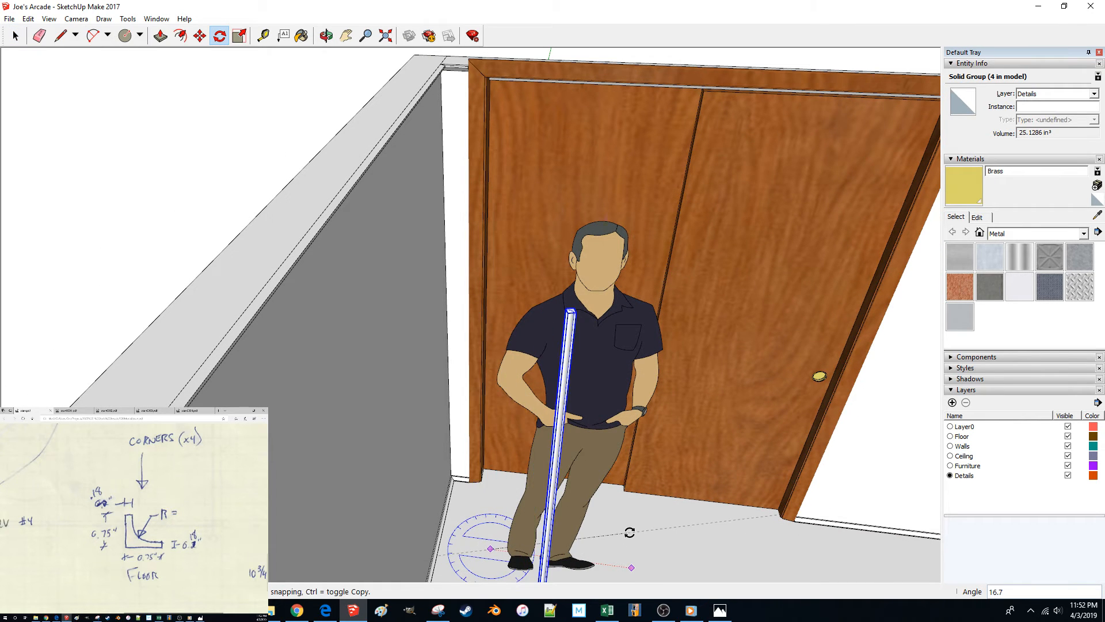
middle_click_drag(751, 168, 779, 232)
Step: Move the trim copy by its top corner into the wall corner beside the closet door frame, under the ceiling trim
scroll(778, 232, "up", 3)
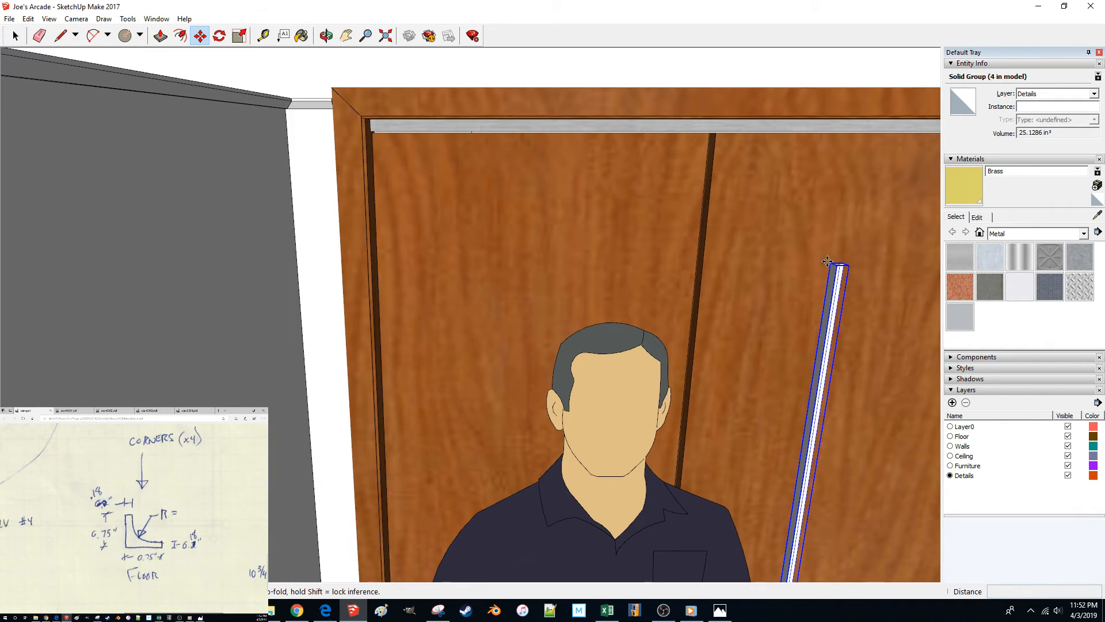
left_click(829, 263)
scroll(464, 70, "up", 8)
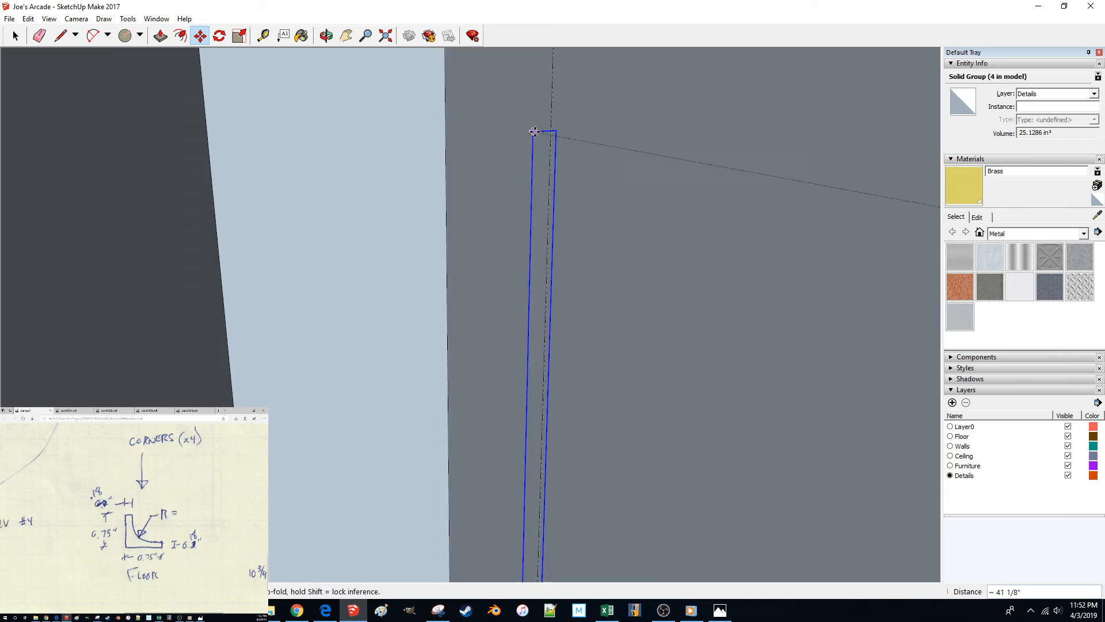
scroll(534, 132, "up", 3)
scroll(510, 161, "down", 3)
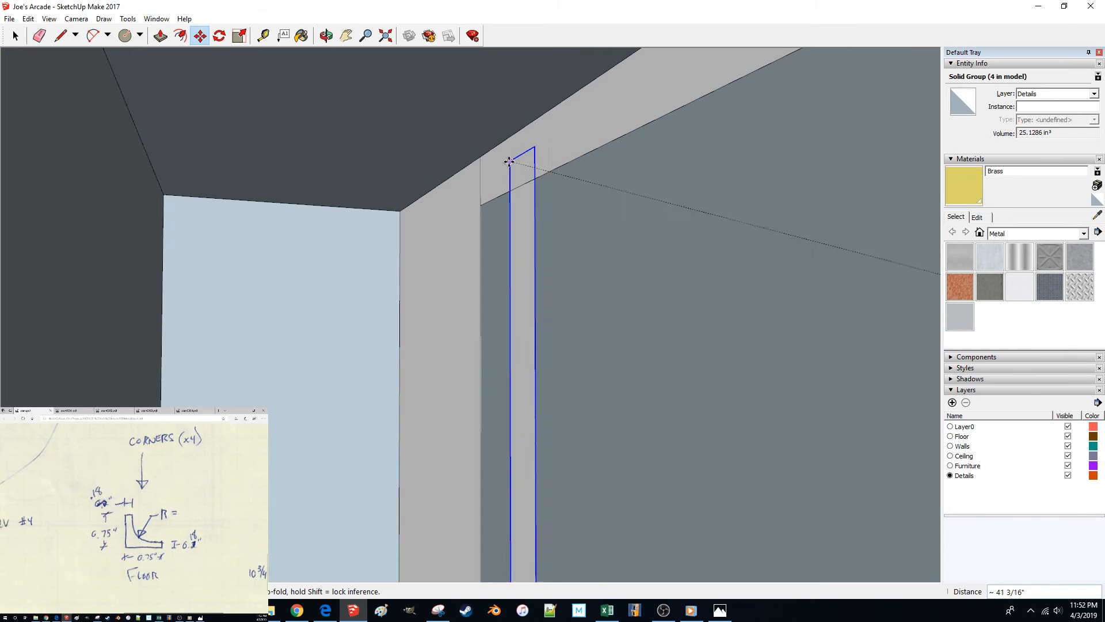
left_click(482, 207)
key("space")
middle_click_drag(482, 208, 373, 279)
left_click(403, 196)
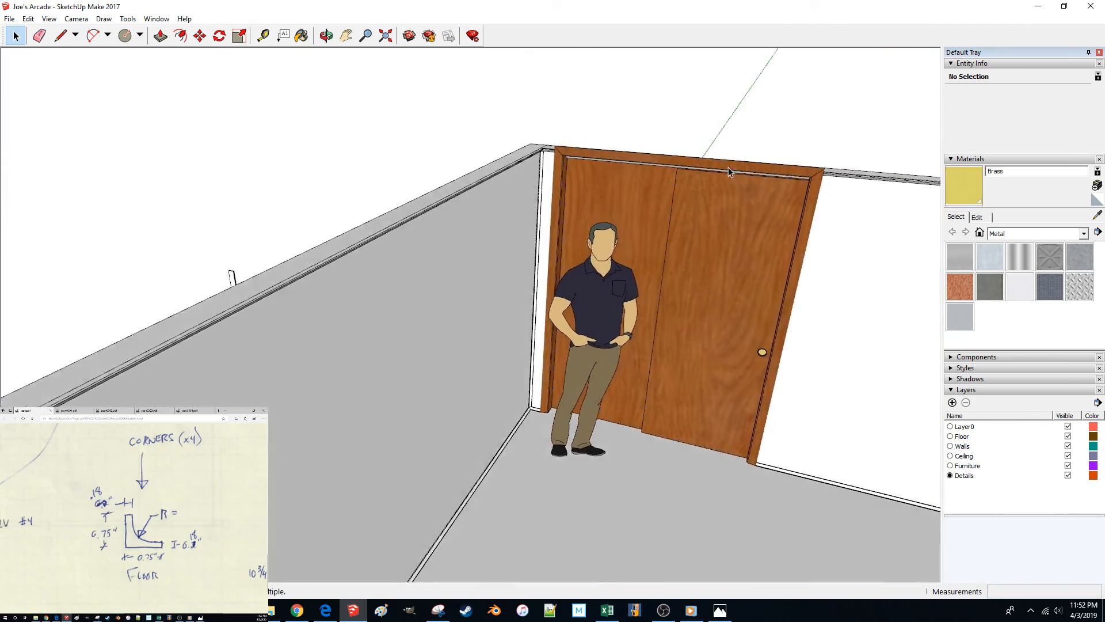
scroll(704, 181, "down", 2)
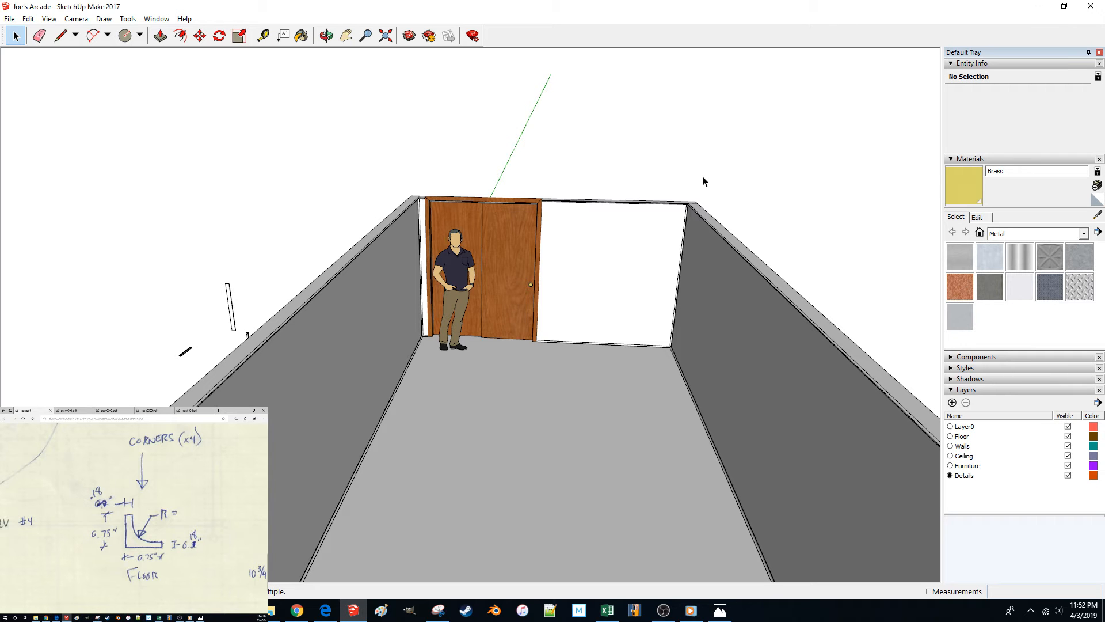
mouse_move(653, 215)
middle_mouse_down()
mouse_move(678, 211)
mouse_move(649, 245)
mouse_move(563, 487)
middle_mouse_up()
scroll(563, 487, "up", 1)
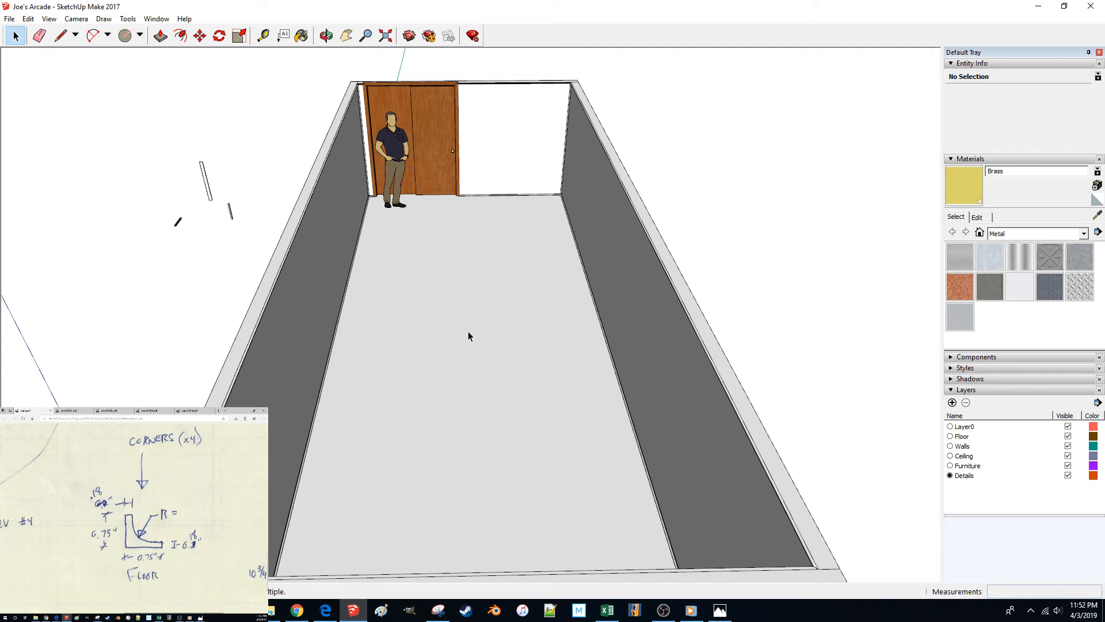
Step: Switch to Paint and resize the blank canvas to 2 by 2 pixels, without maintaining the aspect ratio
left_click(381, 610)
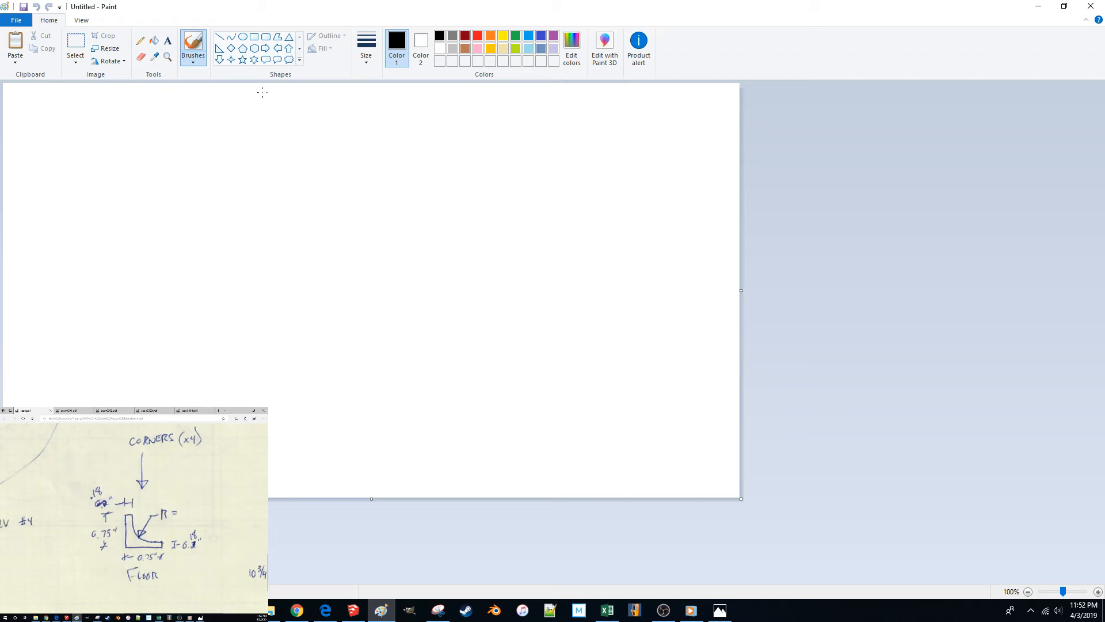
left_click(107, 48)
left_click(128, 91)
key("Tab")
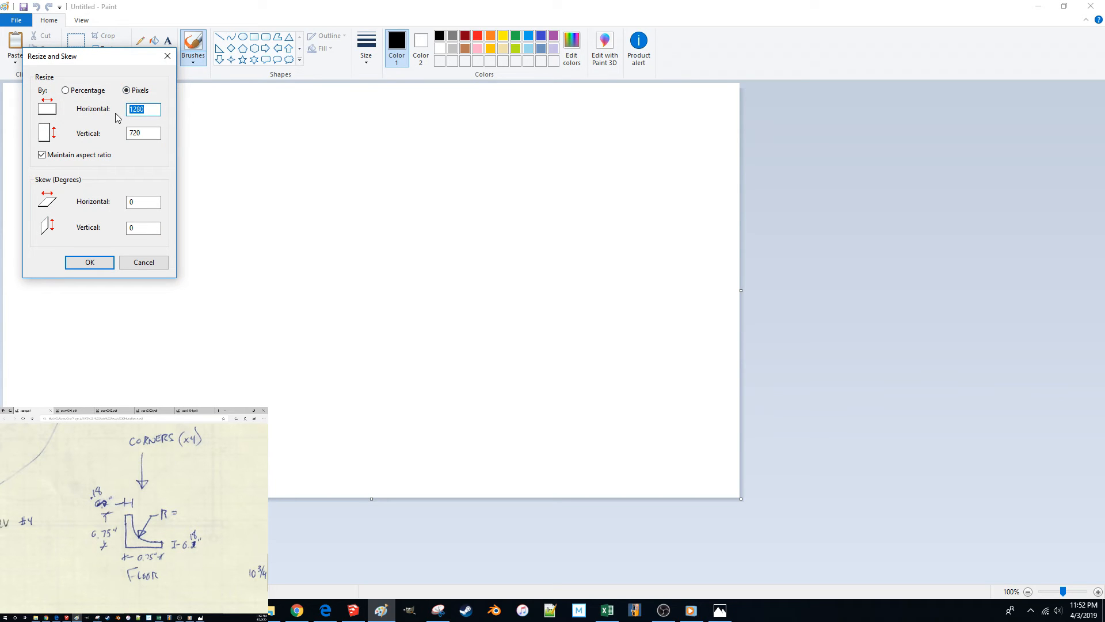
type("1")
type("2")
left_click(63, 155)
left_click(133, 133)
double_click(134, 133)
key("Return")
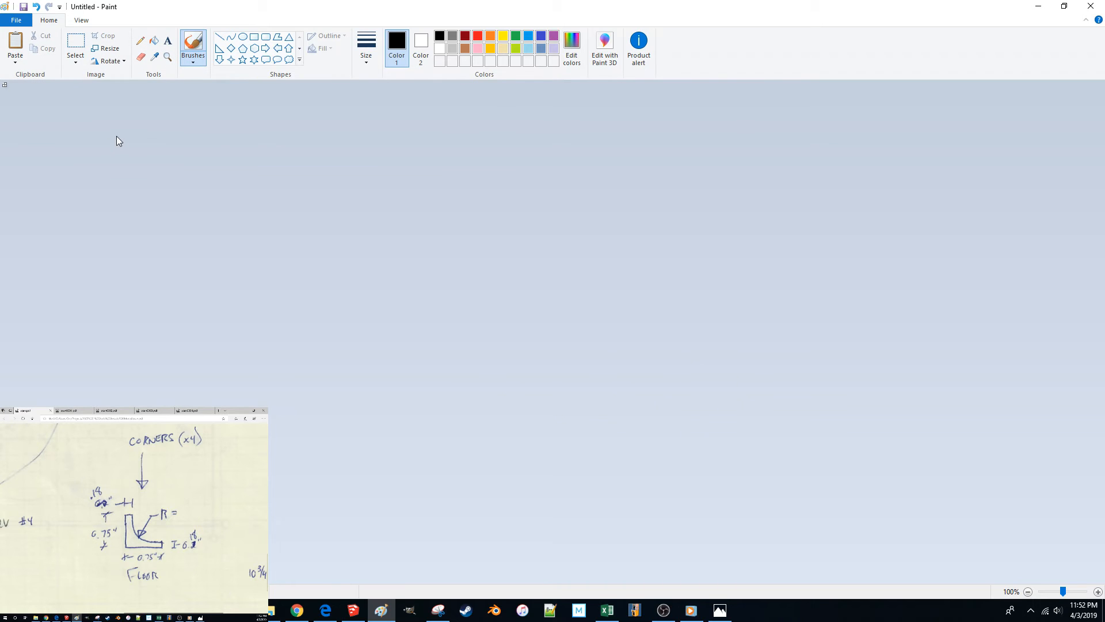
Step: Choose the Pencil tool at 800% zoom and mix a near-black drawing colour of RGB 15, 15, 15
scroll(23, 88, "up", 7, "ctrl")
left_click(141, 40)
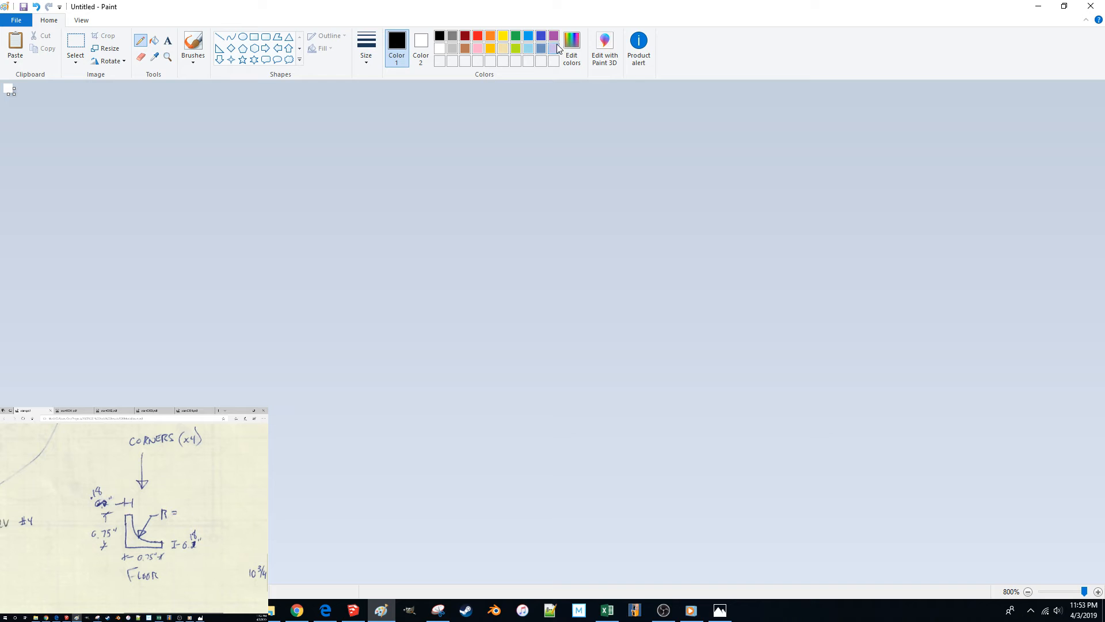
left_click(573, 47)
left_click_drag(678, 336, 678, 329)
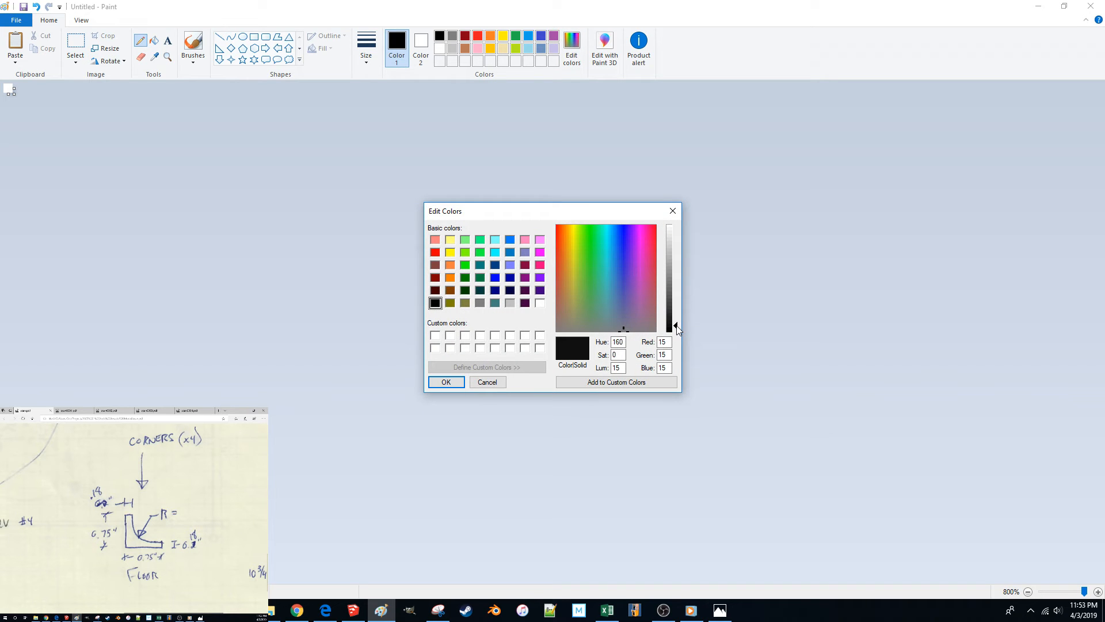
left_click(445, 382)
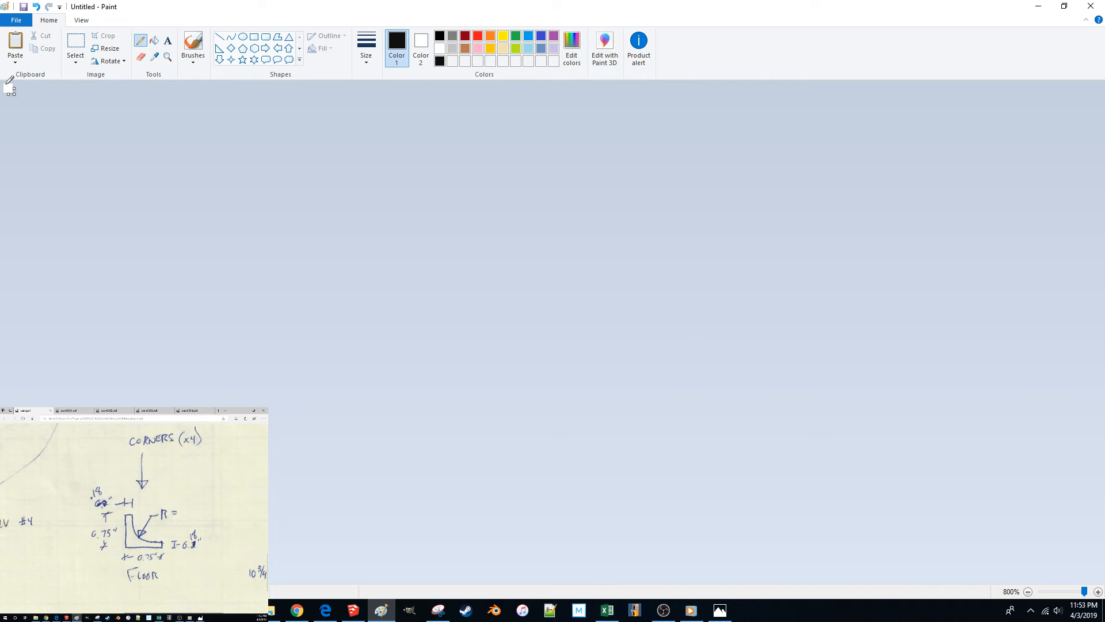
Step: Check the floor tile pattern in the scanned texture notes and paint the canvas's upper-left and lower-right pixels near-black in Paint
scroll(133, 471, "down", 5)
left_click_drag(265, 506, 183, 467)
left_click_drag(242, 410, 519, 1)
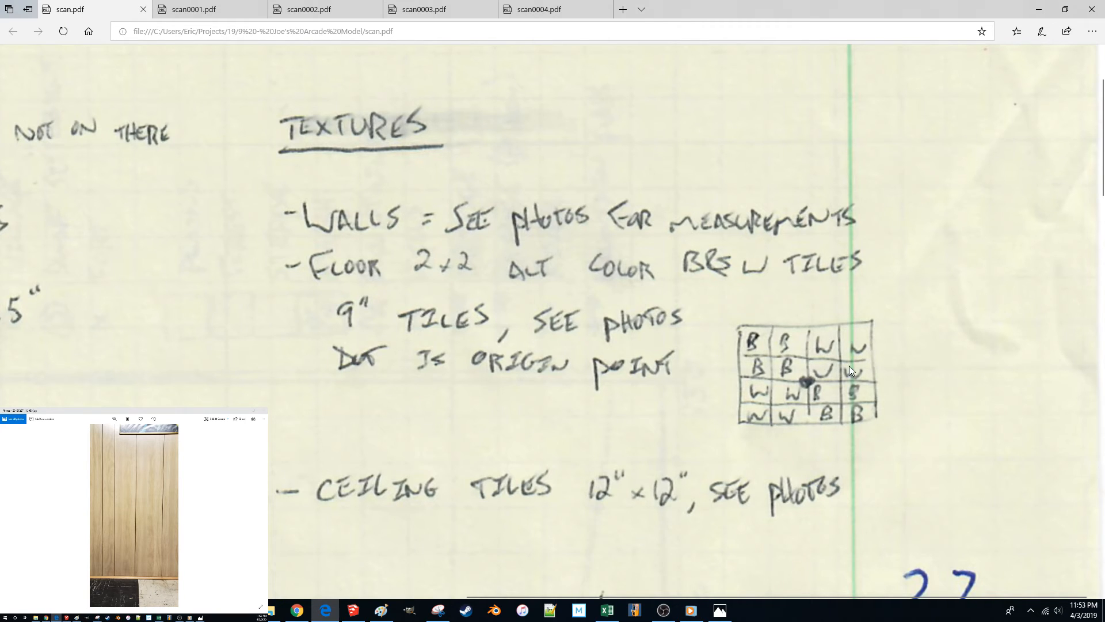
left_click(1039, 10)
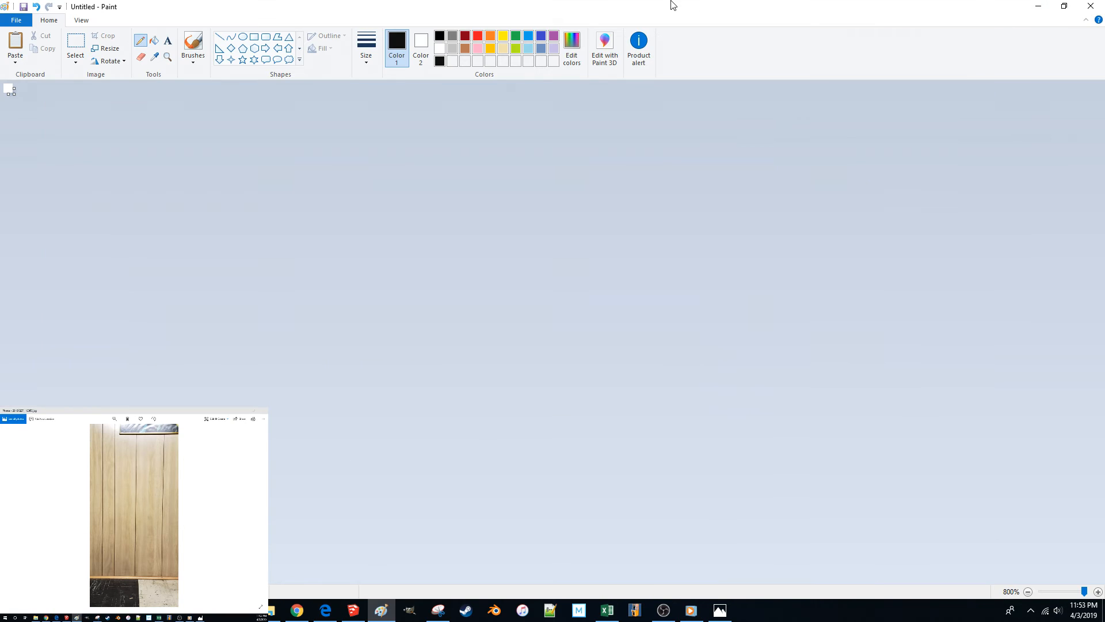
left_click(10, 88)
Step: Mix a slightly darkened white and paint the two remaining diagonal pixels of the checker pattern with it
left_click(442, 50)
left_click(572, 43)
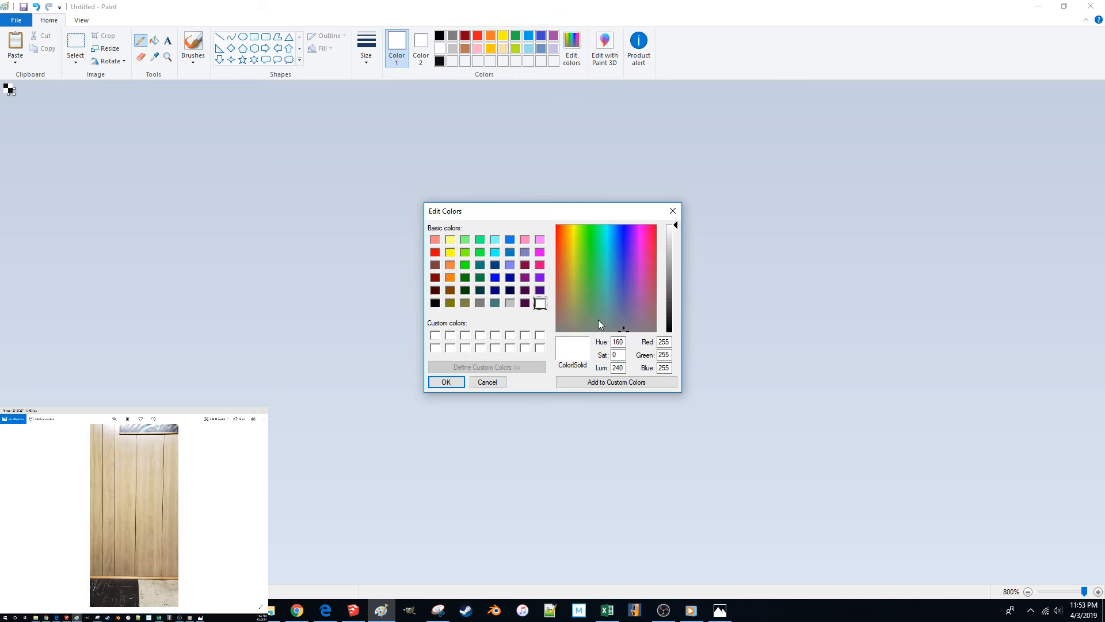
left_click_drag(676, 226, 676, 236)
left_click(446, 382)
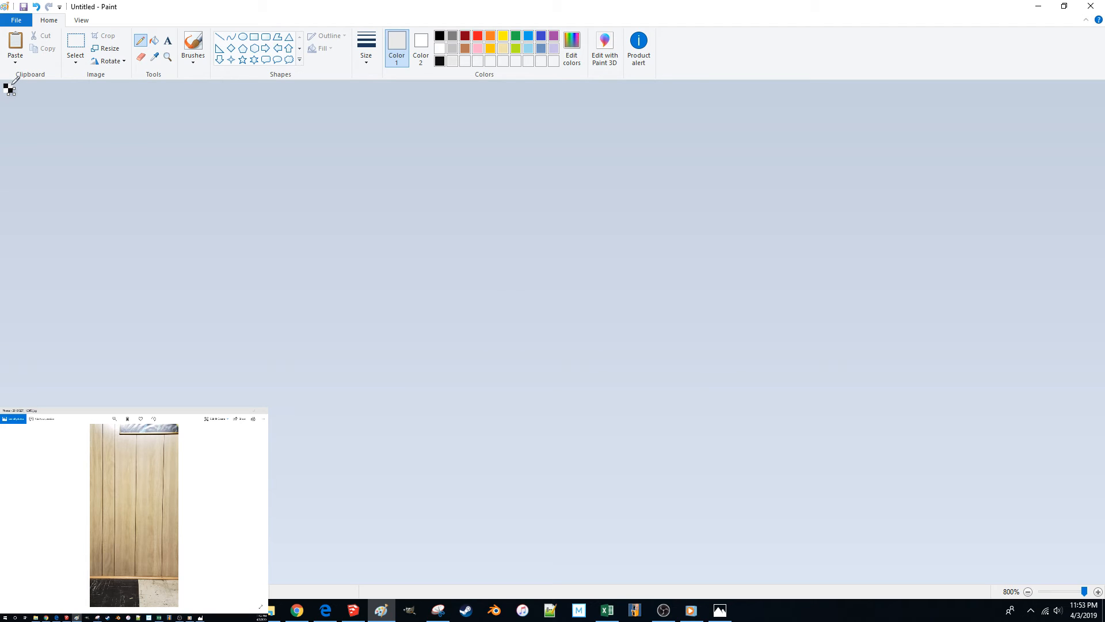
left_click(6, 91)
Step: Start saving the image and create a new folder named Textures inside the 9 - Joe's Arcade Model folder as its location
key("ctrl+s")
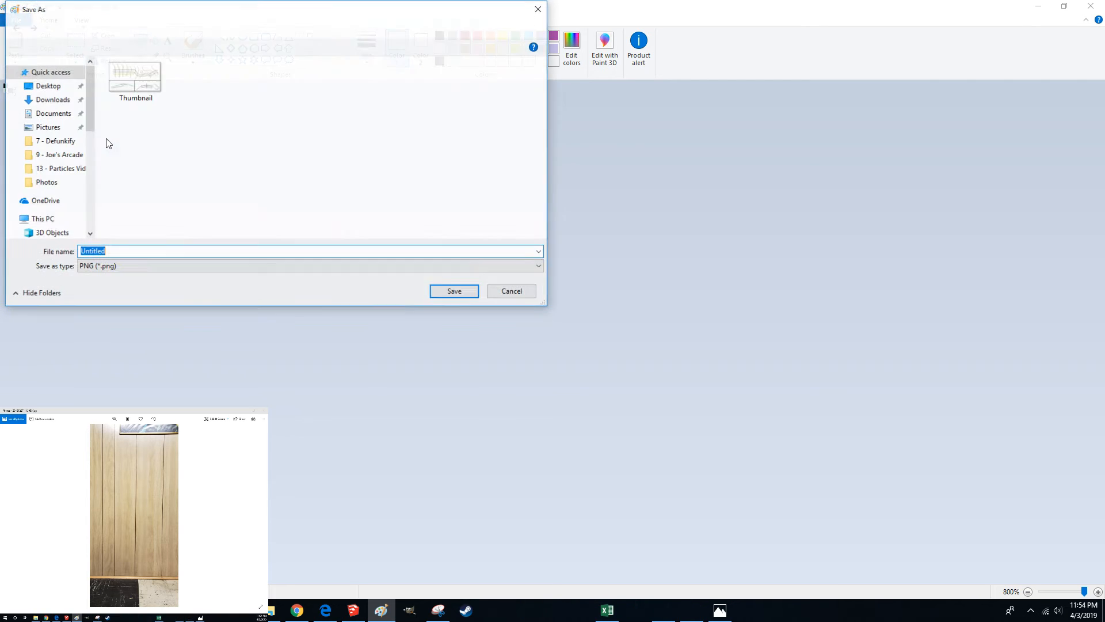
left_click(57, 117)
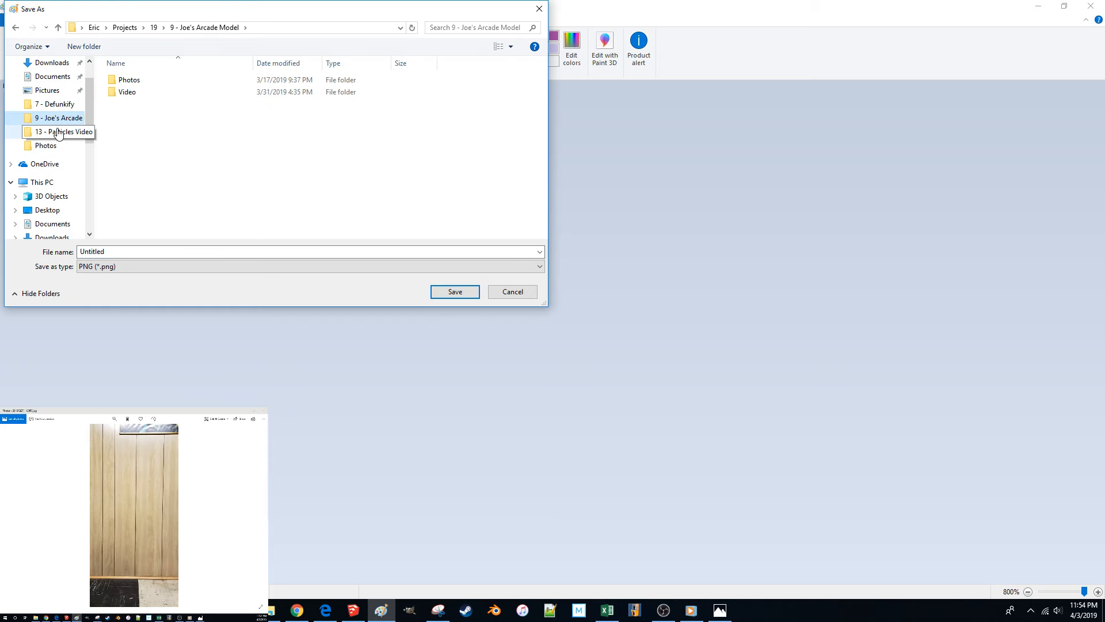
right_click(145, 122)
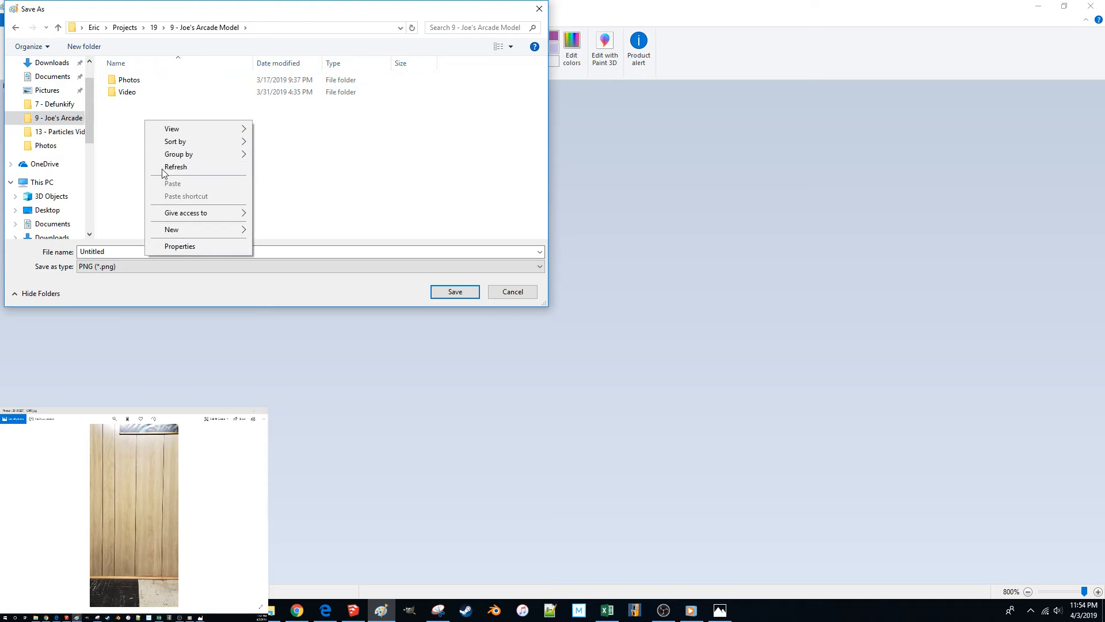
mouse_move(192, 230)
left_click(287, 235)
type("Textures")
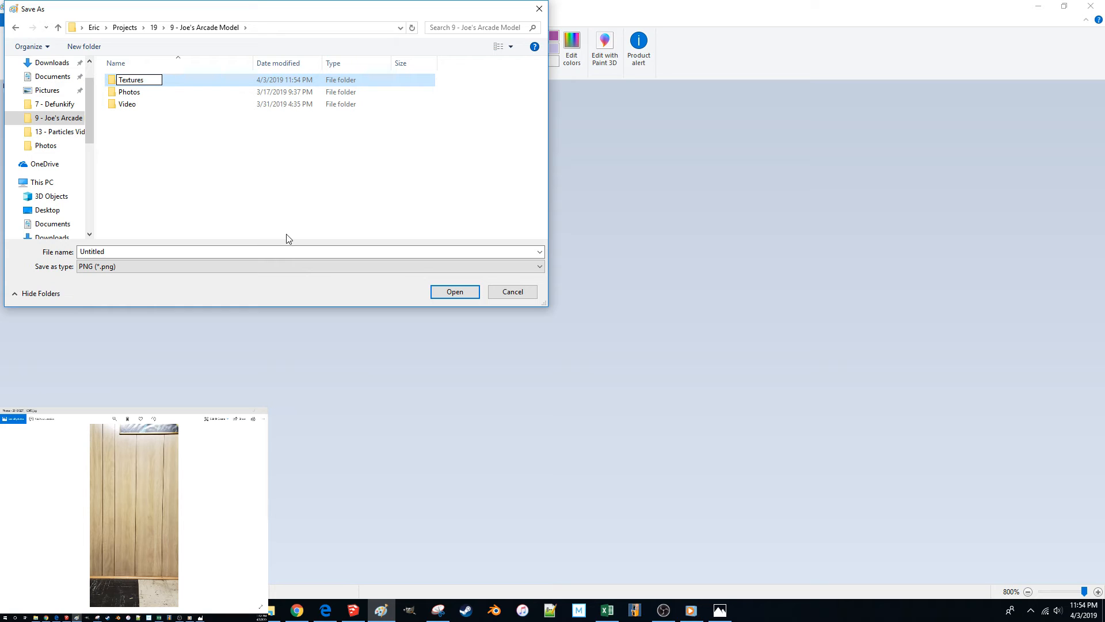
key("Return")
key("Return")
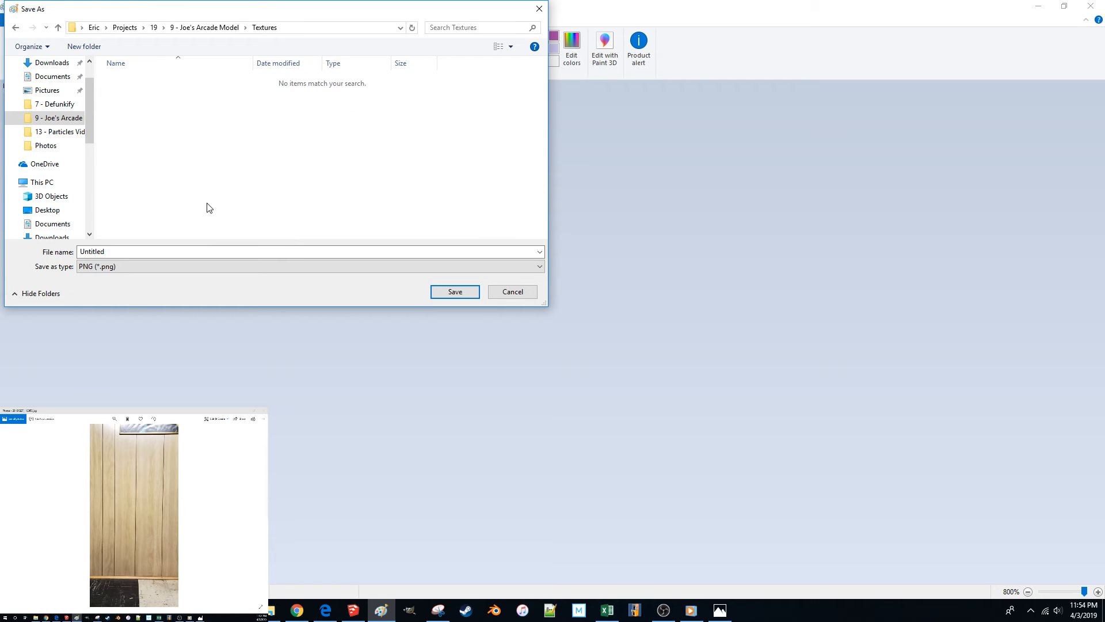
Step: Save the checker image as a PNG named Tile_Floor
double_click(207, 251)
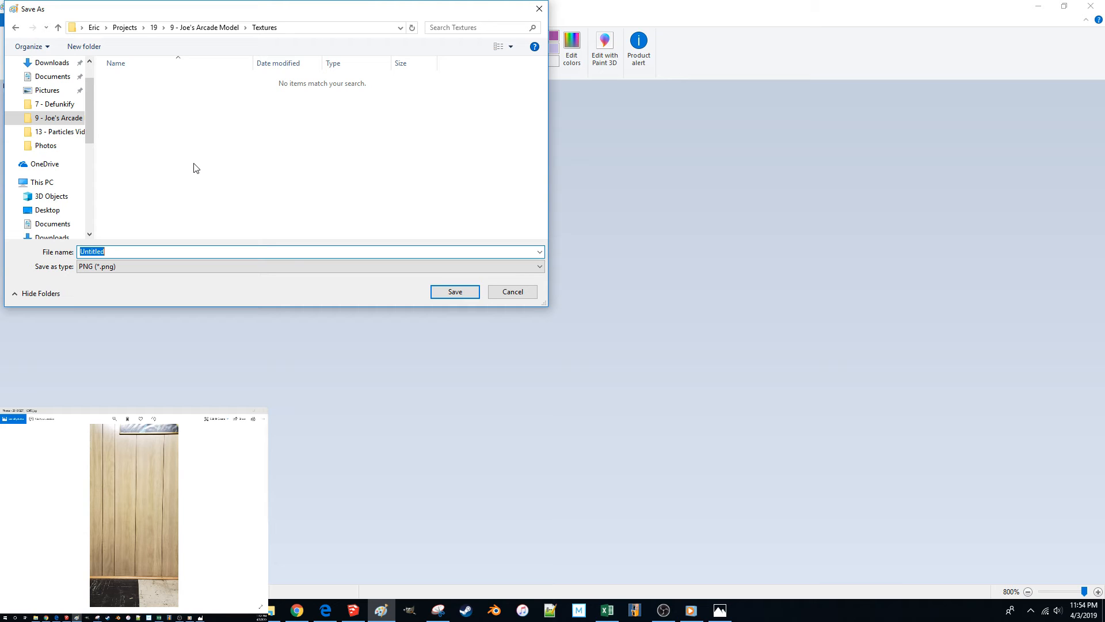
type("Tile_Floor")
key("Return")
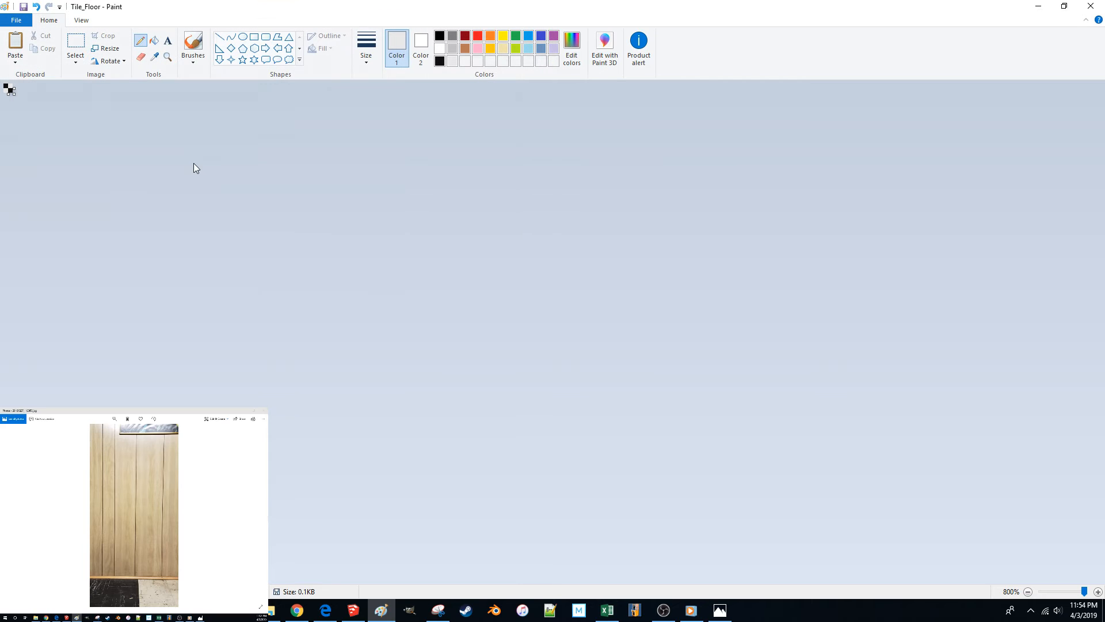
Step: Switch to SketchUp, start a new material named Tile_Floor and load Tile_Floor.png from the Textures folder as its texture image
left_click(352, 611)
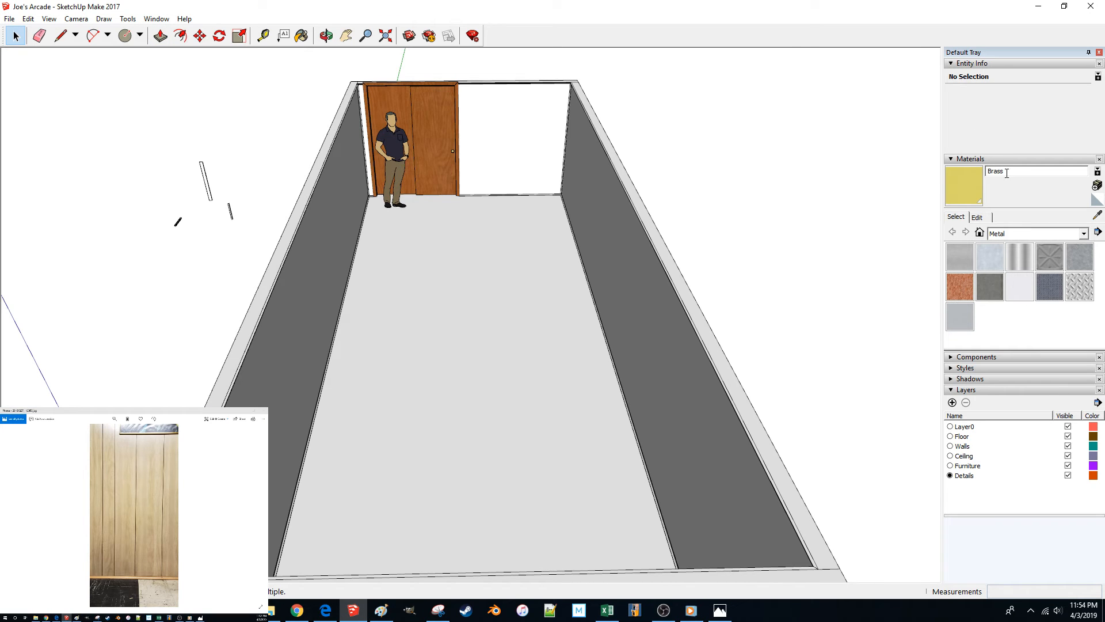
left_click(1097, 185)
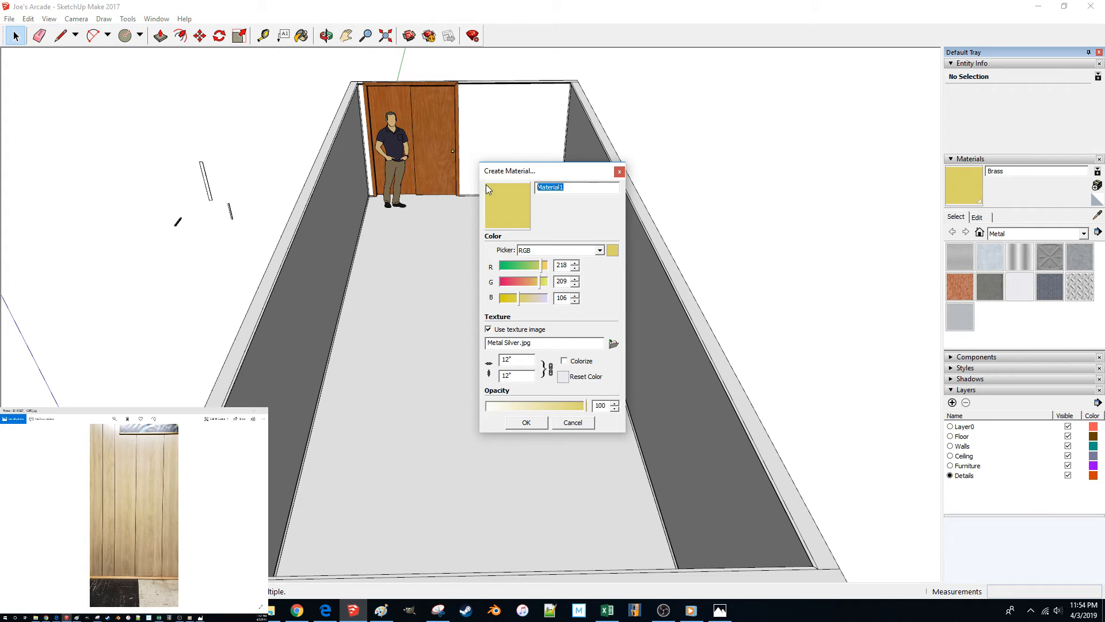
type("Tile_Floor")
left_click(613, 344)
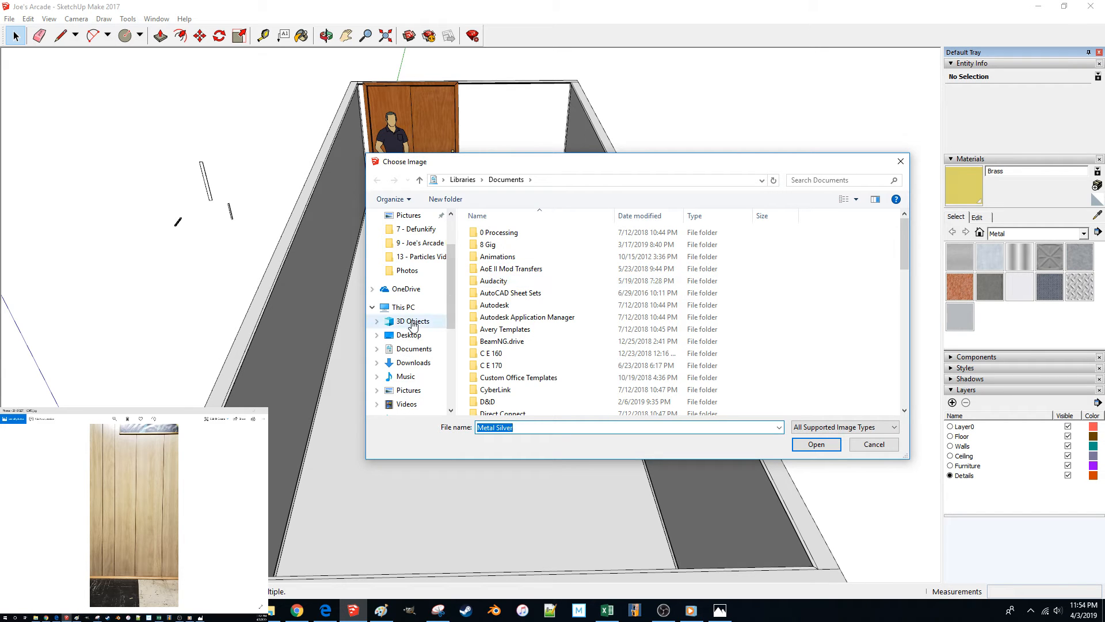
left_click(420, 243)
double_click(494, 245)
left_click(503, 260)
double_click(503, 260)
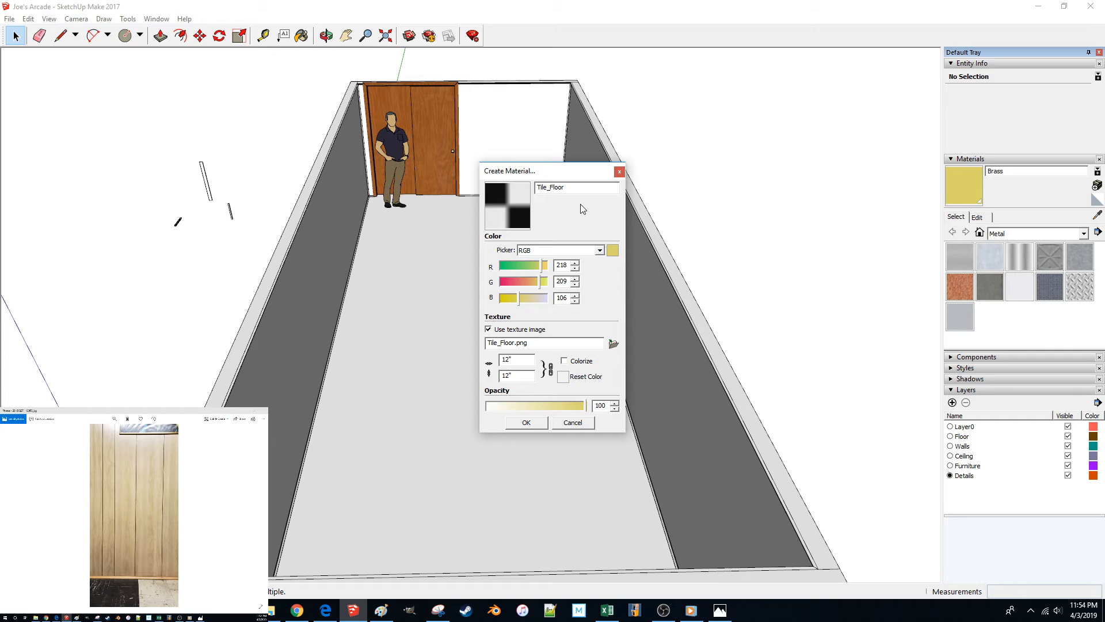
Step: Set the Tile_Floor texture size to 18" by 18" and create the material
left_click_drag(520, 362, 499, 361)
type("18")
left_click(564, 361)
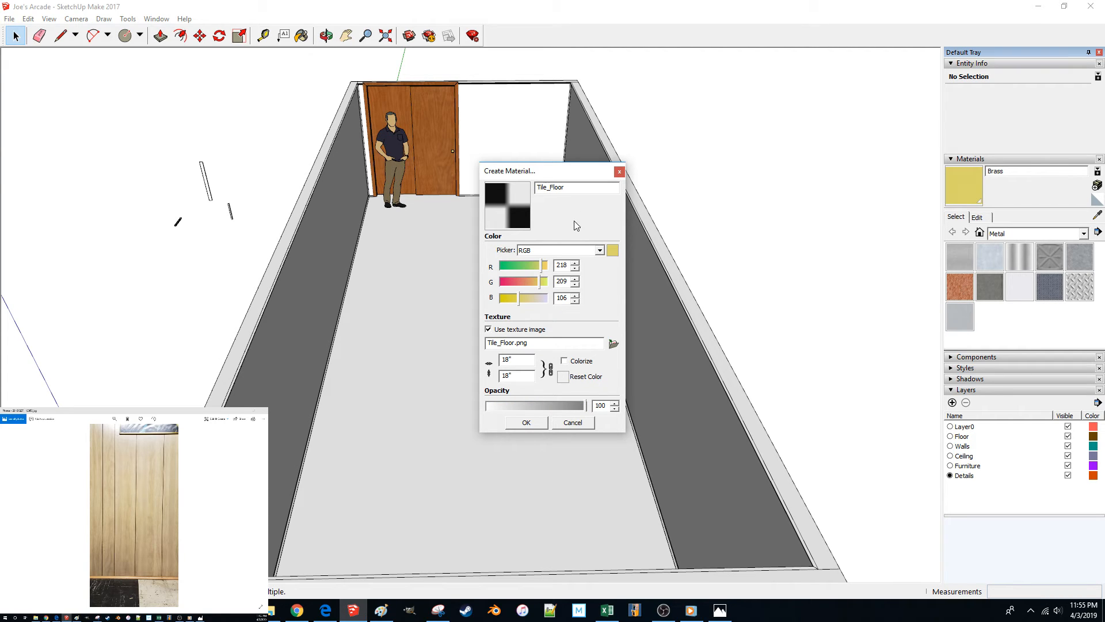
left_click(535, 426)
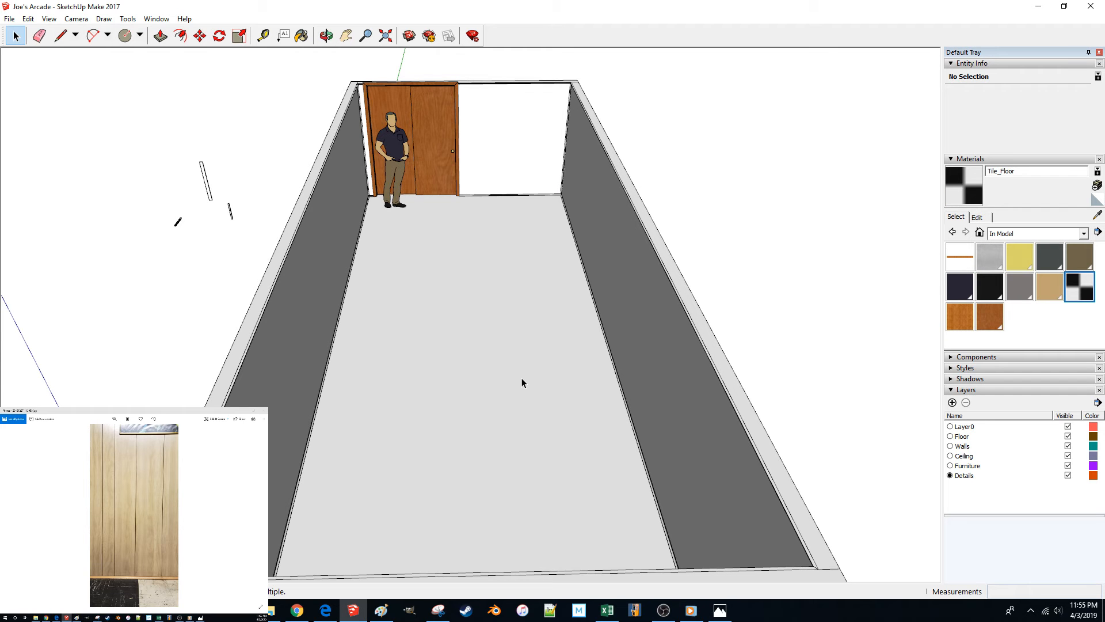
Step: Examine the floor tile origin point and the room width dimensions in scan.pdf, move the scan to the second display and return to SketchUp
scroll(523, 381, "up", 8)
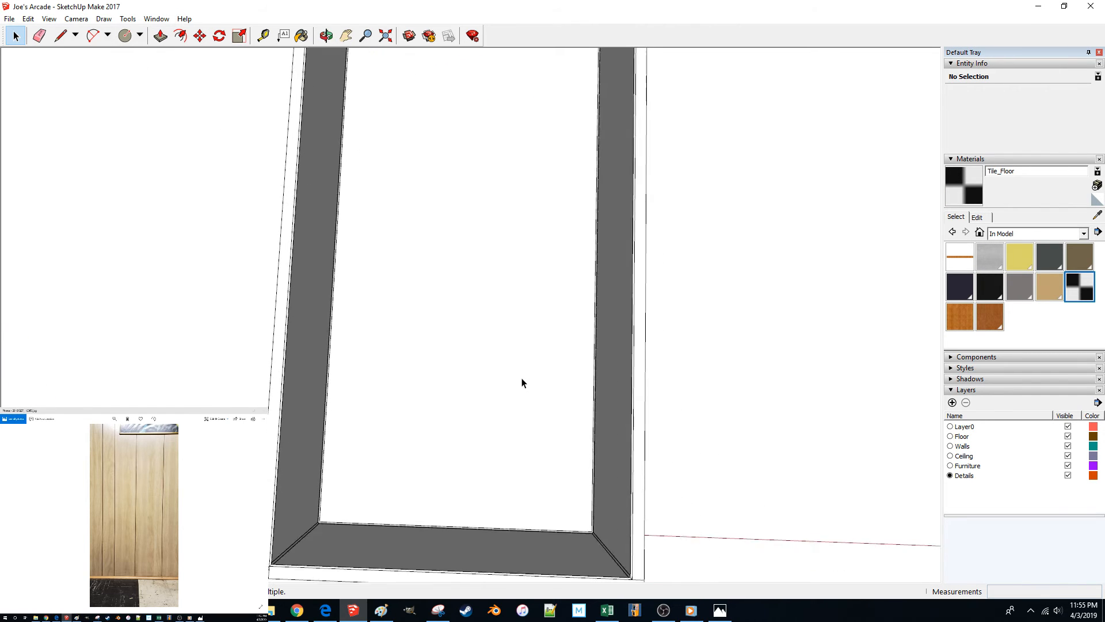
scroll(522, 382, "up", 3)
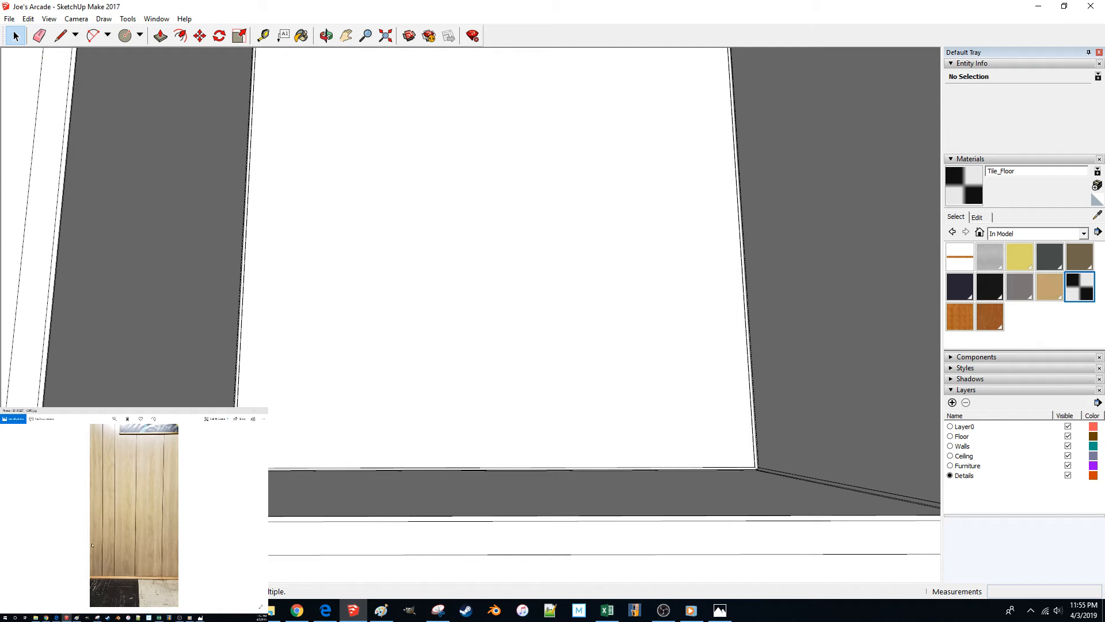
left_click(57, 618)
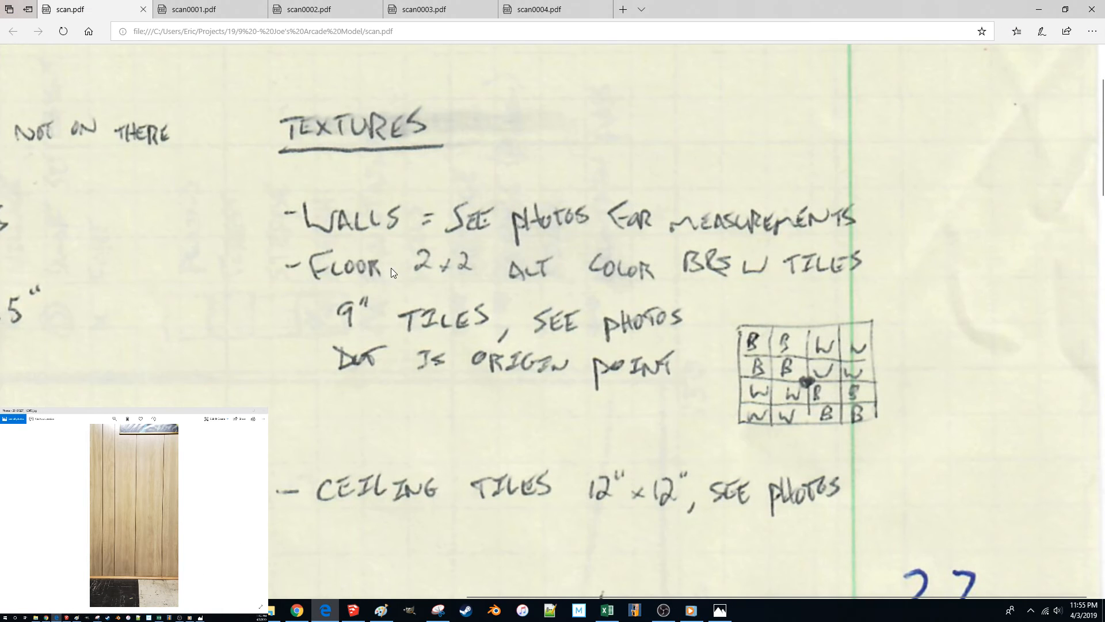
scroll(406, 265, "down", 10)
scroll(407, 264, "down", 2, "ctrl")
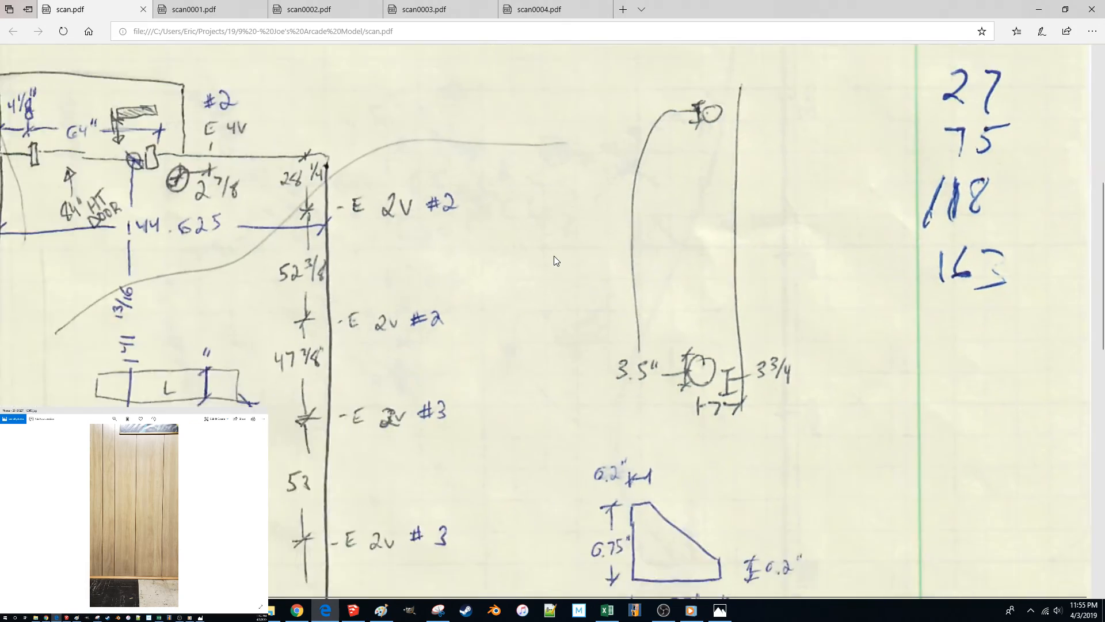
scroll(554, 259, "down", 3, "ctrl")
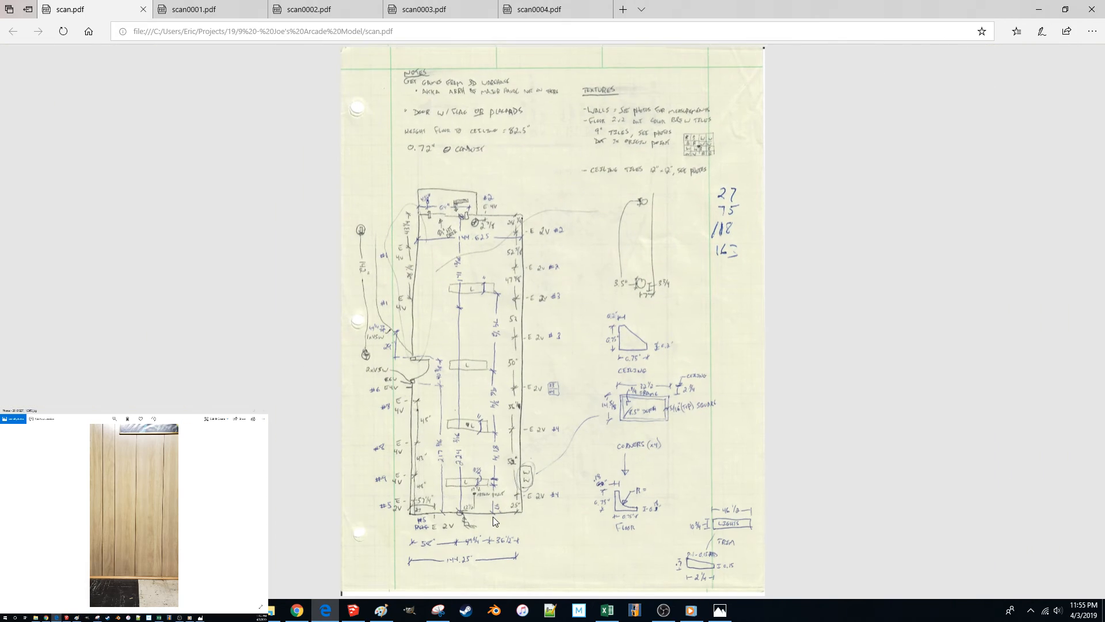
scroll(492, 516, "up", 4, "ctrl")
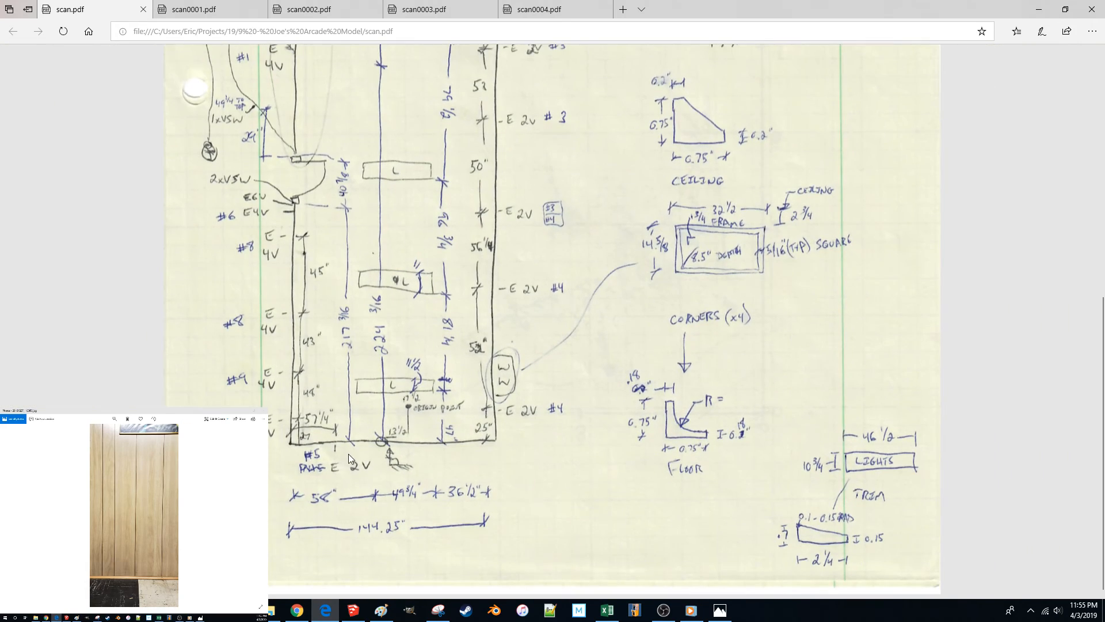
scroll(347, 454, "up", 3, "ctrl")
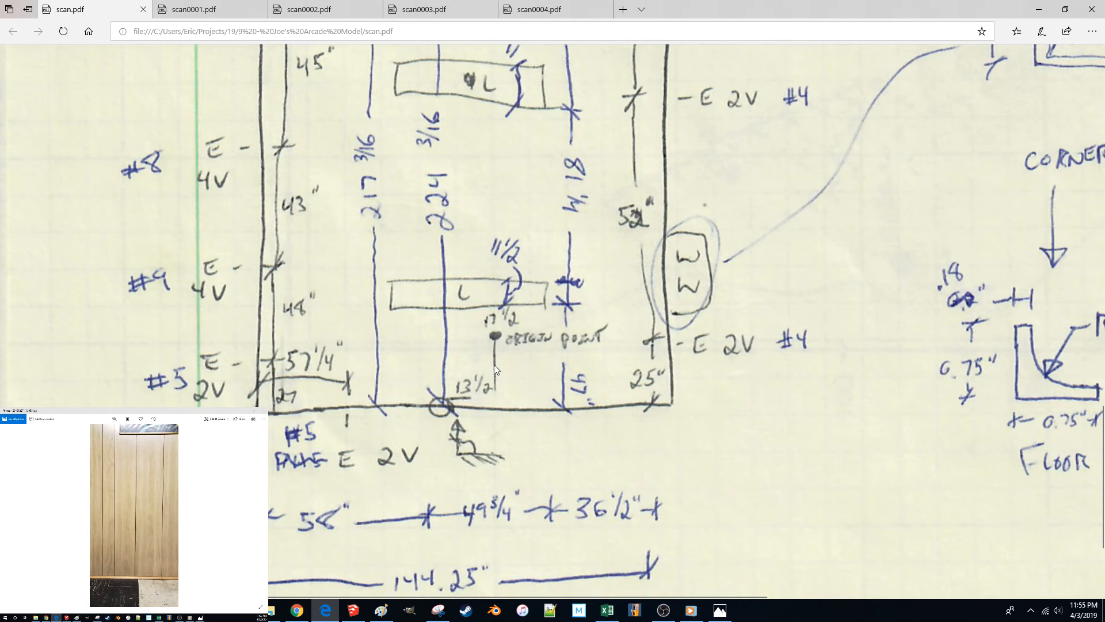
scroll(499, 360, "up", 1, "ctrl")
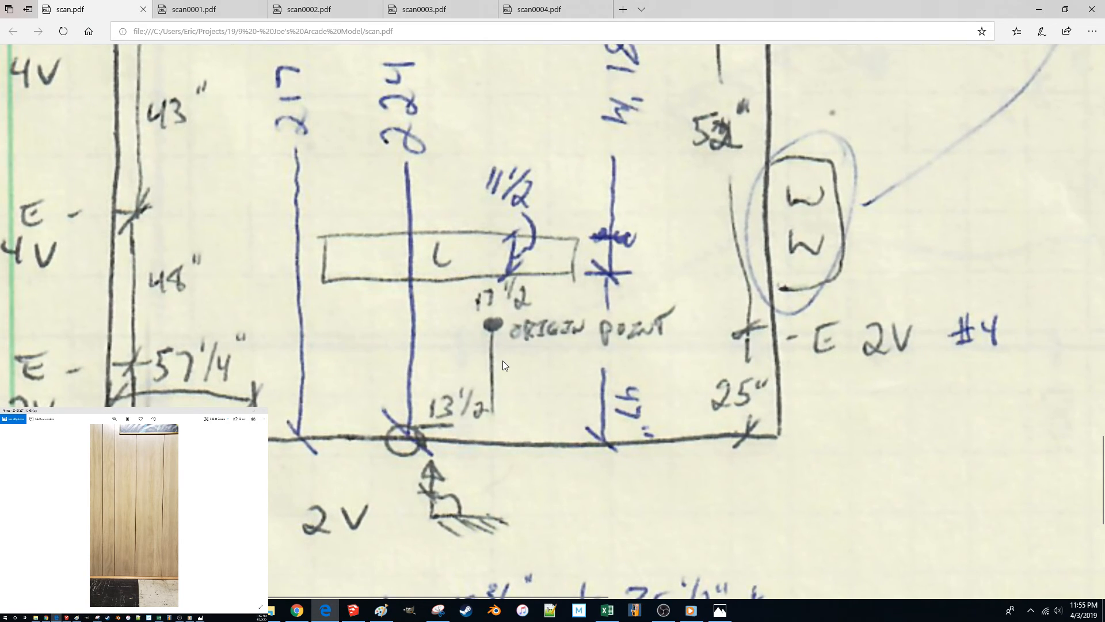
scroll(503, 360, "down", 1, "ctrl")
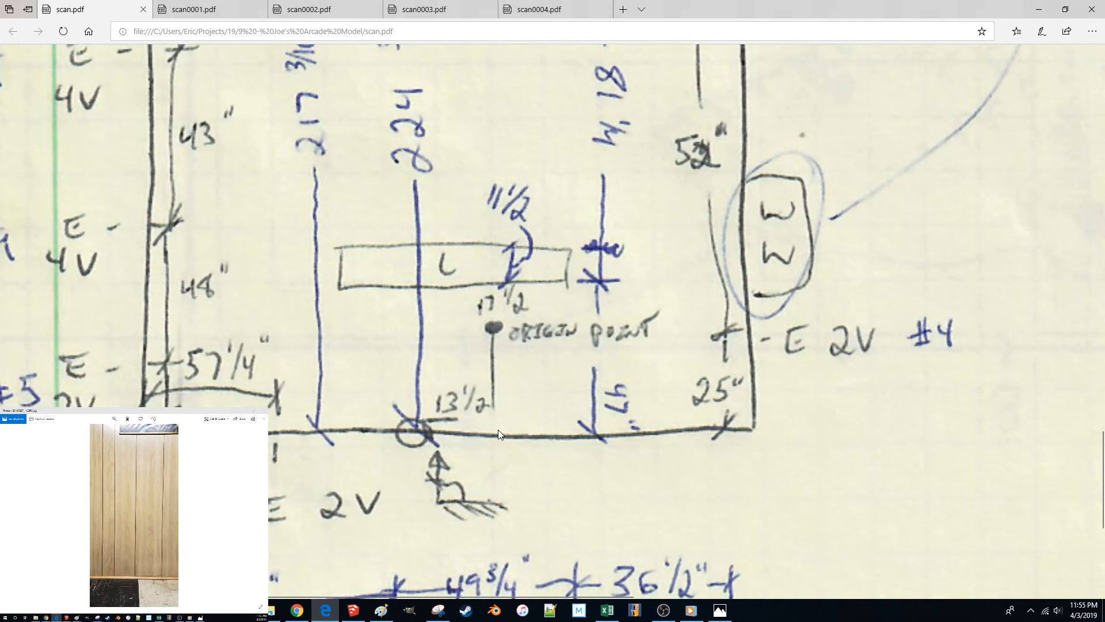
scroll(430, 397, "down", 3)
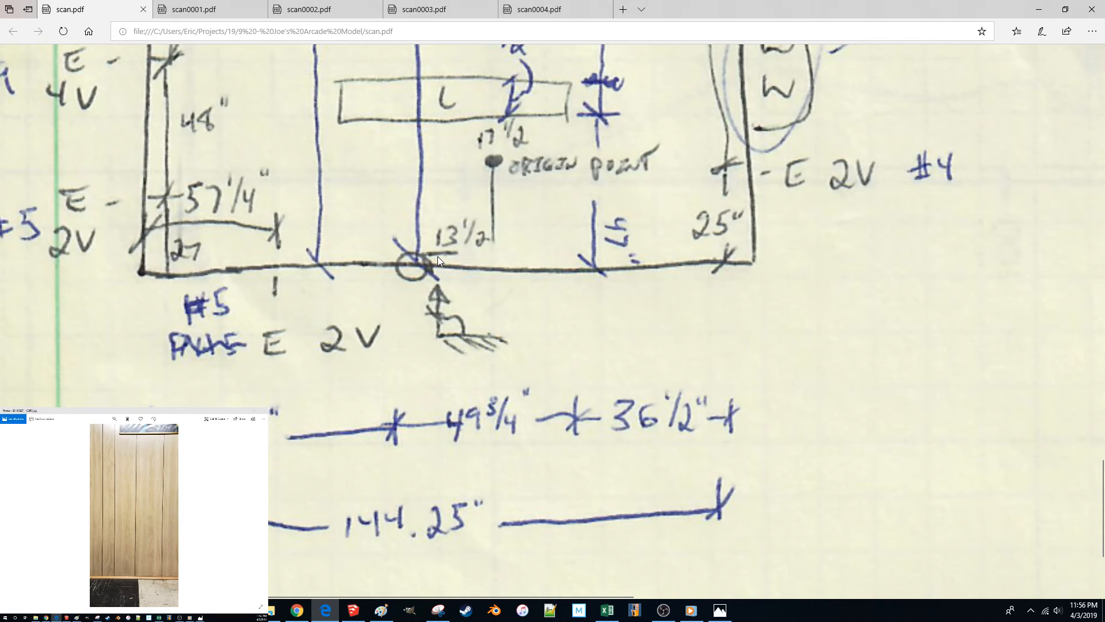
scroll(276, 344, "up", 2)
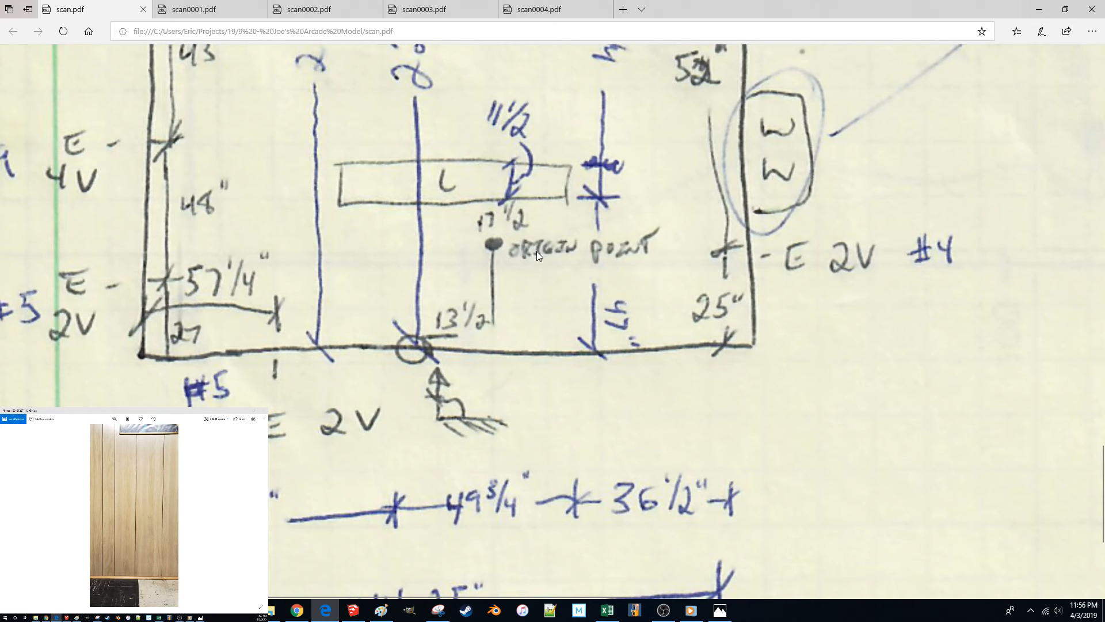
scroll(625, 319, "down", 3)
scroll(438, 455, "up", 6)
scroll(477, 447, "down", 3)
scroll(373, 326, "up", 3)
scroll(548, 408, "down", 3)
scroll(374, 354, "up", 6)
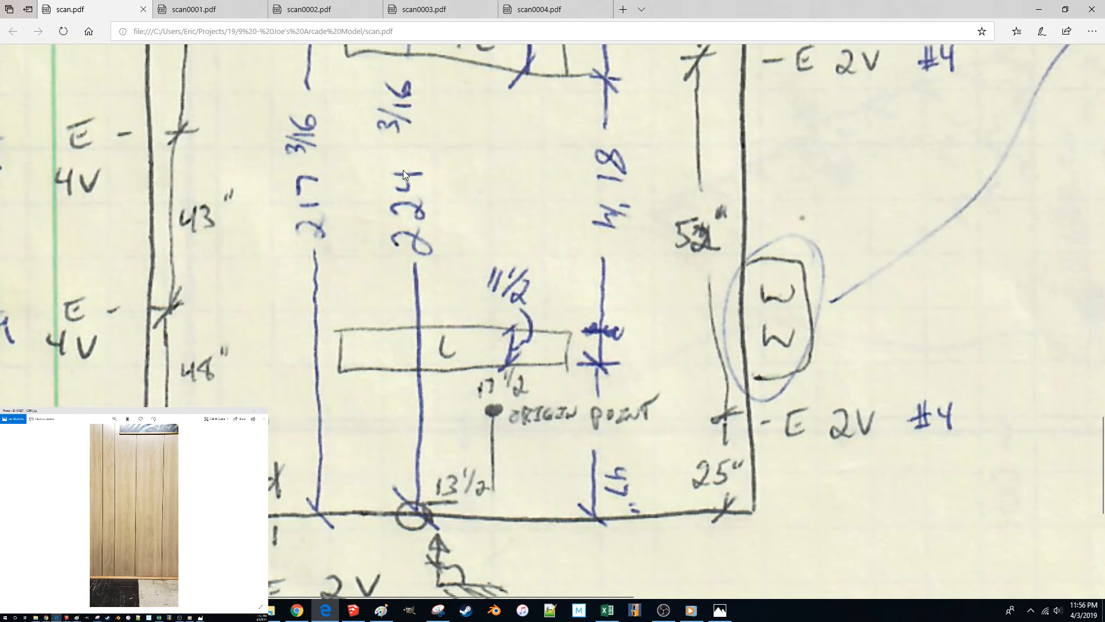
scroll(437, 403, "down", 6)
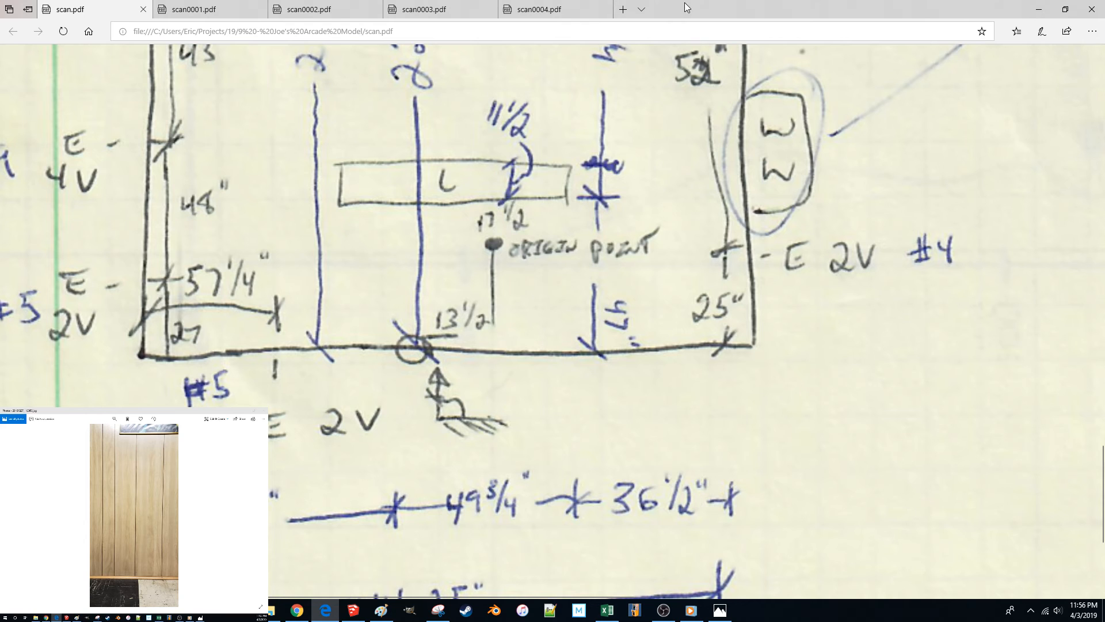
left_click_drag(705, 5, 0, 6)
left_click(423, 5)
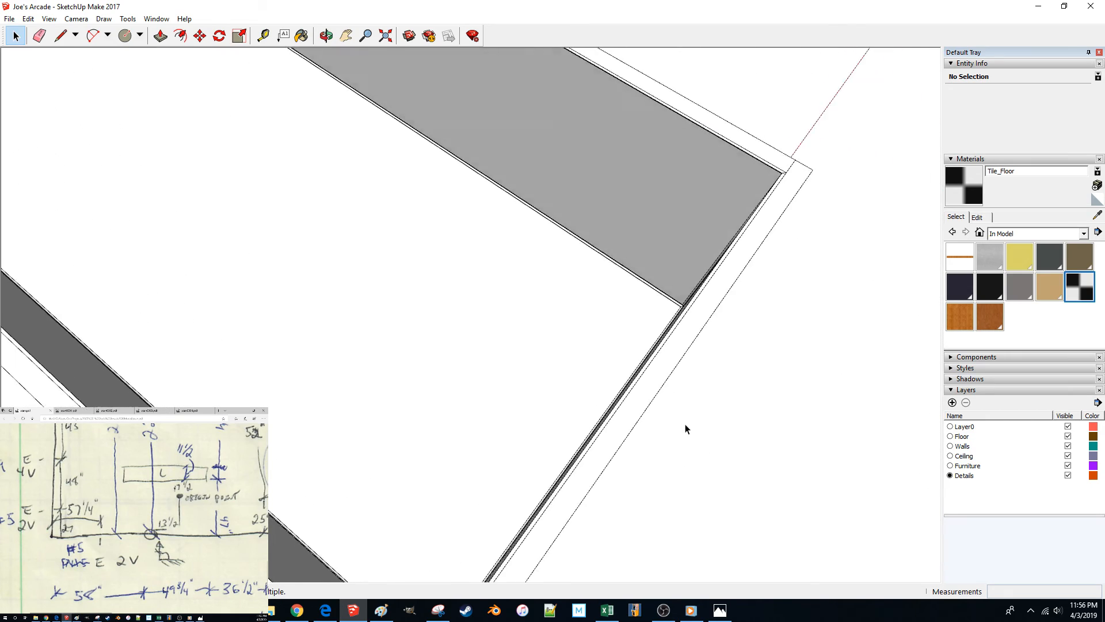
Step: Move the room's end wall group by 0.75"
left_click(627, 356)
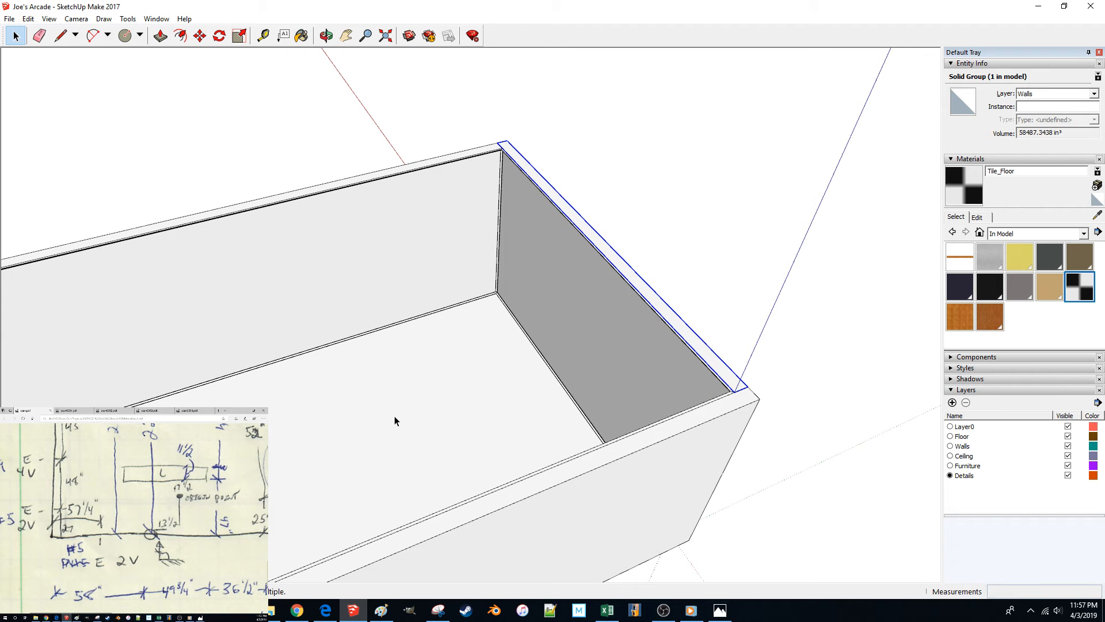
key("m")
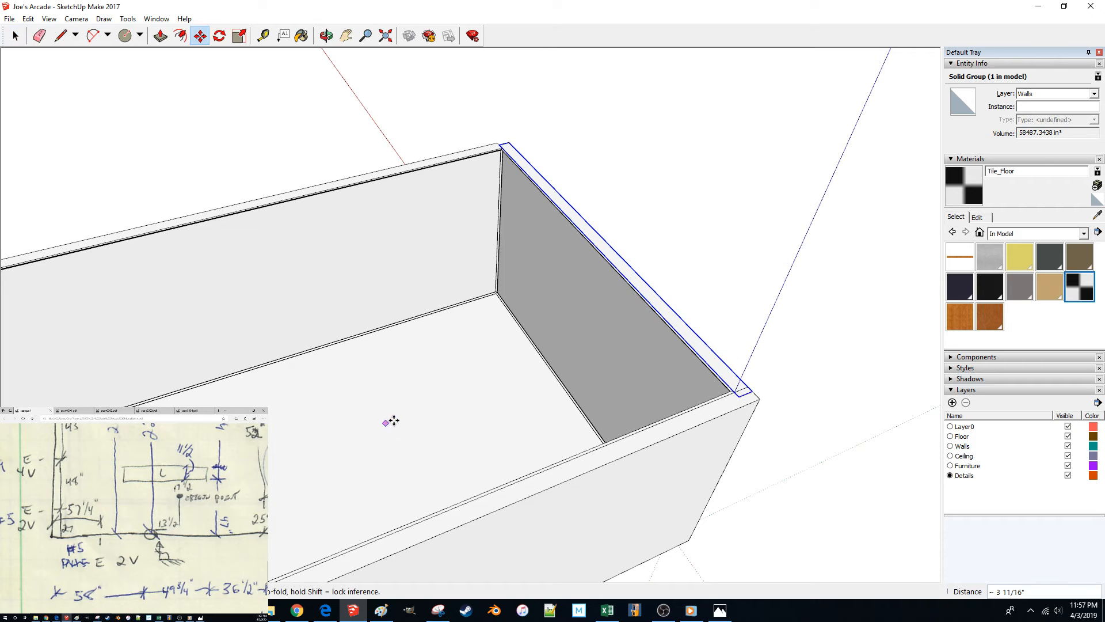
left_click(385, 418)
key("Escape")
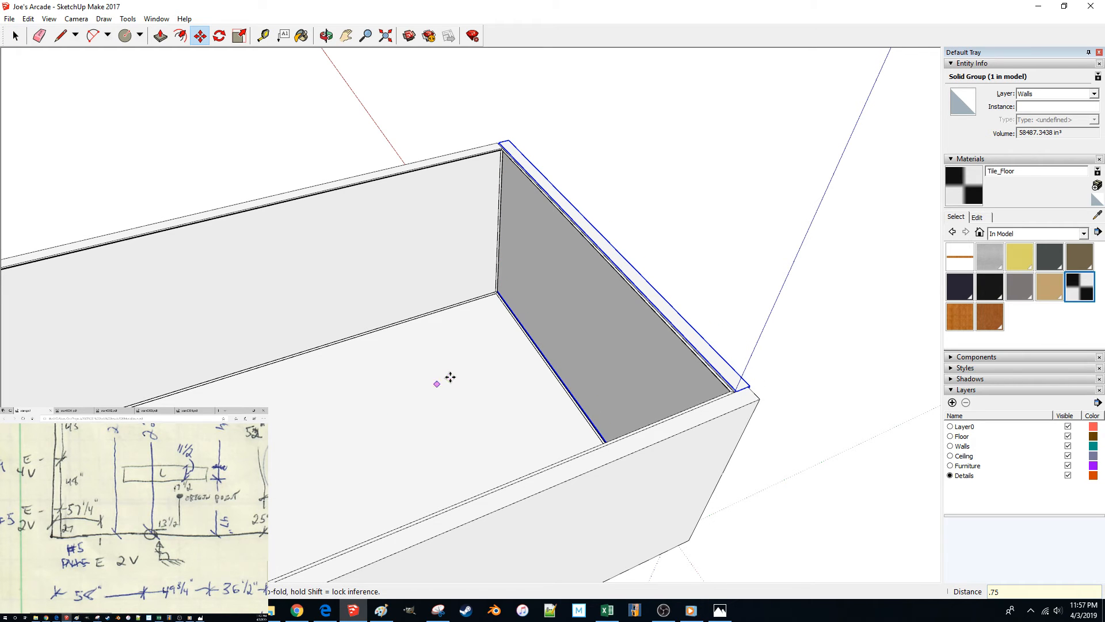
Step: Open the adjoining geometry at the shifted corner and Push/Pull its end face to meet the moved end wall
key("space")
middle_click_drag(506, 153, 600, 313)
scroll(550, 168, "up", 4)
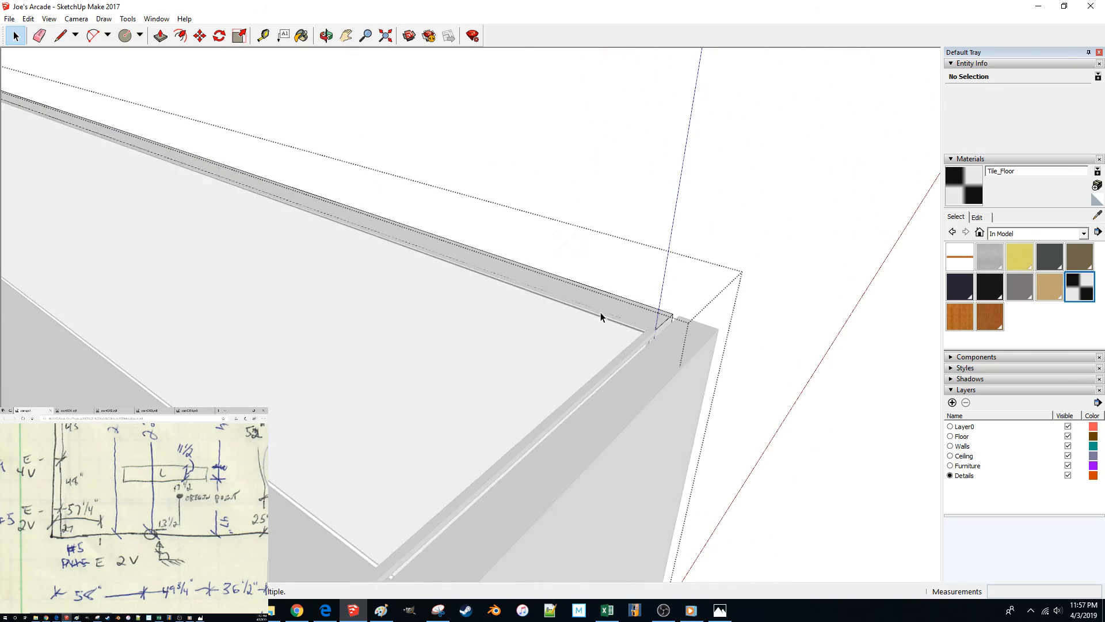
key("p")
left_click(676, 346)
middle_click_drag(676, 346, 350, 338)
left_click(723, 390)
key("space")
Step: Move the ceiling trim that runs along the end wall 3/4" toward the shifted wall
middle_click_drag(390, 162, 461, 341)
left_click(452, 326)
key("m")
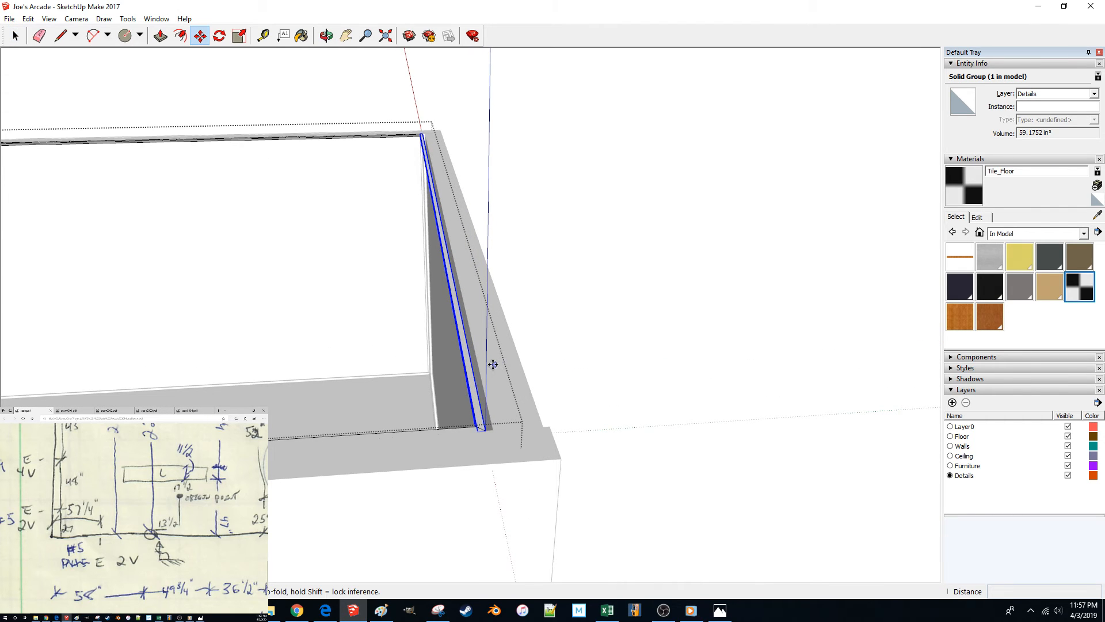
left_click(495, 363)
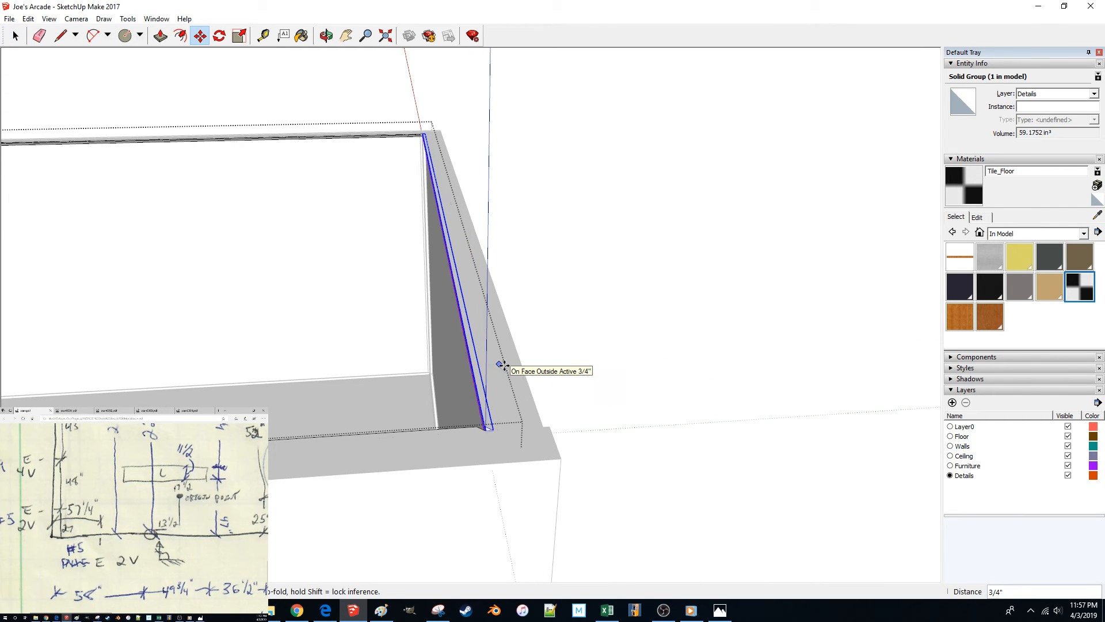
left_click(501, 365)
key("space")
Step: Push/Pull the side wall's end face flush with the outer face of the end wall, and leave the wall group
middle_click_drag(617, 328, 533, 340)
left_click(590, 355)
double_click(401, 453)
key("p")
left_click(407, 454)
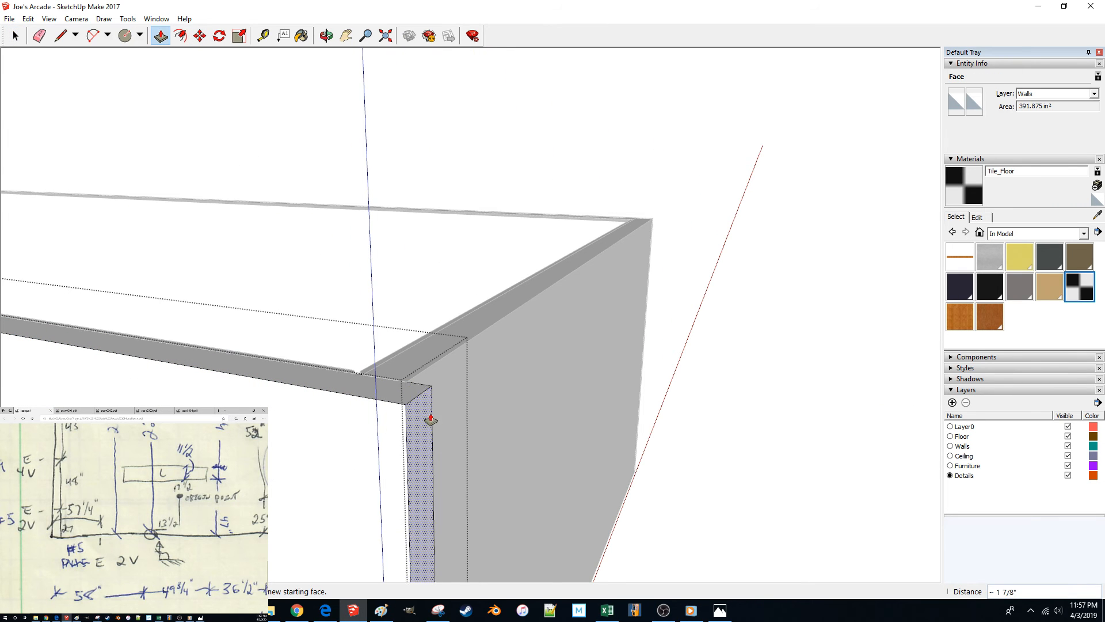
left_click(436, 382)
key("space")
left_click(566, 369)
middle_click_drag(550, 381, 559, 389)
key("l")
left_click(425, 382)
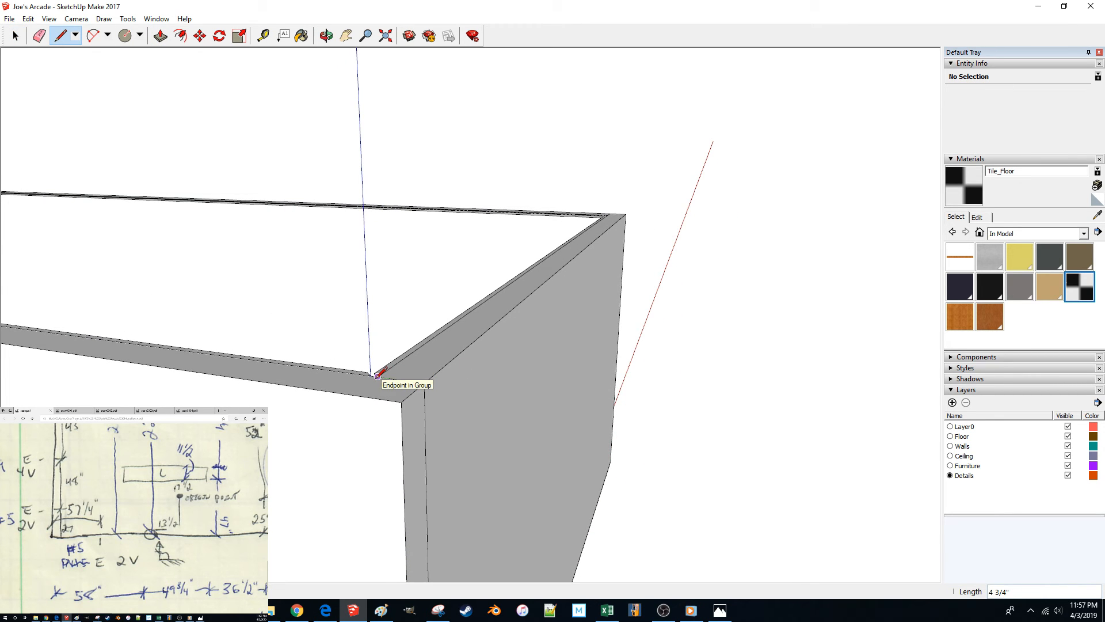
key("Escape")
Step: Select the mitred end of the side wall's ceiling trim and stretch it to meet the end wall's trim at the corner
middle_click_drag(448, 393, 582, 250)
key("space")
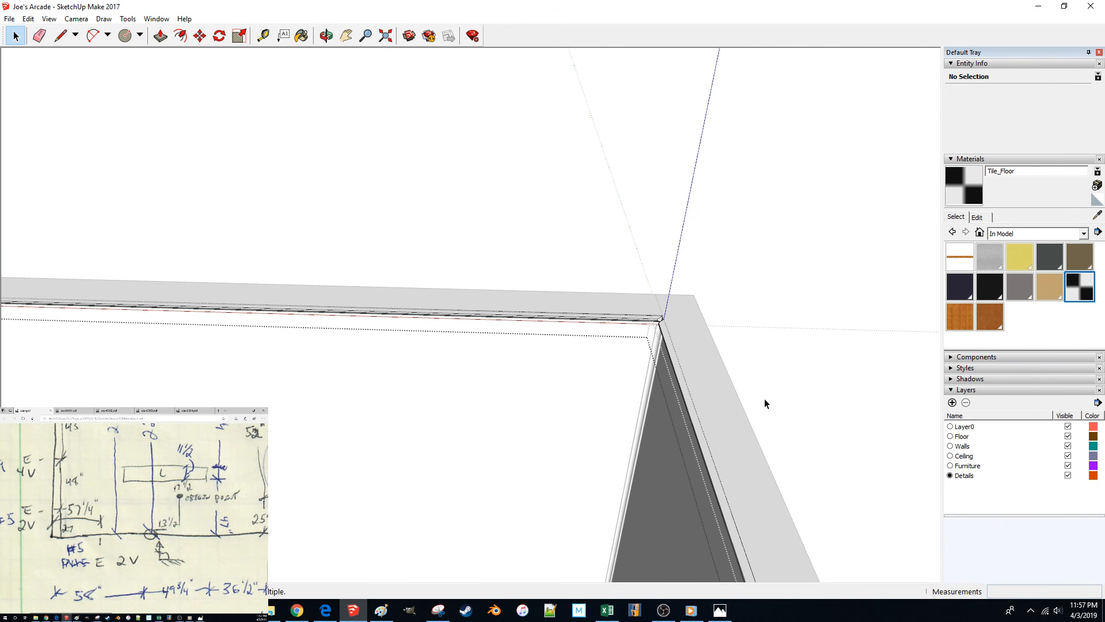
key("m")
middle_click_drag(613, 391, 595, 343)
key("space")
right_click(611, 340)
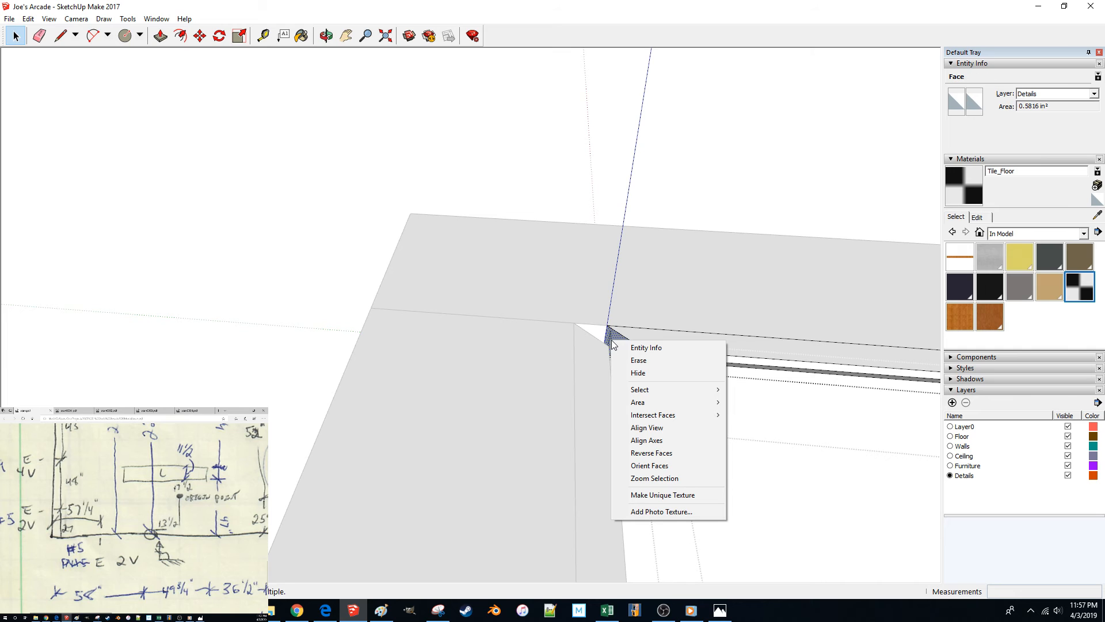
right_click(760, 343)
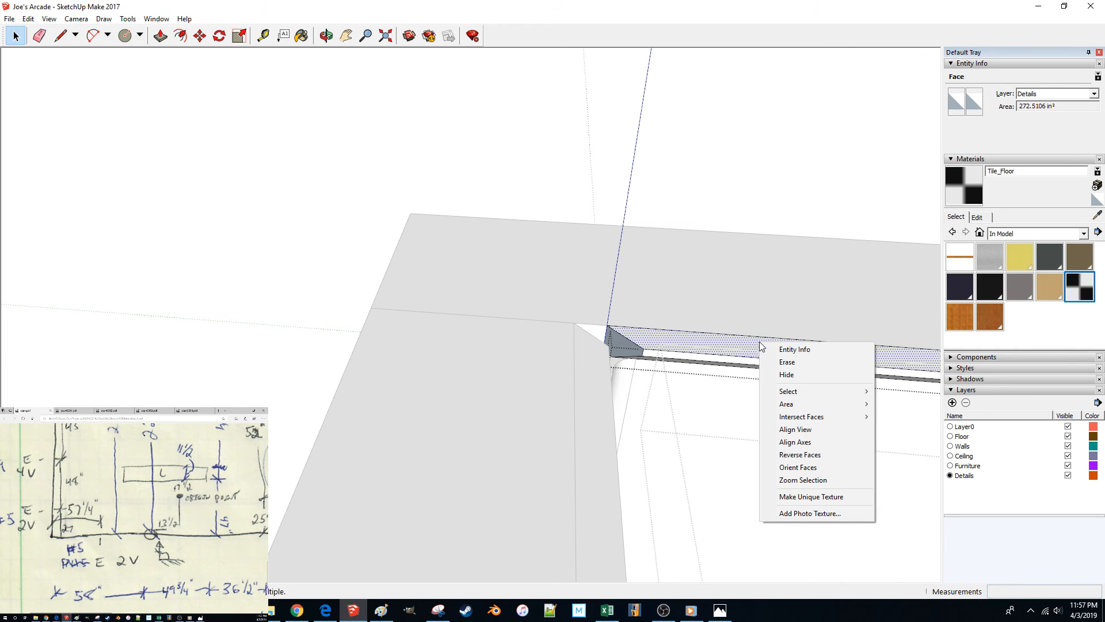
left_click(760, 343)
left_click_drag(548, 280, 714, 406)
key("m")
left_click(680, 299)
type(".")
key("Return")
key("space")
Step: Move the vertical corner trim 0.75" so it sits in the shifted room corner
middle_click_drag(467, 172, 673, 196)
left_click(654, 226)
left_click(654, 225)
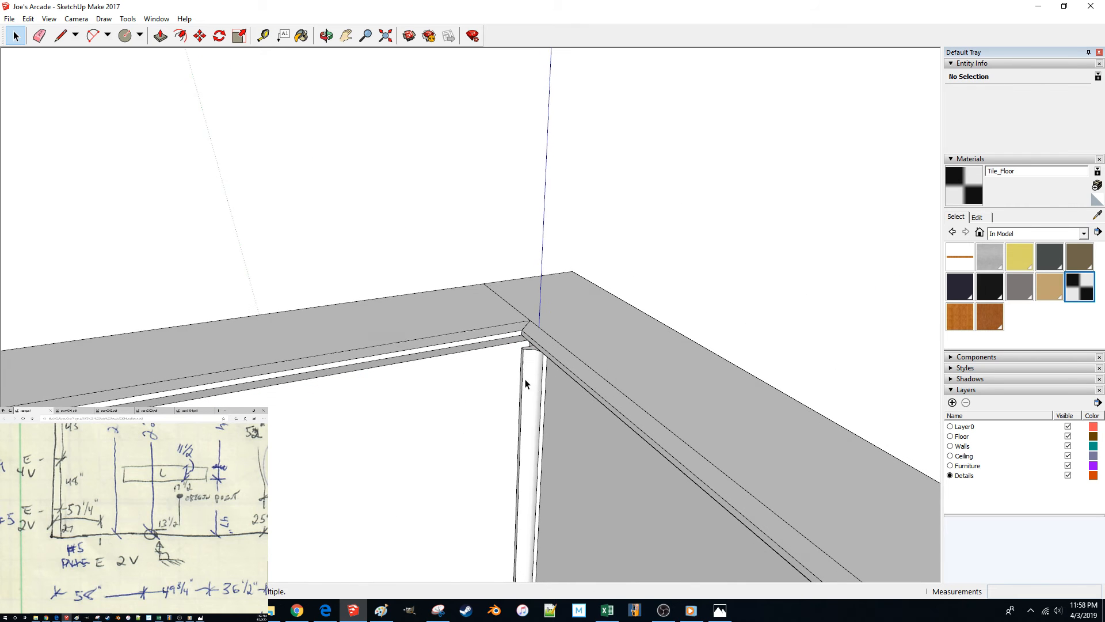
scroll(525, 384, "down", 1)
left_click(525, 384)
key("m")
left_click(612, 360)
type(".75")
key("Return")
key("space")
Step: Open the floor trim group and move the piece along the end wall 3/4" toward the wall
scroll(596, 351, "down", 2)
middle_click_drag(597, 350, 668, 374)
double_click(651, 356)
left_click(650, 352)
key("m")
left_click(675, 439)
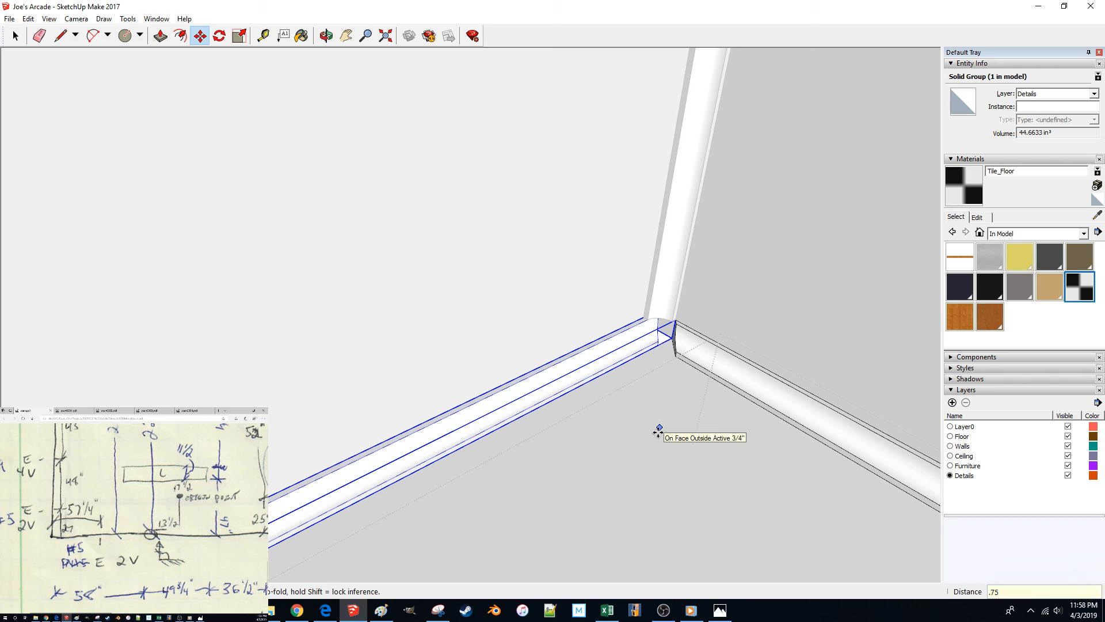
left_click(657, 431)
key("space")
Step: Select the end geometry of the adjoining side wall's floor trim and stretch it 0.75" to meet the end wall's trim
middle_click_drag(700, 352, 620, 277)
left_click_drag(621, 277, 690, 362)
key("m")
left_click(671, 444)
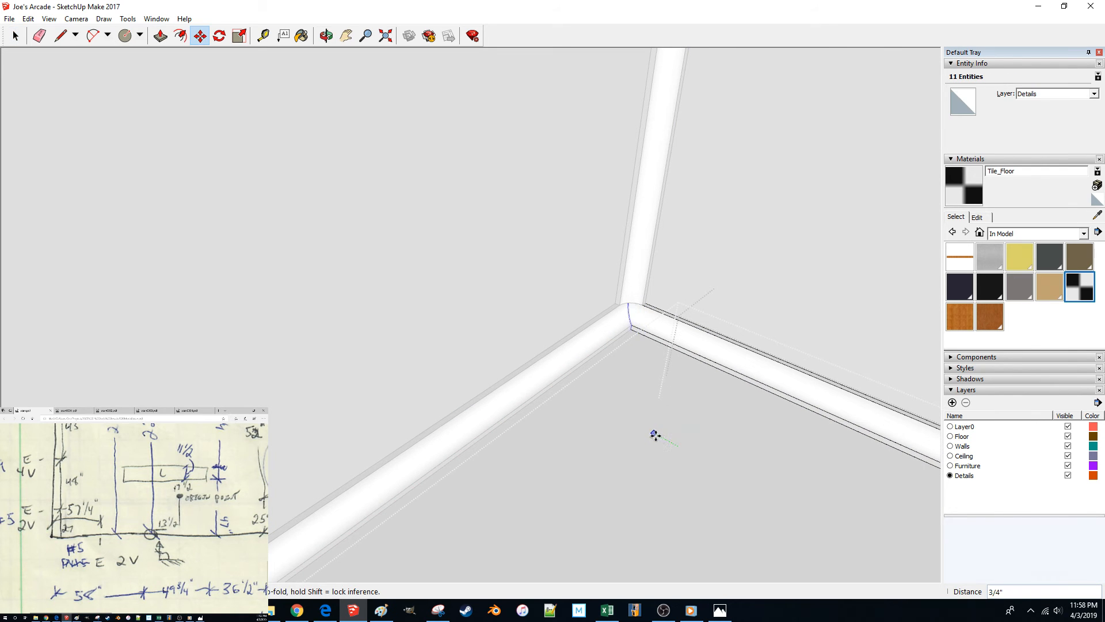
type(".75")
key("Return")
key("space")
left_click(693, 387)
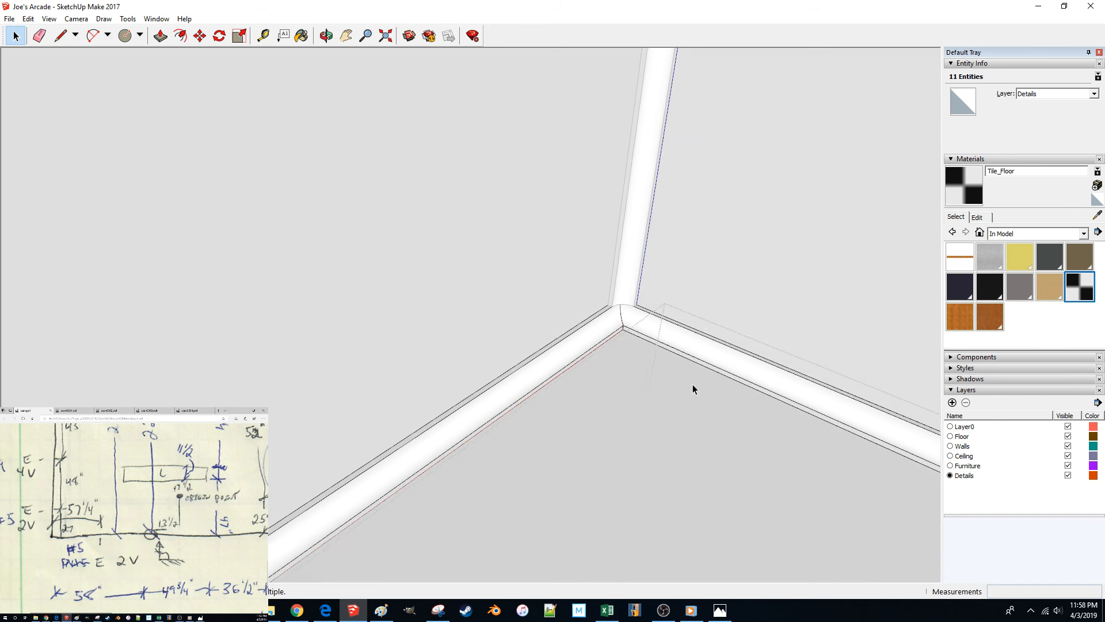
Step: Close the trim group and push/pull the floor slab's end face out 3/4" beneath the shifted end wall
left_click(695, 382)
scroll(712, 257, "down", 3)
middle_click_drag(542, 487, 493, 202)
left_click(531, 258)
key("p")
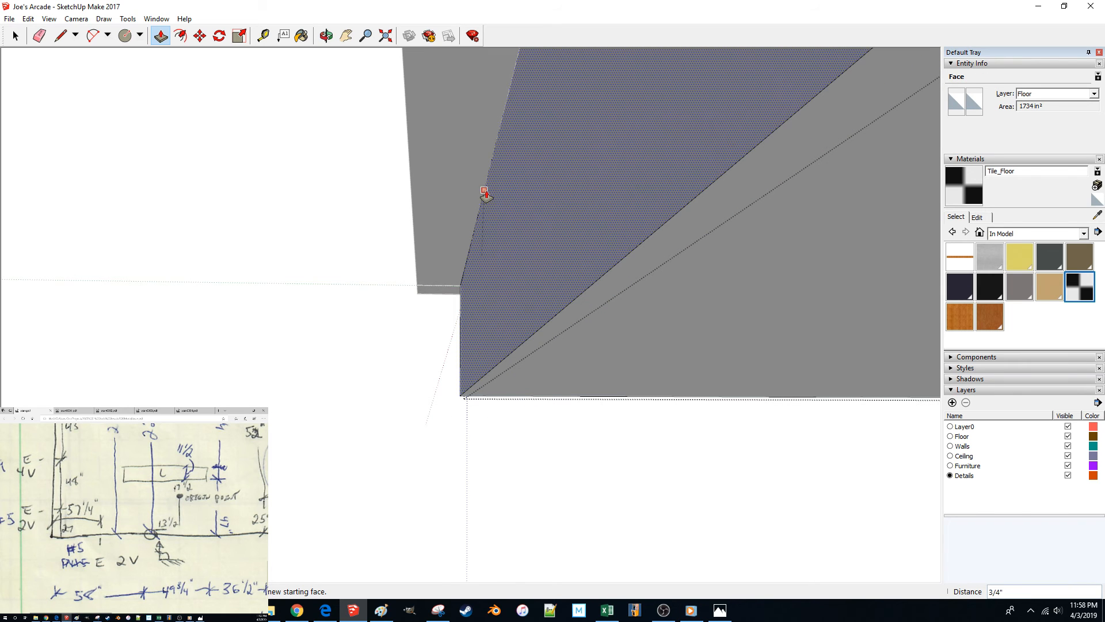
key("space")
Step: Move the vertical trim group 0.75" into the other shifted corner of the end wall
left_click(338, 307)
middle_click_drag(338, 304, 659, 323)
left_click(358, 302)
scroll(396, 327, "up", 3)
scroll(396, 328, "down", 6)
scroll(602, 348, "up", 3)
key("m")
left_click(681, 378)
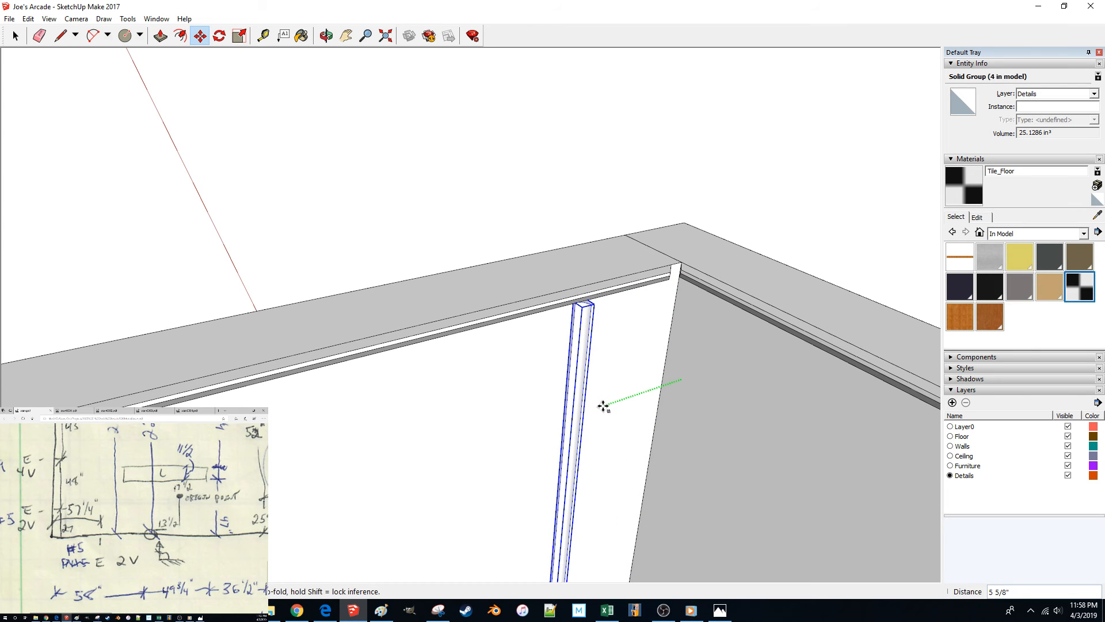
type("-.7")
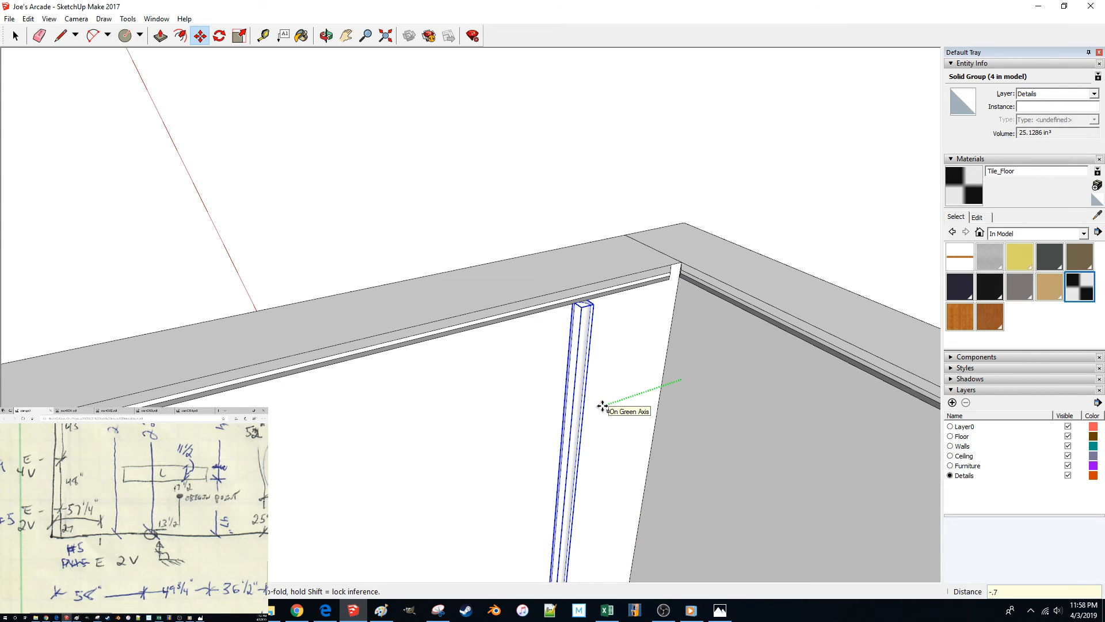
type("5")
key("Return")
key("space")
Step: Select the end geometry of this side wall's ceiling trim and stretch it to meet the end wall's trim
middle_click_drag(654, 274, 546, 254)
left_click_drag(504, 211, 578, 298)
key("m")
left_click(604, 226)
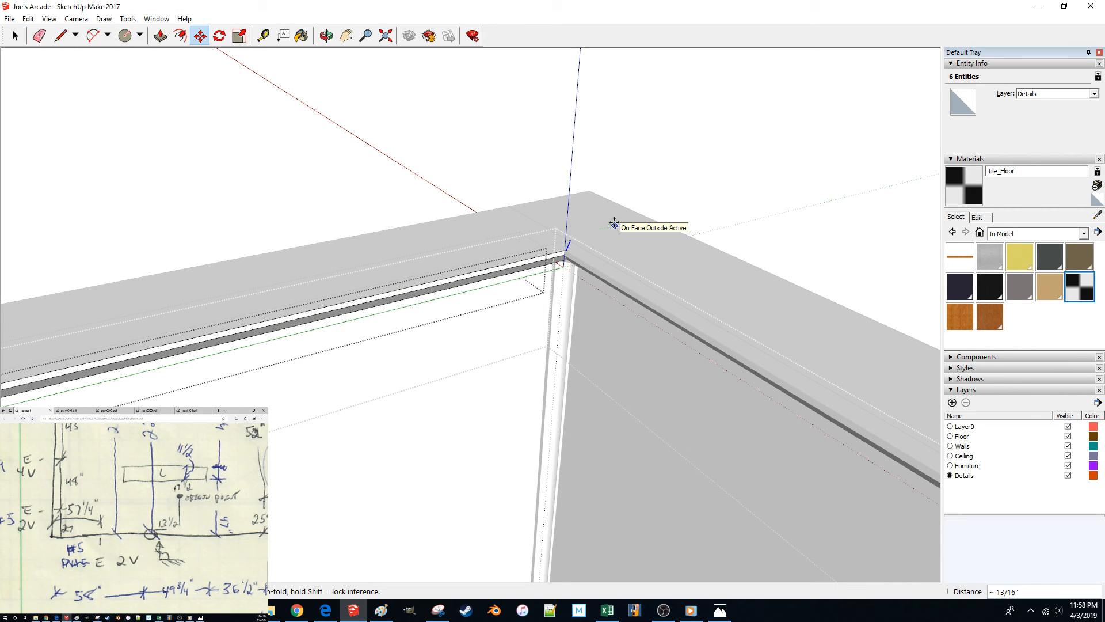
left_click(614, 225)
key("space")
middle_click_drag(548, 228, 573, 414)
left_click(597, 278)
Step: Open this side wall's floor trim piece and stretch its end geometry to the end wall's trim at the corner
double_click(572, 402)
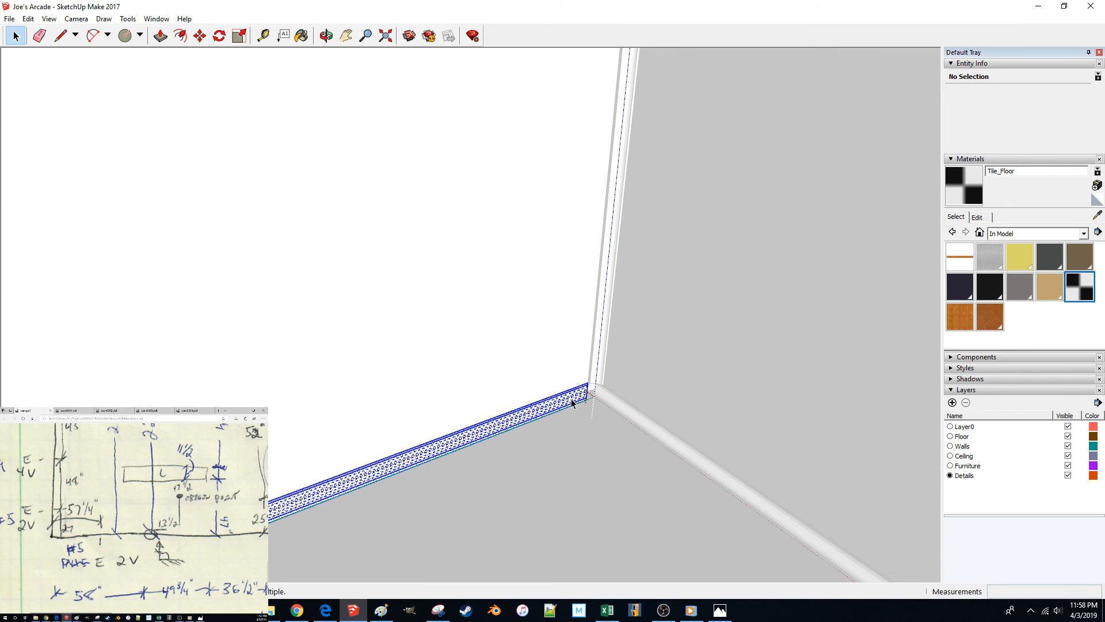
left_click(575, 311)
left_click(575, 392)
double_click(574, 395)
left_click_drag(555, 345, 601, 420)
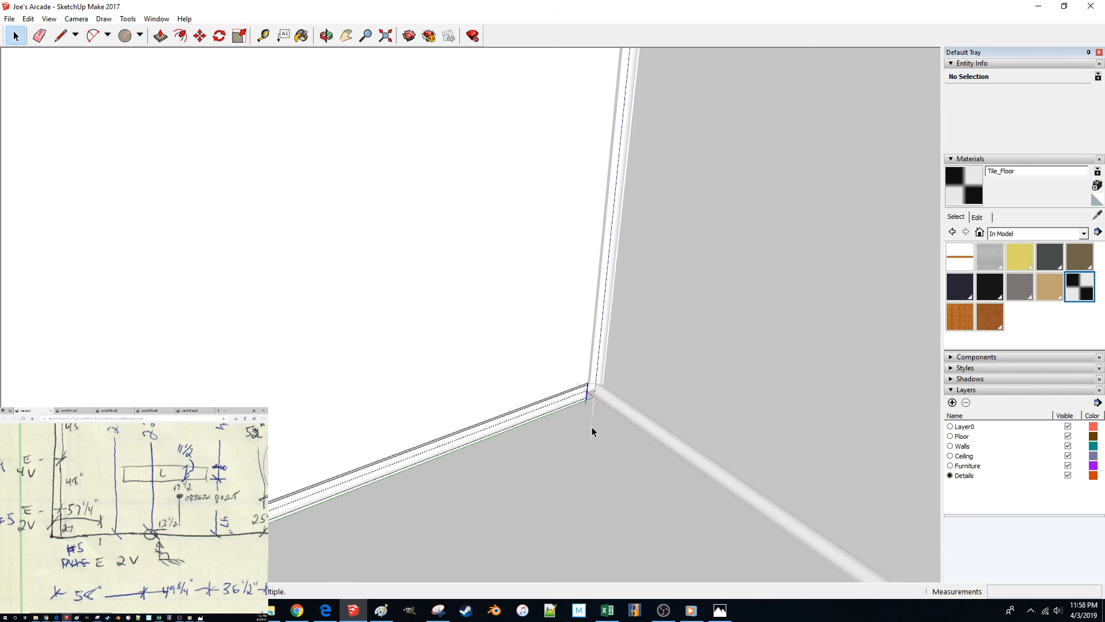
key("m")
left_click(563, 464)
type(".5")
key("Return")
key("space")
left_click(731, 230)
Step: Draw a reference line across the floor from the side wall, parallel to the end wall and set in from it
middle_click_drag(731, 230, 698, 340)
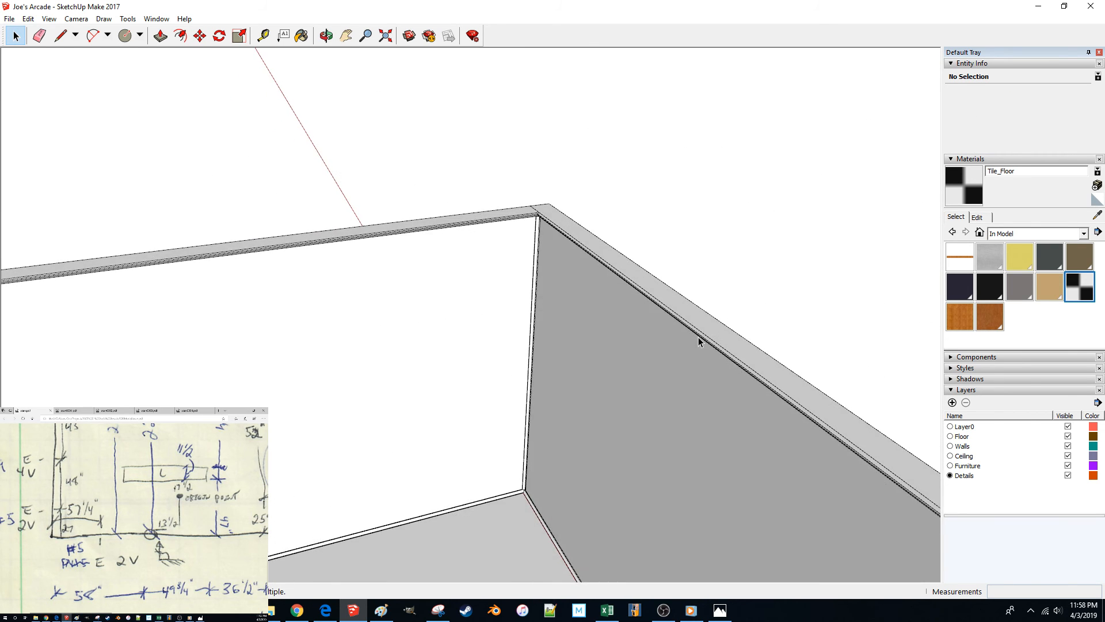
scroll(699, 340, "down", 6)
scroll(357, 413, "down", 5)
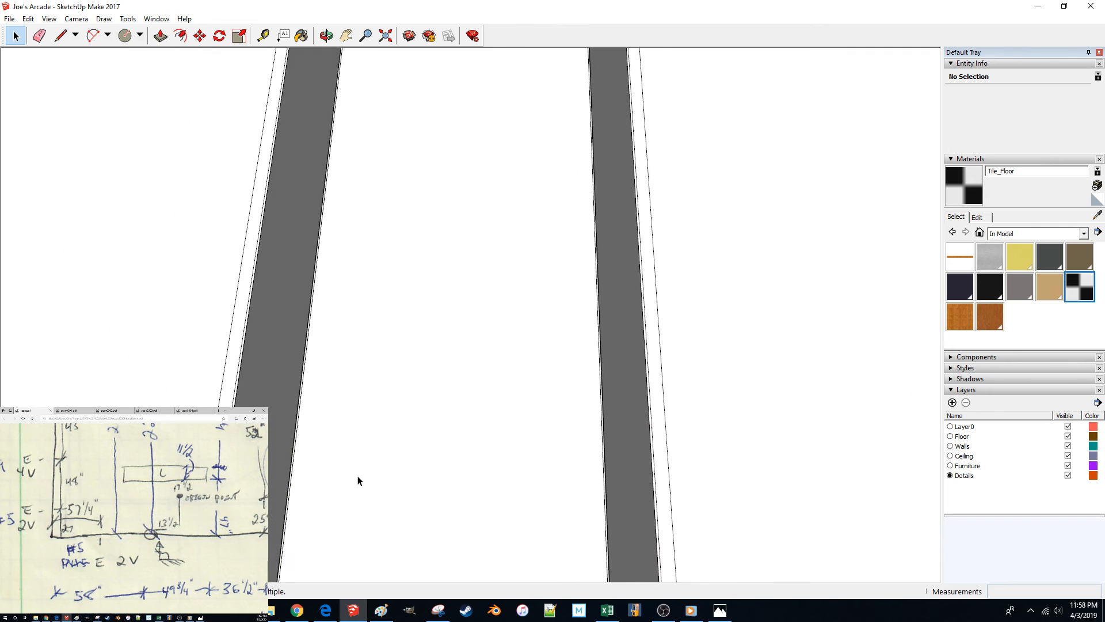
scroll(346, 492, "up", 8)
scroll(282, 406, "up", 5)
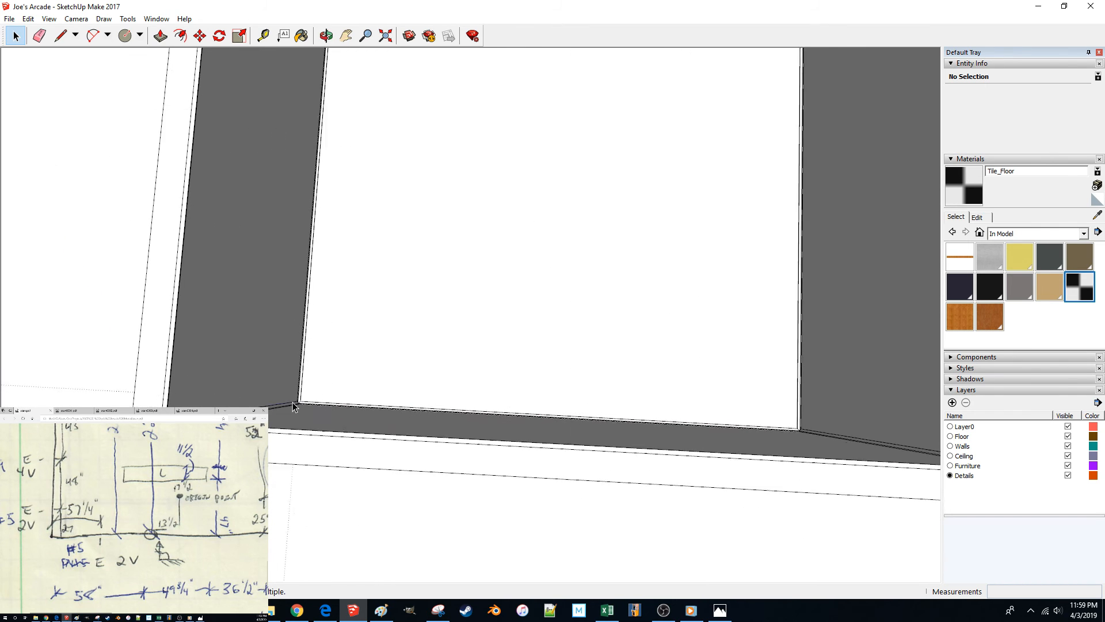
scroll(316, 454, "up", 3)
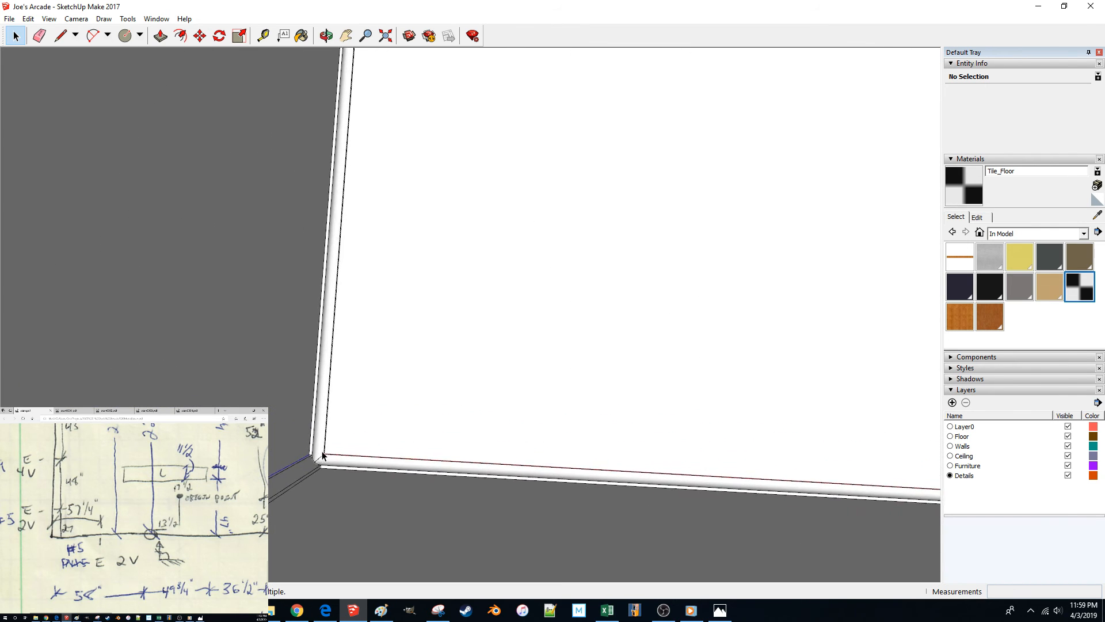
key("l")
scroll(322, 461, "up", 2)
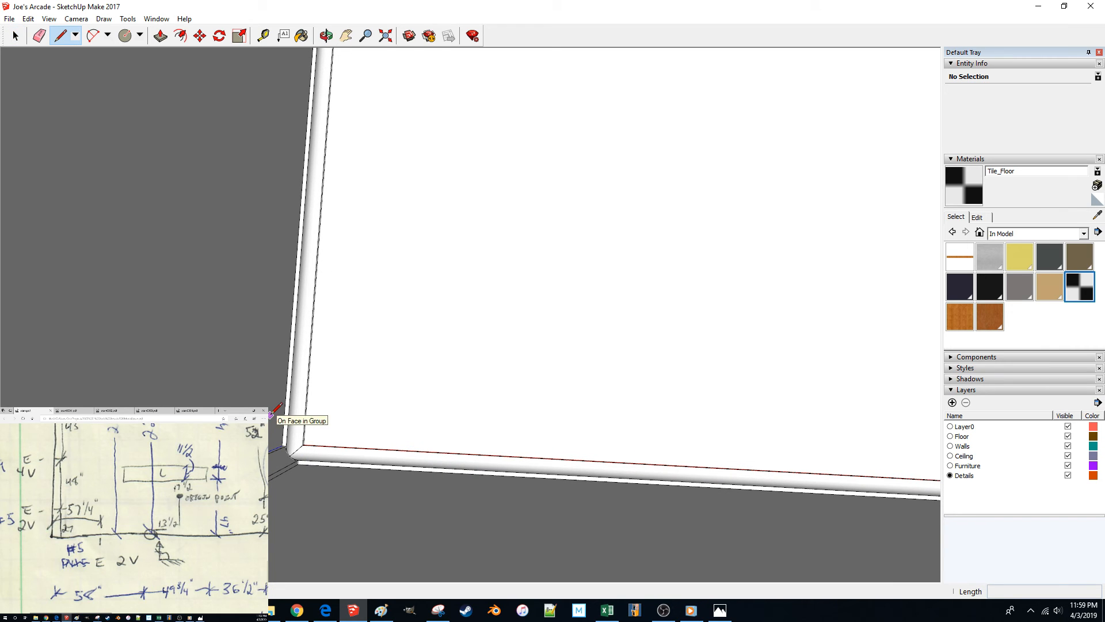
middle_click_drag(295, 410, 407, 297)
scroll(297, 408, "up", 4)
scroll(407, 297, "up", 3)
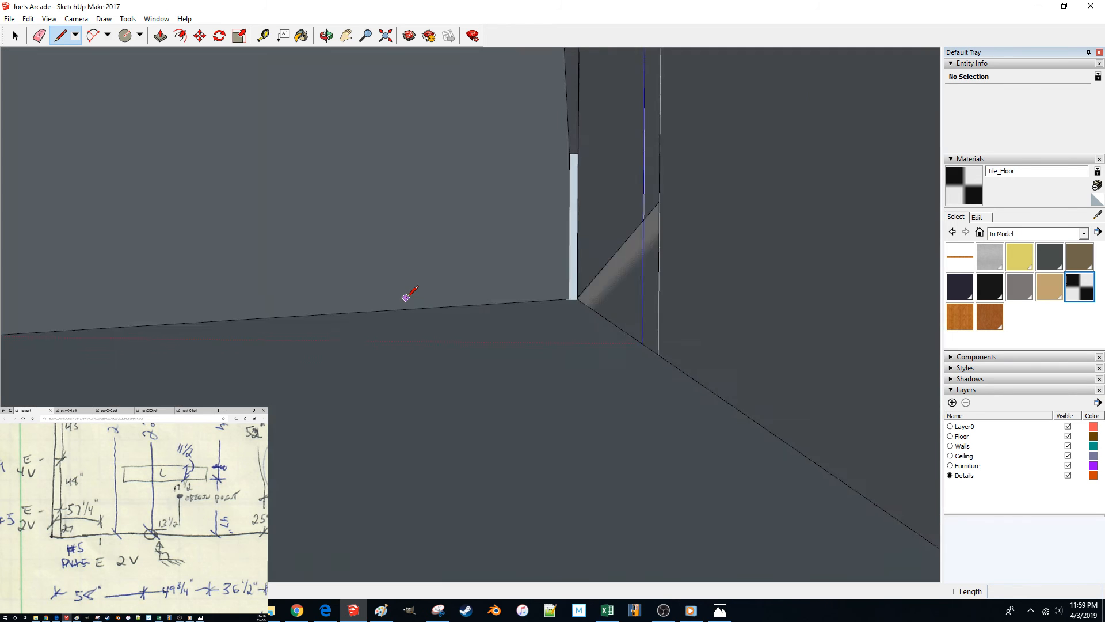
scroll(407, 297, "up", 5)
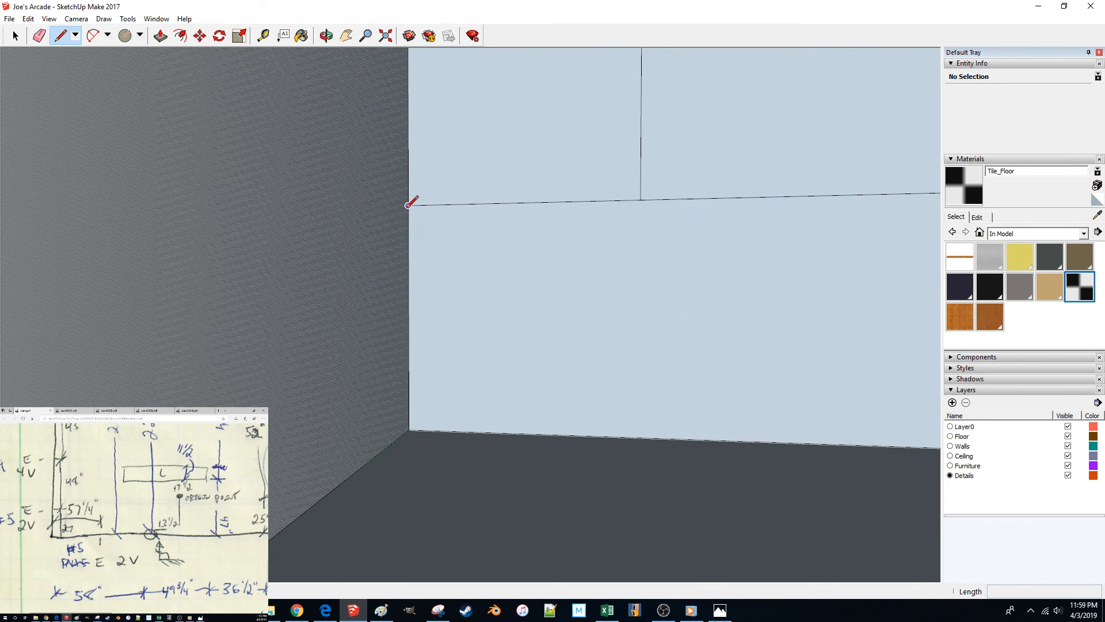
left_click(640, 200)
middle_click_drag(641, 200, 269, 291)
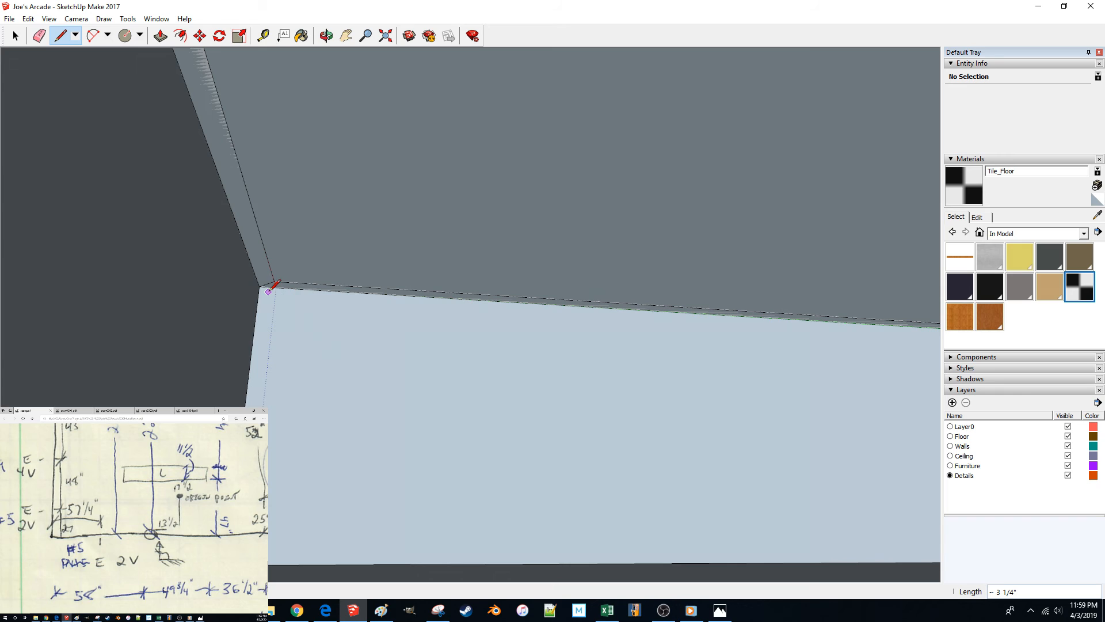
left_click(260, 286)
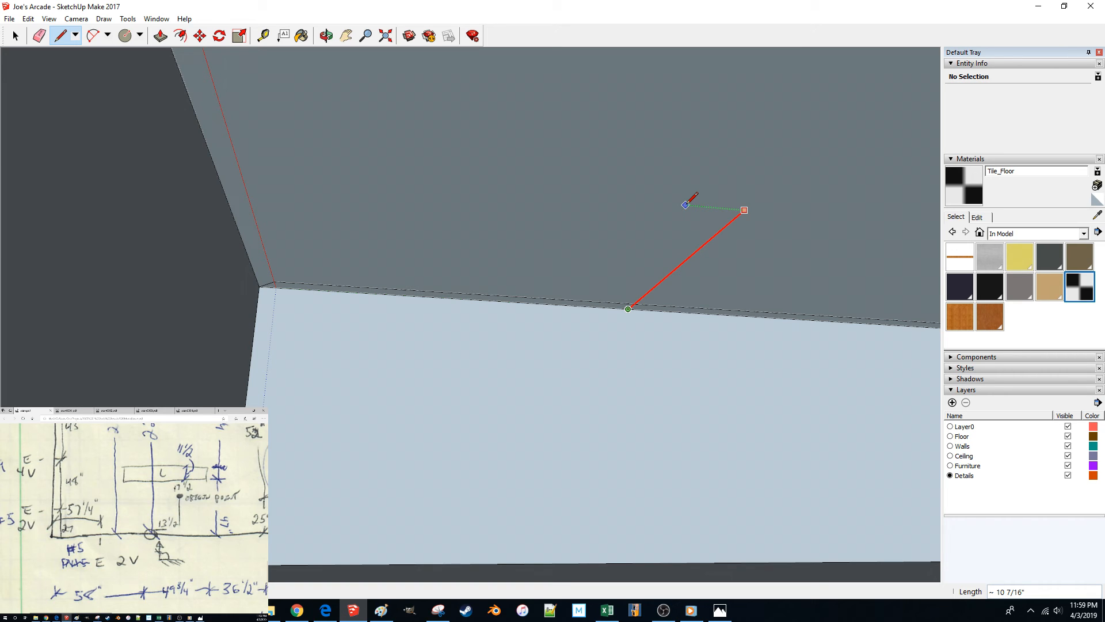
key("Return")
key("space")
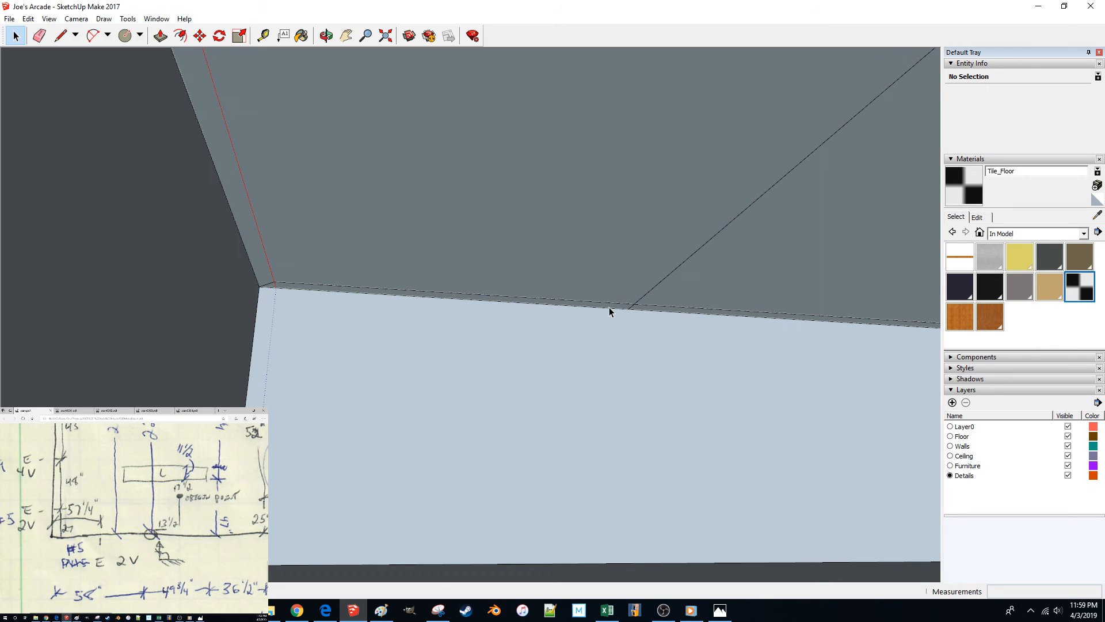
Step: Draw an 18" by 18" square on the floor from the reference line's free end and remove the reference line
middle_click_drag(609, 311, 553, 457)
scroll(553, 457, "down", 10)
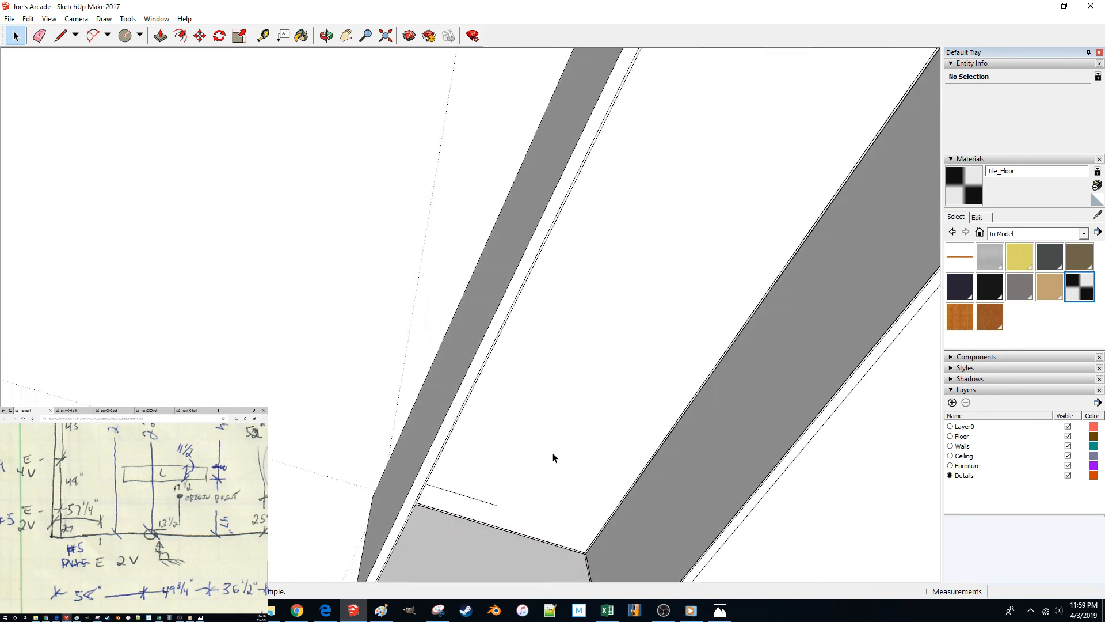
scroll(545, 439, "up", 10)
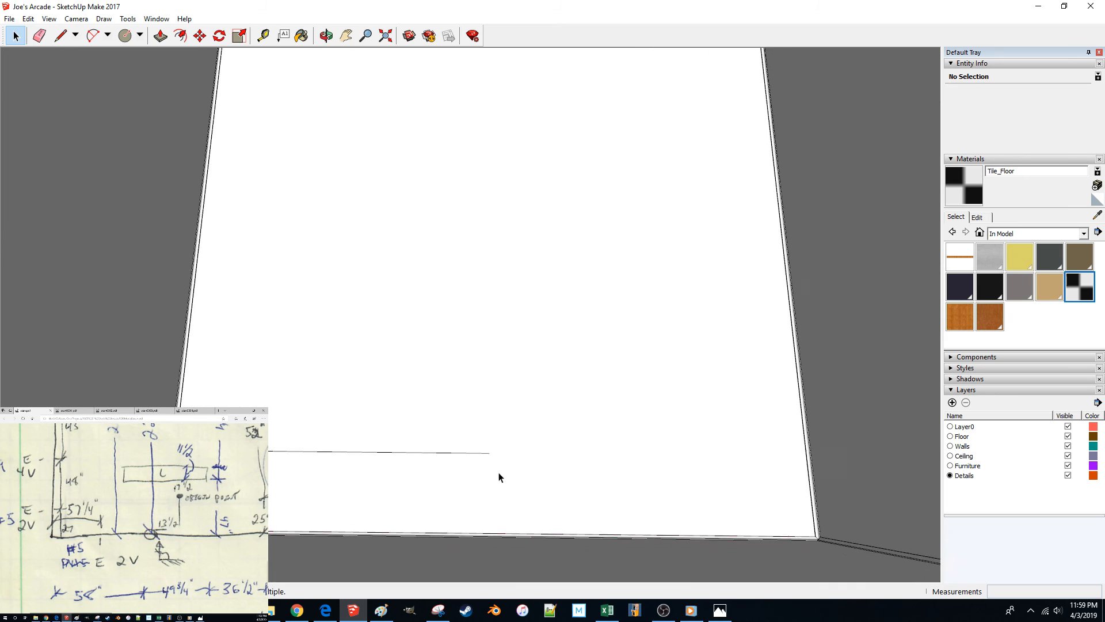
key("l")
left_click(489, 461)
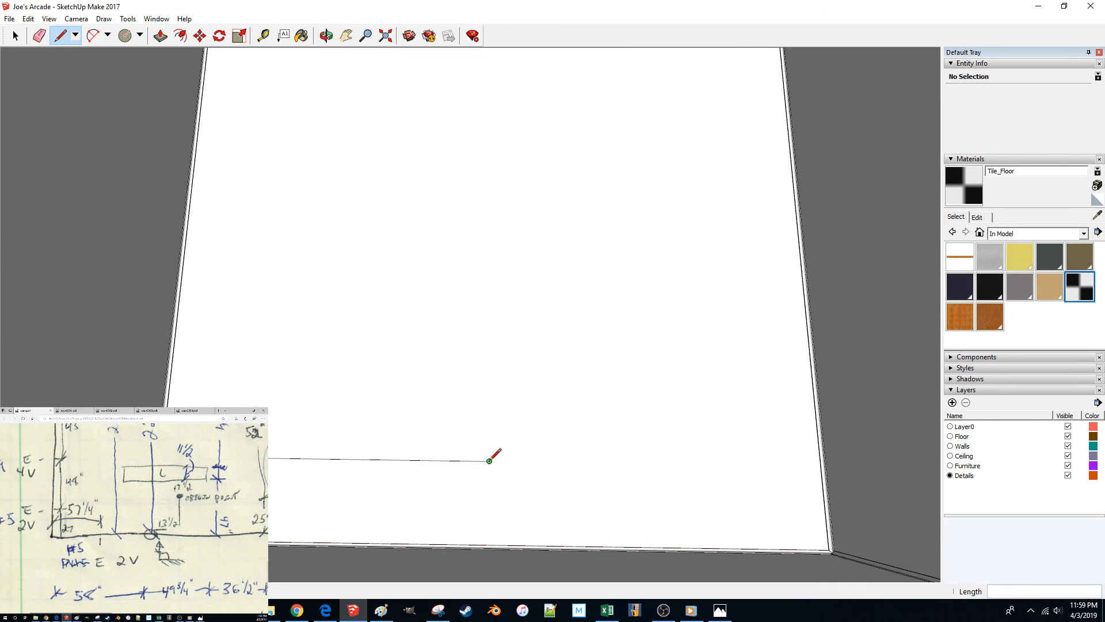
key("Return")
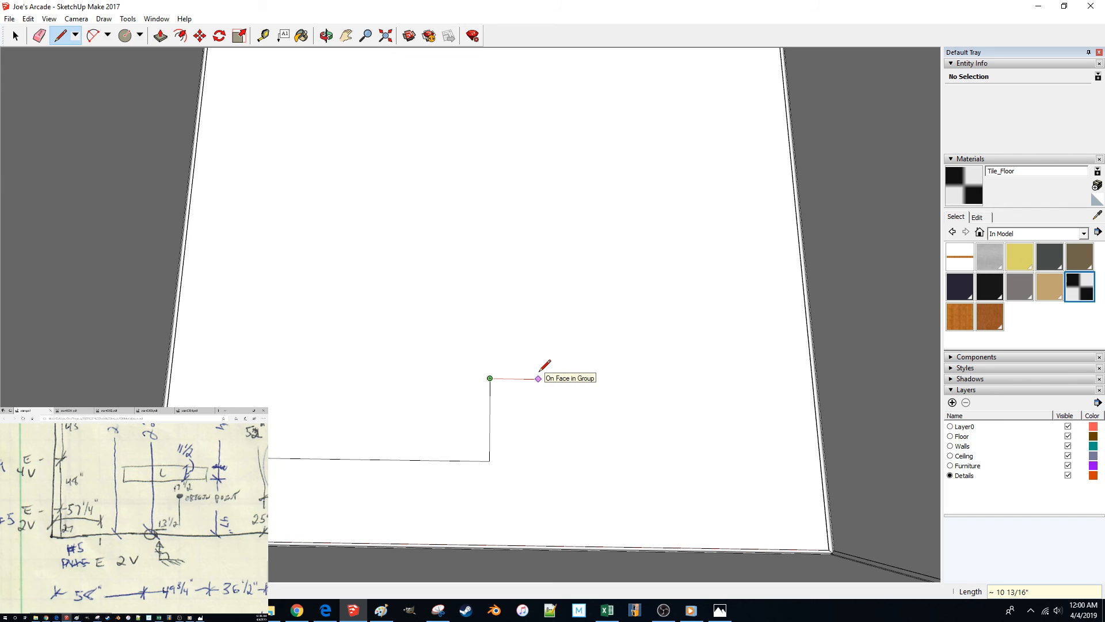
type("18")
key("Return")
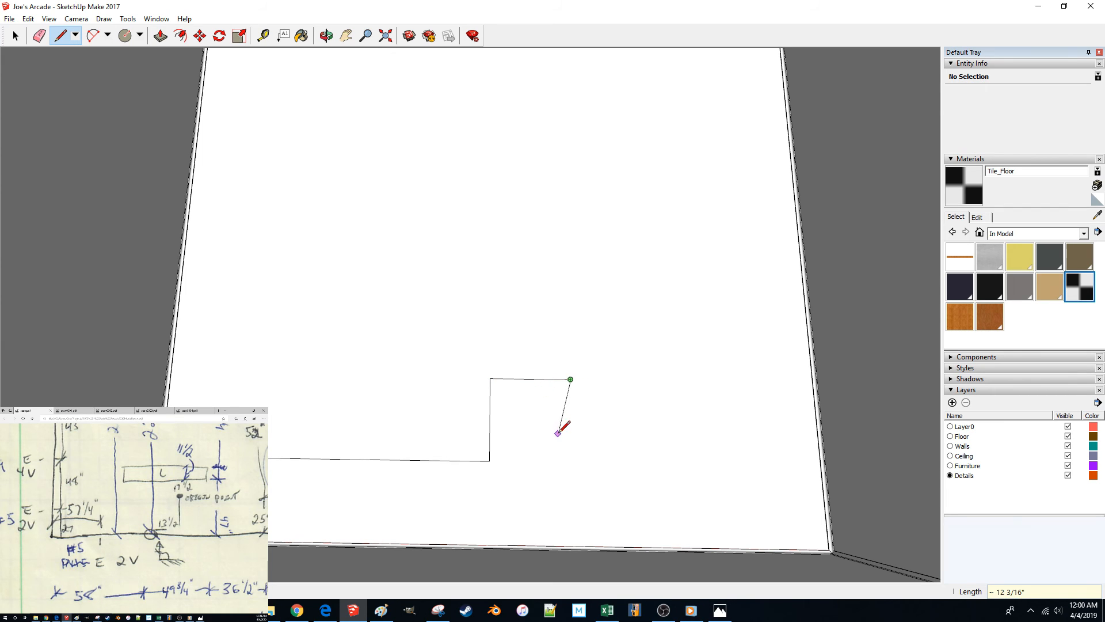
type("18")
key("Return")
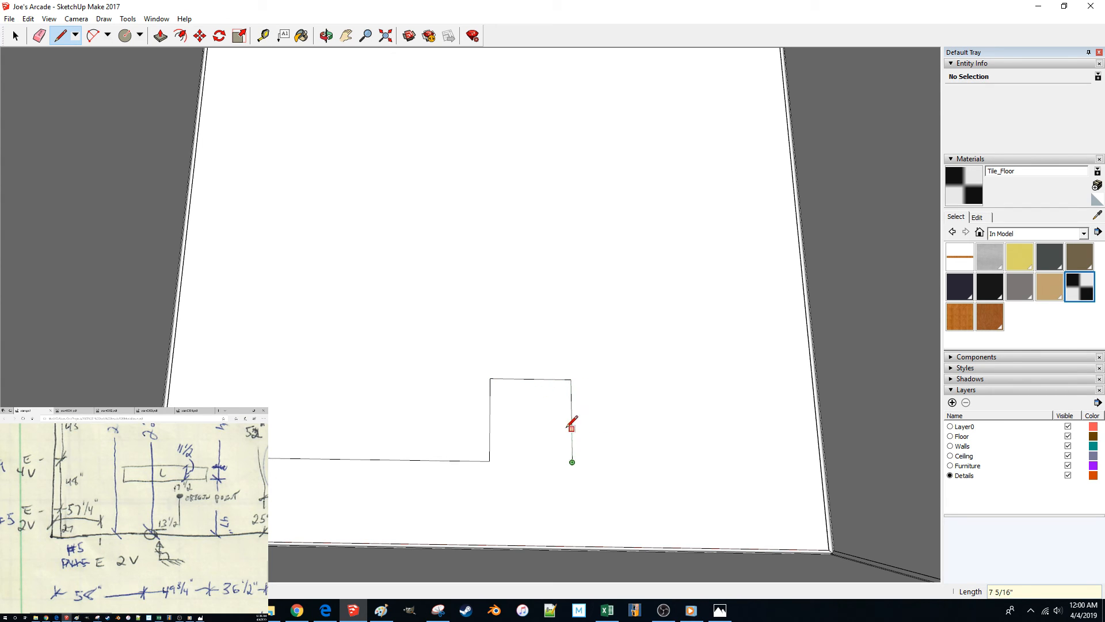
key("Return")
key("space")
scroll(479, 466, "down", 8)
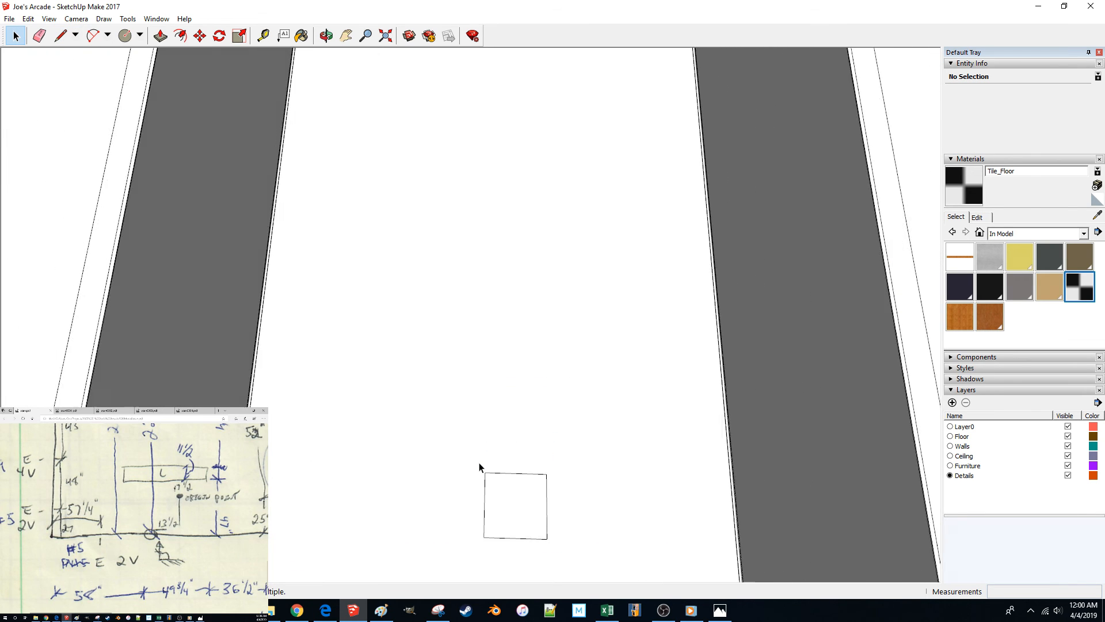
Step: Paint the room's floor face with the Tile_Floor material from the model's materials
scroll(478, 466, "up", 3)
scroll(489, 465, "up", 1)
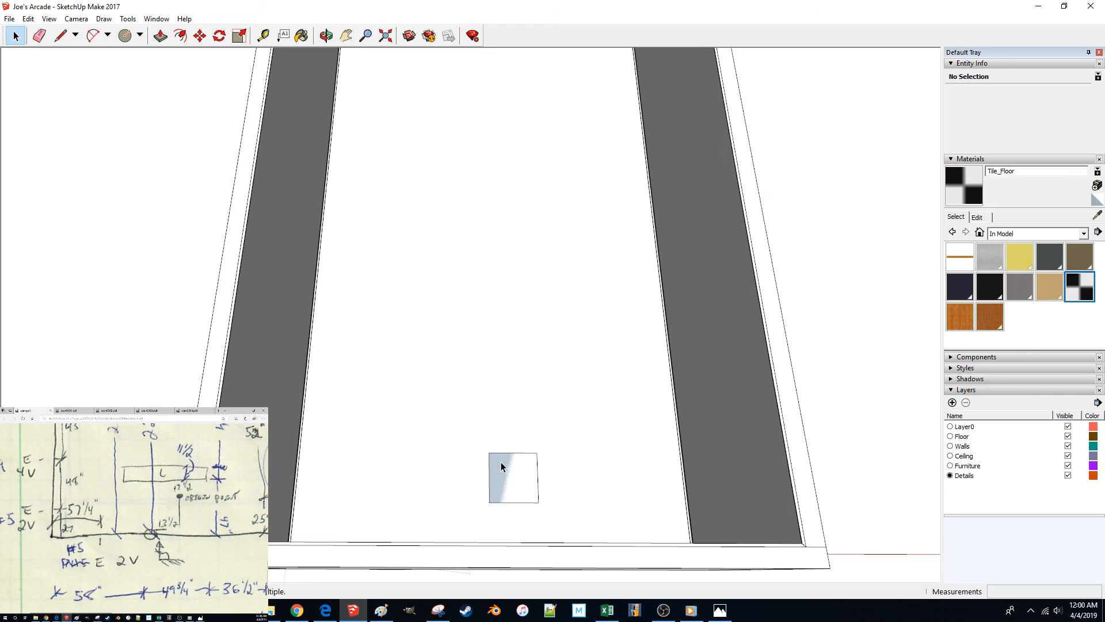
scroll(473, 496, "up", 2)
scroll(473, 498, "up", 1)
middle_click_drag(469, 490, 449, 487)
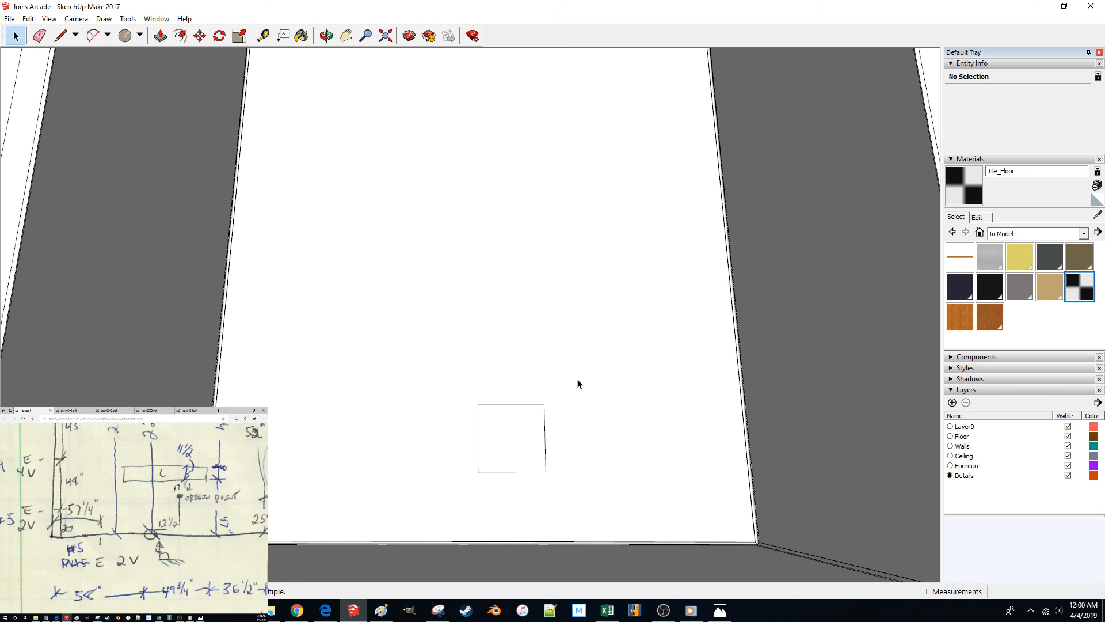
left_click(603, 382)
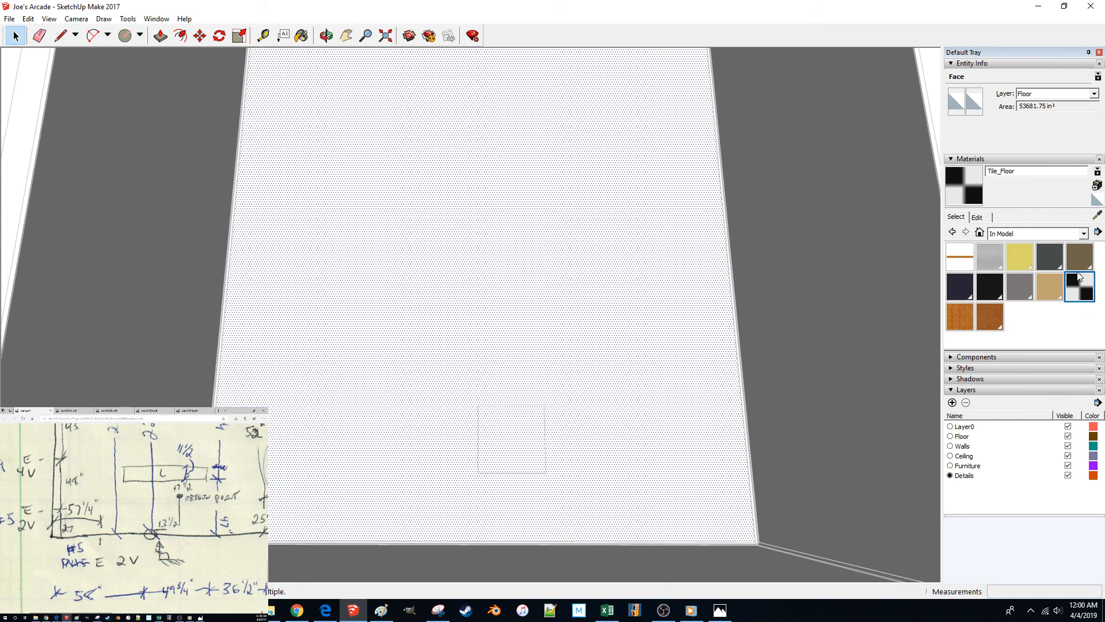
left_click(1079, 276)
left_click(603, 364)
key("space")
mouse_move(597, 377)
middle_mouse_down()
mouse_move(597, 346)
mouse_move(512, 406)
middle_mouse_up()
right_click(515, 407)
left_click(552, 347)
middle_click_drag(552, 347, 616, 444)
left_click(805, 216)
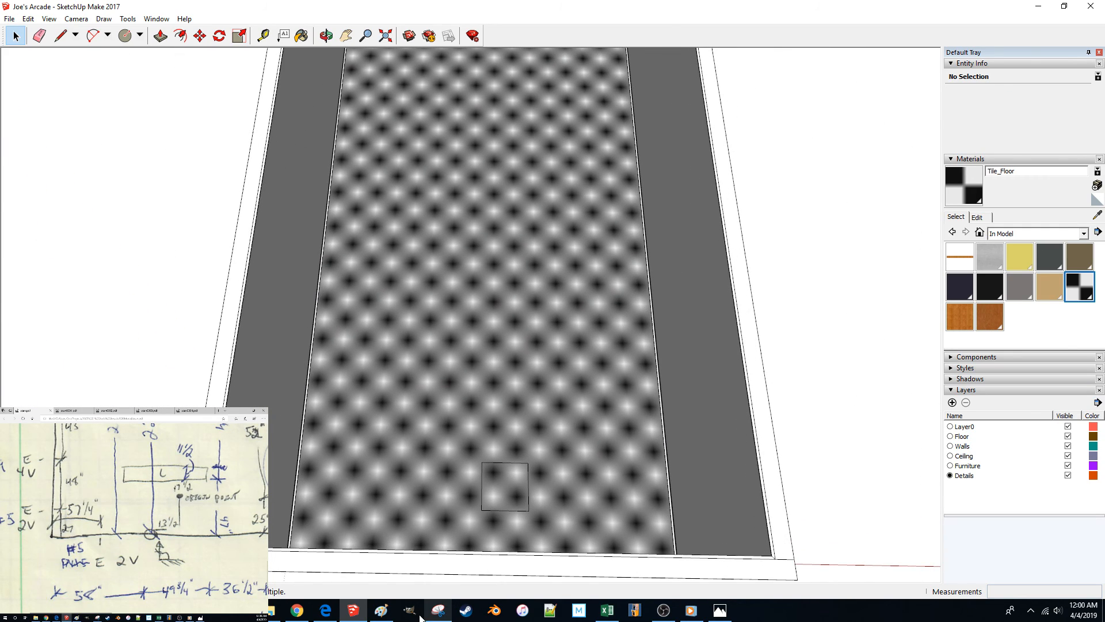
Step: Switch to Paint and try resizing the Tile_Floor image to 256 by 256 pixels, undoing the resize
left_click(381, 611)
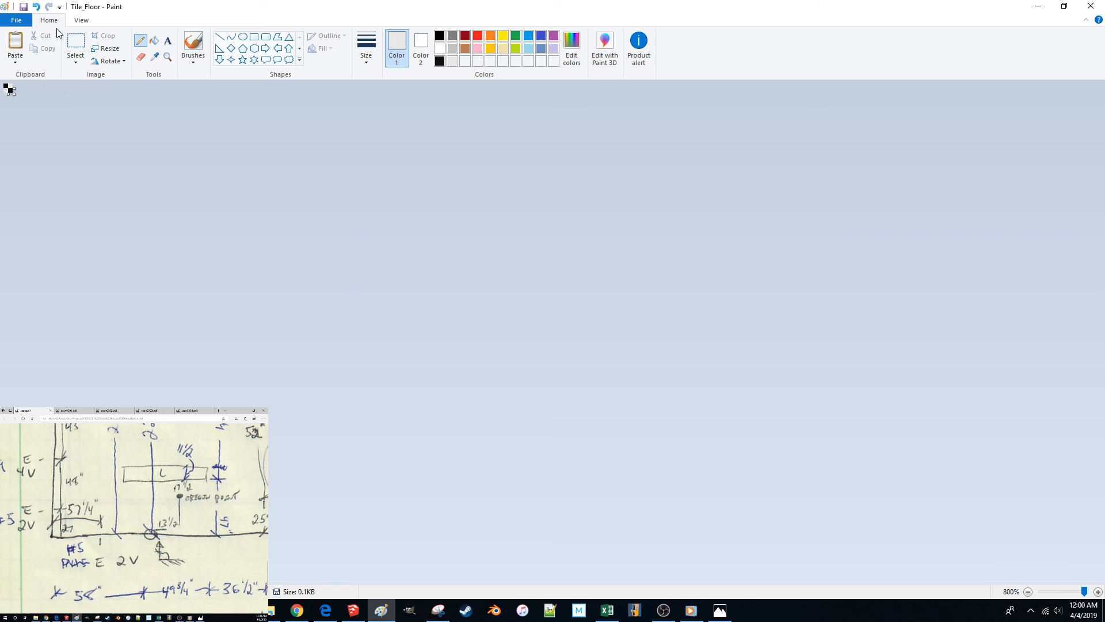
left_click(106, 49)
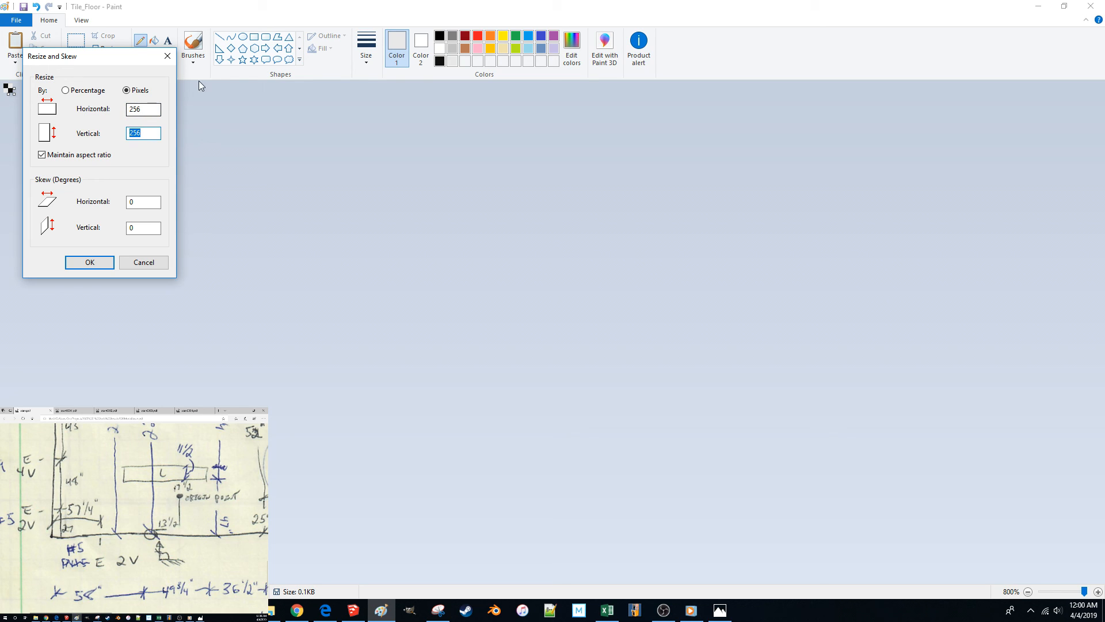
left_click(150, 108)
left_click(90, 262)
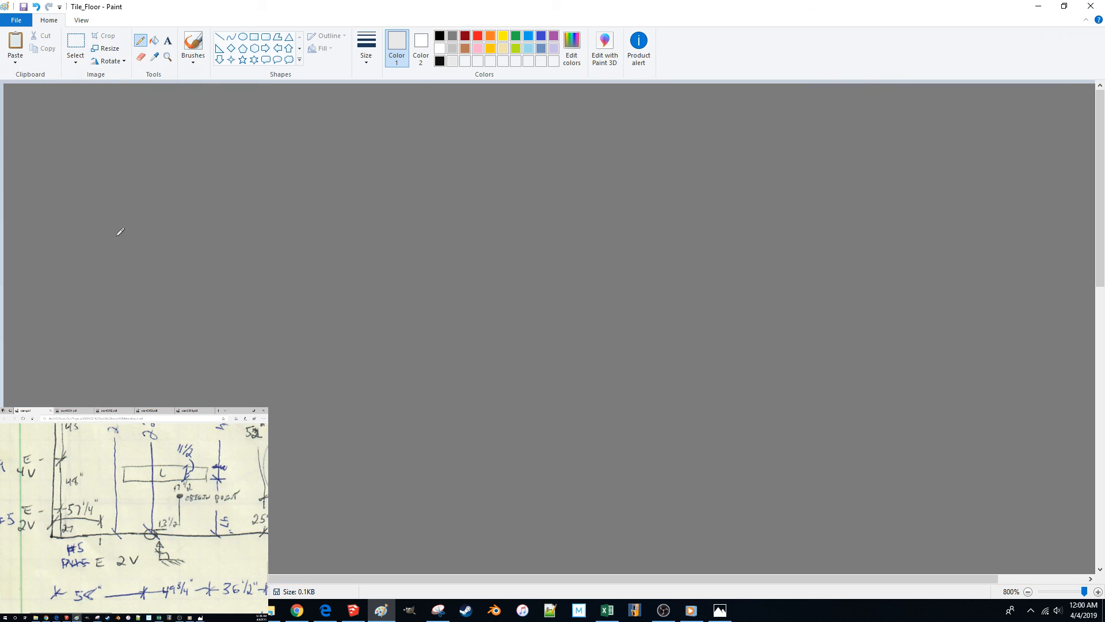
scroll(140, 224, "down", 4, "ctrl")
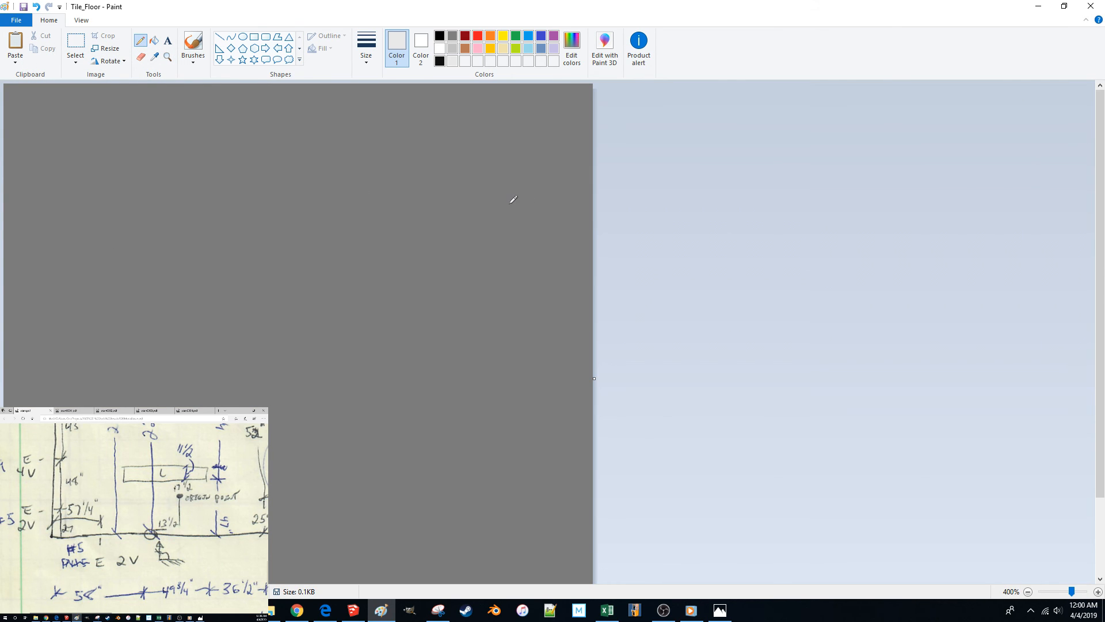
scroll(444, 219, "down", 2, "ctrl")
scroll(164, 234, "up", 1, "ctrl")
key("ctrl+z")
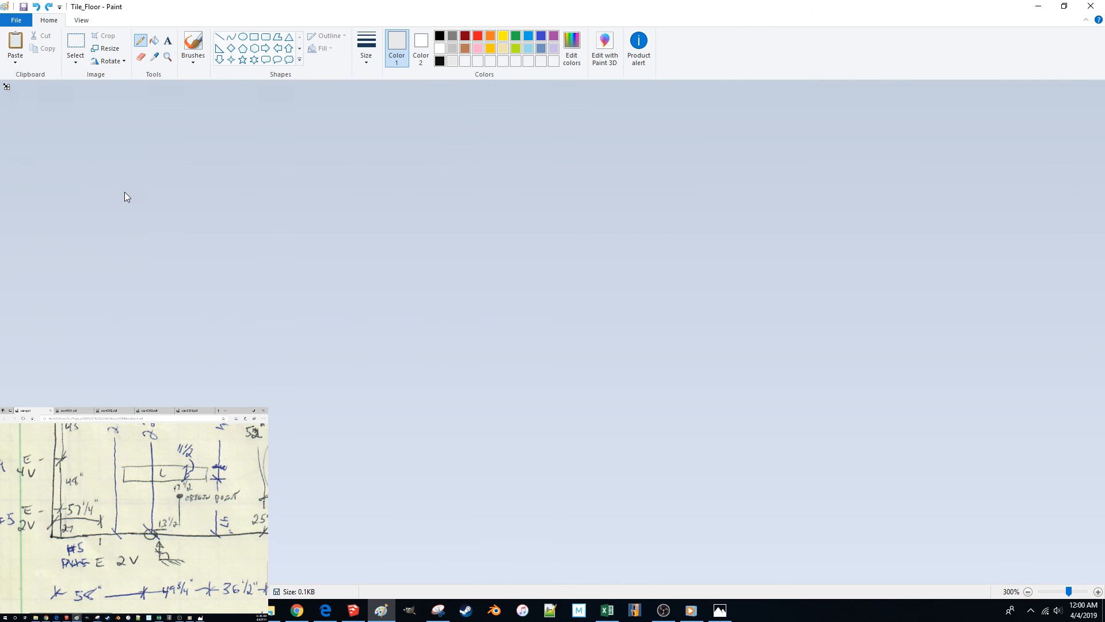
Step: Select the entire Tile_Floor image and resize the selection by pixels
scroll(17, 83, "up", 5, "ctrl")
left_click(75, 58)
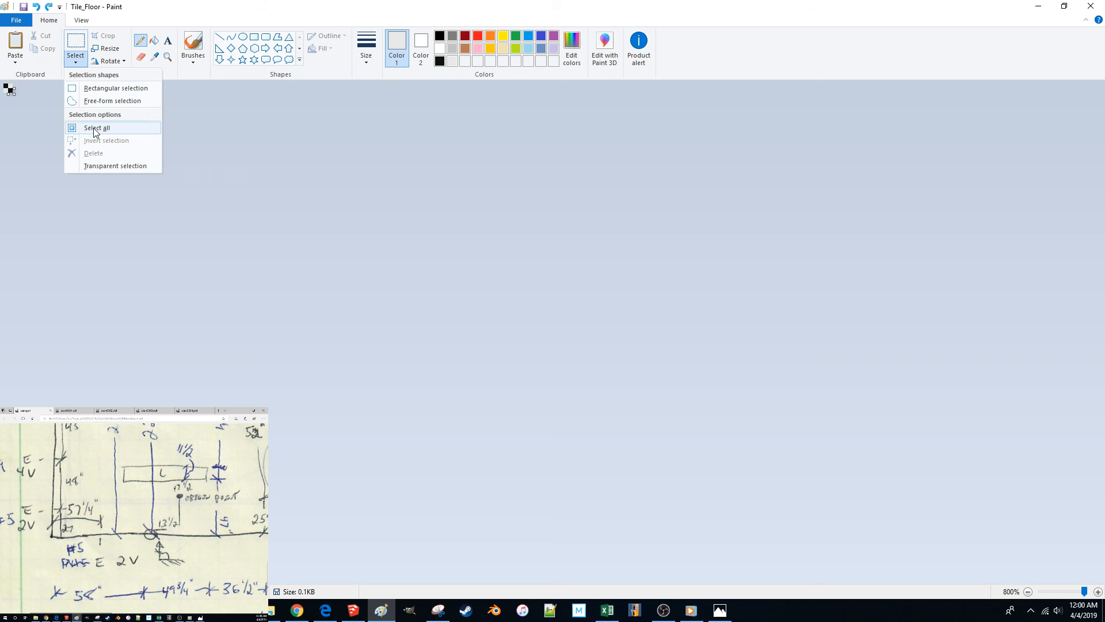
left_click(96, 129)
left_click(106, 49)
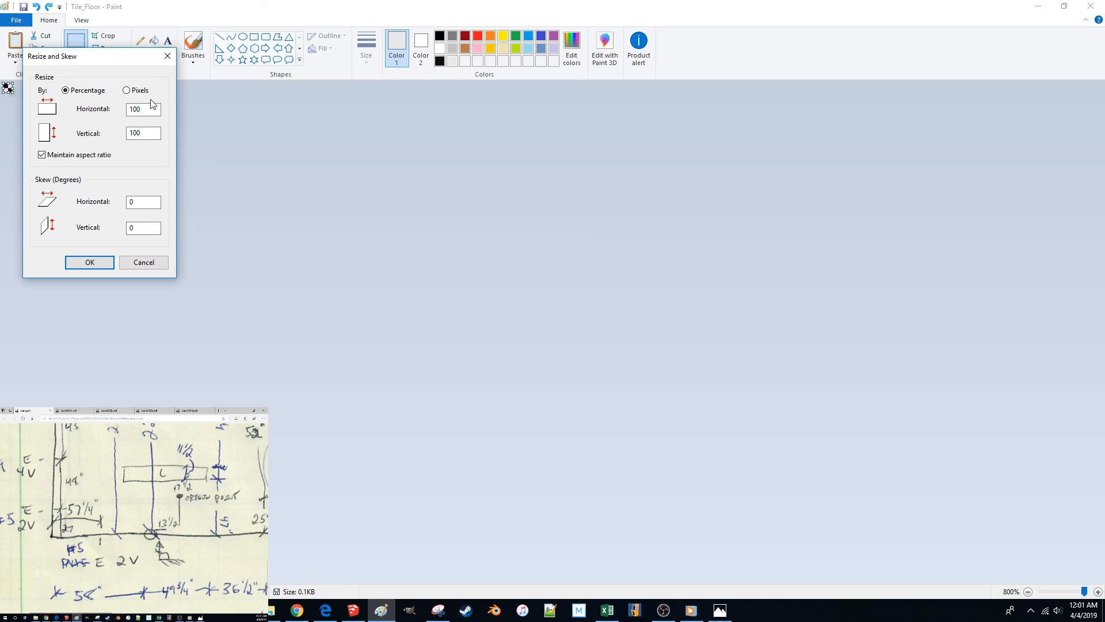
left_click(127, 90)
key("Return")
scroll(114, 126, "down", 5, "ctrl")
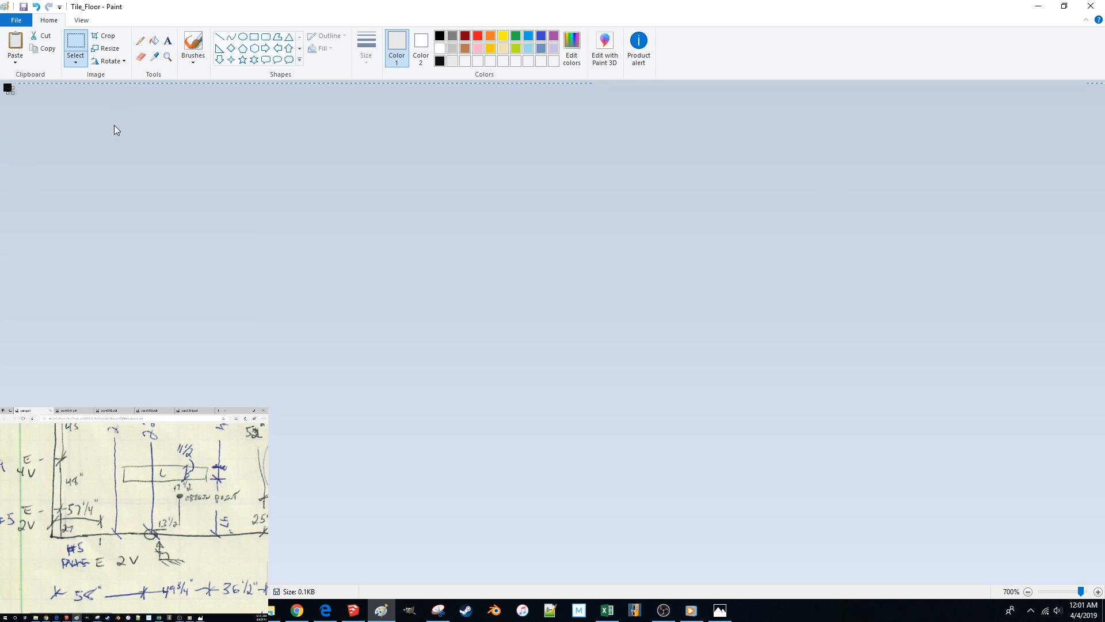
Step: Enlarge the Tile_Floor canvas far beyond the tiny checker image to leave blank space around it
scroll(19, 89, "up", 5, "ctrl")
left_click_drag(16, 96, 295, 390)
scroll(459, 441, "down", 6, "ctrl")
scroll(447, 466, "down", 2, "ctrl")
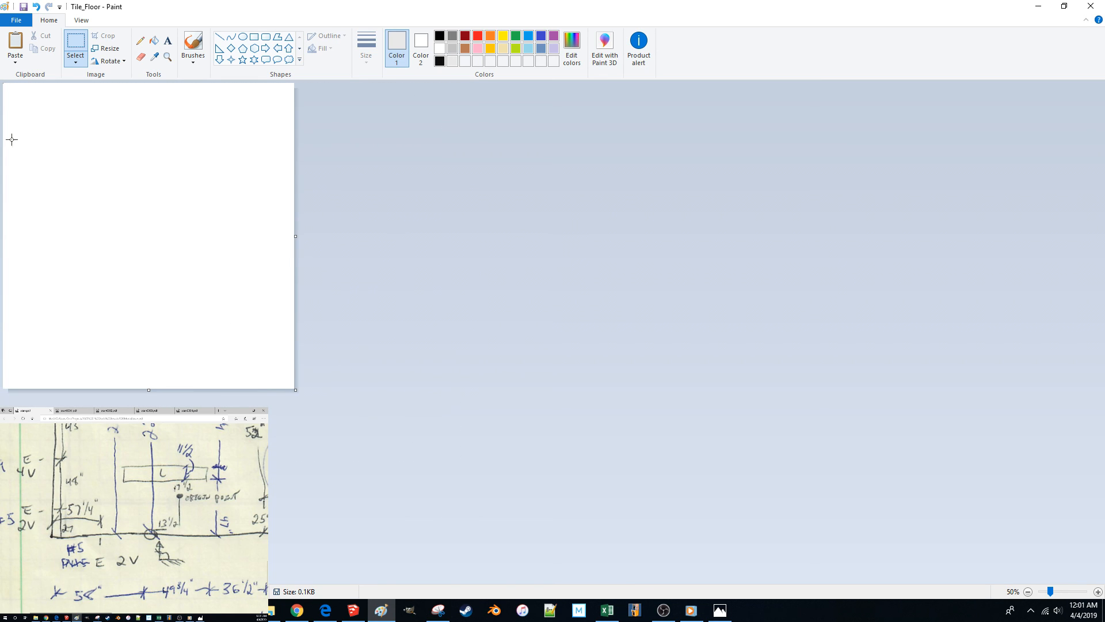
Step: Select only the tiny checker pattern in the canvas corner and resize that selection to 256 by 256 pixels
scroll(5, 83, "up", 8, "ctrl")
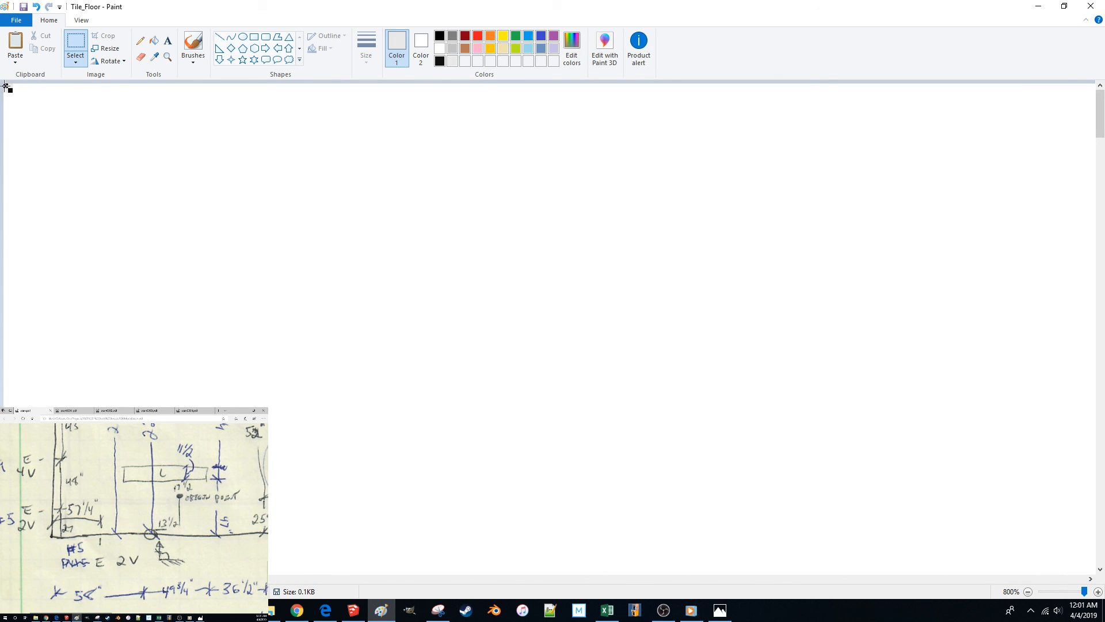
left_click_drag(5, 85, 10, 90)
left_click(110, 49)
left_click(127, 91)
left_click(142, 110)
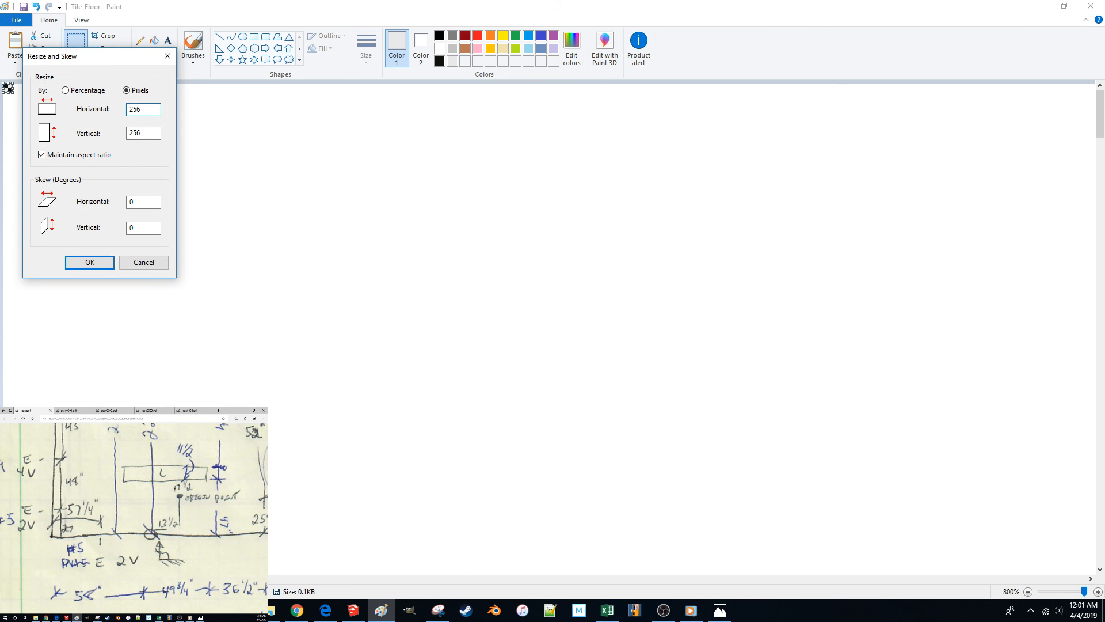
key("Return")
Step: Shrink the canvas width and height close to the edges of the enlarged checker pattern
scroll(505, 330, "down", 4, "ctrl")
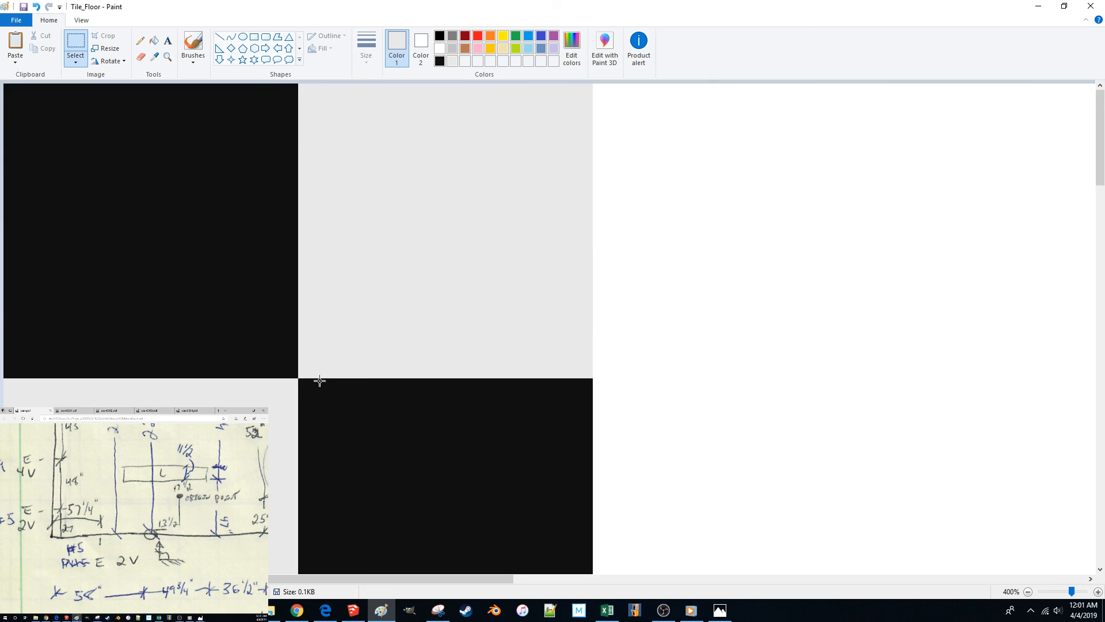
scroll(308, 376, "up", 4, "ctrl")
scroll(616, 369, "down", 8, "ctrl")
scroll(69, 111, "up", 3, "ctrl")
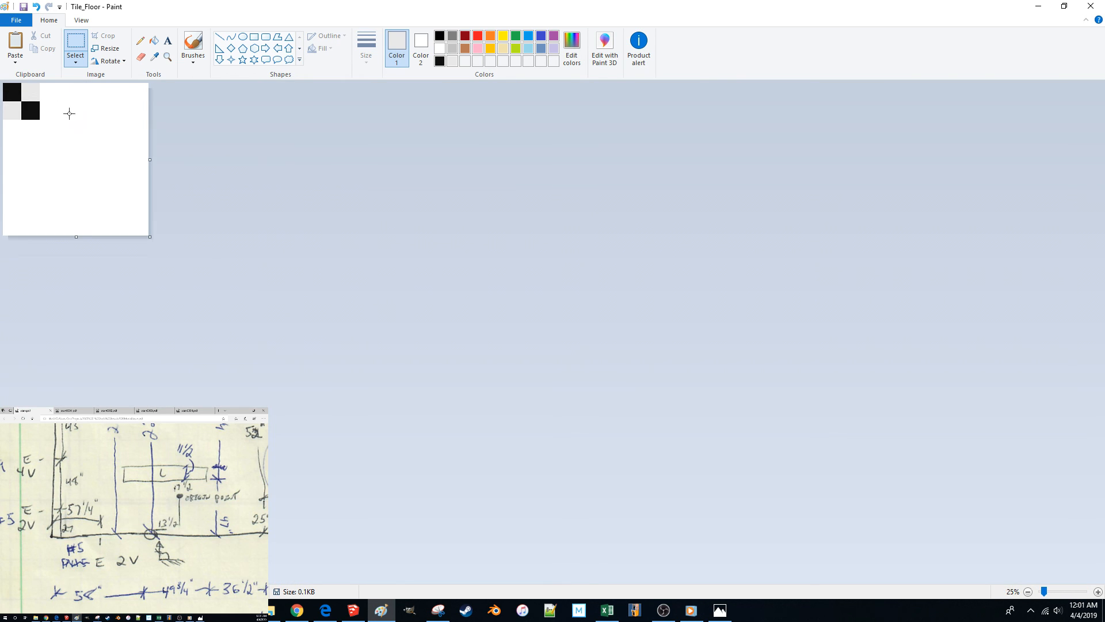
left_click_drag(587, 393, 167, 353)
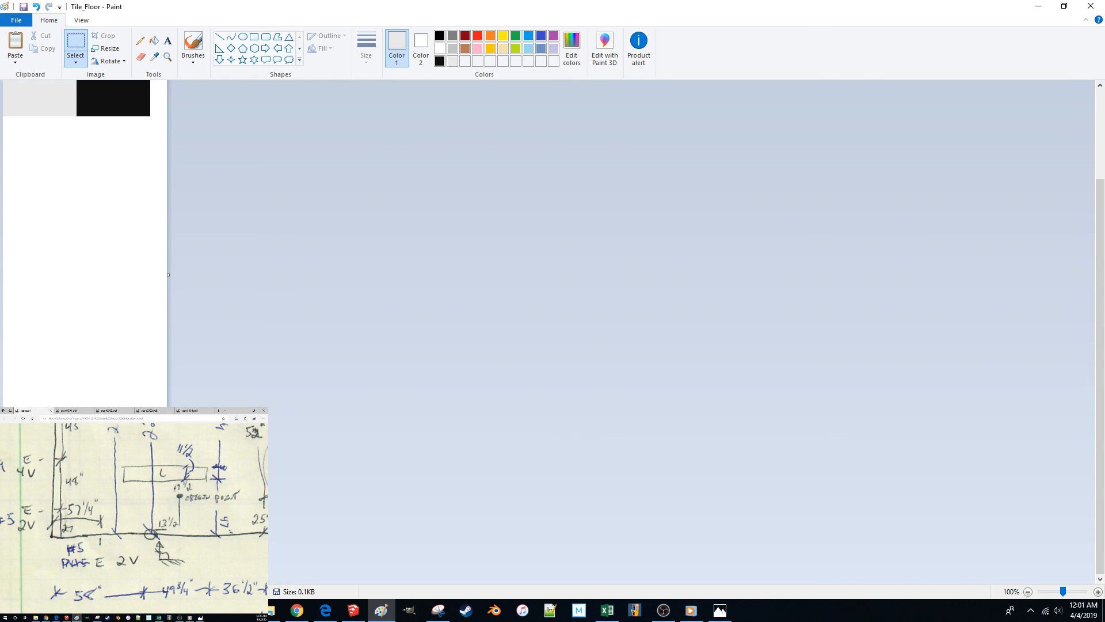
left_click_drag(86, 412, 86, 121)
scroll(172, 189, "up", 2, "ctrl")
left_click_drag(498, 312, 448, 323)
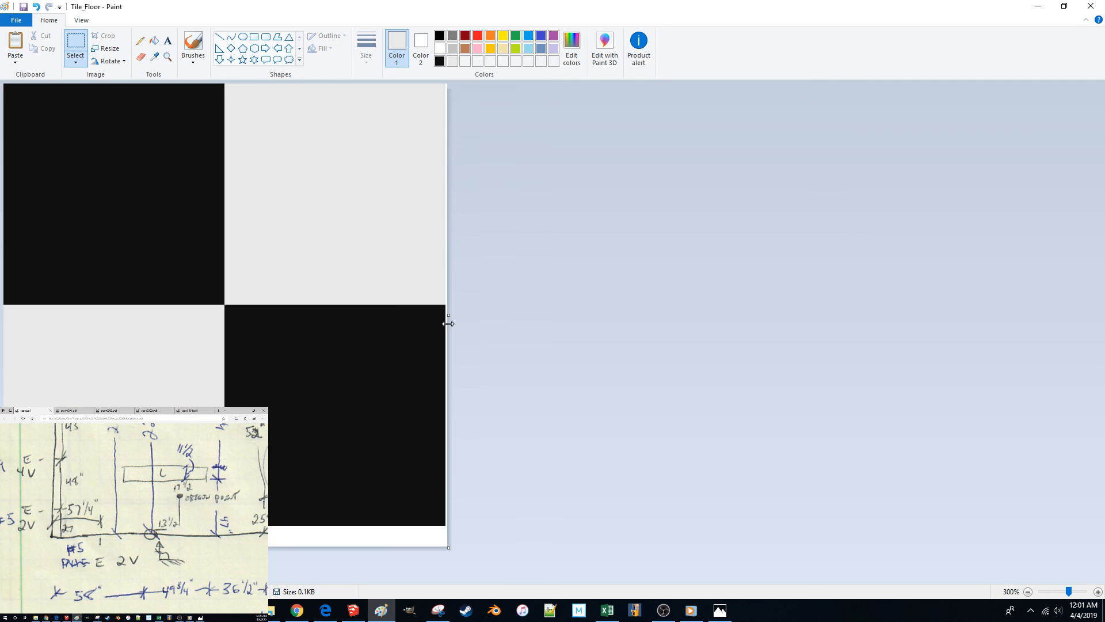
left_click_drag(225, 548, 225, 527)
Step: Trim the remaining thin white strips so the canvas ends exactly at the checker pattern's lower and right edges
scroll(226, 527, "up", 2, "ctrl")
scroll(365, 444, "up", 3, "ctrl")
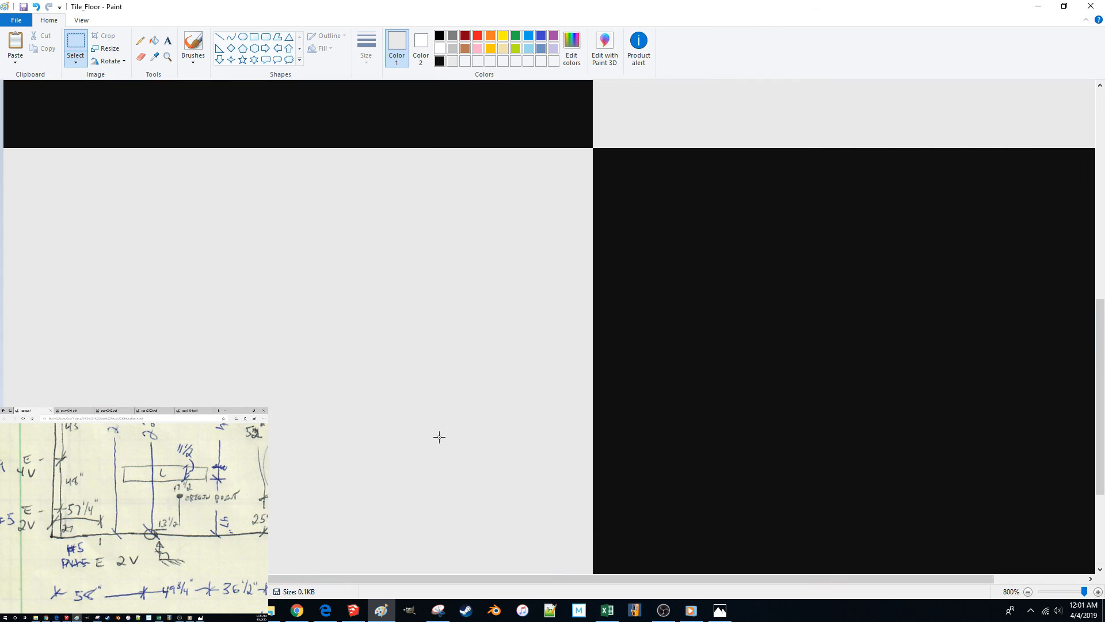
scroll(434, 436, "down", 1)
left_click_drag(599, 570, 807, 573)
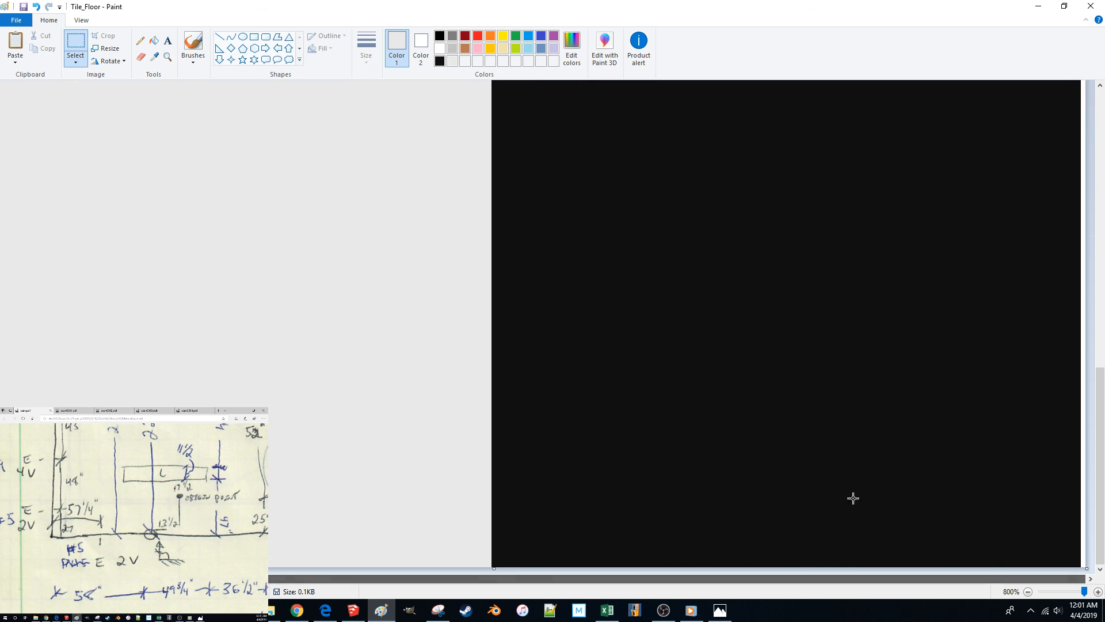
scroll(905, 404, "up", 3)
left_click_drag(1088, 335, 1082, 336)
scroll(965, 360, "down", 2, "ctrl")
scroll(419, 361, "down", 1, "ctrl")
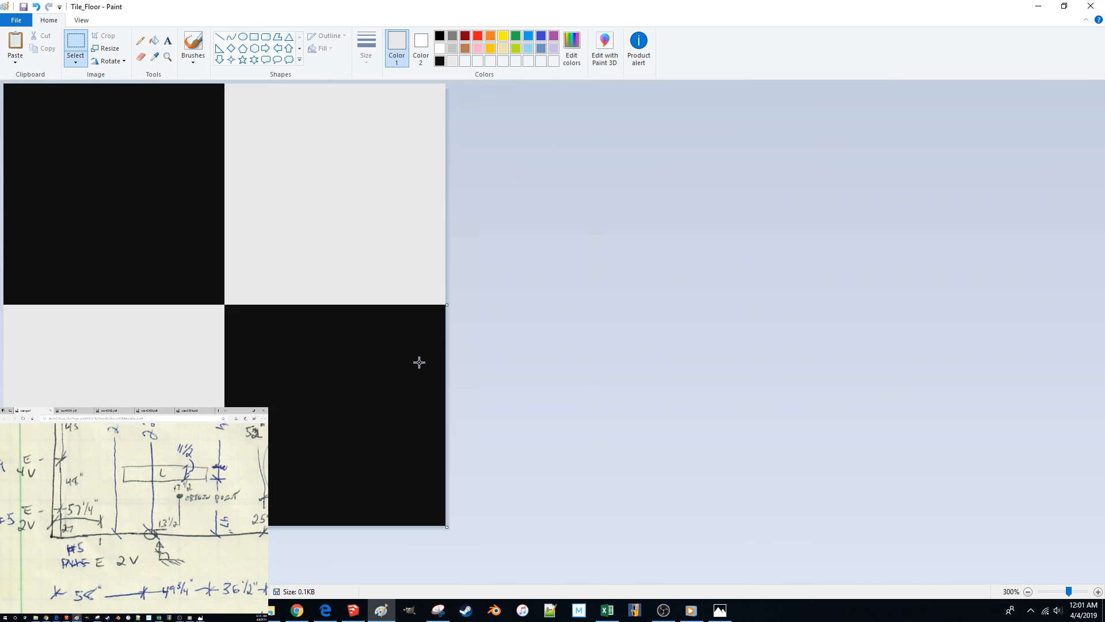
scroll(423, 367, "down", 1, "ctrl")
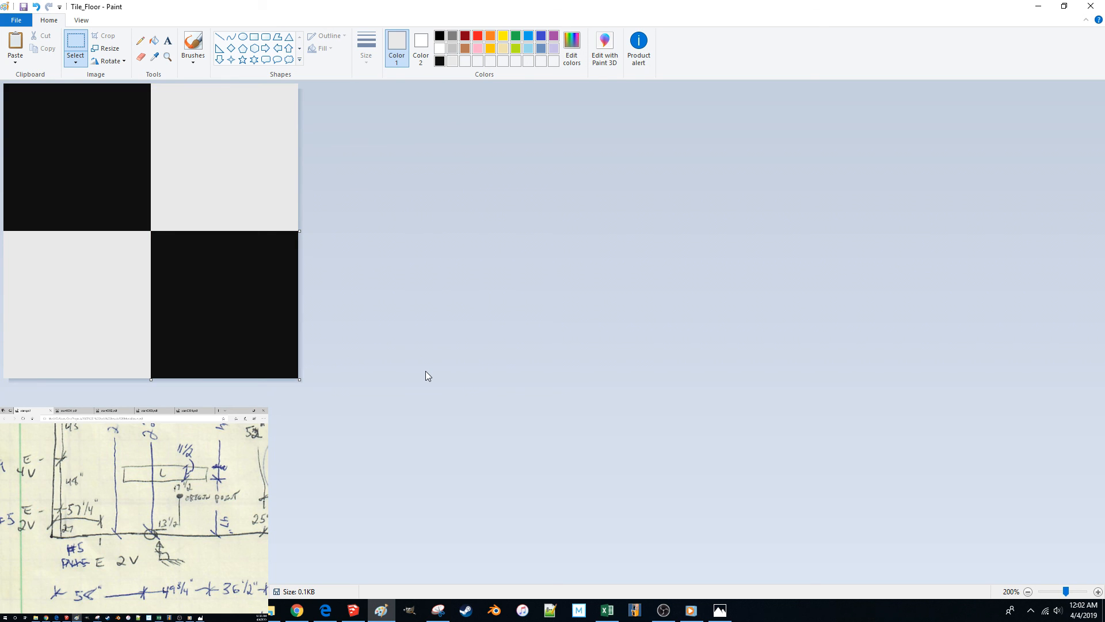
Step: Switch to SketchUp and reload the Tile_Floor image as the texture of the Tile_Floor material
left_click(352, 610)
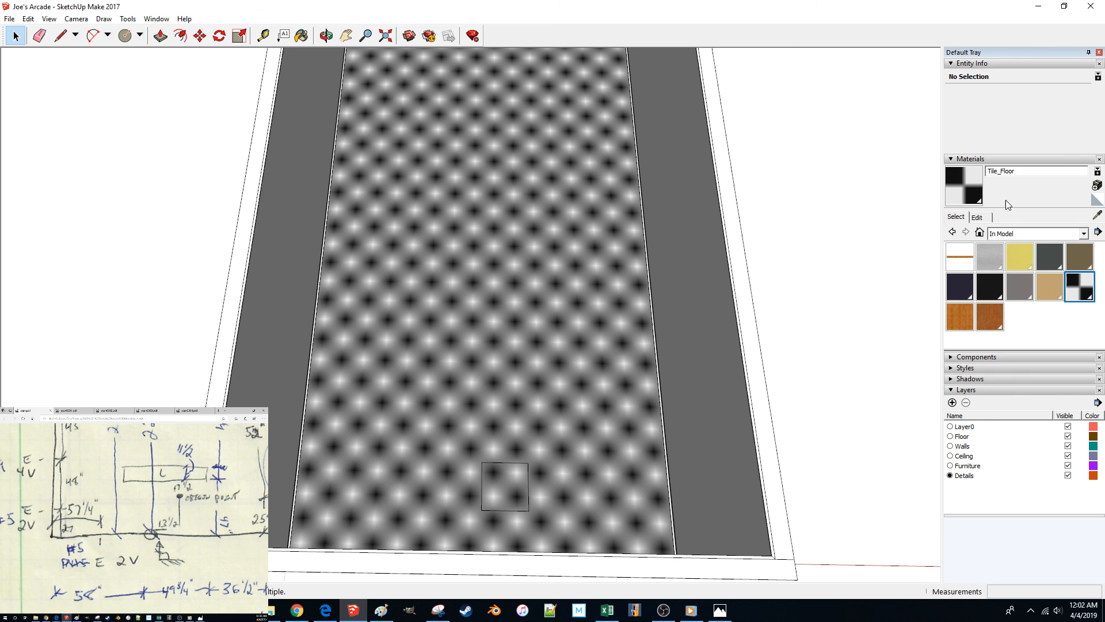
left_click(978, 217)
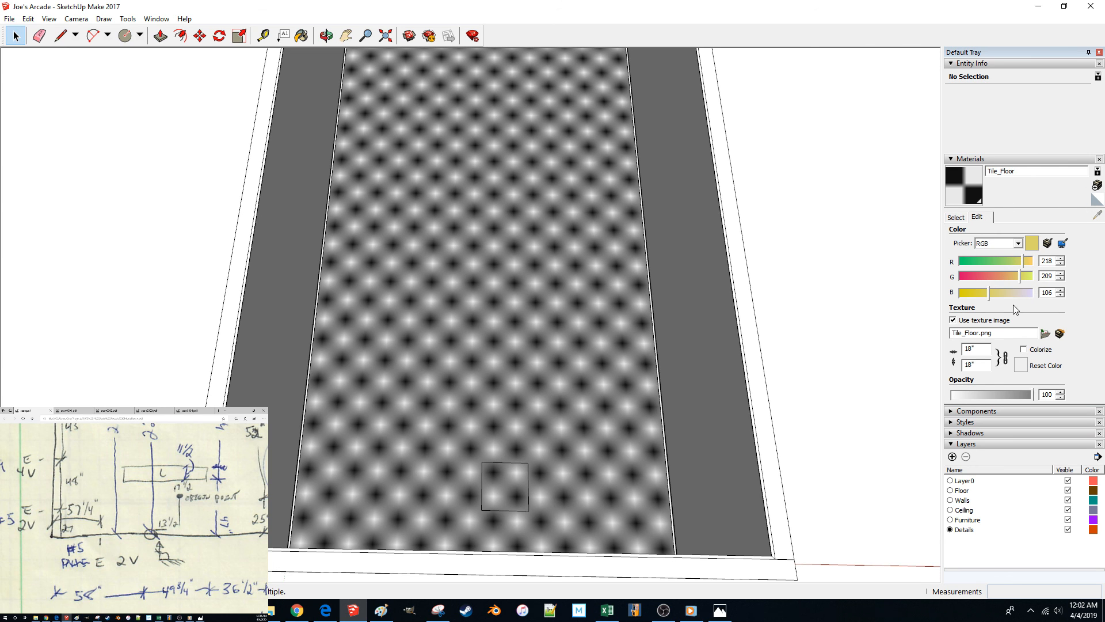
left_click(1046, 334)
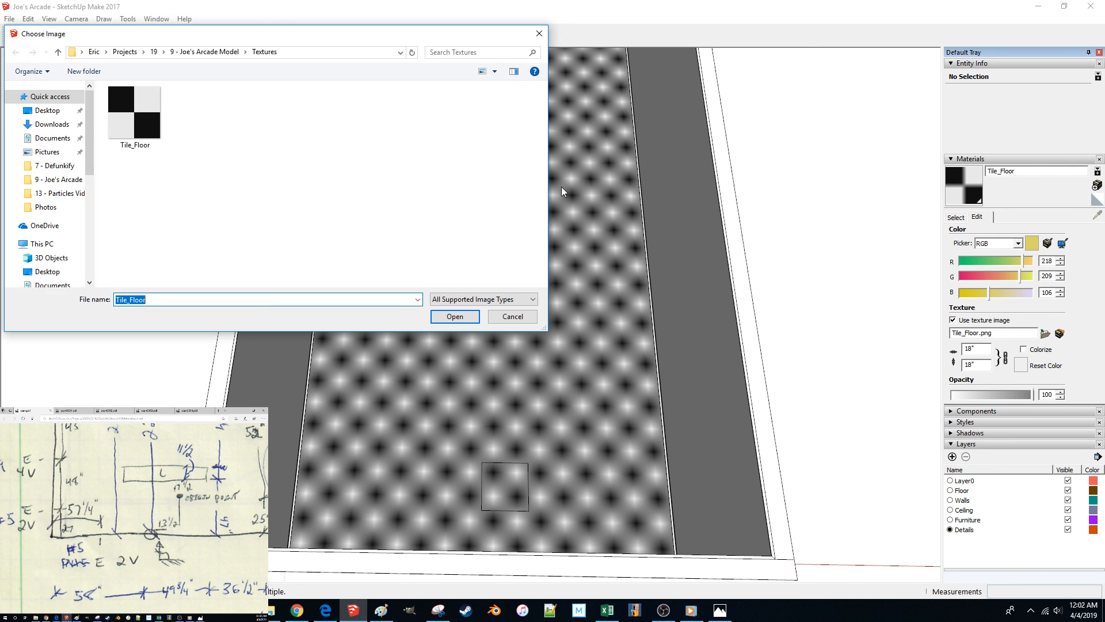
double_click(134, 121)
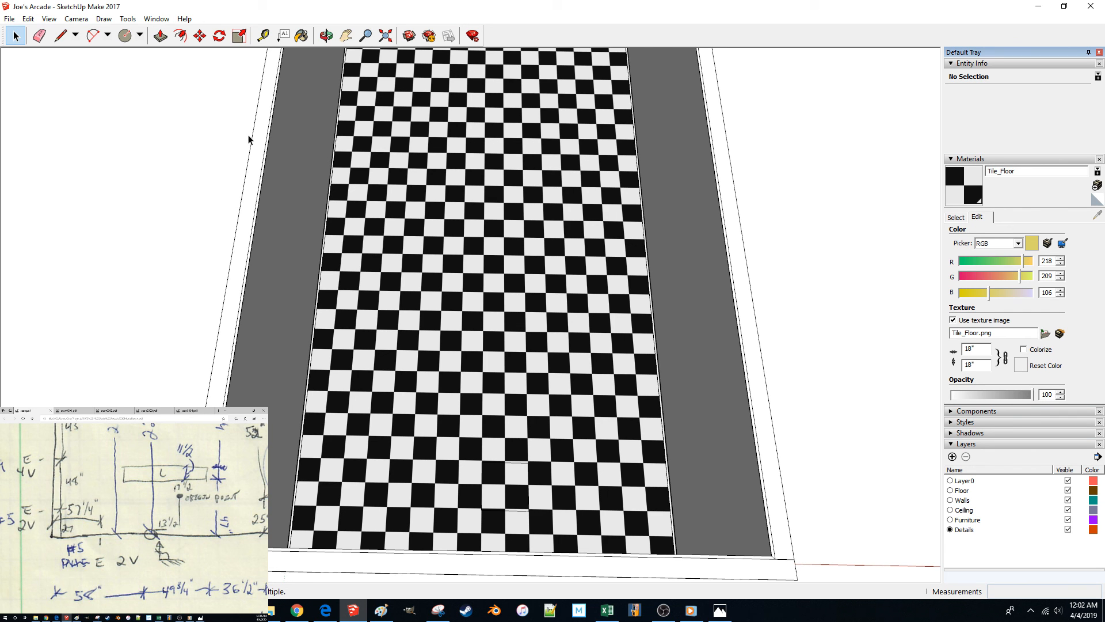
Step: Reposition the floor face's texture so a tile corner snaps to the corner of the 18" reference square
middle_click_drag(487, 213, 587, 333)
scroll(590, 333, "up", 5)
scroll(464, 318, "up", 1)
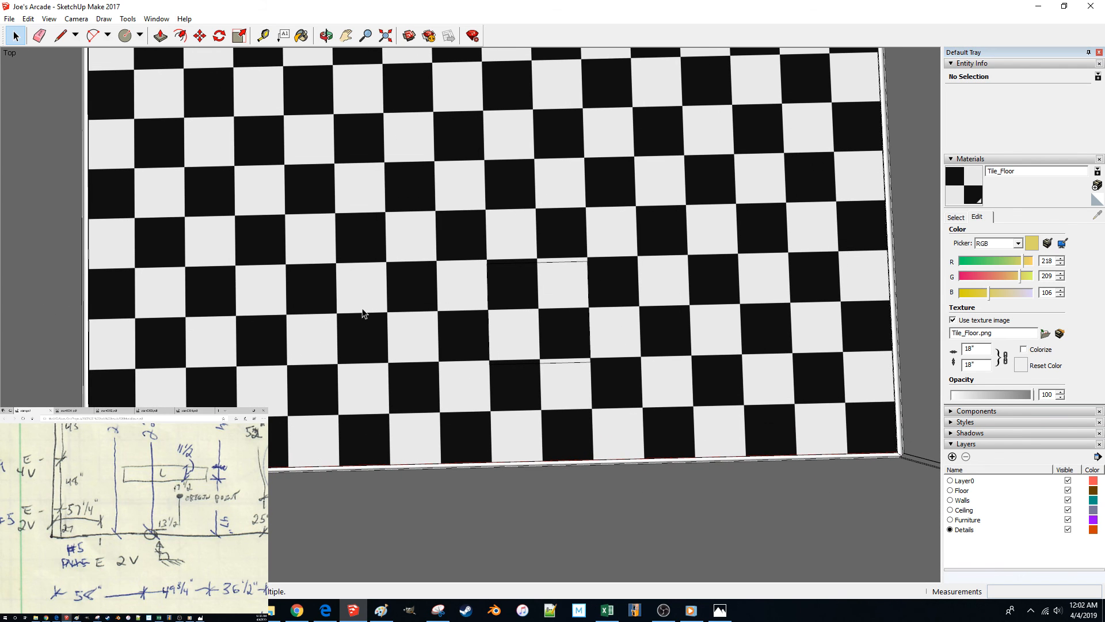
right_click(435, 300)
mouse_move(490, 449)
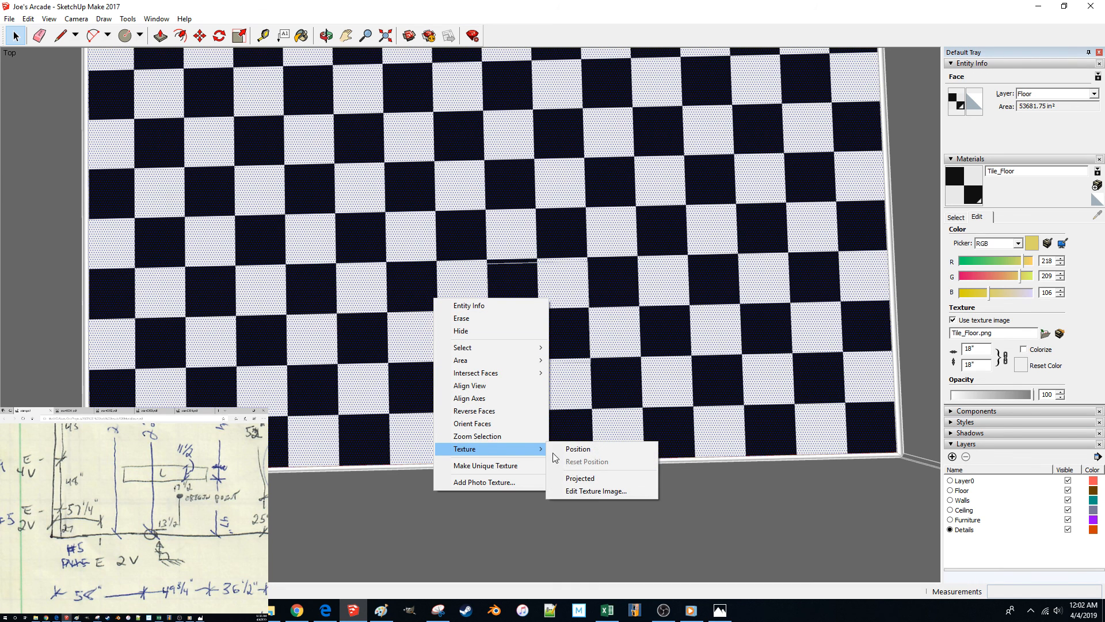
left_click(578, 450)
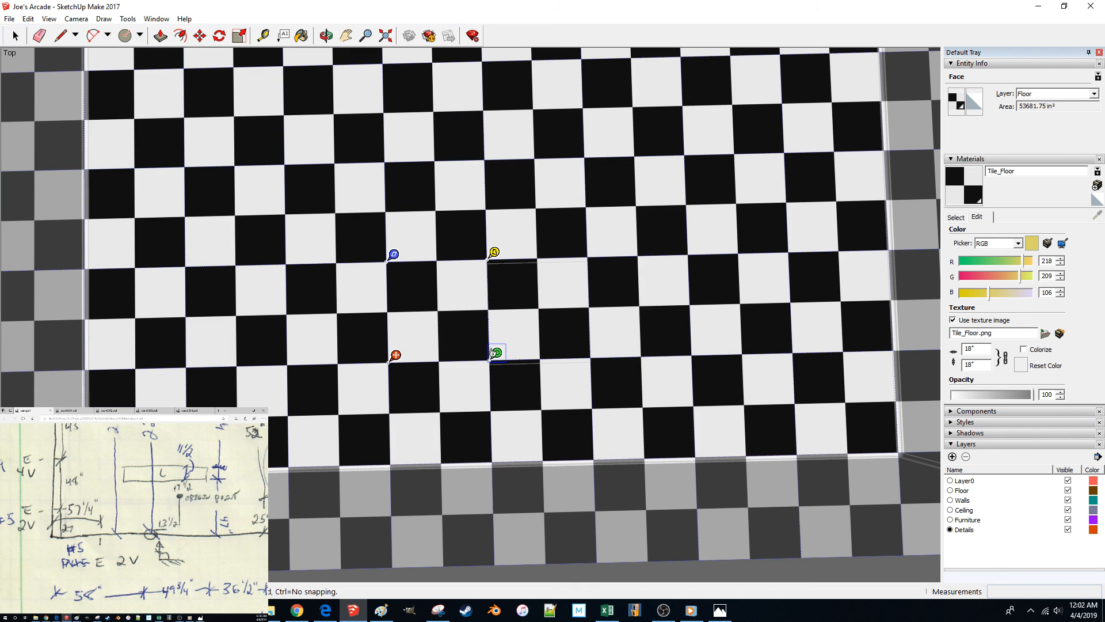
left_click_drag(488, 358, 494, 357)
left_click_drag(395, 357, 497, 360)
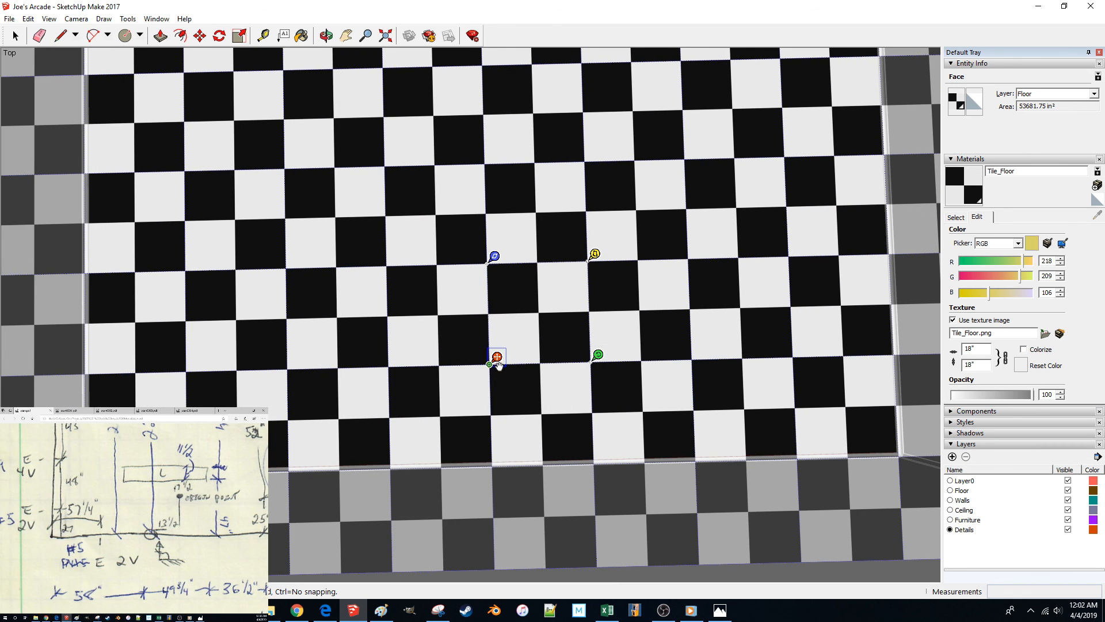
key("Return")
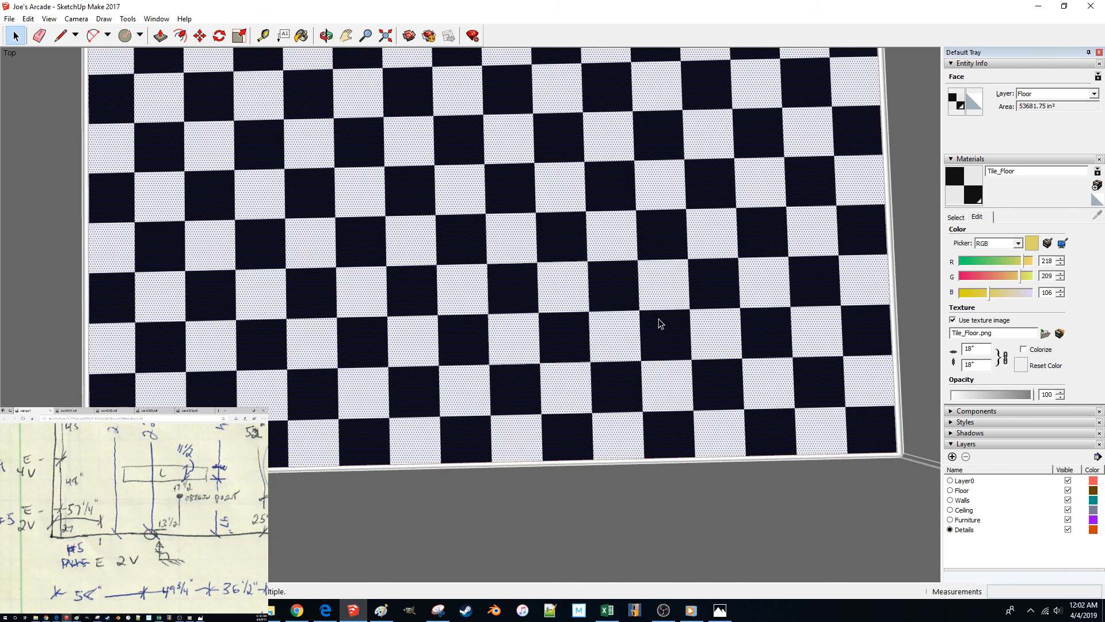
Step: Reopen the floor texture's positioning and examine how the checker tiles meet the walls, leaving it to view the whole room
right_click(659, 319)
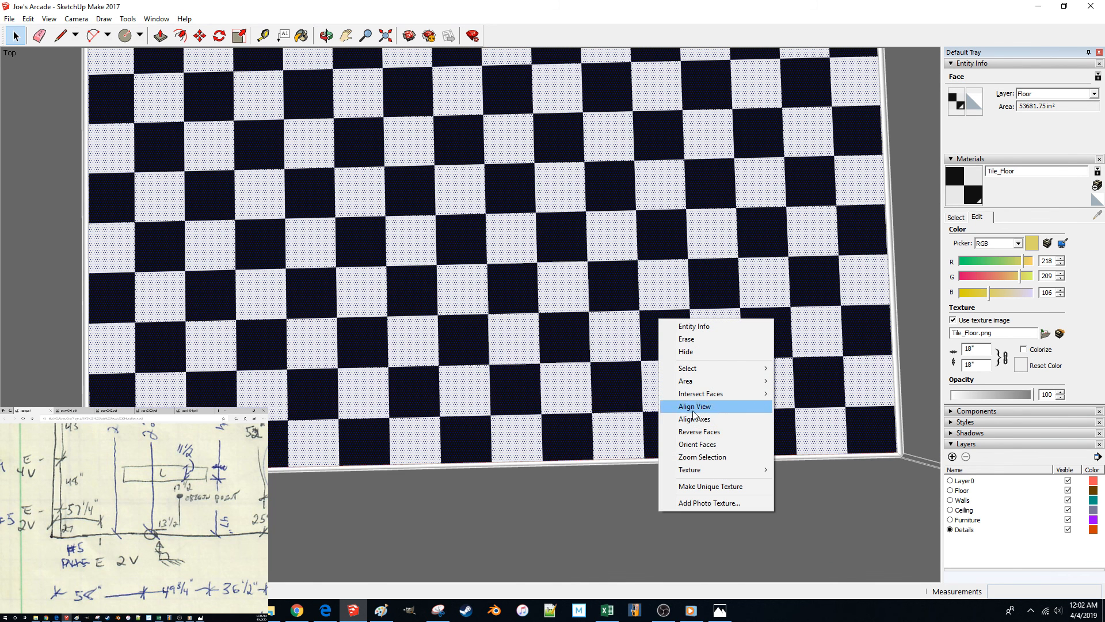
left_click(825, 469)
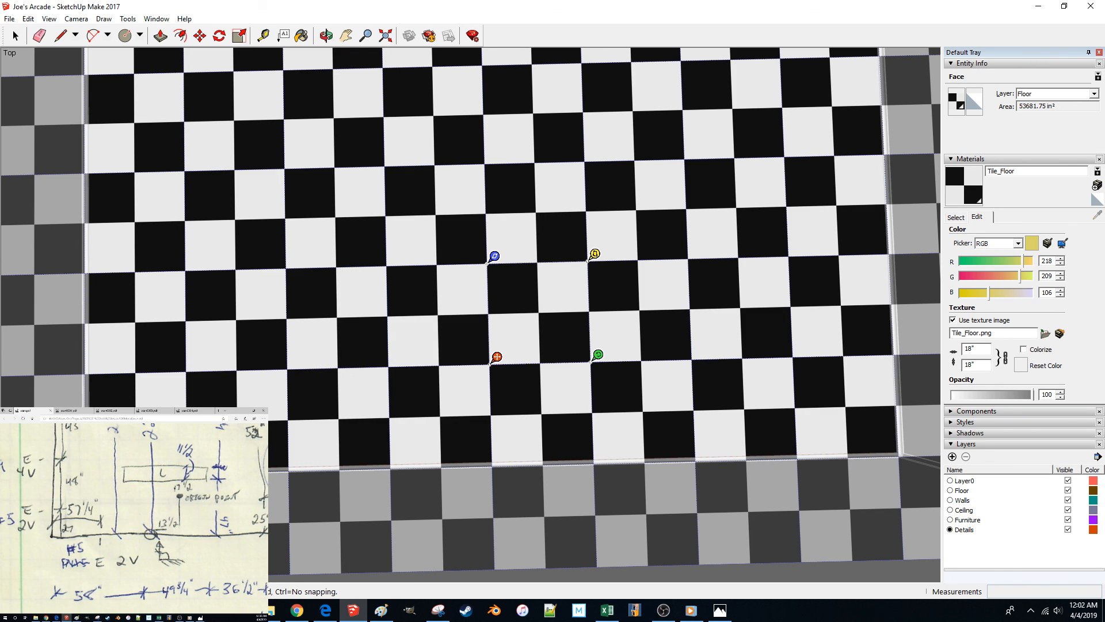
middle_click_drag(380, 466, 506, 426)
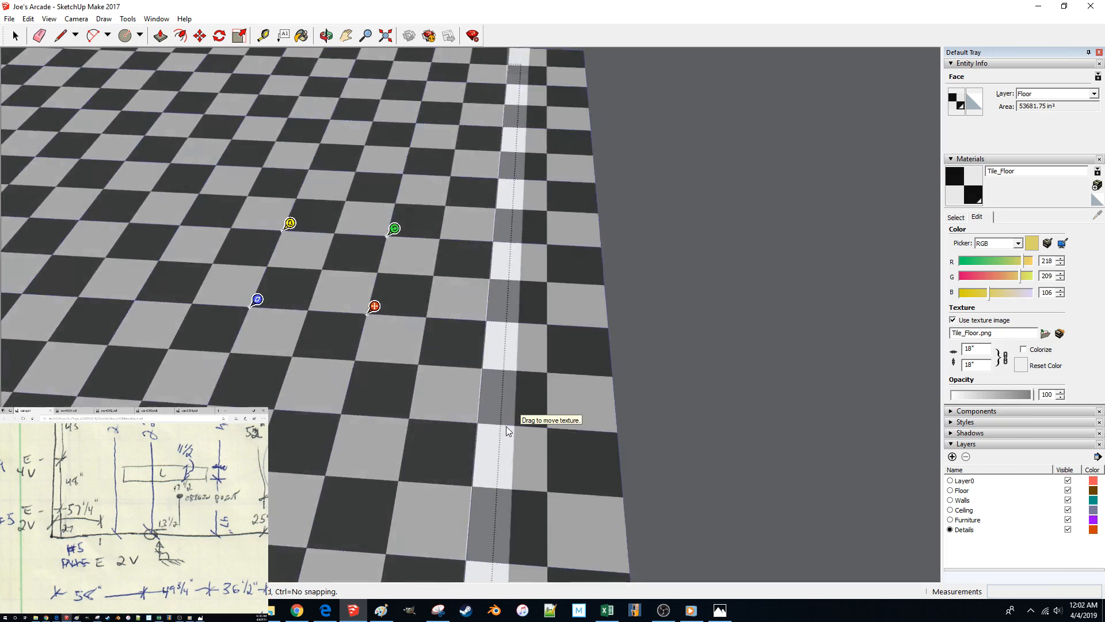
scroll(504, 431, "down", 5)
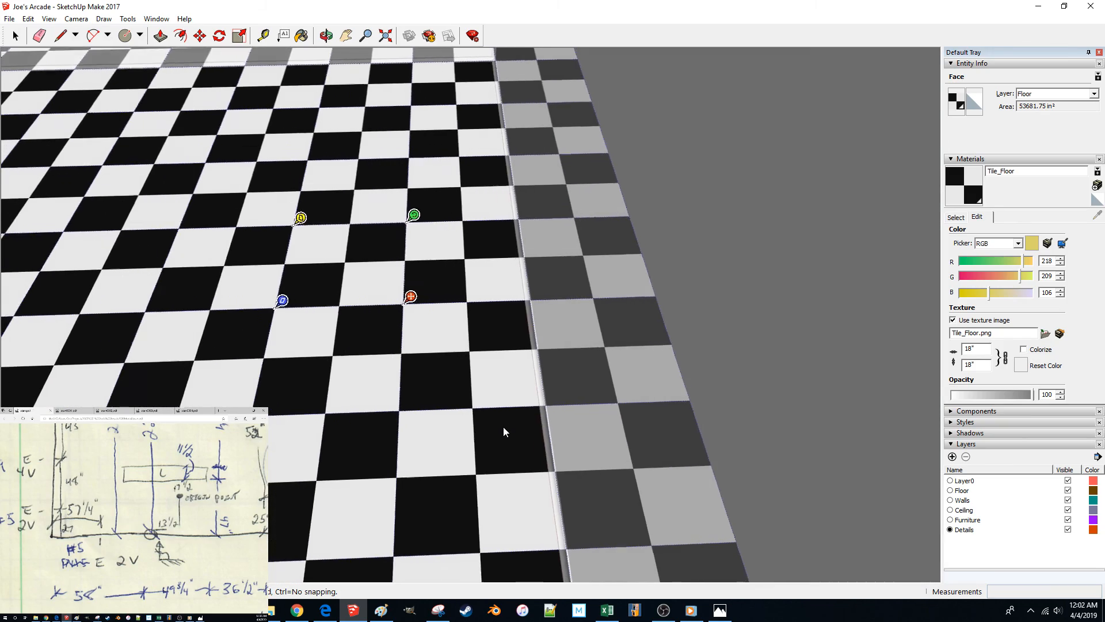
scroll(502, 427, "down", 5)
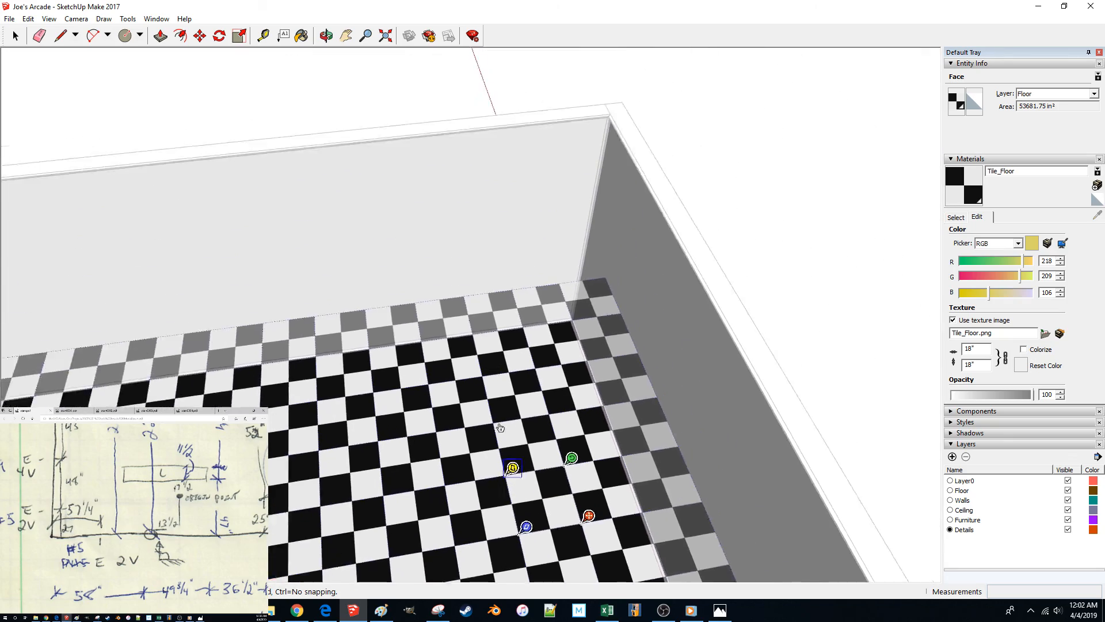
left_click(791, 209)
left_click(746, 248)
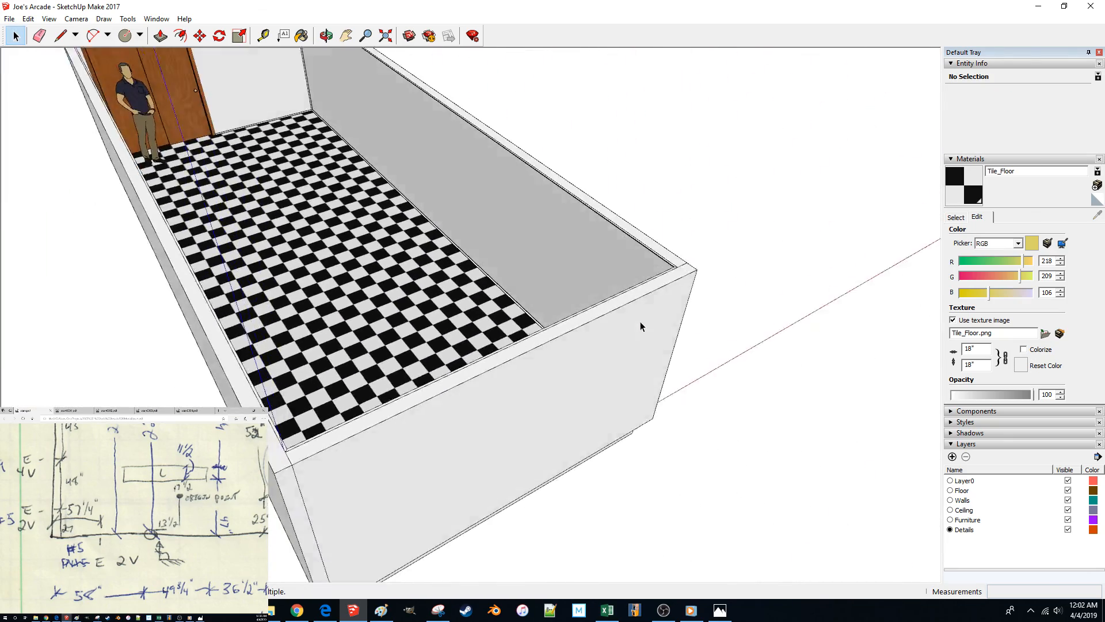
middle_click_drag(640, 322, 465, 303)
scroll(535, 328, "up", 3)
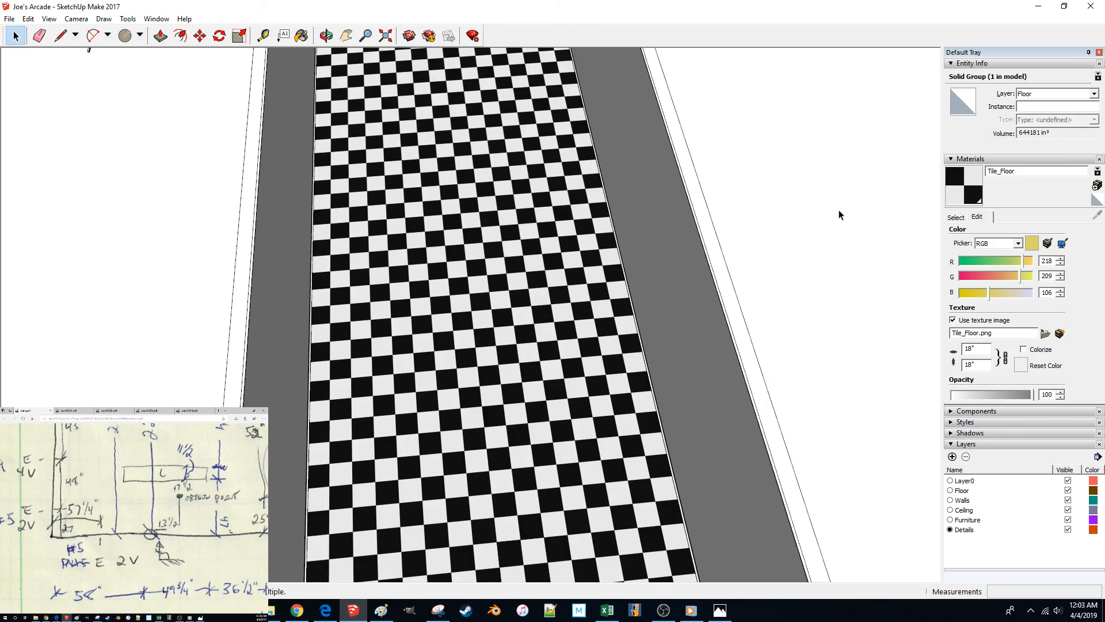
left_click(829, 220)
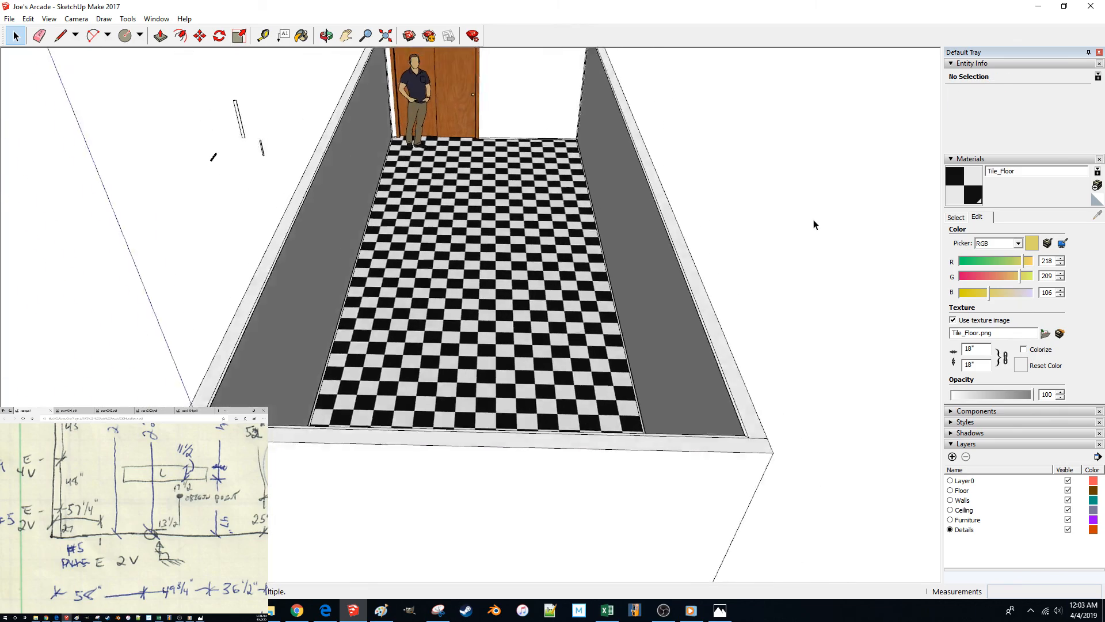